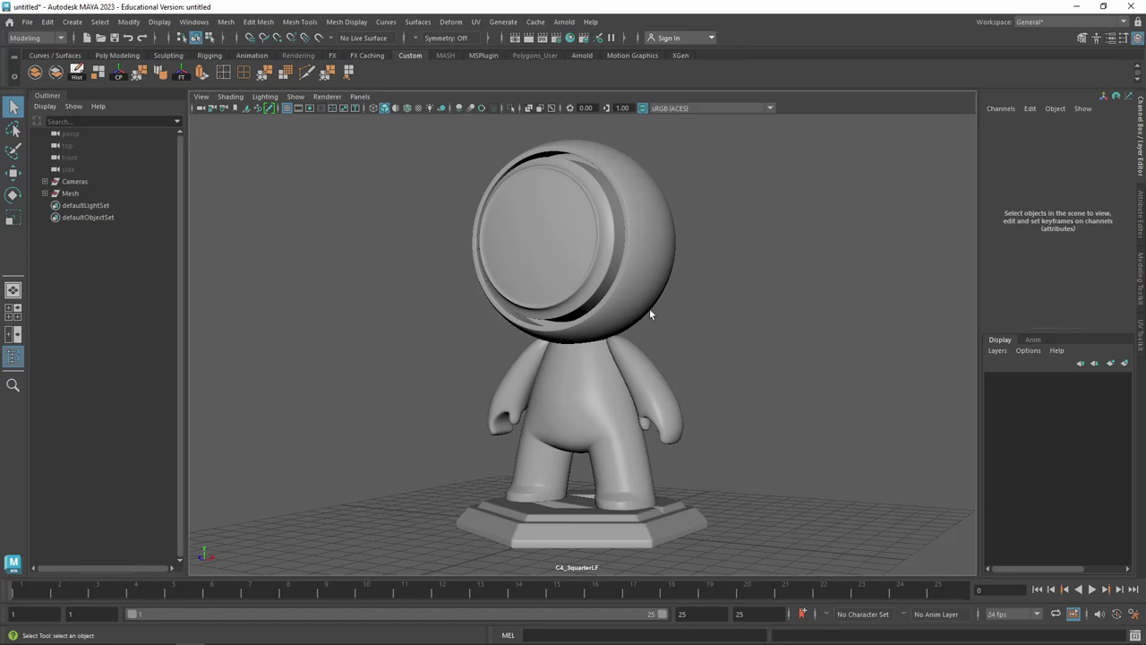
# Orbit closer to the mascot, box-select all its pieces, then clear the selection
pyautogui.keyDown('alt'); pyautogui.moveTo(788, 252); pyautogui.dragTo(737, 230); pyautogui.keyUp('alt')
pyautogui.keyDown('alt'); pyautogui.moveTo(737, 230); pyautogui.dragTo(741, 248, button='right'); pyautogui.keyUp('alt')
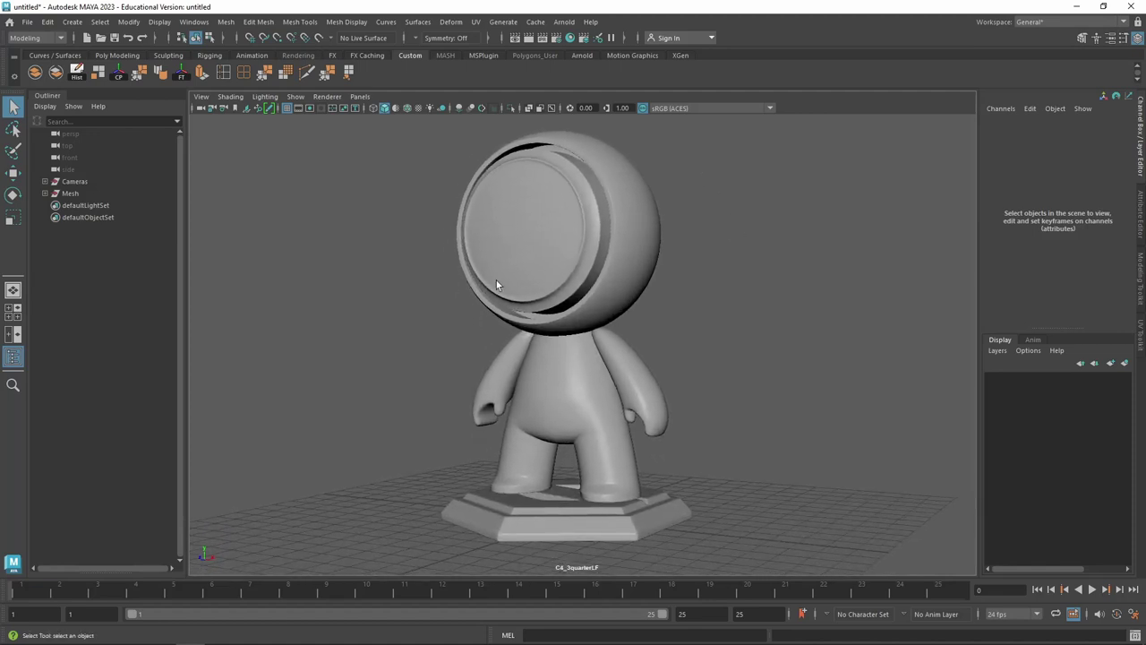
pyautogui.moveTo(736, 127)
pyautogui.mouseDown()
pyautogui.moveTo(418, 514)
pyautogui.moveTo(397, 560)
pyautogui.mouseUp()
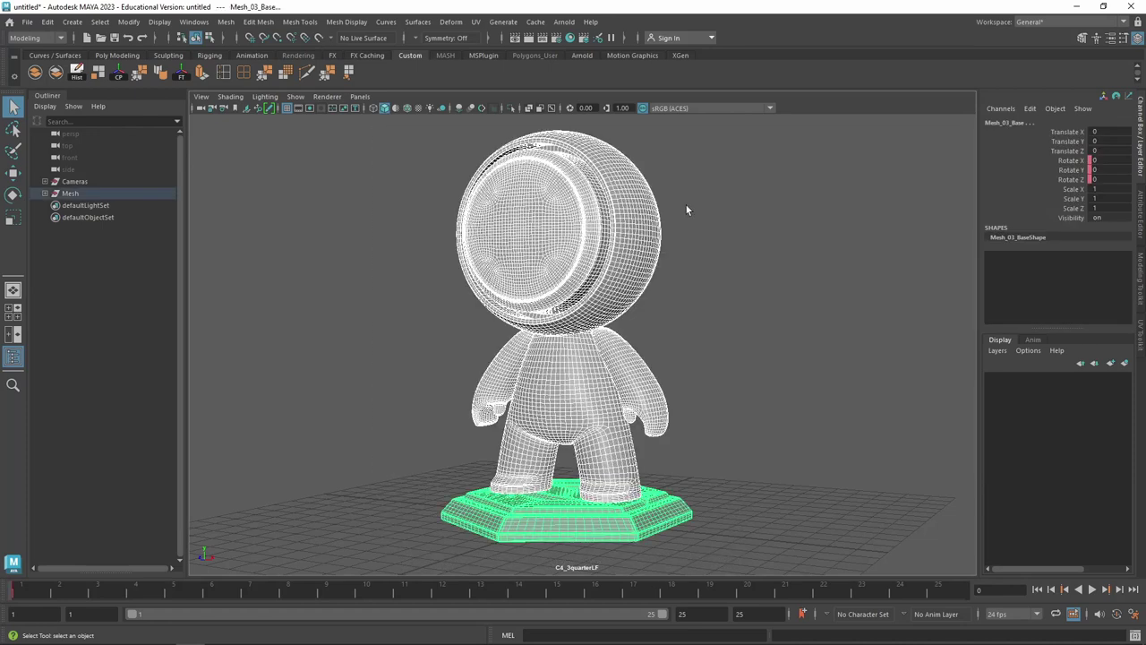
pyautogui.click(721, 123)
pyautogui.moveTo(721, 124); pyautogui.dragTo(409, 555)
pyautogui.click(840, 244)
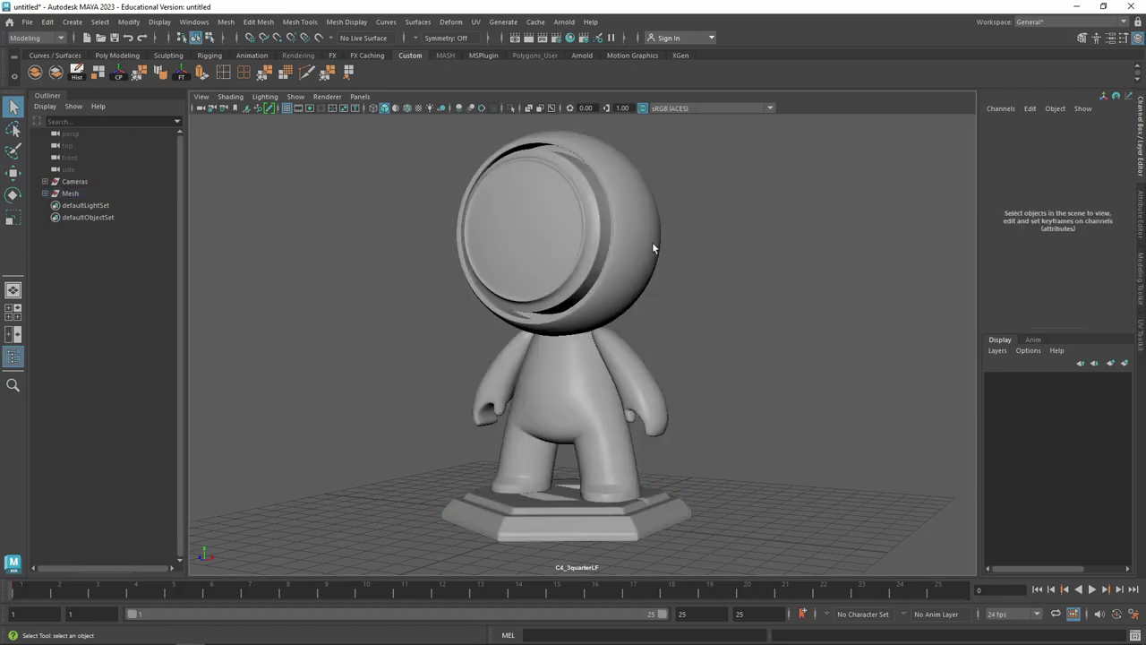
# Select the mascot's head, body and hexagonal base one at a time to inspect them
pyautogui.click(516, 240)
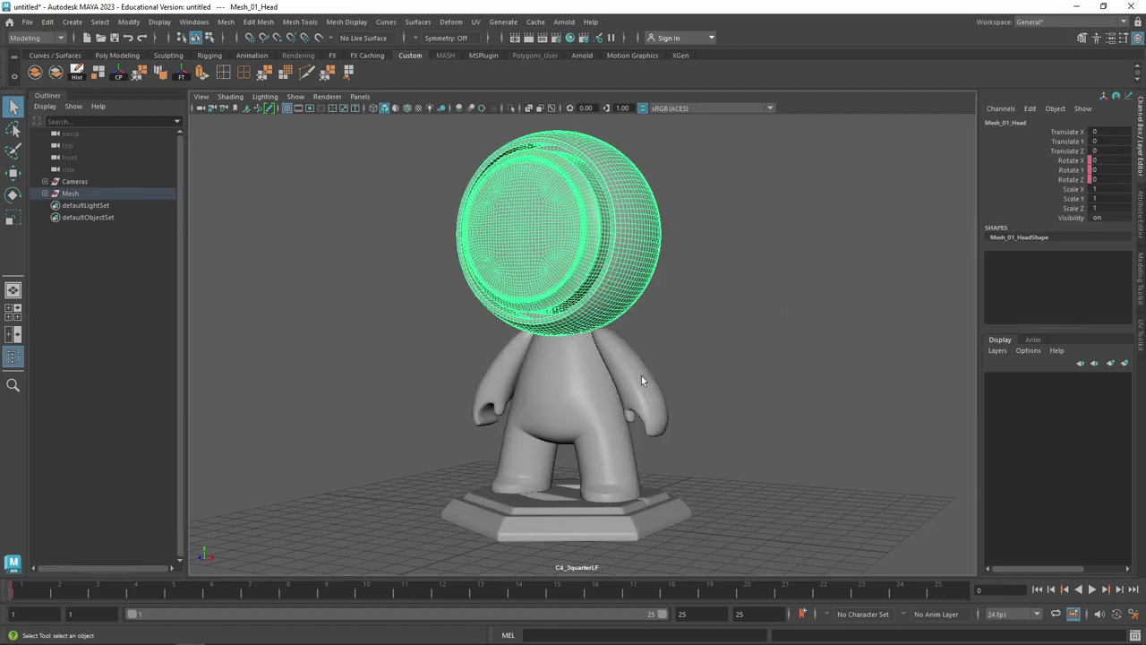
pyautogui.click(599, 377)
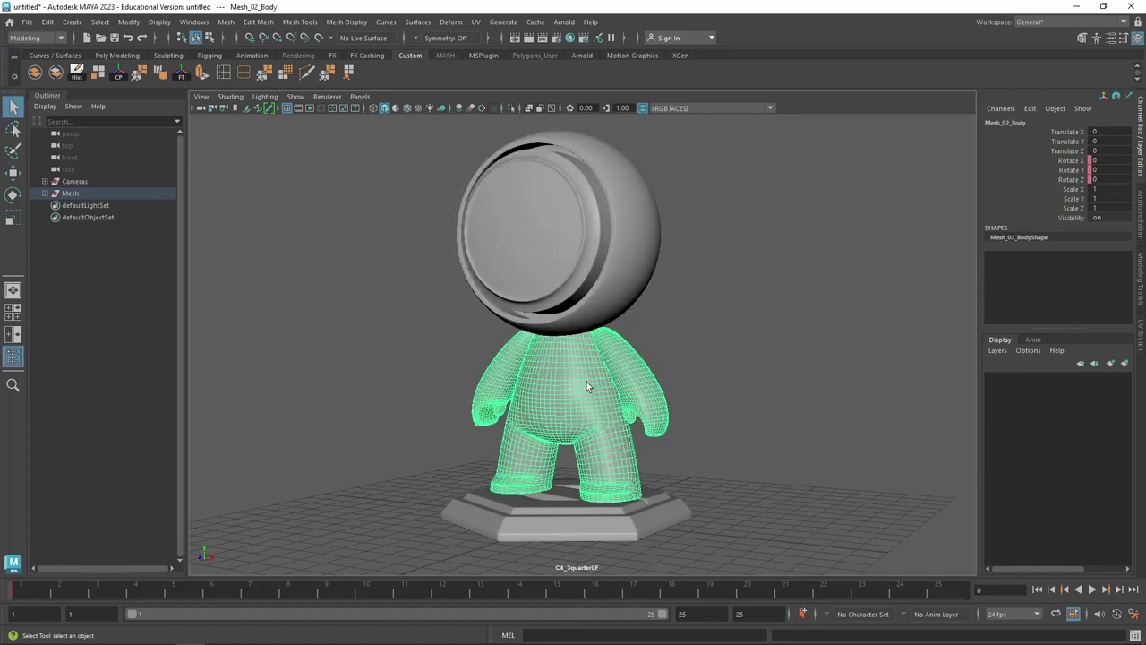
pyautogui.click(650, 517)
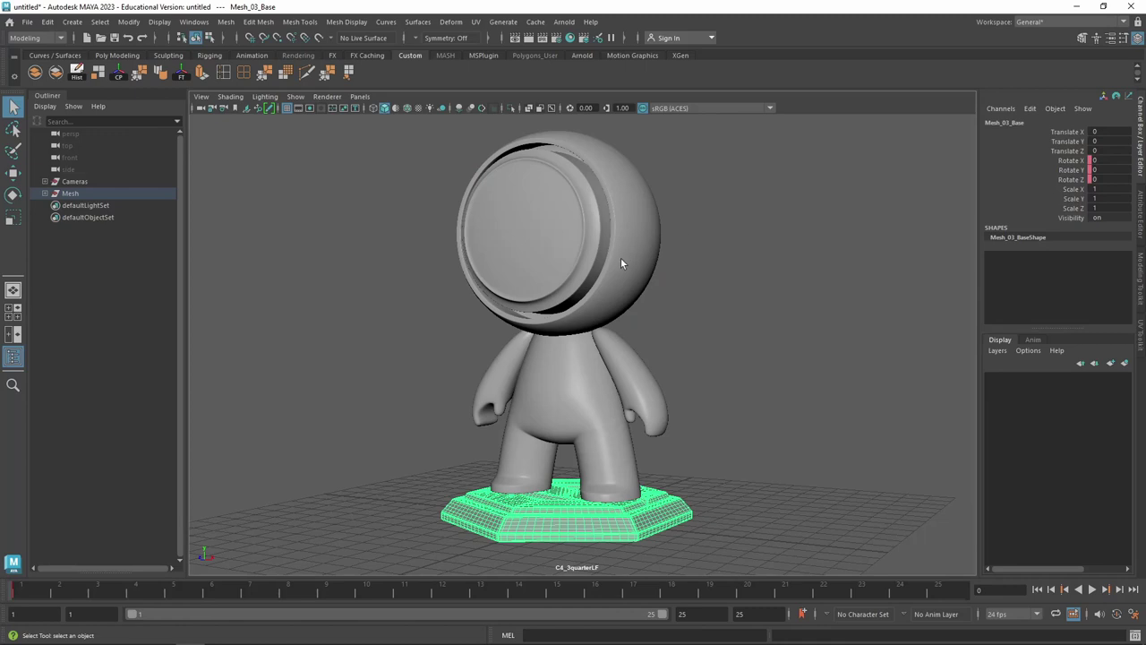
pyautogui.click(622, 193)
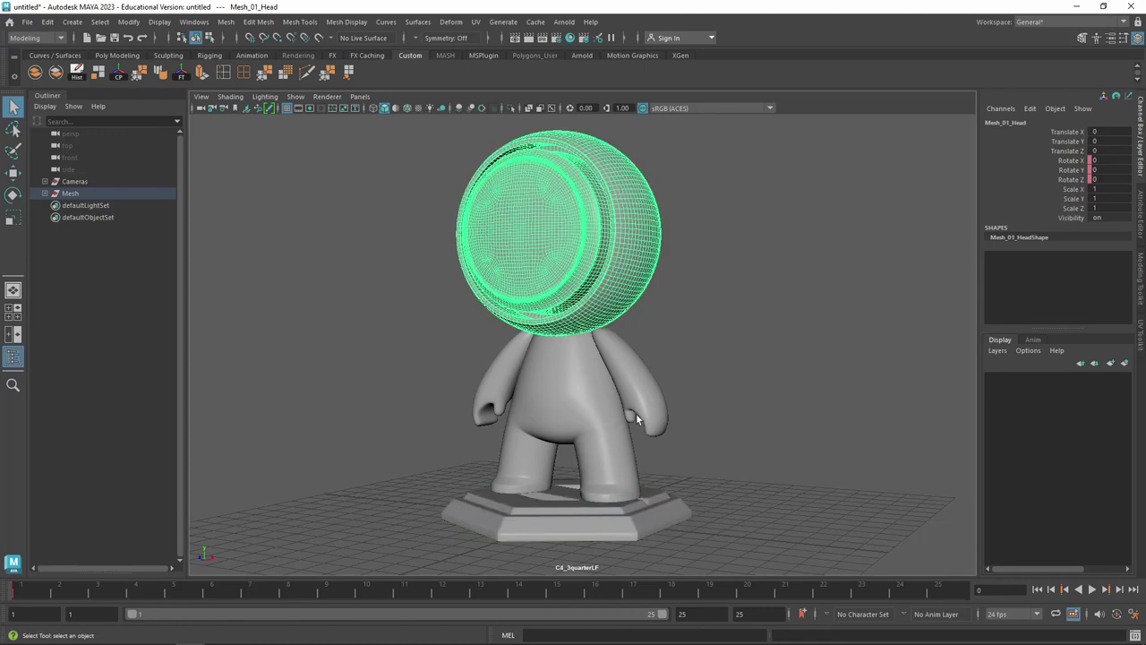
pyautogui.click(594, 385)
pyautogui.click(610, 261)
pyautogui.click(603, 401)
pyautogui.click(616, 524)
# Check head, body and base once more, then select the whole Mesh group in the Outliner
pyautogui.click(634, 274)
pyautogui.click(594, 379)
pyautogui.click(581, 246)
pyautogui.click(601, 363)
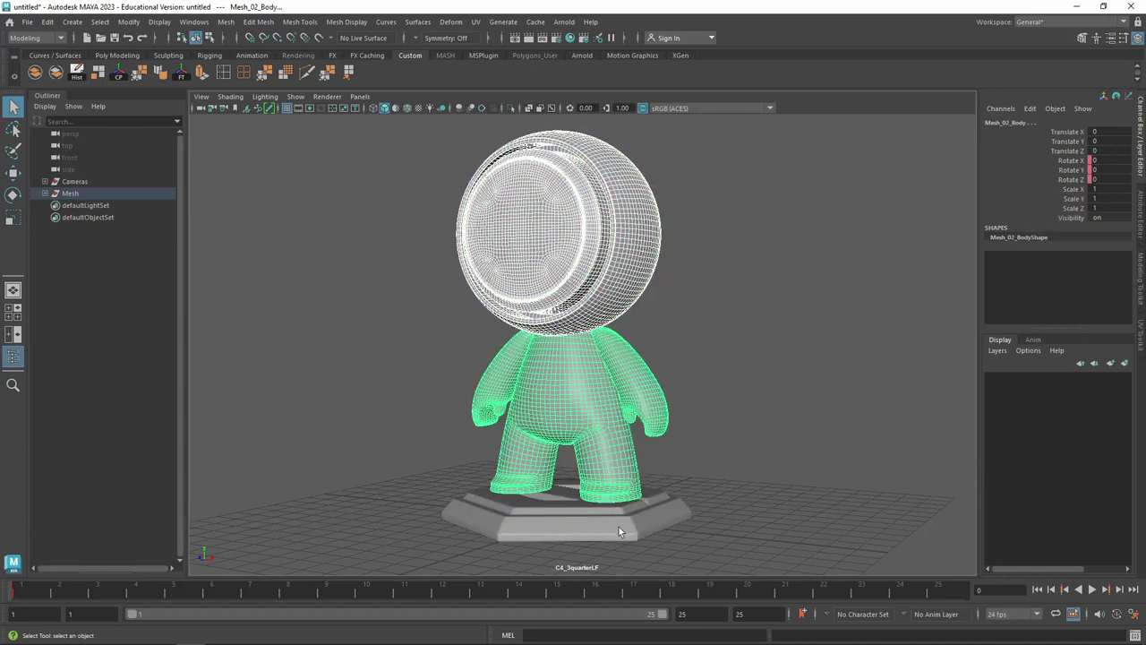
pyautogui.click(618, 527)
pyautogui.click(70, 193)
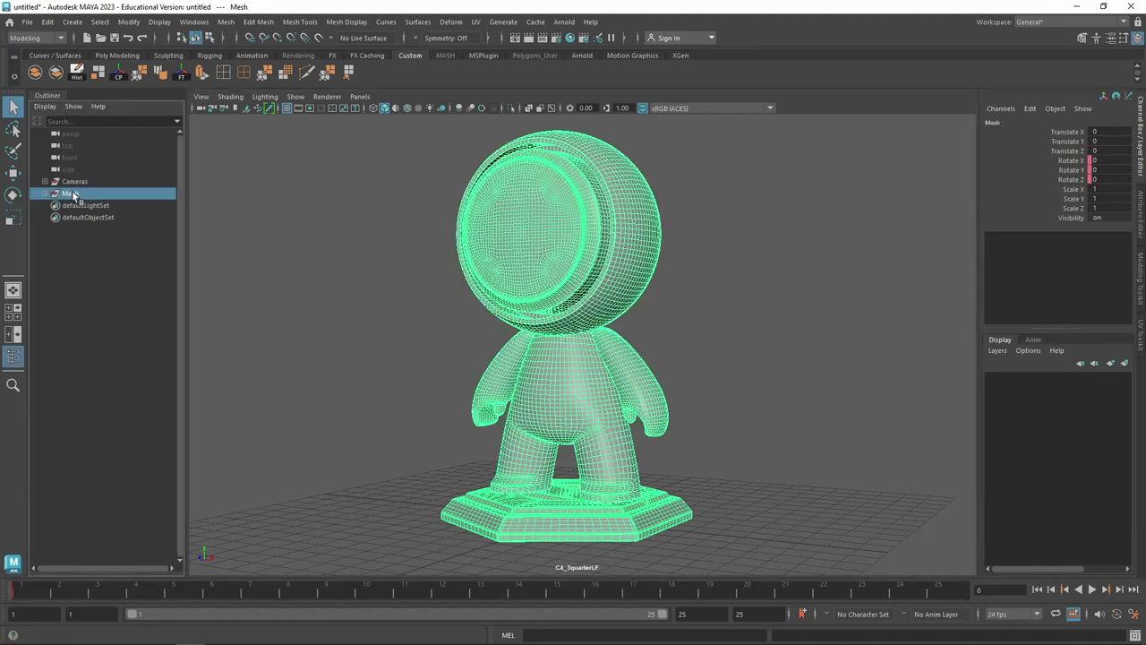
# Right-click the selected mascot mesh to show the marking menu with Assign New Material
pyautogui.rightClick(562, 246)
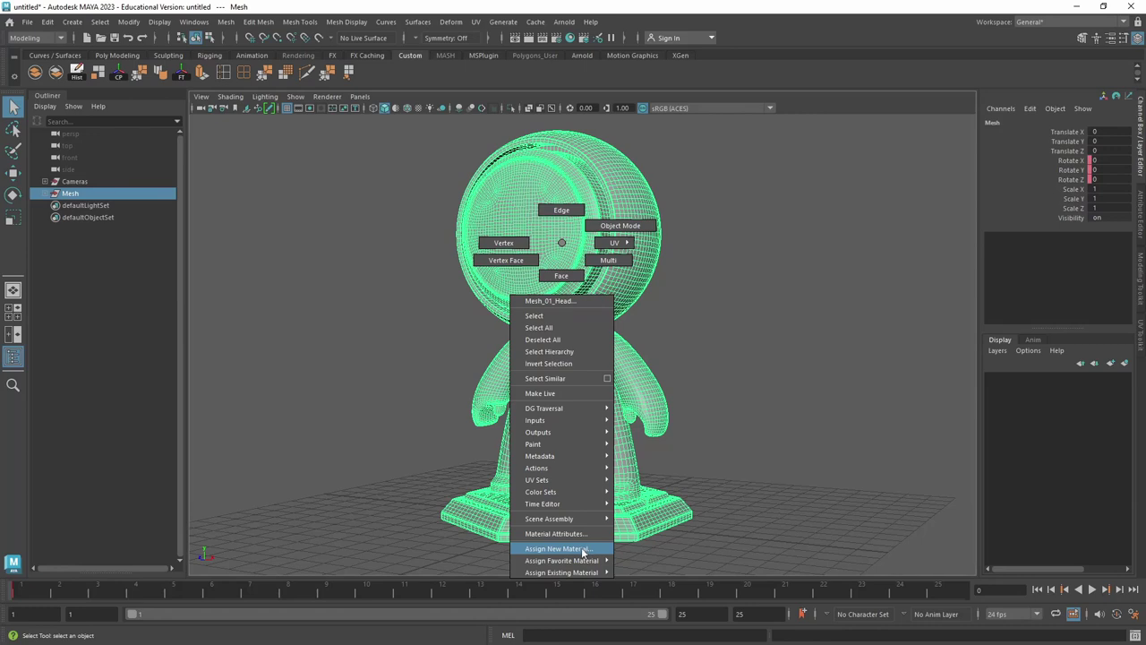
# Assign a new Arnold aiStandardSurface shader to the mascot mesh from the material chooser
pyautogui.click(582, 549)
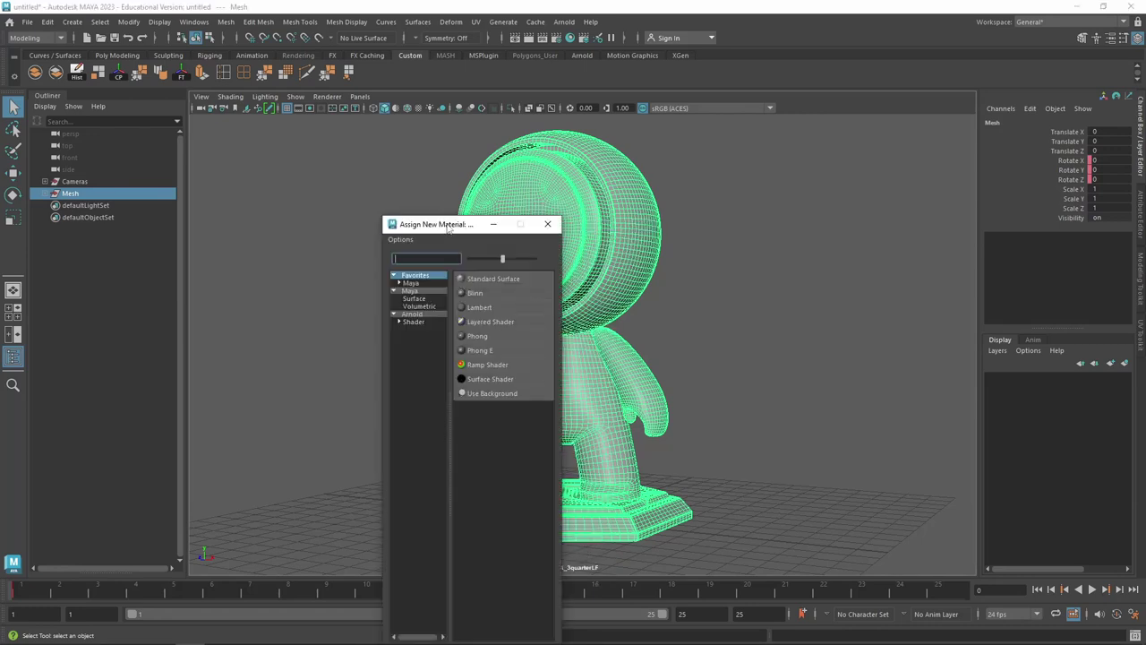
pyautogui.moveTo(448, 228); pyautogui.dragTo(791, 127)
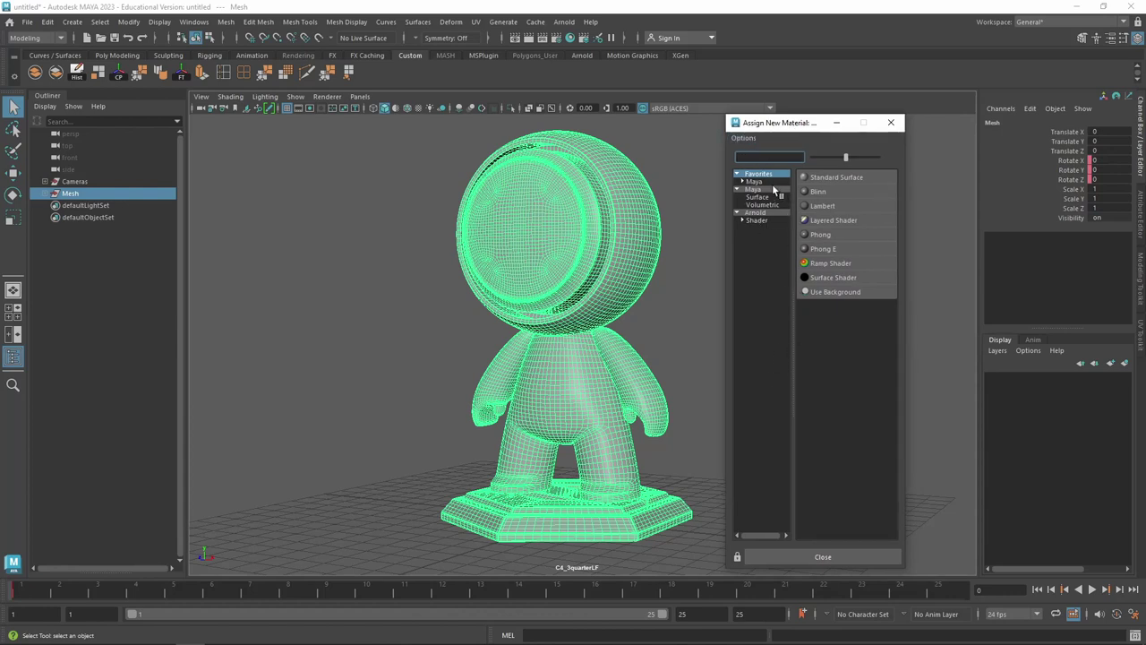
pyautogui.moveTo(797, 126); pyautogui.dragTo(747, 123)
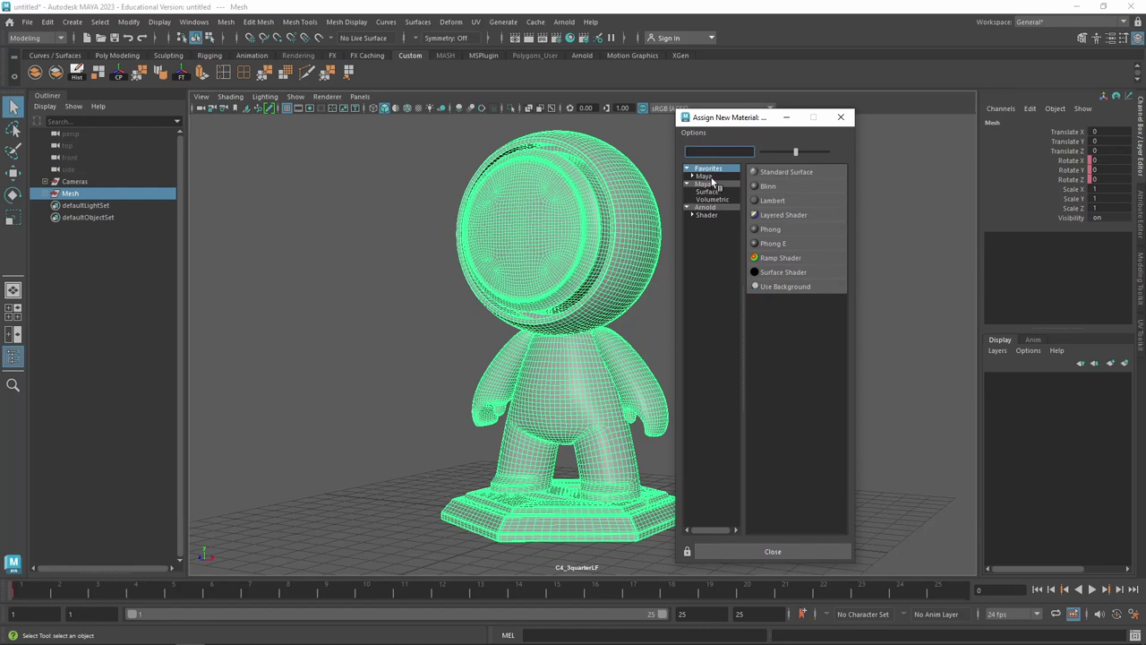
pyautogui.click(711, 176)
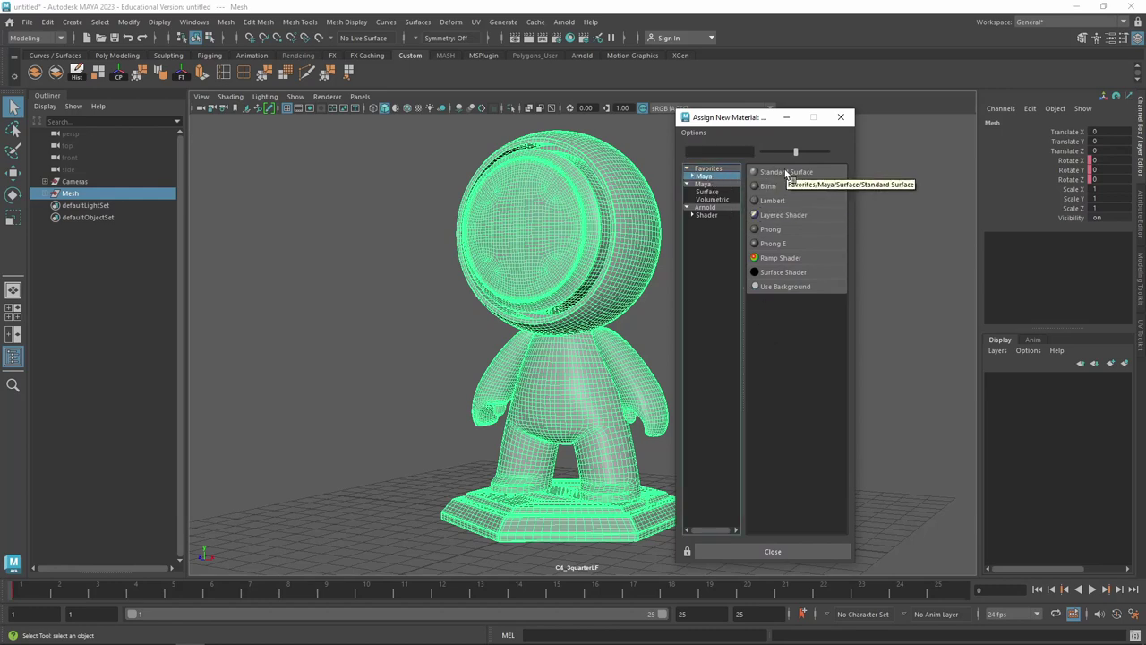
pyautogui.click(711, 185)
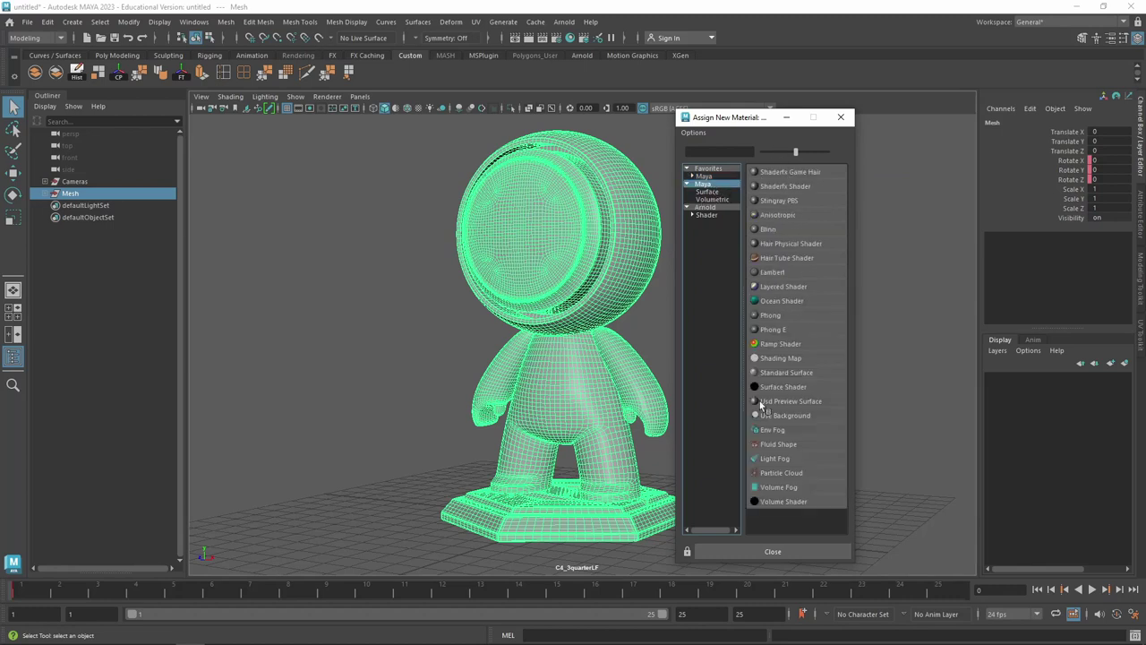
pyautogui.click(713, 192)
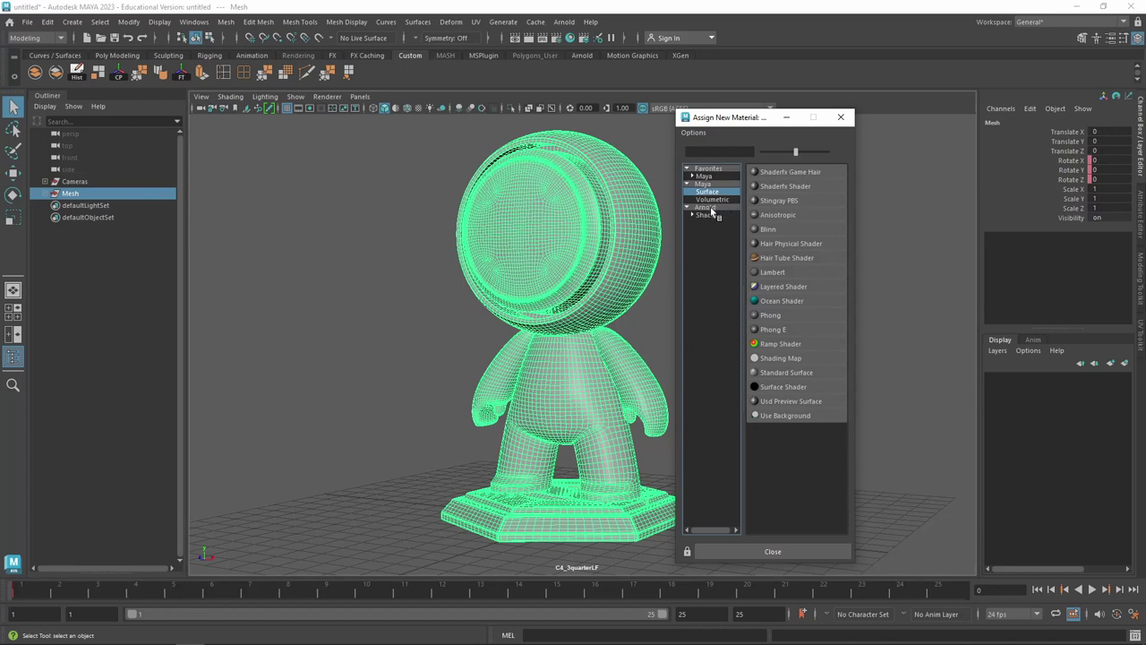
pyautogui.click(707, 207)
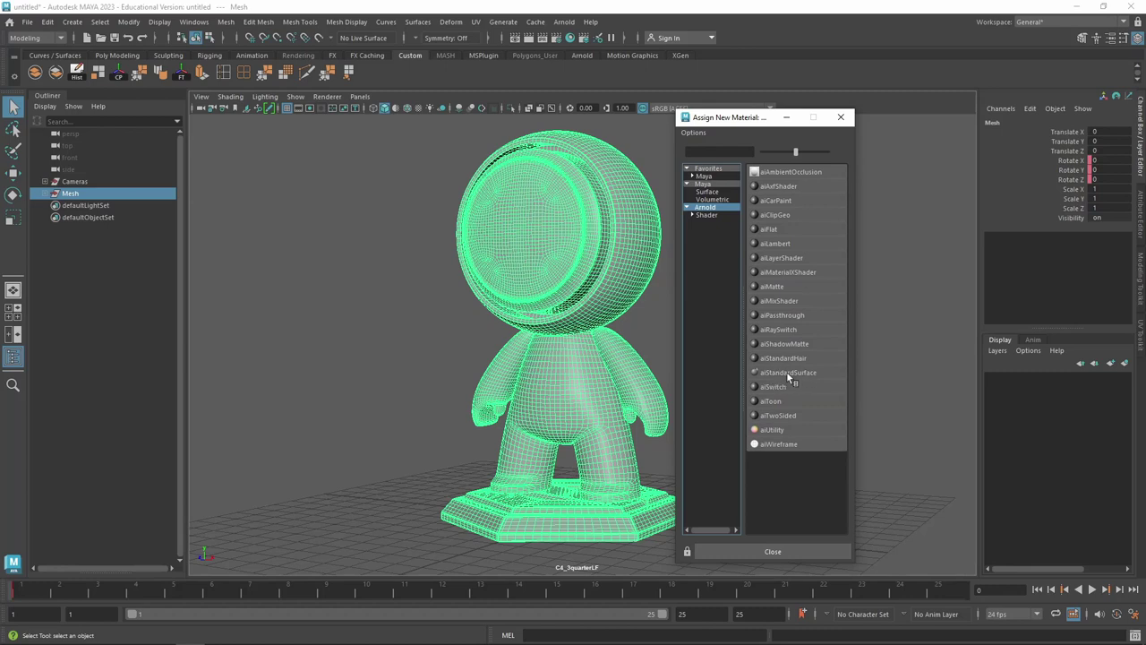
pyautogui.click(704, 215)
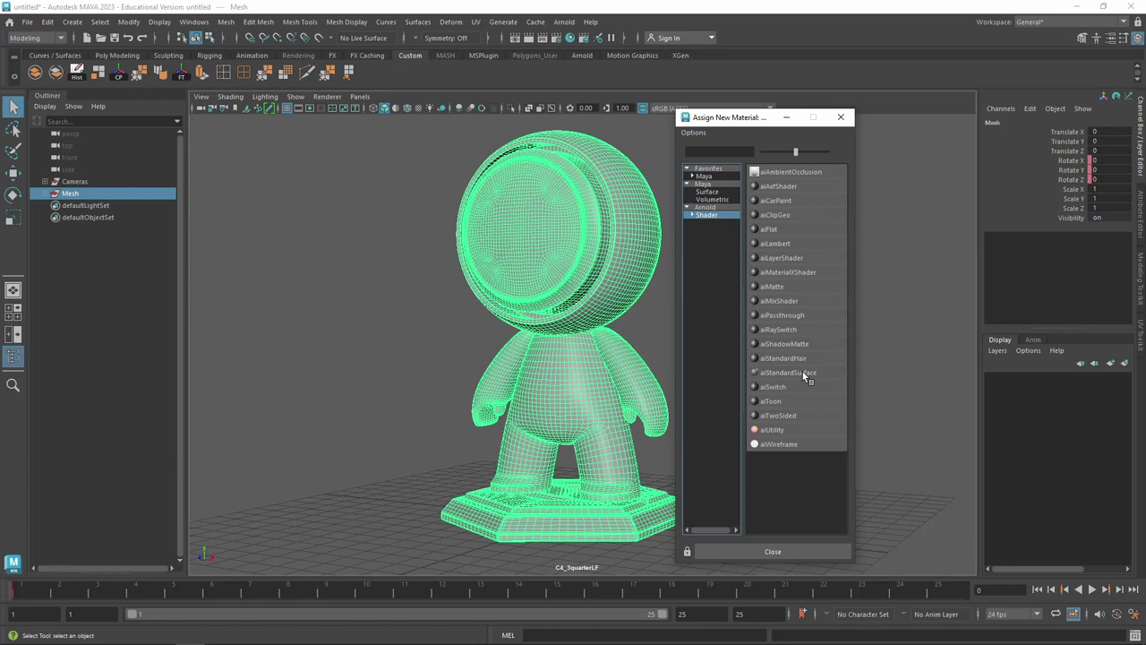
pyautogui.click(804, 372)
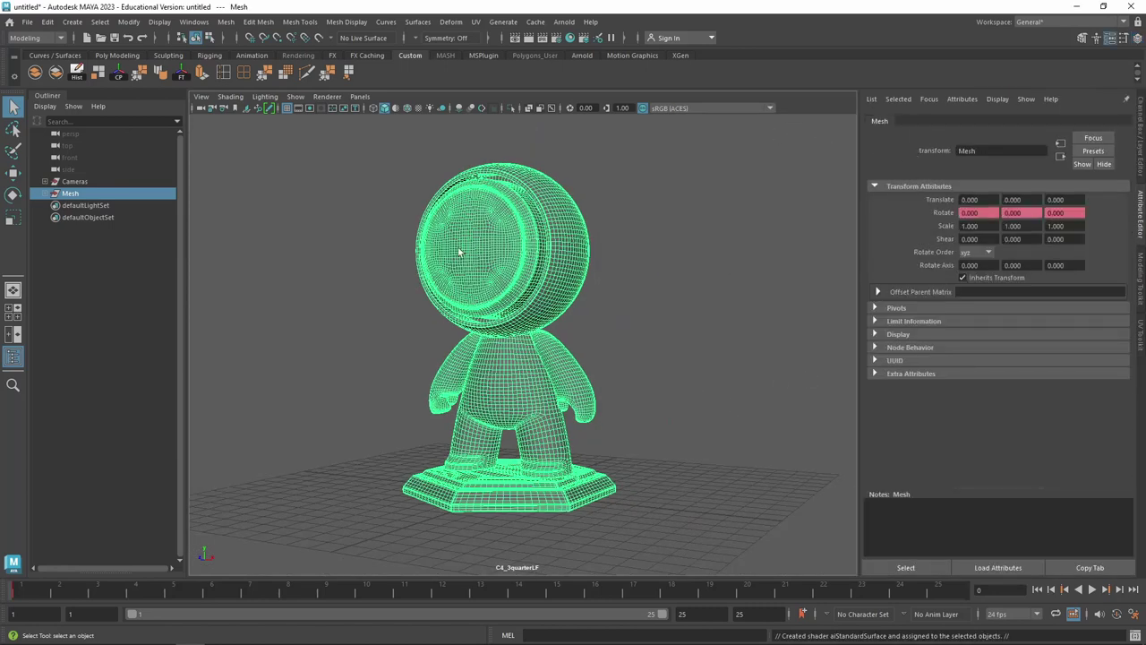
# Check aiStandardSurface1 on the head, add aiSkyDomeLight1, and show the Standard Surface help page
pyautogui.click(566, 263)
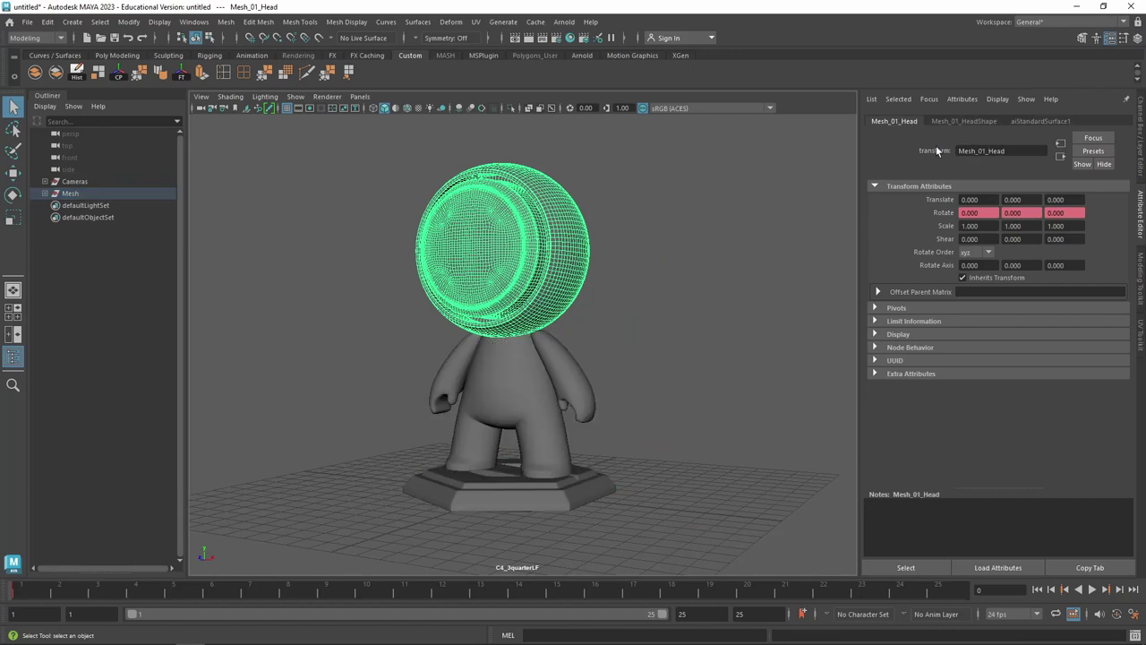
pyautogui.click(1043, 122)
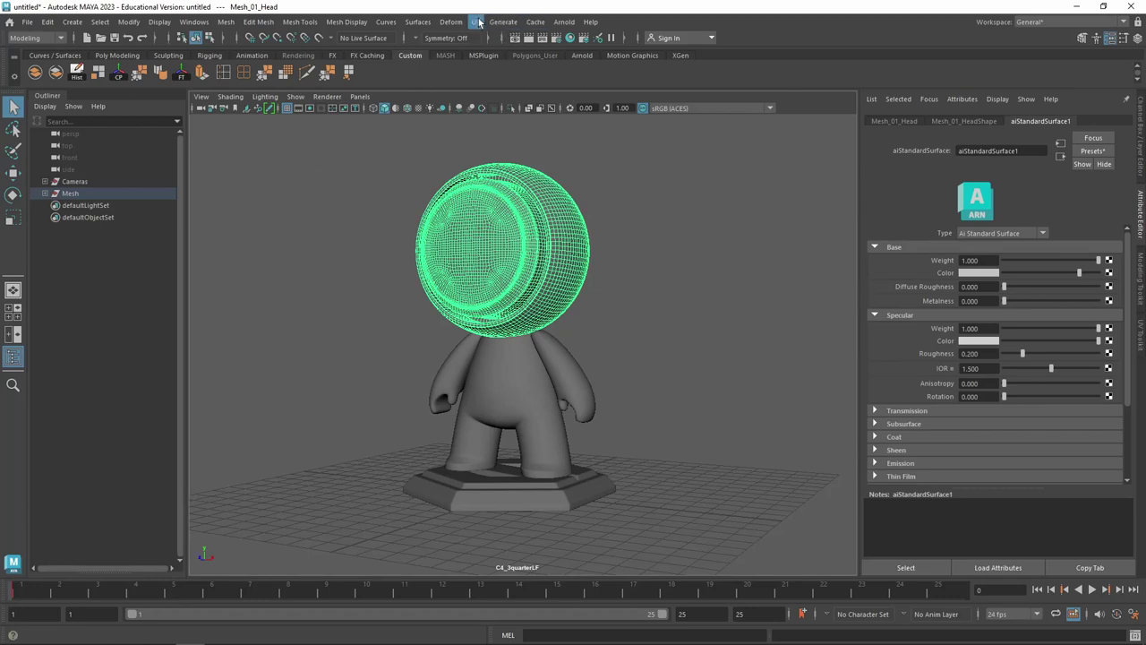
pyautogui.click(567, 24)
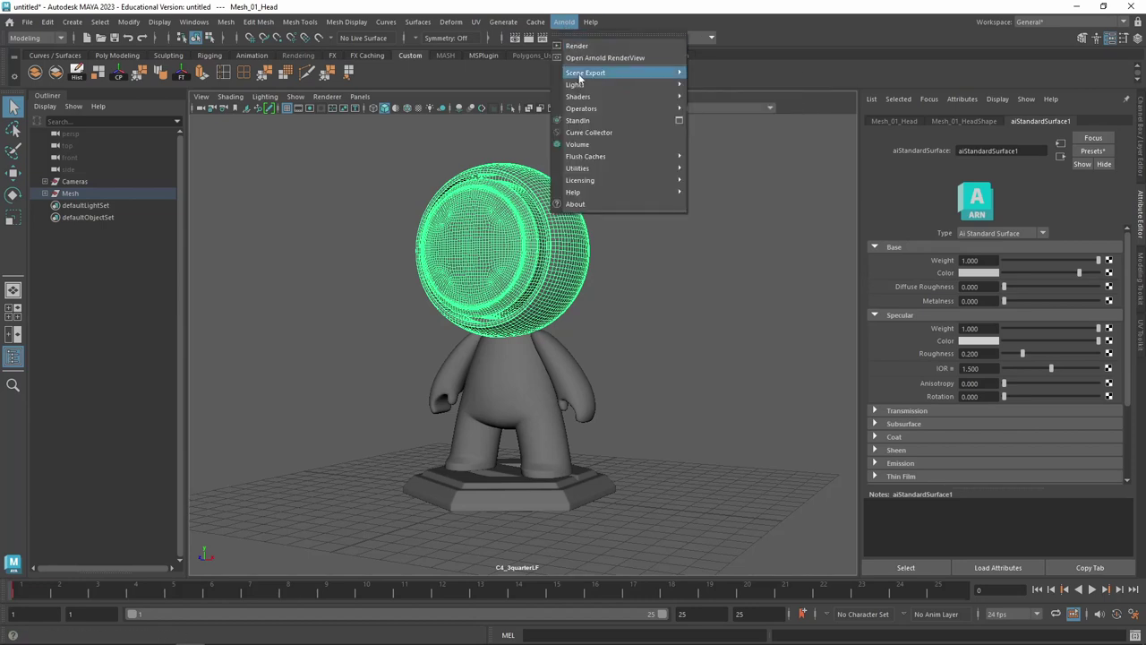
pyautogui.moveTo(575, 84)
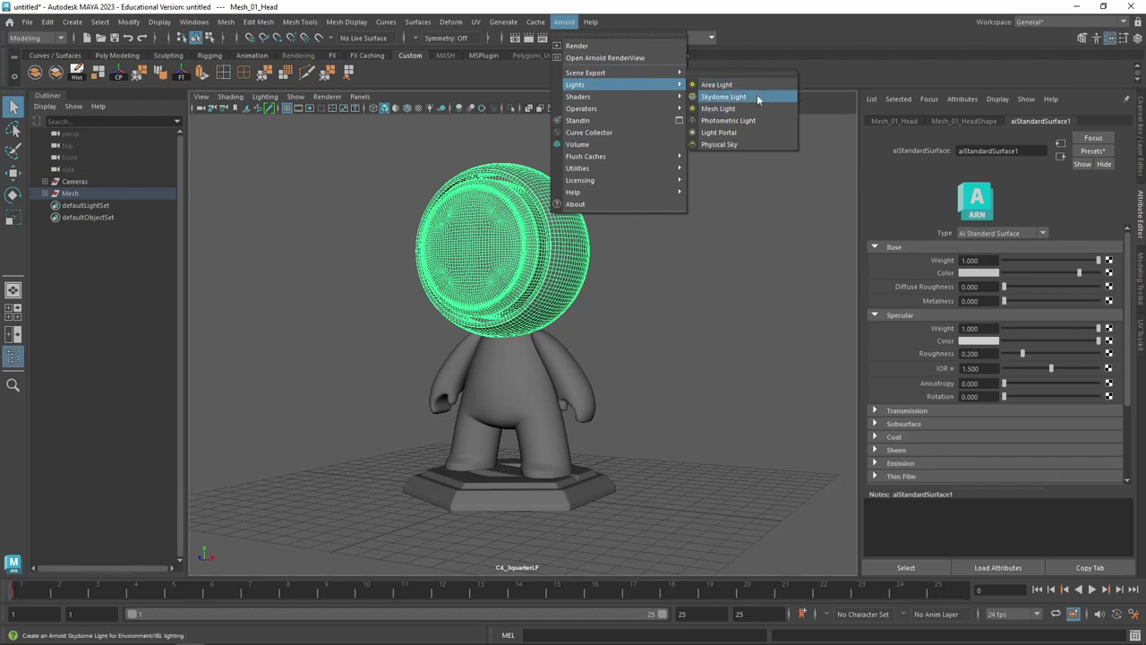
pyautogui.click(757, 99)
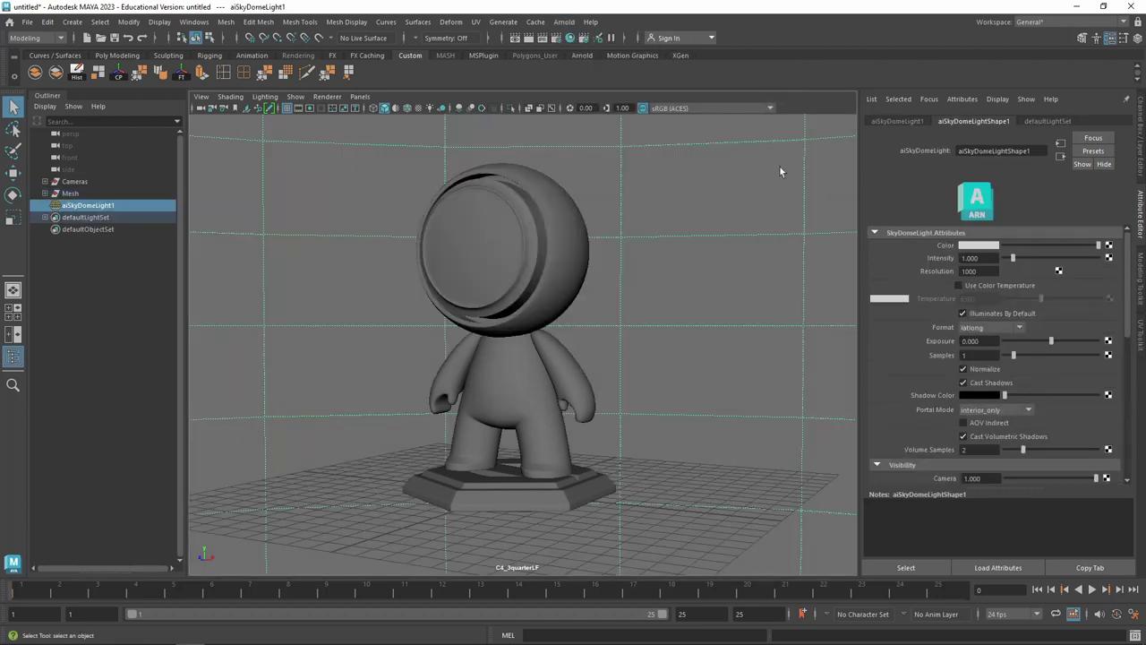
pyautogui.moveTo(74, 632)
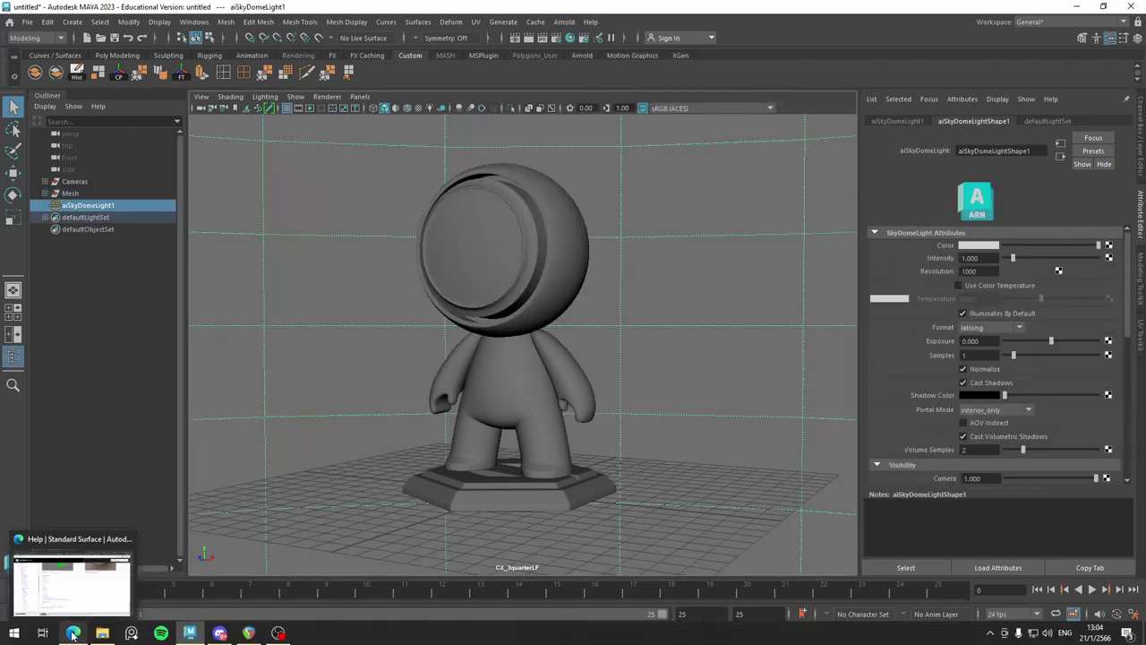
pyautogui.click(72, 616)
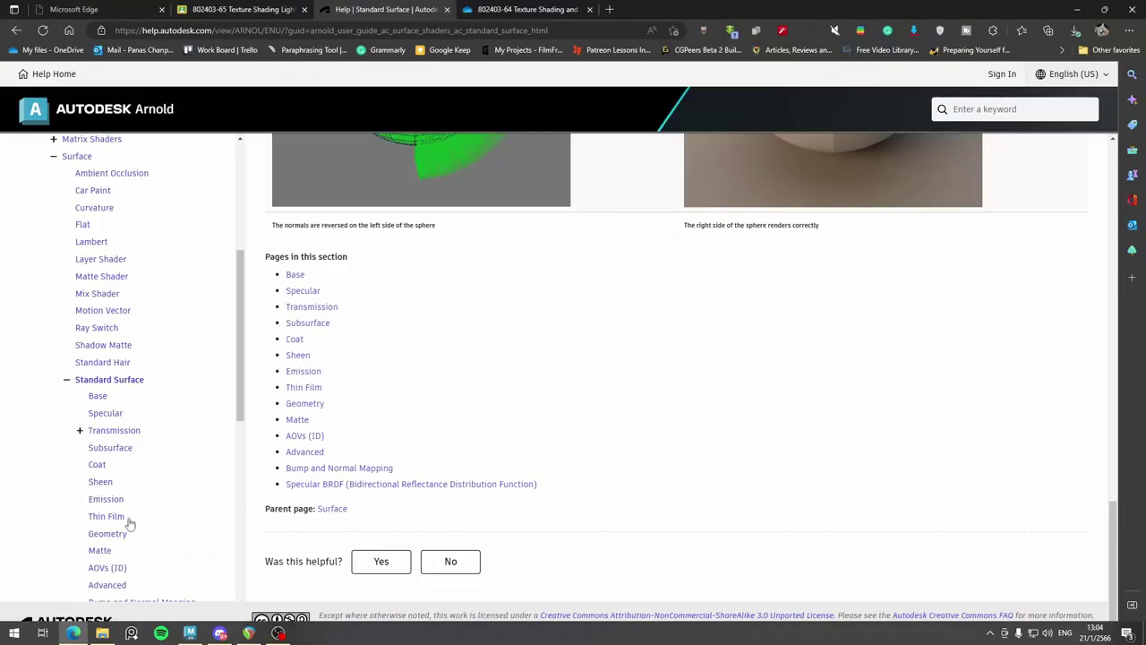
# Search 'hdr haven' in a new Edge tab and go to the Poly Haven site
pyautogui.click(609, 9)
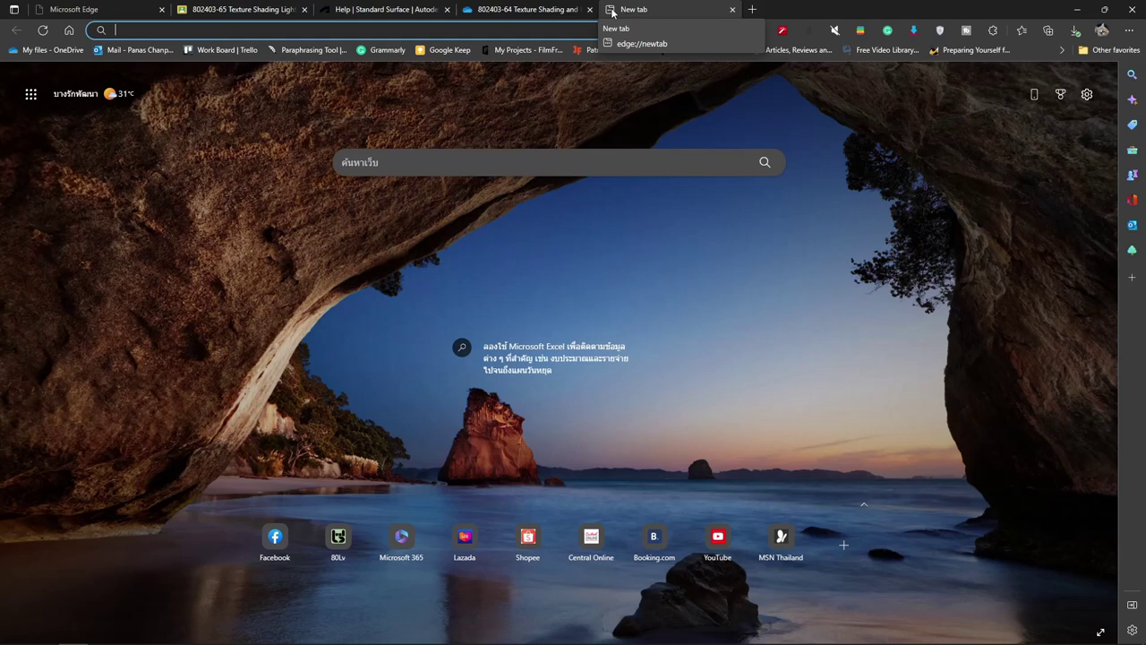
pyautogui.write('hdr h')
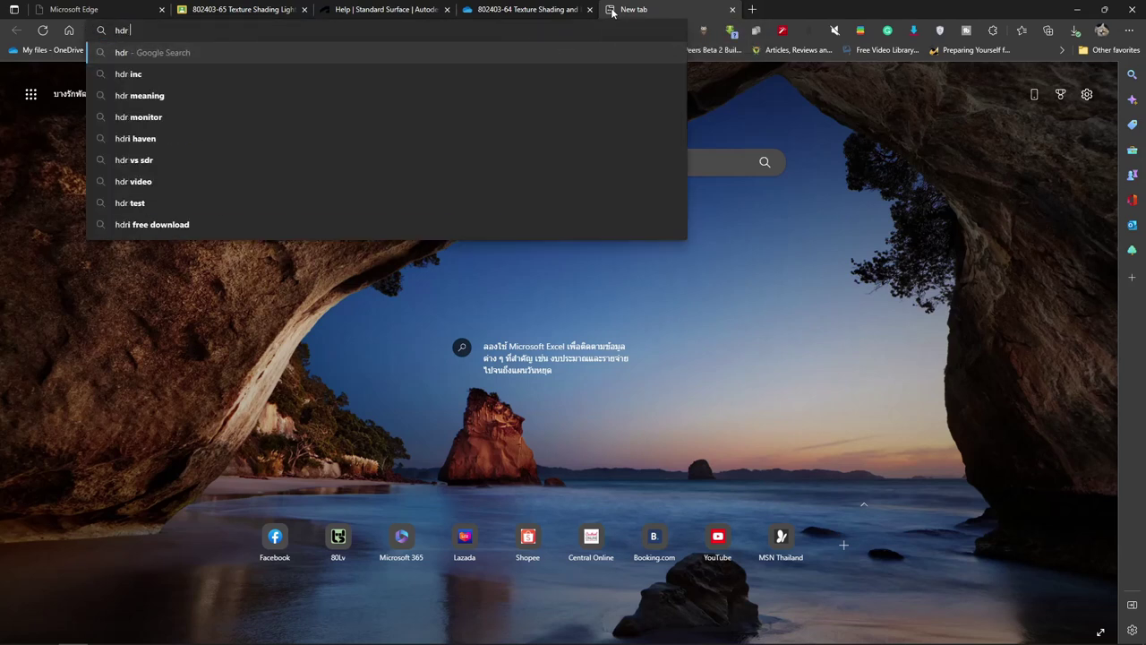
pyautogui.write('aven')
pyautogui.press('Return')
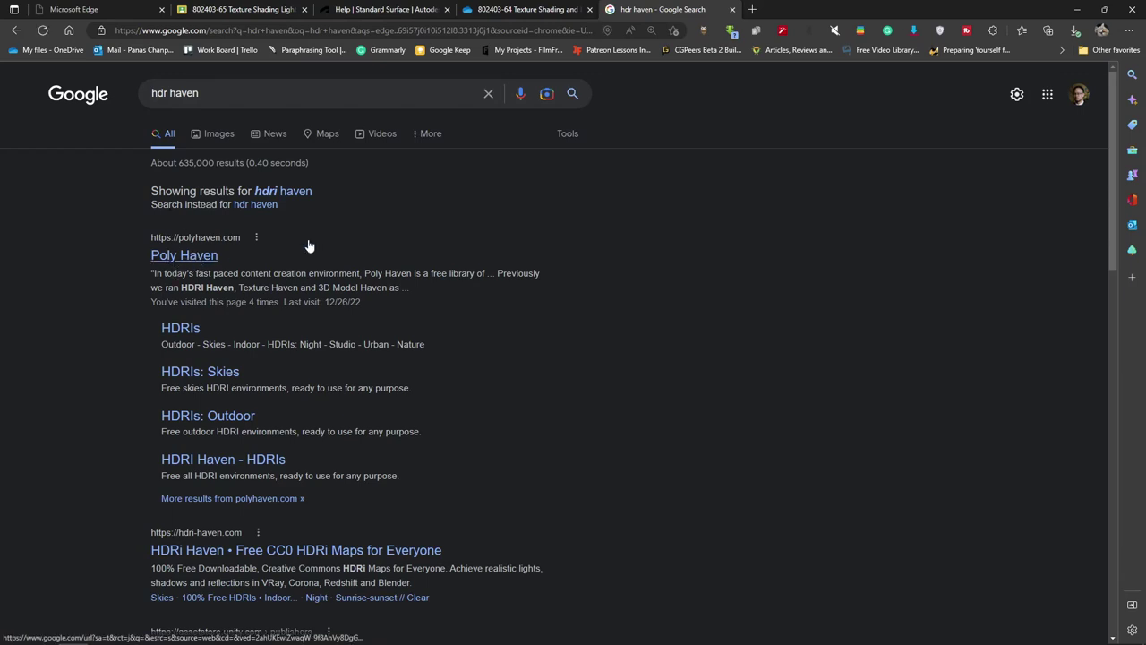
pyautogui.click(199, 257)
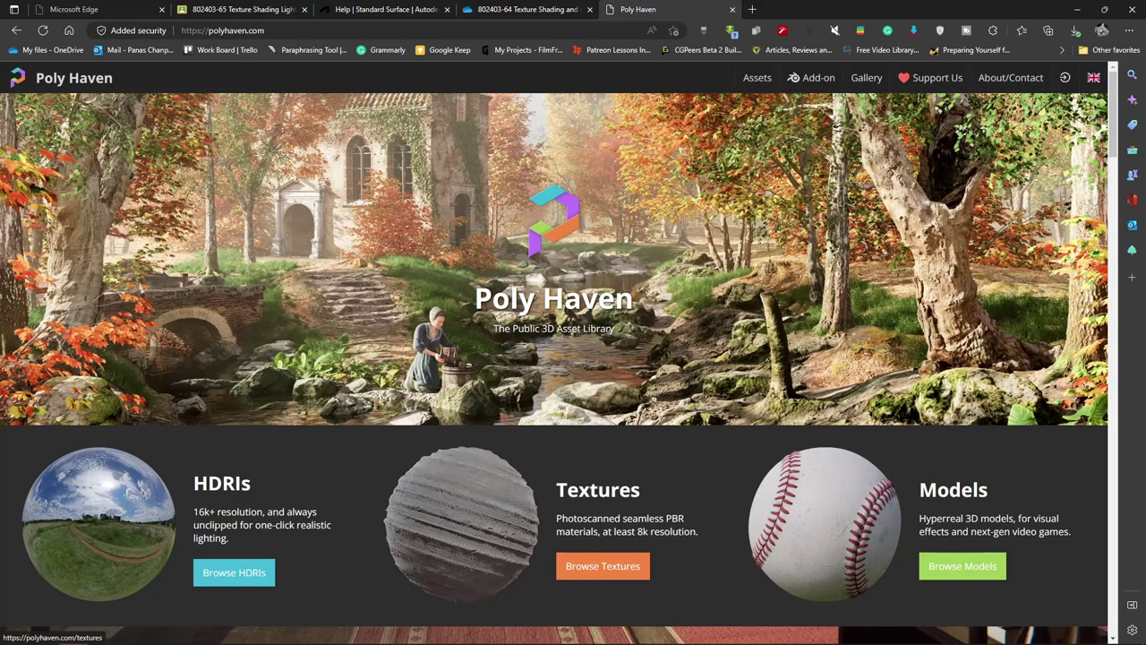
# Browse the Poly Haven HDRIs and open the Vestibule HDRI page
pyautogui.click(258, 574)
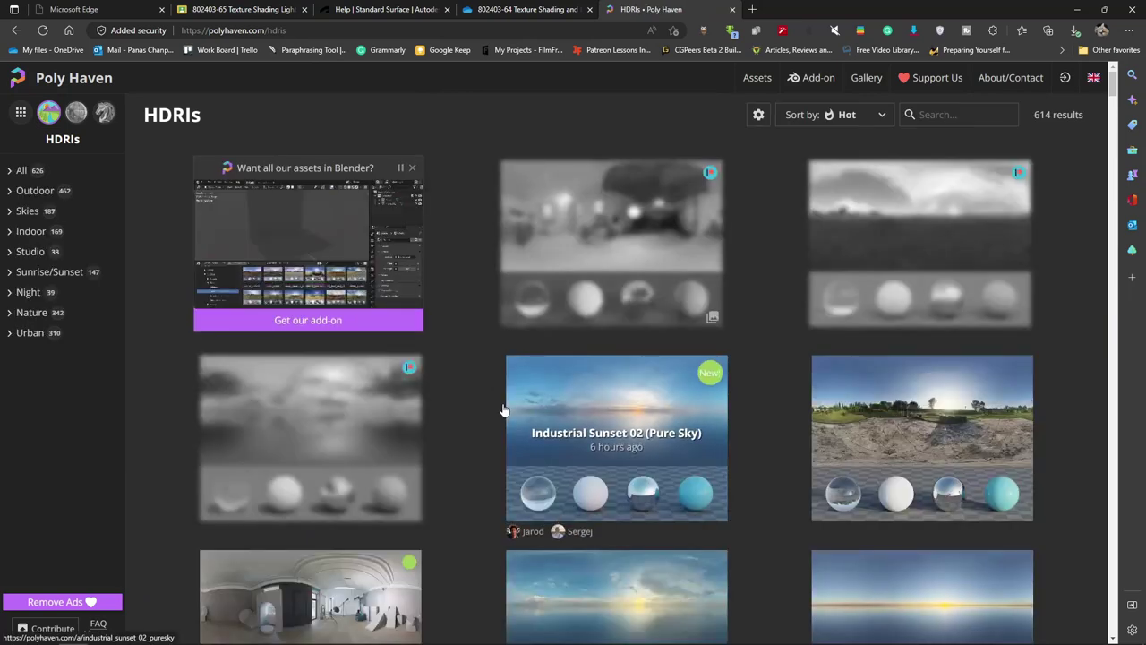
pyautogui.scroll(-3, 920, 416)
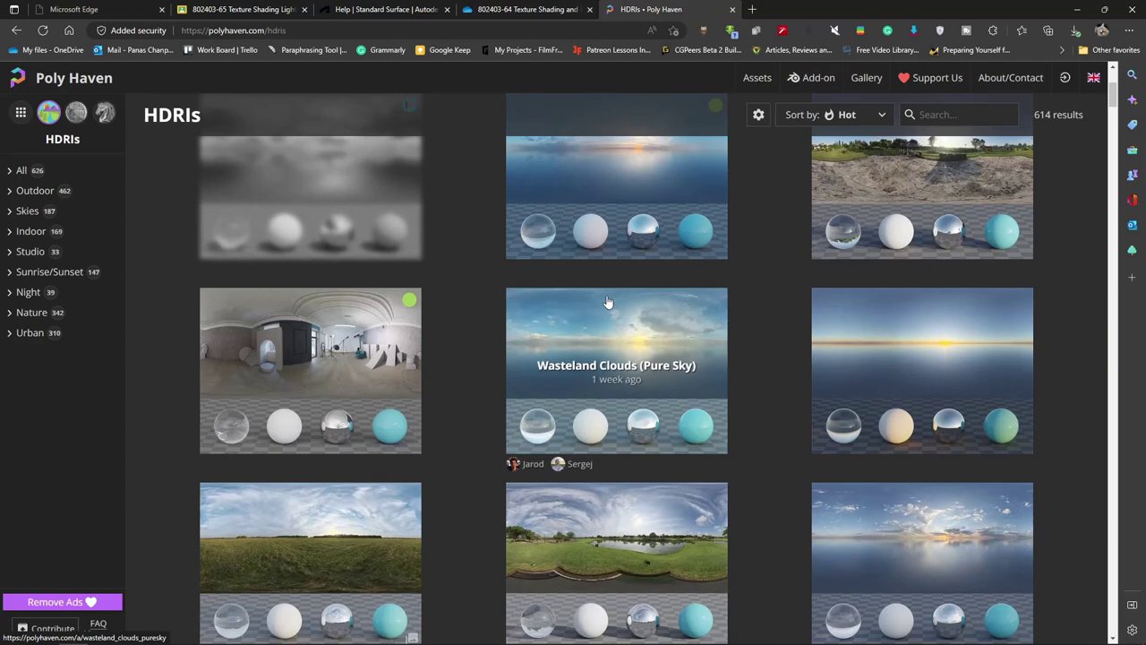
pyautogui.scroll(-5, 765, 330)
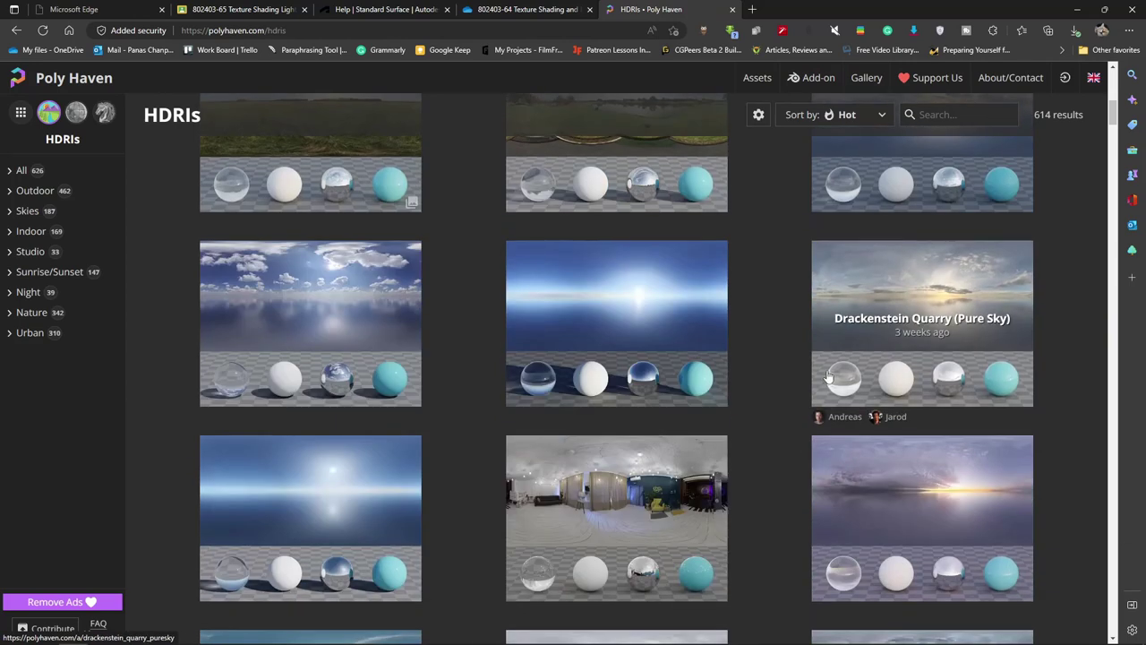
pyautogui.scroll(-3, 708, 349)
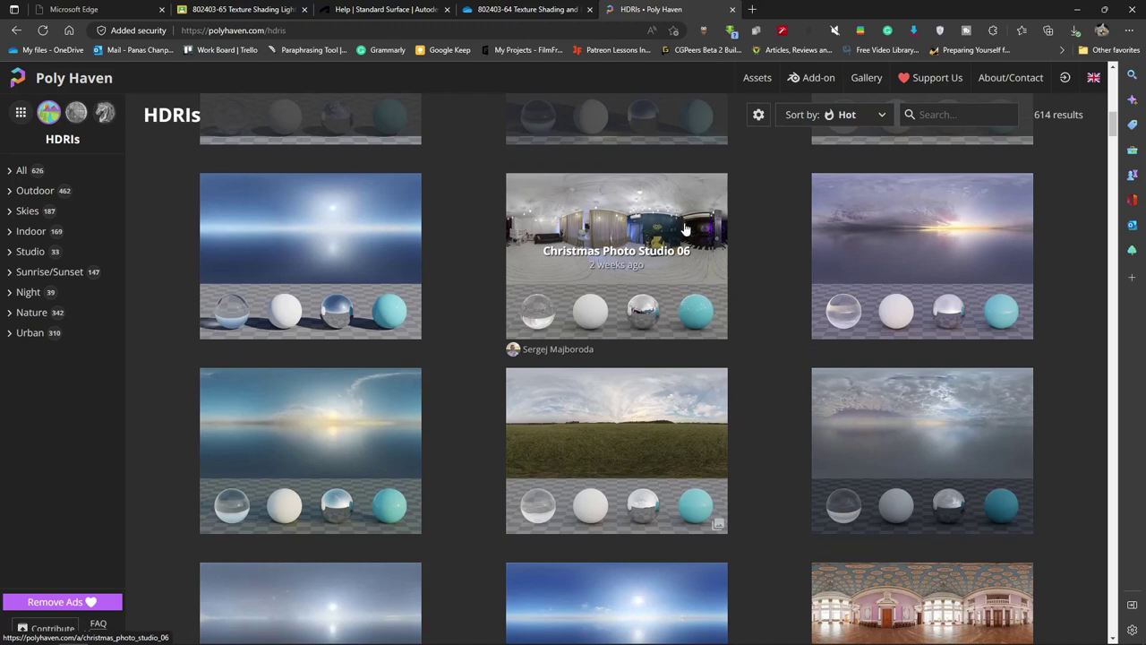
pyautogui.scroll(-5, 680, 219)
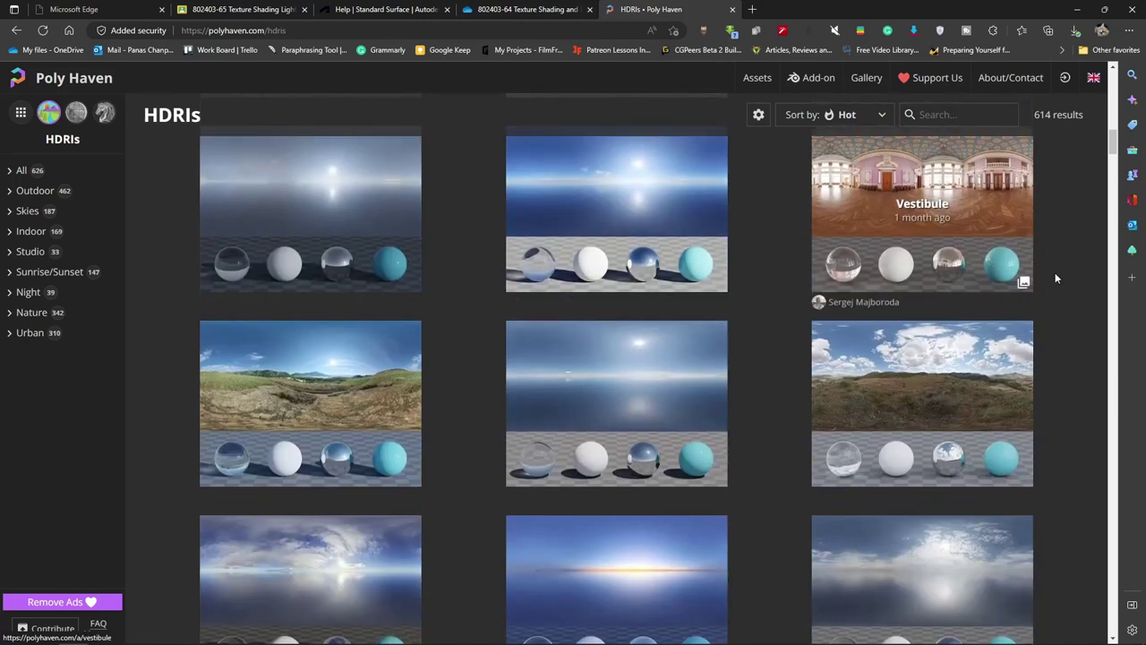
pyautogui.click(984, 198)
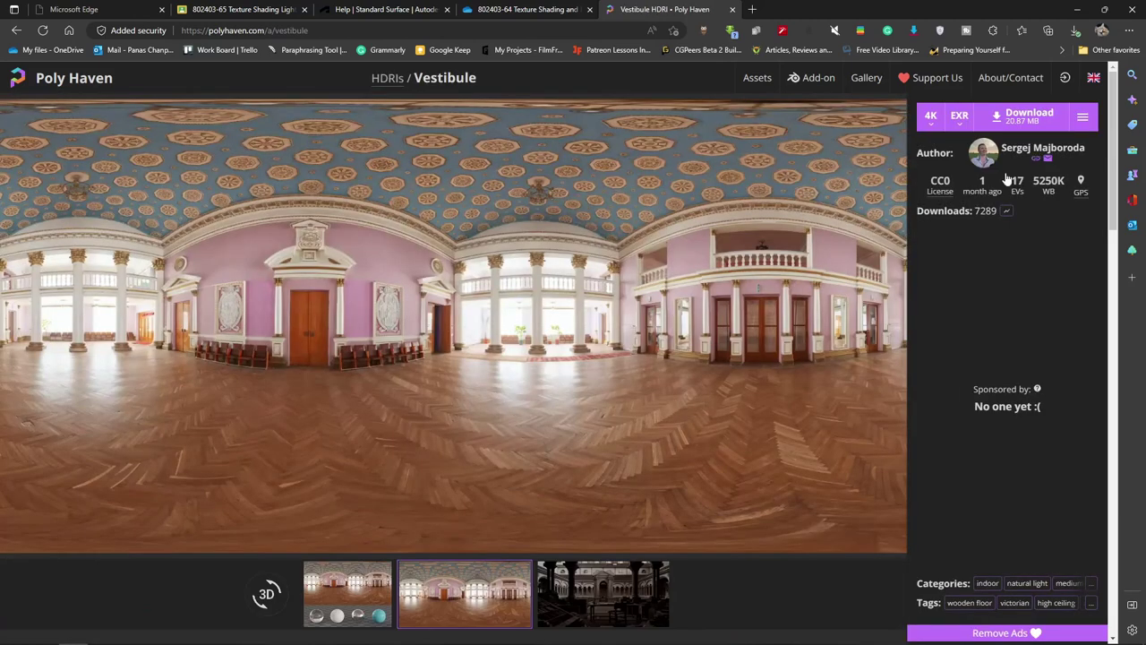
# Download Vestibule at 2K resolution in EXR format (5.5 MB)
pyautogui.click(934, 121)
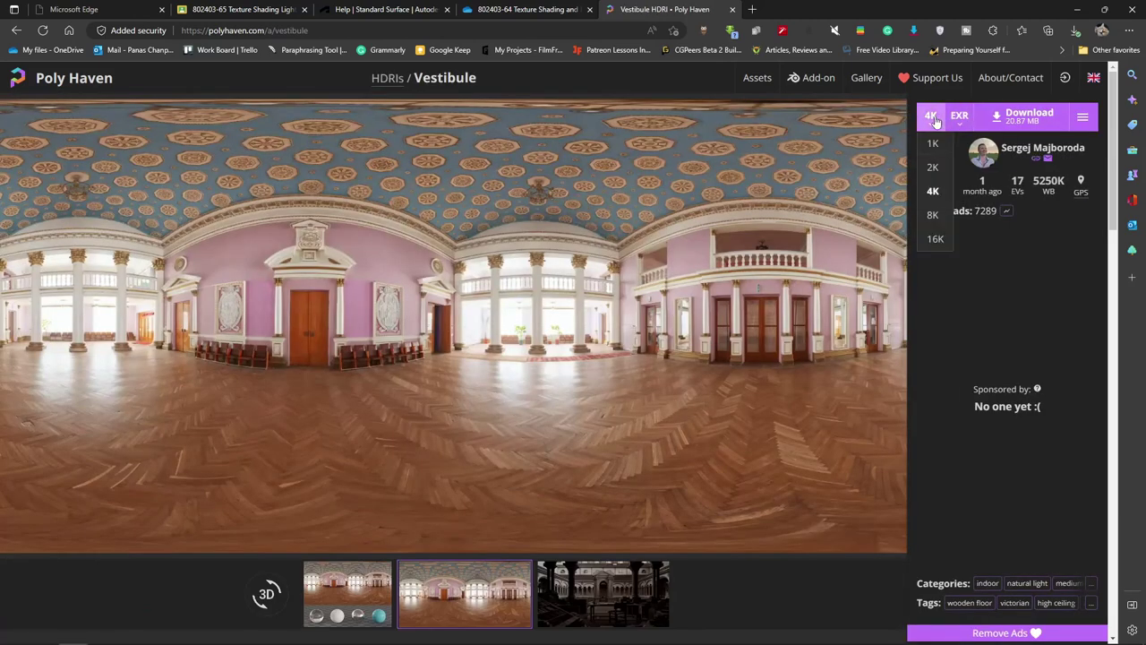
pyautogui.click(932, 166)
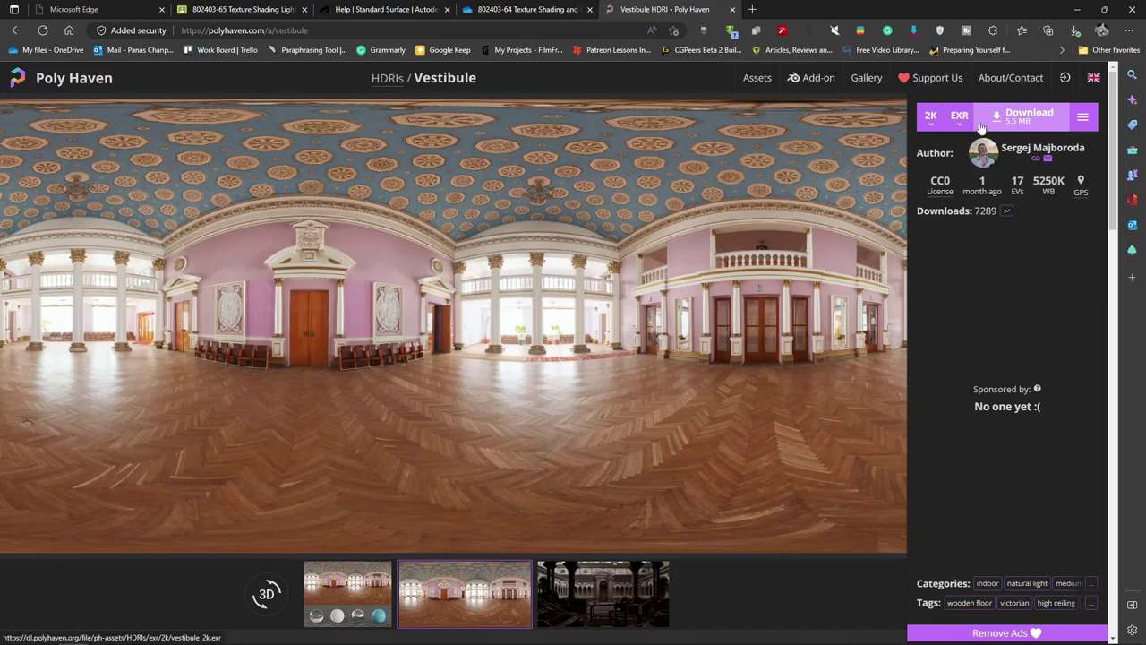
pyautogui.click(958, 124)
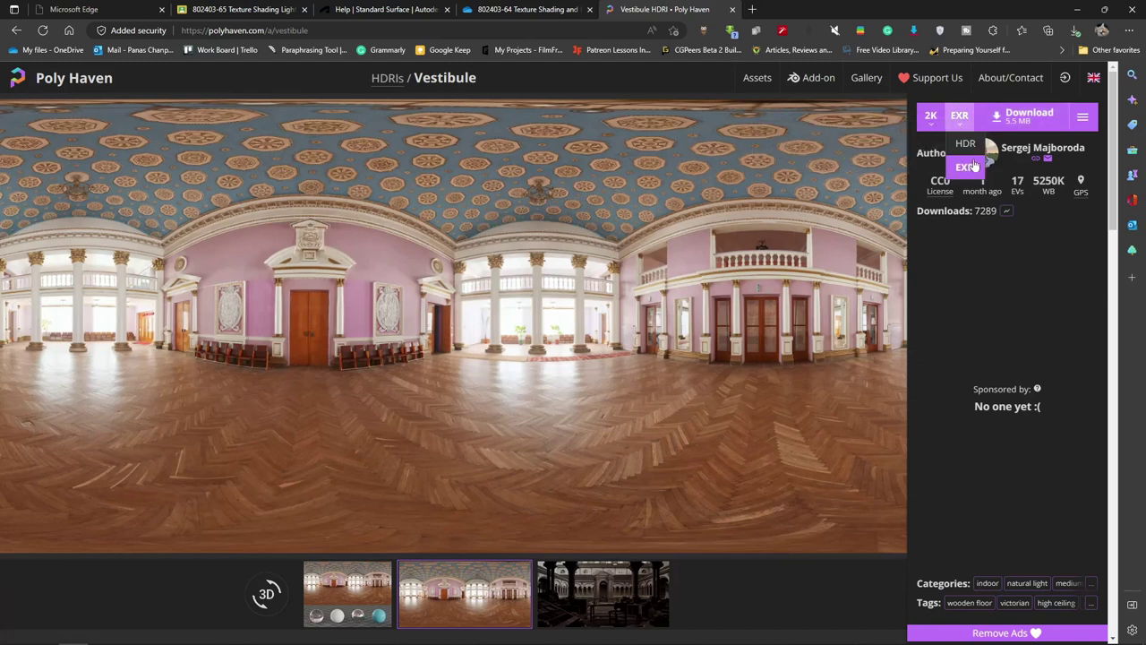
pyautogui.click(971, 170)
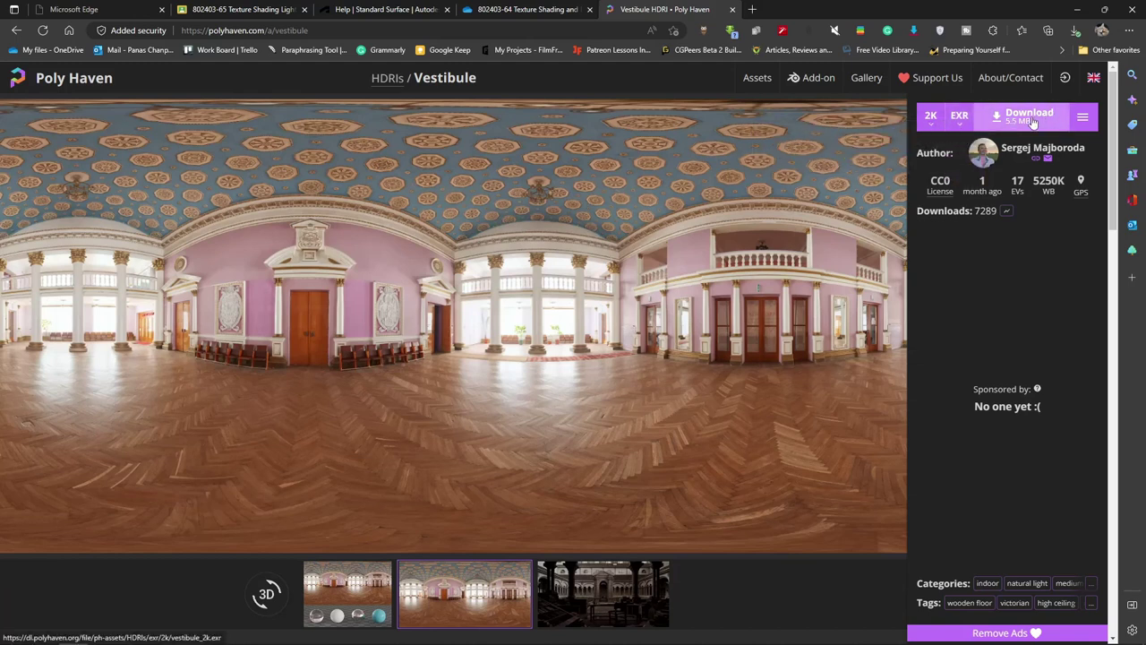
pyautogui.click(1032, 118)
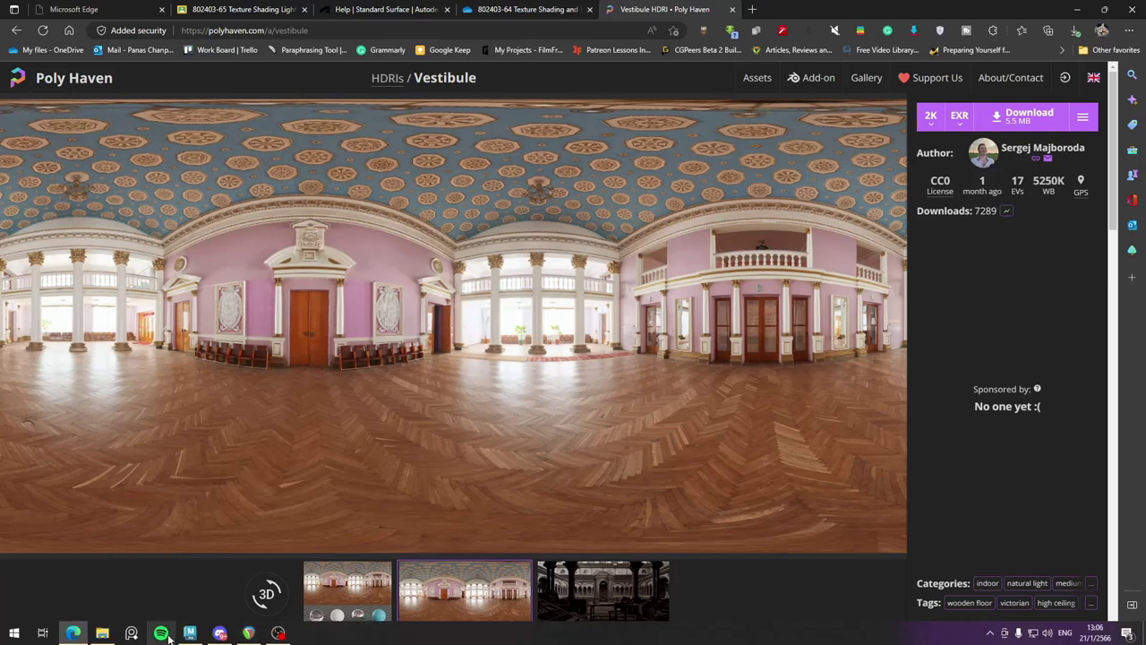
# Back in Maya, keep the viewport view transform at sRGB (ACES)
pyautogui.moveTo(190, 633)
pyautogui.click(201, 546)
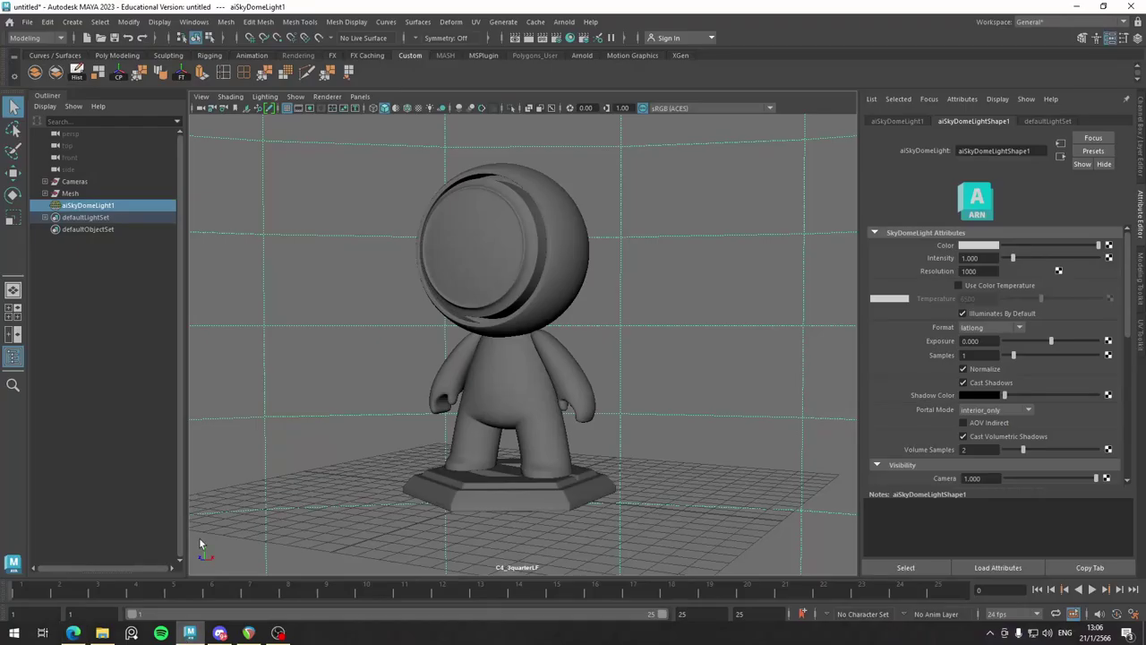
pyautogui.click(27, 21)
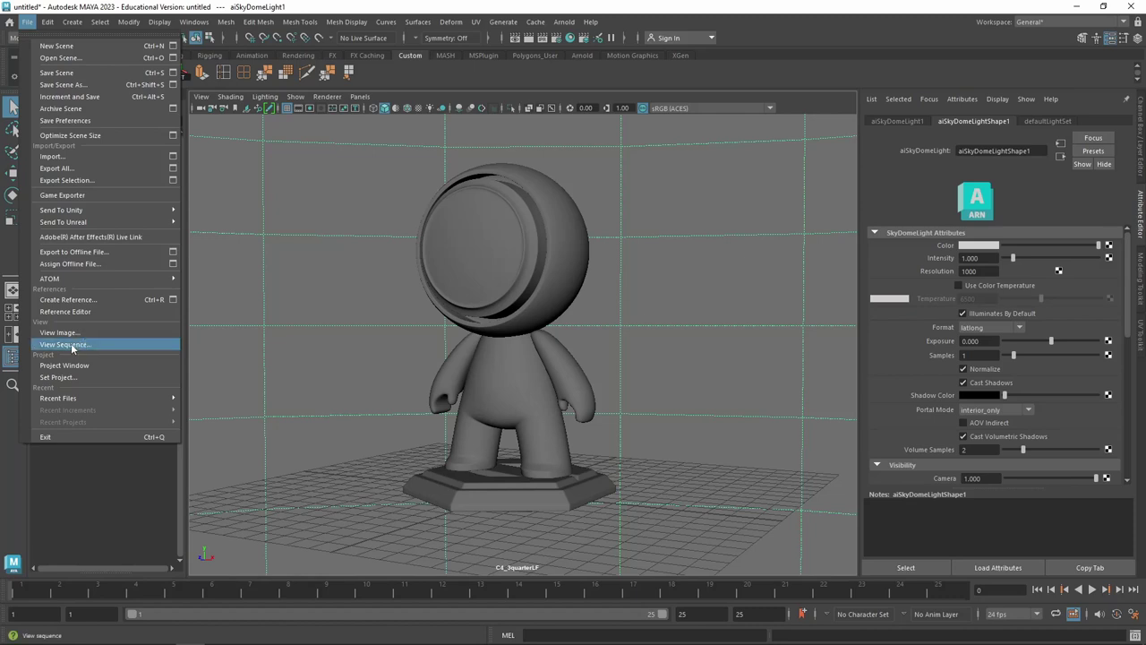
pyautogui.click(680, 109)
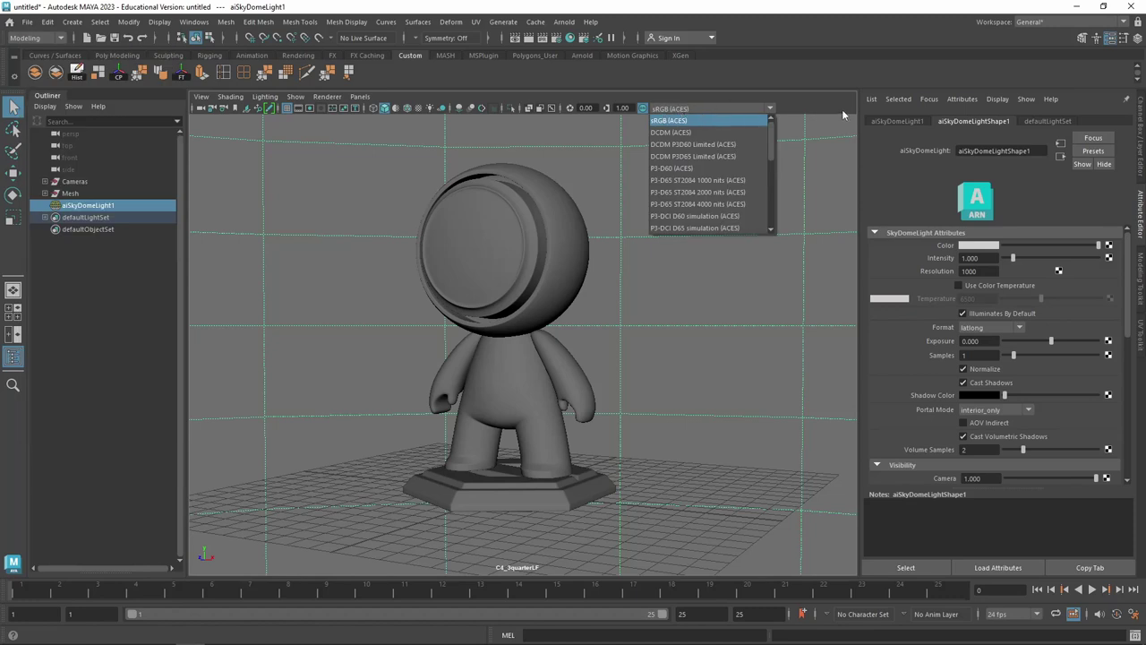
pyautogui.click(703, 119)
# Review the Color Management preferences, ACEScg rendering space and sRGB view, and save them
pyautogui.click(1135, 616)
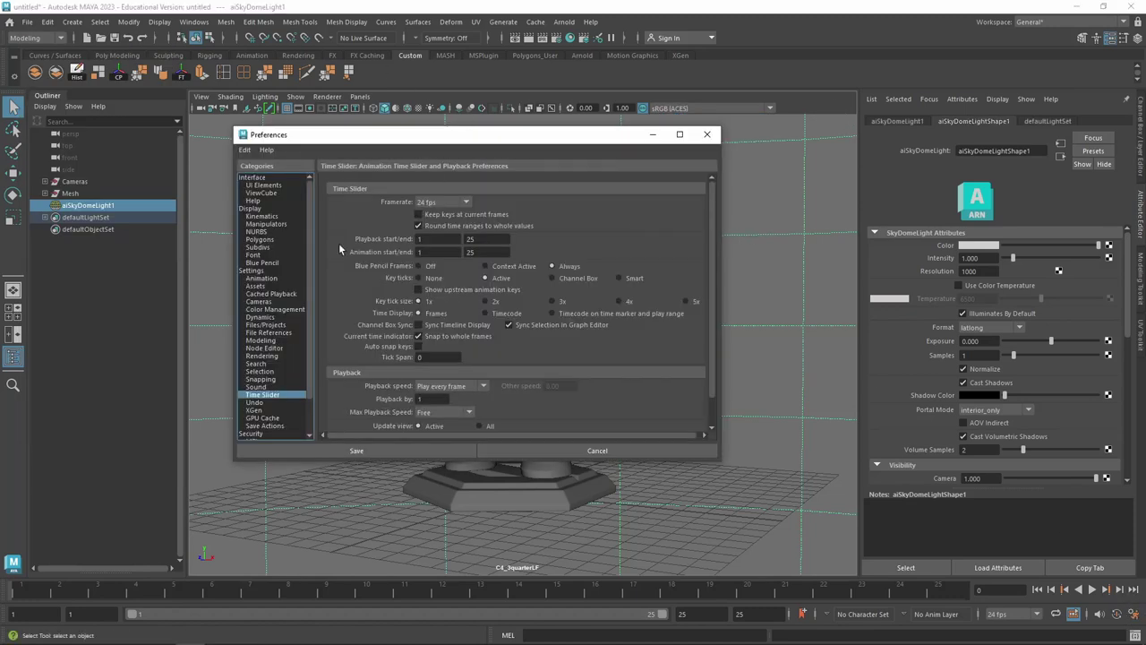
pyautogui.click(274, 311)
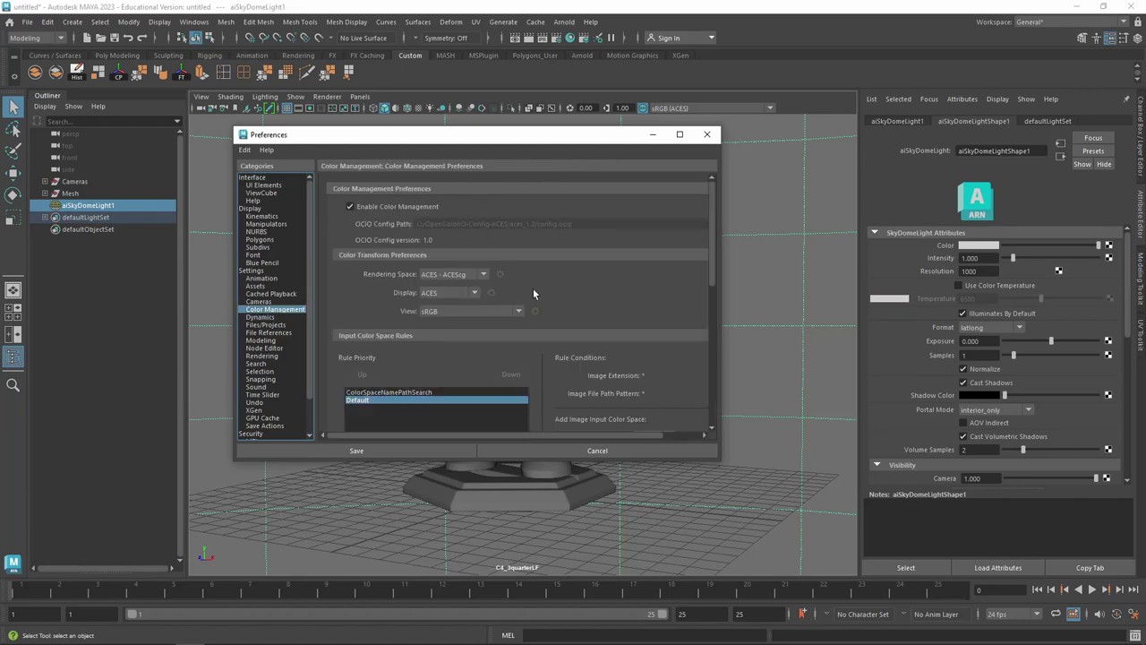
pyautogui.scroll(-3, 442, 362)
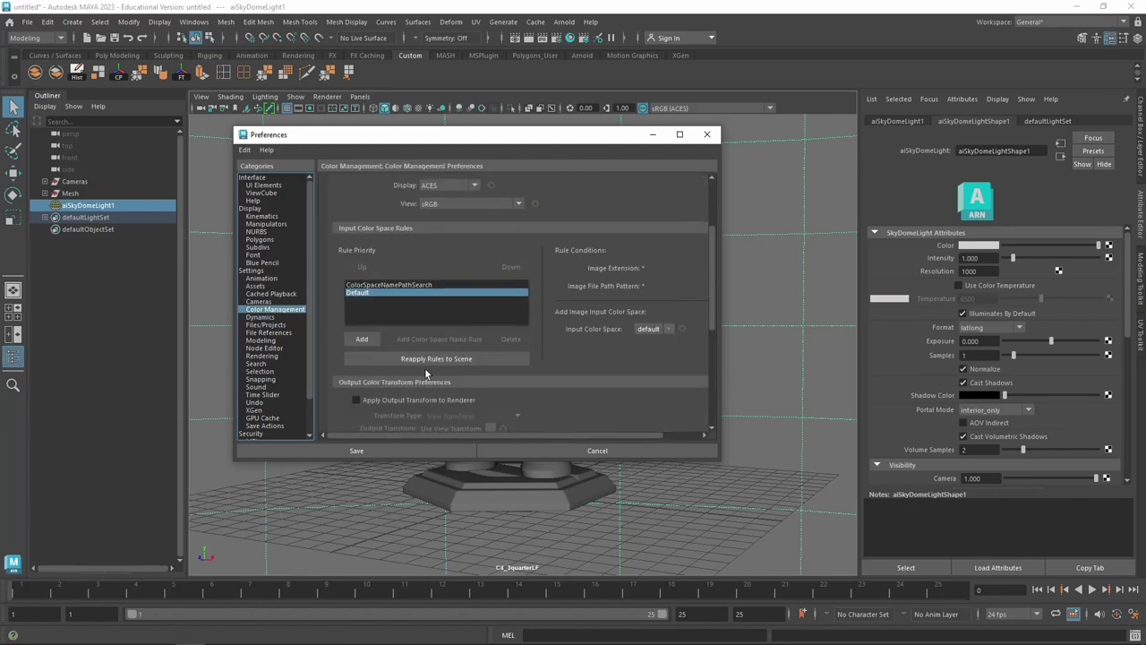
pyautogui.click(708, 135)
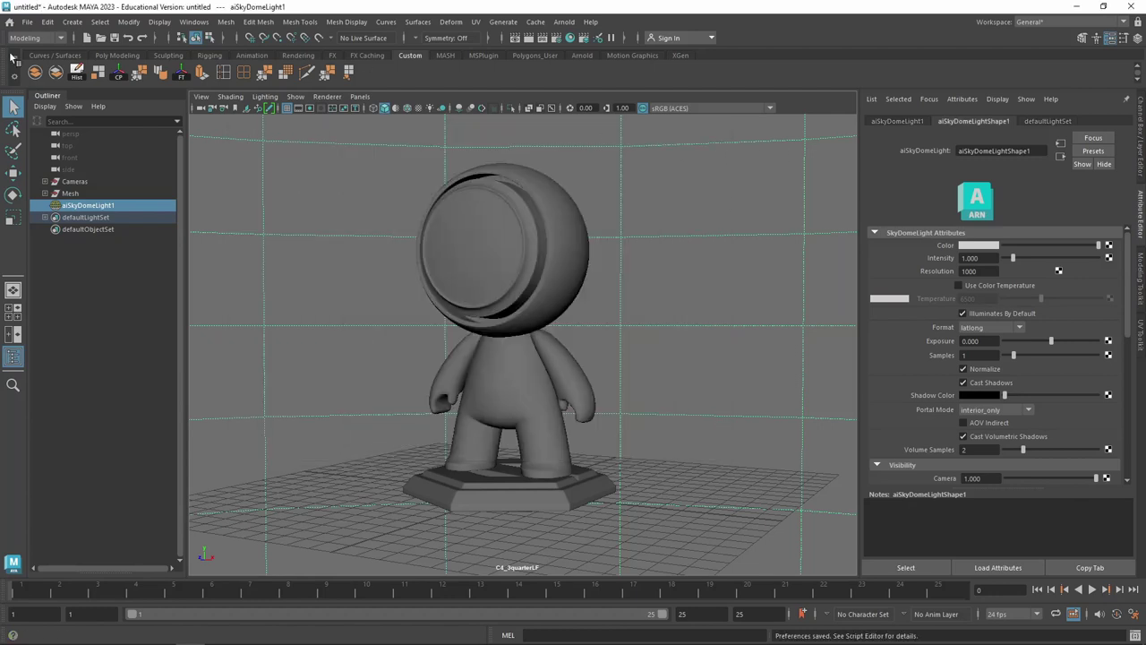
# Open the Project Window and name the new project Matt
pyautogui.click(27, 22)
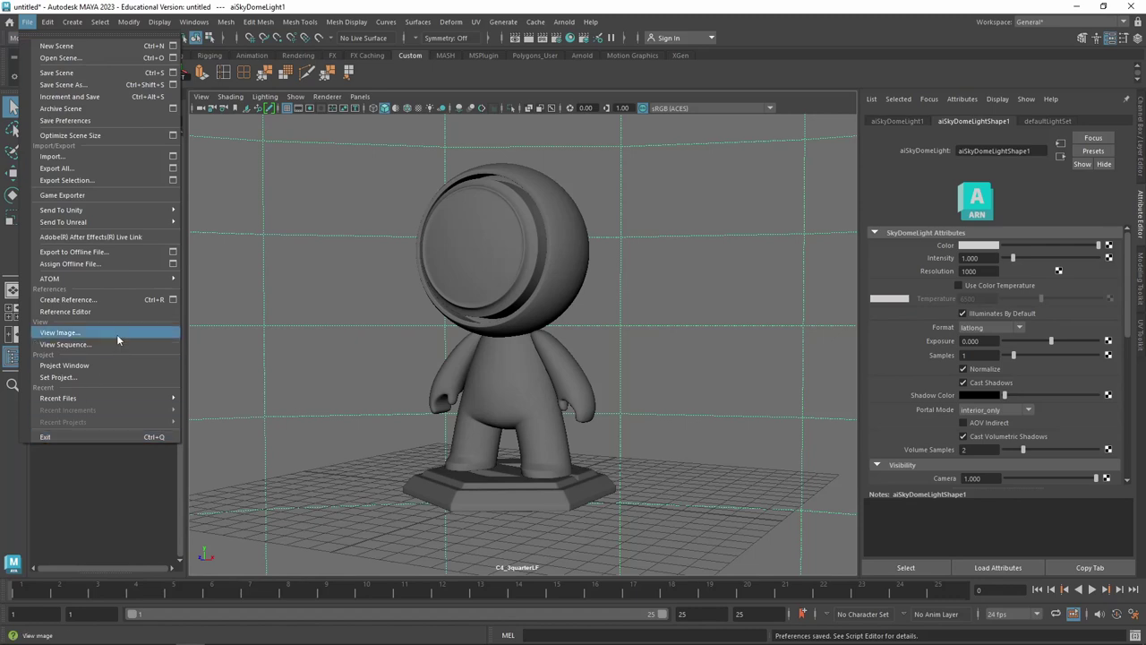
pyautogui.click(97, 378)
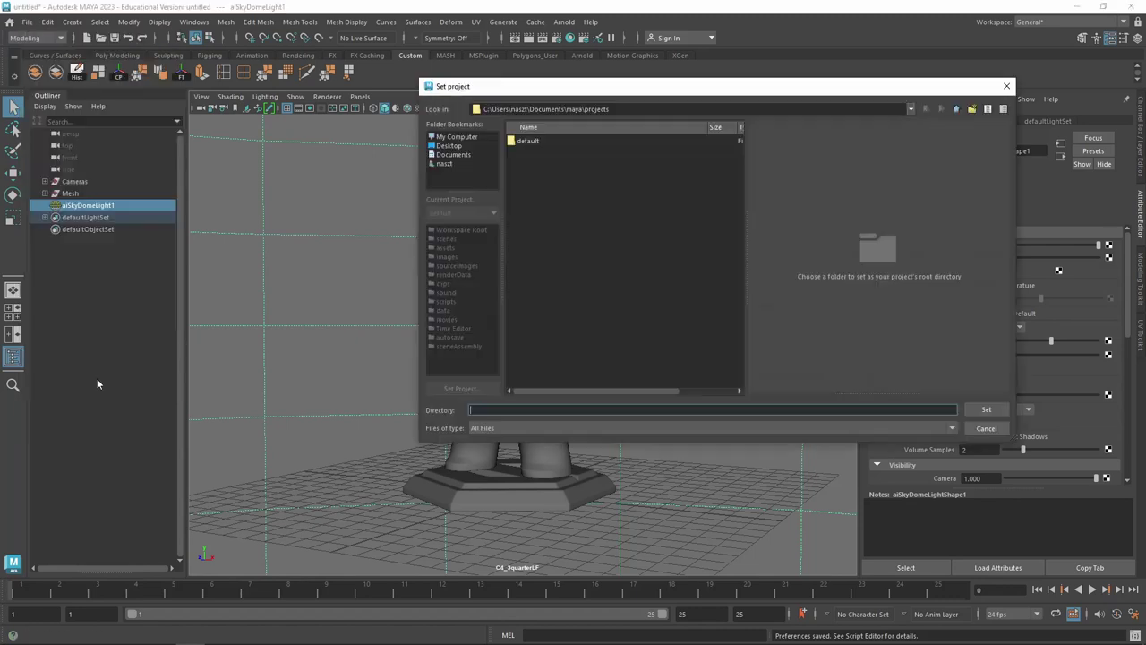
pyautogui.click(1006, 86)
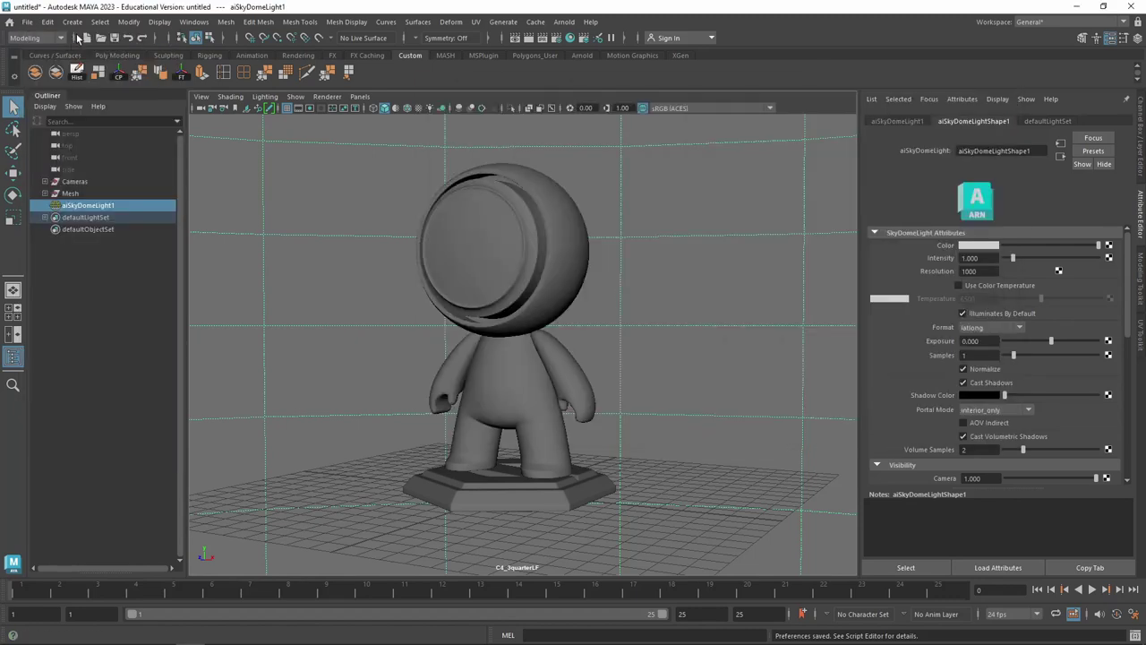
pyautogui.click(26, 21)
pyautogui.click(124, 365)
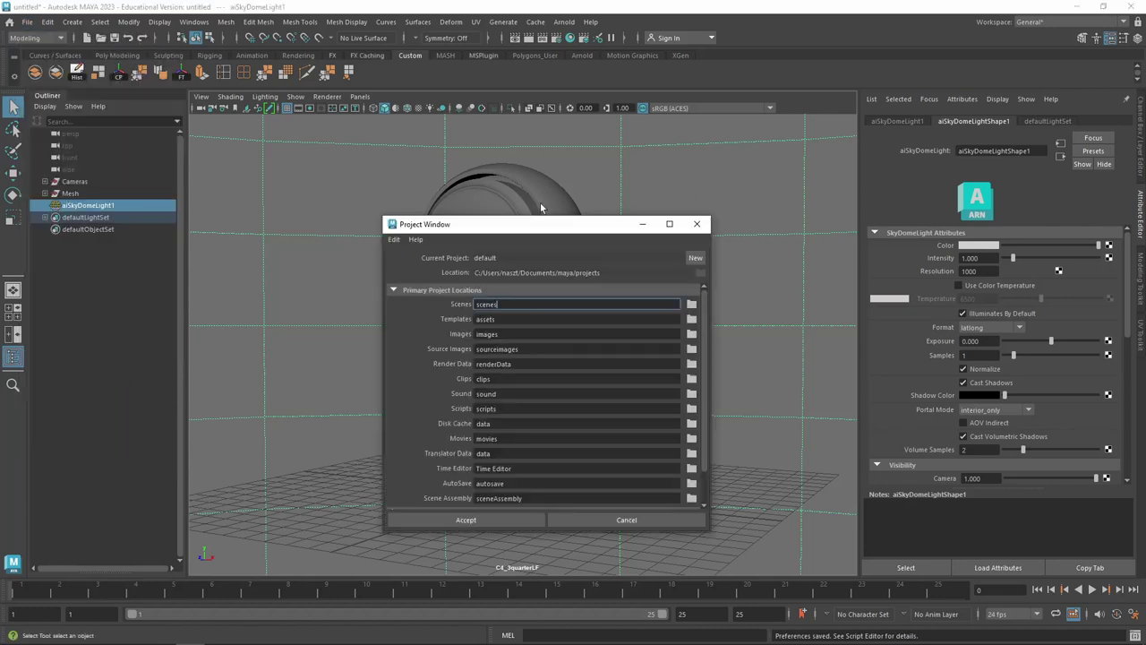
pyautogui.click(650, 256)
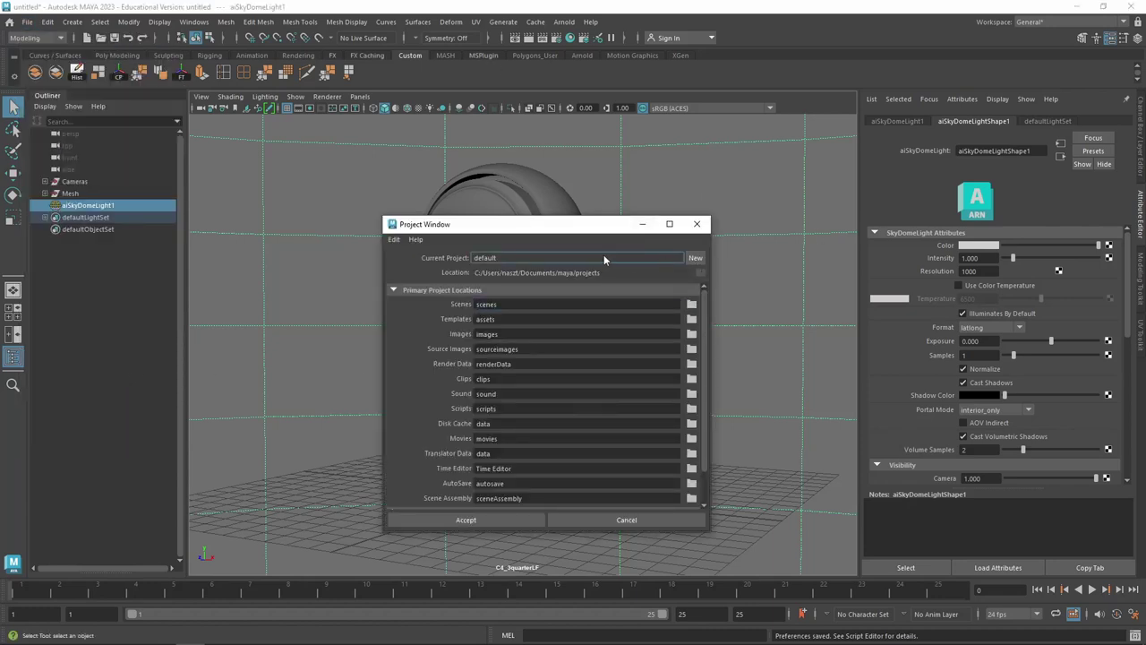
pyautogui.moveTo(603, 257); pyautogui.dragTo(443, 257)
pyautogui.write('New_Project')
pyautogui.press('Return')
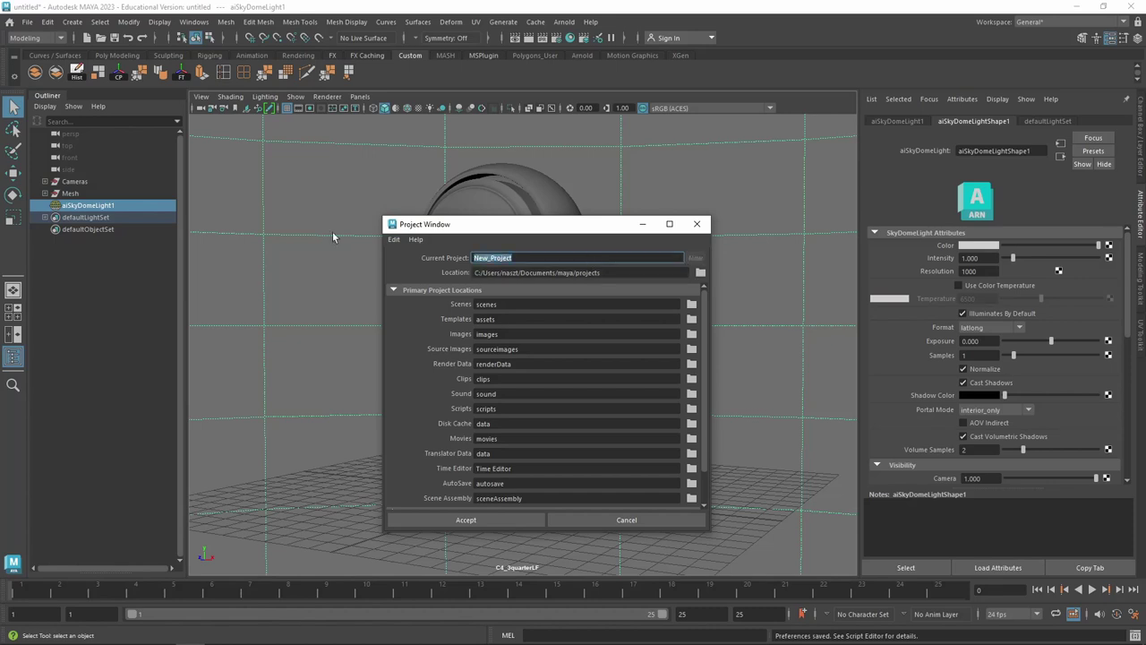
pyautogui.write('Matt')
# Set the project location to D:/Work/2023/802403_802332 and accept to create it
pyautogui.click(700, 274)
pyautogui.click(467, 137)
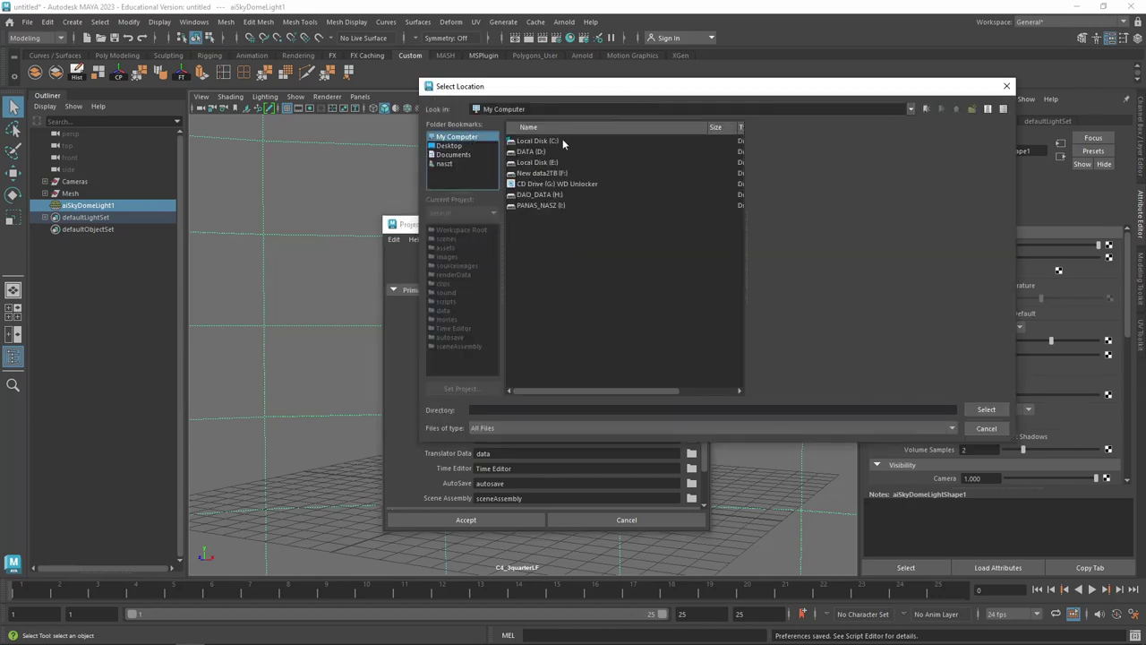
pyautogui.doubleClick(537, 151)
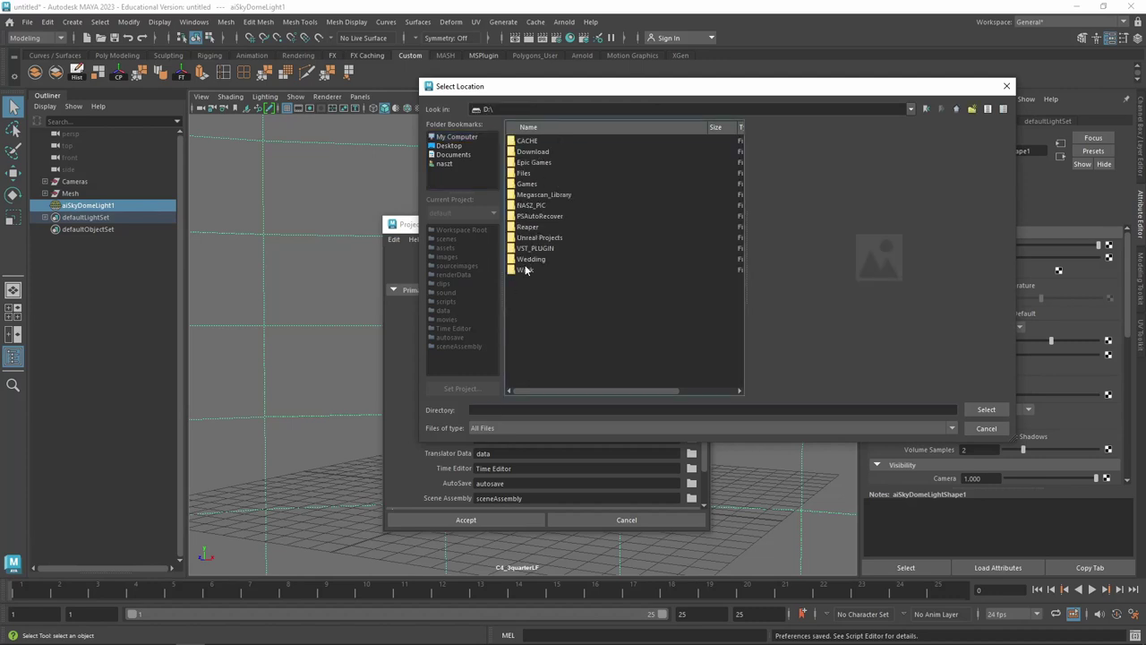
pyautogui.doubleClick(526, 269)
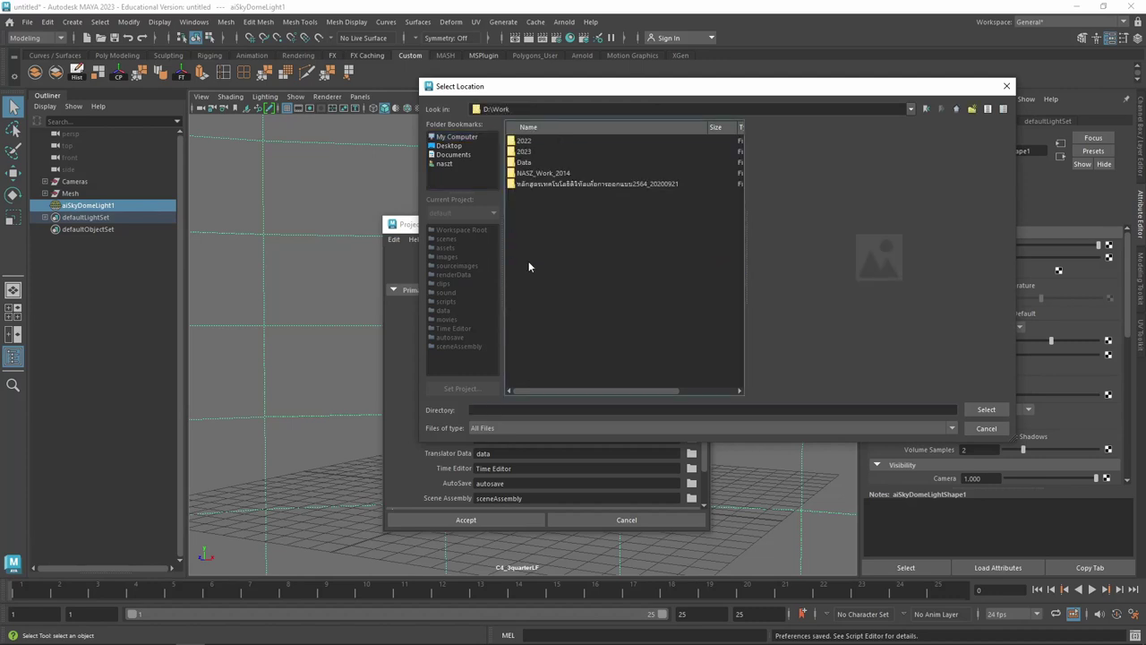
pyautogui.doubleClick(529, 152)
pyautogui.doubleClick(540, 151)
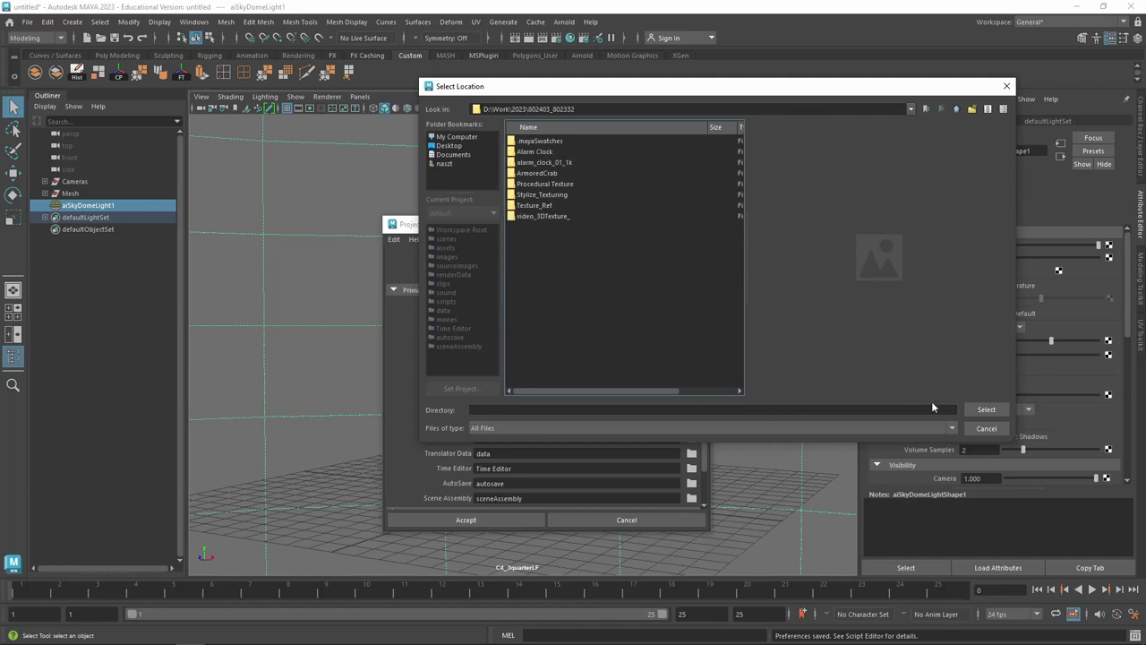
pyautogui.click(986, 409)
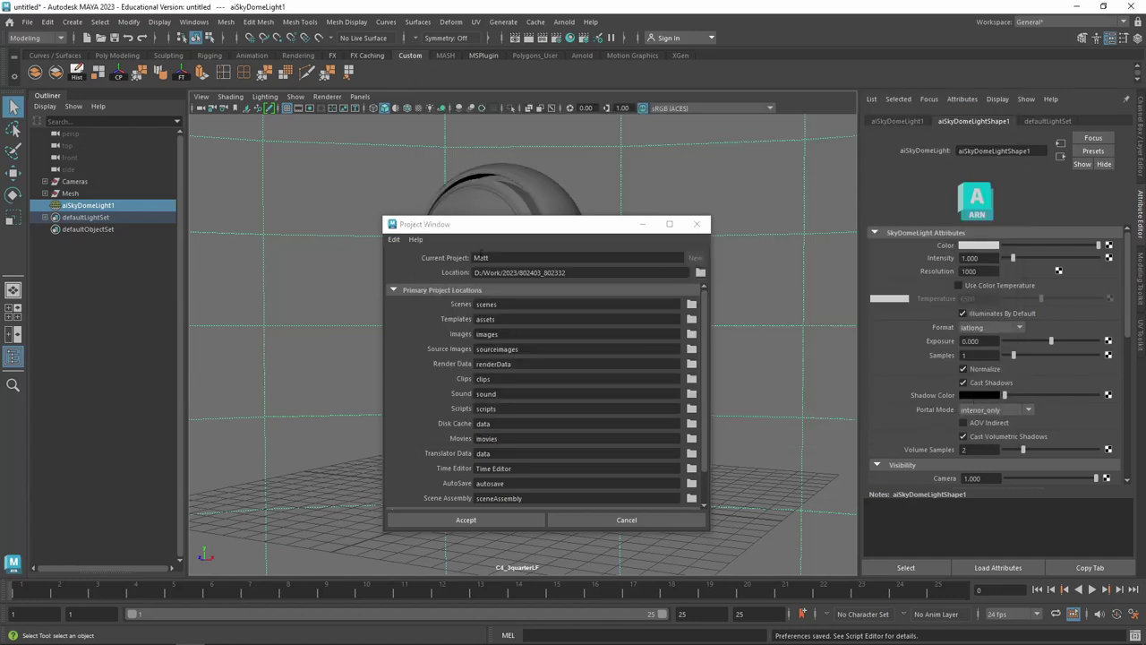
pyautogui.click(497, 519)
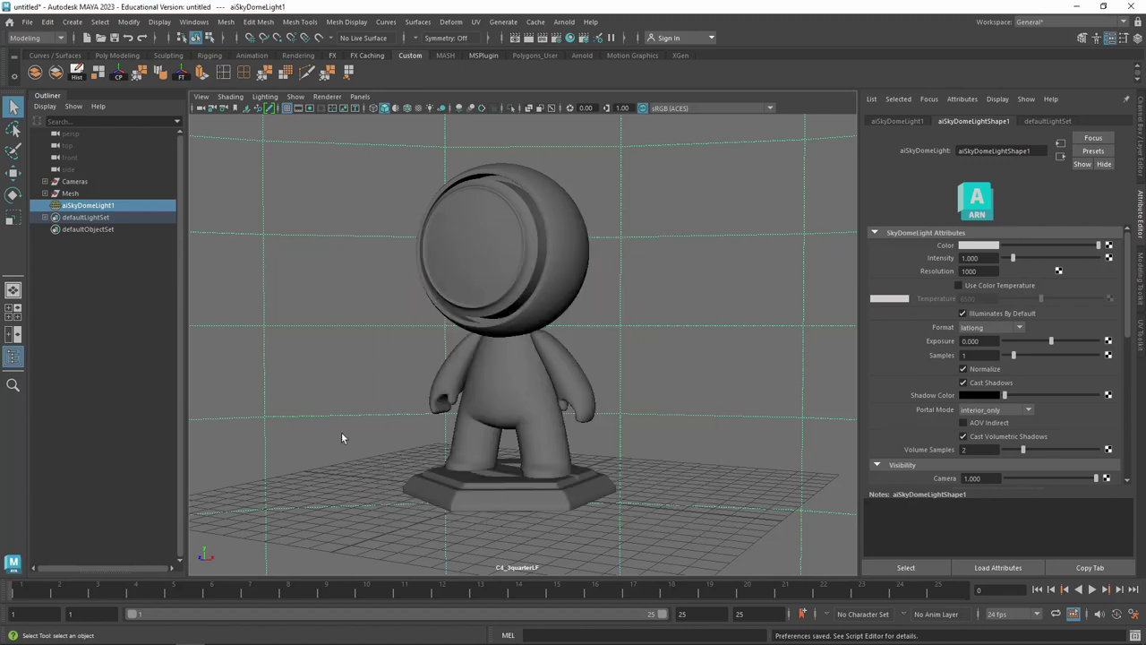
# Set the newly created Matt project as the current project
pyautogui.click(27, 22)
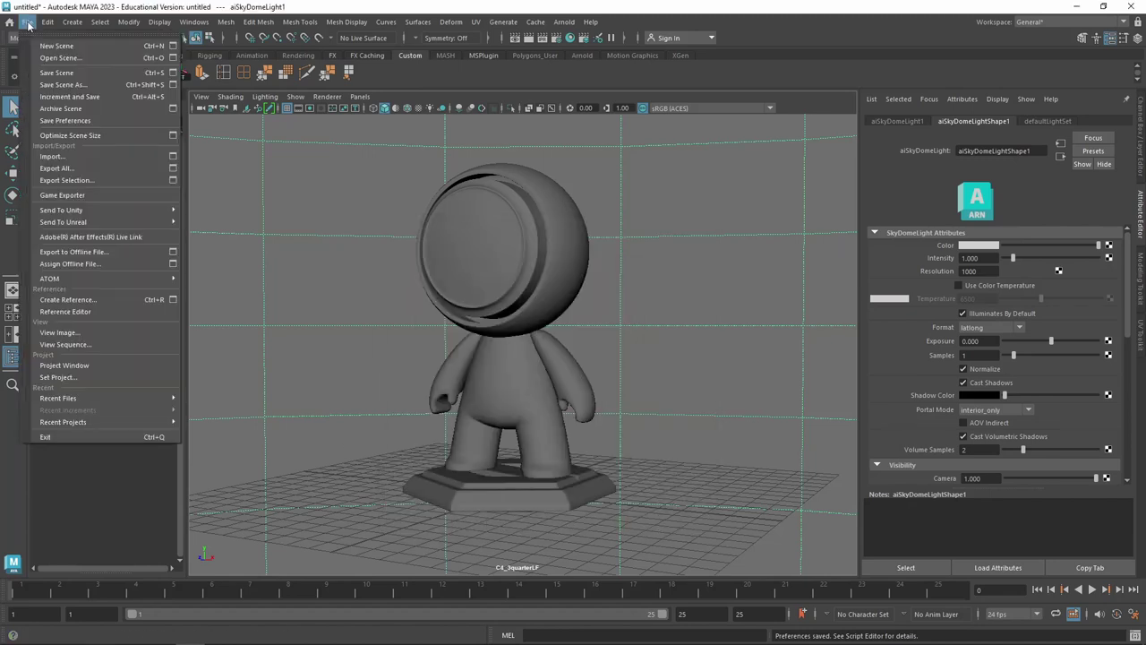
pyautogui.click(129, 376)
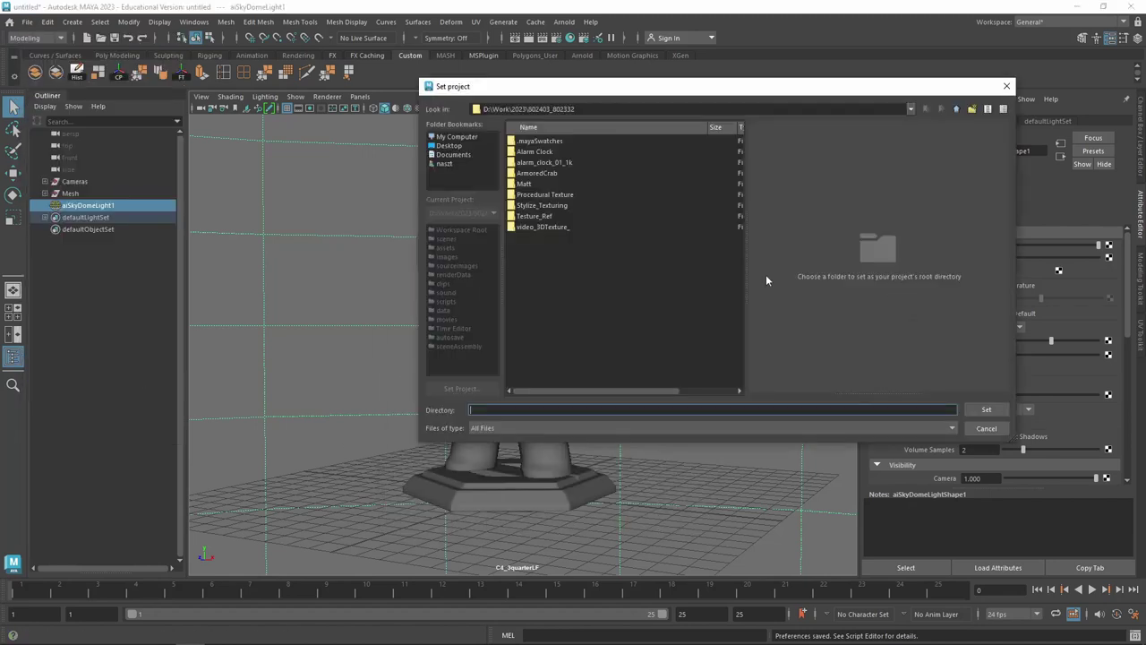
pyautogui.doubleClick(524, 184)
pyautogui.click(986, 409)
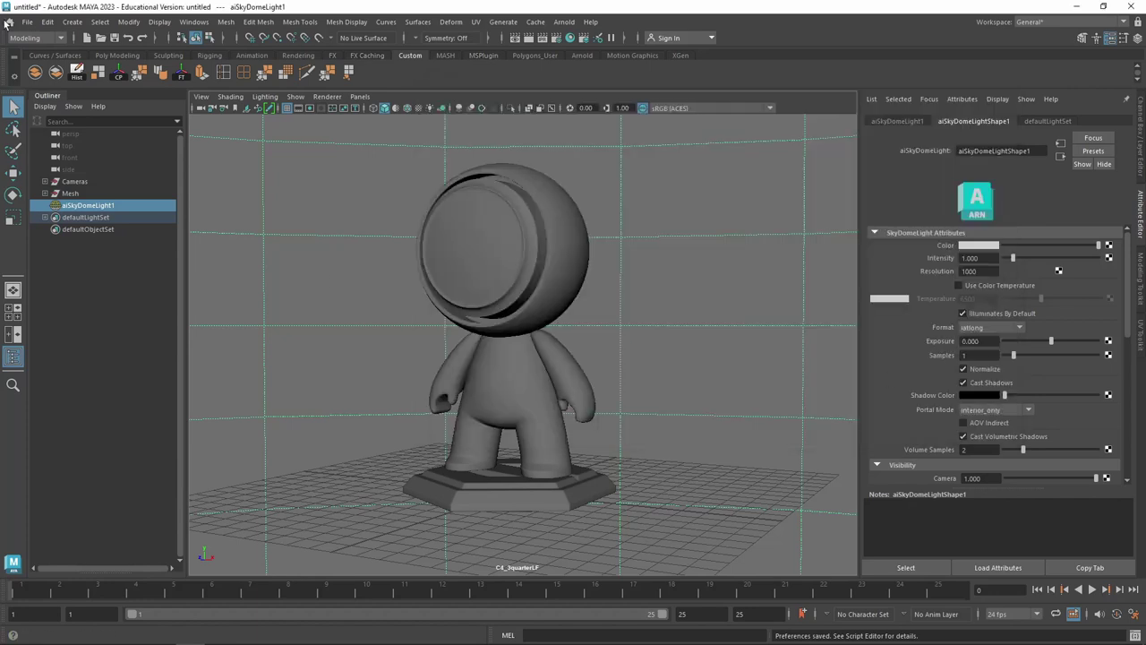
# Save the scene as Matt.mb
pyautogui.click(27, 22)
pyautogui.click(115, 87)
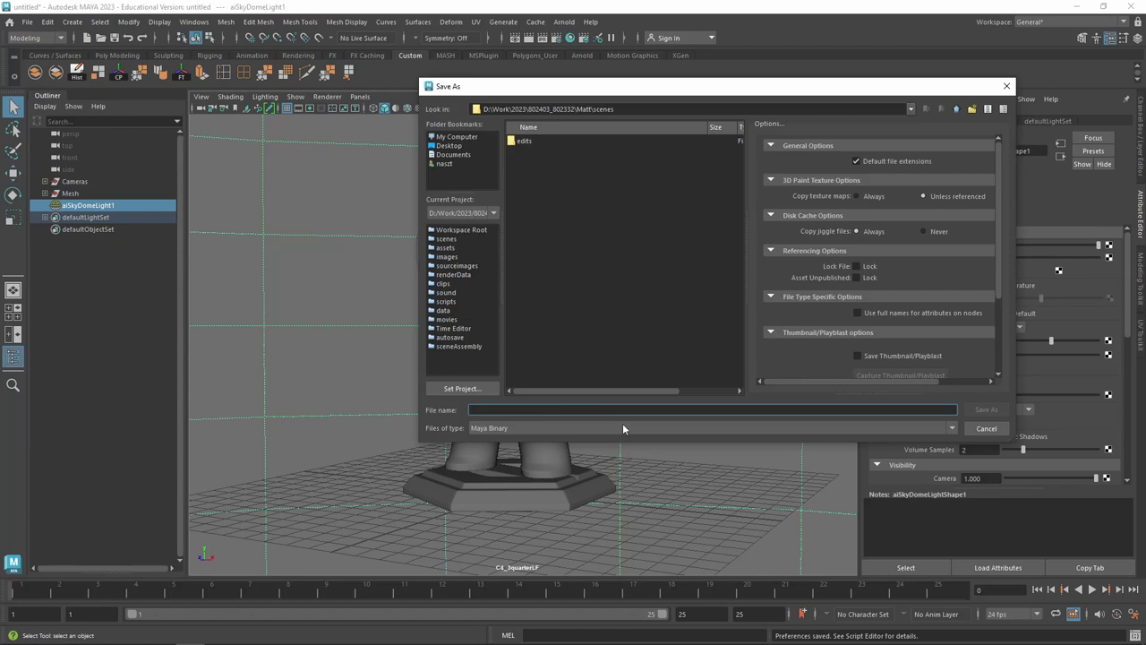
pyautogui.write('Matt')
pyautogui.press('Return')
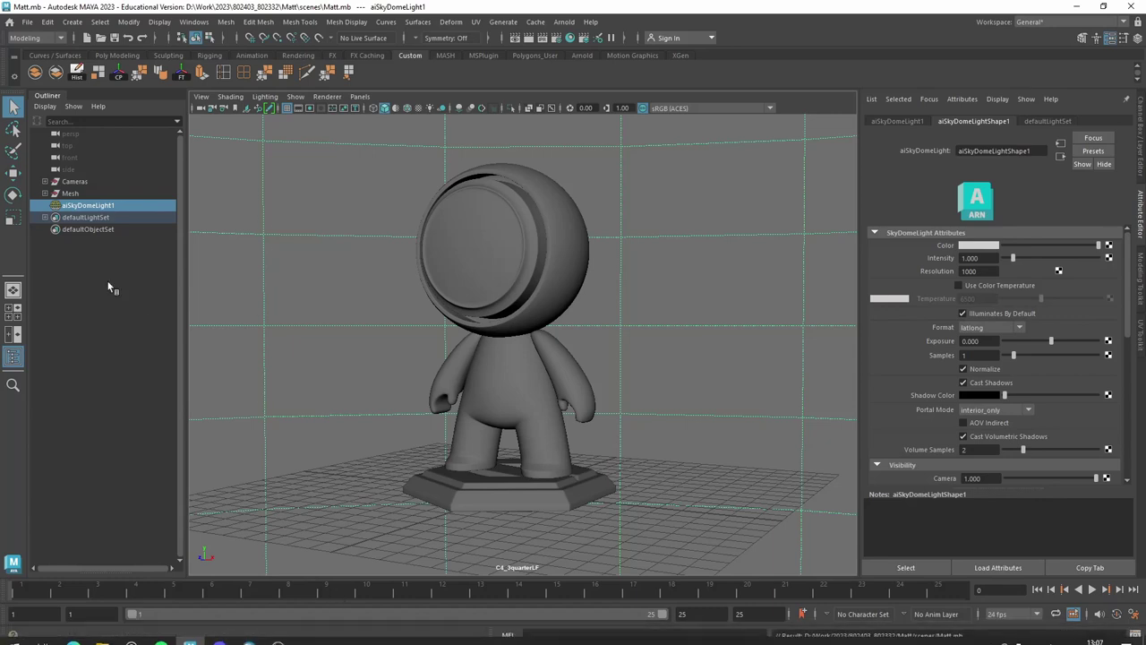
# Download the Vestibule HDRI as a 2K EXR and show it in its folder
pyautogui.click(79, 636)
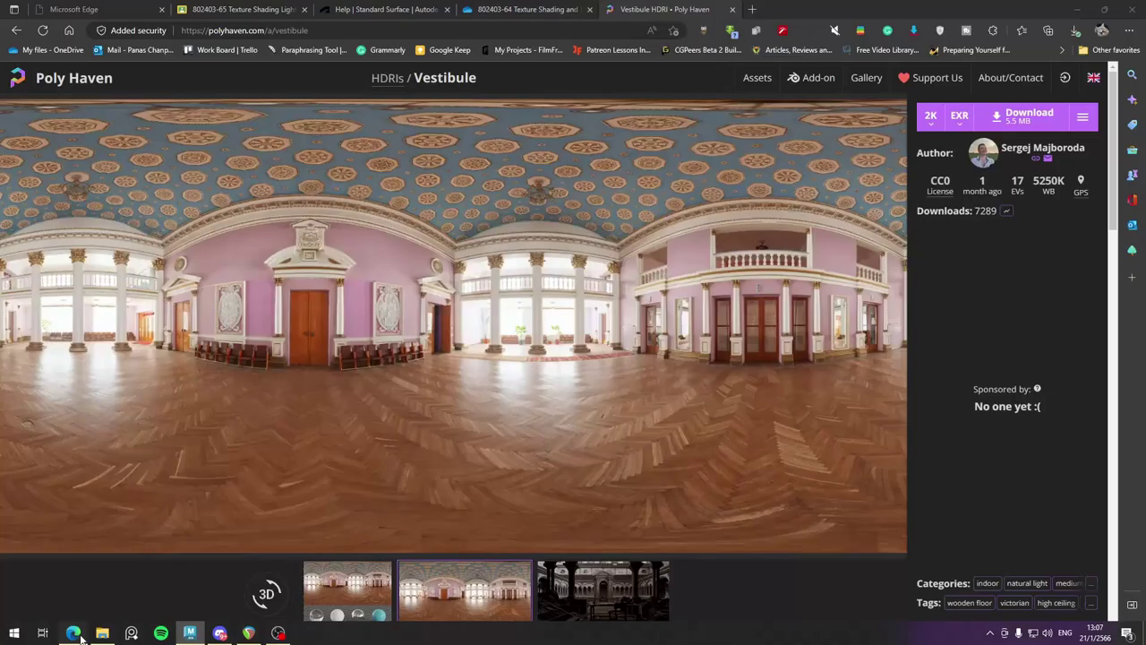
pyautogui.click(974, 110)
pyautogui.click(1034, 79)
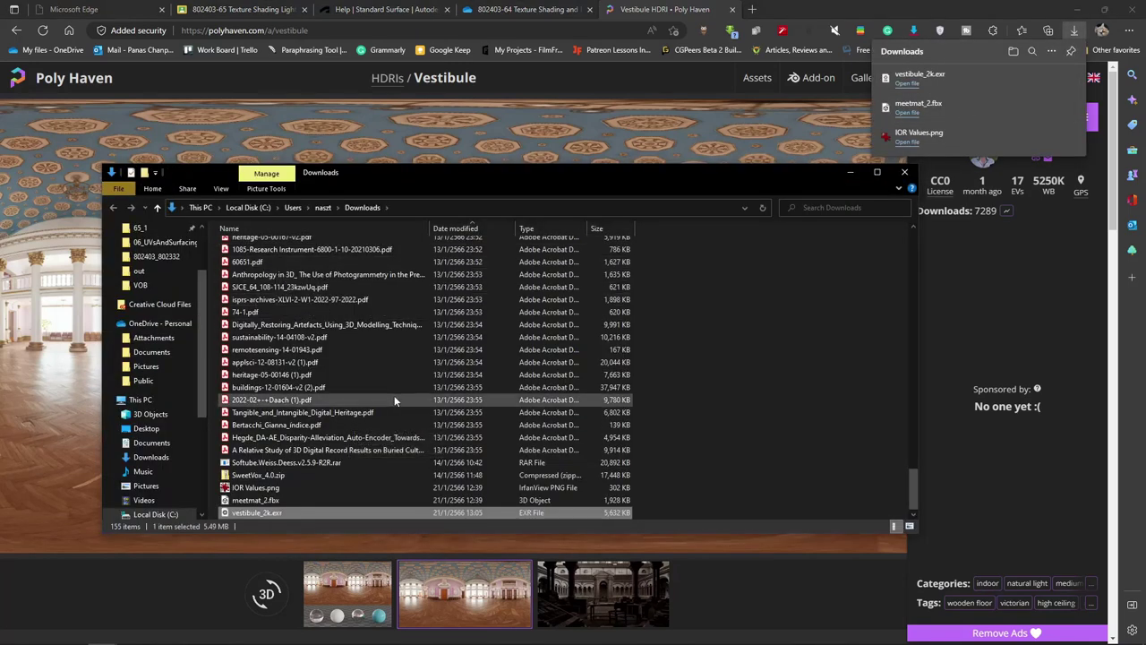
# Browse File Explorer to D:\Work\2023\802403_802332\Matt
pyautogui.scroll(-2, 157, 466)
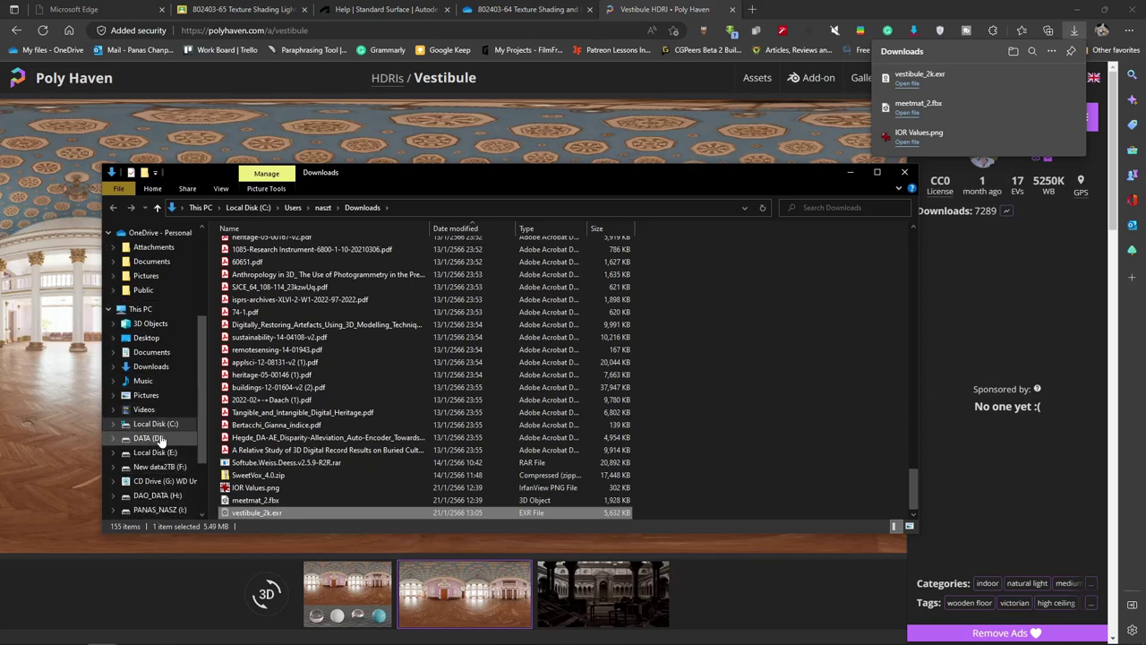
pyautogui.click(150, 438)
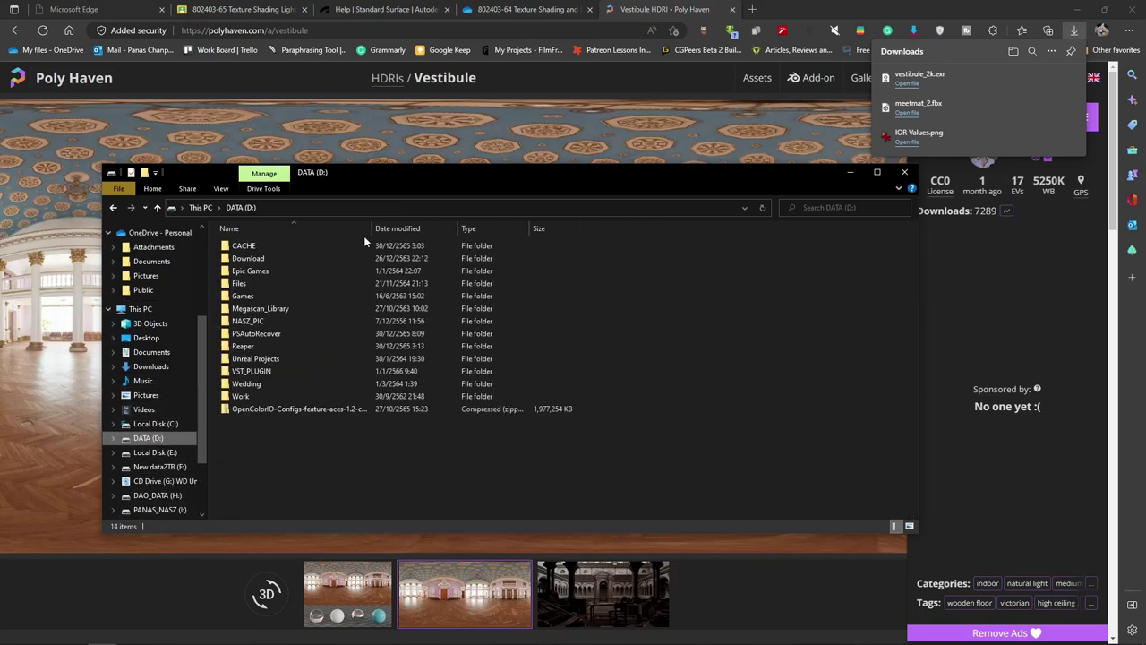
pyautogui.doubleClick(251, 397)
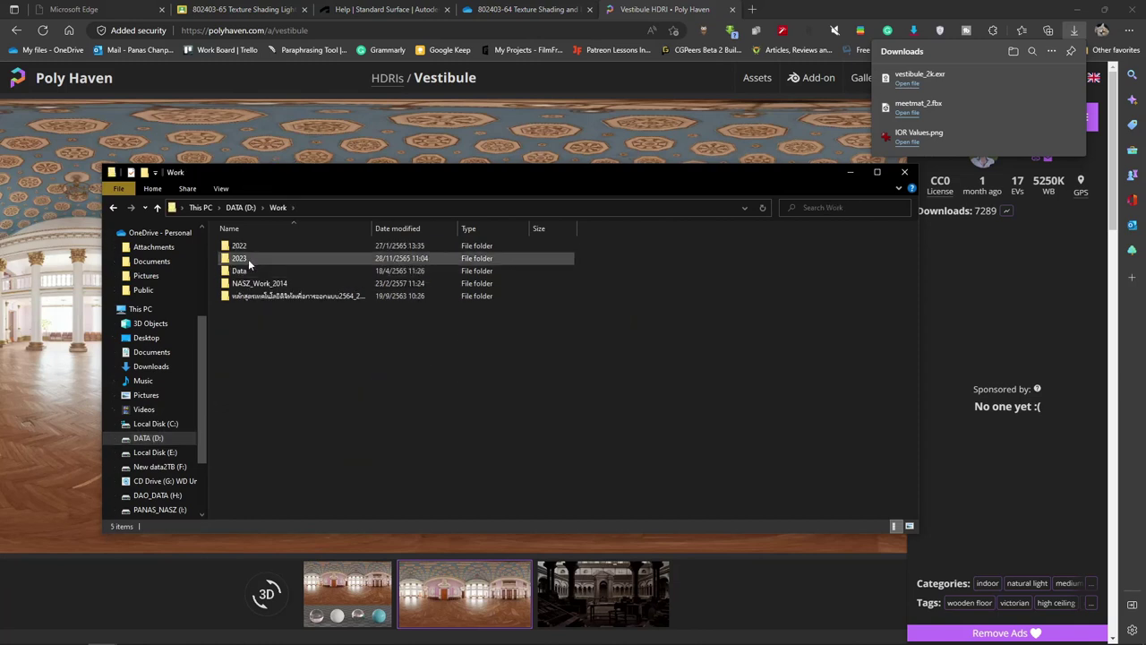
pyautogui.doubleClick(249, 258)
pyautogui.doubleClick(309, 258)
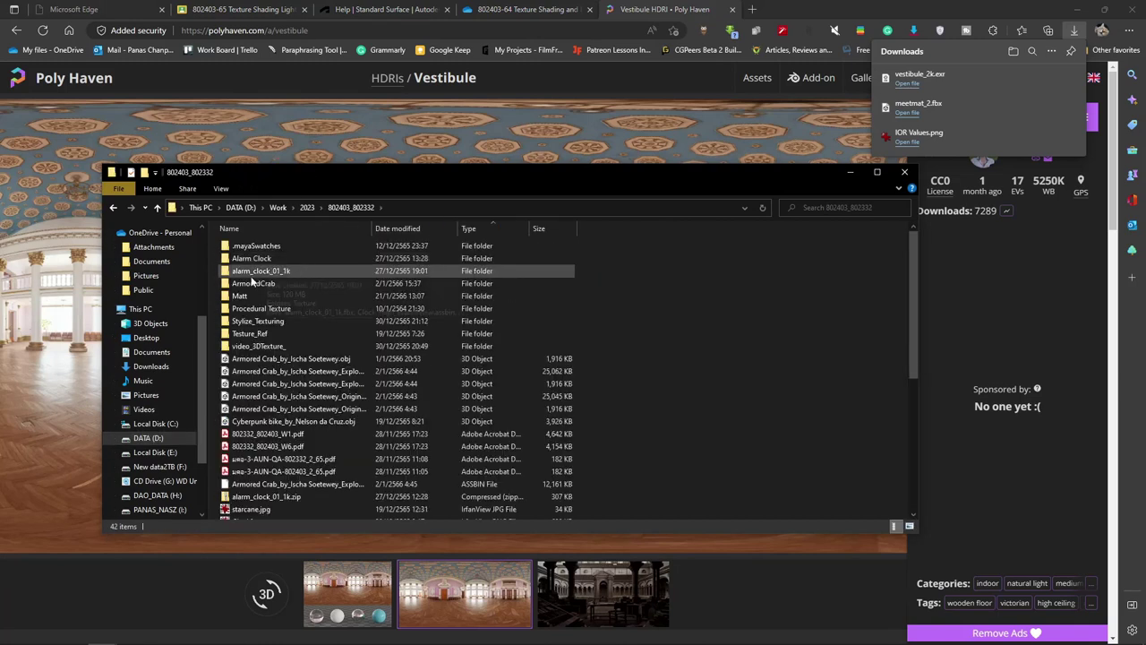
pyautogui.doubleClick(252, 299)
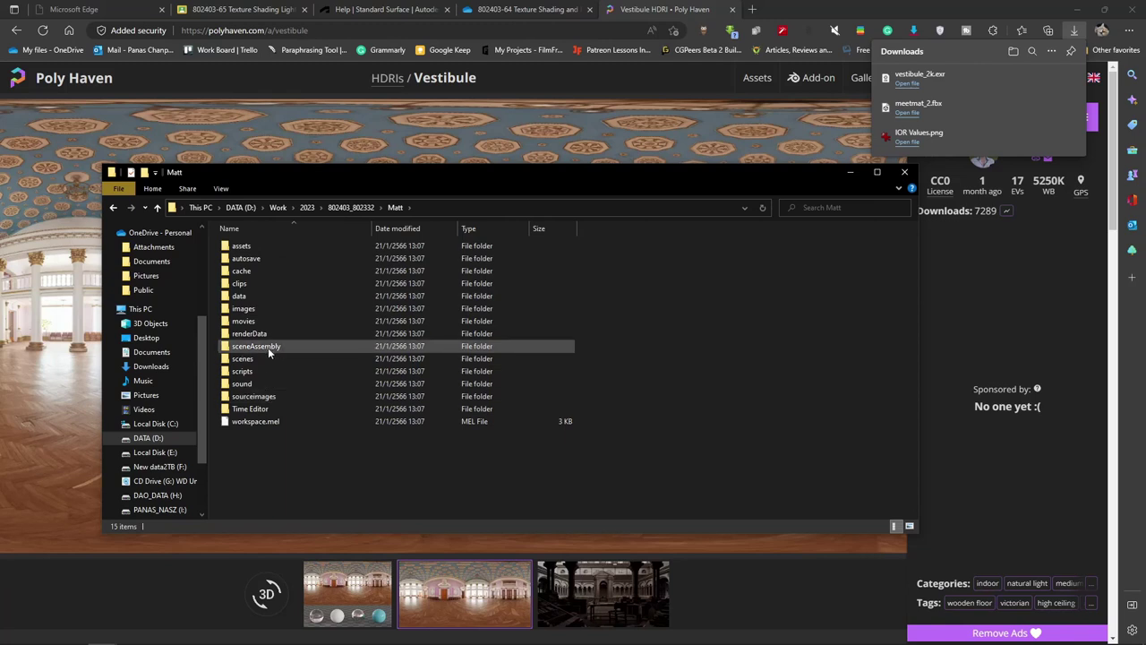
# Paste vestibule_2k.exr into the sourceimages folder and return to Maya
pyautogui.doubleClick(275, 400)
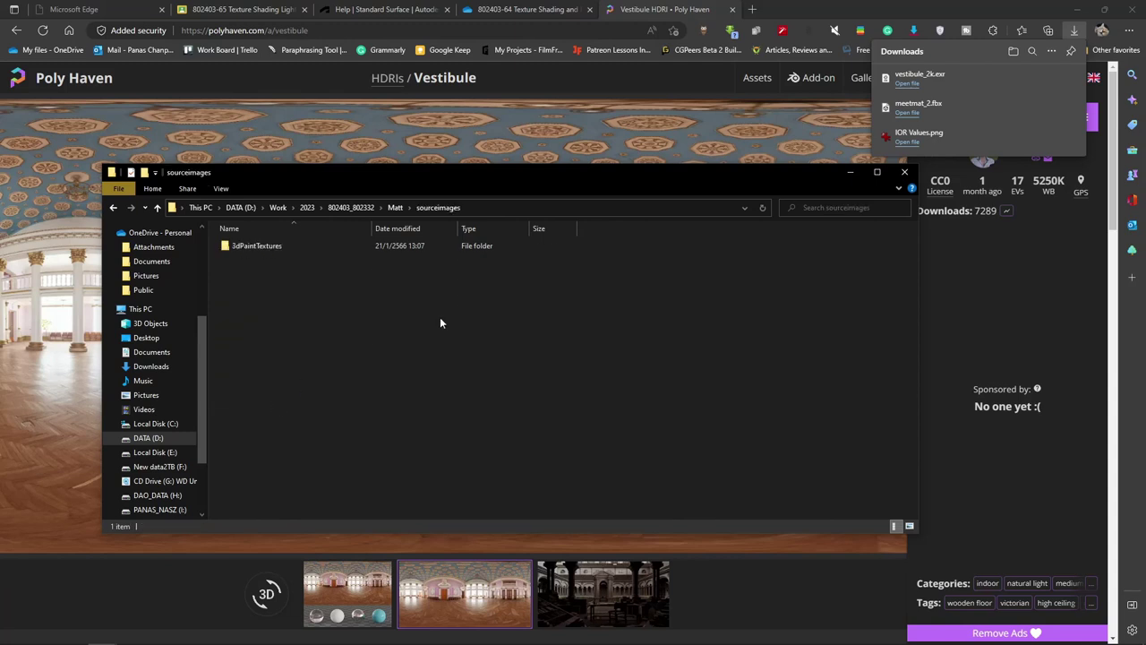
pyautogui.hotkey('ctrl', 'v')
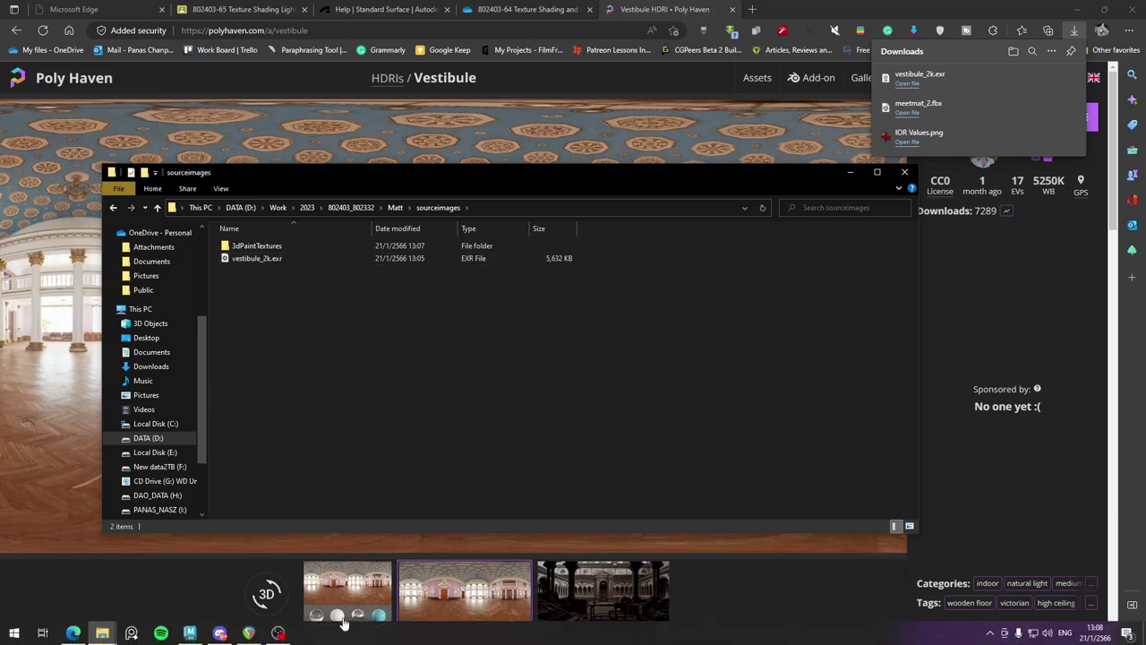
pyautogui.click(190, 633)
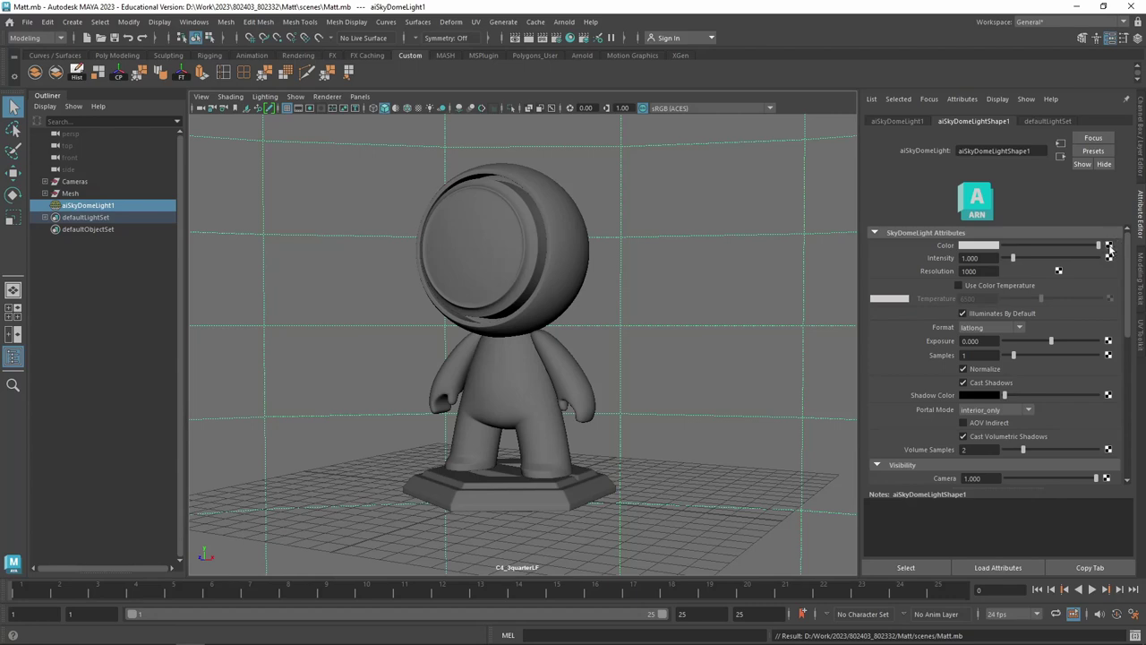
# Connect a file texture loading vestibule_2k.exr to the sky dome light's colour
pyautogui.click(1109, 245)
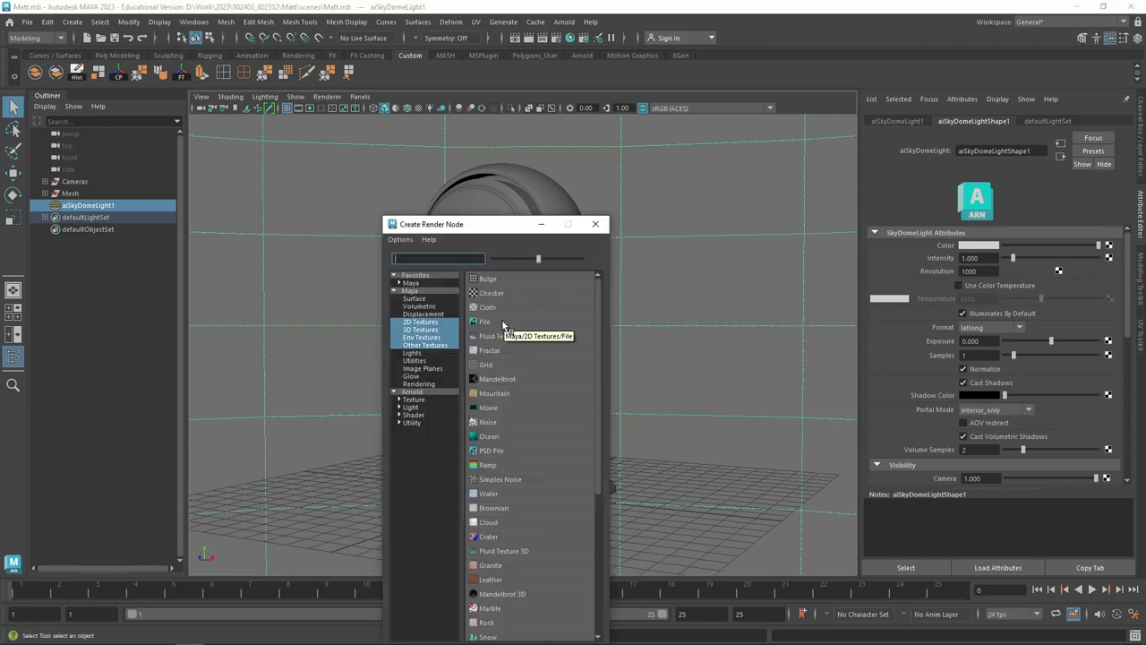
pyautogui.click(504, 325)
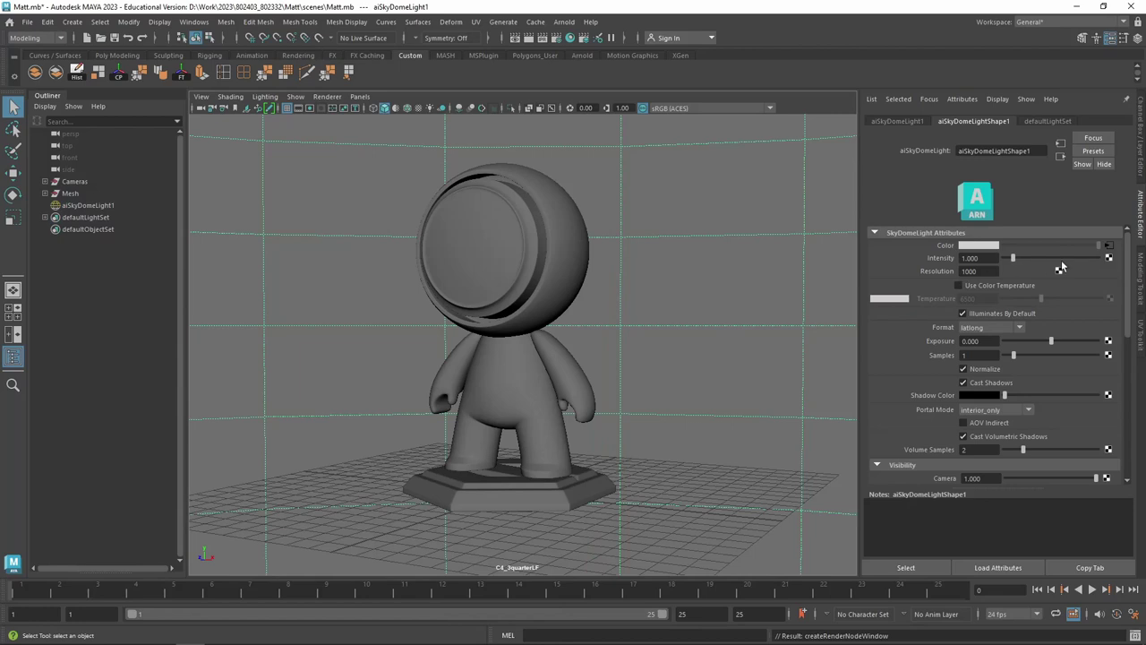
pyautogui.click(1059, 269)
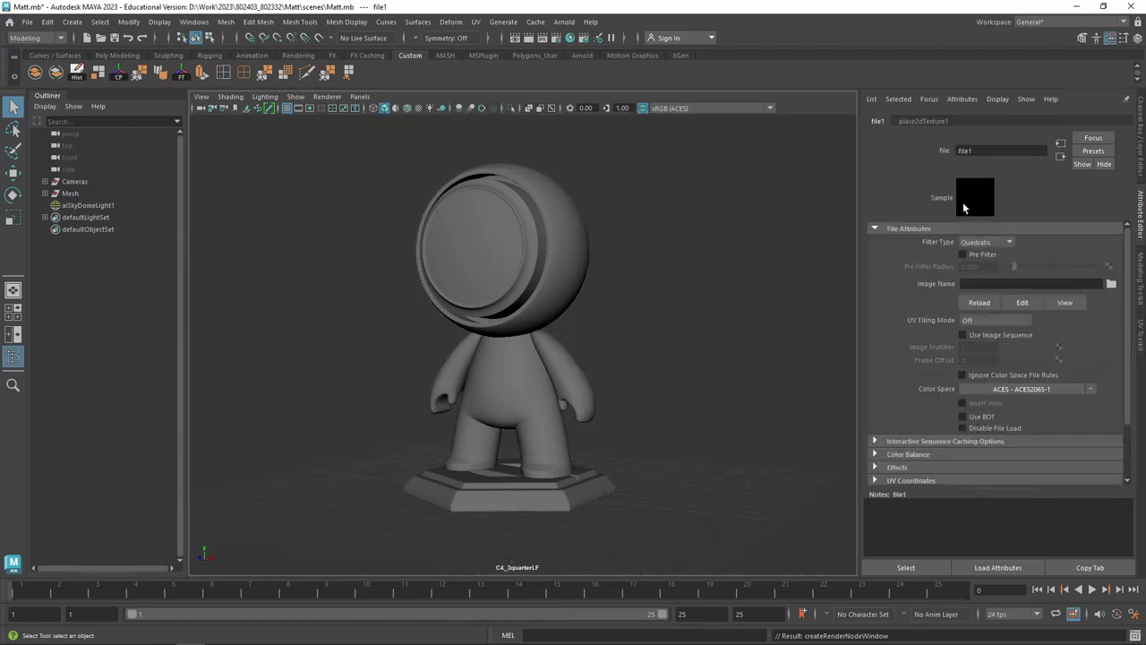
pyautogui.click(1111, 284)
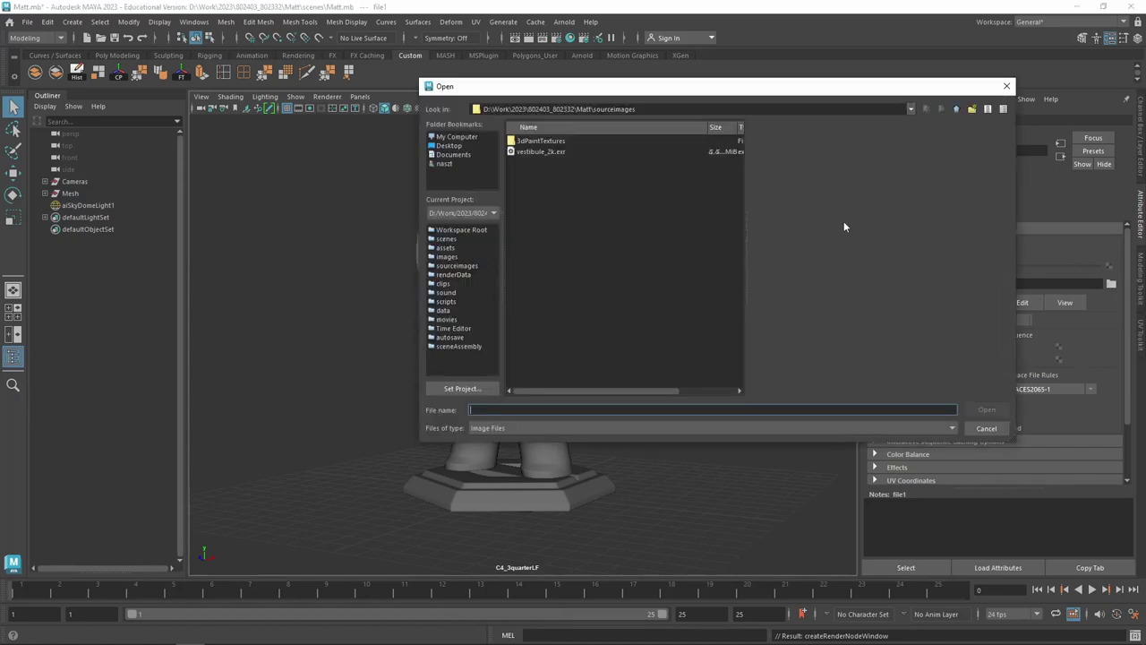
pyautogui.click(563, 151)
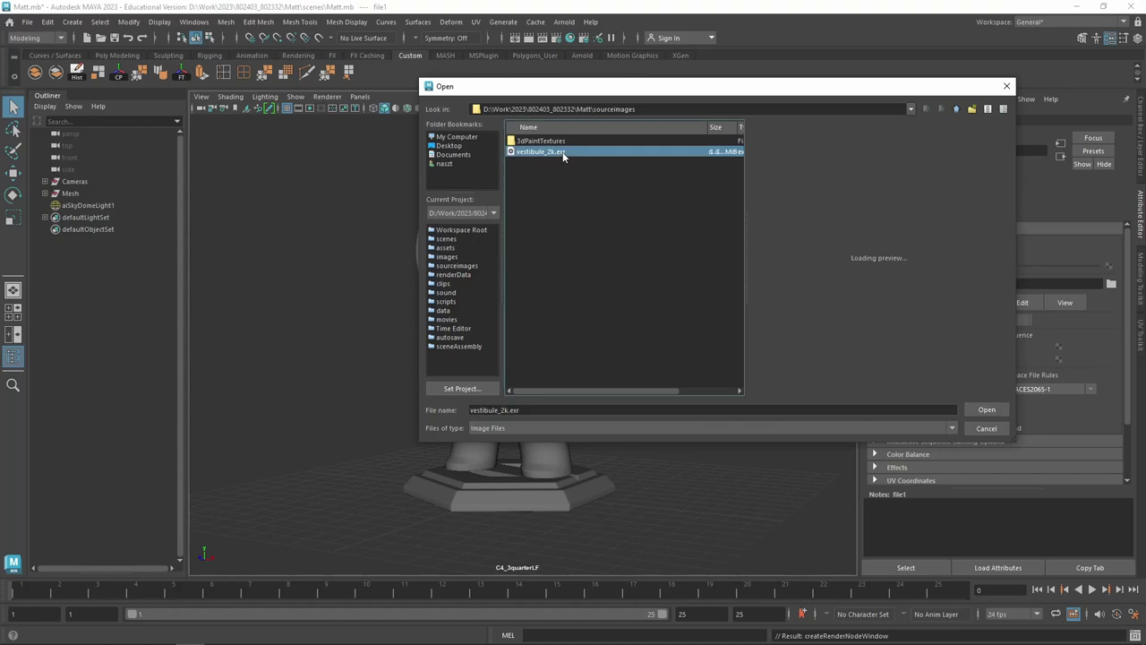
pyautogui.click(996, 412)
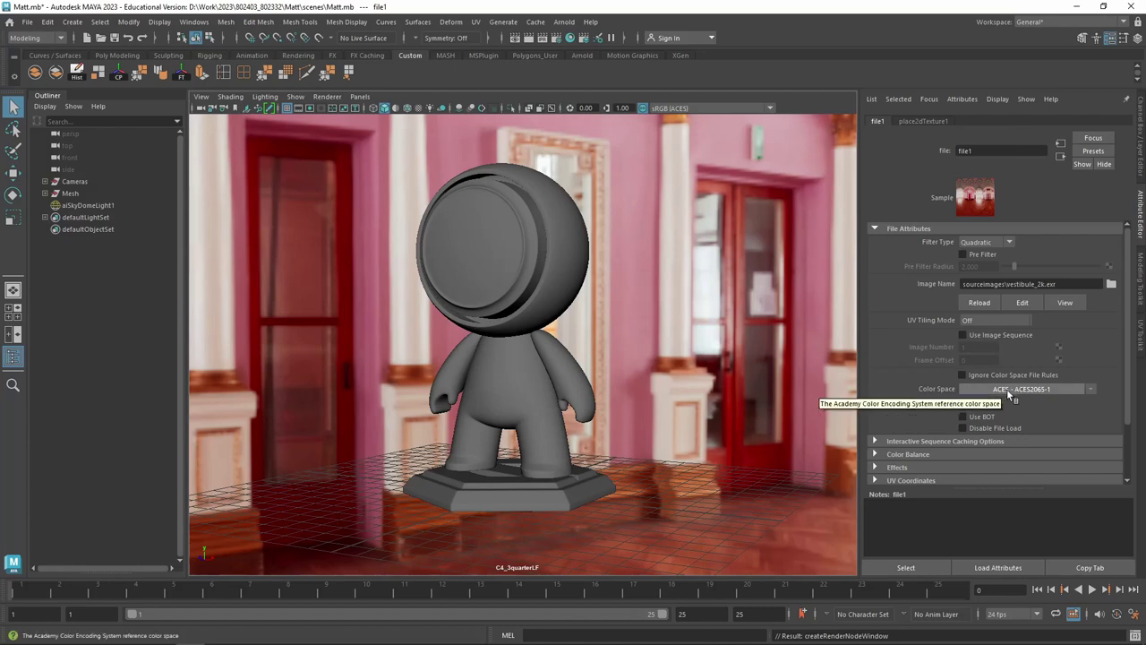
# Change the colour management view transform from sRGB to Rec.709 and save the preferences
pyautogui.click(1134, 616)
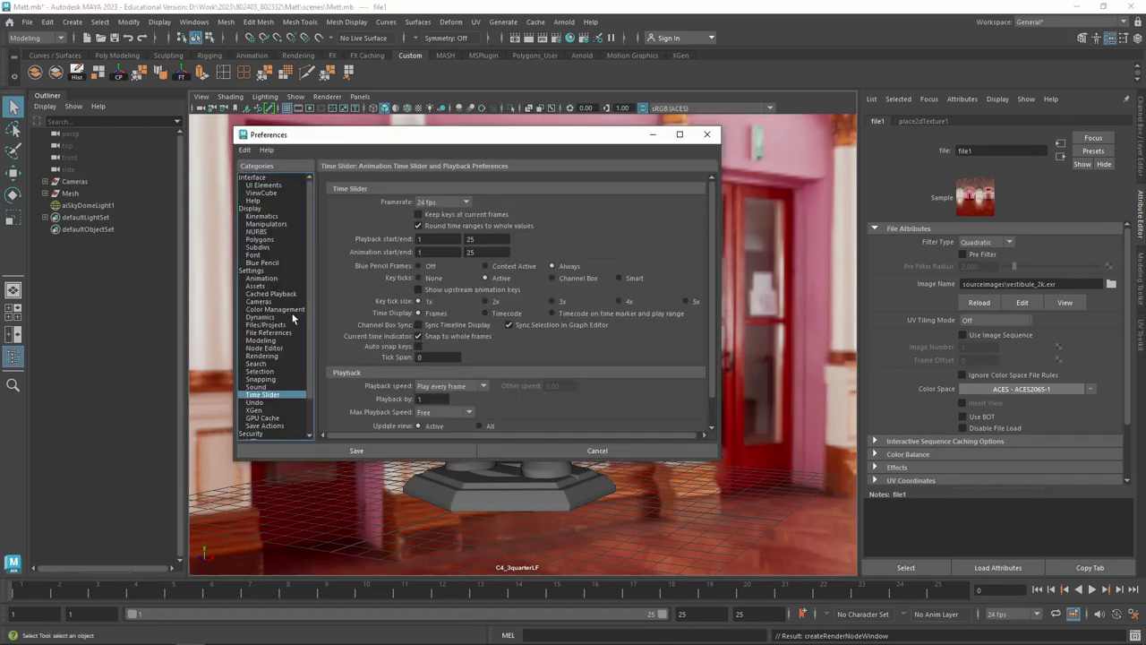
pyautogui.click(293, 310)
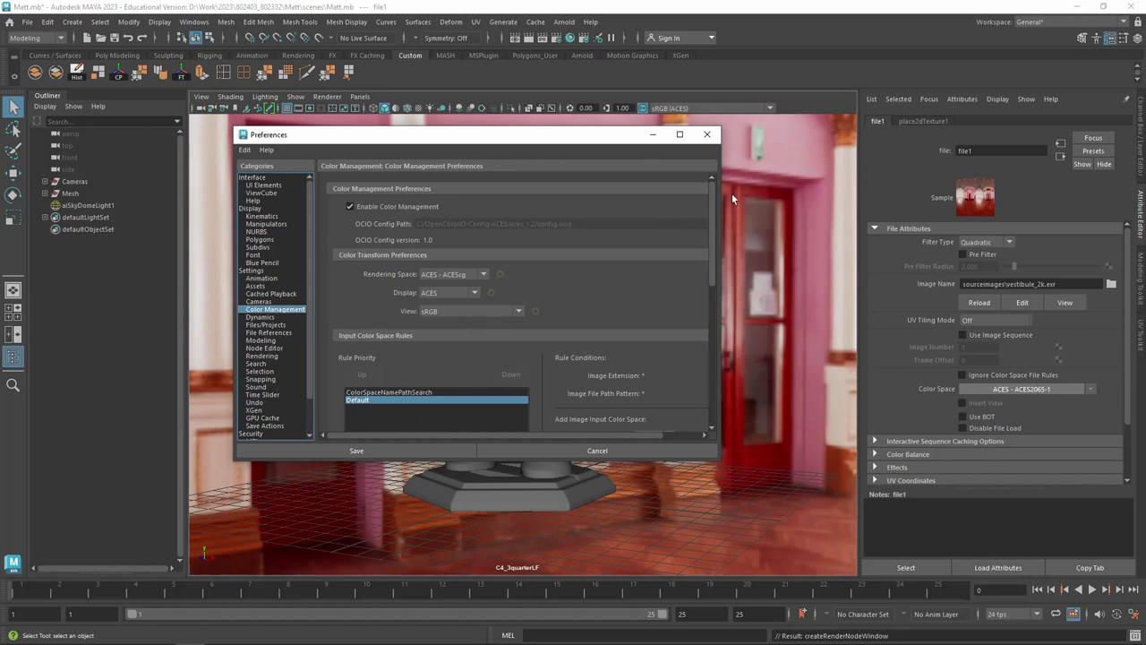
pyautogui.click(480, 311)
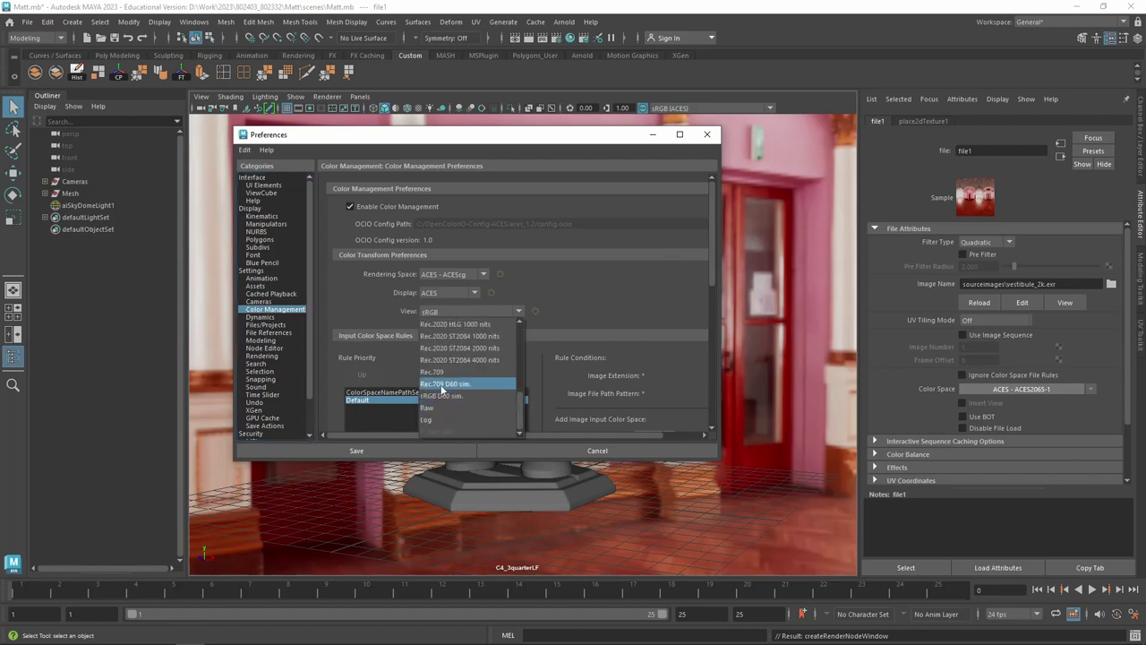
pyautogui.click(449, 376)
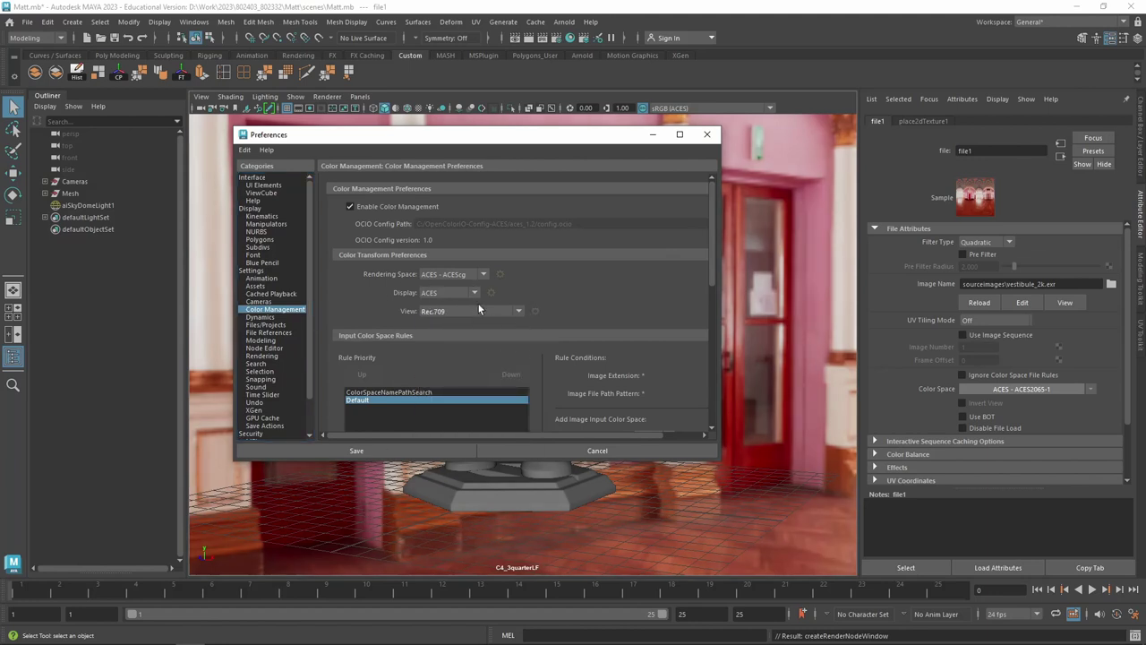
pyautogui.click(422, 449)
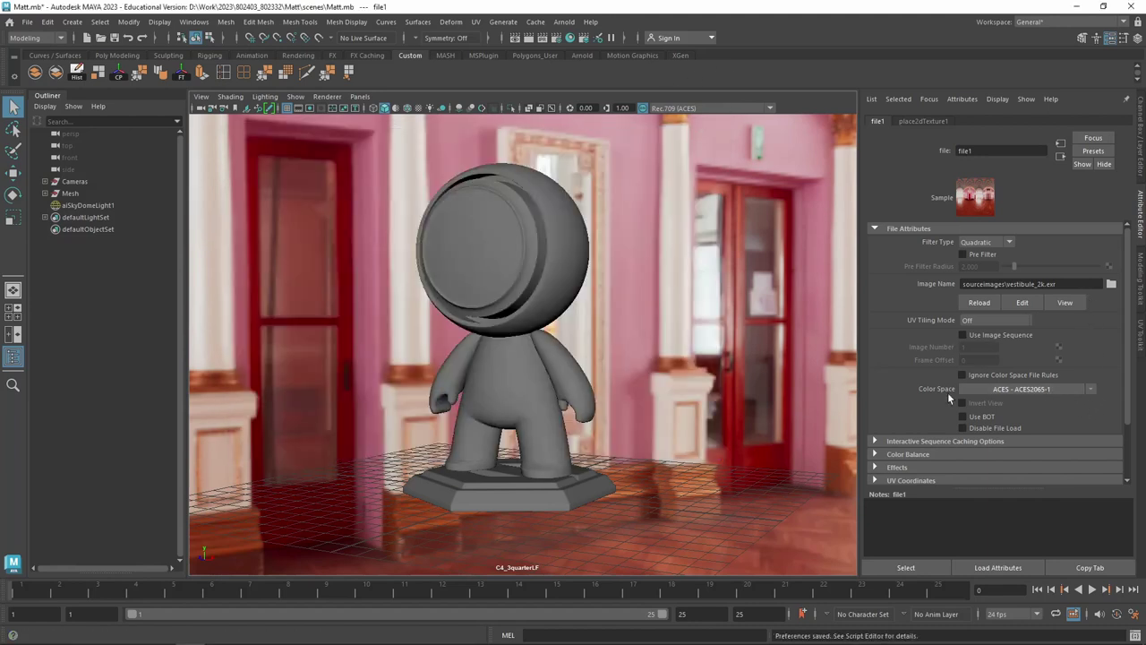
# Set the file1 vestibule texture's colour space to Utility - Linear - sRGB
pyautogui.click(1056, 393)
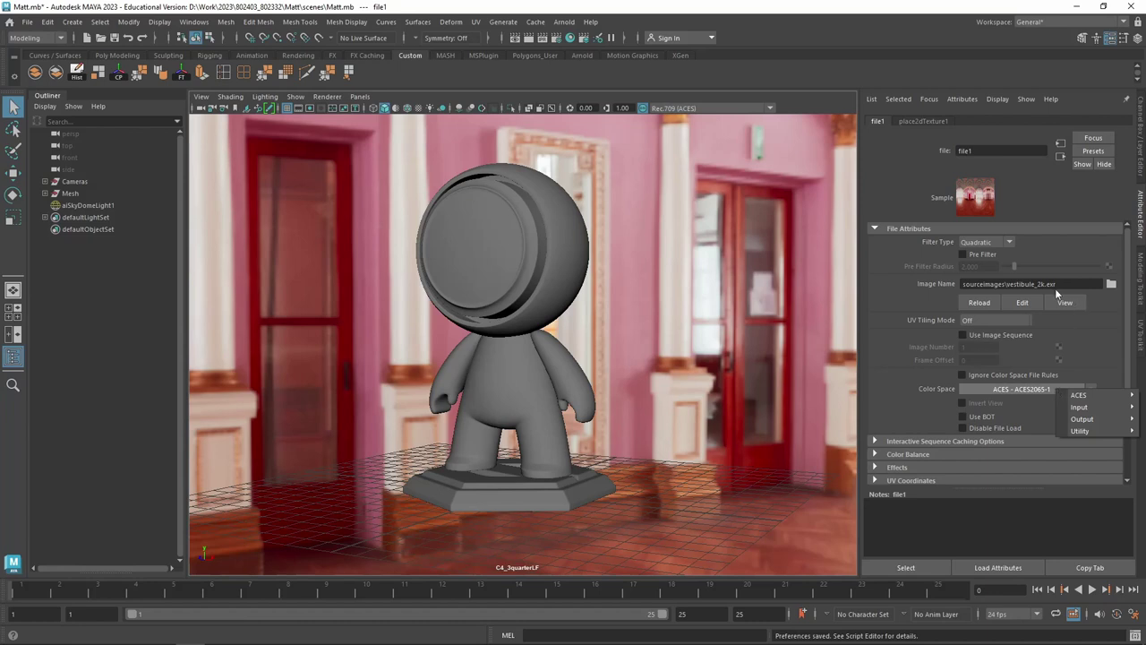
pyautogui.moveTo(1094, 431)
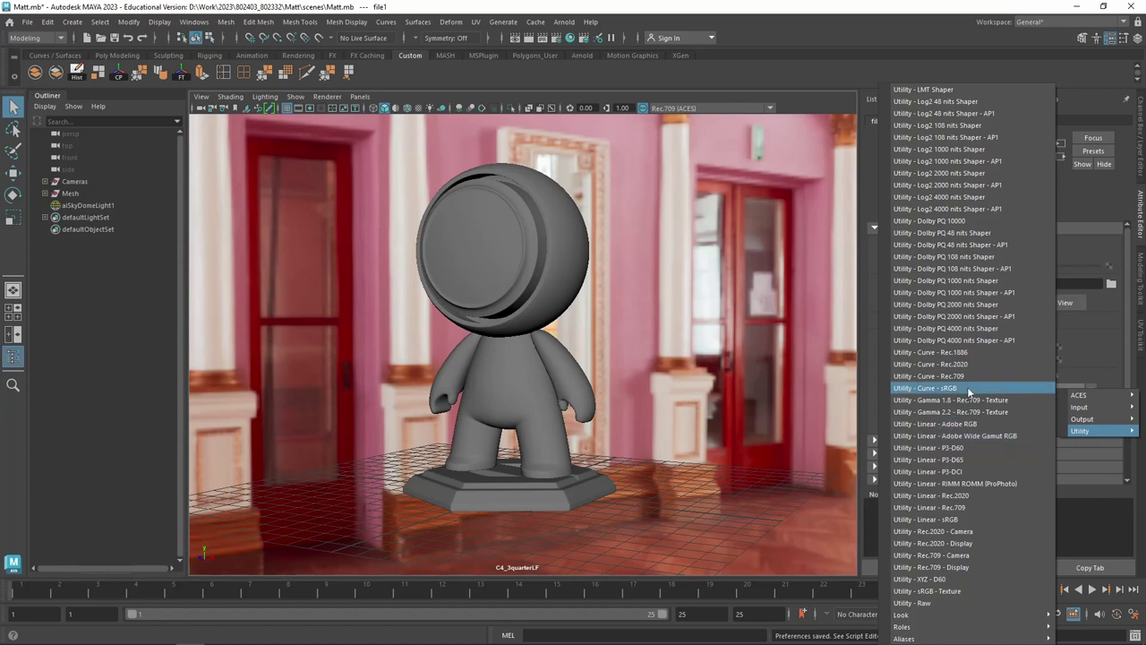
pyautogui.click(962, 520)
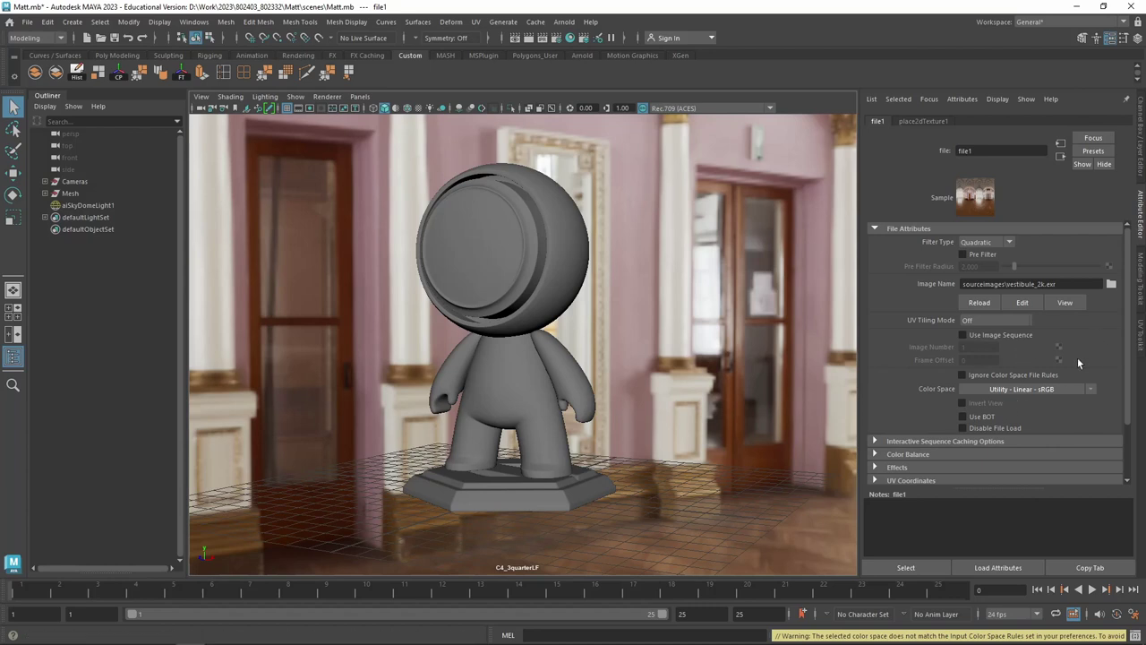
# Render the mascot in Arnold RenderView through camera C4_3quarterLFShape and select the head mesh
pyautogui.click(565, 25)
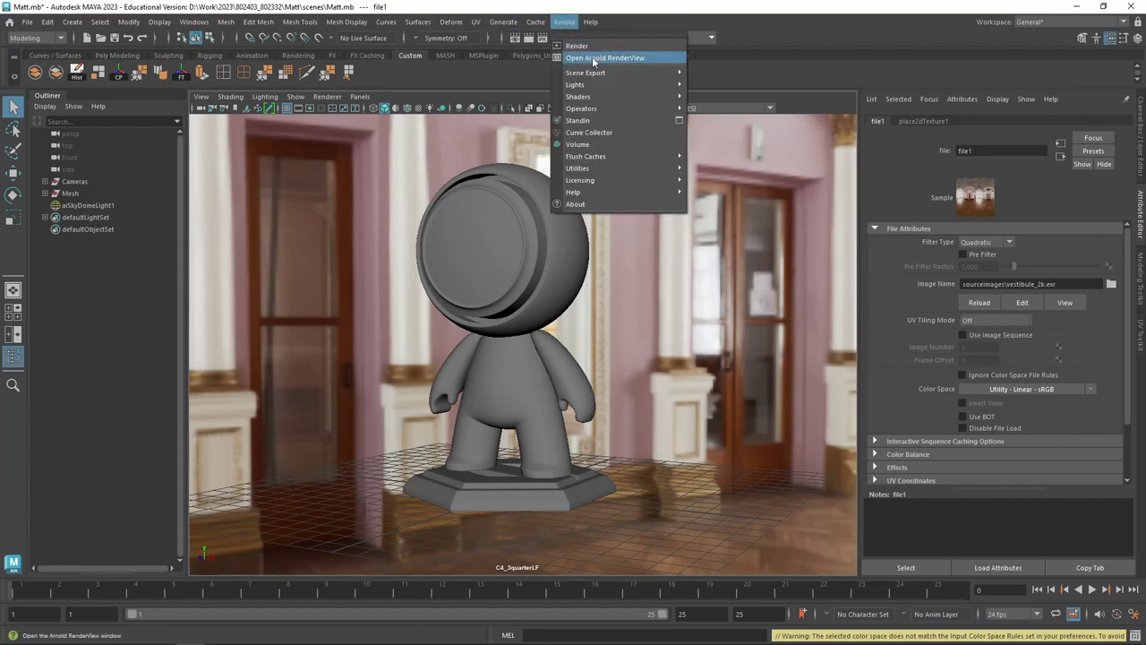
pyautogui.click(592, 59)
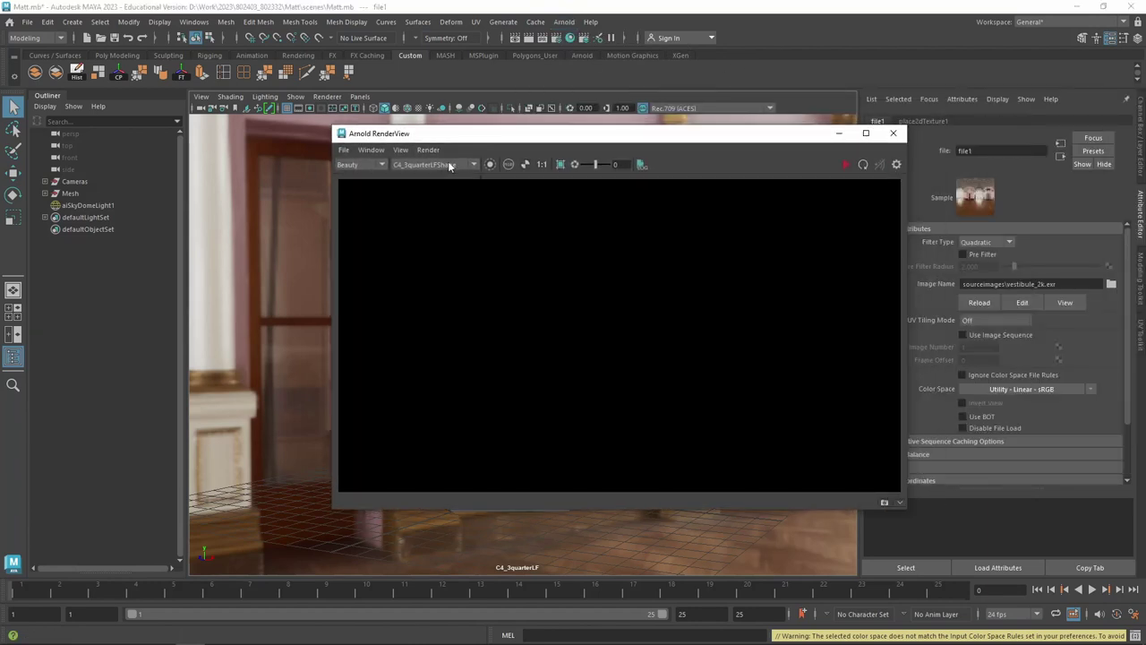
pyautogui.click(448, 165)
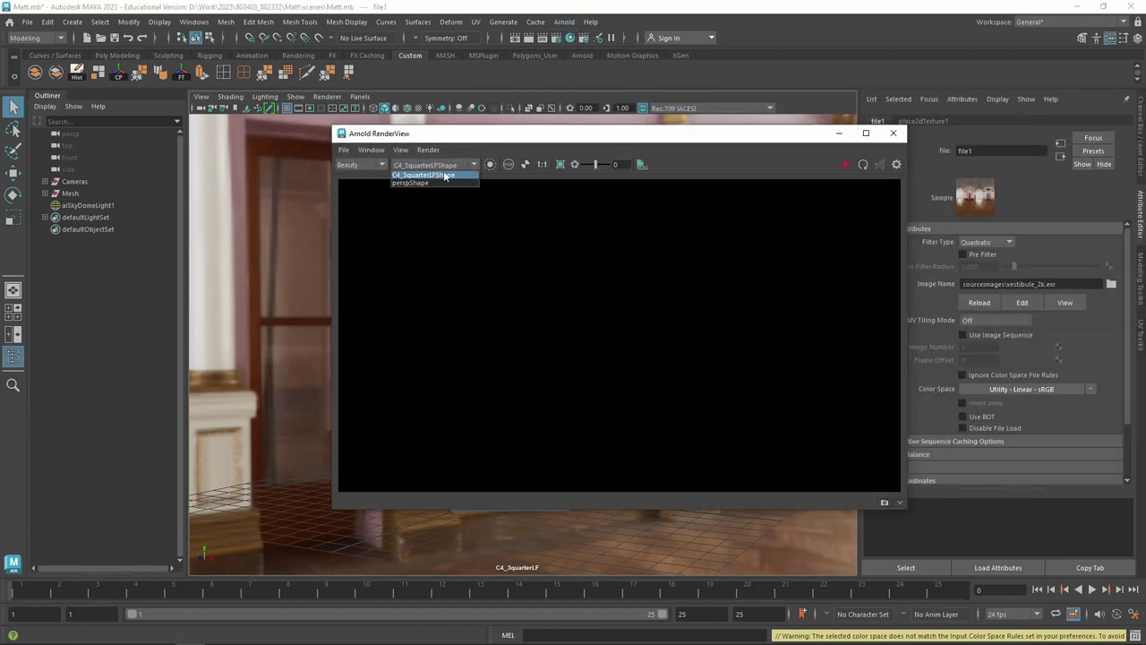
pyautogui.click(627, 166)
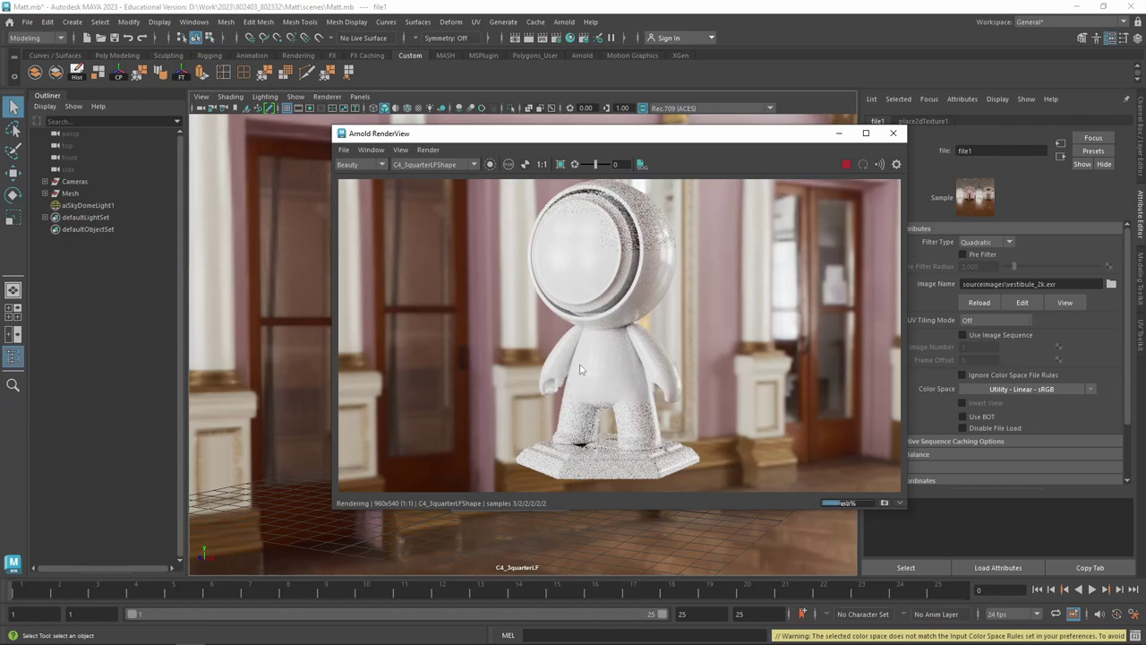
pyautogui.moveTo(676, 140); pyautogui.dragTo(634, 230)
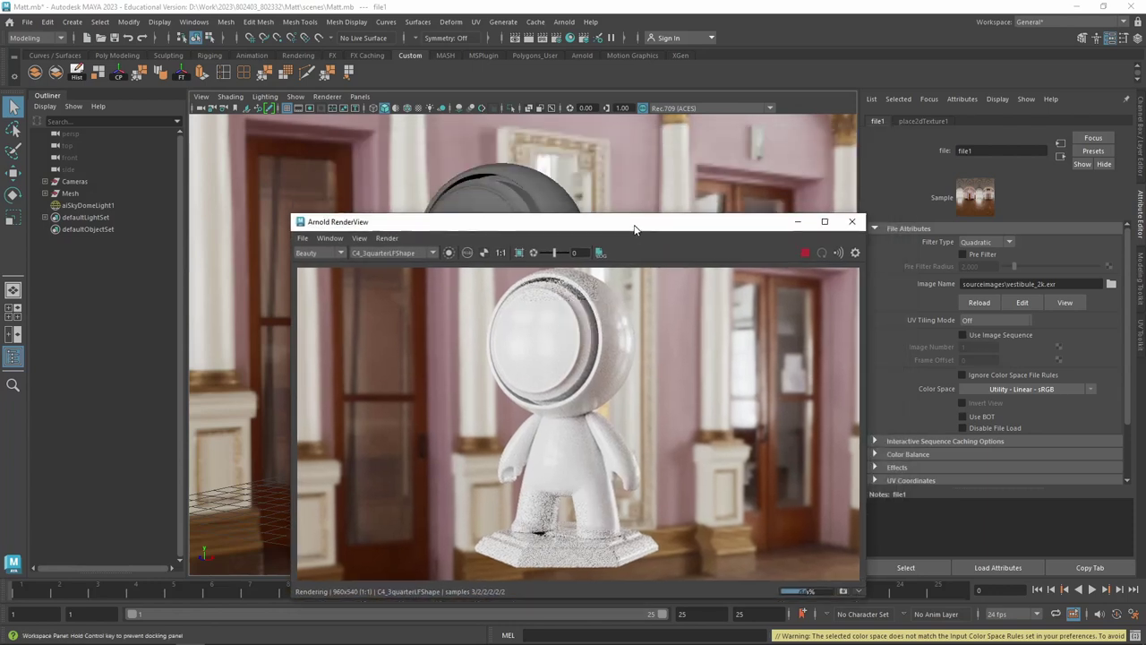
pyautogui.click(553, 200)
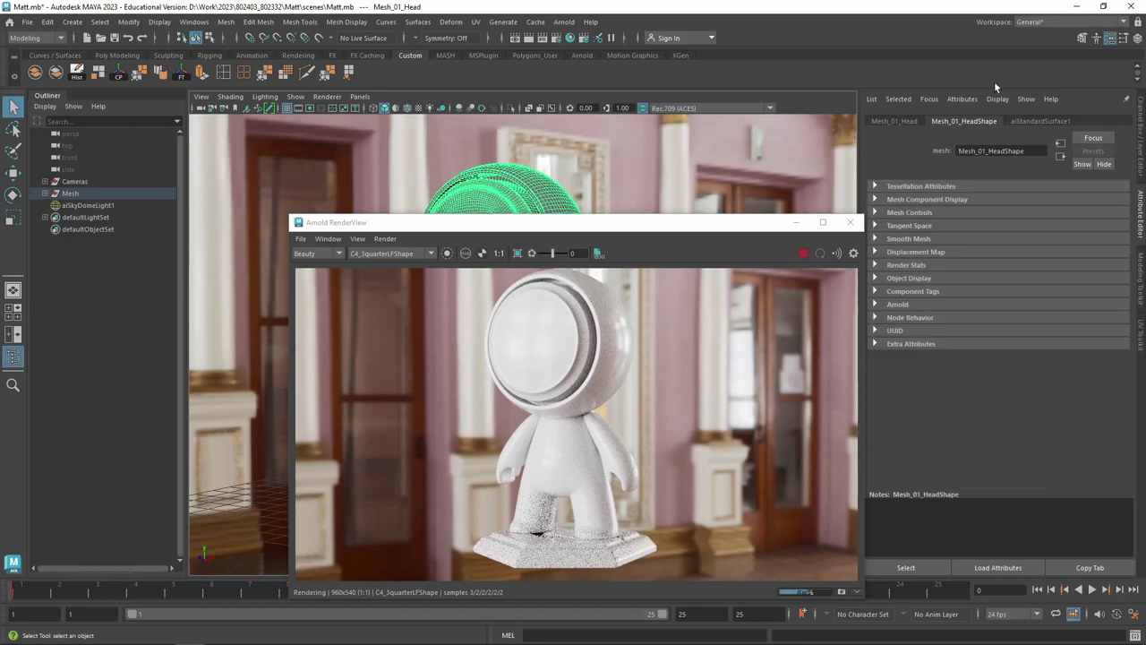
# Show the aiStandardSurface1 settings and refresh the Arnold render of the white mascot
pyautogui.click(1037, 120)
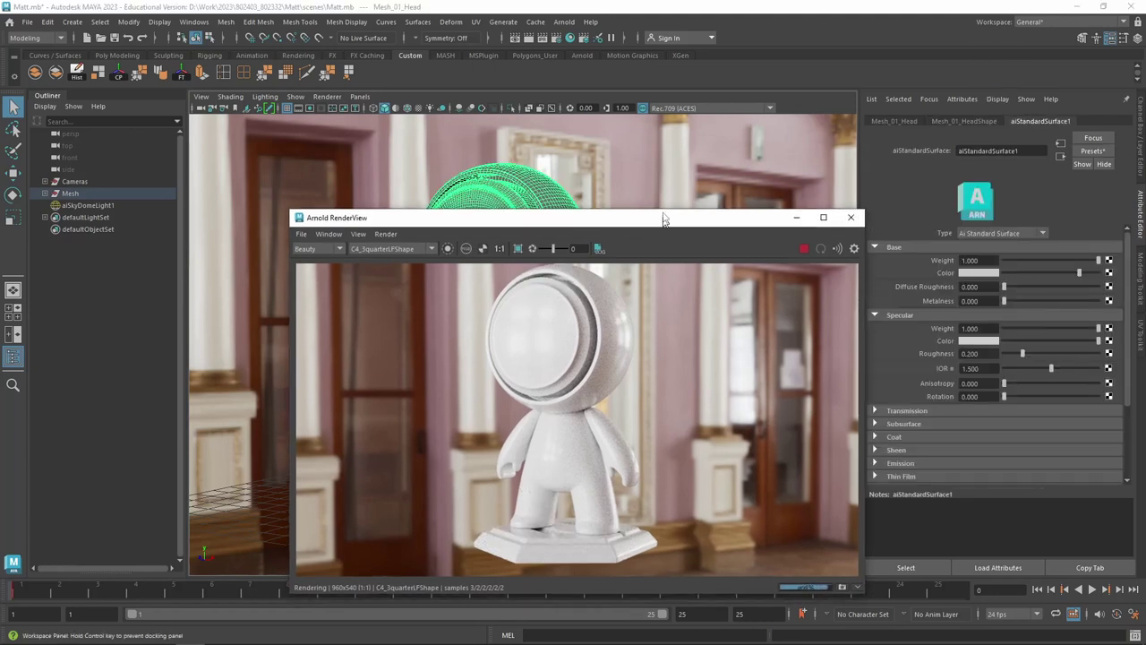
pyautogui.moveTo(654, 223); pyautogui.dragTo(612, 140)
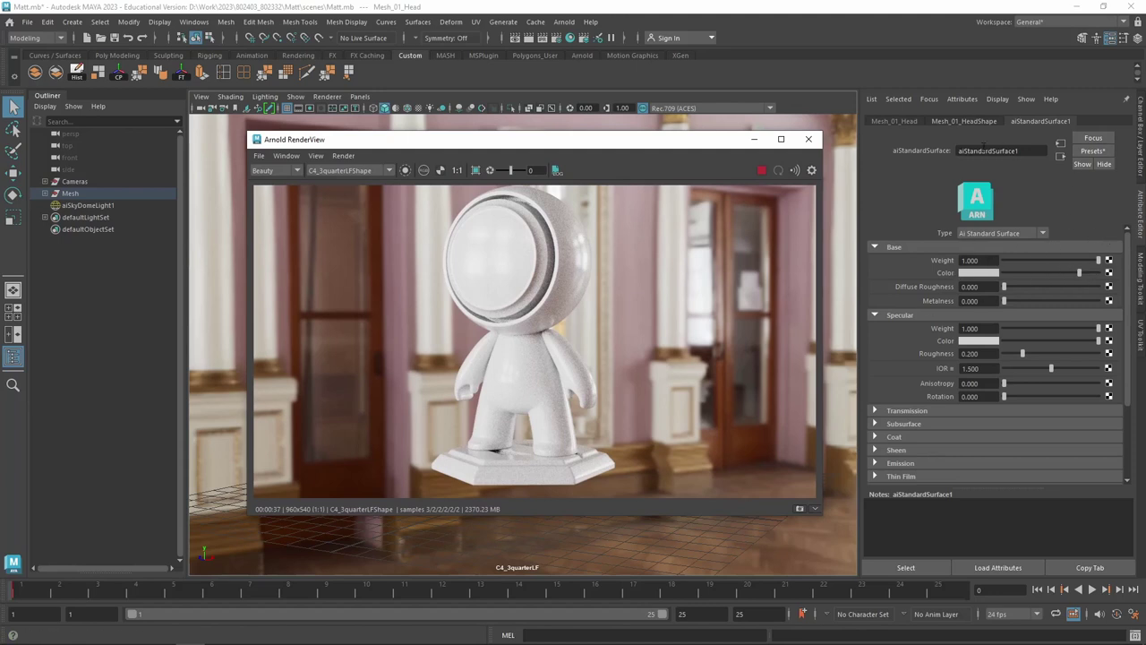
pyautogui.doubleClick(961, 152)
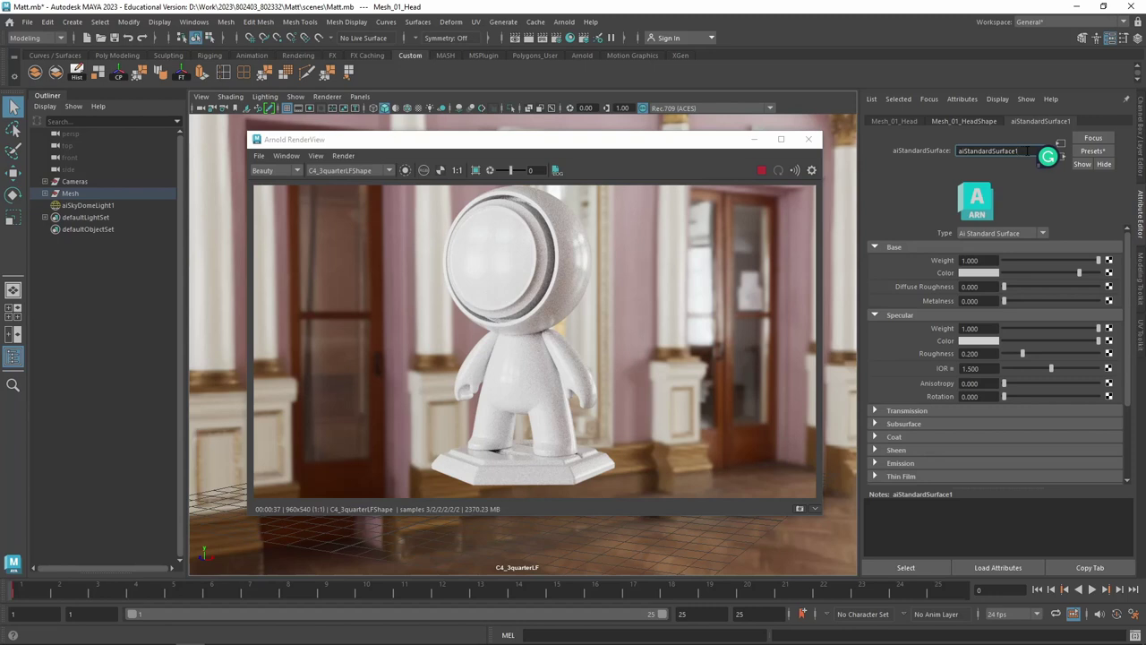
pyautogui.press('Return')
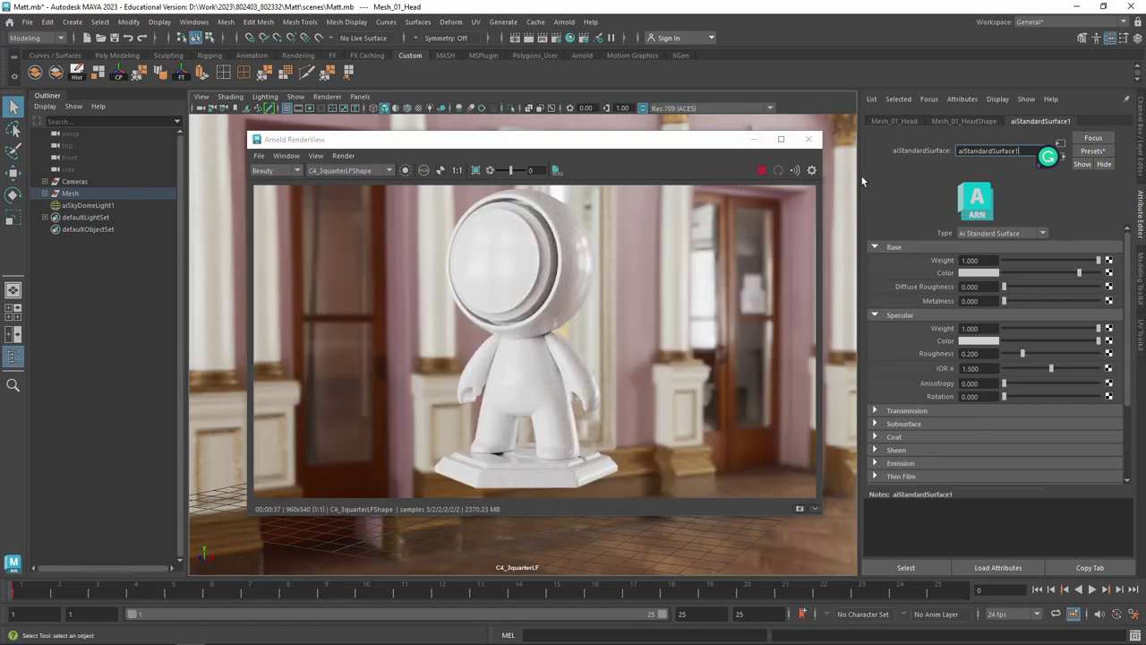
# Leave only aiStandardSurface1's Base group expanded, then switch to the Poly Haven page in Edge
pyautogui.click(875, 247)
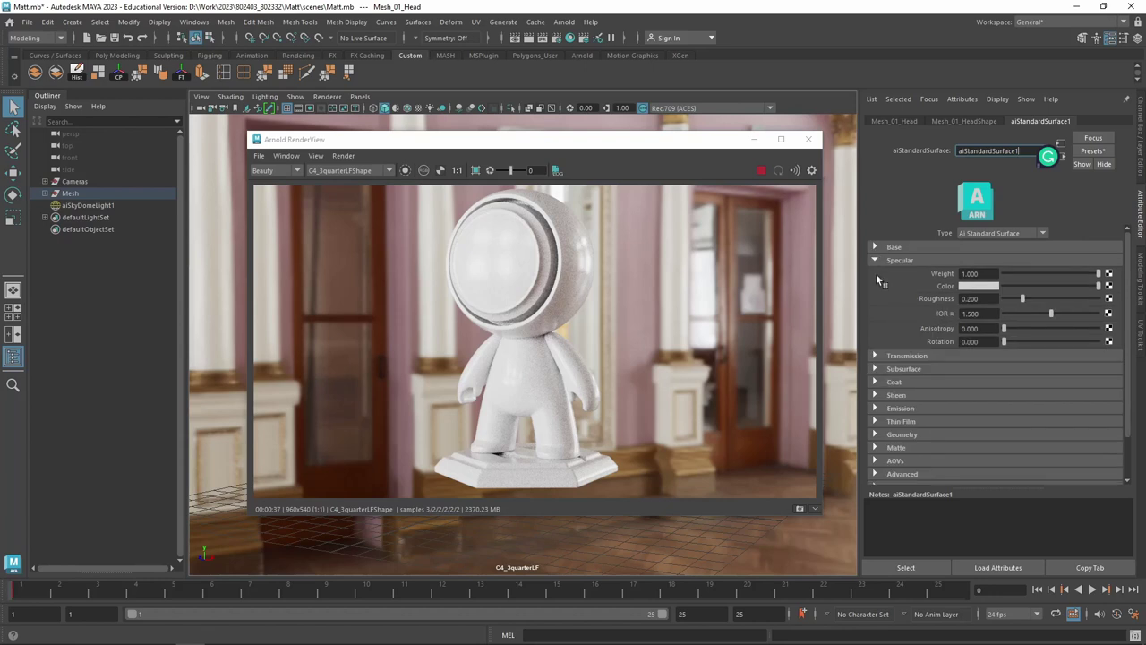
pyautogui.click(875, 260)
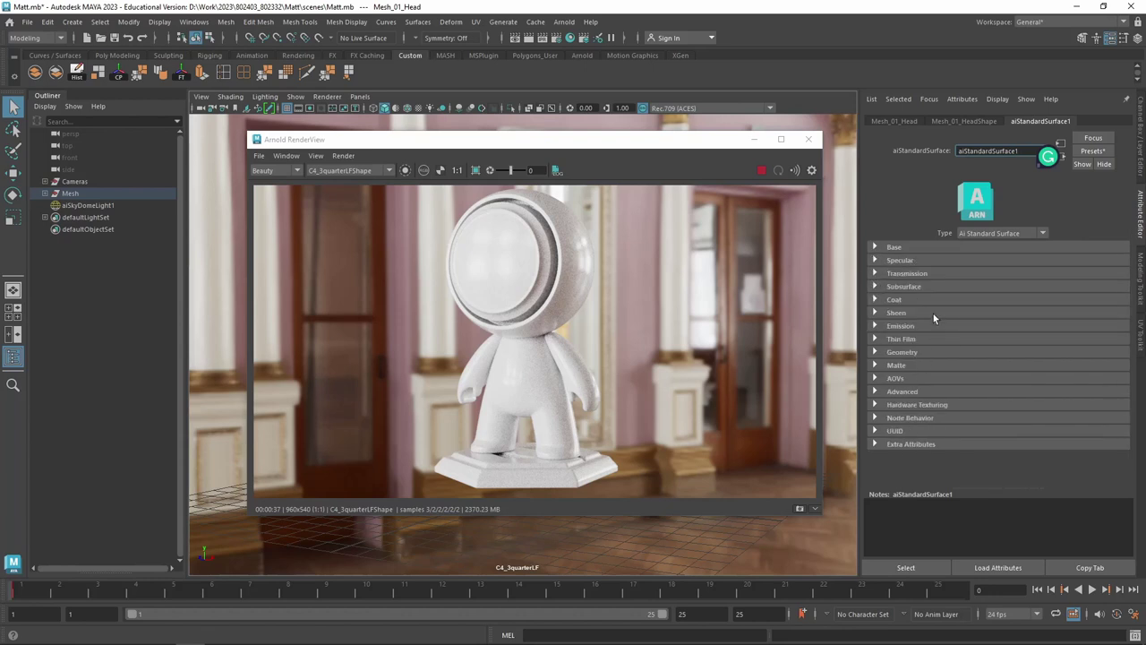
pyautogui.click(875, 247)
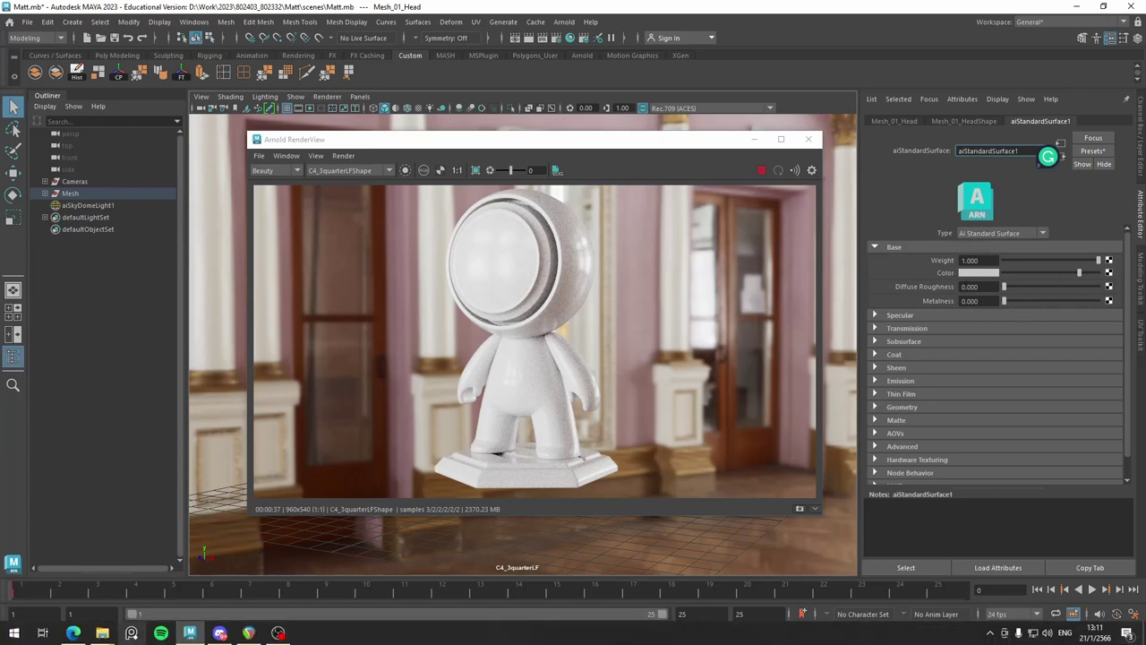
pyautogui.click(72, 633)
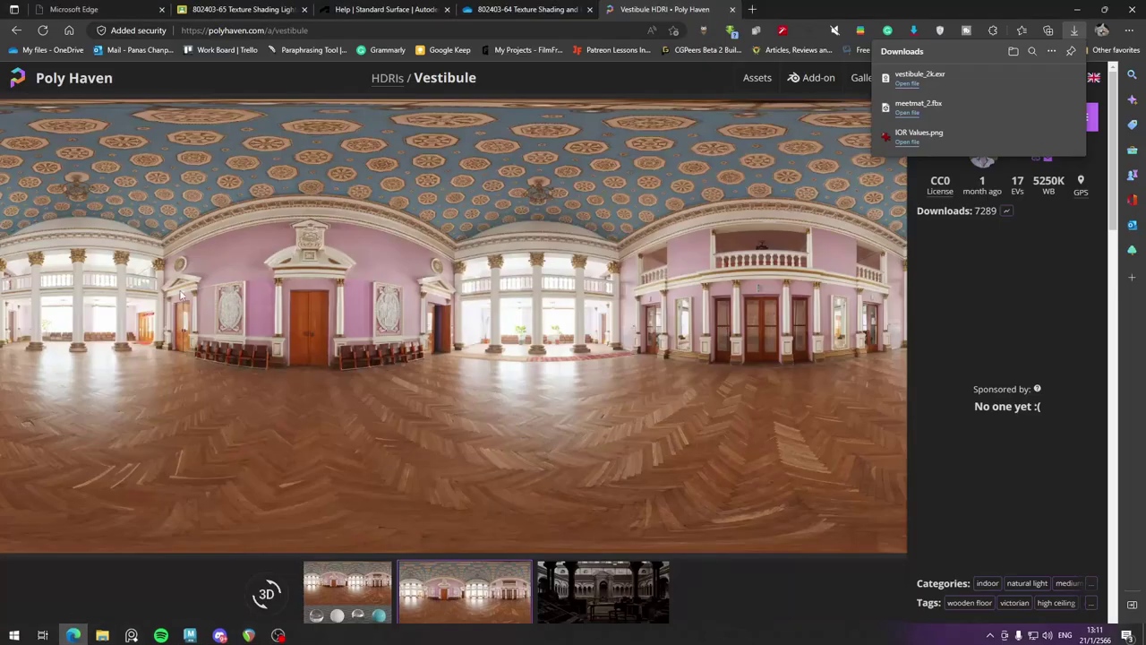
# Browse the Arnold Standard Surface help page, highlighting its title, down to the layering diagram
pyautogui.click(383, 12)
pyautogui.scroll(3, 617, 335)
pyautogui.scroll(5, 616, 337)
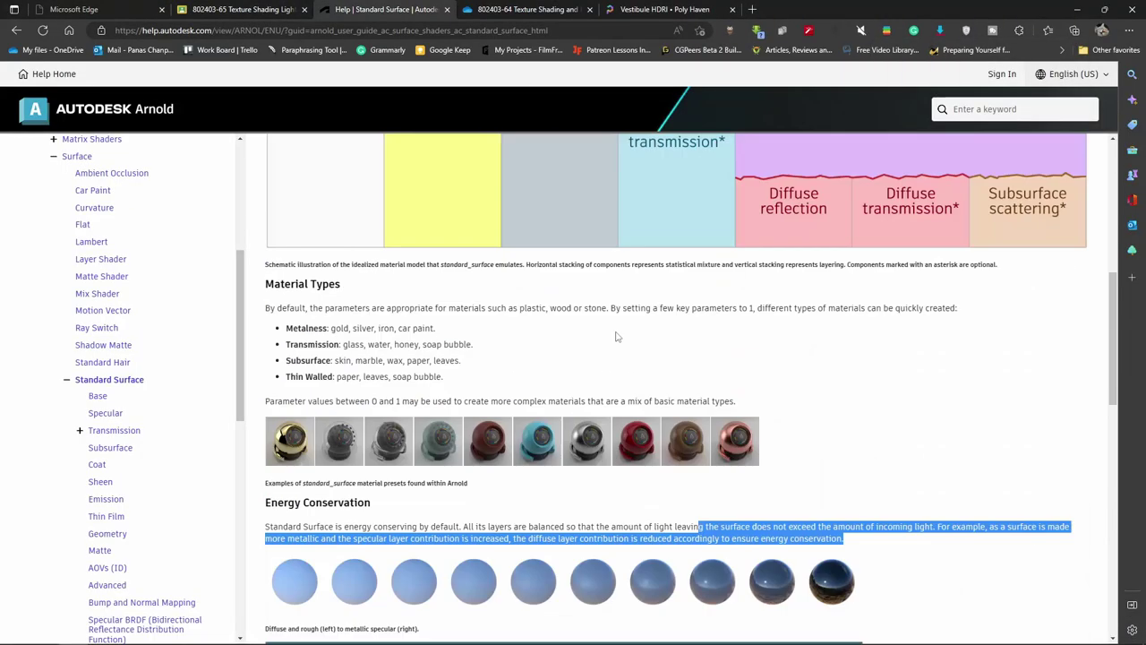
pyautogui.scroll(5, 616, 337)
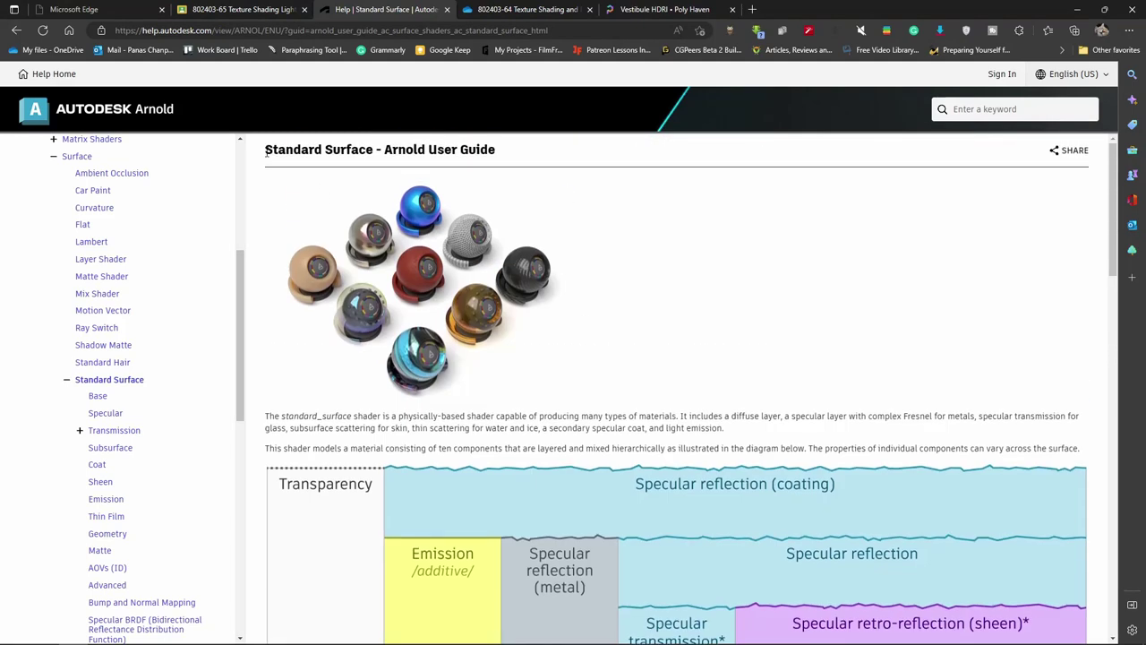
pyautogui.moveTo(265, 153); pyautogui.dragTo(505, 150)
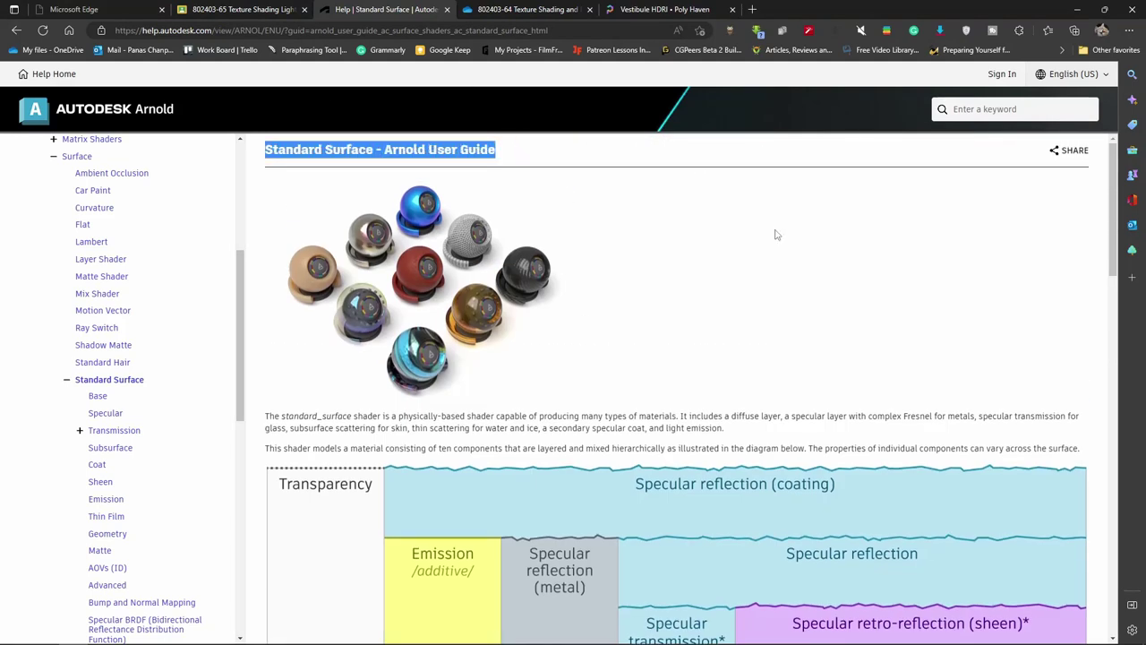
pyautogui.scroll(-2, 722, 406)
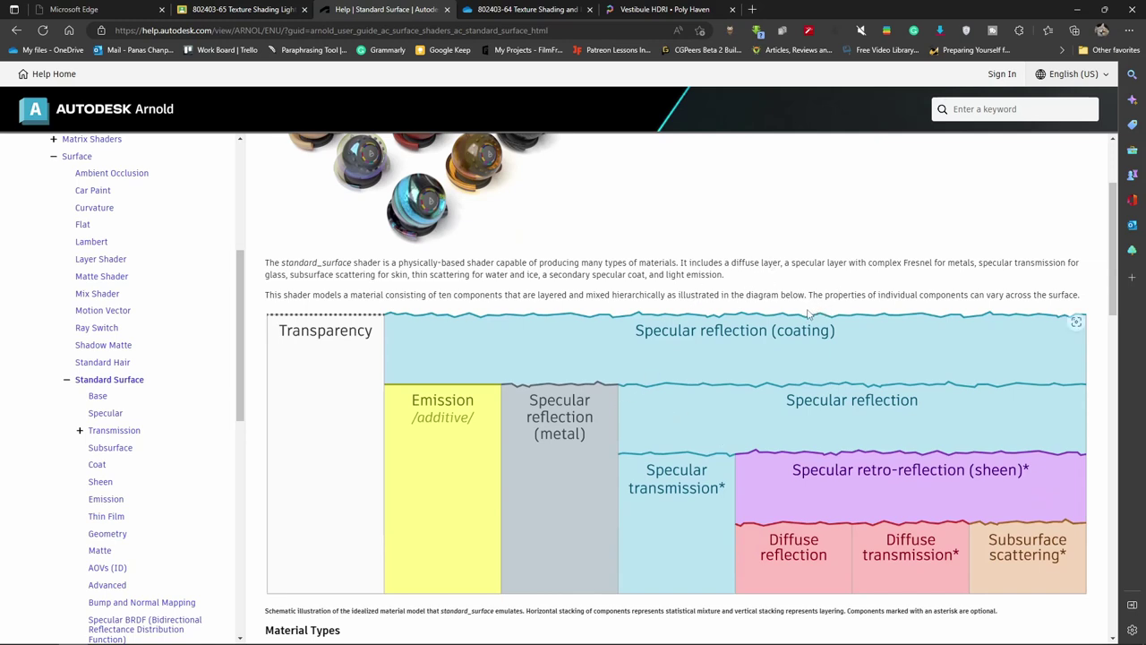
pyautogui.scroll(-1, 682, 430)
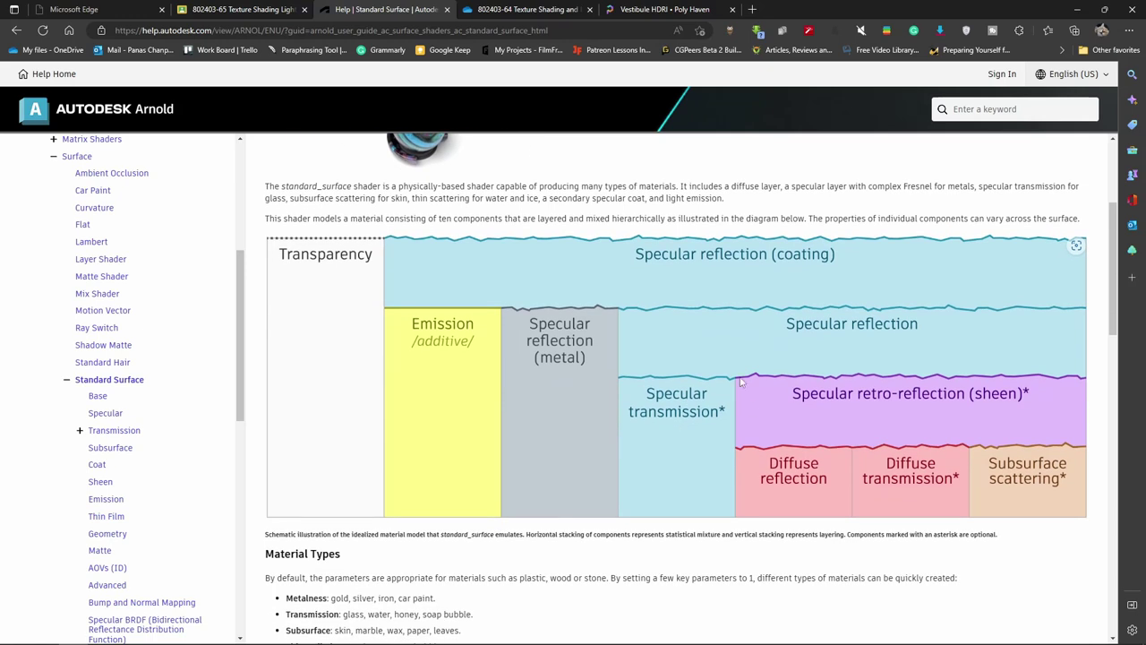
pyautogui.scroll(-2, 357, 479)
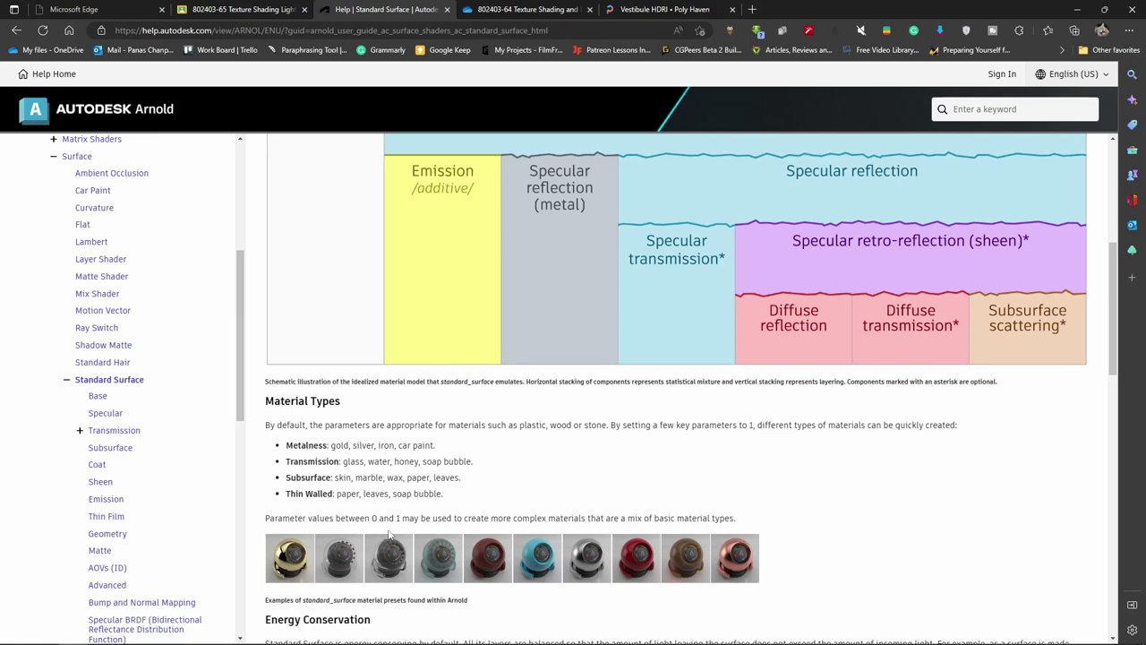
pyautogui.press('Home')
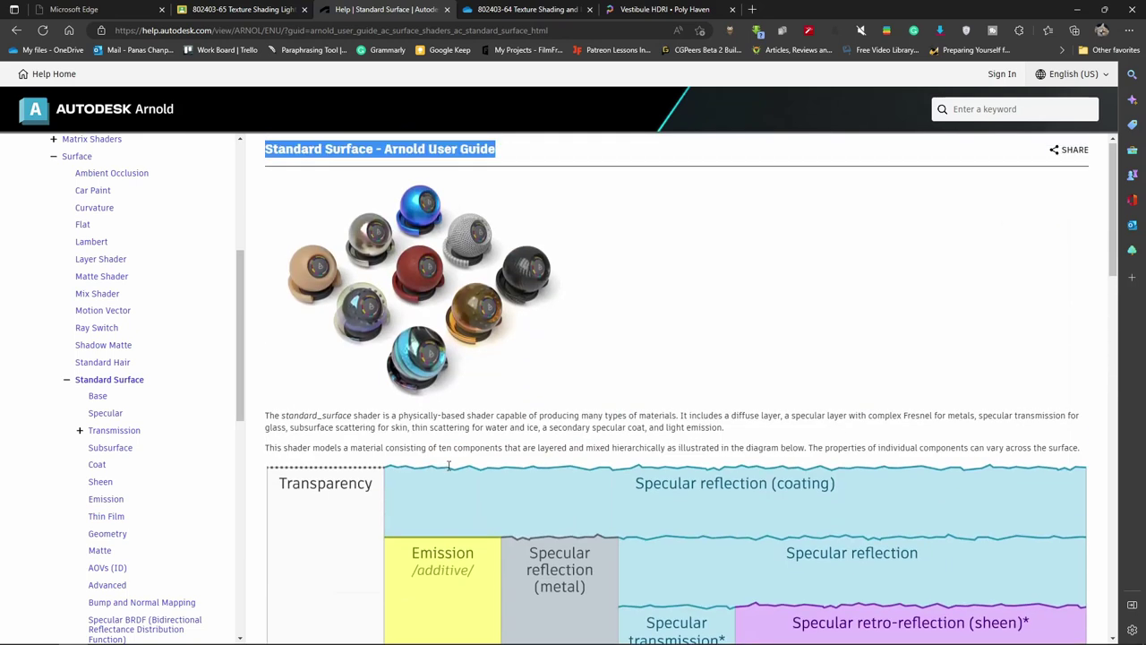
pyautogui.scroll(-5, 448, 465)
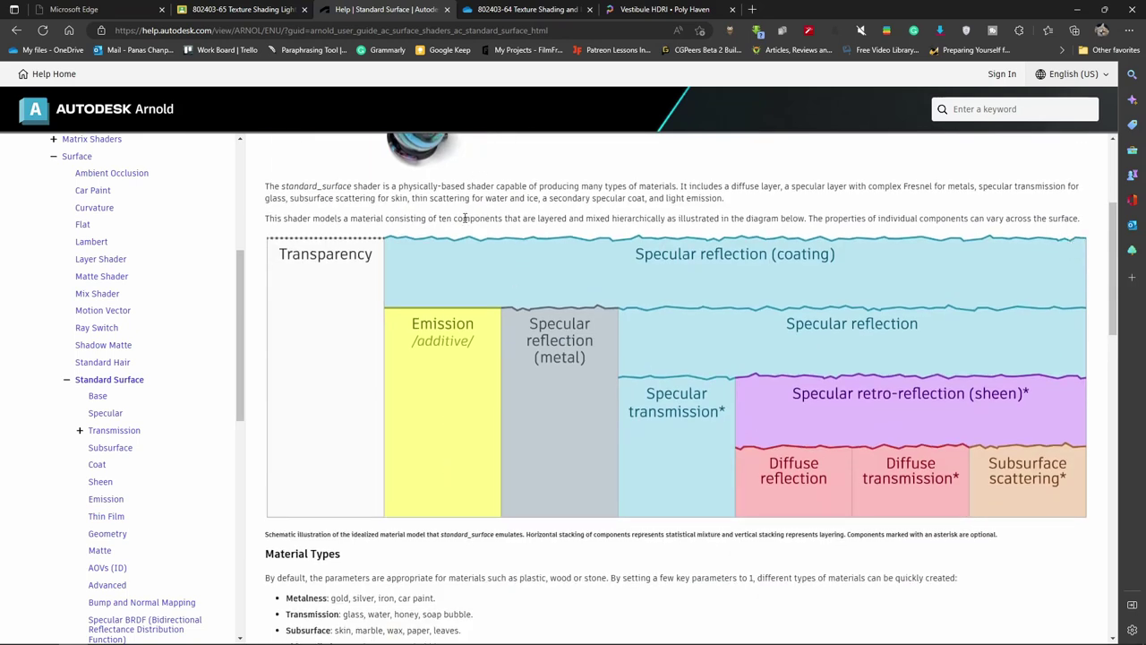
pyautogui.scroll(1, 447, 222)
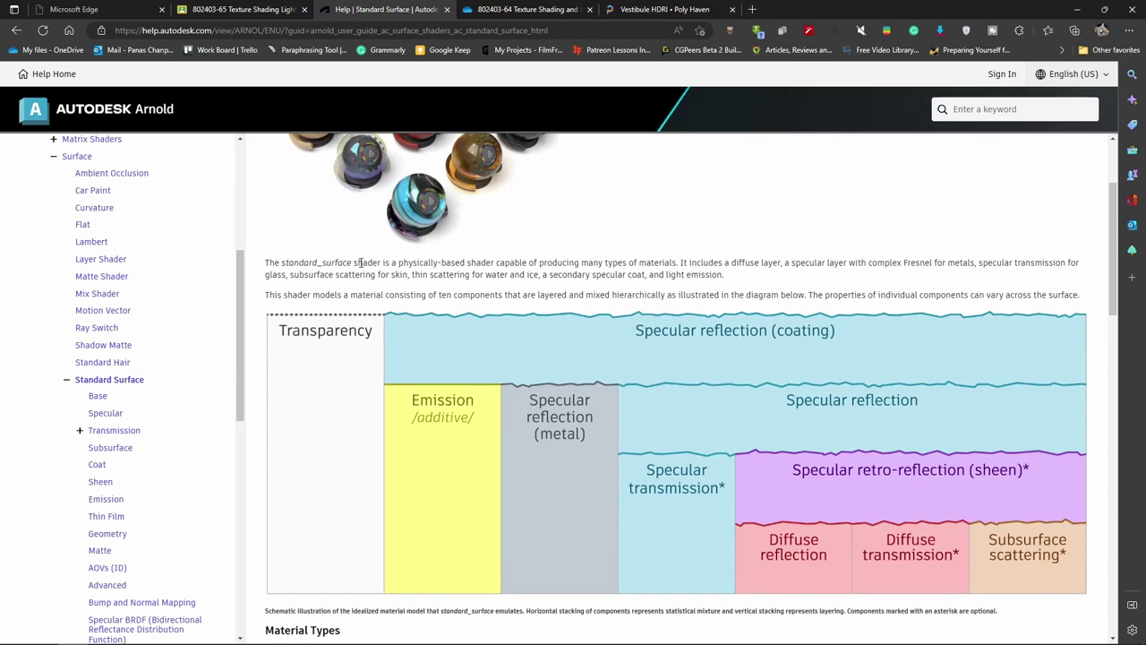
pyautogui.moveTo(361, 262); pyautogui.dragTo(385, 262)
pyautogui.moveTo(285, 262); pyautogui.dragTo(377, 263)
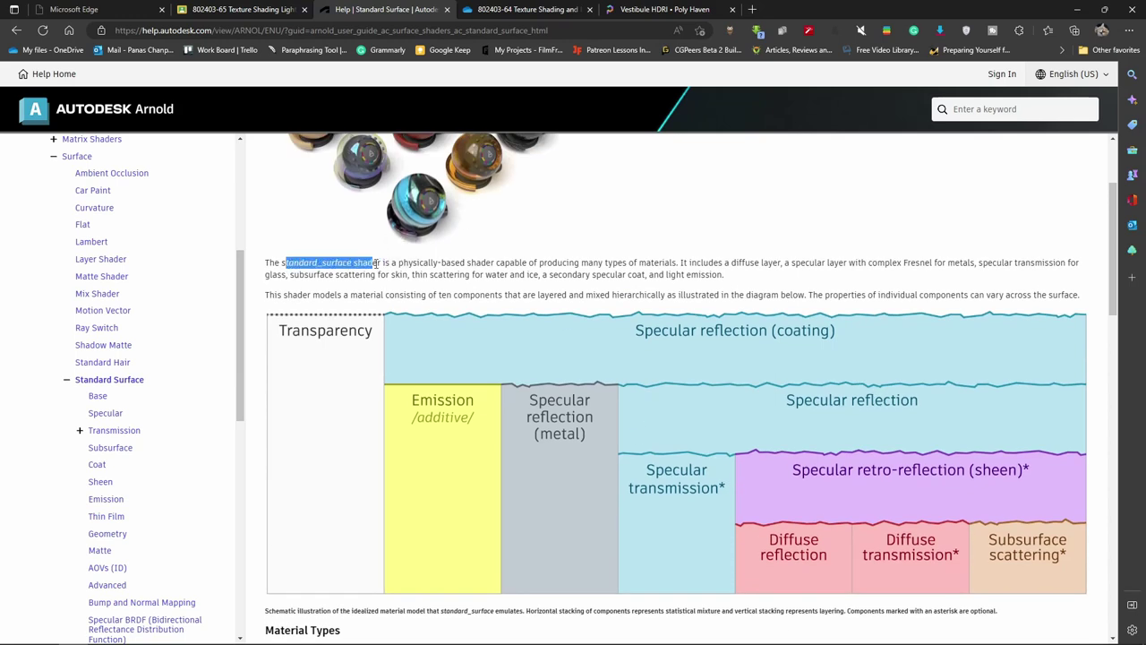
pyautogui.click(394, 266)
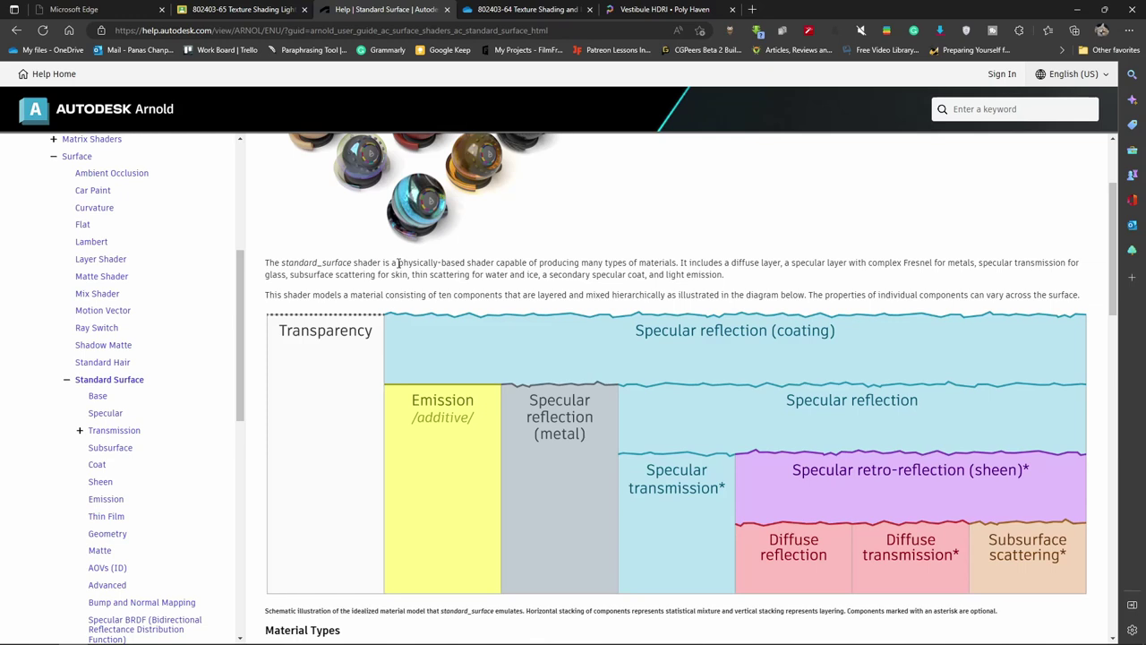
pyautogui.moveTo(399, 263); pyautogui.dragTo(492, 265)
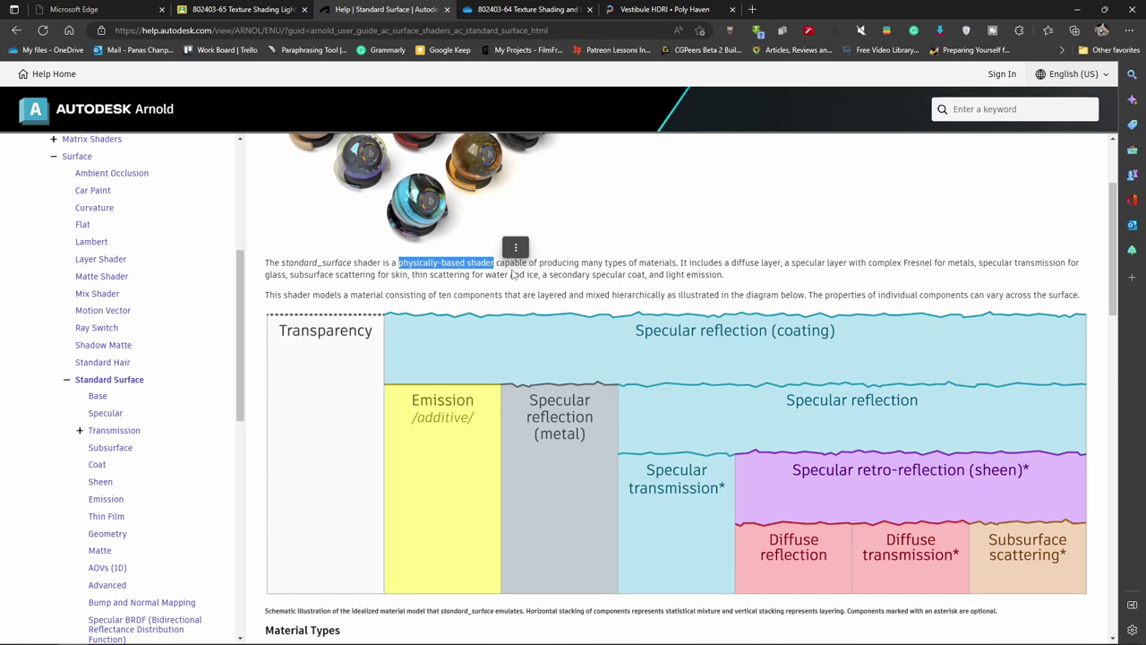
pyautogui.click(593, 267)
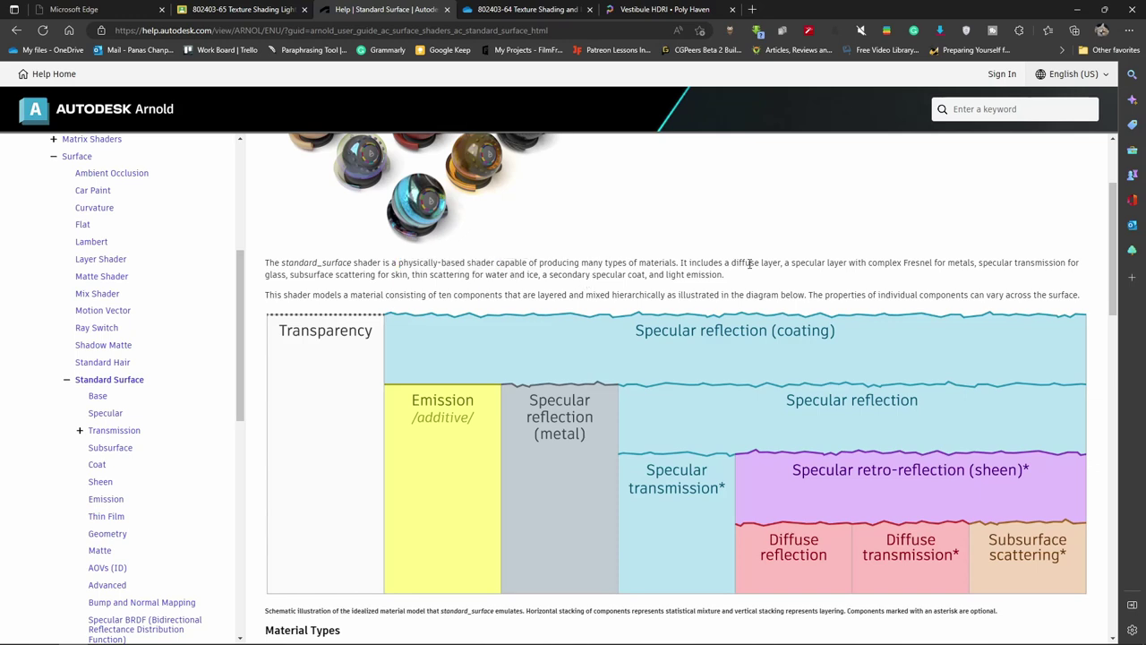
pyautogui.scroll(-1, 750, 263)
pyautogui.scroll(-2, 550, 338)
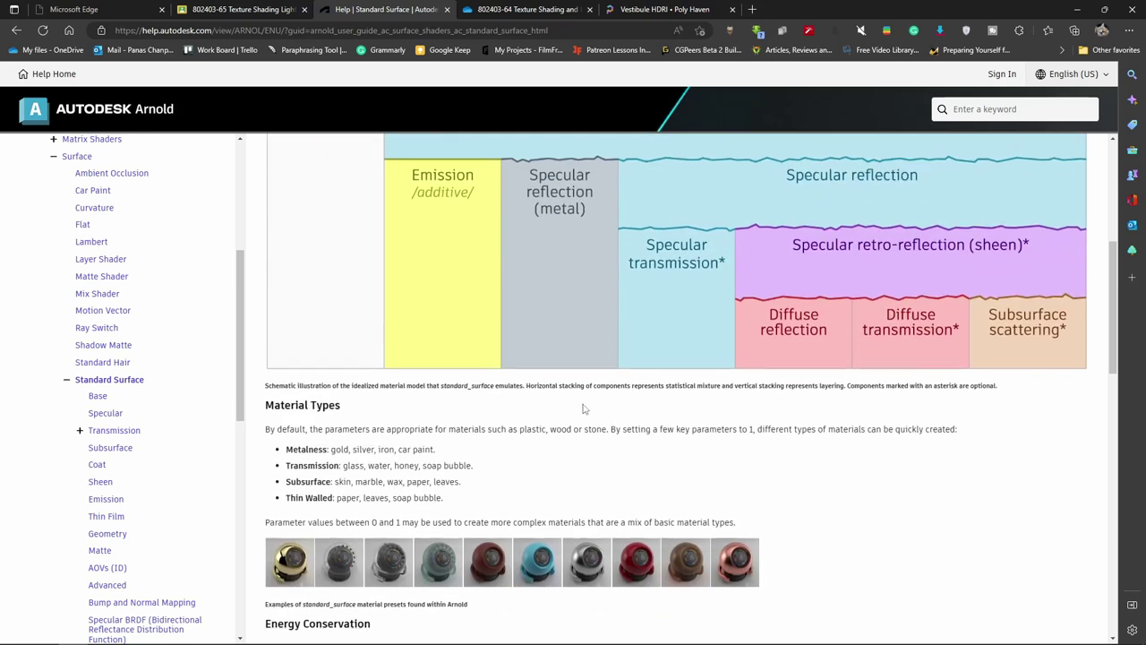
pyautogui.scroll(4, 907, 309)
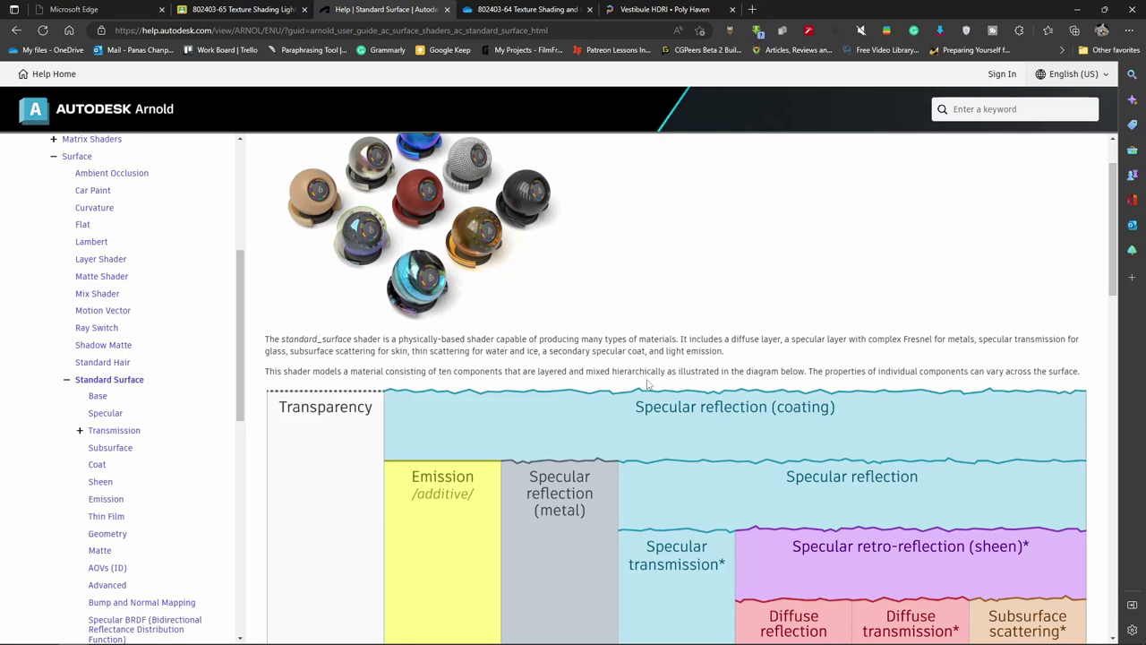
pyautogui.moveTo(647, 407)
pyautogui.scroll(-4, 646, 408)
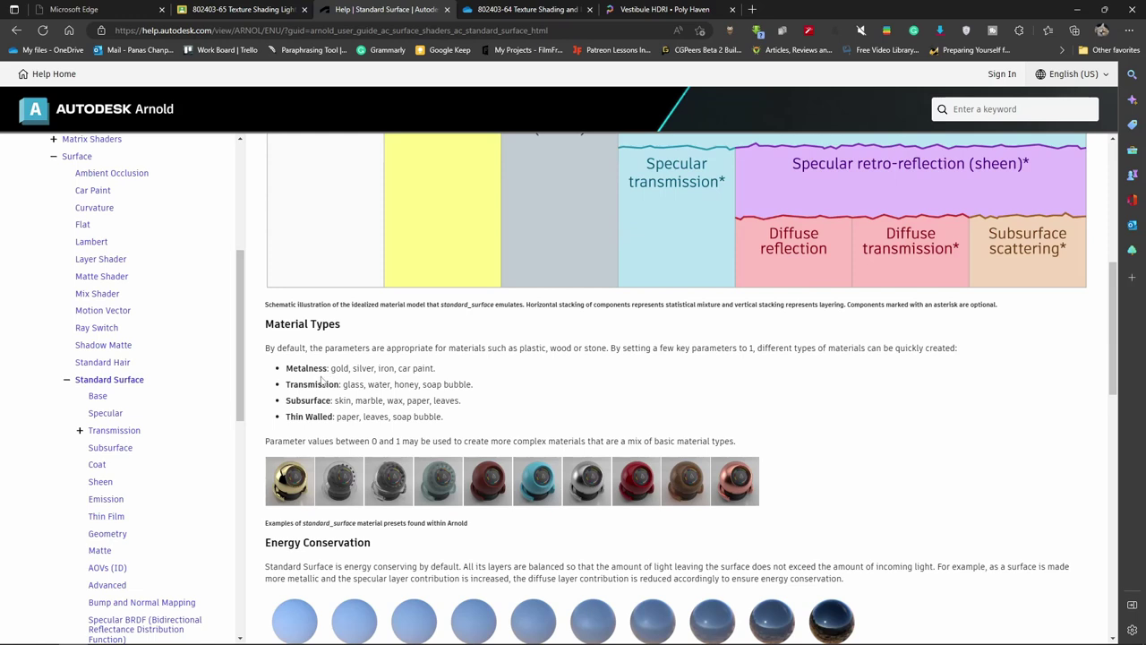
pyautogui.moveTo(330, 368); pyautogui.dragTo(349, 369)
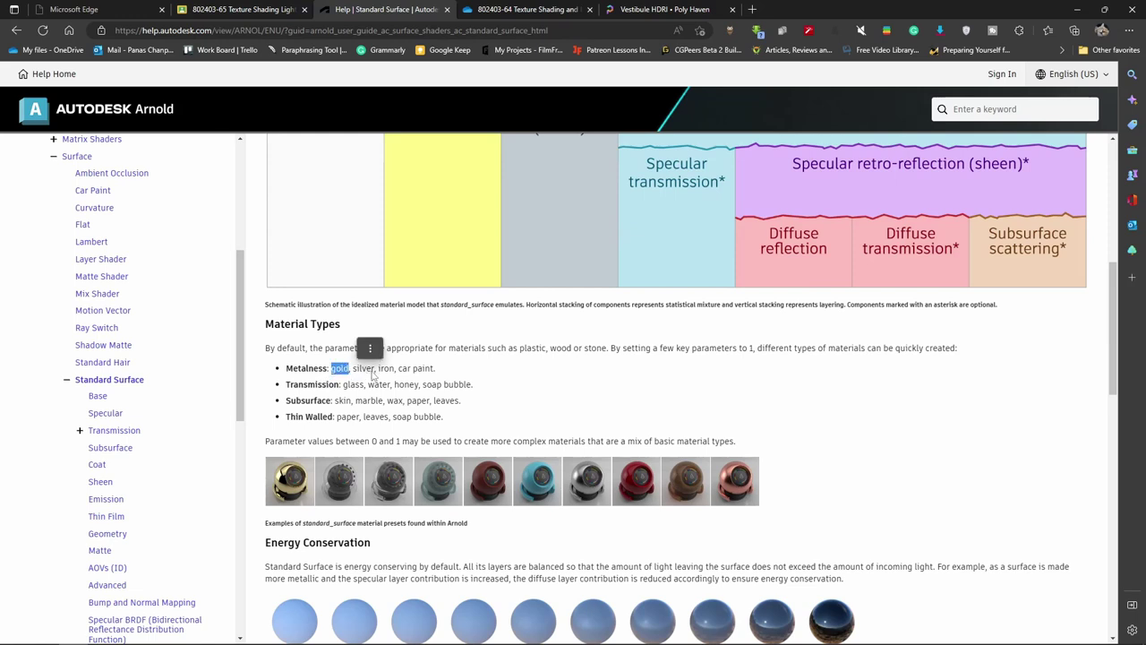
pyautogui.click(361, 371)
pyautogui.moveTo(377, 368); pyautogui.dragTo(436, 368)
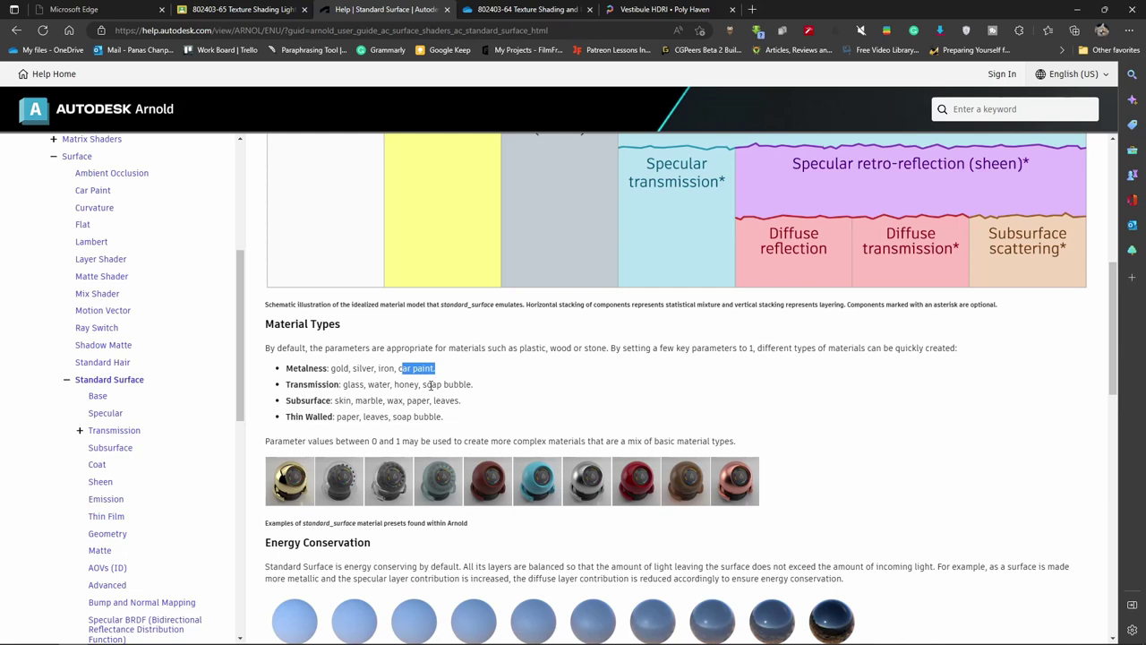
pyautogui.moveTo(287, 400); pyautogui.dragTo(330, 401)
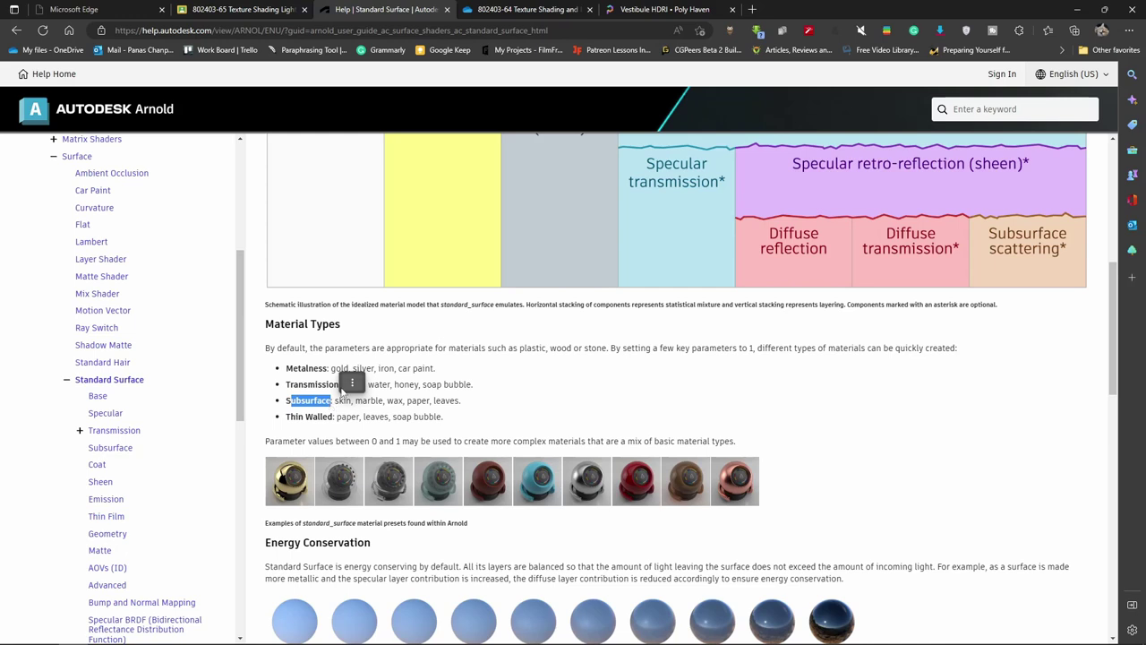
pyautogui.click(352, 383)
pyautogui.click(356, 398)
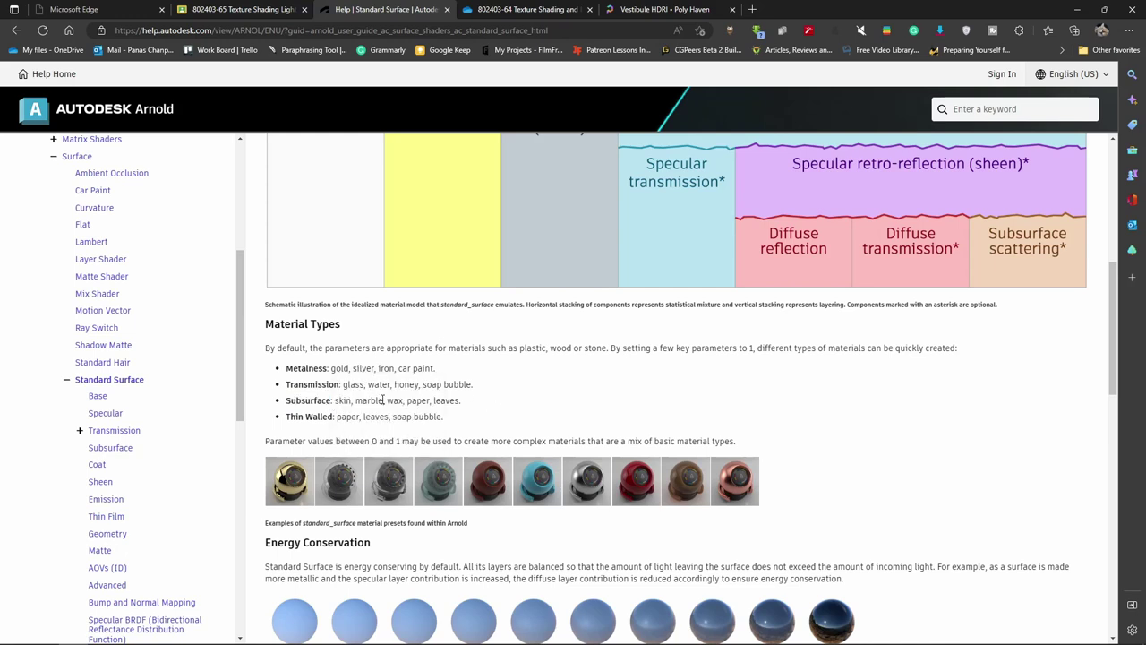
pyautogui.moveTo(387, 401); pyautogui.dragTo(404, 402)
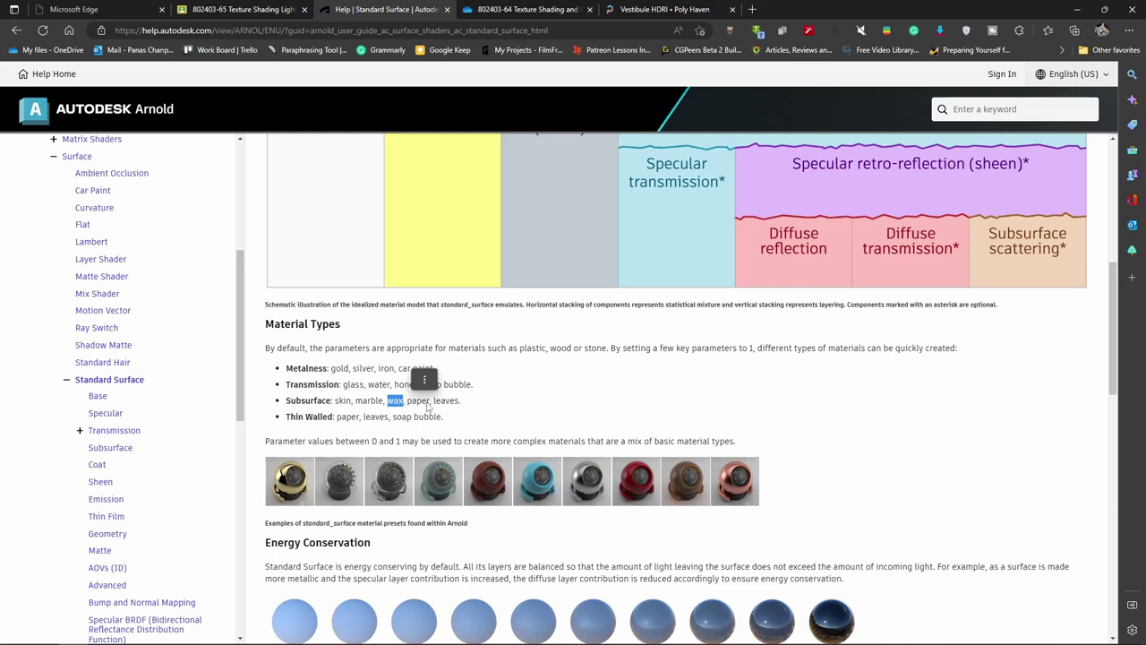
pyautogui.click(439, 405)
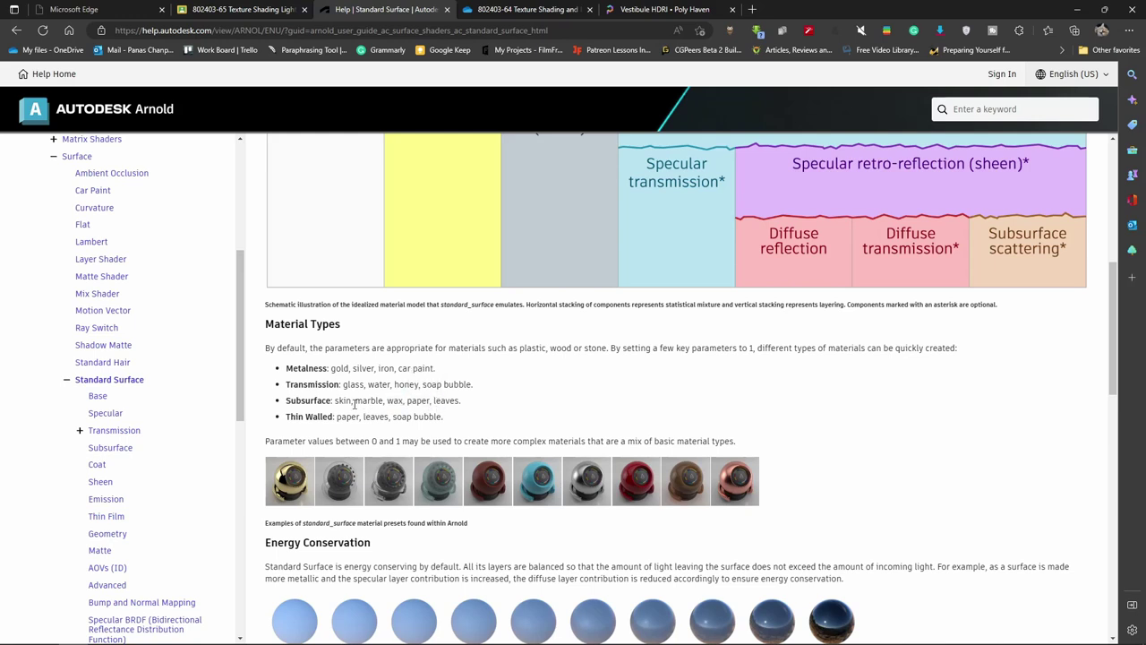
pyautogui.moveTo(355, 401); pyautogui.dragTo(385, 402)
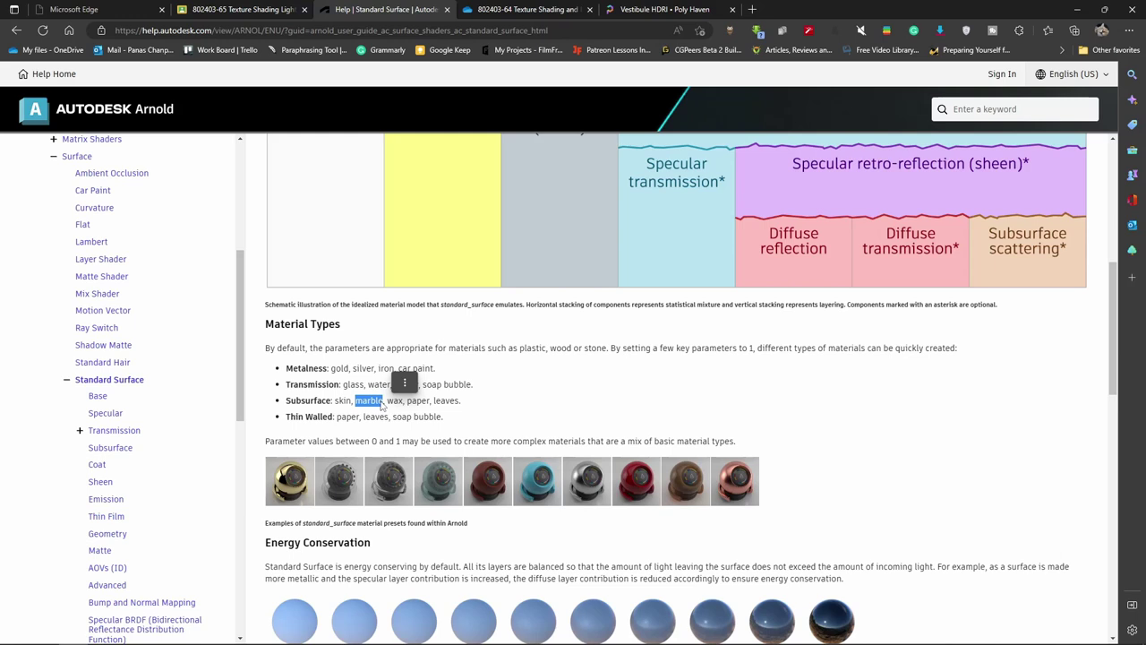
pyautogui.click(292, 416)
pyautogui.moveTo(292, 417); pyautogui.dragTo(333, 418)
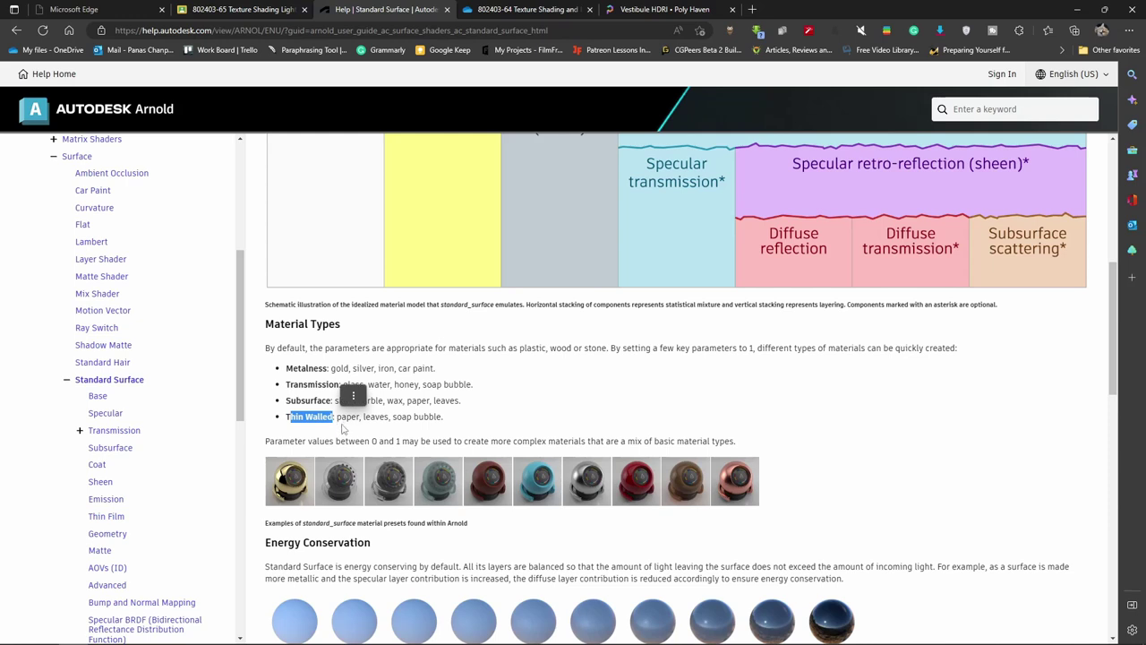
pyautogui.moveTo(364, 423); pyautogui.dragTo(440, 418)
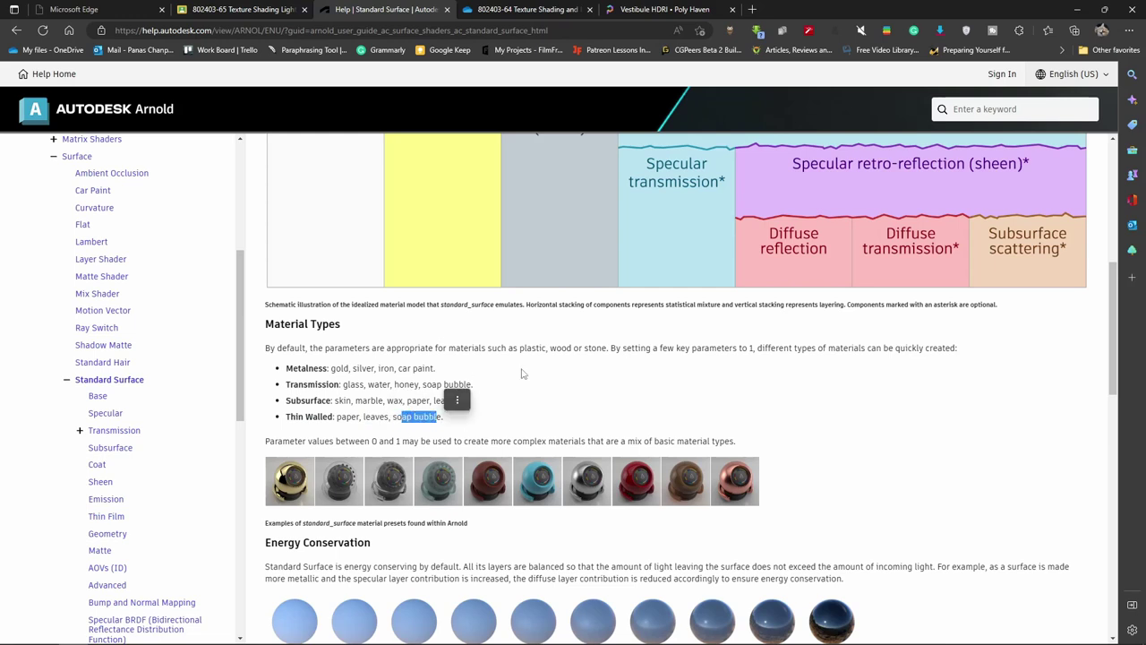
pyautogui.scroll(-3, 556, 391)
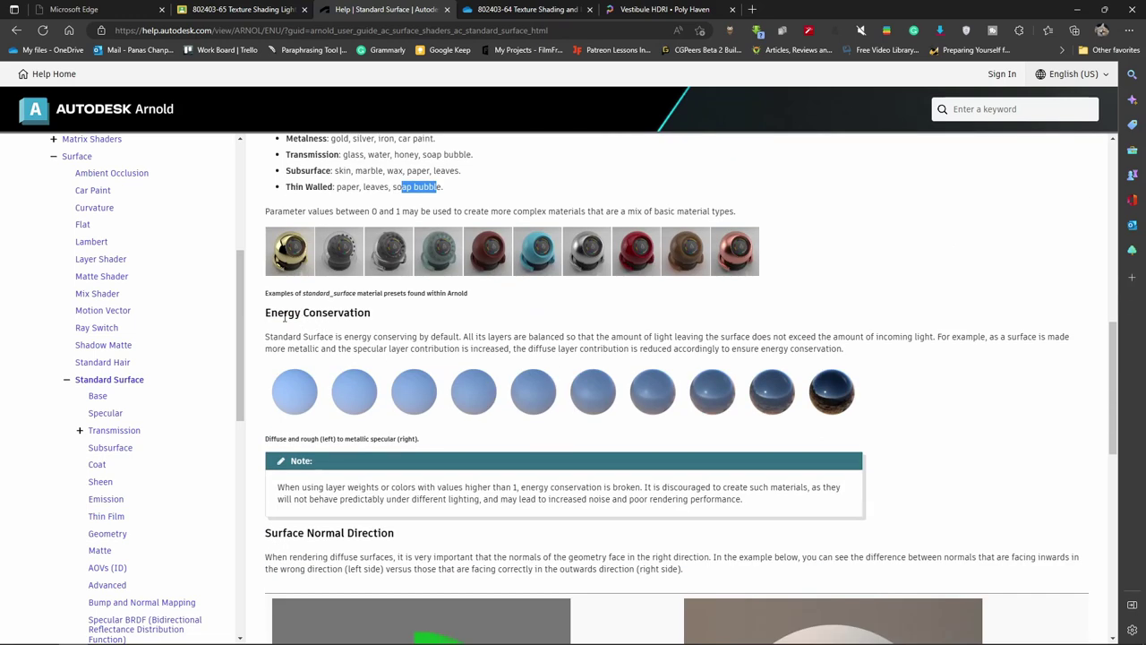
pyautogui.moveTo(265, 318); pyautogui.dragTo(383, 315)
pyautogui.scroll(6, 383, 322)
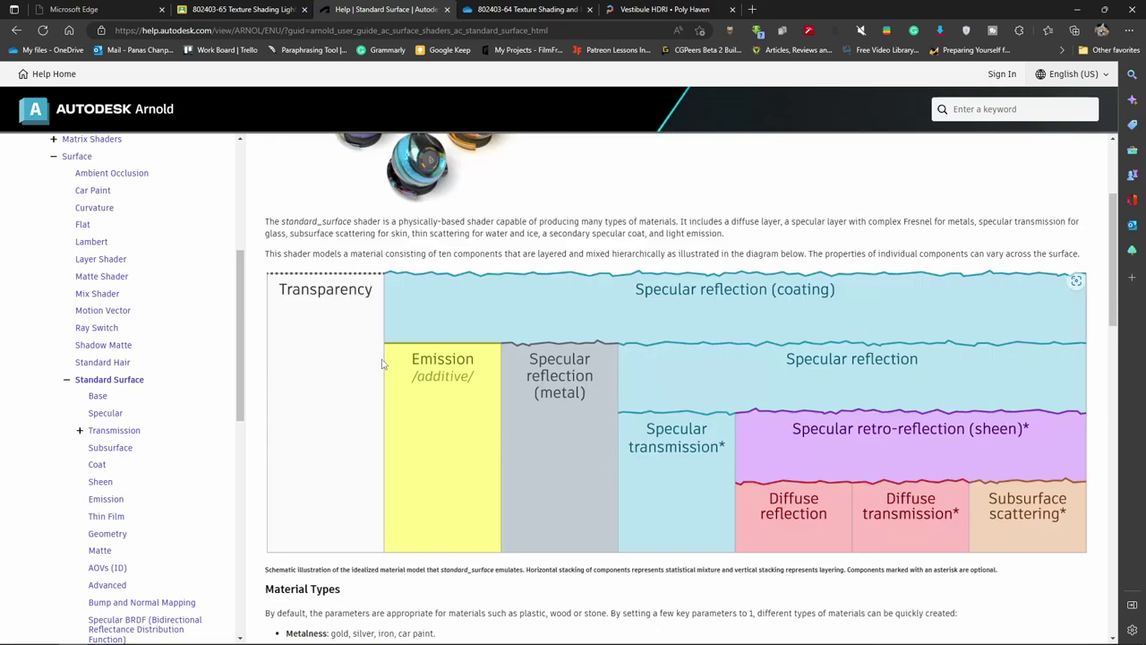
pyautogui.scroll(2, 382, 360)
pyautogui.scroll(1, 382, 360)
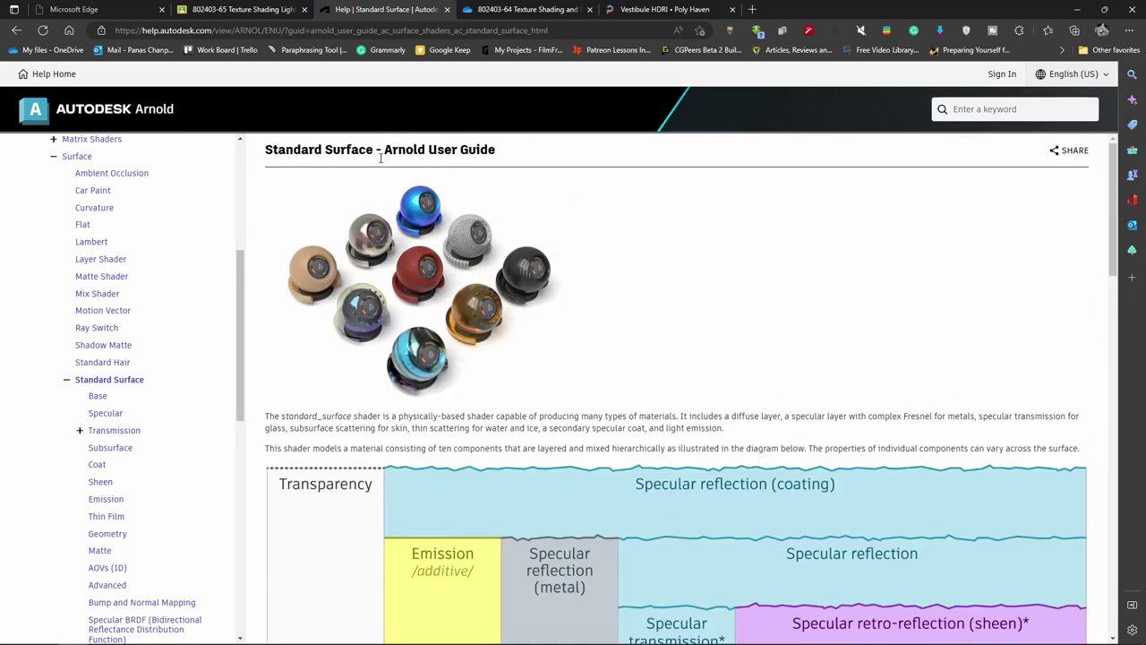
pyautogui.scroll(-6, 381, 157)
pyautogui.scroll(-3, 290, 338)
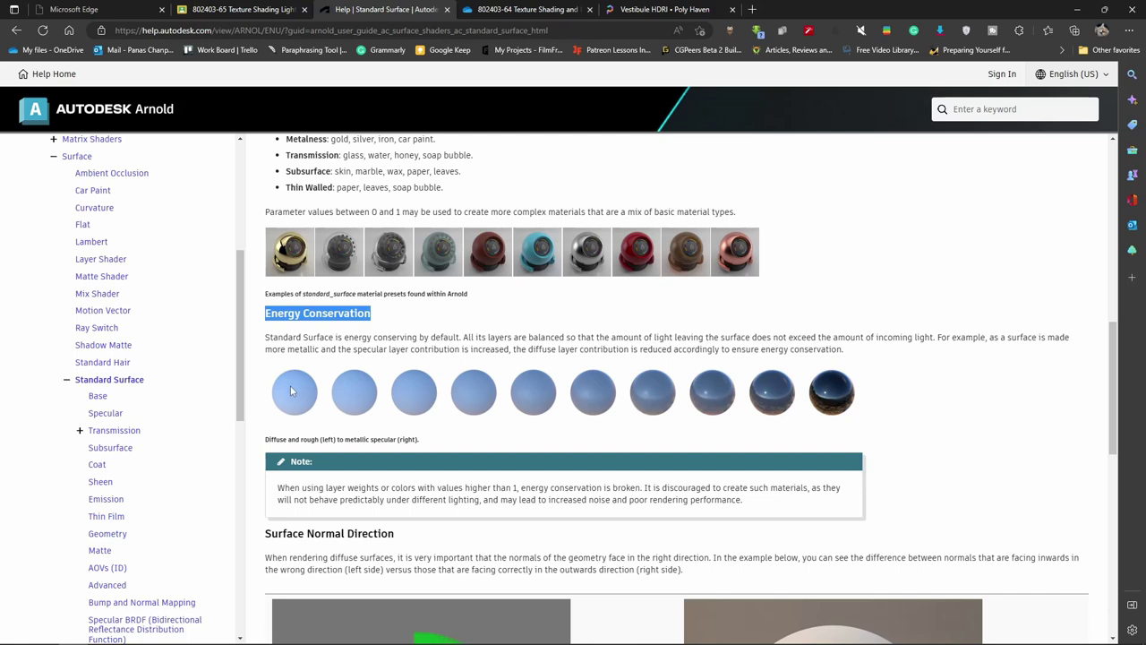
pyautogui.scroll(-2, 358, 399)
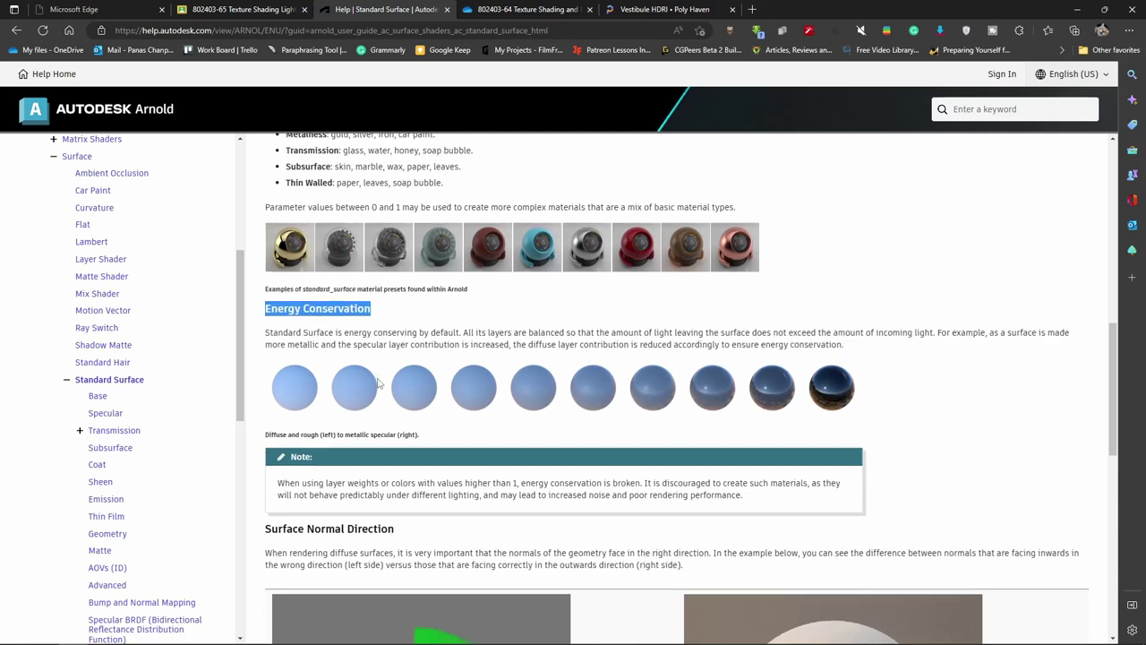
pyautogui.scroll(3, 427, 413)
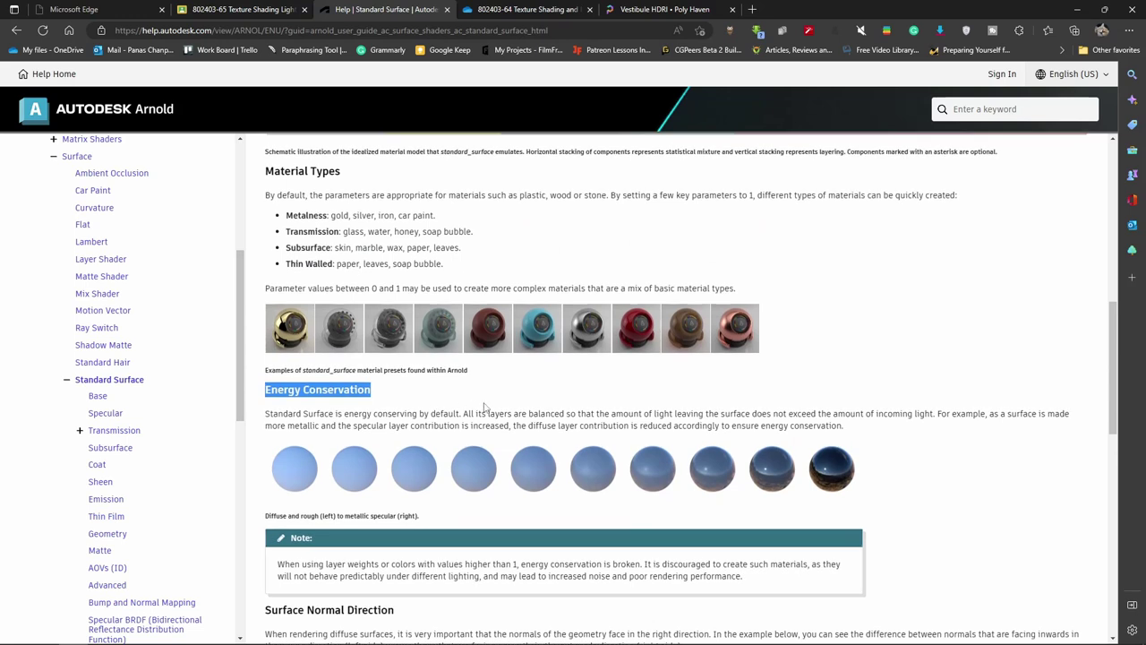
pyautogui.scroll(5, 485, 407)
pyautogui.scroll(-1, 583, 328)
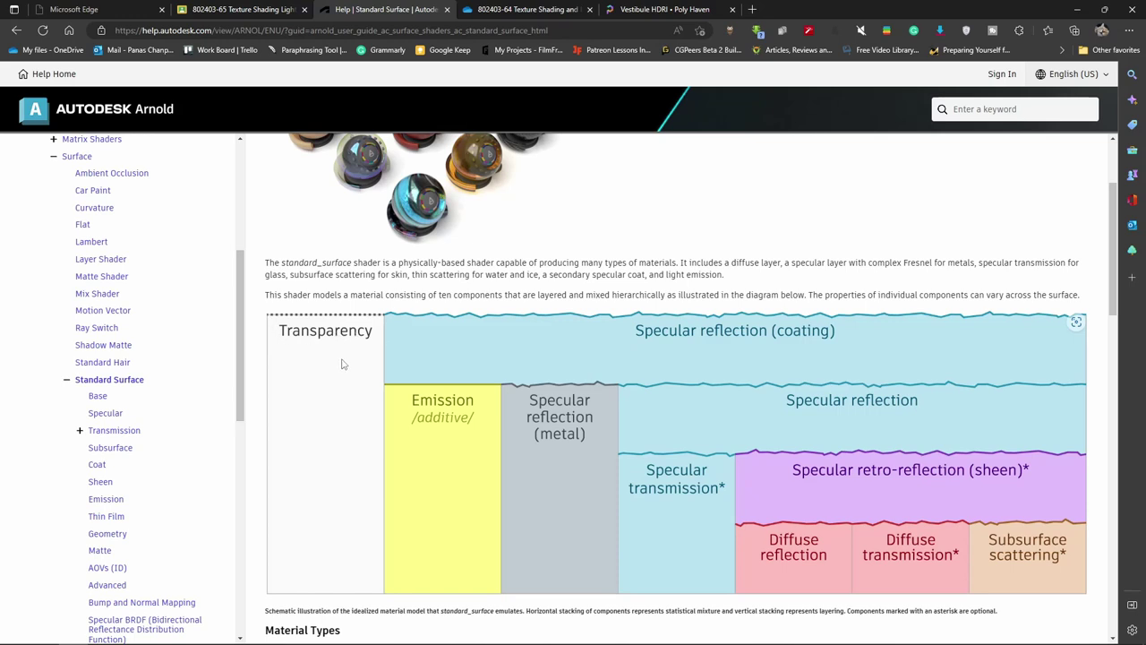
pyautogui.scroll(-3, 735, 404)
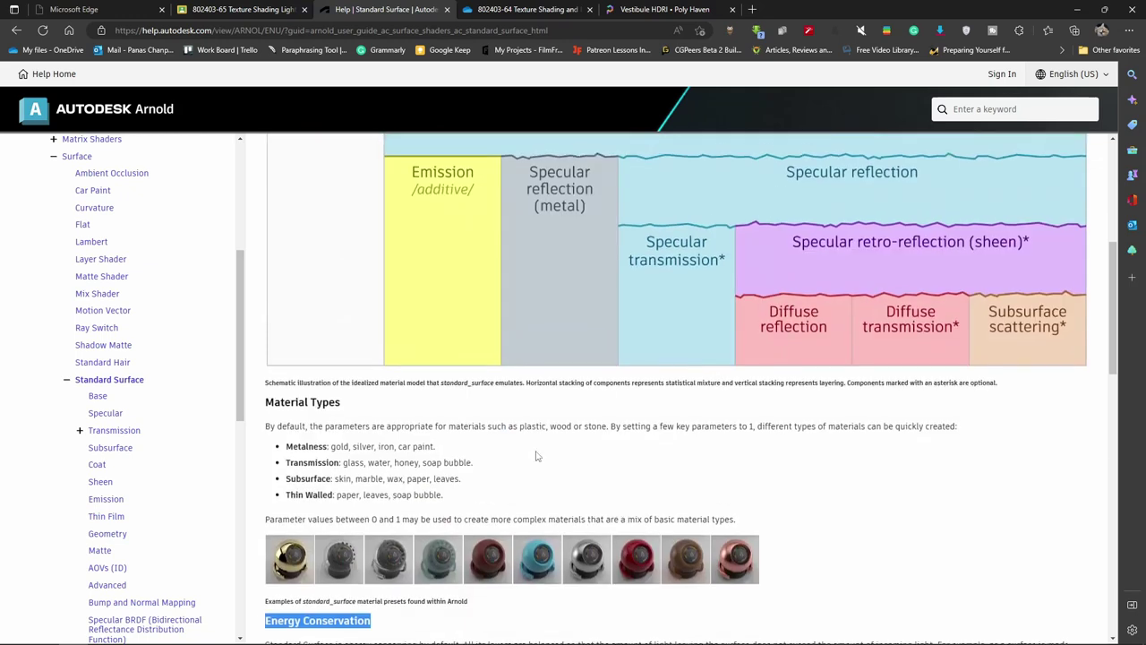
pyautogui.scroll(4, 735, 404)
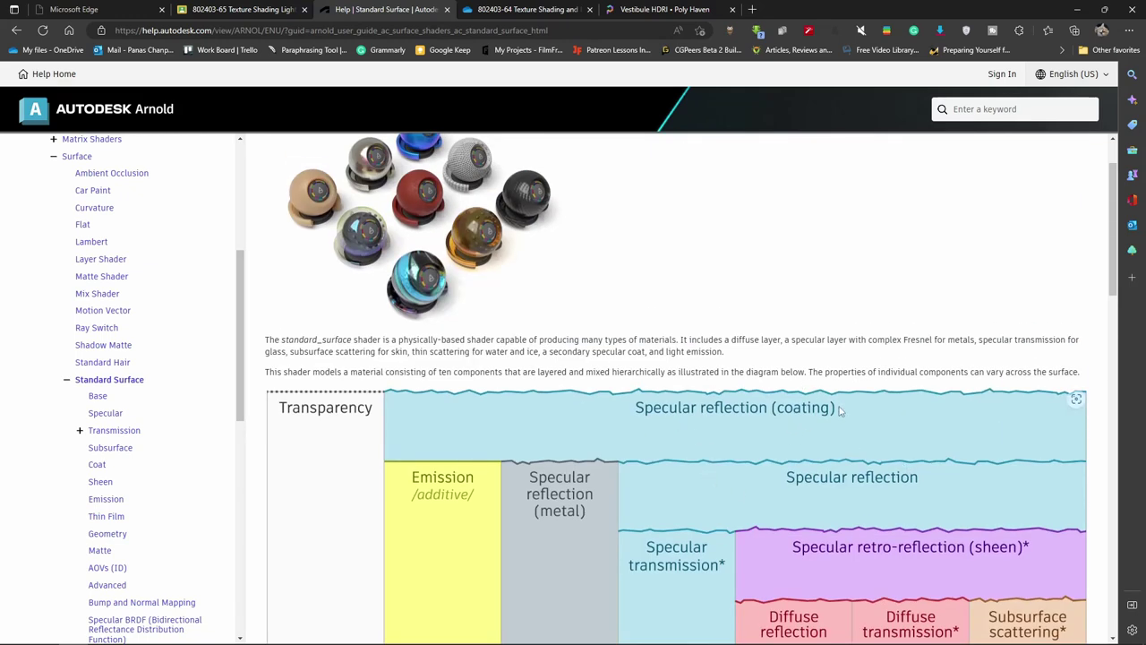
pyautogui.moveTo(833, 389)
pyautogui.scroll(1, 744, 391)
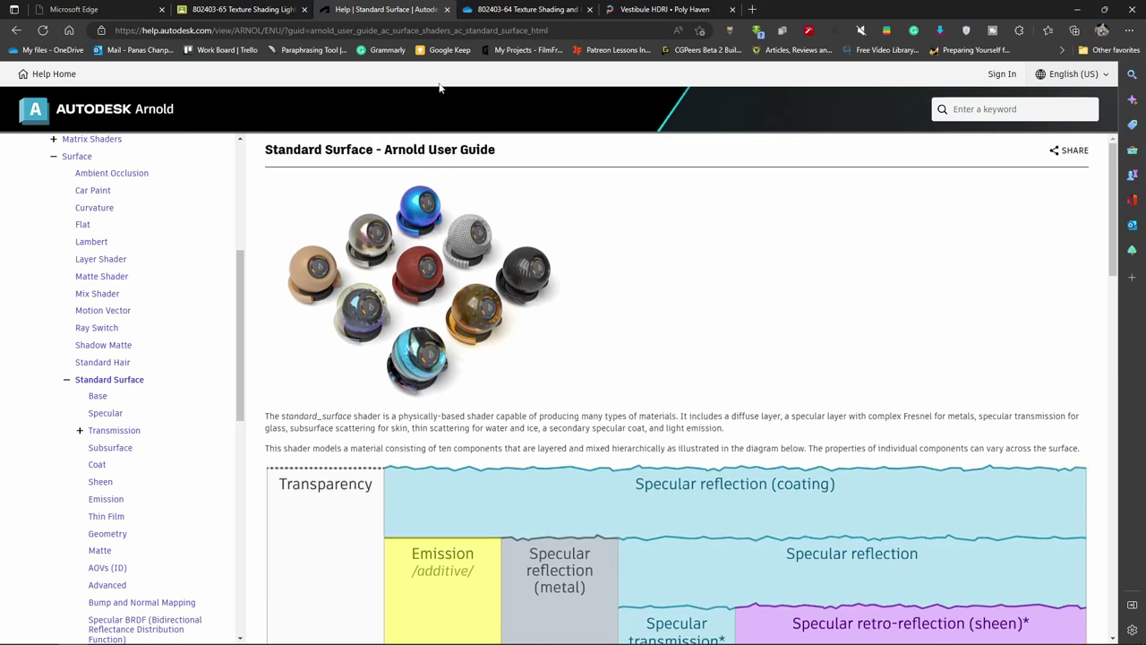
pyautogui.scroll(-3, 637, 439)
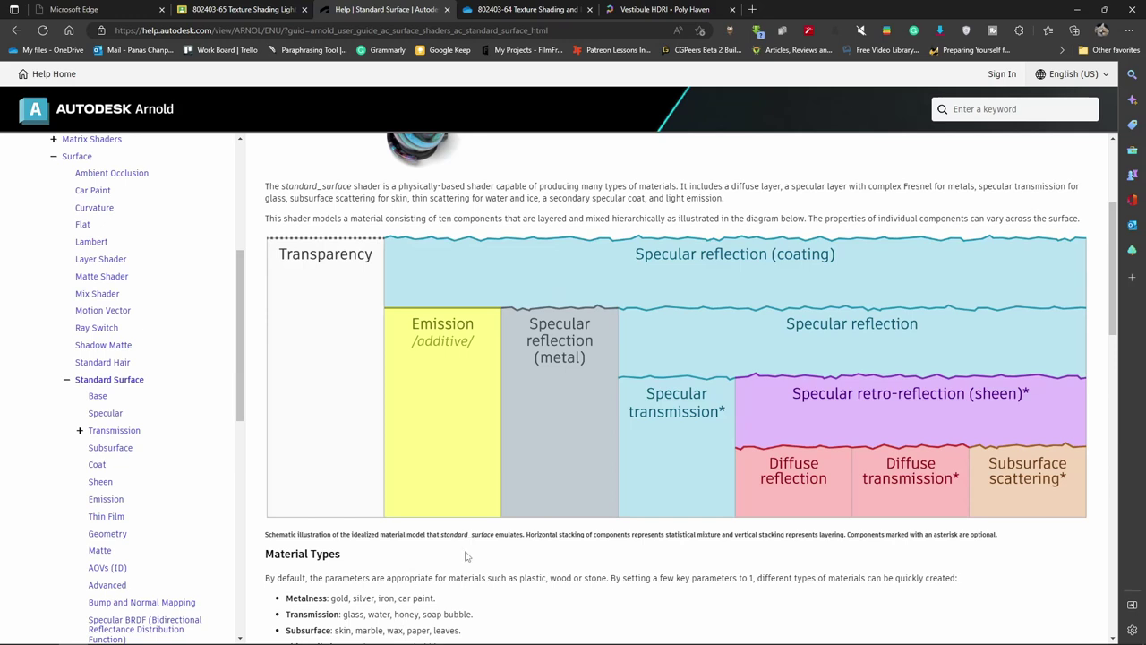
# Open the Standard Surface Base help page and read down to its base colour examples
pyautogui.click(96, 396)
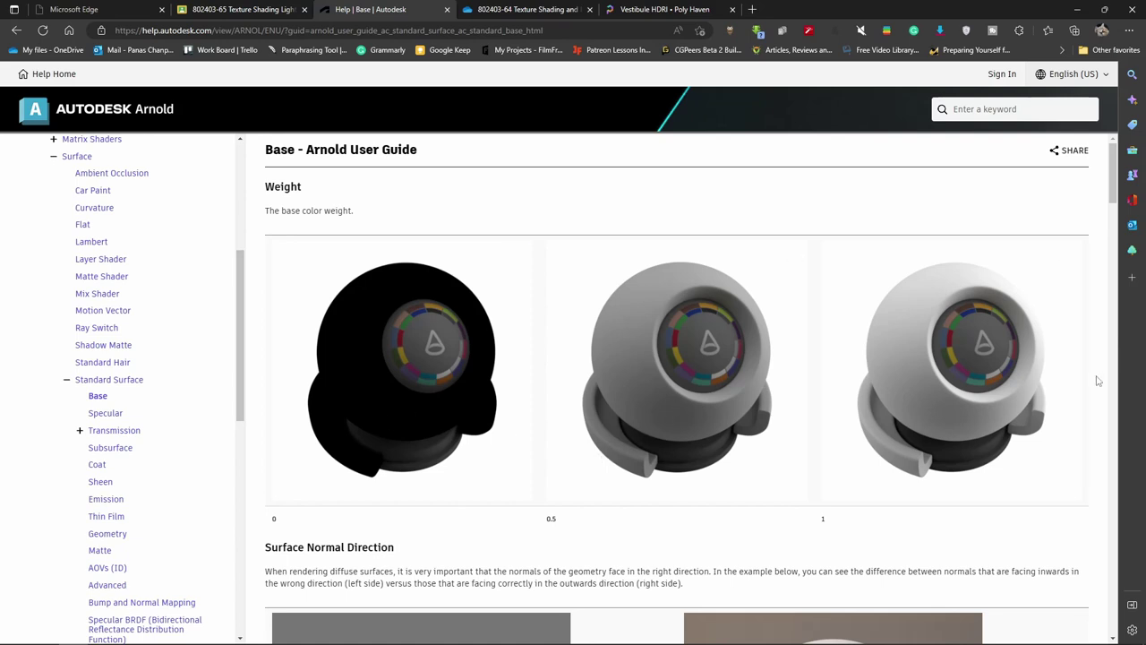
pyautogui.scroll(-1, 1022, 399)
pyautogui.scroll(-3, 1008, 404)
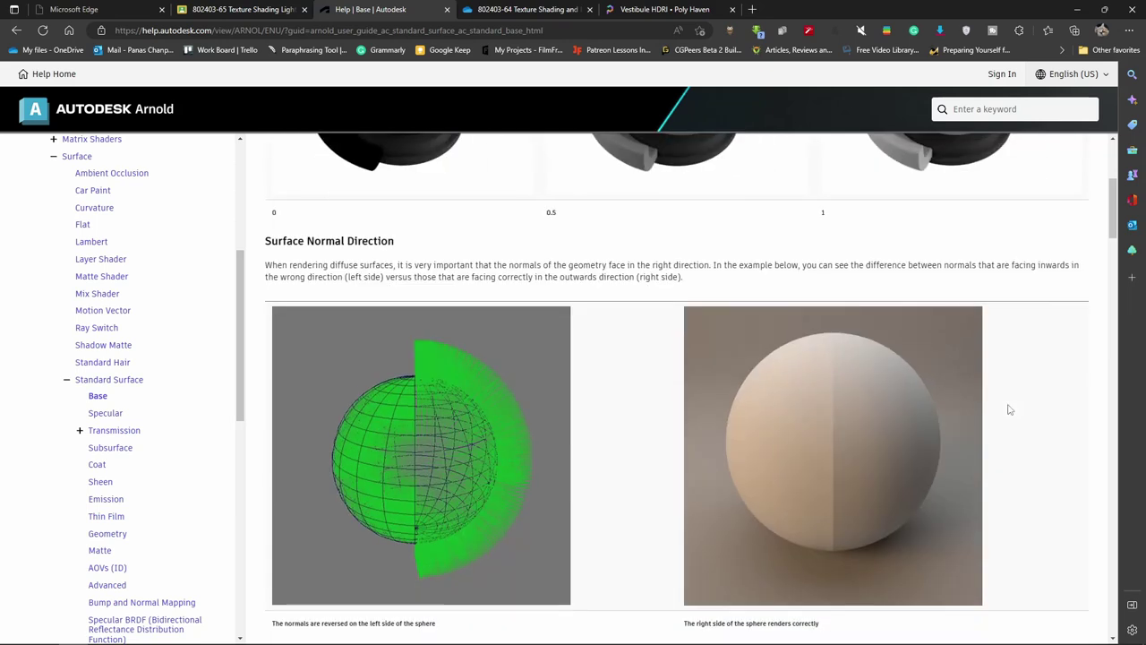
pyautogui.scroll(-4, 1009, 404)
pyautogui.scroll(4, 1009, 404)
pyautogui.scroll(-2, 673, 494)
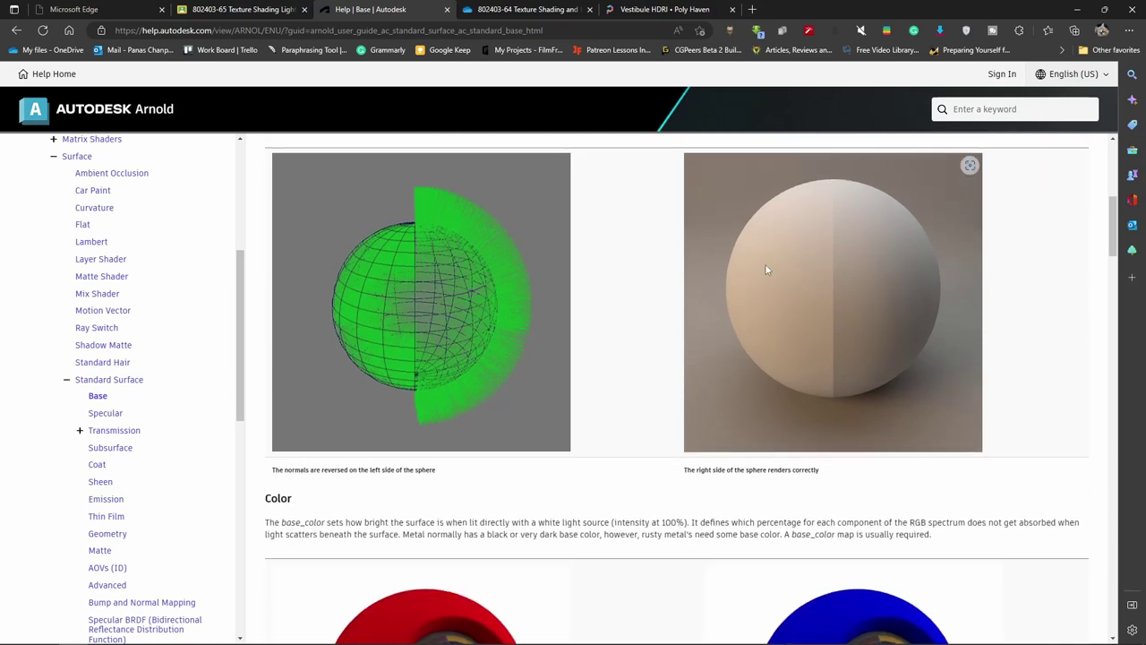
pyautogui.scroll(-4, 681, 479)
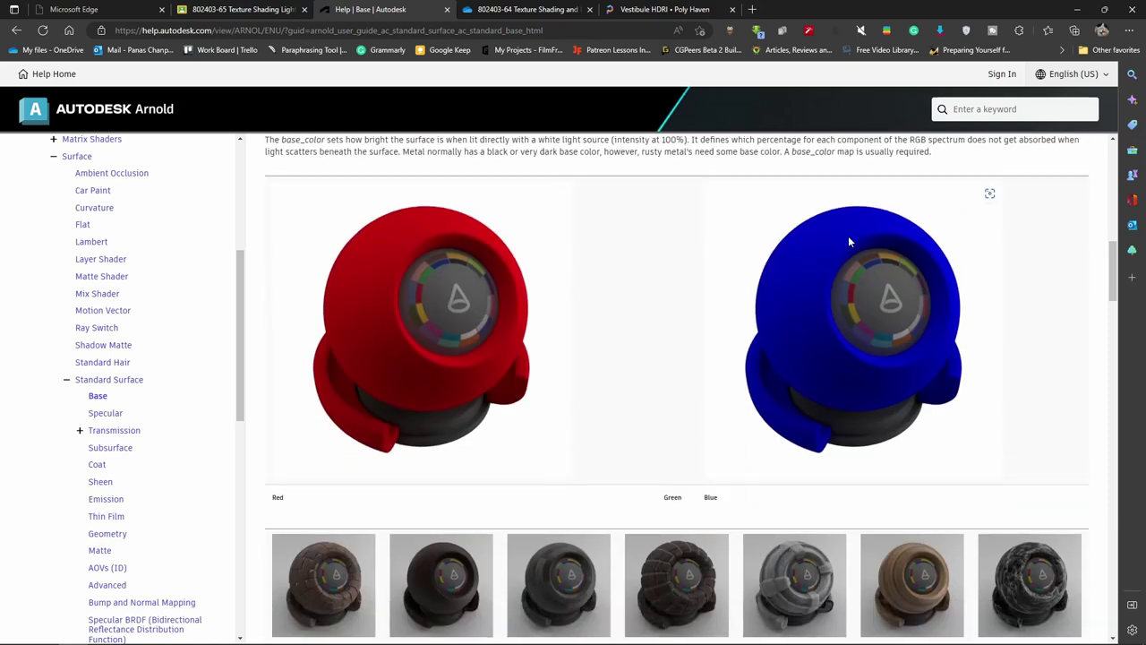
pyautogui.scroll(-2, 463, 541)
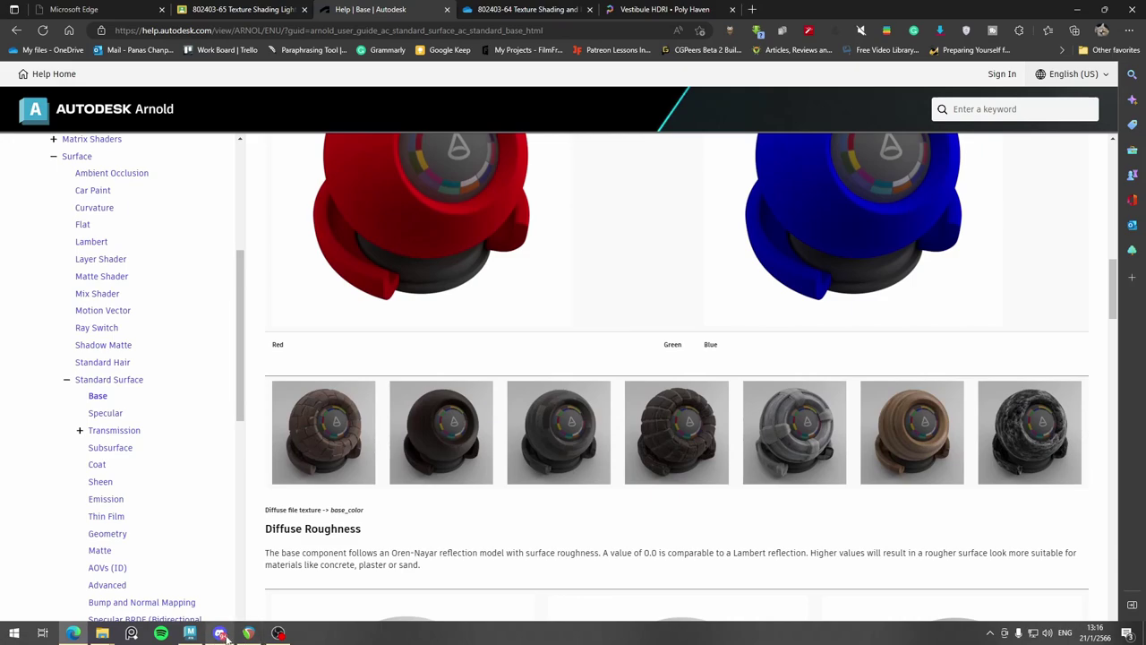
# Back in Maya, set base Weight to 0.000 and try red, yellow, green, cyan and blue base colours
pyautogui.click(189, 633)
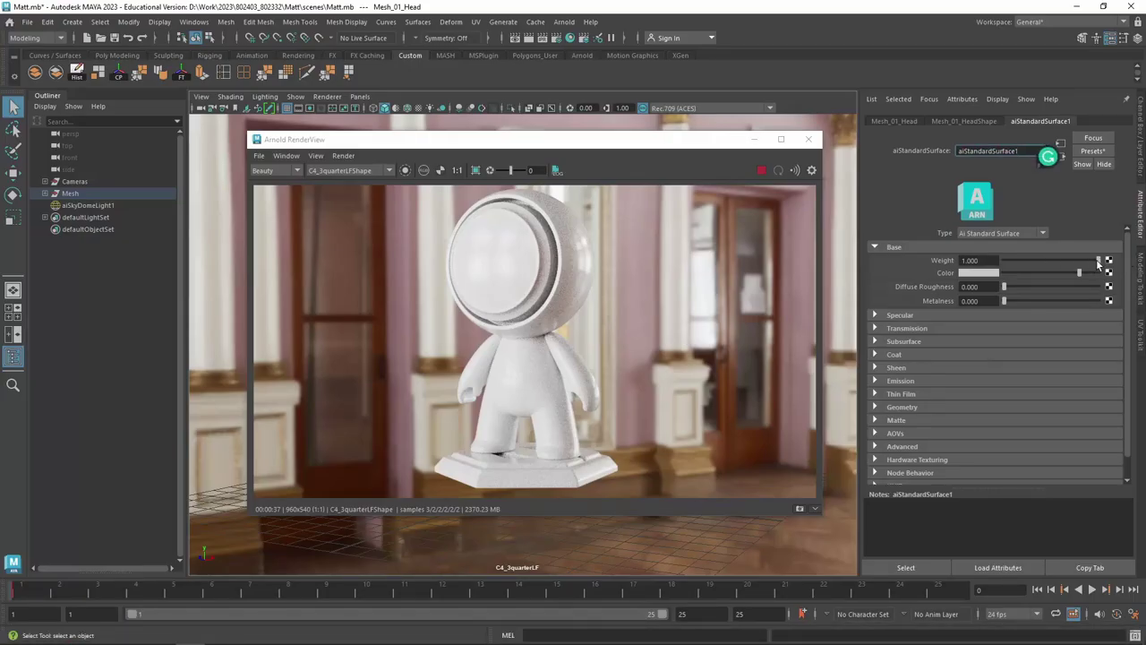
pyautogui.moveTo(1099, 260)
pyautogui.mouseDown()
pyautogui.moveTo(955, 265)
pyautogui.moveTo(1128, 281)
pyautogui.mouseUp()
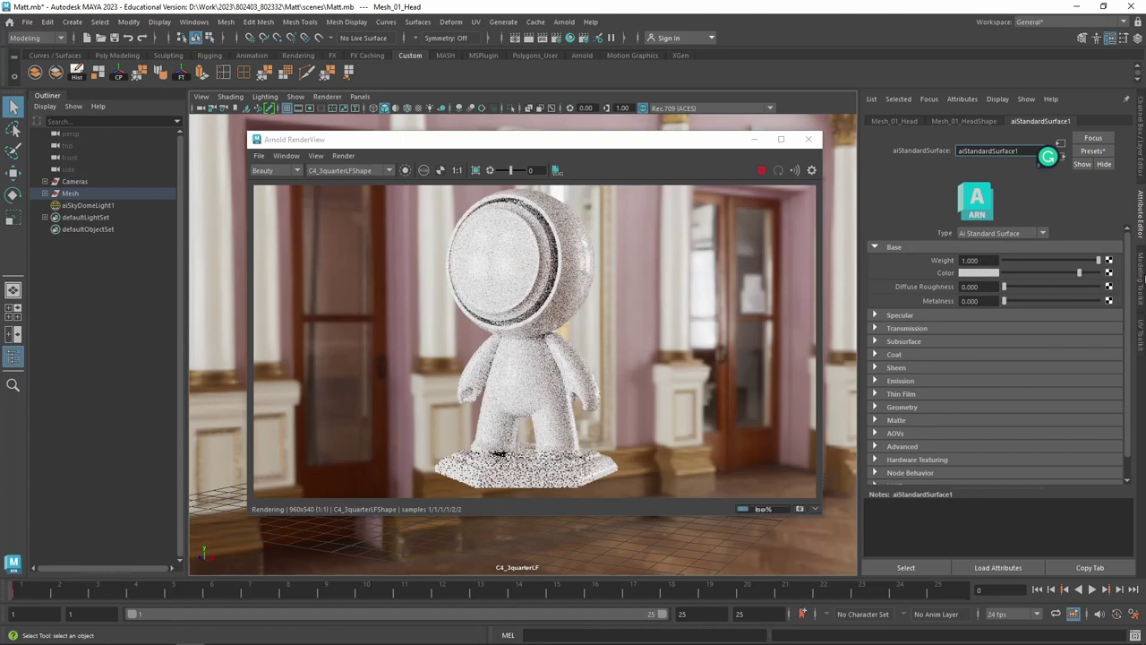
pyautogui.click(962, 273)
pyautogui.click(930, 242)
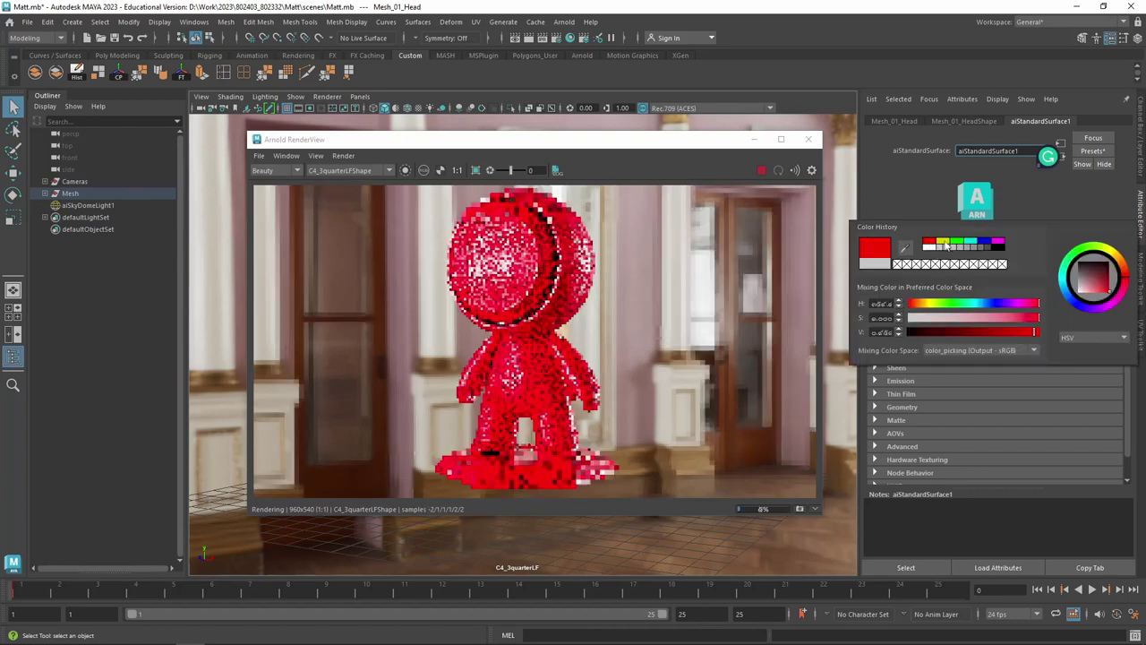
pyautogui.click(943, 242)
pyautogui.click(957, 241)
pyautogui.click(971, 242)
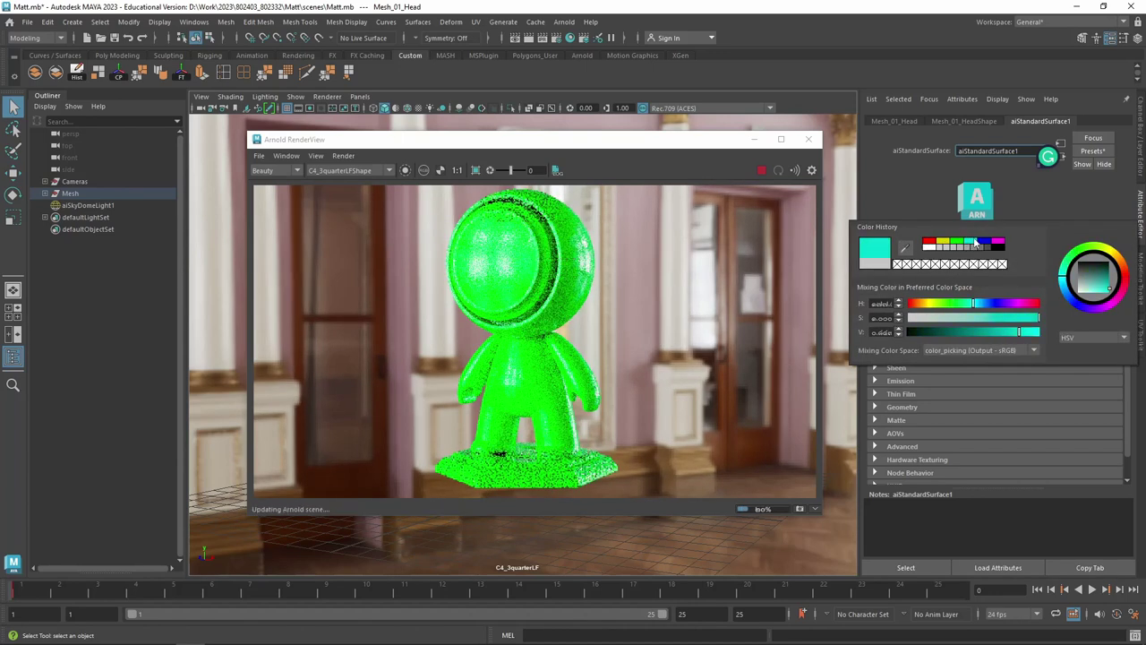
pyautogui.click(985, 242)
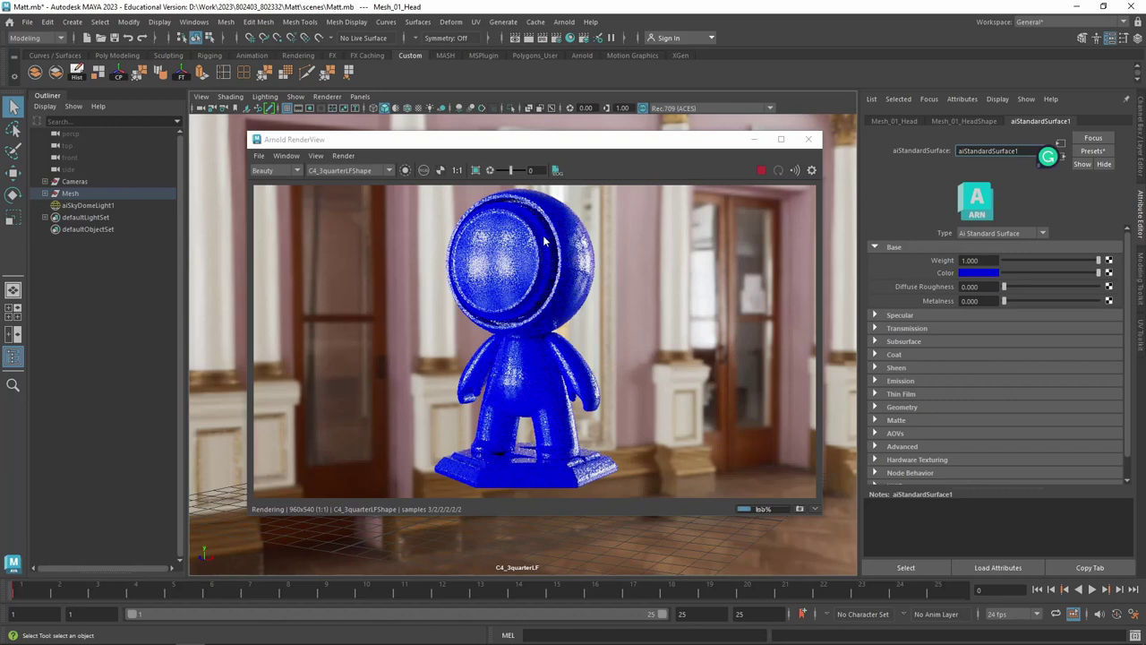
# Set the base colour back to red and bring up Create Render Node for its map
pyautogui.click(991, 273)
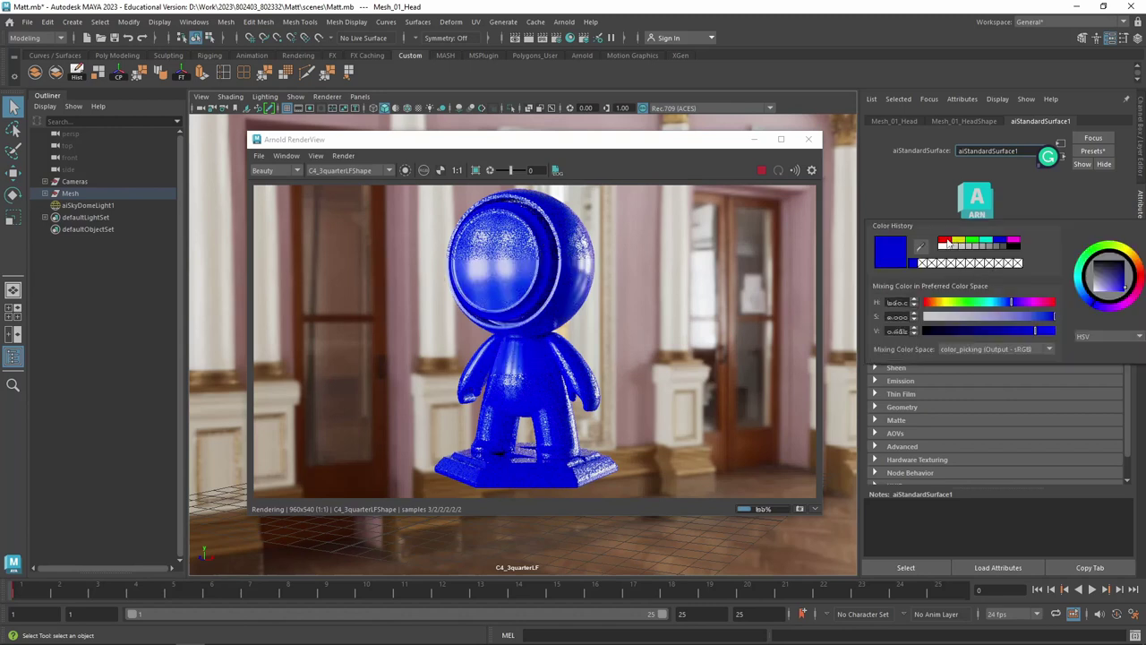
pyautogui.click(943, 242)
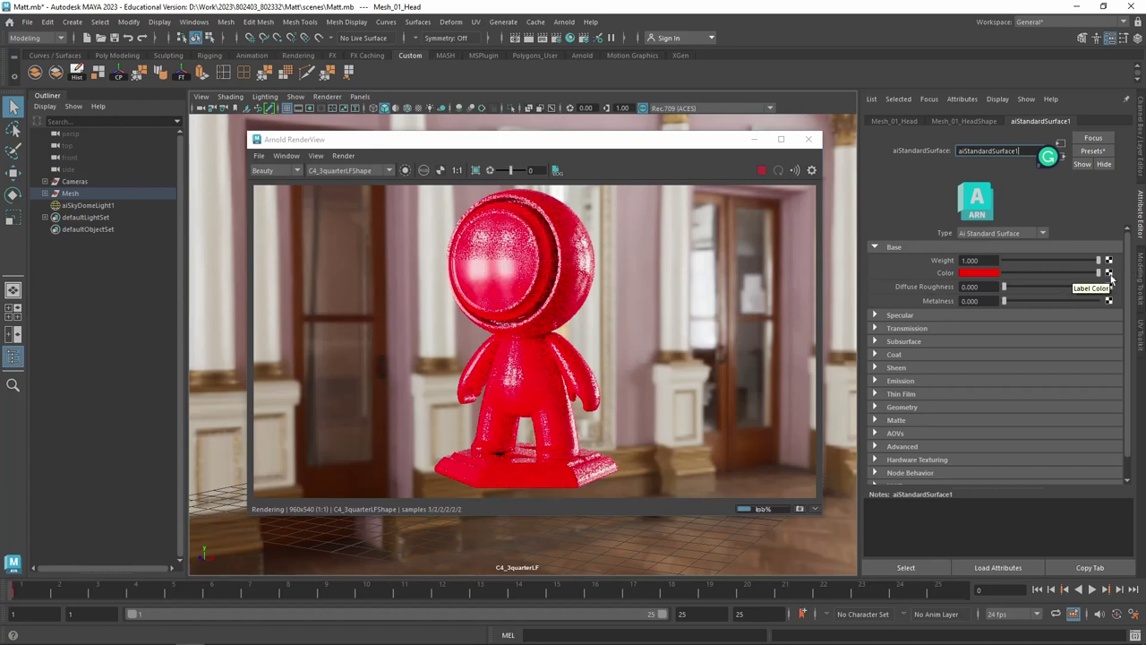
pyautogui.click(1108, 272)
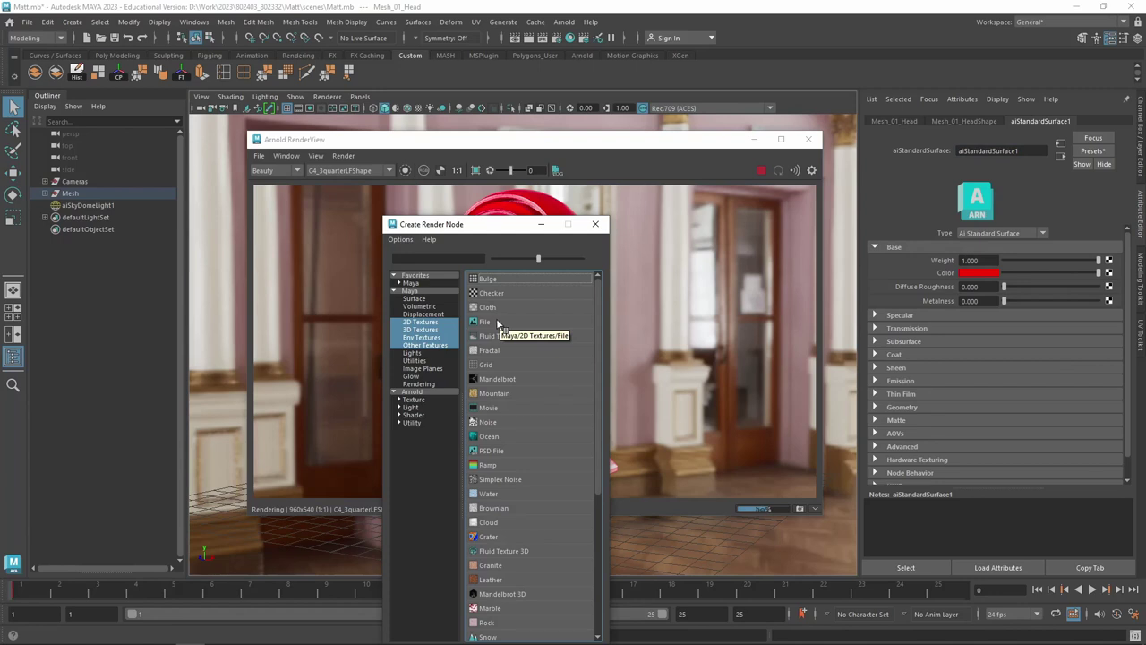
# Feed the base colour from a ramp1 texture with the Rainbow preset, then reselect the head's aiStandardSurface1
pyautogui.moveTo(498, 319)
pyautogui.mouseDown(button='middle')
pyautogui.moveTo(507, 301)
pyautogui.moveTo(536, 289)
pyautogui.moveTo(492, 474)
pyautogui.mouseUp(button='middle')
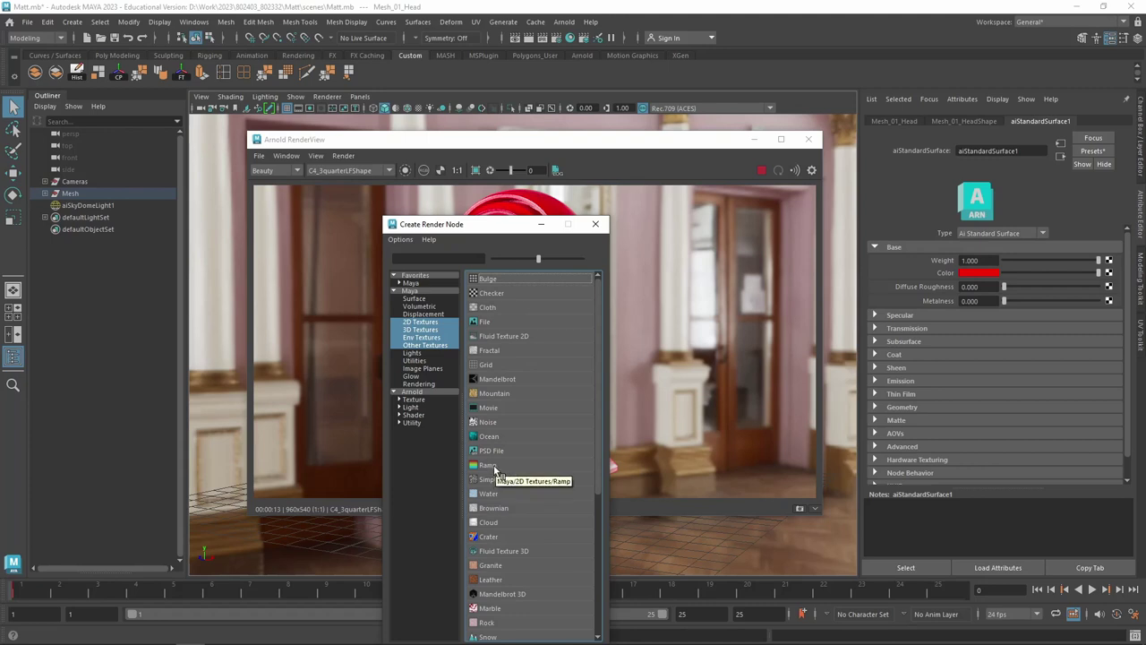
pyautogui.click(494, 466)
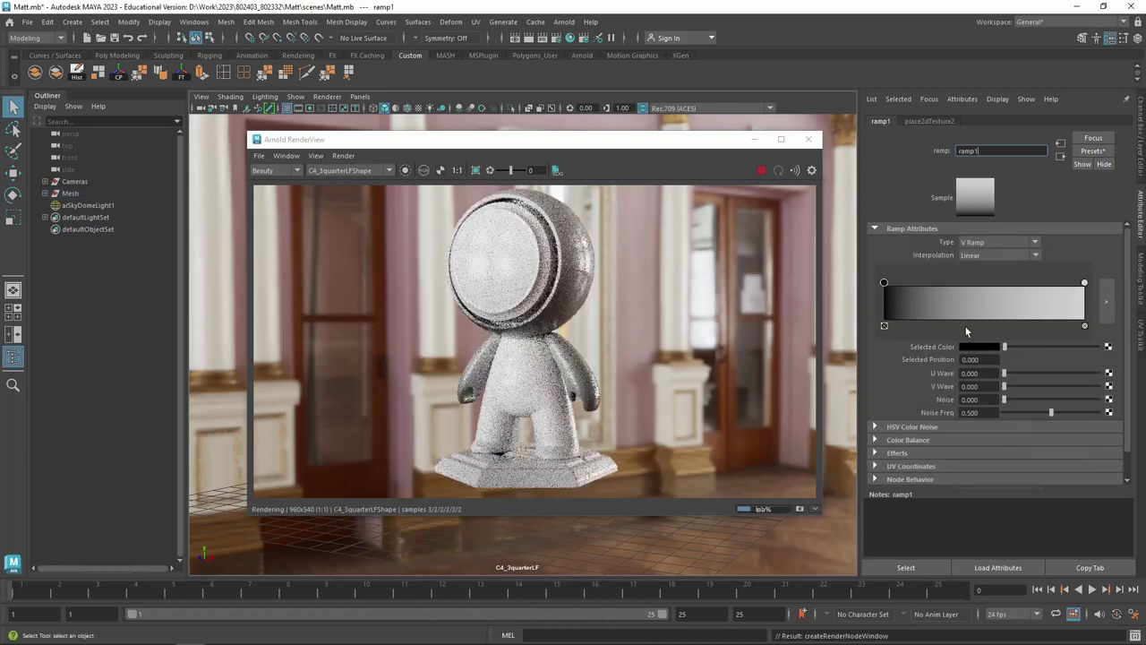
pyautogui.click(1084, 154)
pyautogui.moveTo(1065, 200)
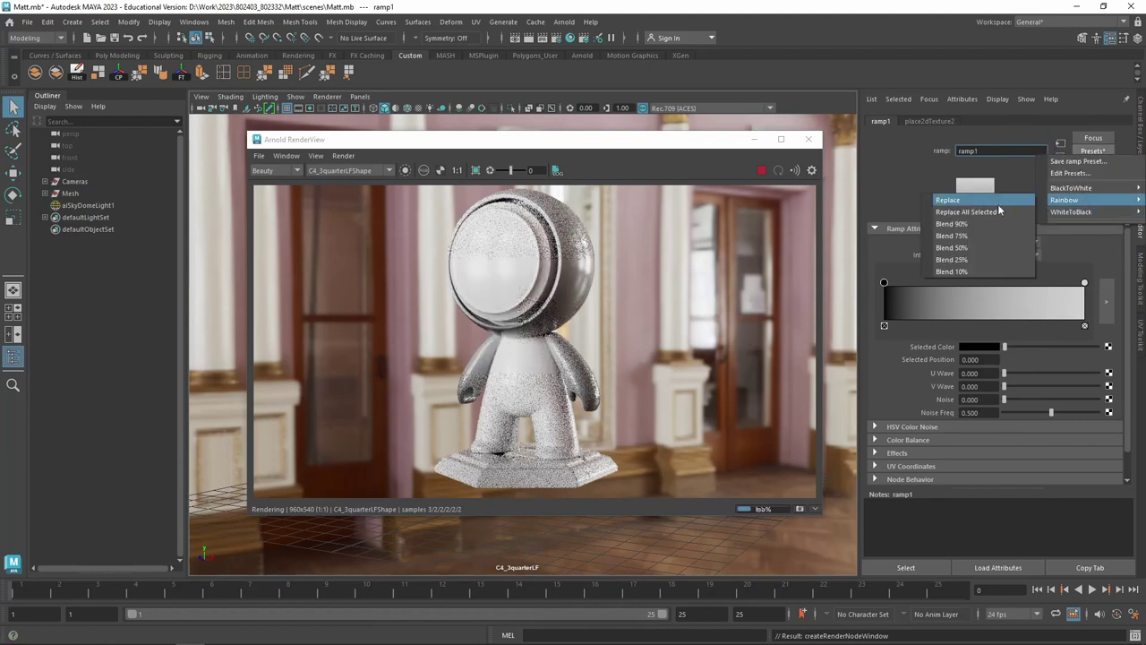
pyautogui.click(985, 202)
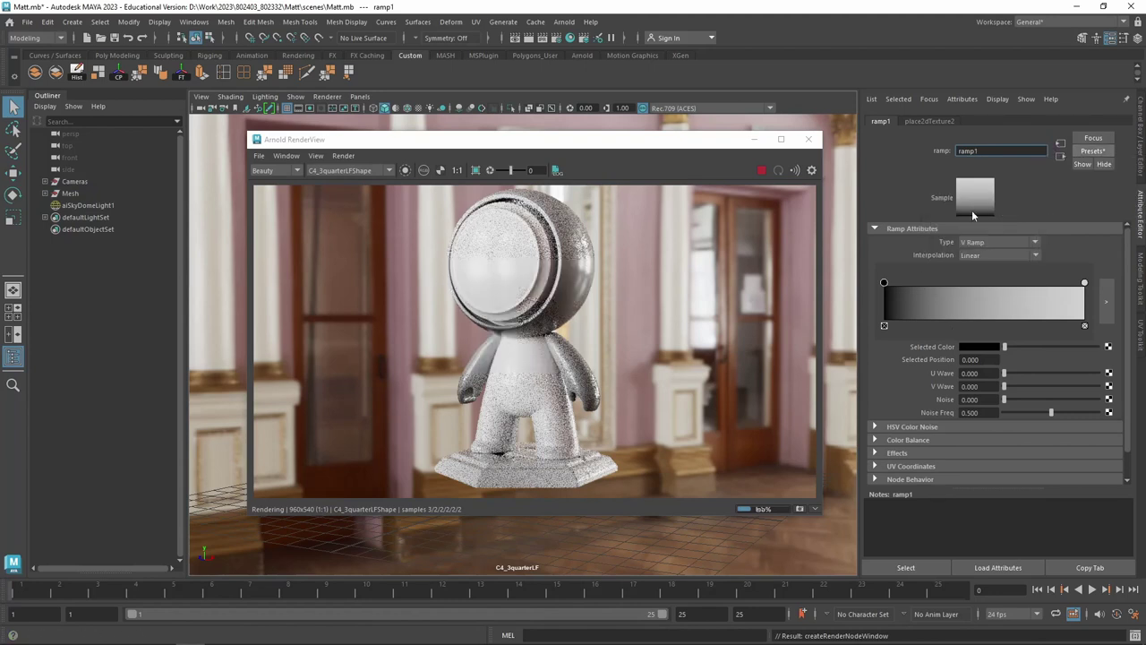
pyautogui.click(570, 224)
pyautogui.click(980, 120)
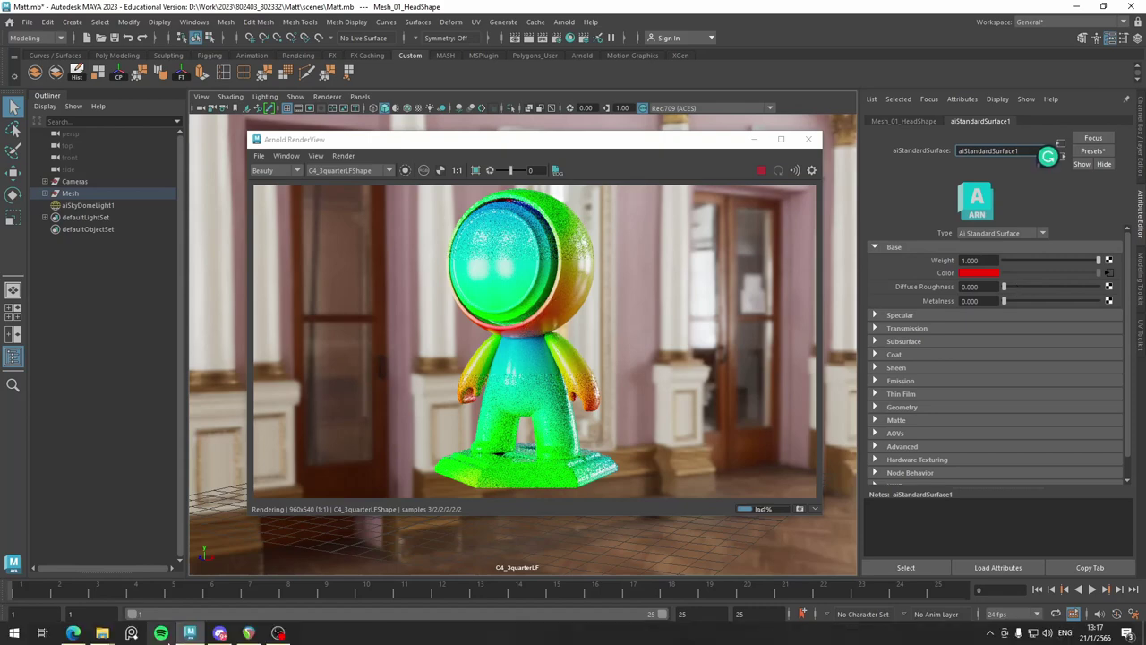
# Bring up Edge's Standard Surface Base help page at the Diffuse Roughness 0, 0.5 and 1 samples
pyautogui.click(76, 633)
pyautogui.scroll(-2, 576, 446)
pyautogui.moveTo(678, 488)
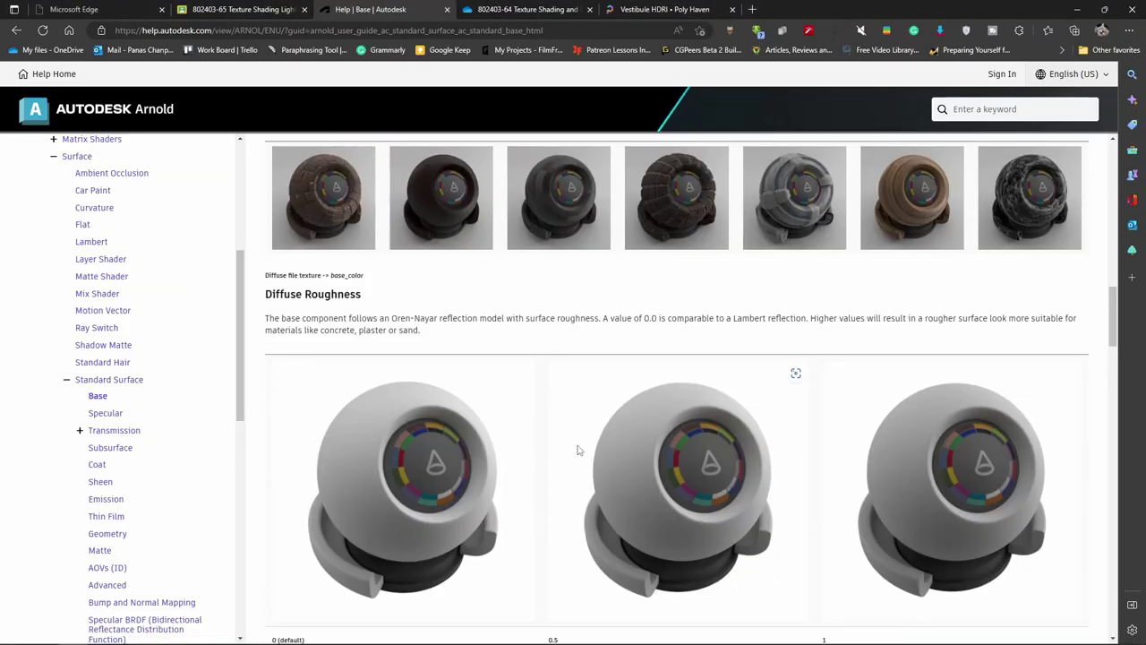
pyautogui.scroll(-3, 604, 427)
pyautogui.scroll(2, 604, 427)
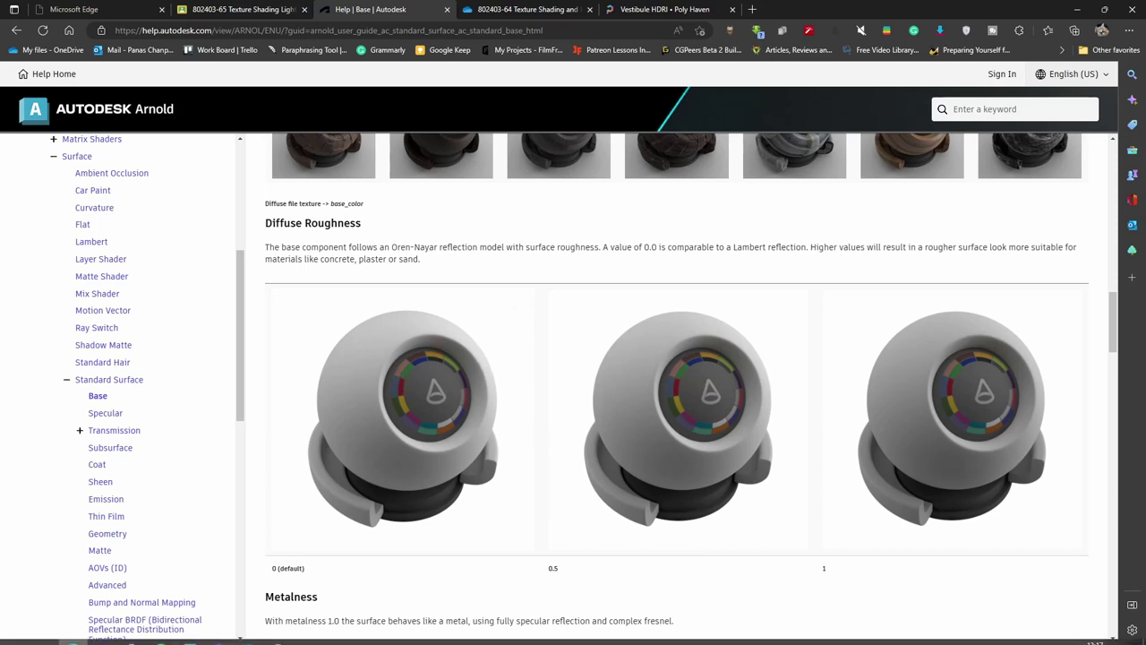
# Back in Maya, try Diffuse Roughness at 1 in the render, then reset it to 0
pyautogui.click(190, 633)
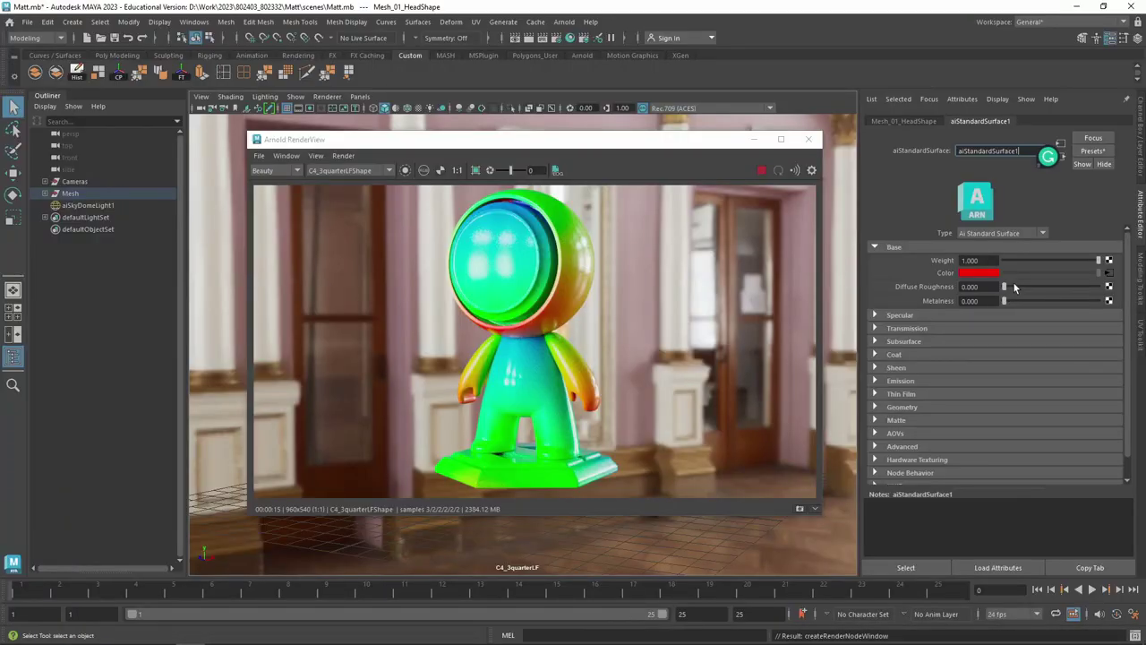
pyautogui.moveTo(1005, 288); pyautogui.dragTo(1103, 288)
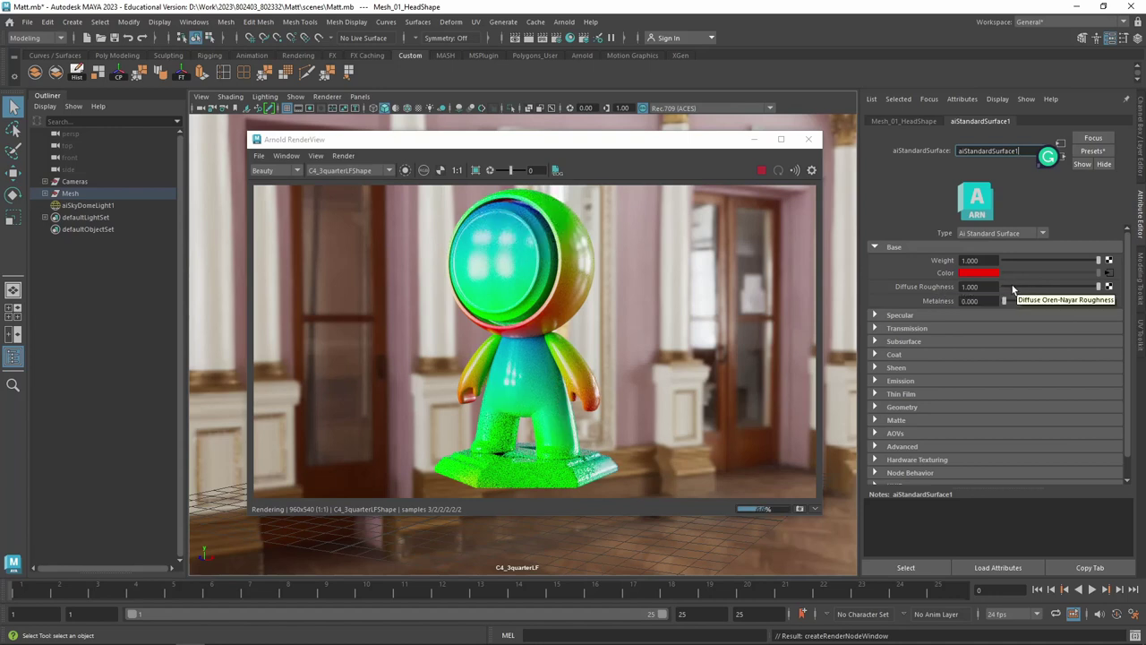
pyautogui.click(1014, 289)
pyautogui.moveTo(1014, 288); pyautogui.dragTo(998, 288)
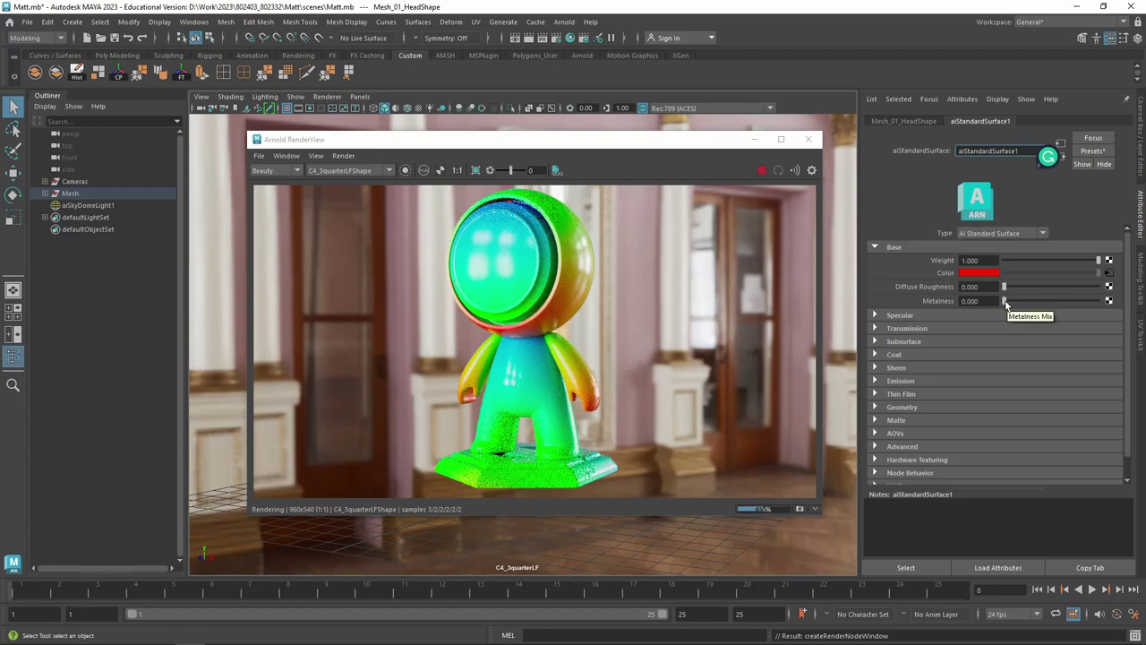
# Make the head fully metallic with Metalness 1, then set Metalness back to 0
pyautogui.moveTo(1004, 301); pyautogui.dragTo(1102, 301)
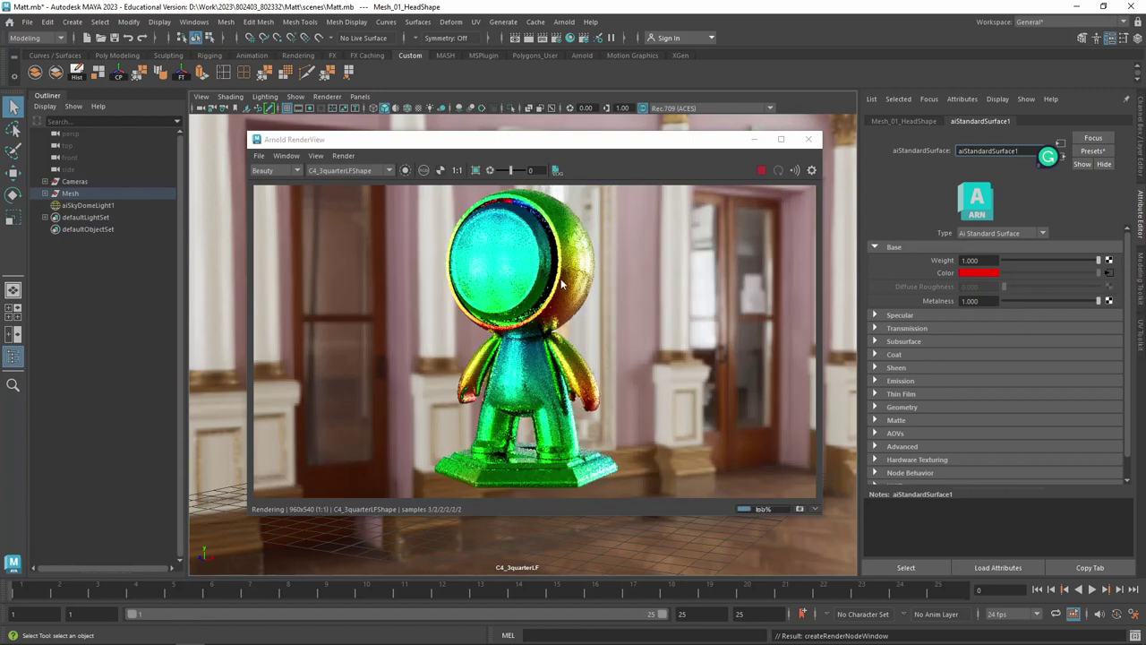
pyautogui.scroll(4, 591, 308)
pyautogui.scroll(5, 577, 283)
pyautogui.scroll(-2, 578, 281)
pyautogui.scroll(-4, 552, 275)
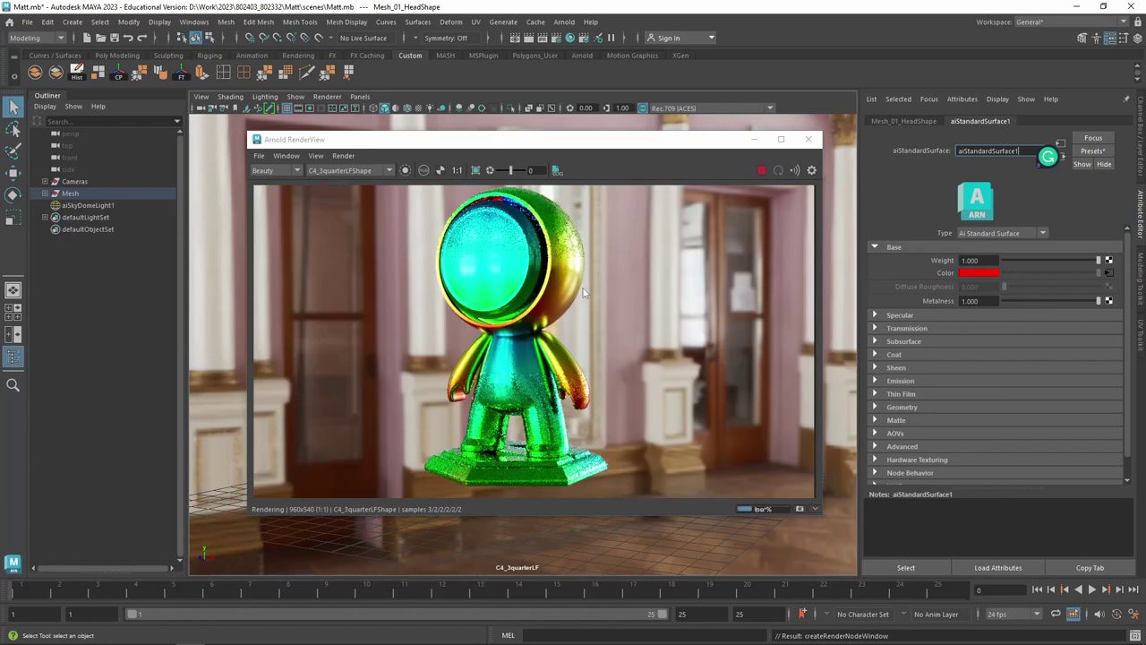
pyautogui.scroll(4, 537, 271)
pyautogui.scroll(1, 523, 265)
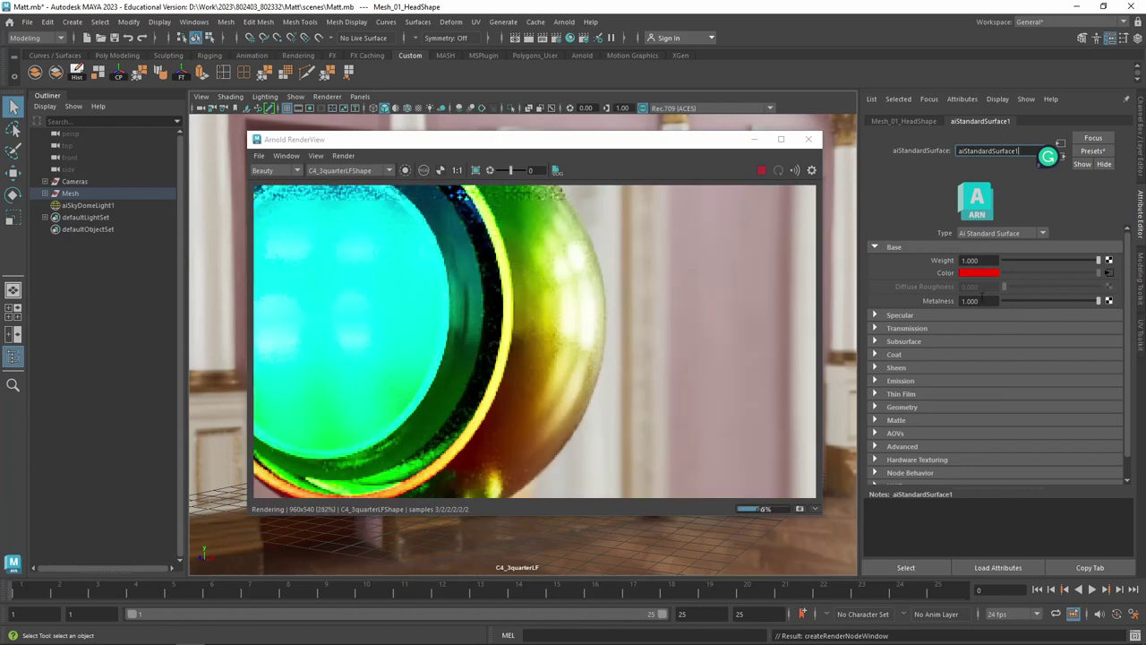
pyautogui.moveTo(1016, 299); pyautogui.dragTo(982, 302)
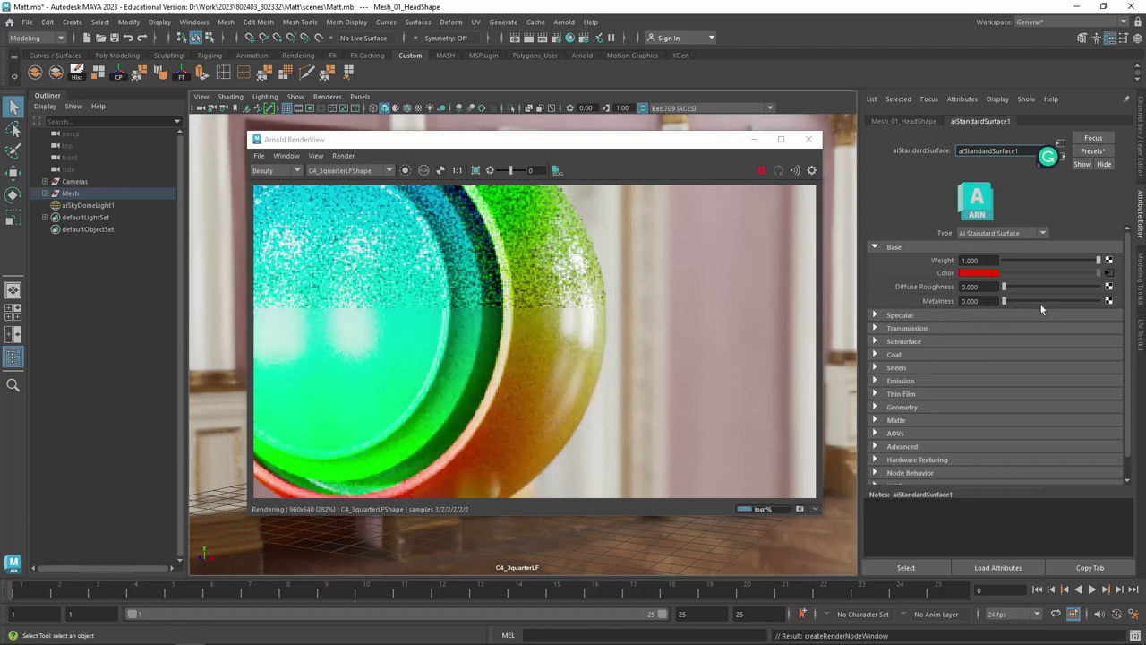
# Check the Base Color swatch's right-click options, then collapse the Base section
pyautogui.rightClick(951, 270)
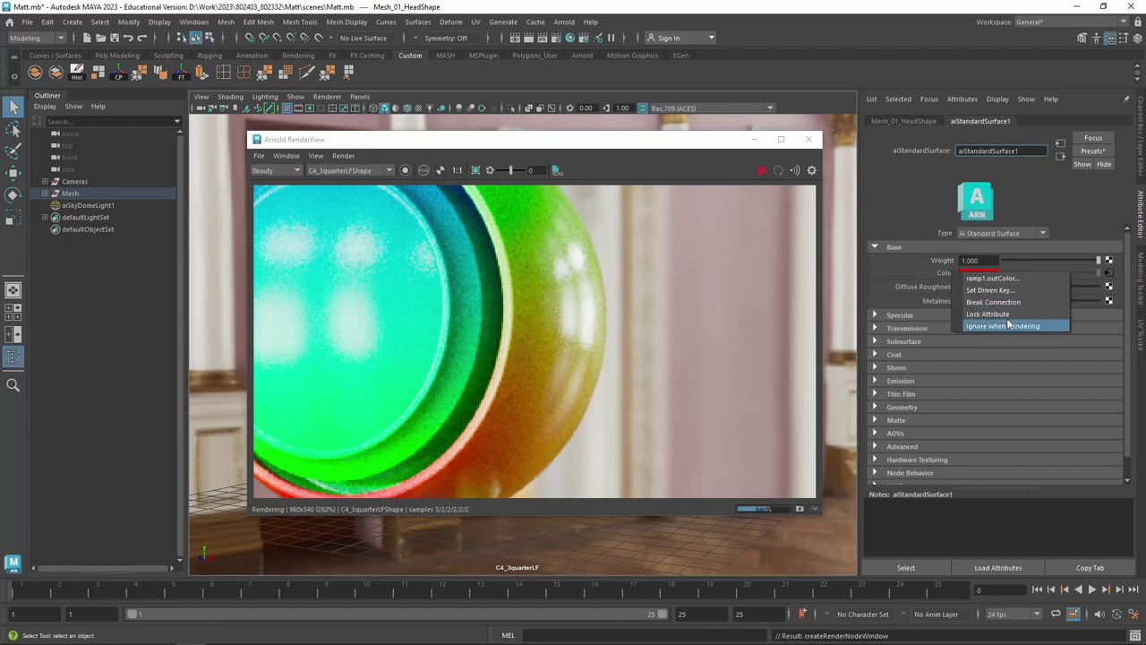
pyautogui.click(1082, 201)
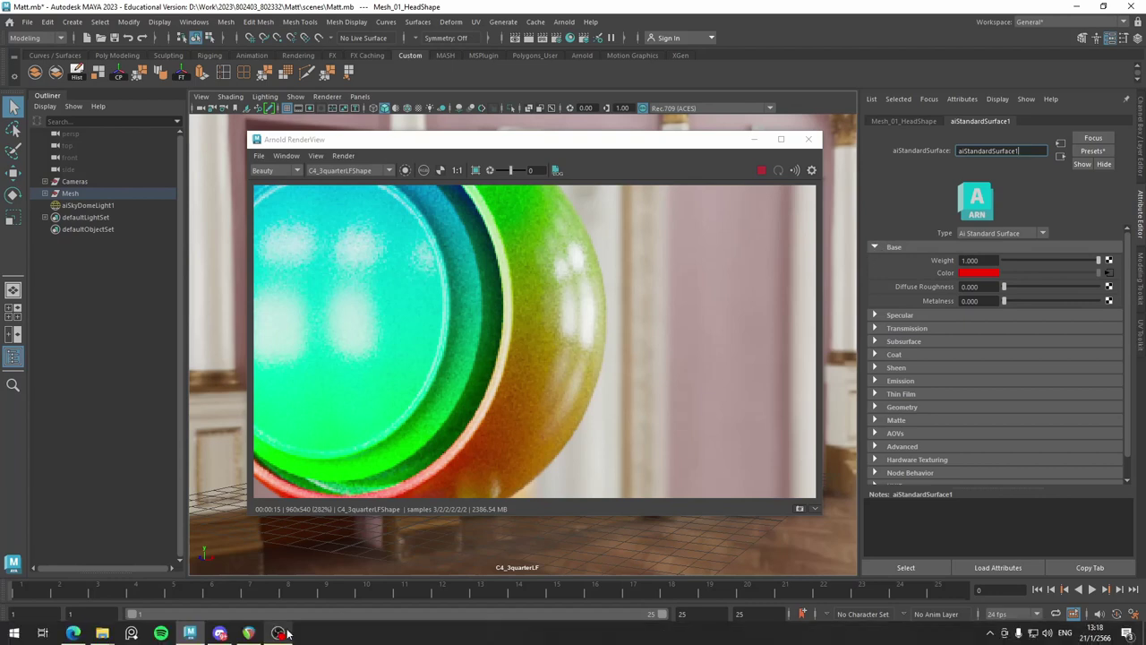
pyautogui.click(875, 248)
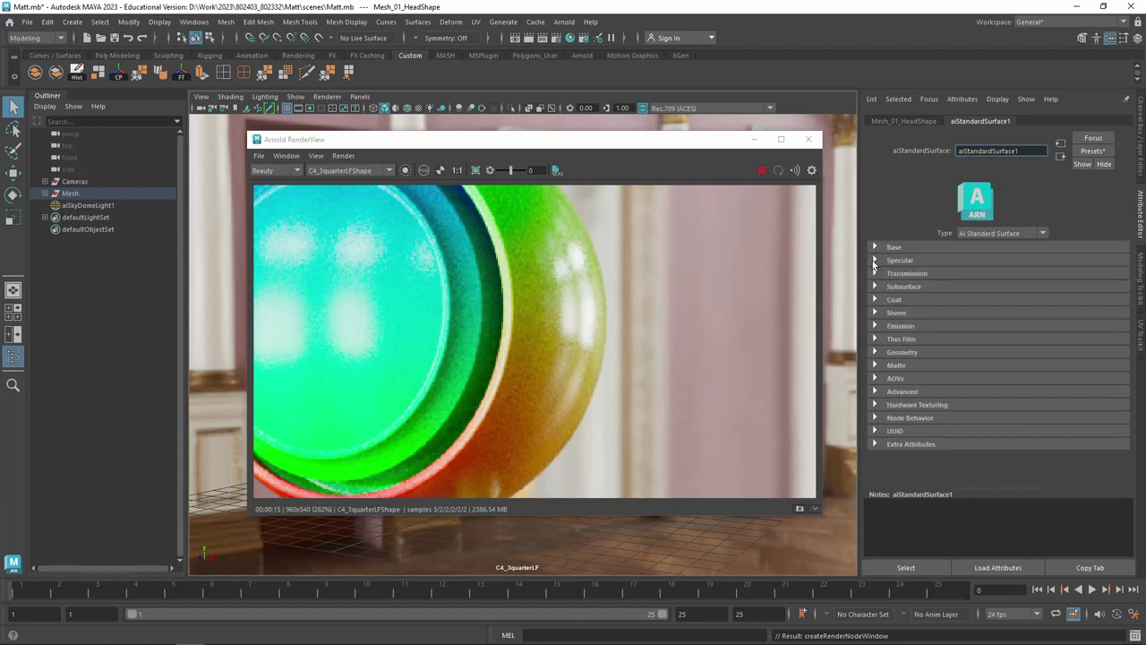
# Expand Specular and try a lower Specular Weight before restoring it to 1
pyautogui.click(876, 261)
pyautogui.scroll(-3, 562, 333)
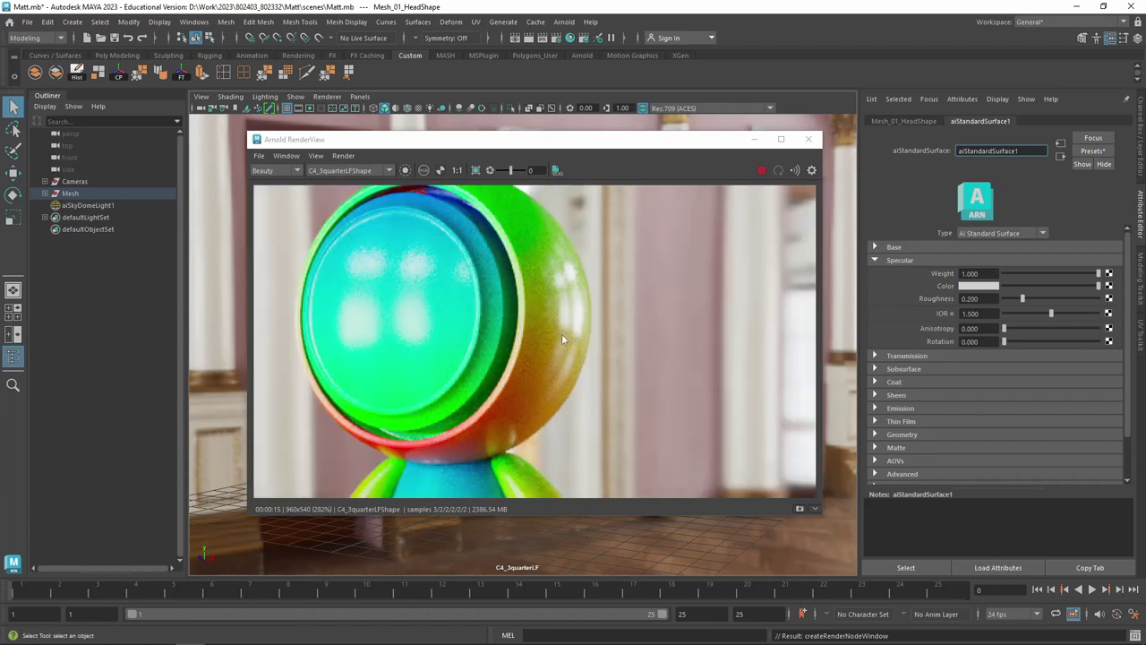
pyautogui.scroll(-2, 591, 333)
pyautogui.scroll(-2, 568, 409)
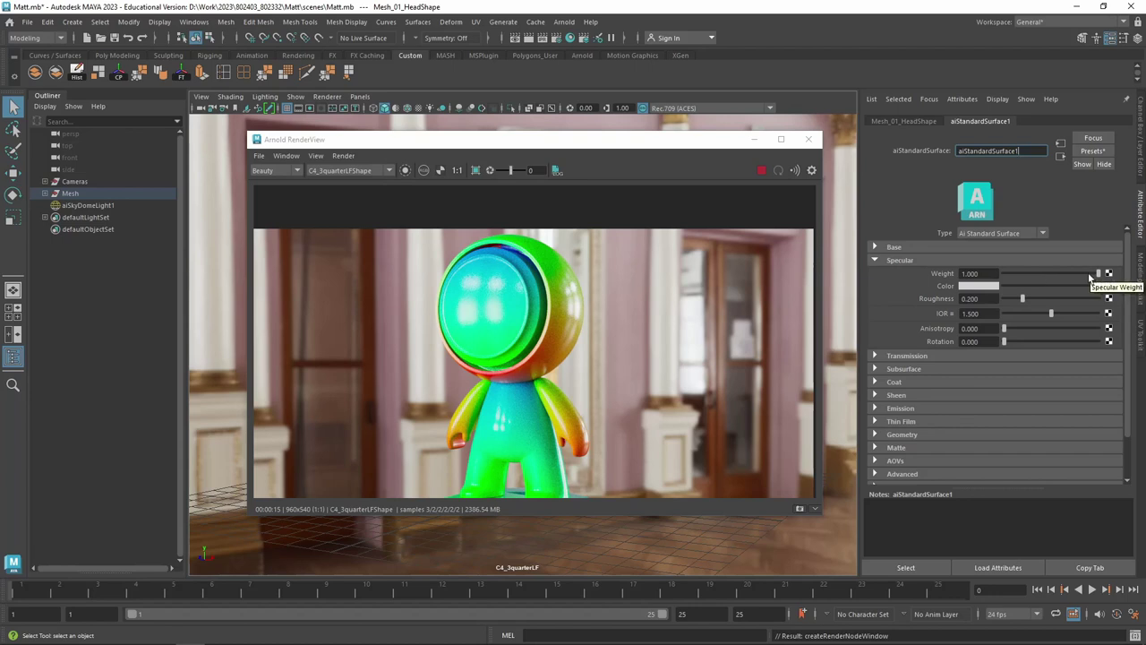
pyautogui.moveTo(1088, 278); pyautogui.dragTo(945, 261)
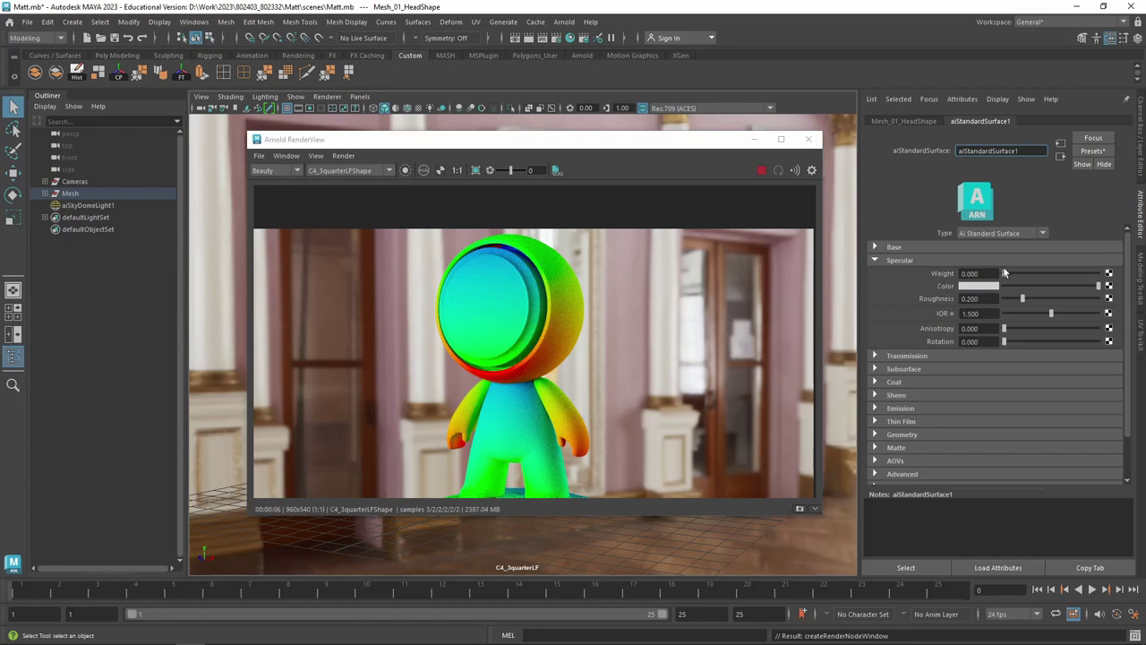
pyautogui.moveTo(1030, 274); pyautogui.dragTo(1102, 274)
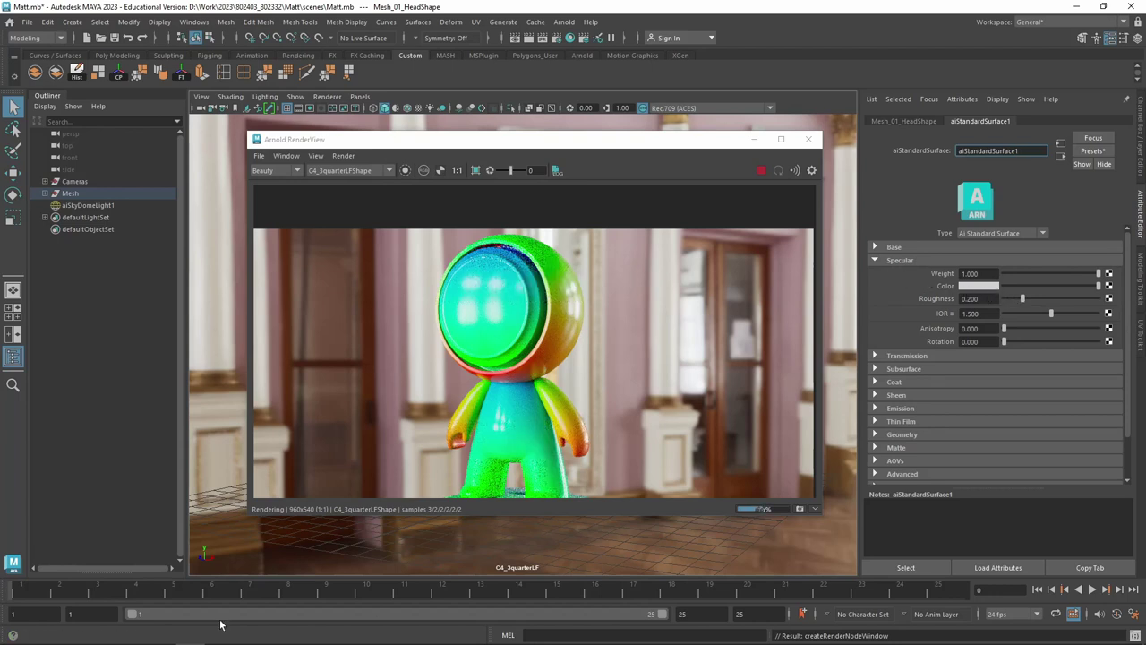
# Try a red specular colour, then set it back to light grey
pyautogui.click(978, 287)
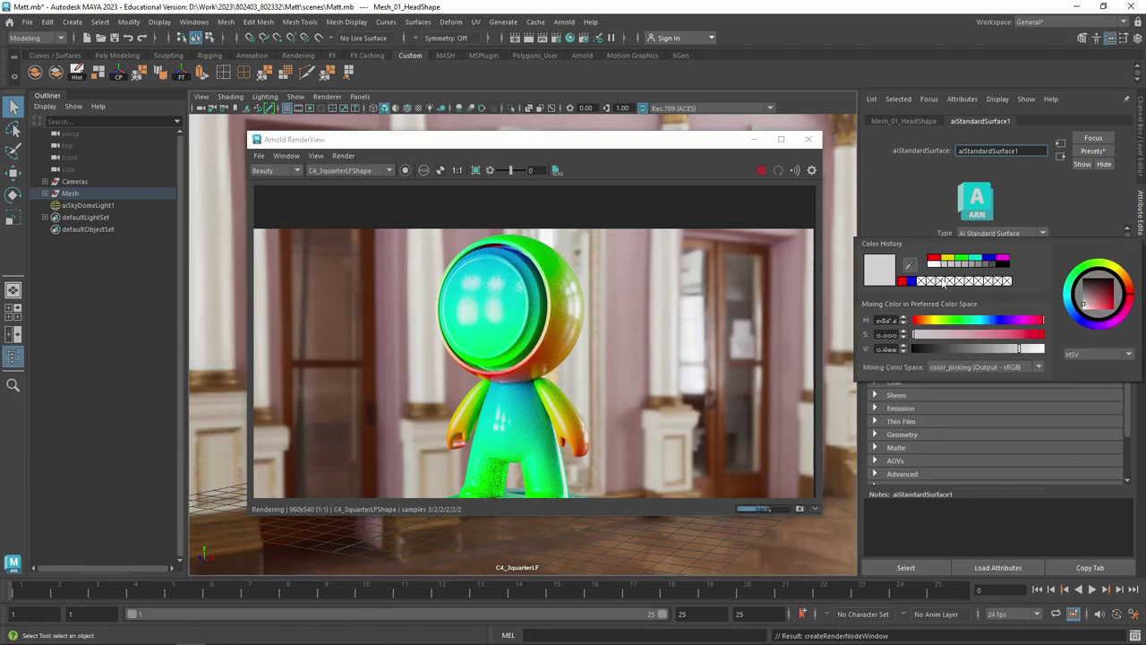
pyautogui.click(934, 259)
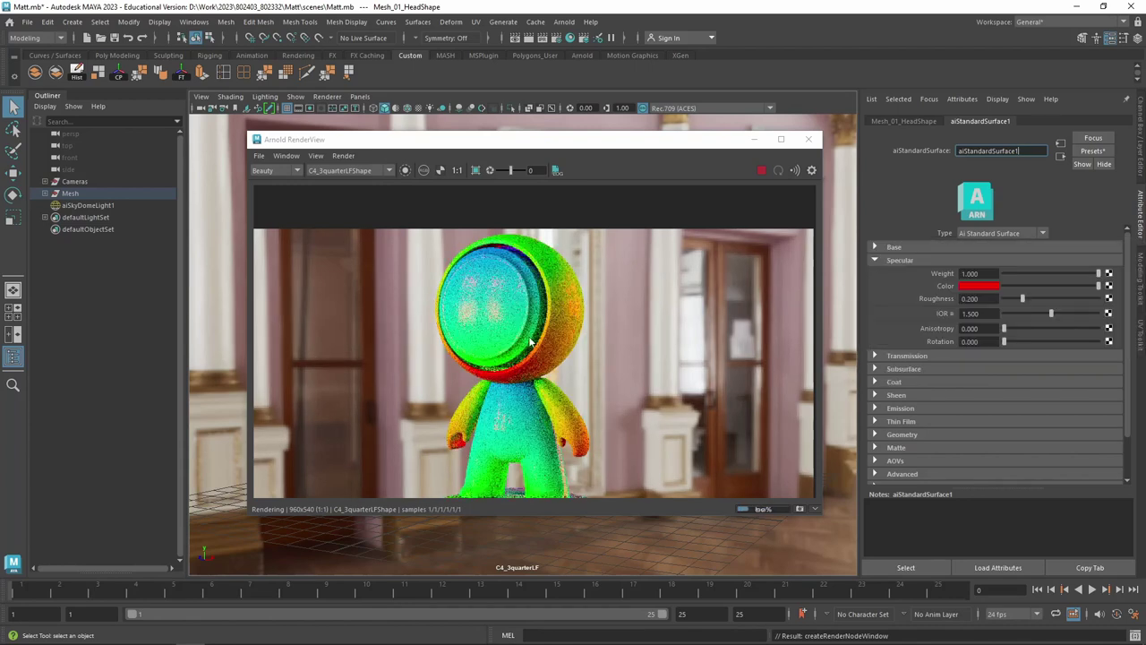
pyautogui.scroll(1, 490, 291)
pyautogui.scroll(1, 502, 336)
pyautogui.scroll(-1, 502, 337)
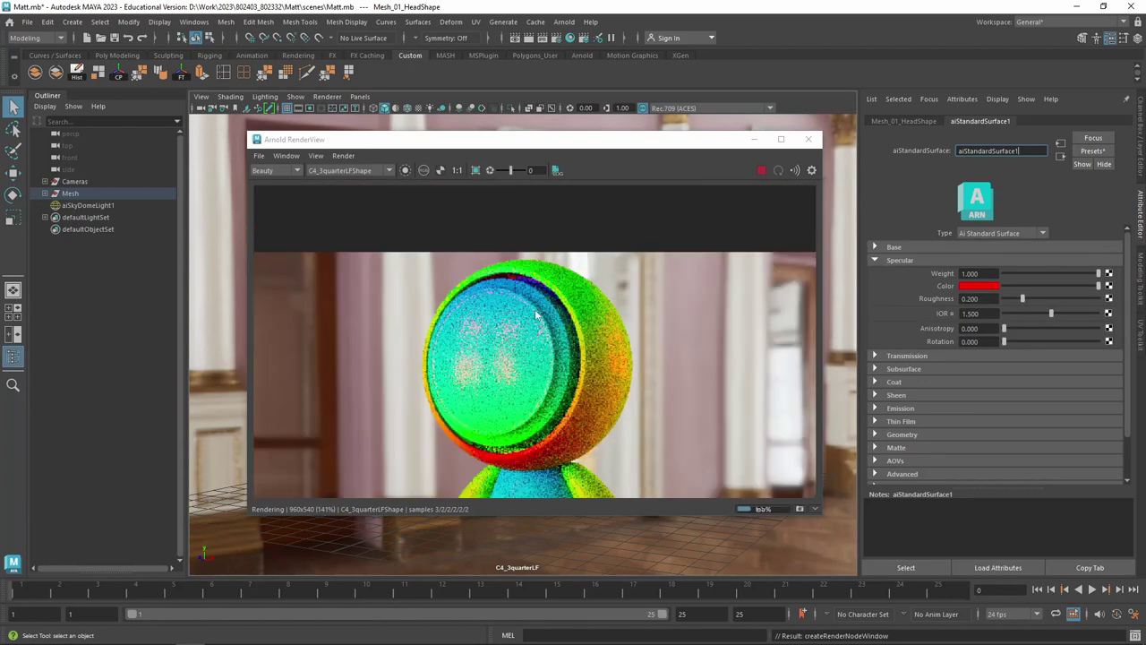
pyautogui.scroll(1, 459, 405)
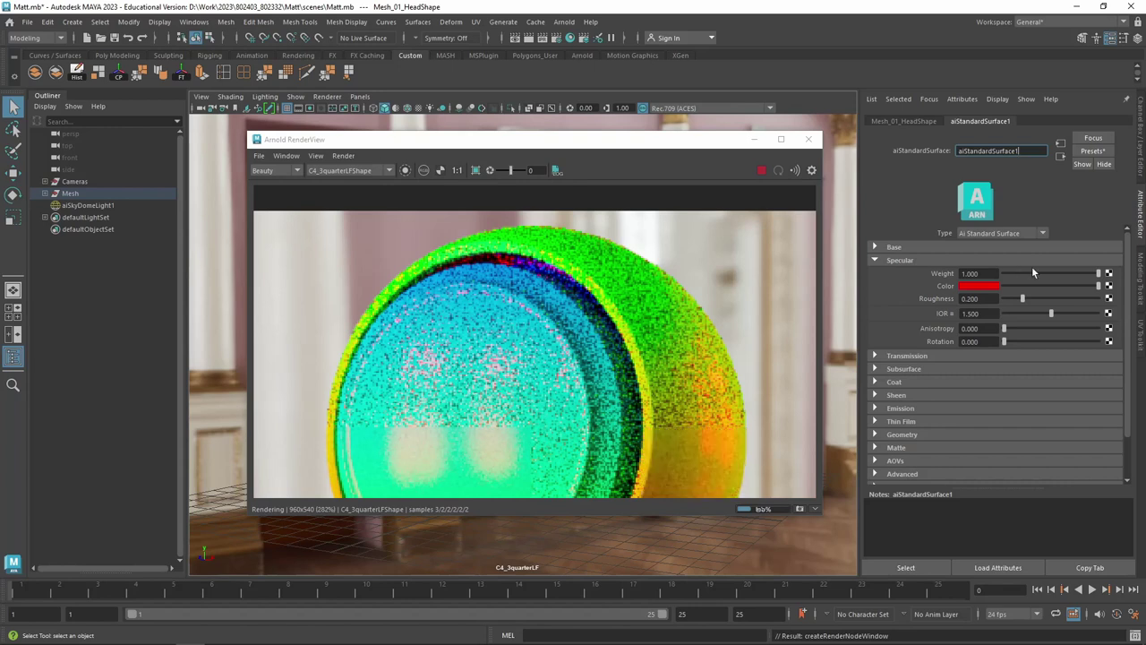
pyautogui.click(987, 287)
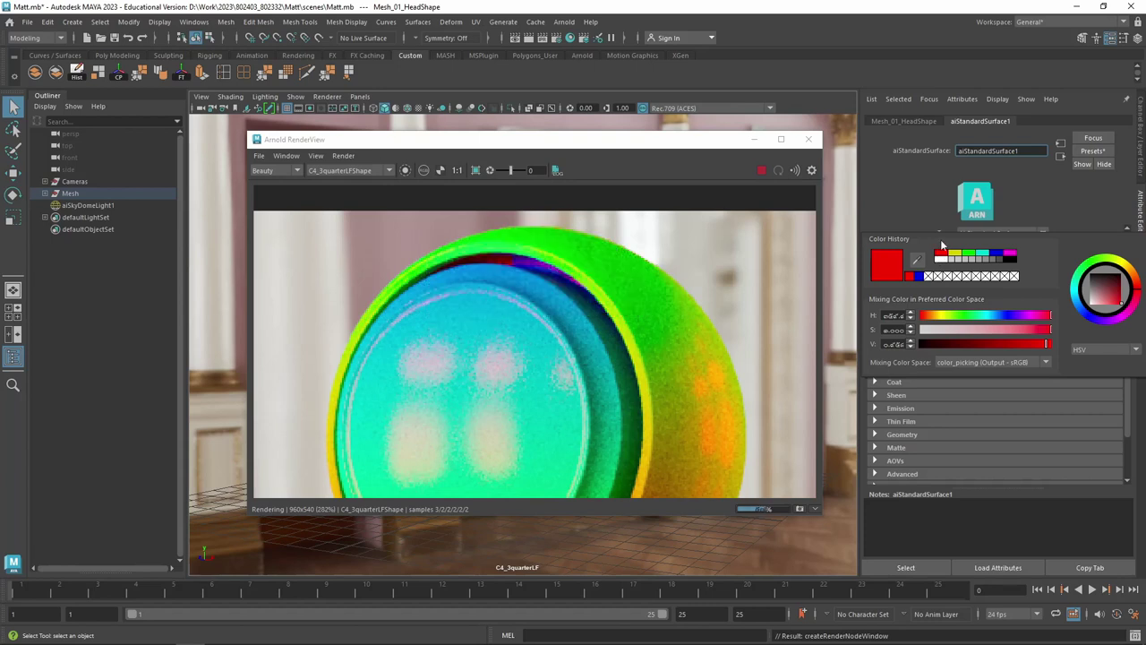
pyautogui.click(947, 261)
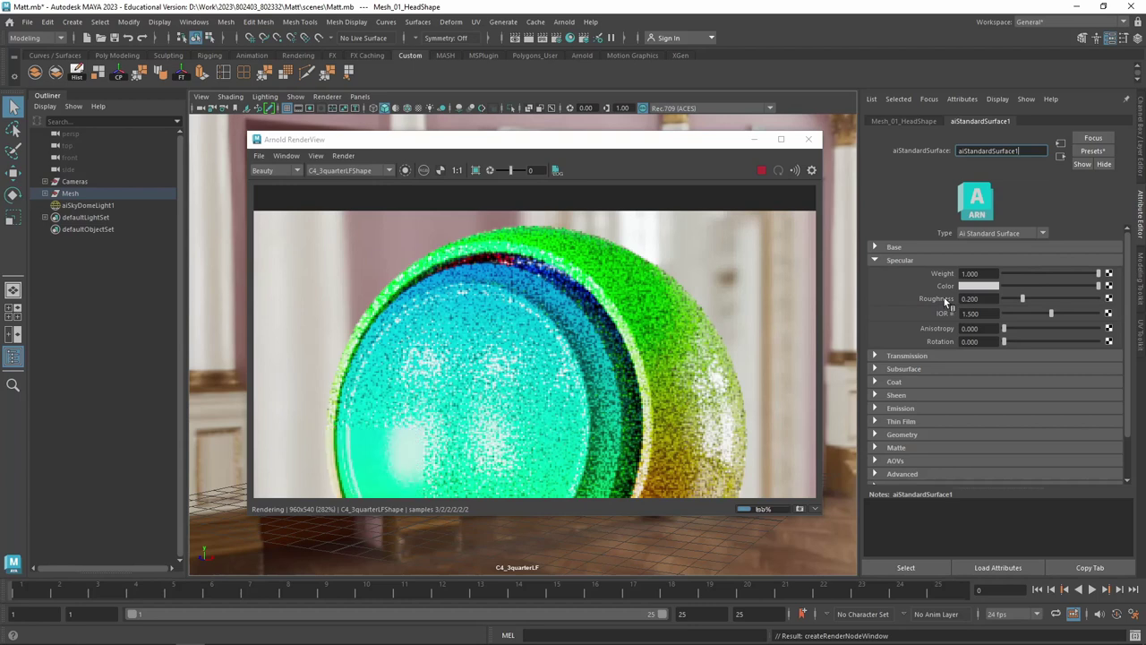
# Set Base Weight to 0 and crop the render region around the head
pyautogui.click(877, 247)
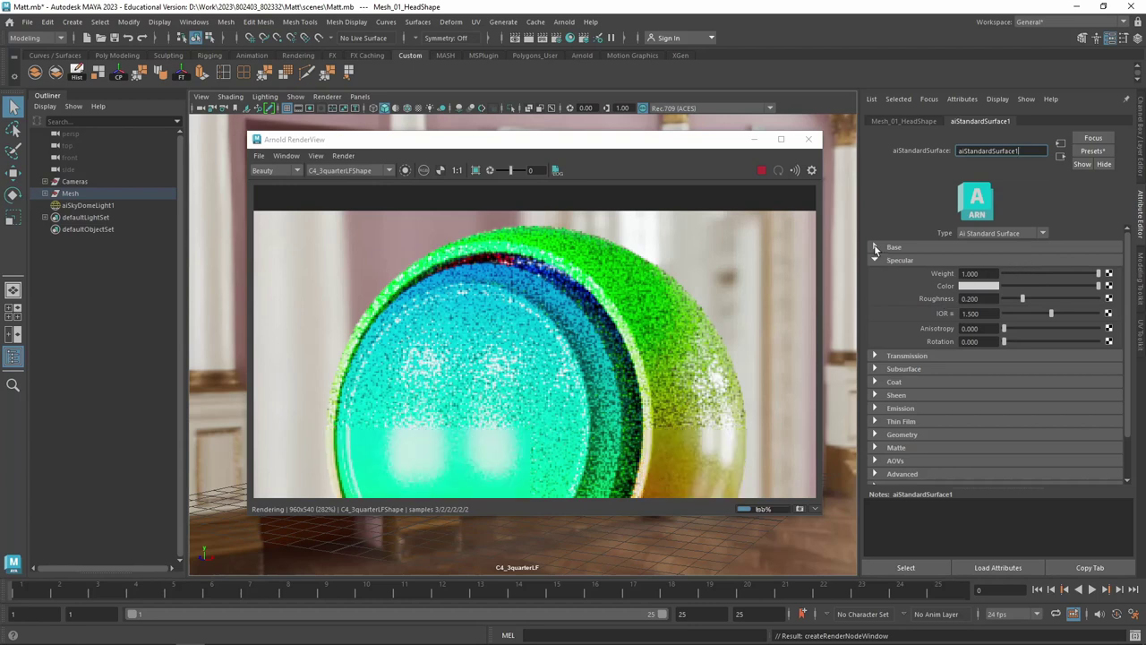
pyautogui.moveTo(1041, 261); pyautogui.dragTo(985, 262)
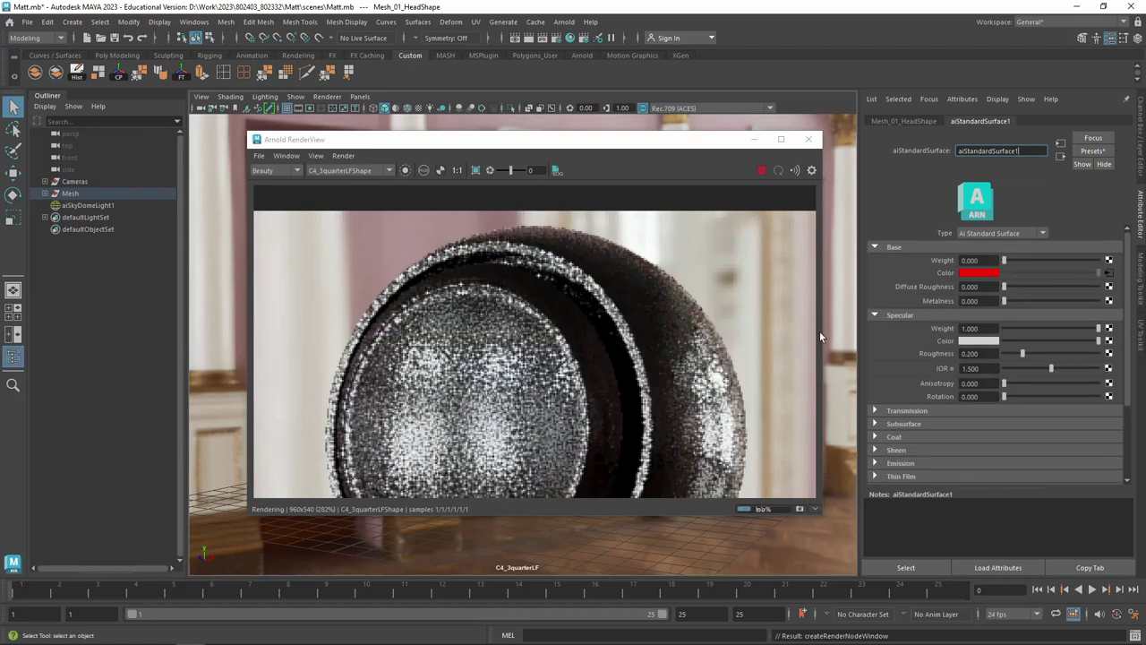
pyautogui.scroll(-2, 752, 356)
pyautogui.scroll(1, 753, 350)
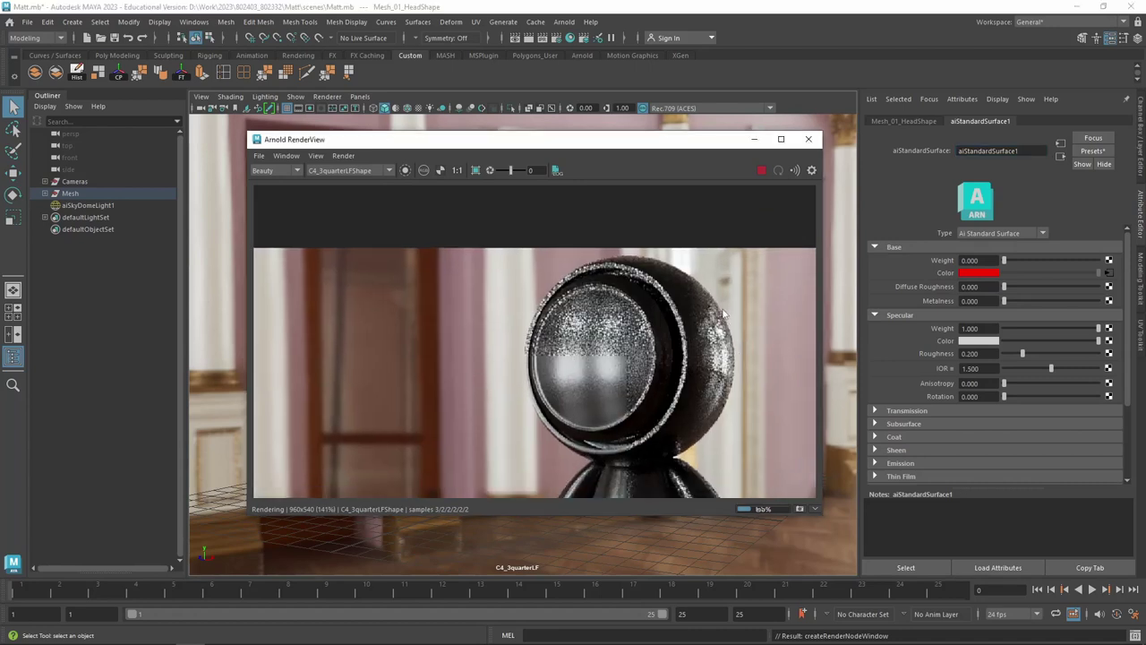
pyautogui.click(476, 170)
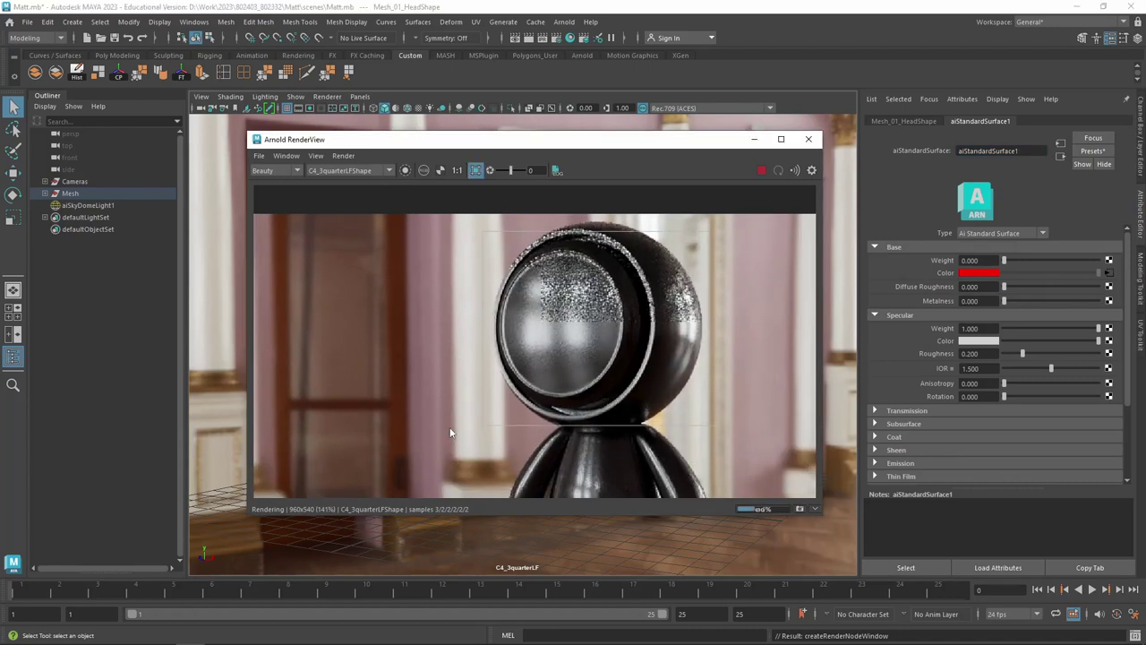
pyautogui.moveTo(443, 436); pyautogui.dragTo(725, 231)
pyautogui.scroll(2, 661, 339)
pyautogui.scroll(-1, 664, 340)
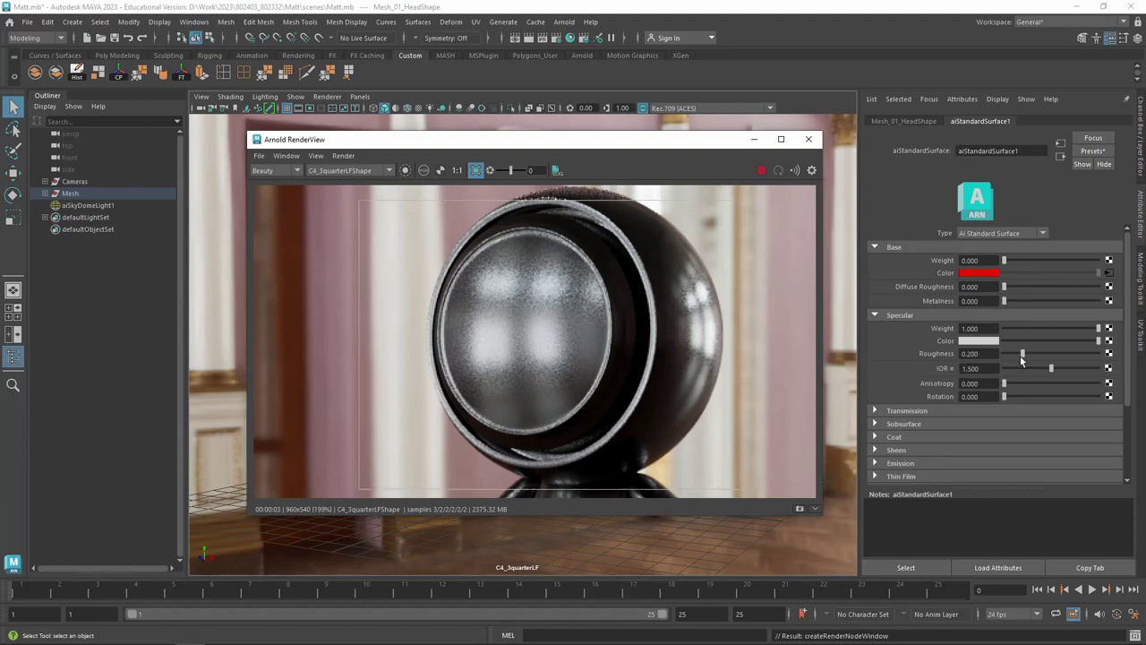
# Compare Specular Roughness from 0 to 1, ending at 0 for sharp mirror reflections
pyautogui.moveTo(1024, 354); pyautogui.dragTo(1004, 354)
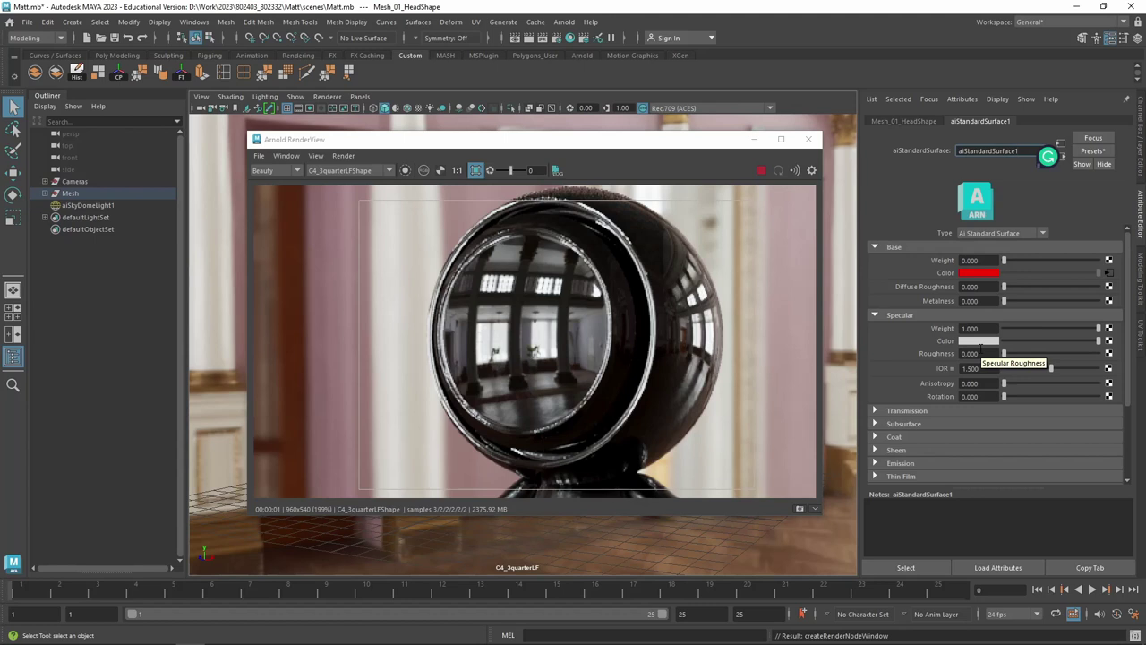
pyautogui.moveTo(1006, 354); pyautogui.dragTo(1138, 356)
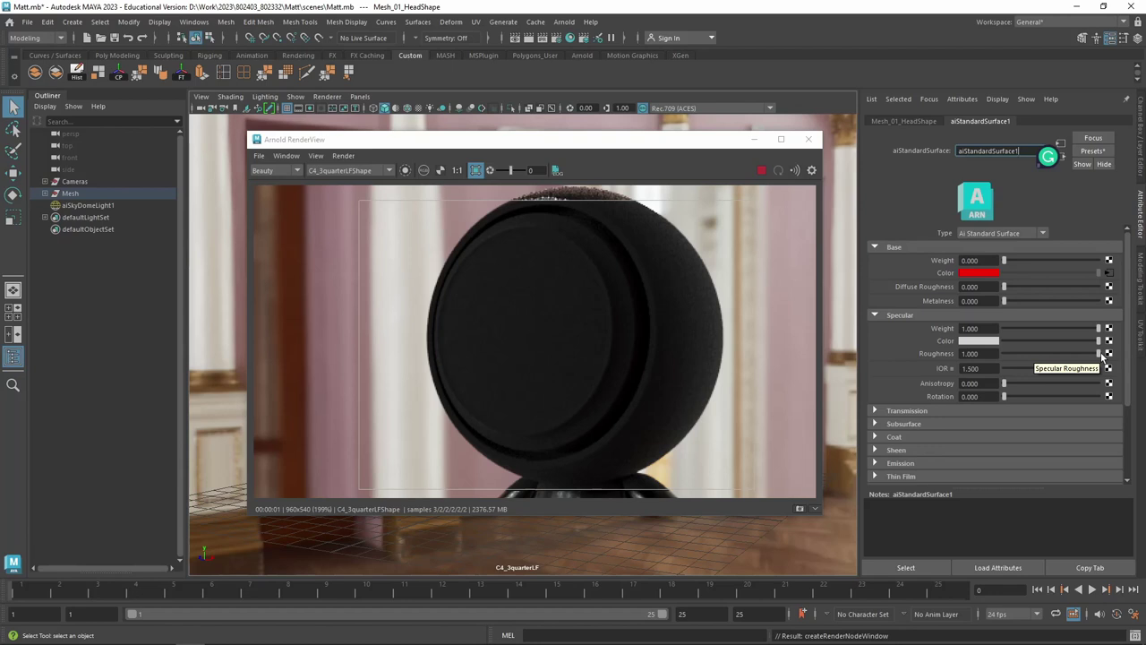
pyautogui.moveTo(1101, 355)
pyautogui.mouseDown()
pyautogui.moveTo(1038, 357)
pyautogui.moveTo(1054, 355)
pyautogui.mouseUp()
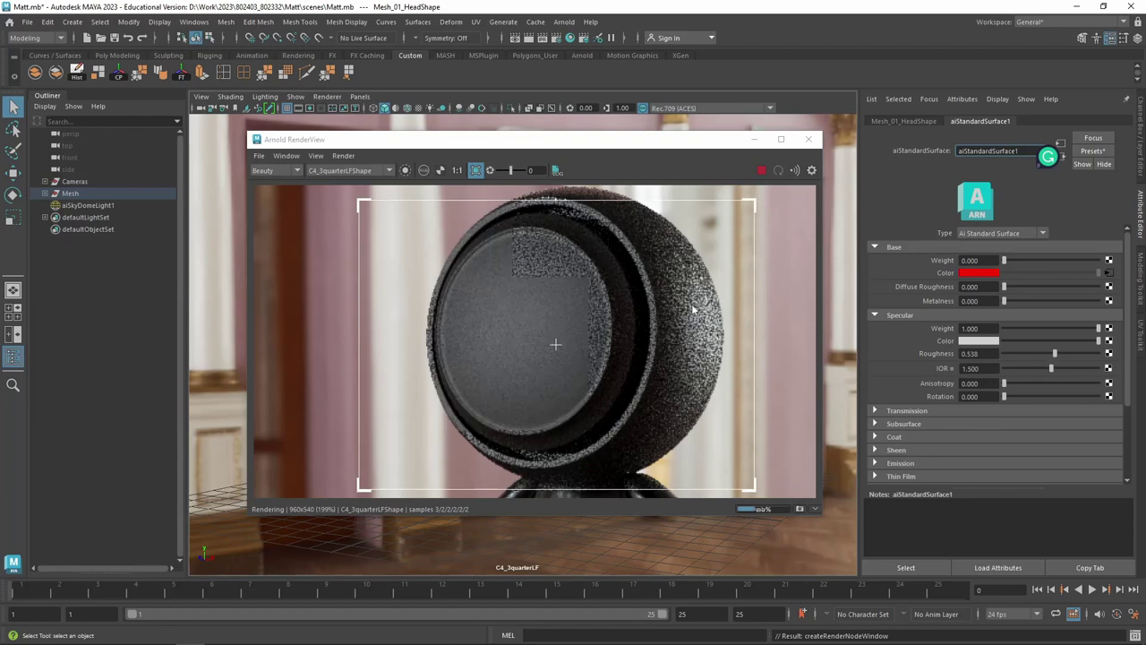
pyautogui.moveTo(1054, 354); pyautogui.dragTo(993, 352)
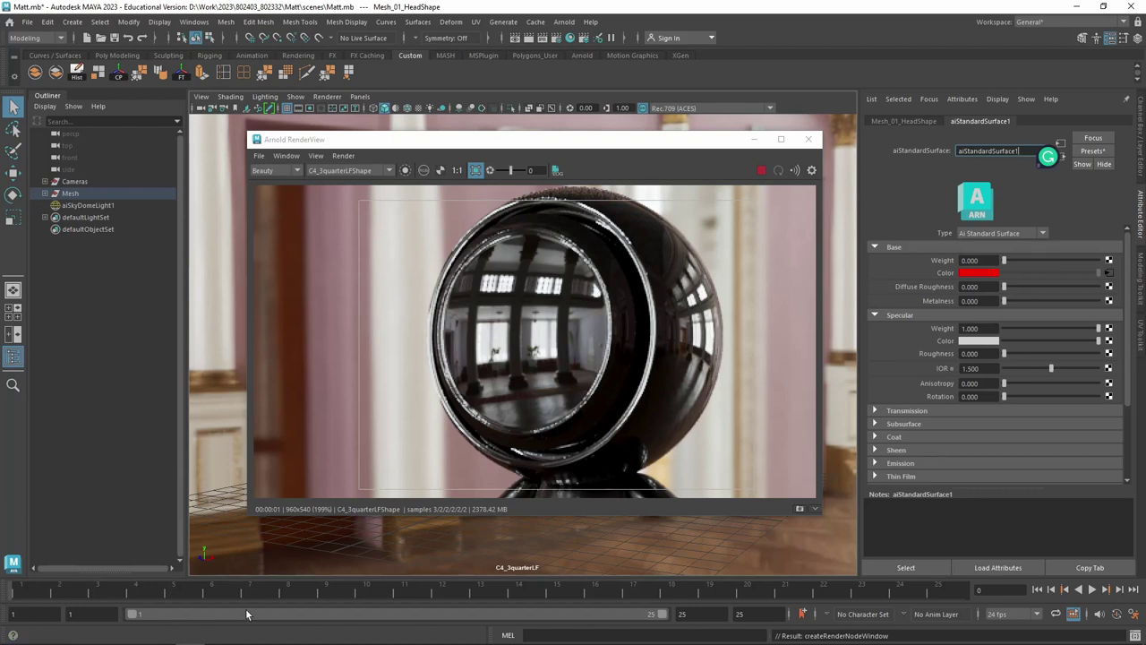
# Consult the Index of Refraction Values chart in Edge, then return to the Arnold Base help page
pyautogui.moveTo(72, 634)
pyautogui.click(77, 611)
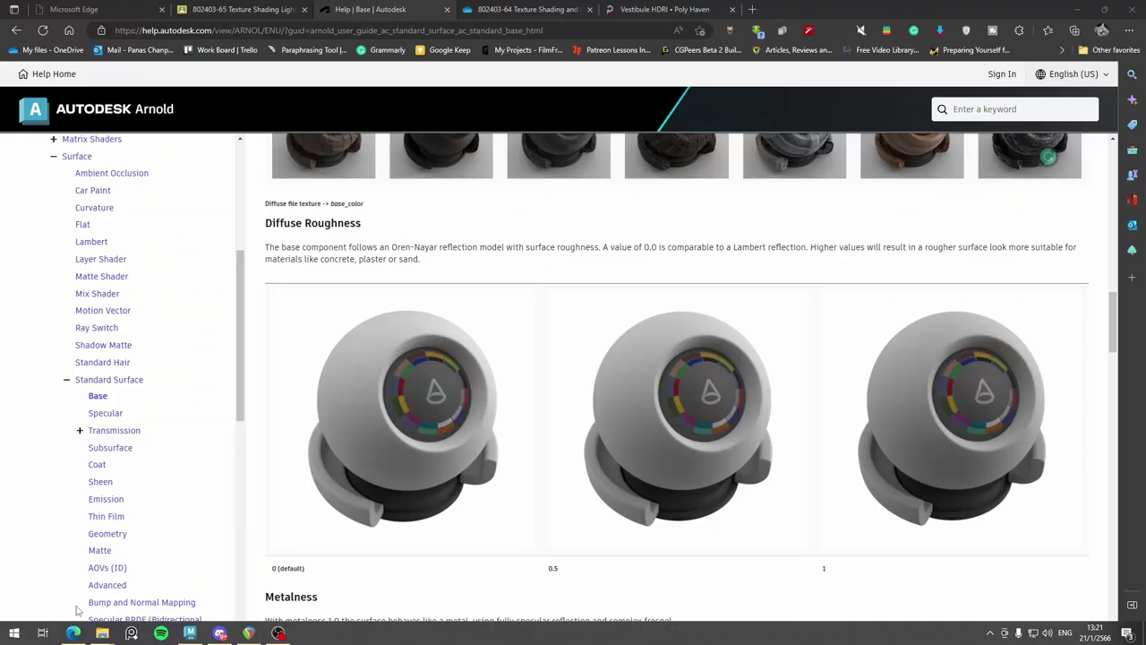
pyautogui.click(527, 12)
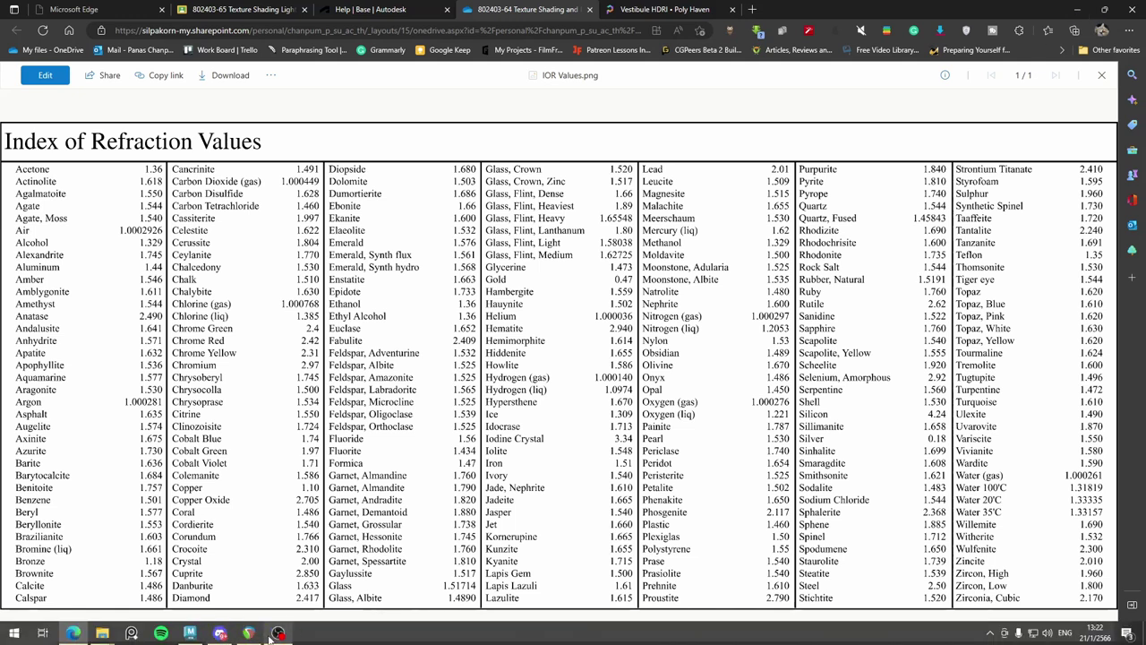
pyautogui.click(190, 633)
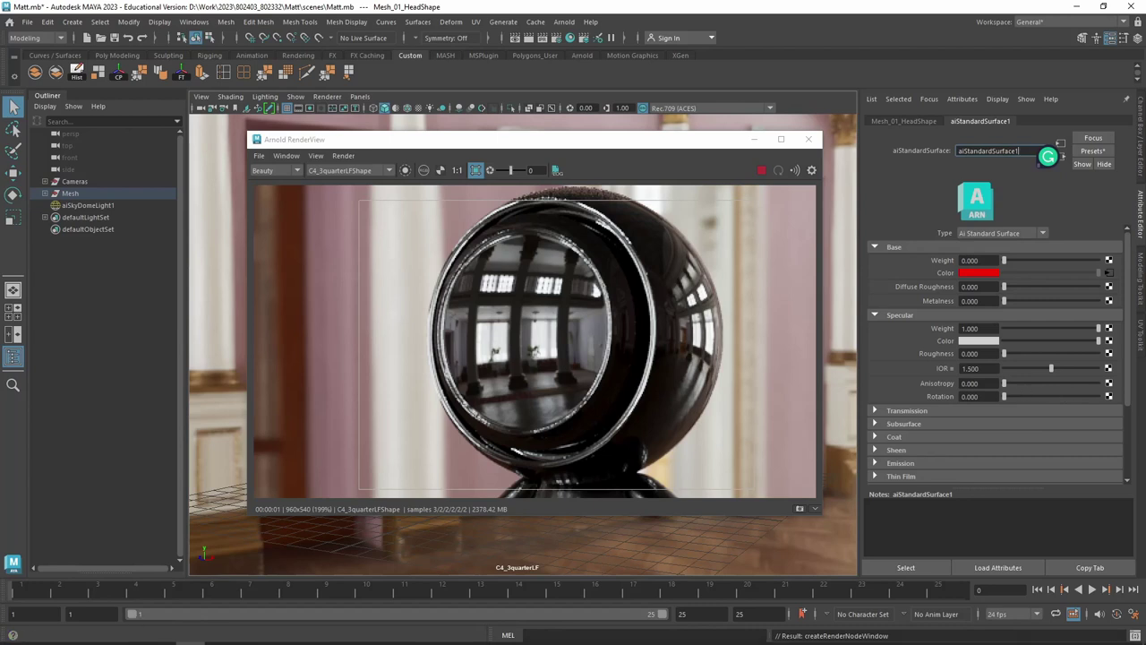
pyautogui.click(73, 633)
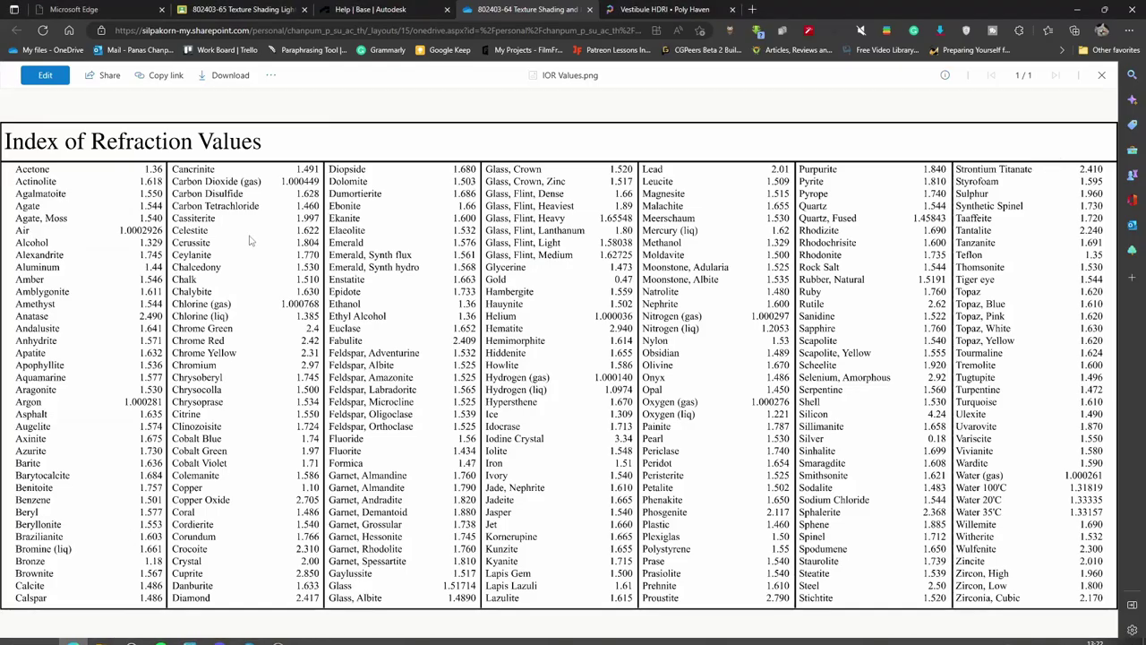
pyautogui.click(368, 11)
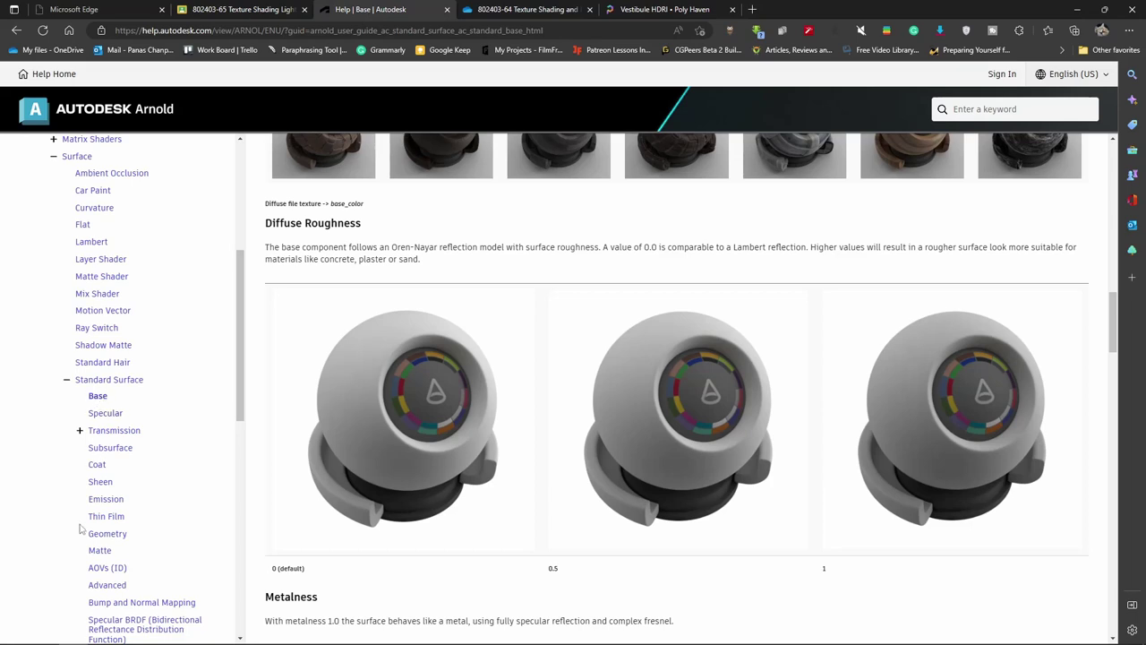
# Open the Arnold guide's Specular page and read through Roughness, IOR and Anisotropy
pyautogui.click(100, 415)
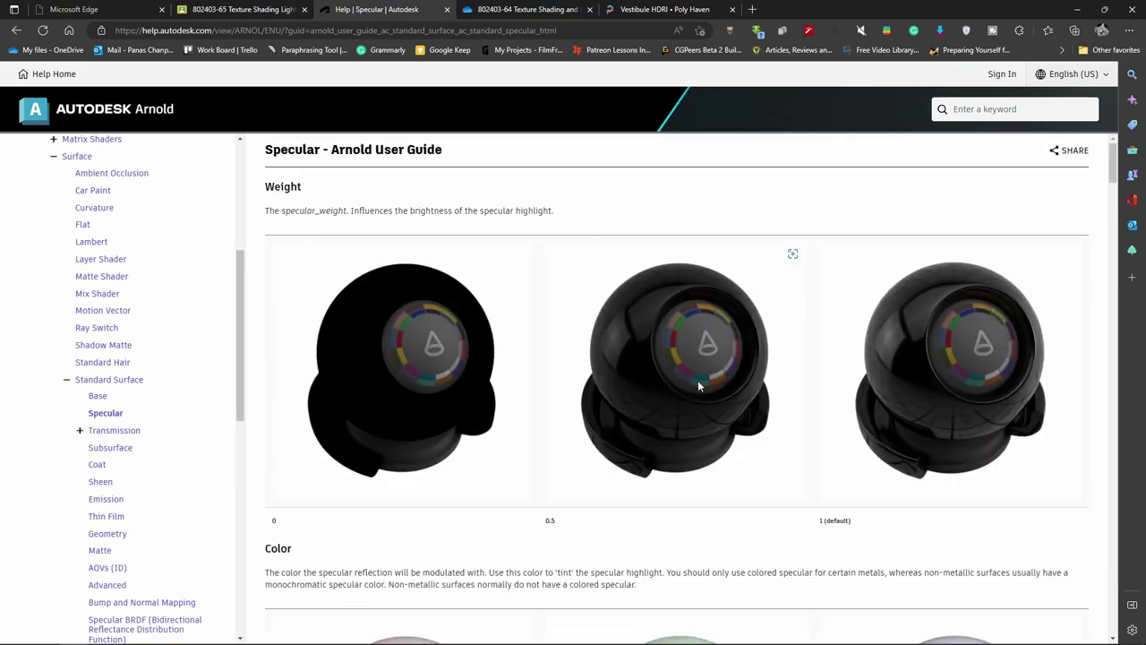
pyautogui.scroll(-4, 698, 385)
pyautogui.scroll(-4, 697, 386)
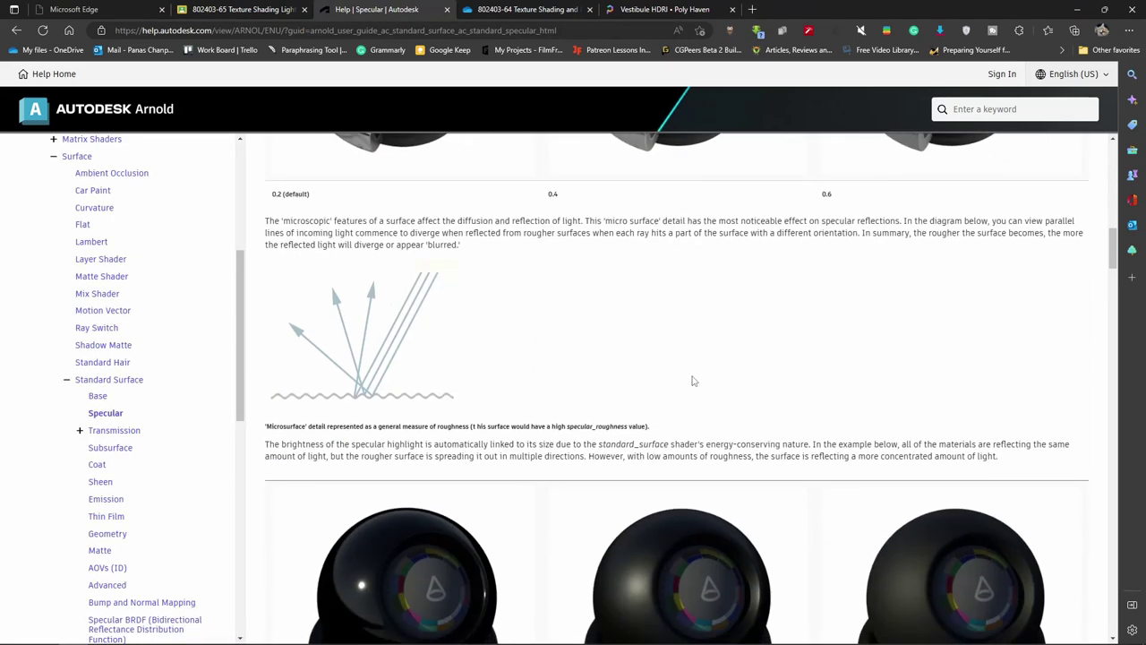
pyautogui.scroll(-4, 689, 379)
pyautogui.scroll(-1, 690, 378)
pyautogui.scroll(-3, 688, 378)
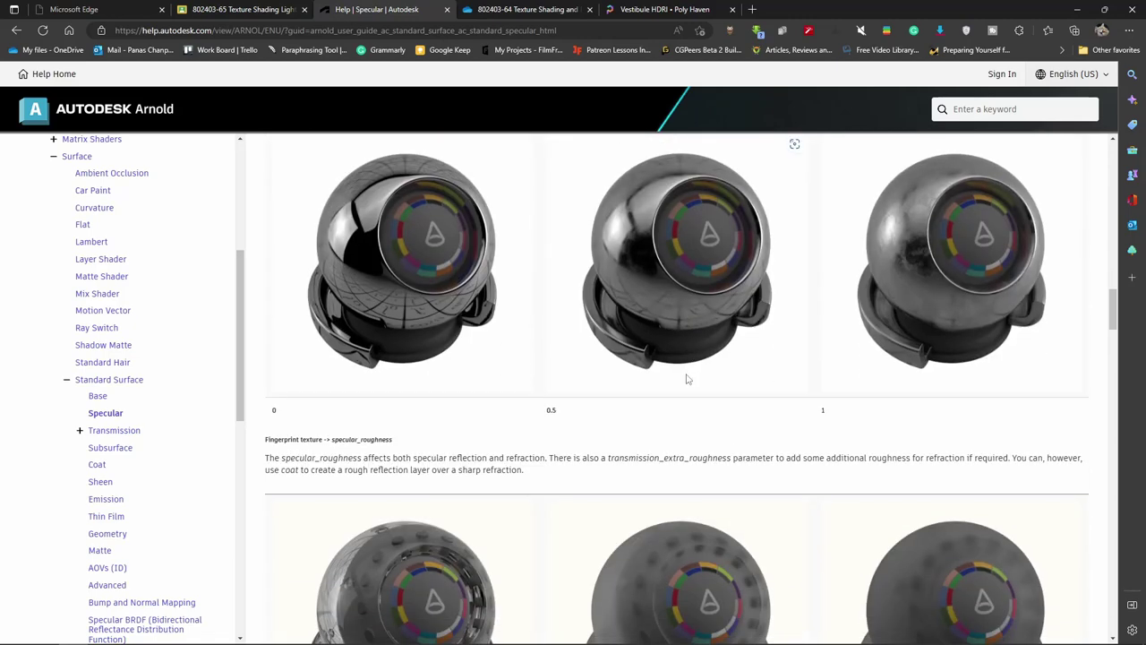
pyautogui.scroll(3, 686, 377)
pyautogui.scroll(-5, 686, 377)
pyautogui.scroll(-4, 686, 377)
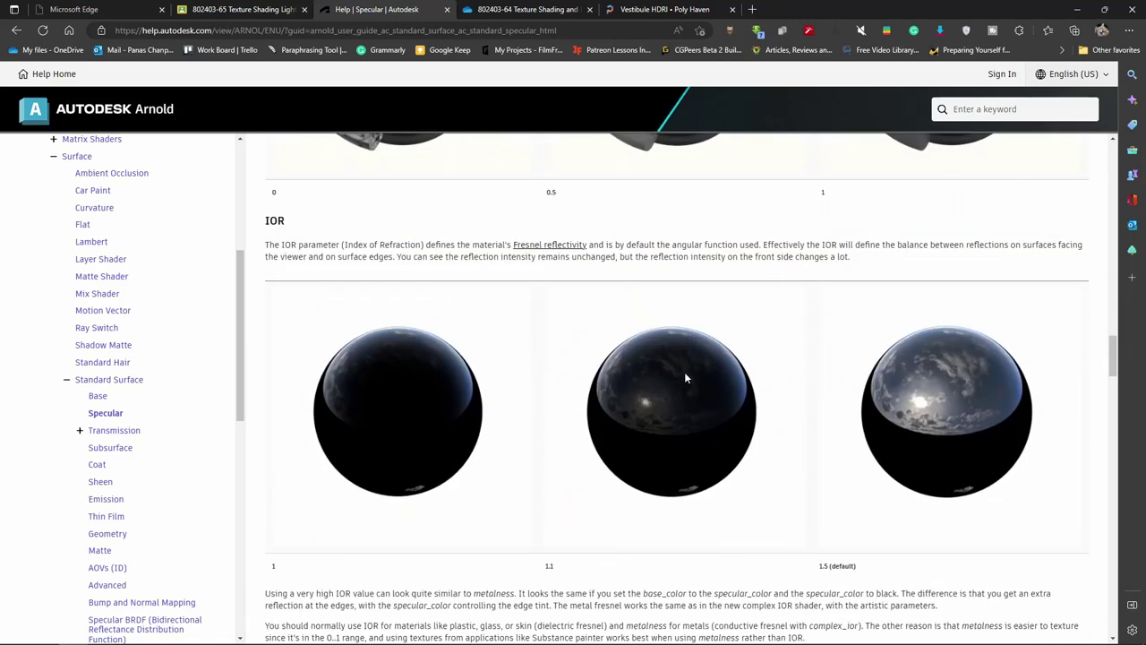
pyautogui.scroll(-1, 686, 378)
pyautogui.scroll(-4, 684, 377)
pyautogui.scroll(-3, 685, 374)
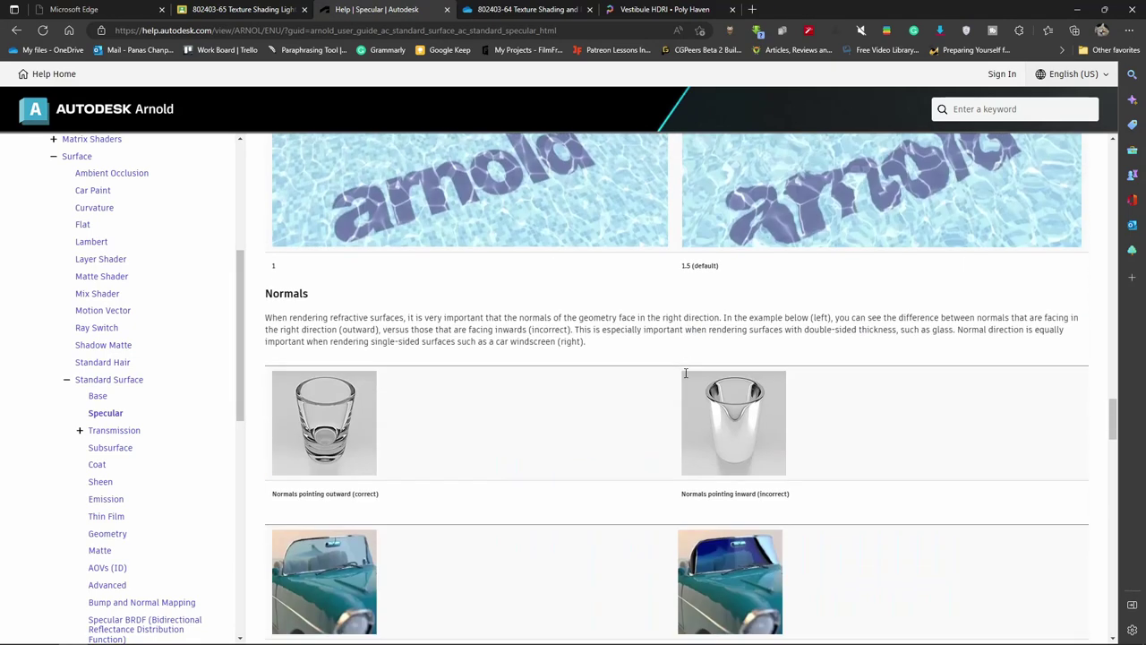
pyautogui.scroll(-3, 685, 374)
pyautogui.scroll(1, 685, 374)
pyautogui.scroll(1, 685, 376)
pyautogui.scroll(-3, 685, 377)
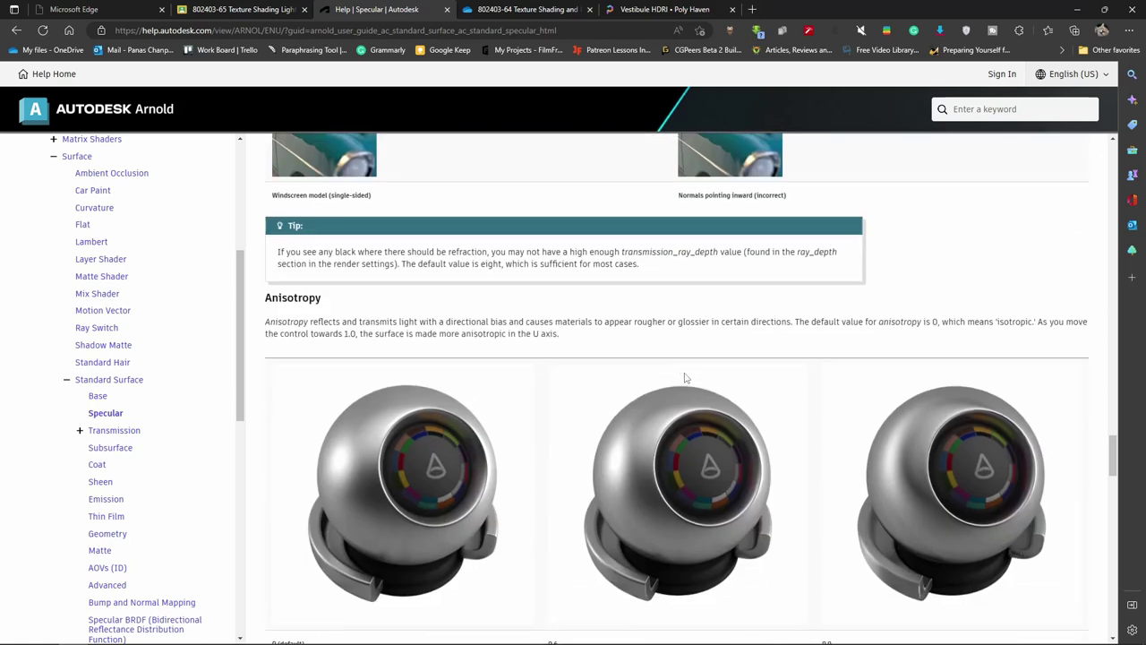
pyautogui.scroll(-3, 685, 378)
pyautogui.scroll(1, 685, 377)
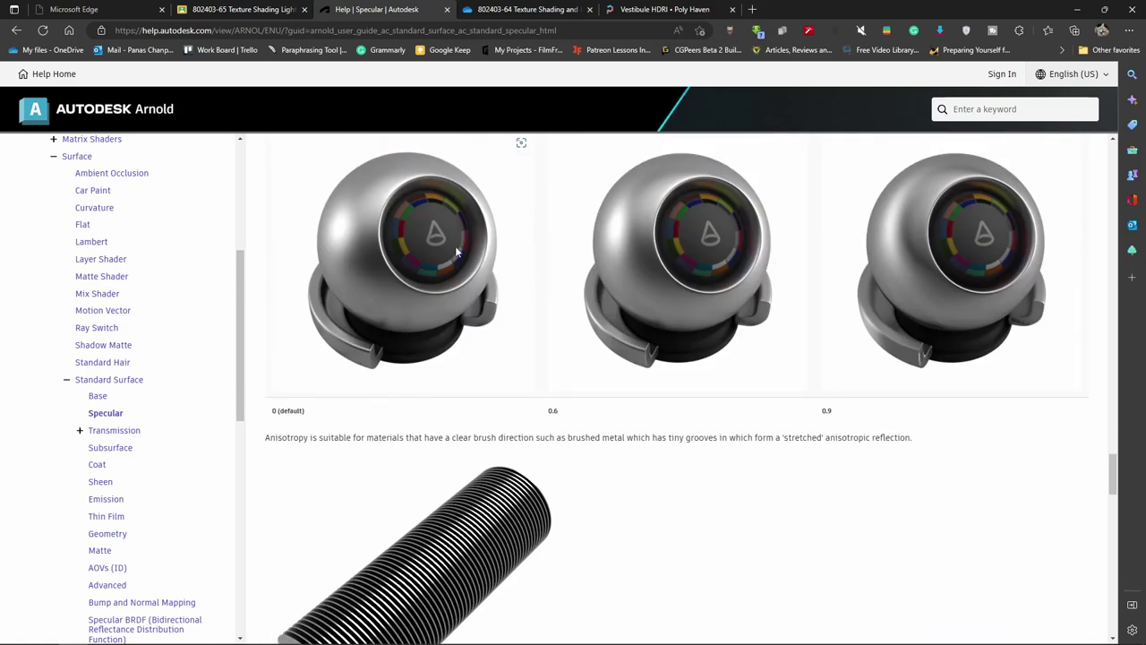
pyautogui.moveTo(403, 391)
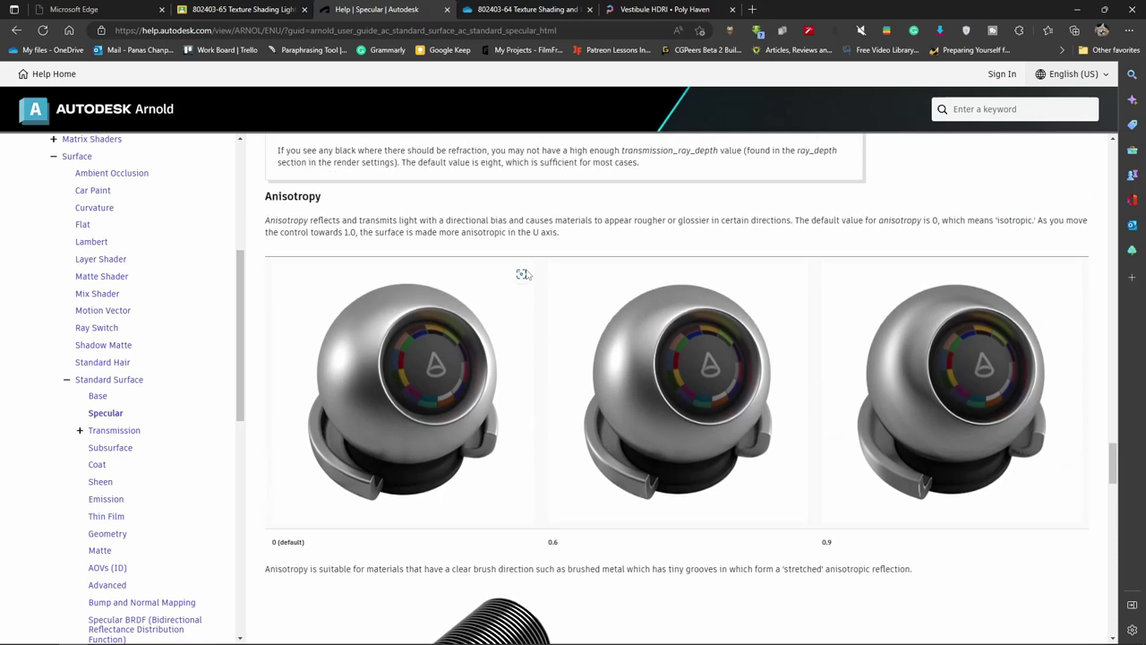
pyautogui.scroll(2, 526, 270)
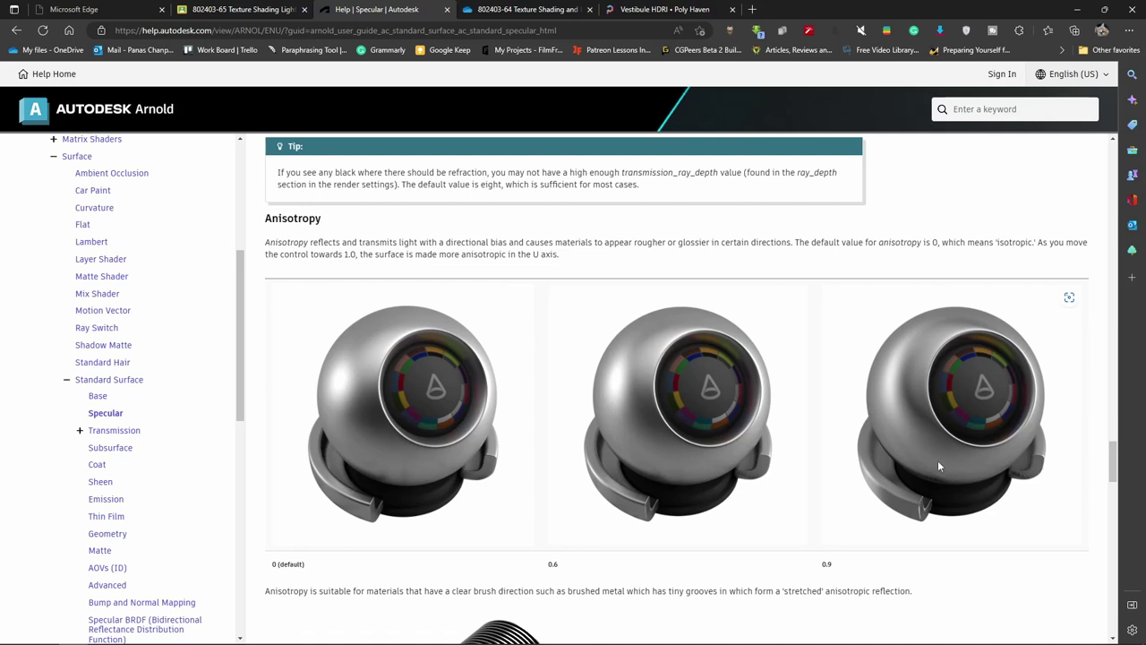
# Read through the Specular page's Anisotropy and Rotation sections
pyautogui.scroll(-5, 936, 452)
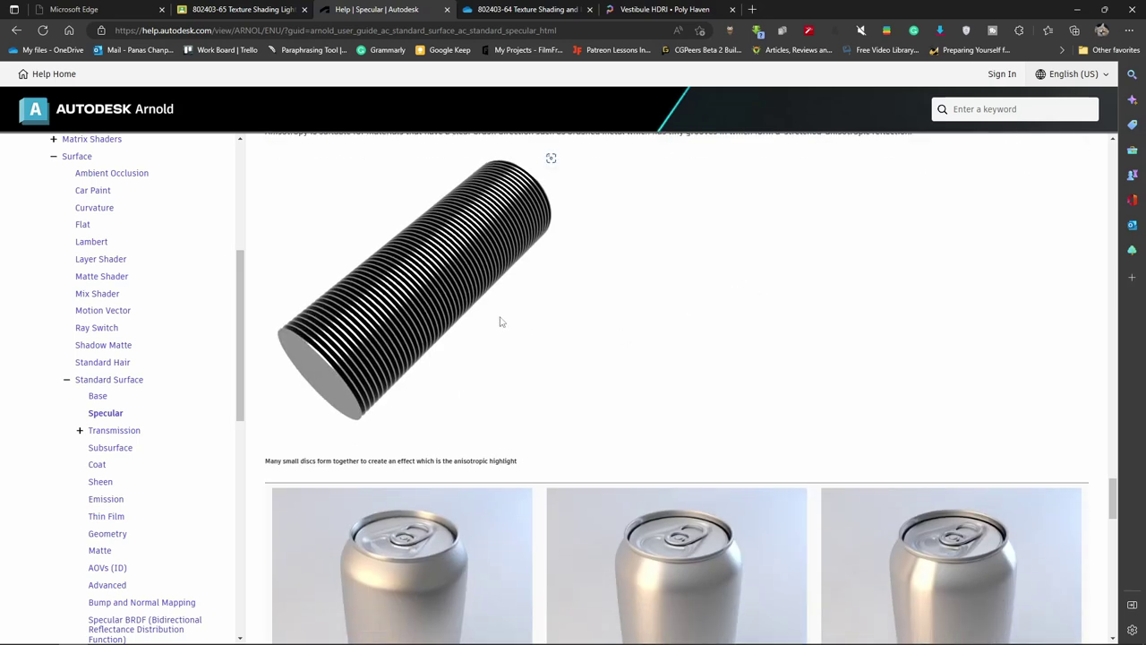
pyautogui.scroll(2, 501, 323)
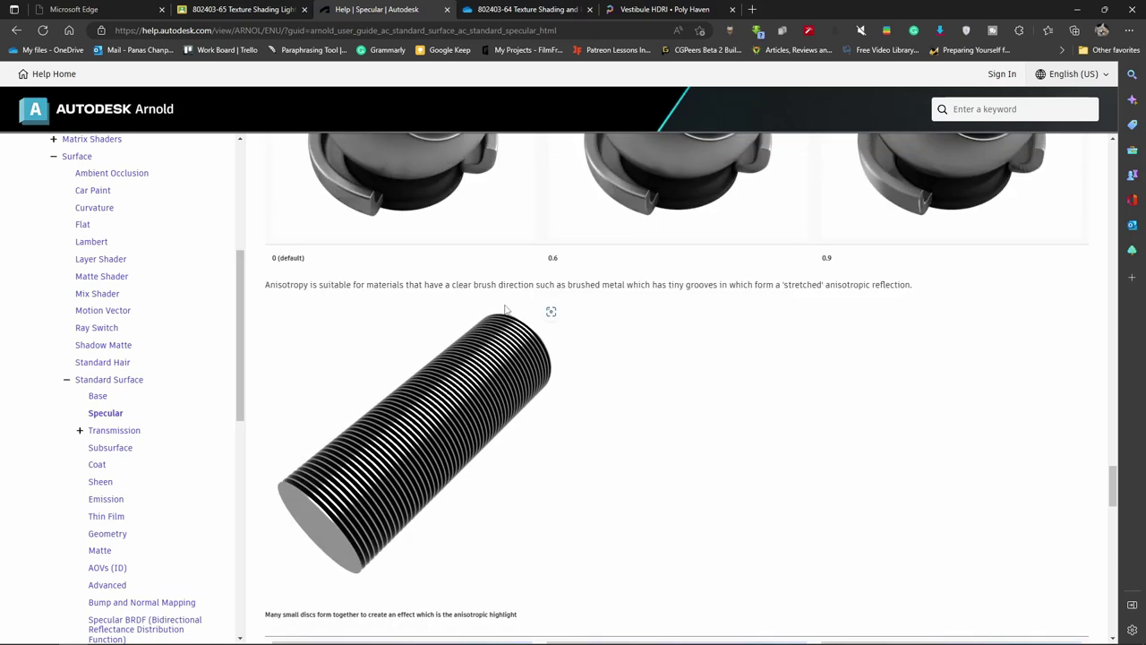
pyautogui.scroll(-3, 506, 309)
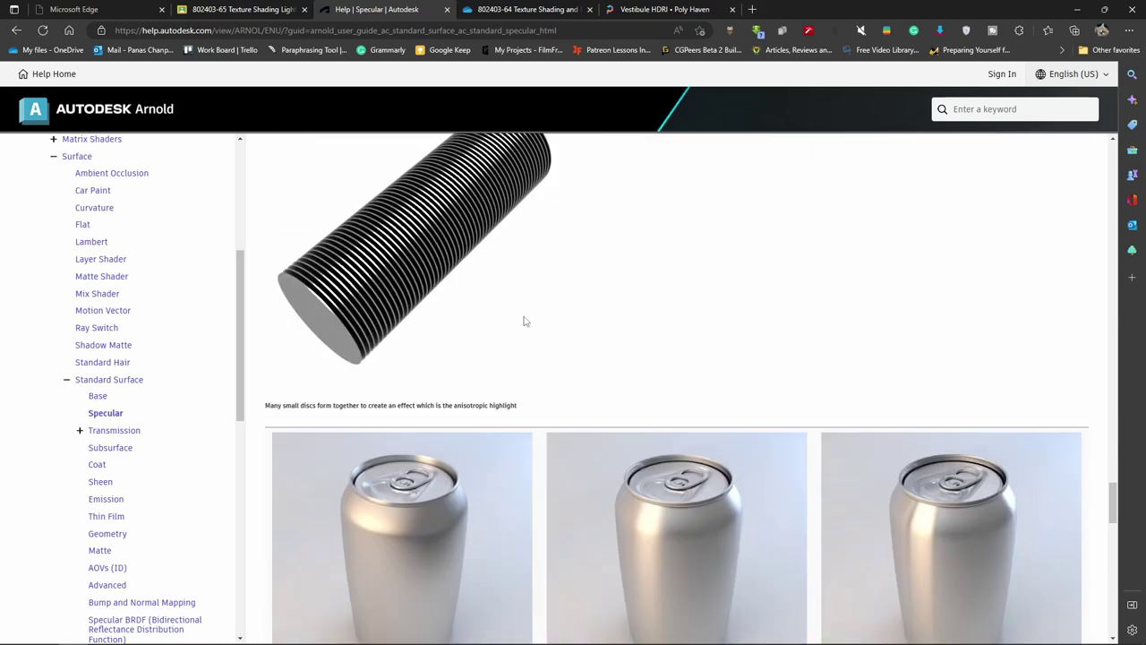
pyautogui.scroll(-2, 511, 320)
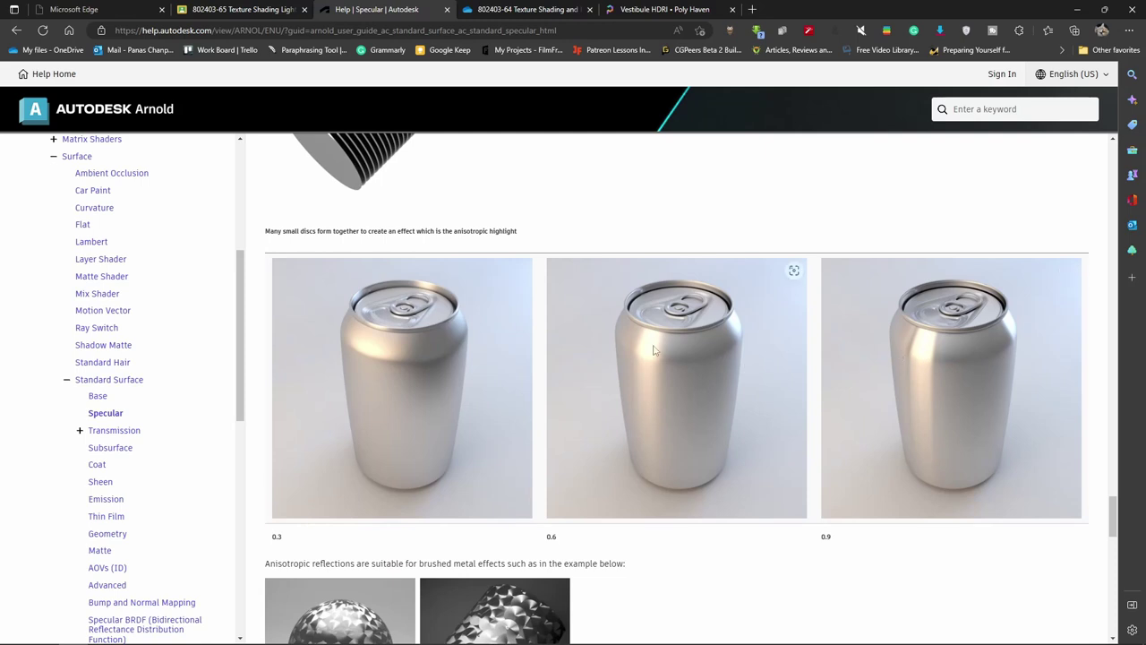
pyautogui.scroll(-2, 658, 350)
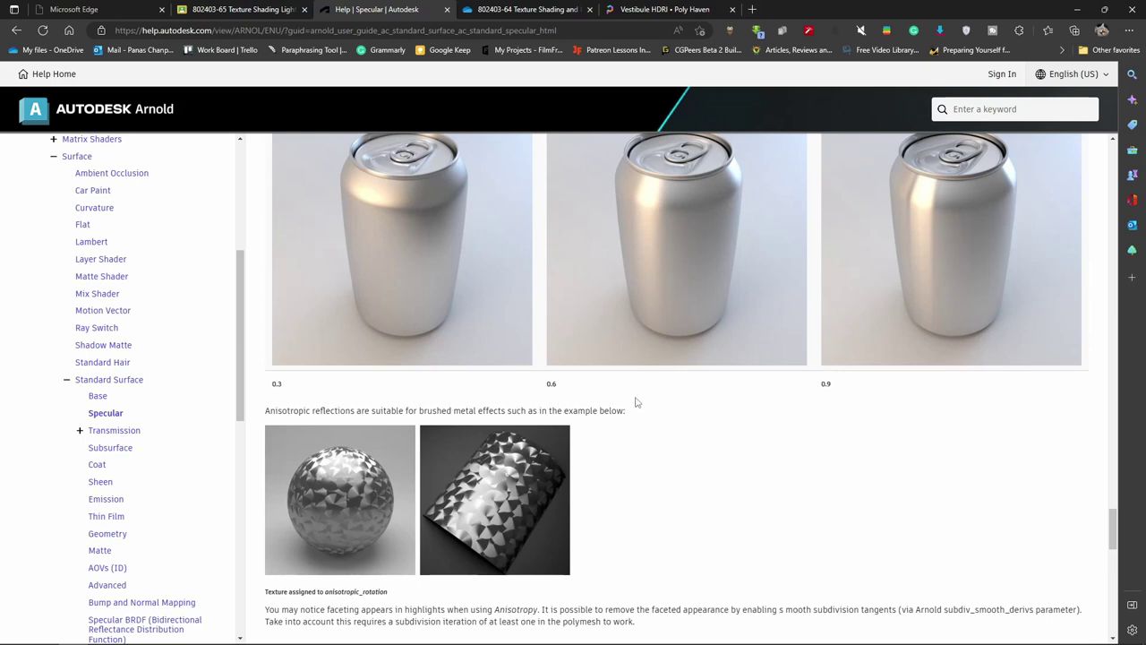
pyautogui.scroll(-2, 547, 440)
pyautogui.scroll(-2, 552, 435)
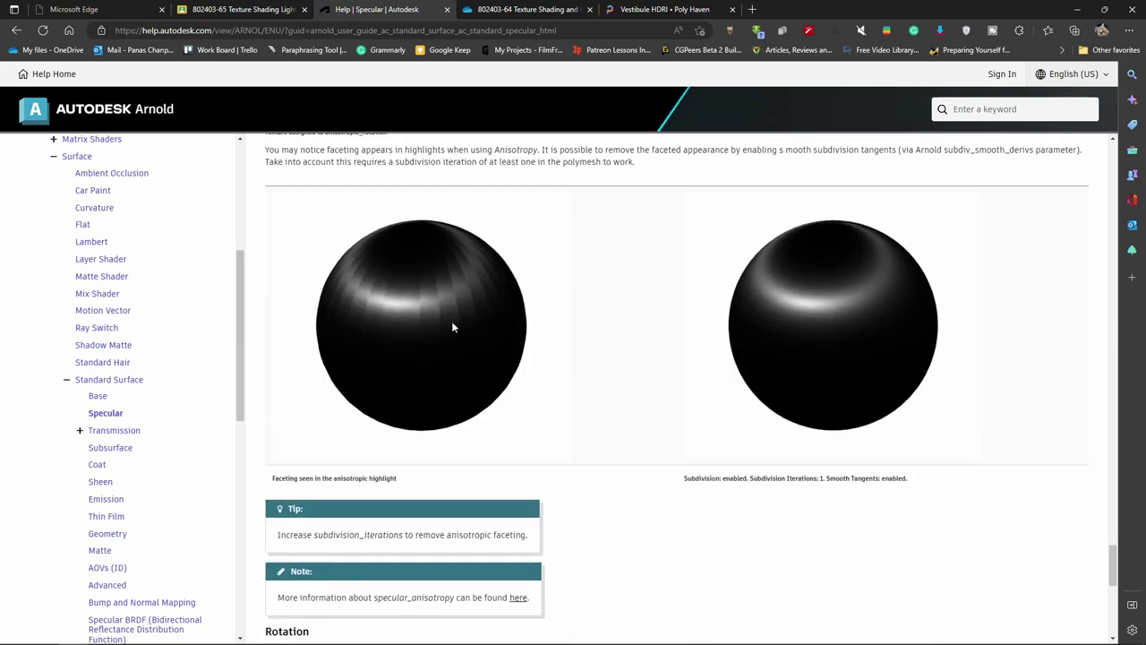
pyautogui.moveTo(833, 327)
pyautogui.scroll(-4, 604, 402)
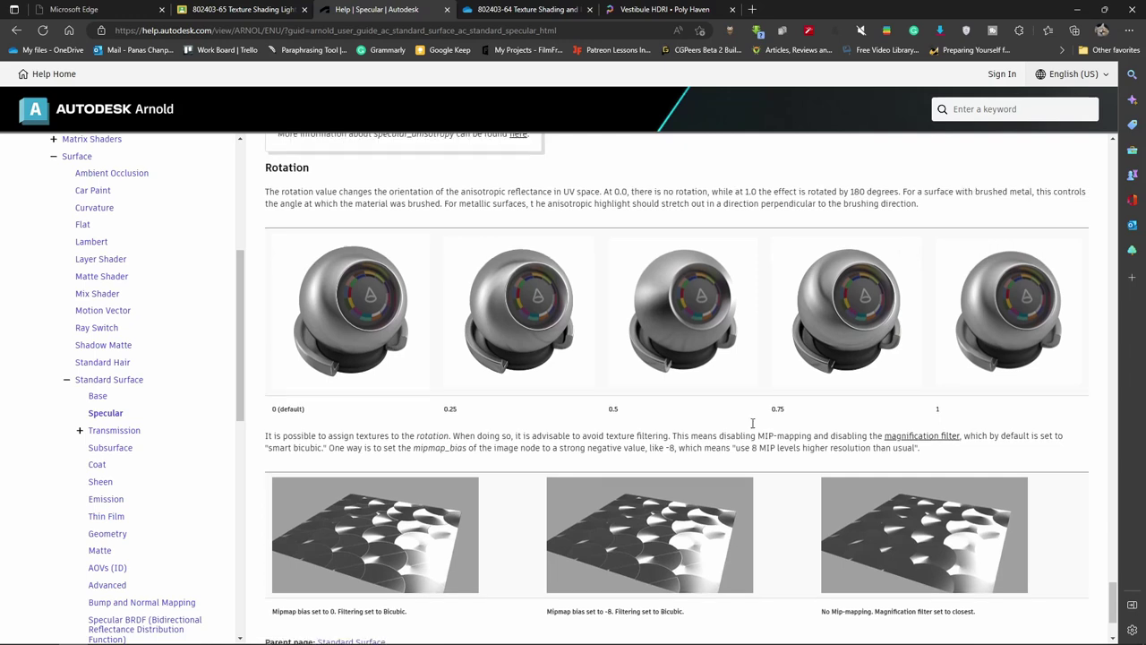
pyautogui.scroll(-2, 755, 426)
# Load the Arnold guide's Transmission page, then switch back to Maya
pyautogui.scroll(3, 778, 331)
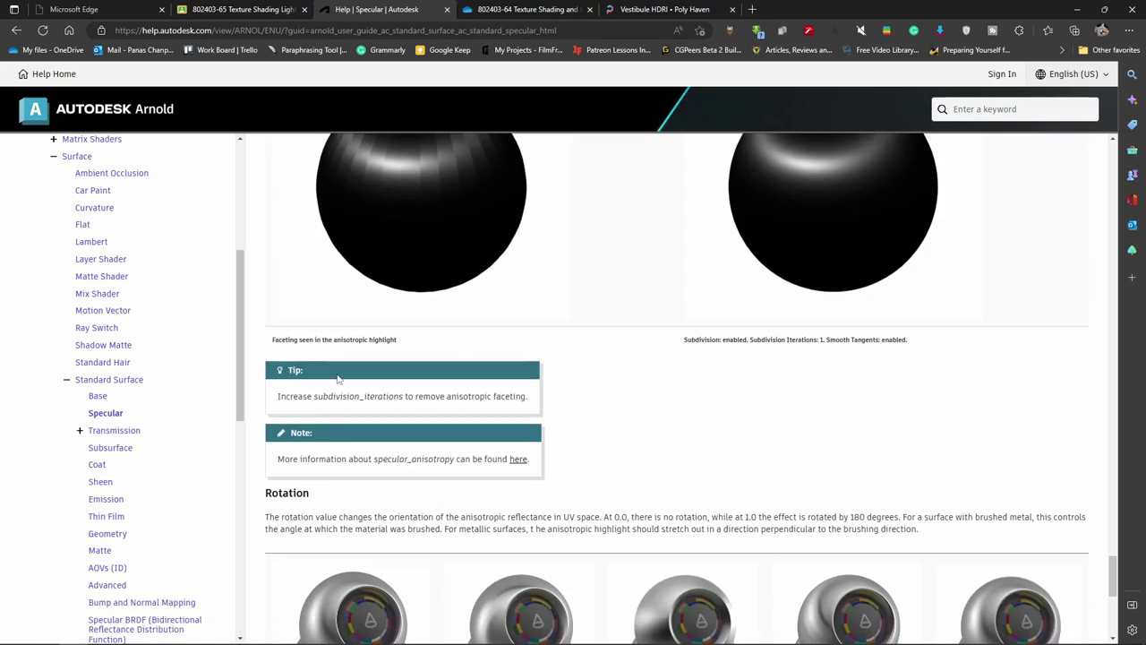
pyautogui.scroll(2, 778, 331)
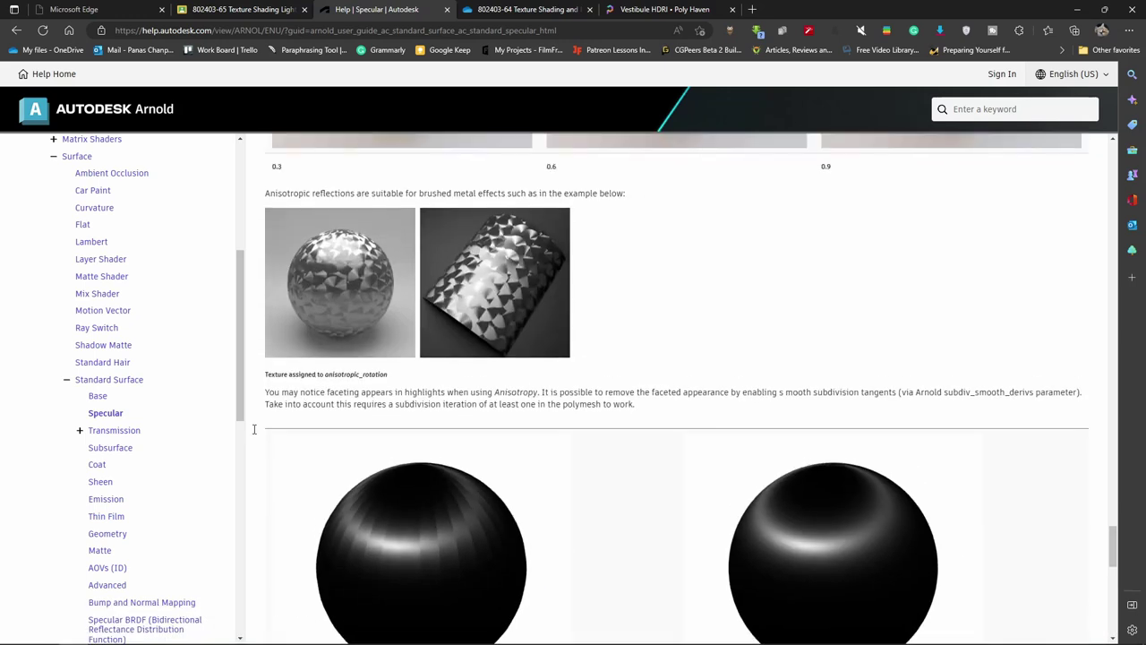
pyautogui.click(132, 432)
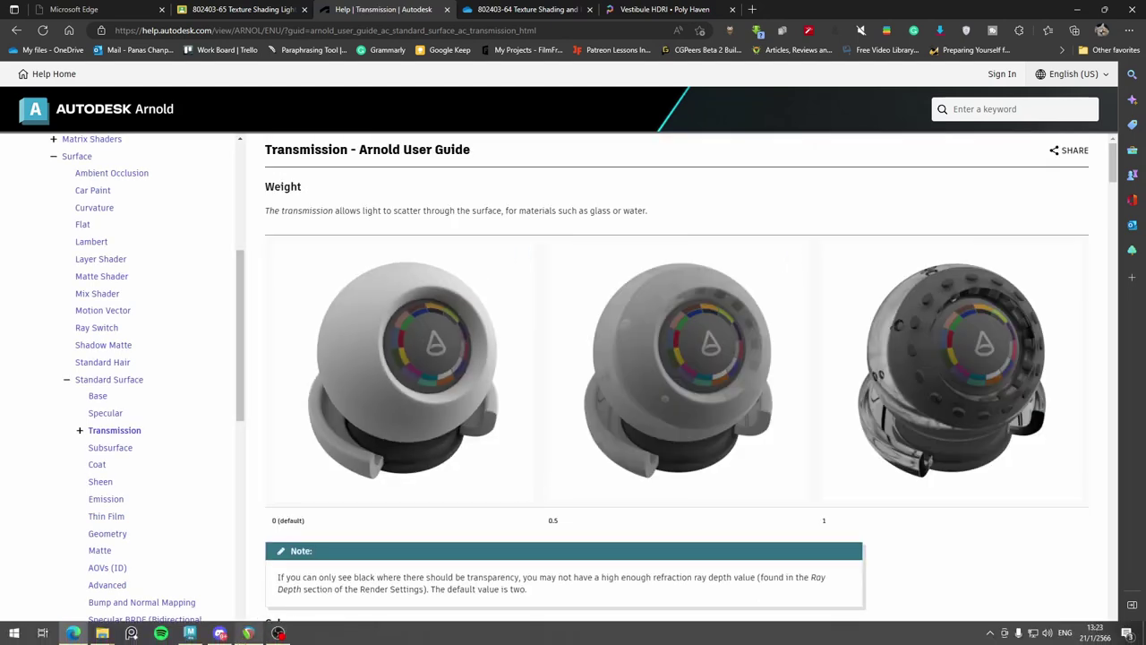
pyautogui.click(188, 634)
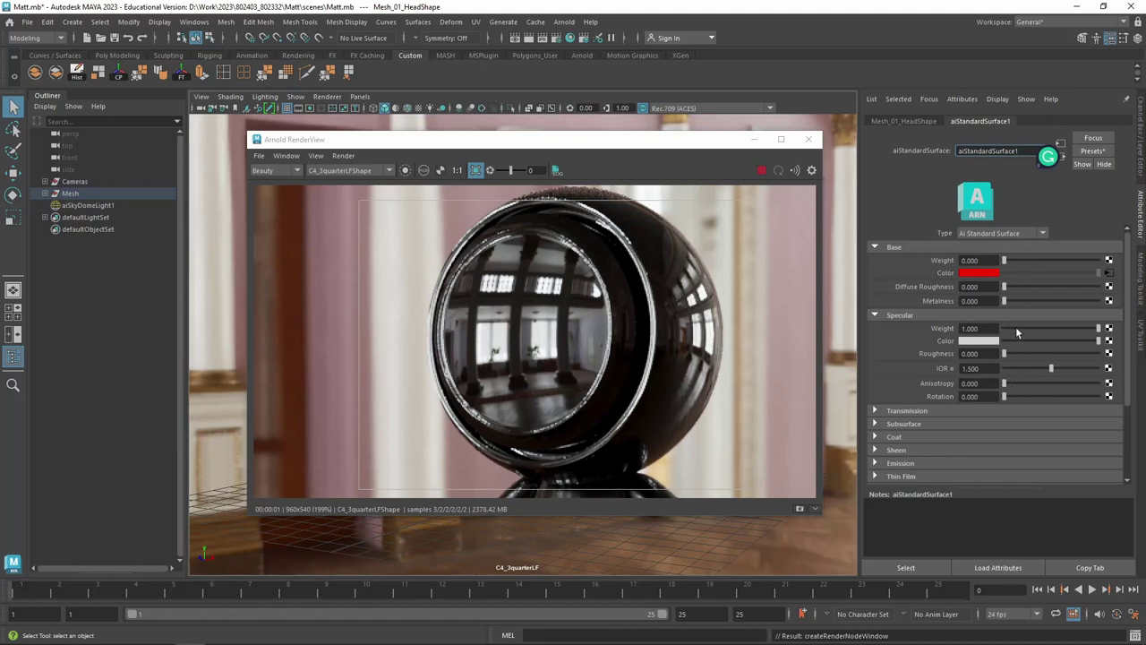
# Collapse Specular and Base, raise Transmission Weight to 1 for clear glass, and reopen Specular
pyautogui.click(875, 316)
pyautogui.click(875, 248)
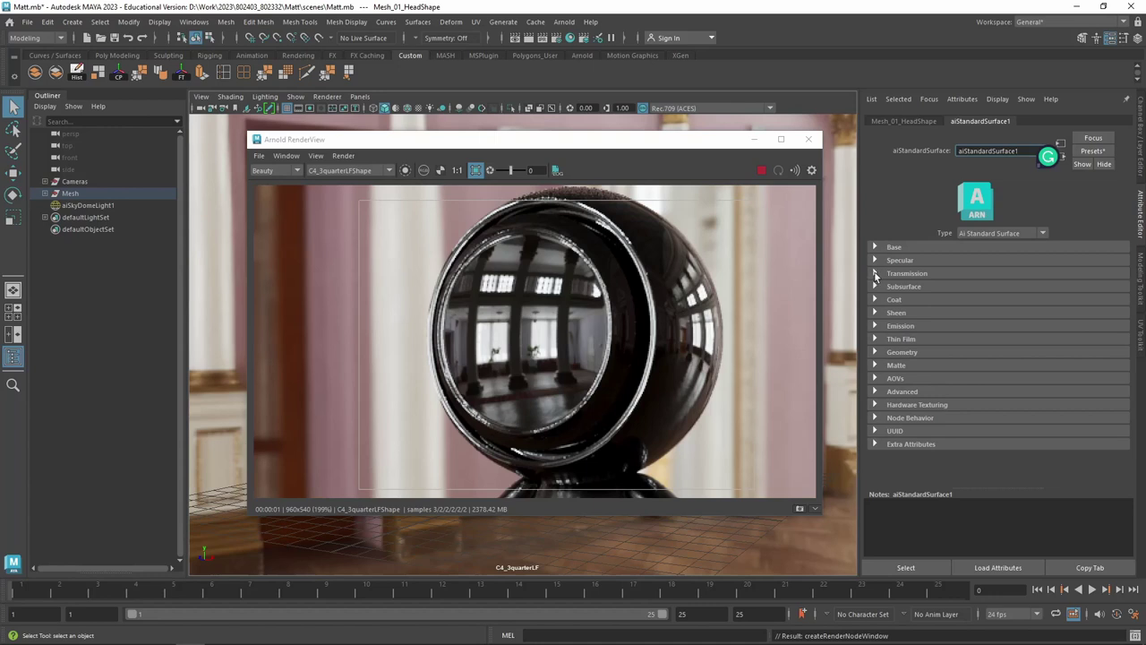
pyautogui.click(875, 273)
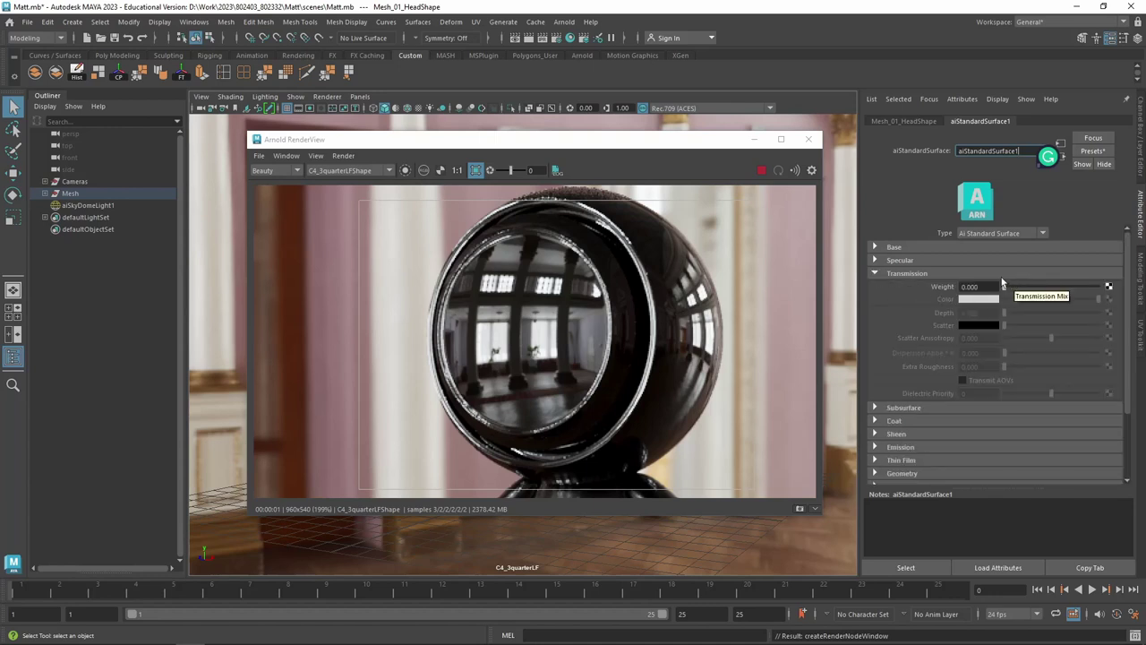
pyautogui.moveTo(1013, 285); pyautogui.dragTo(1142, 285)
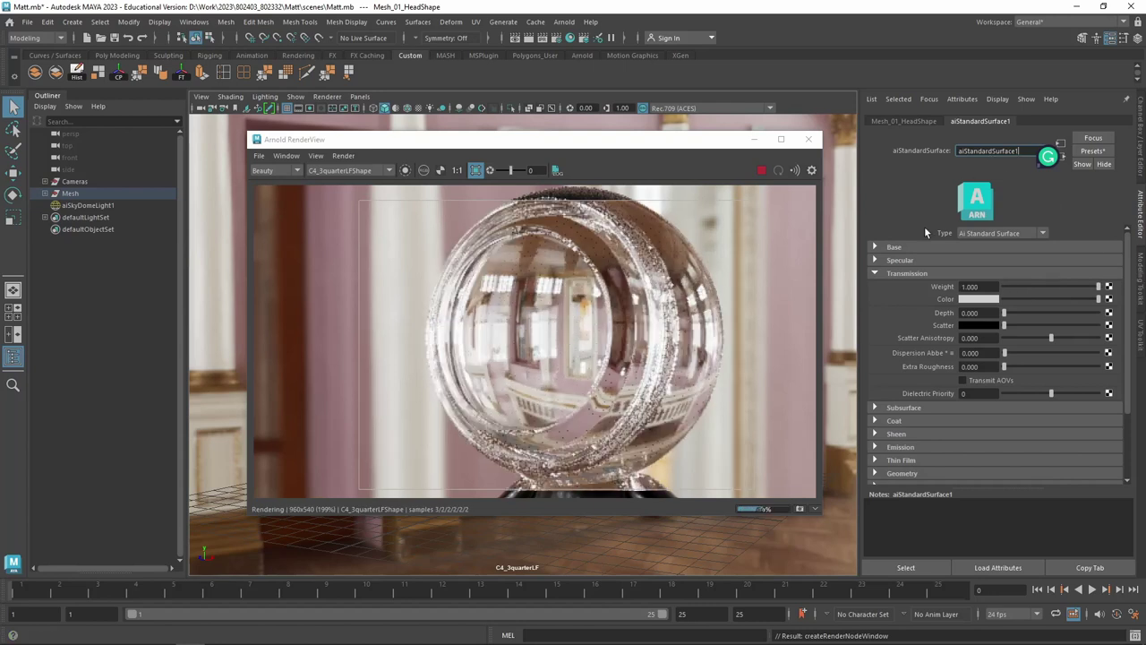
pyautogui.click(900, 260)
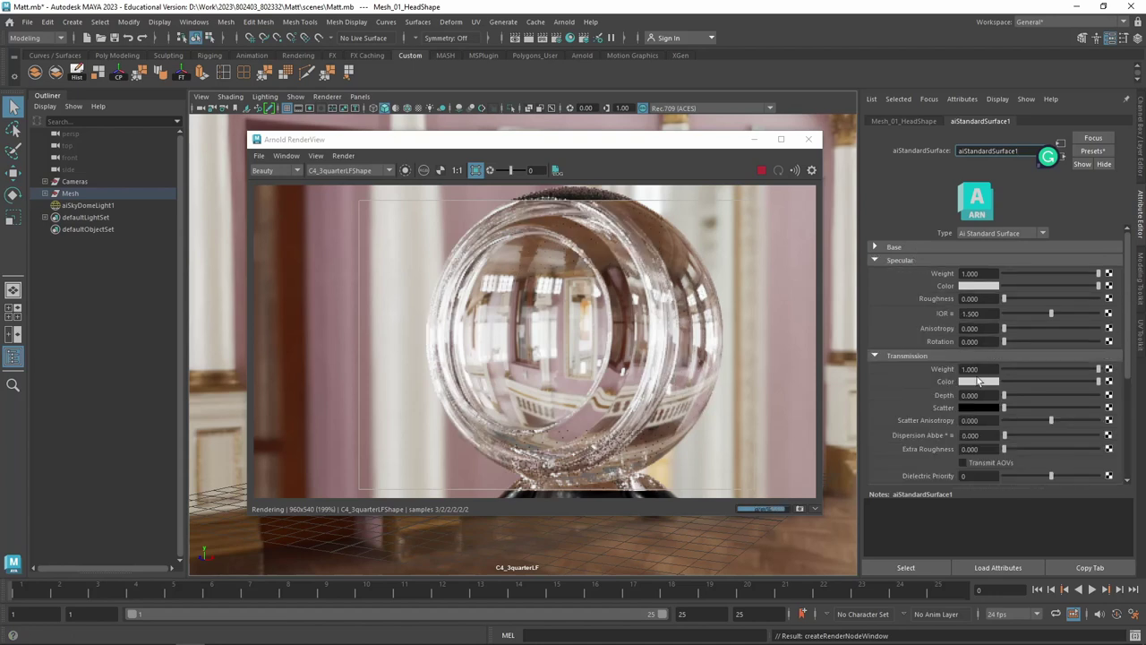
pyautogui.click(989, 314)
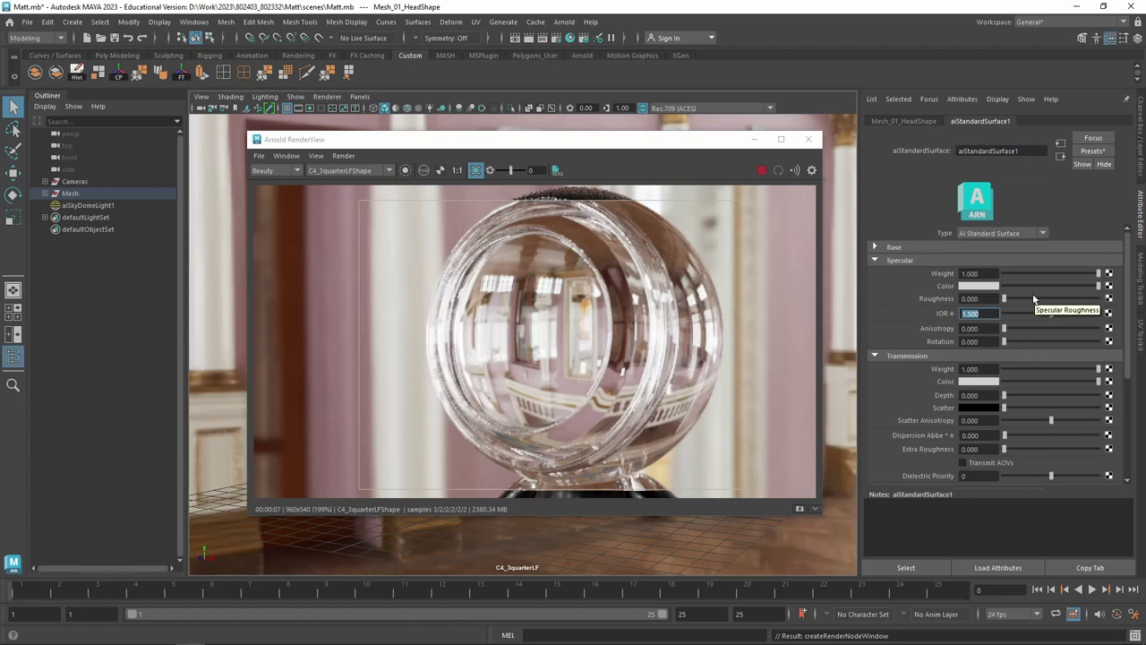
# Enter a Specular IOR of 1.89 and let Arnold re-render the glass head
pyautogui.scroll(-3, 1035, 298)
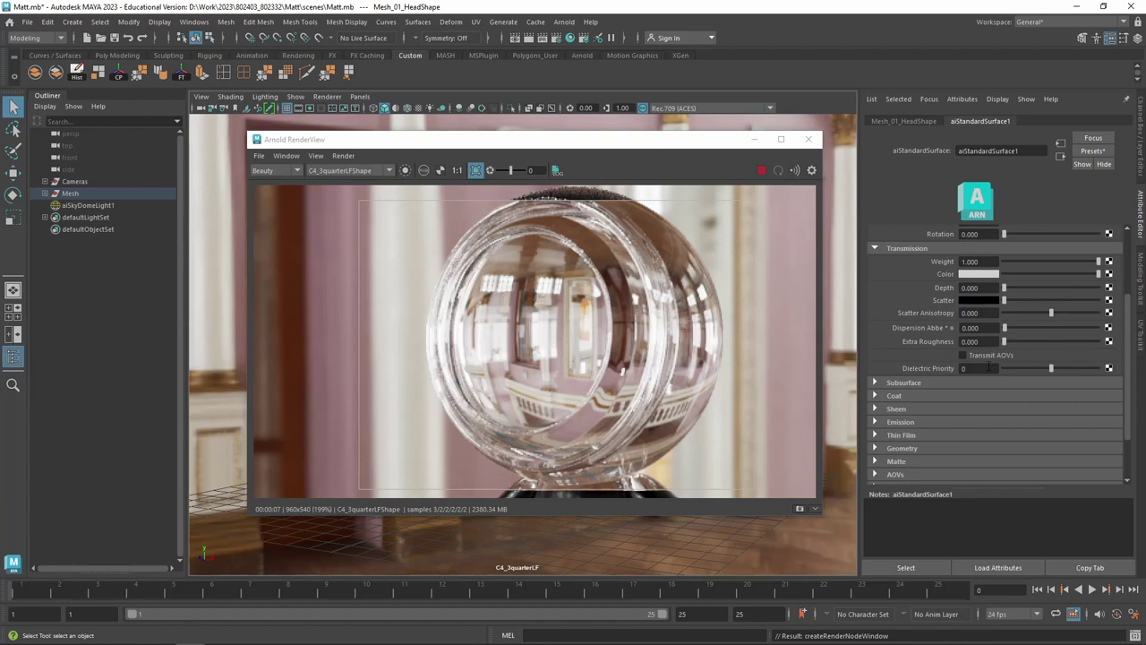
pyautogui.scroll(3, 987, 363)
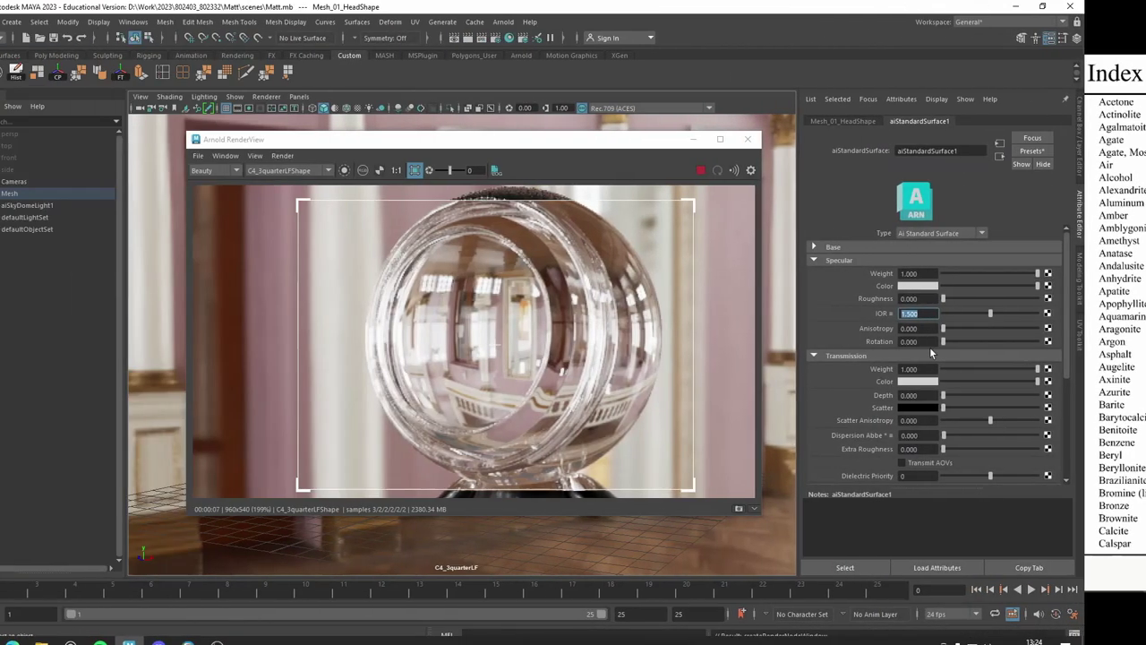
pyautogui.write('1.')
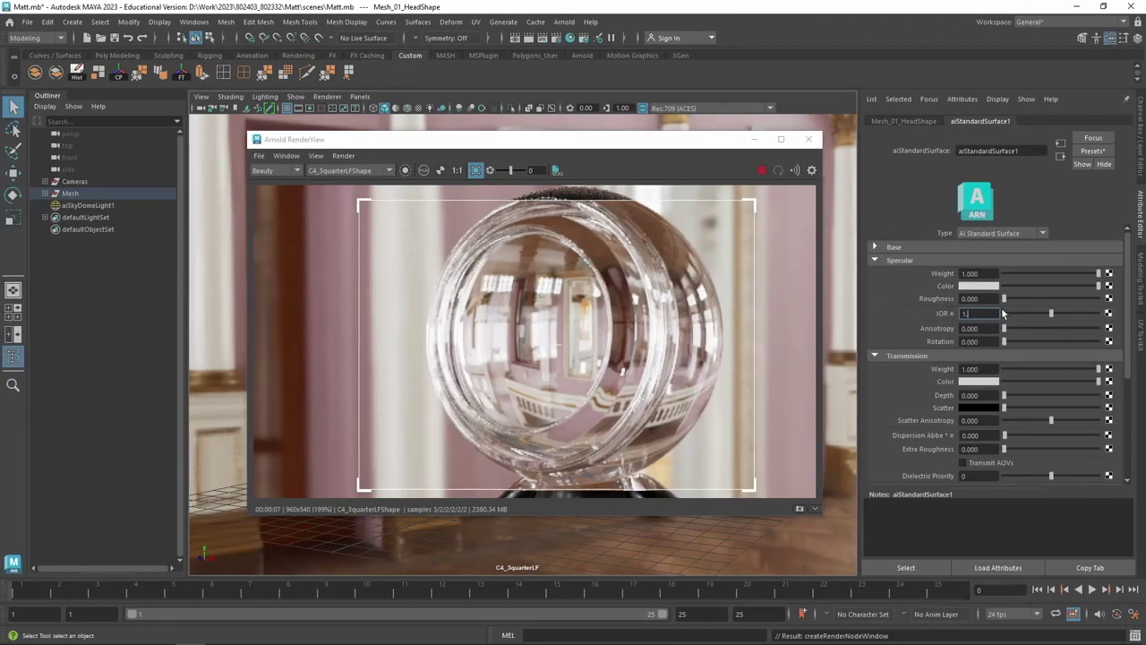
pyautogui.write('88')
pyautogui.press('Return')
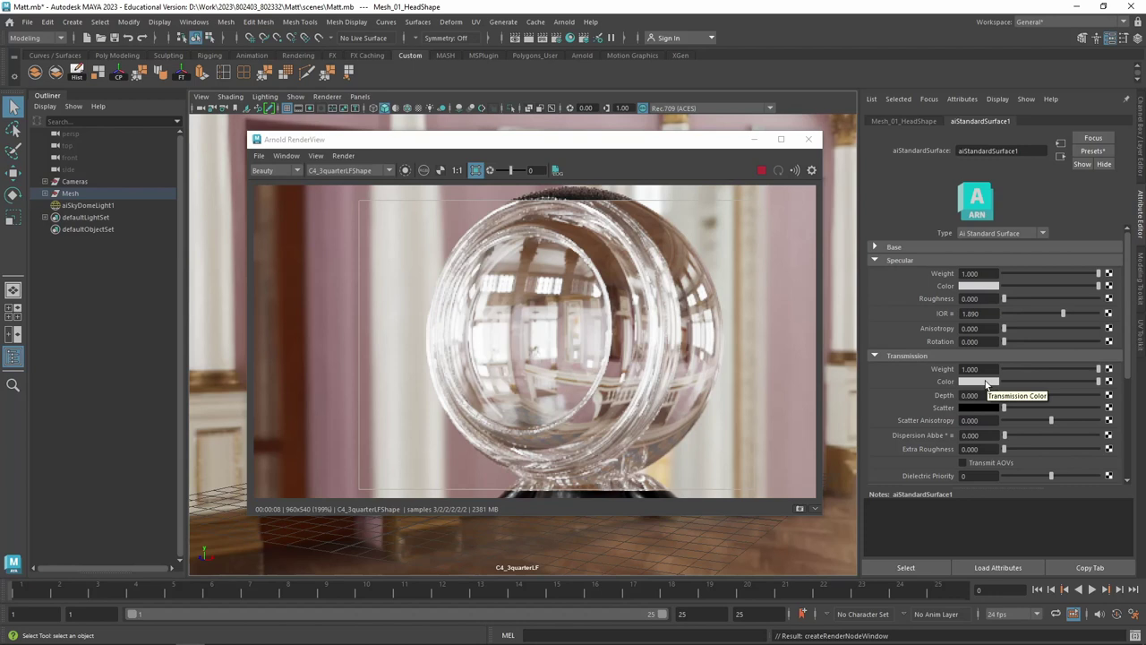
# Make the glass Transmission Color a dark green, then bring up Arnold's Transmission help page
pyautogui.click(988, 382)
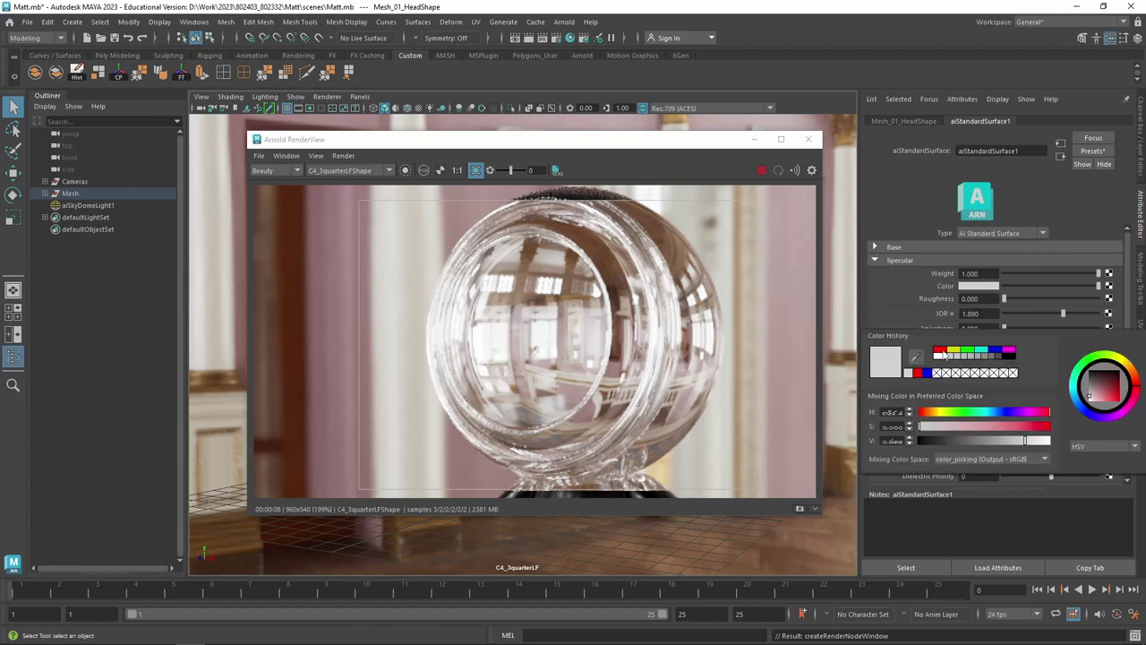
pyautogui.click(940, 351)
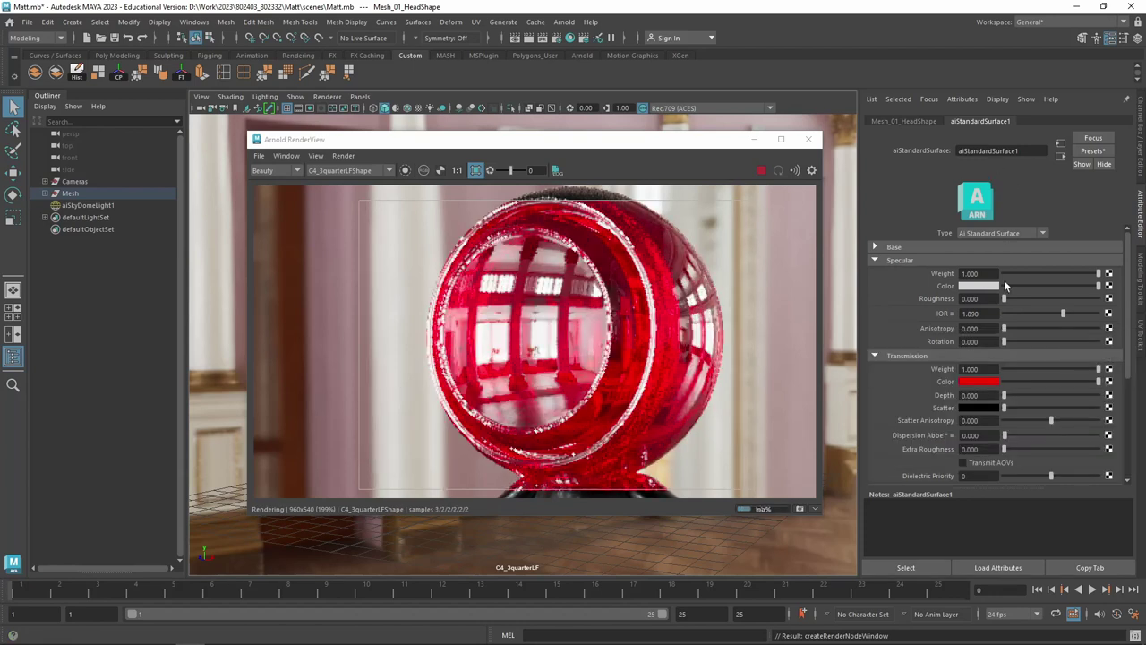
pyautogui.click(980, 380)
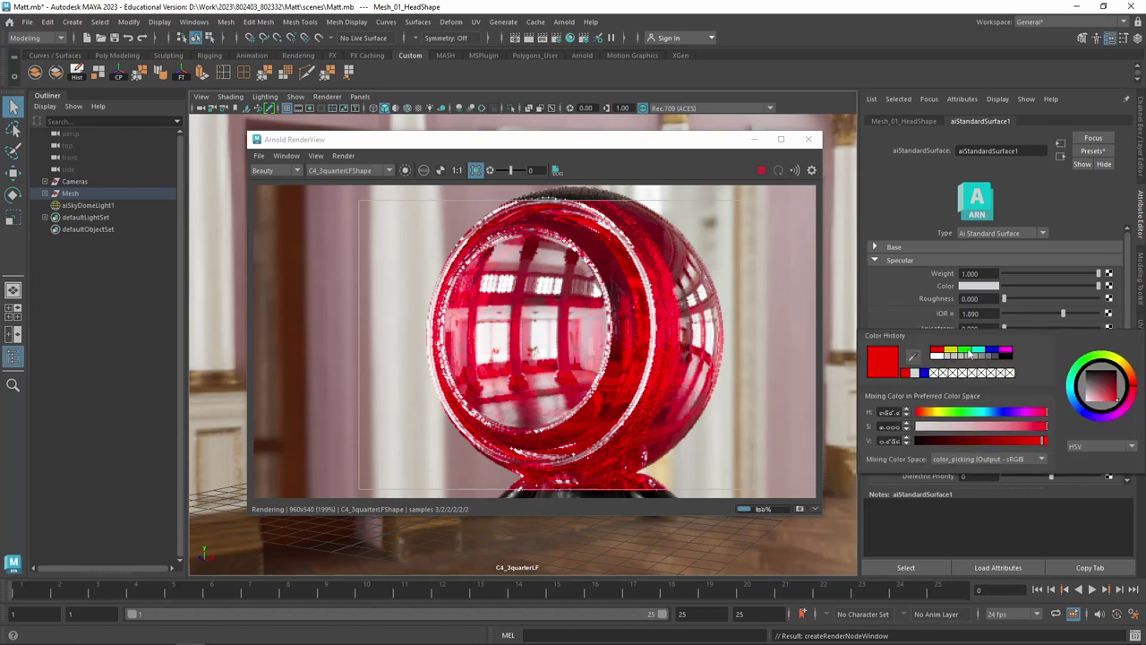
pyautogui.click(970, 352)
pyautogui.moveTo(1110, 387); pyautogui.dragTo(1116, 387)
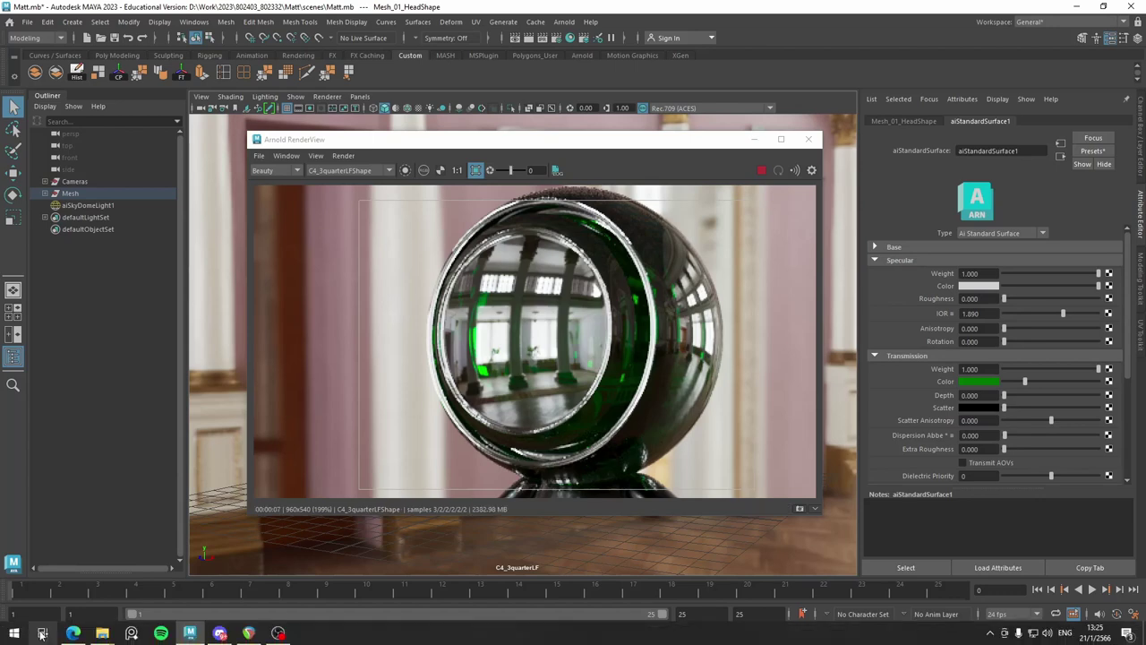
pyautogui.click(73, 633)
pyautogui.click(368, 9)
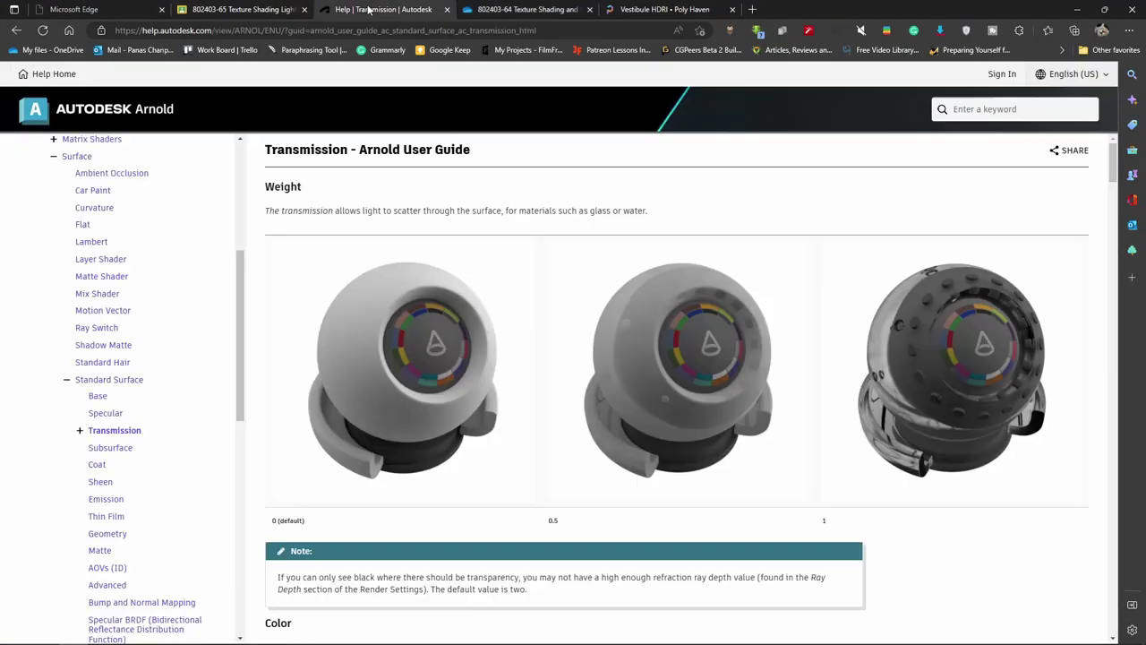
# Expand the Transmission help topic and read down to its Depth section, then return to Maya
pyautogui.click(80, 430)
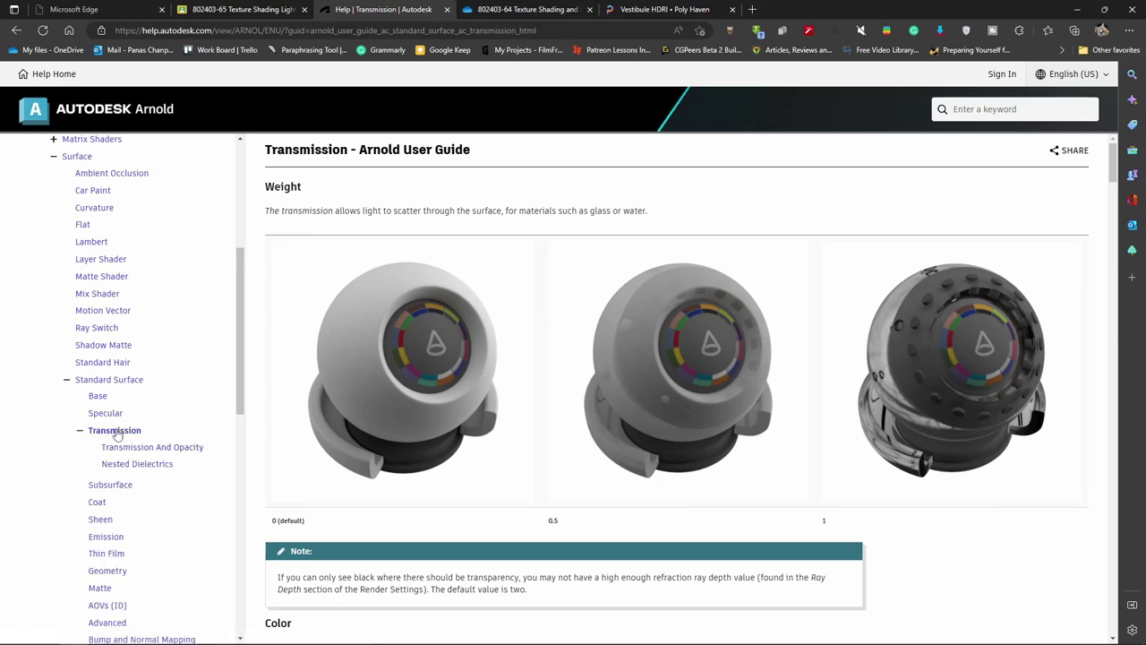
pyautogui.scroll(-5, 558, 391)
pyautogui.scroll(-3, 558, 388)
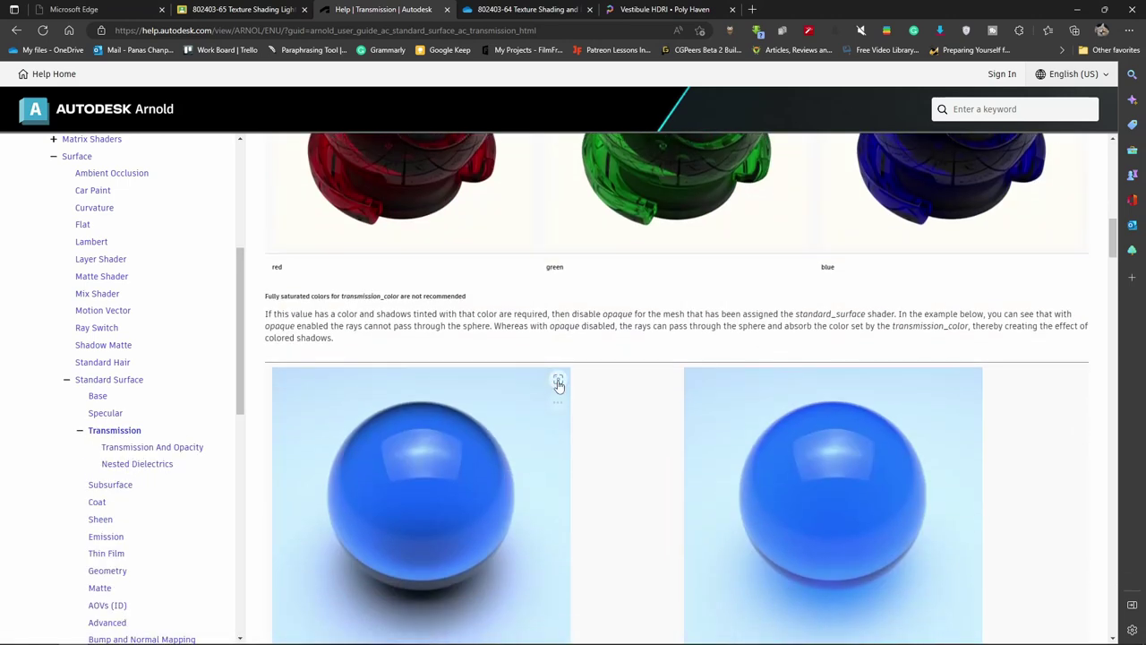
pyautogui.scroll(3, 558, 384)
pyautogui.scroll(-1, 558, 381)
pyautogui.scroll(-8, 557, 380)
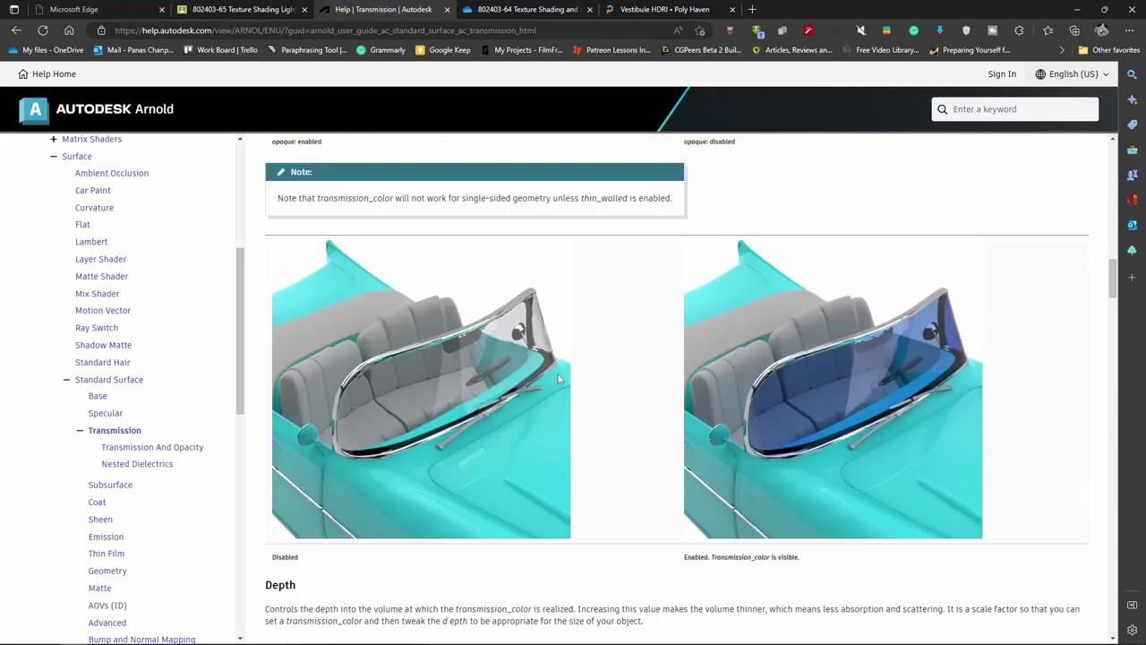
pyautogui.scroll(-5, 558, 380)
pyautogui.scroll(3, 558, 379)
pyautogui.scroll(-2, 557, 378)
pyautogui.scroll(-1, 558, 377)
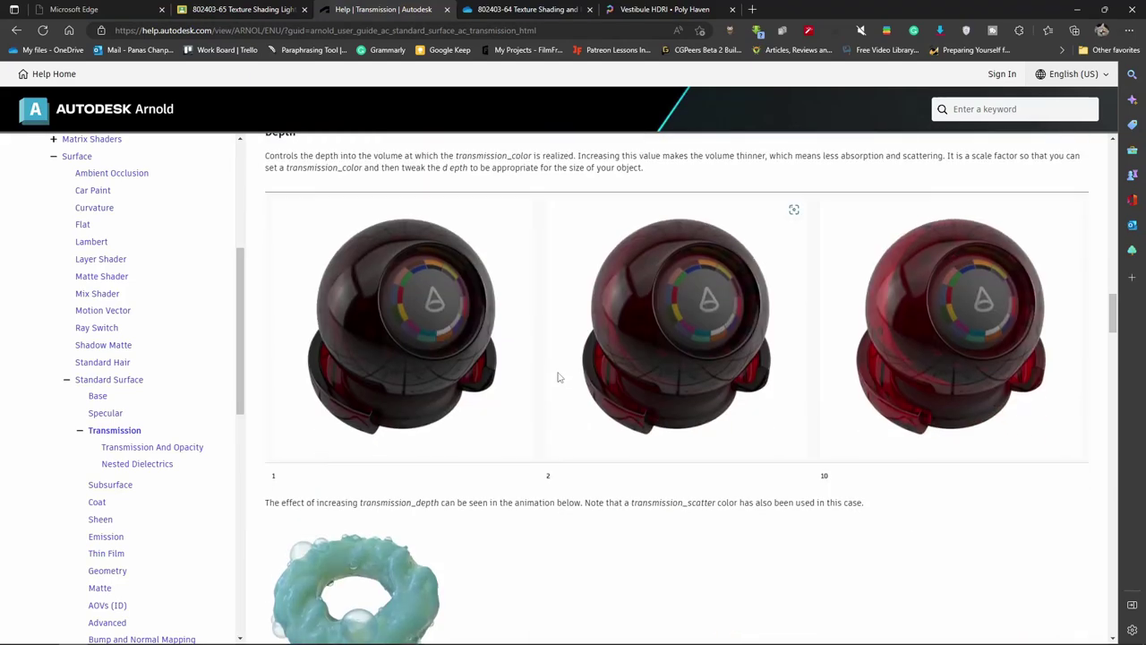
pyautogui.scroll(1, 558, 377)
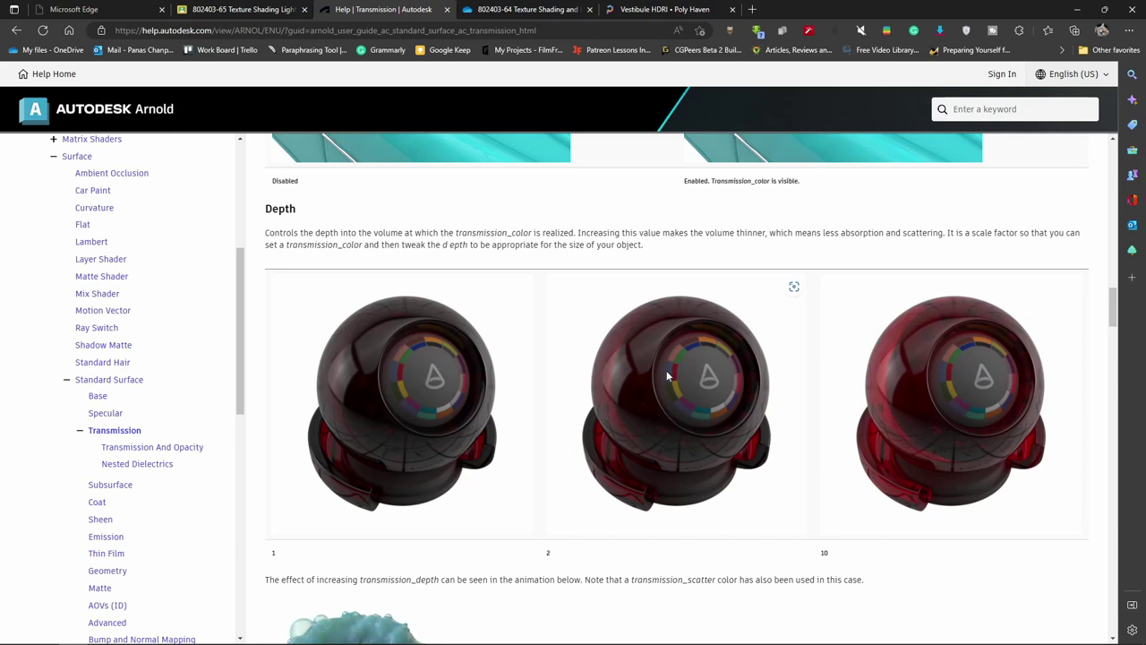
pyautogui.moveTo(189, 633)
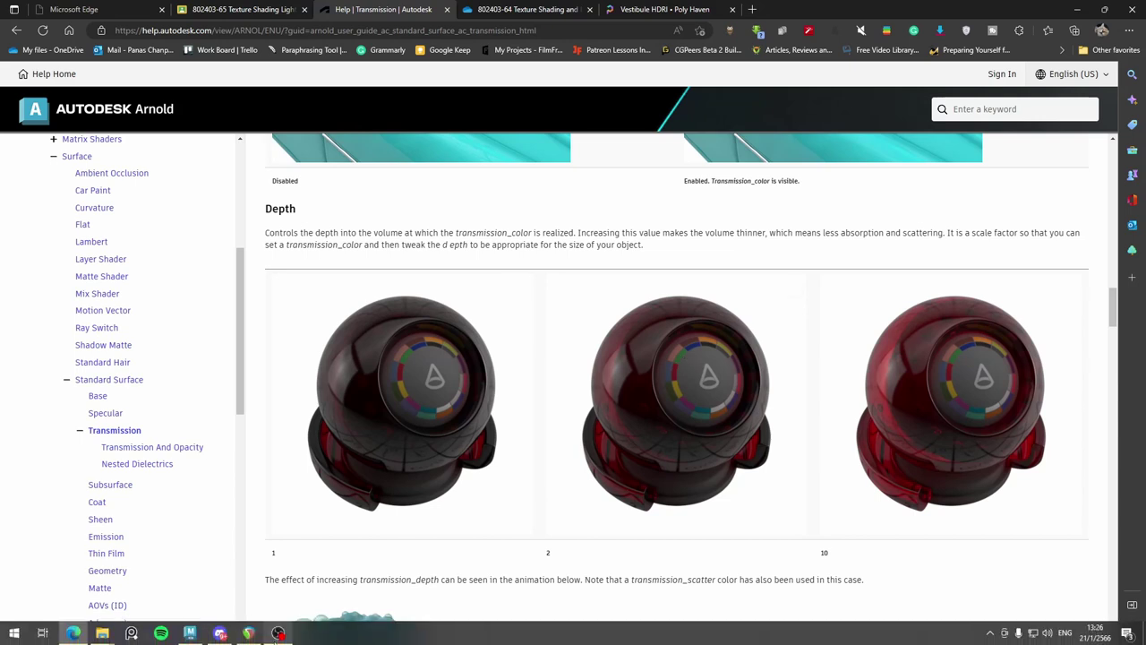
pyautogui.click(190, 633)
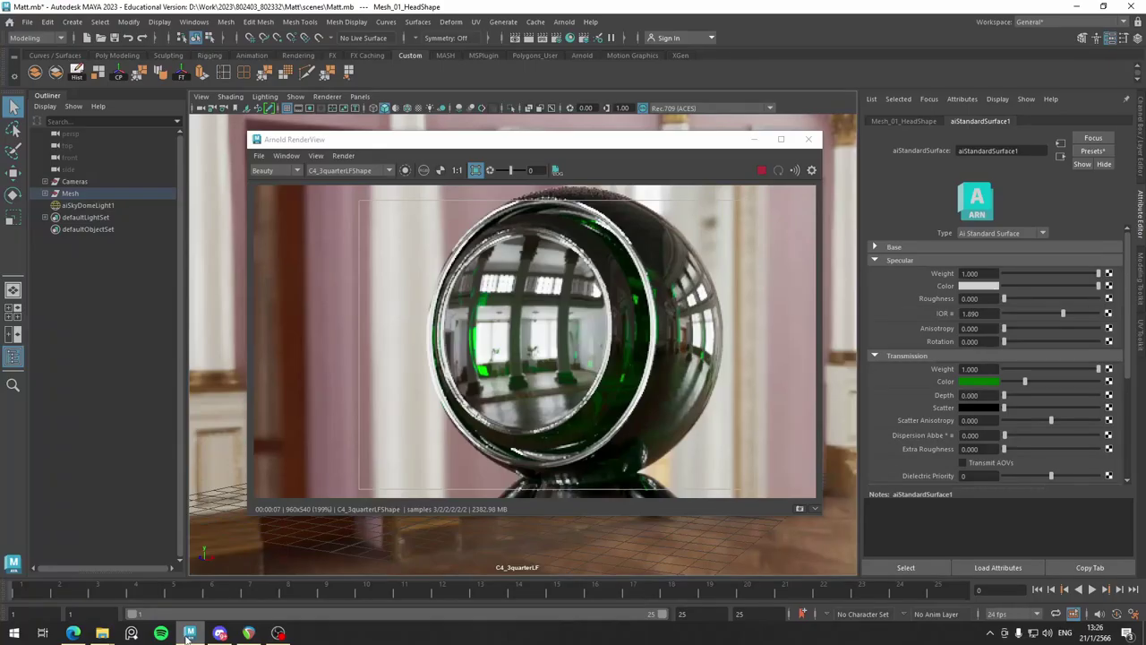
# Re-pick a green Transmission Color from the history and darken it again
pyautogui.click(972, 383)
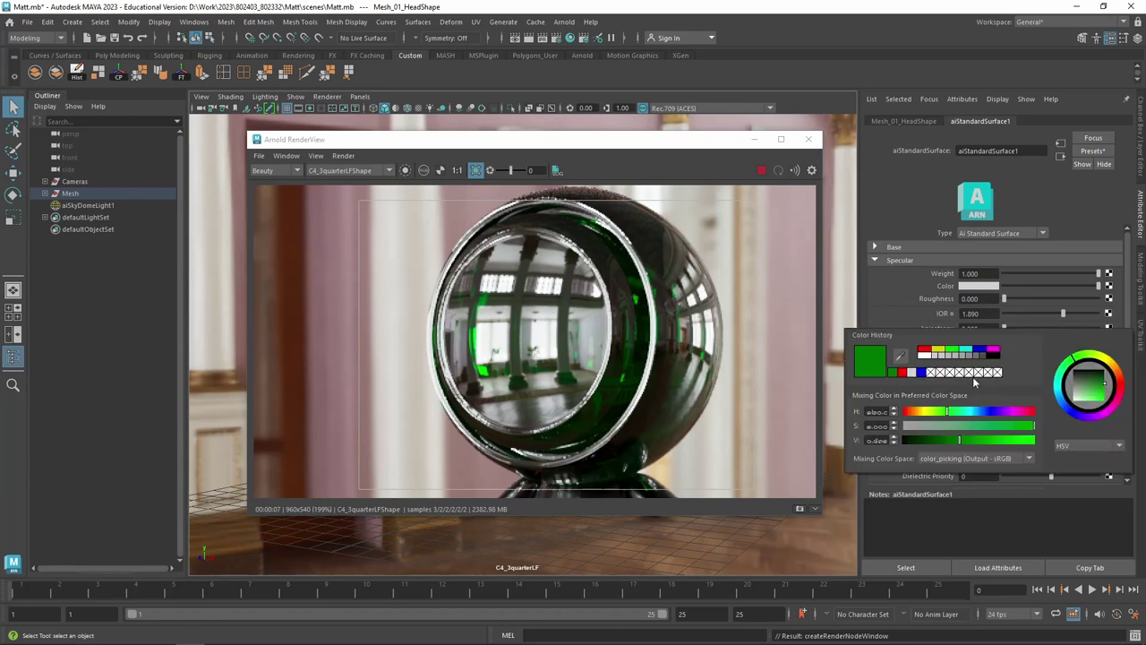
pyautogui.click(961, 352)
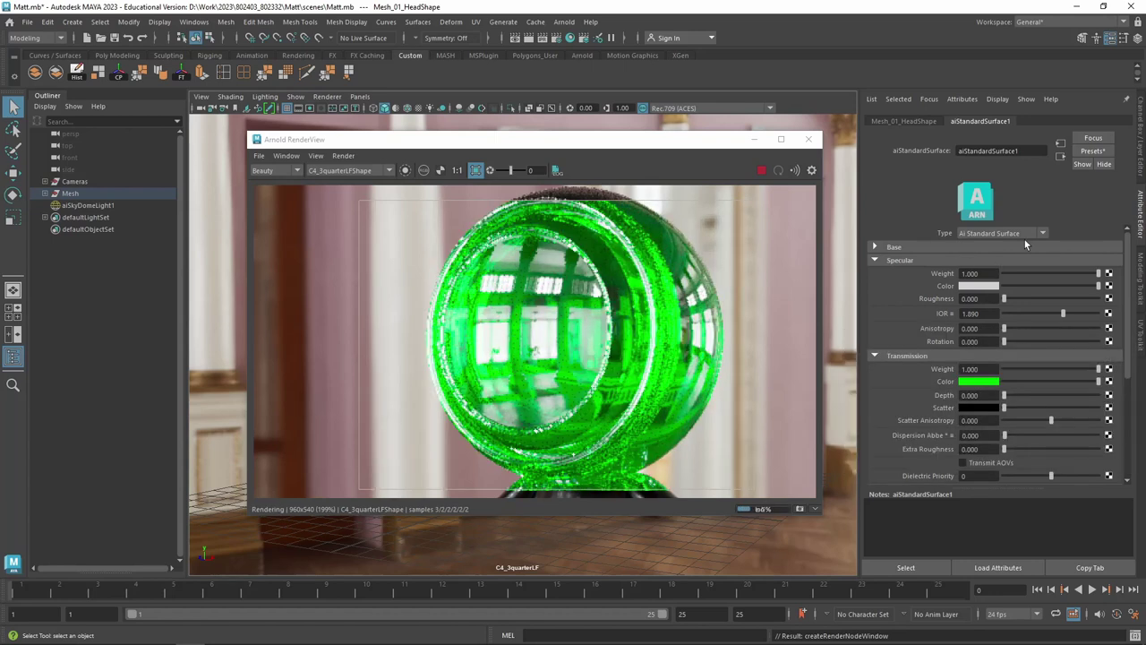
pyautogui.click(990, 385)
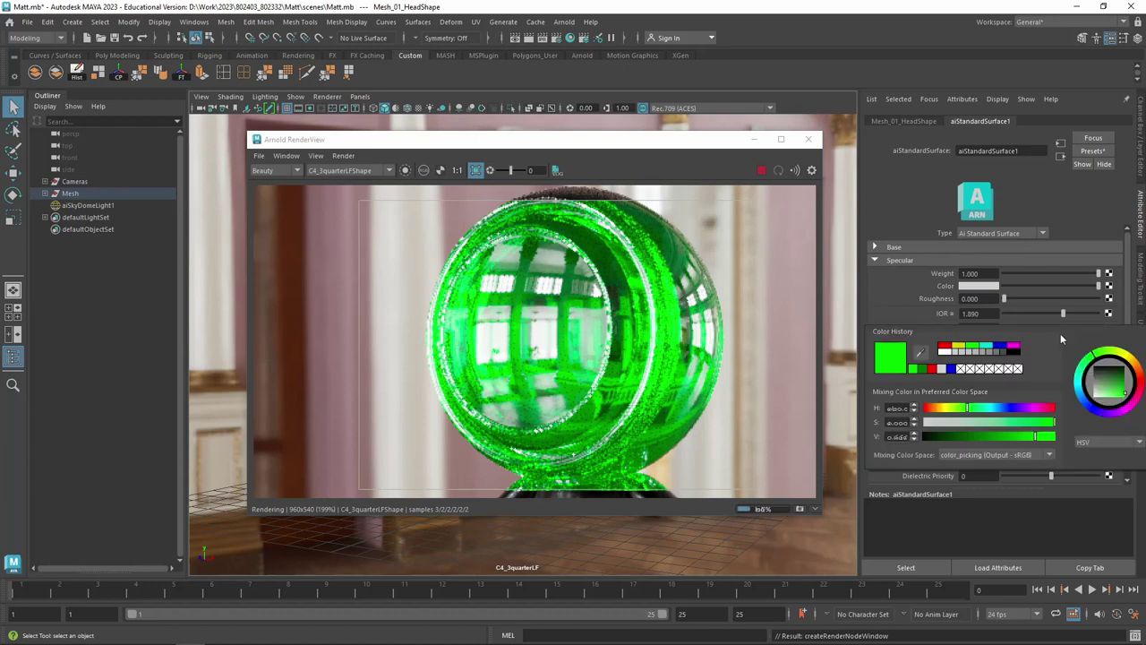
pyautogui.click(1116, 383)
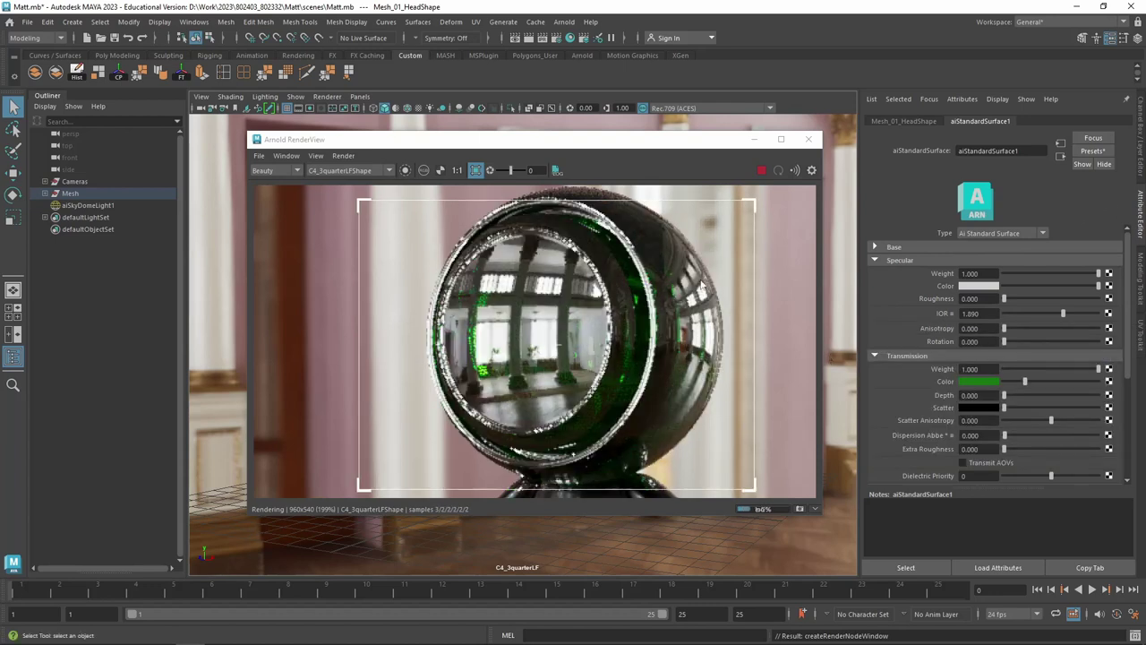
# Test Transmission Depth at 100 and about 3.2, then reset it to 0
pyautogui.moveTo(1003, 395)
pyautogui.mouseDown()
pyautogui.moveTo(1126, 403)
pyautogui.moveTo(1020, 406)
pyautogui.mouseUp()
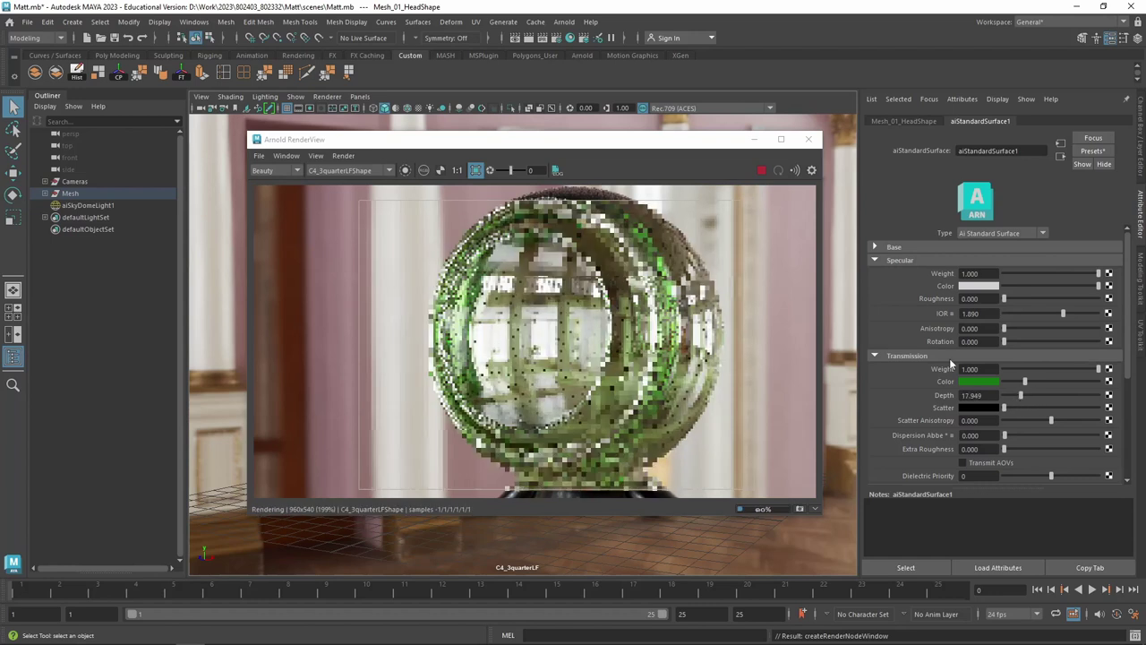
pyautogui.click(1006, 396)
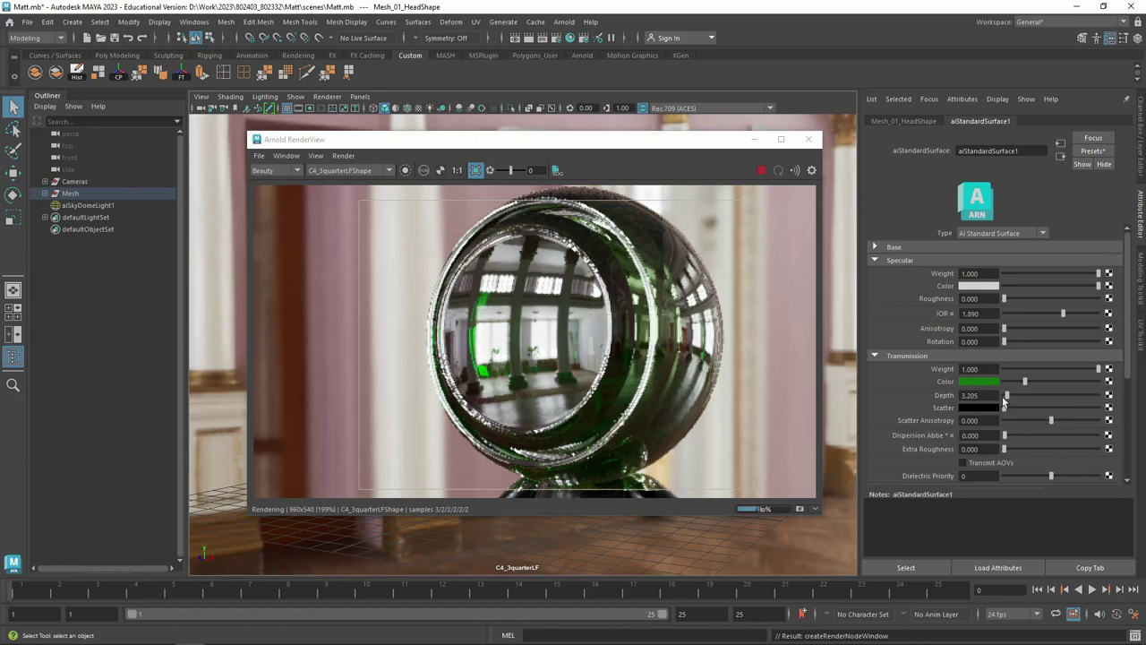
pyautogui.moveTo(1003, 399); pyautogui.dragTo(990, 400)
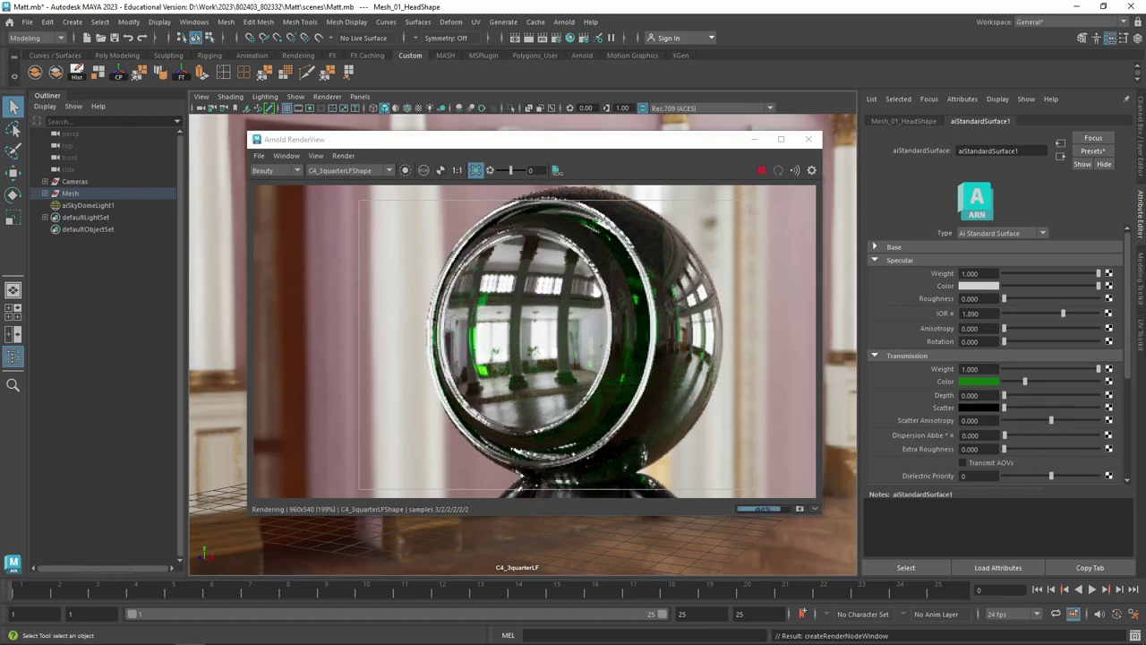
pyautogui.click(63, 635)
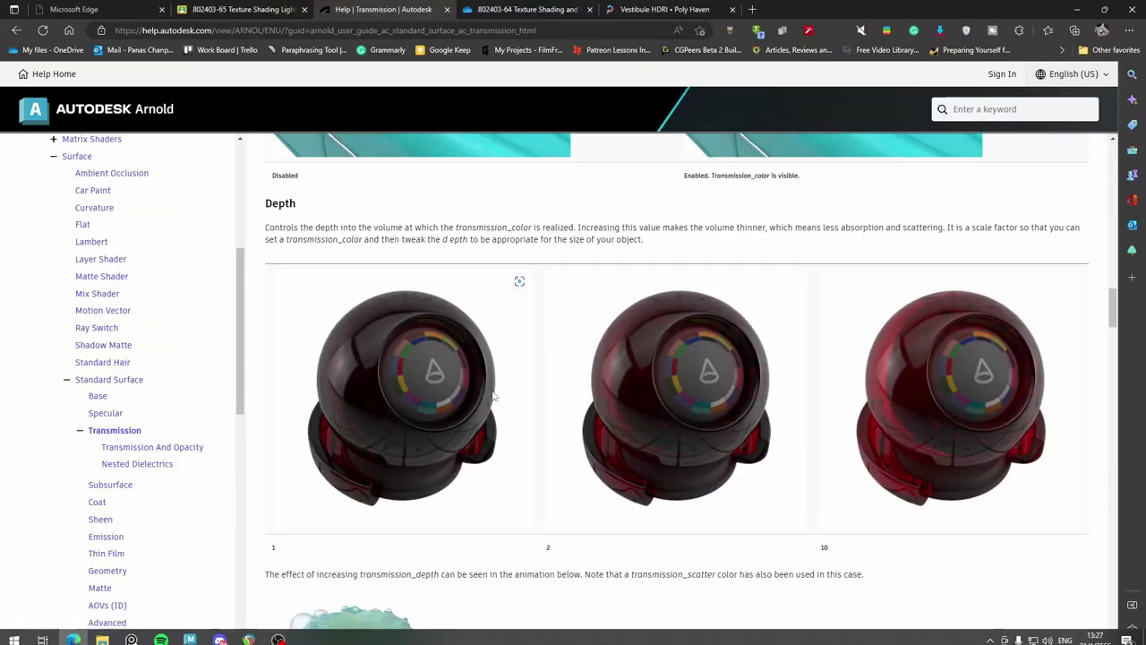
# Read the Depth and Scatter sections of the Transmission help page, then return to Maya
pyautogui.scroll(-4, 490, 390)
pyautogui.scroll(-3, 490, 390)
pyautogui.scroll(2, 490, 391)
pyautogui.scroll(2, 403, 421)
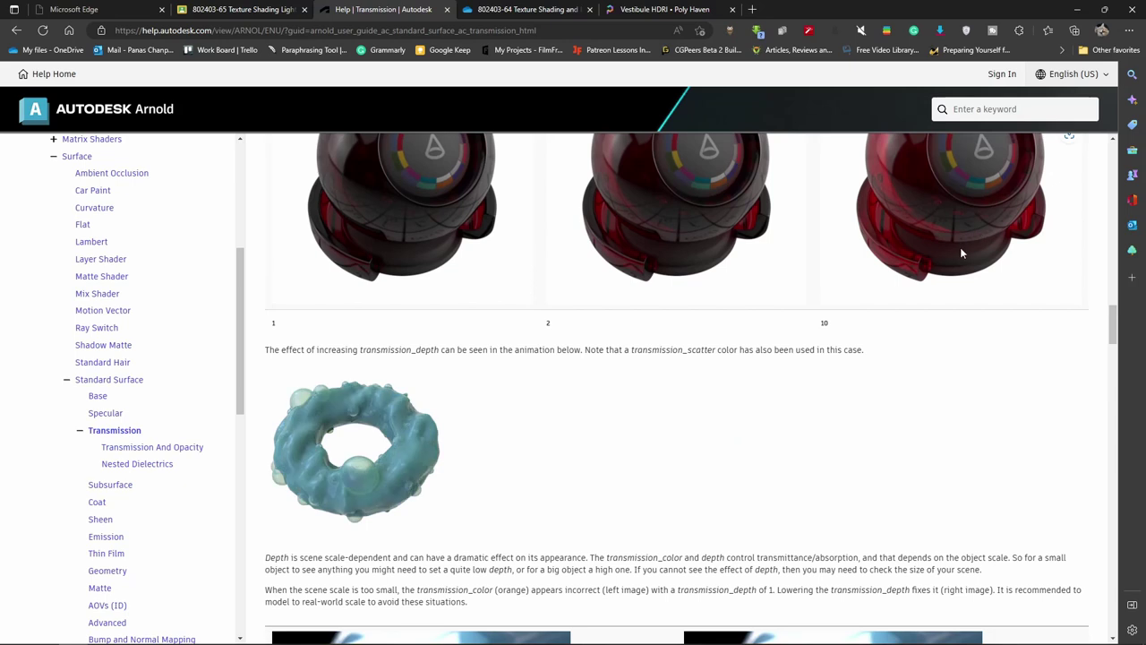
pyautogui.scroll(-3, 960, 251)
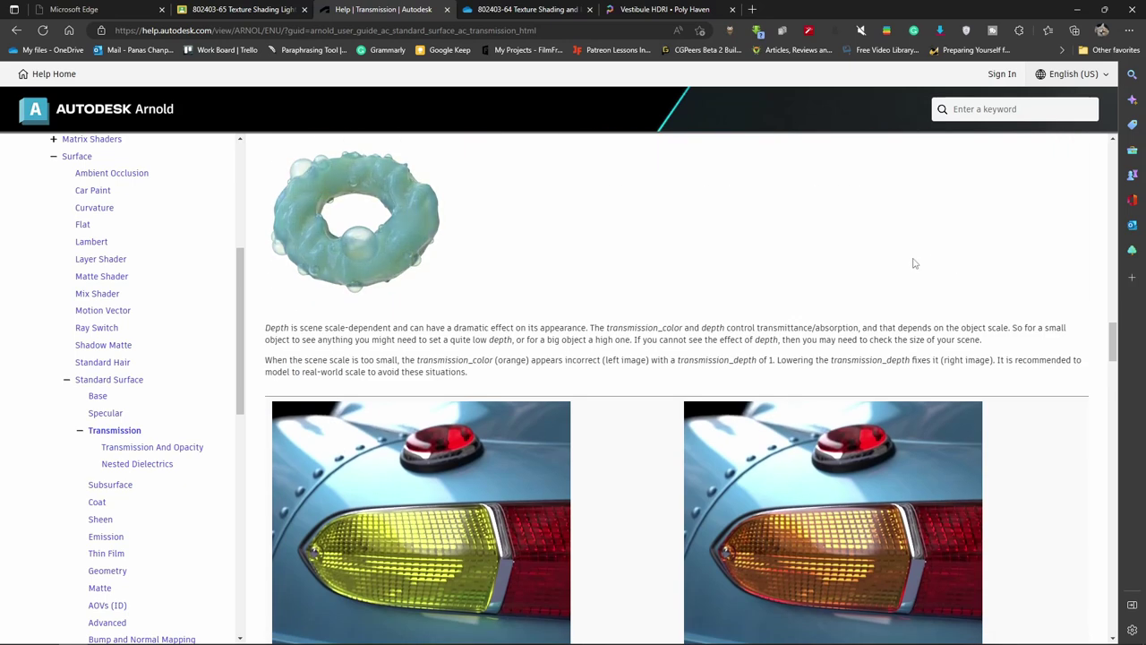
pyautogui.scroll(-2, 914, 263)
pyautogui.moveTo(421, 522)
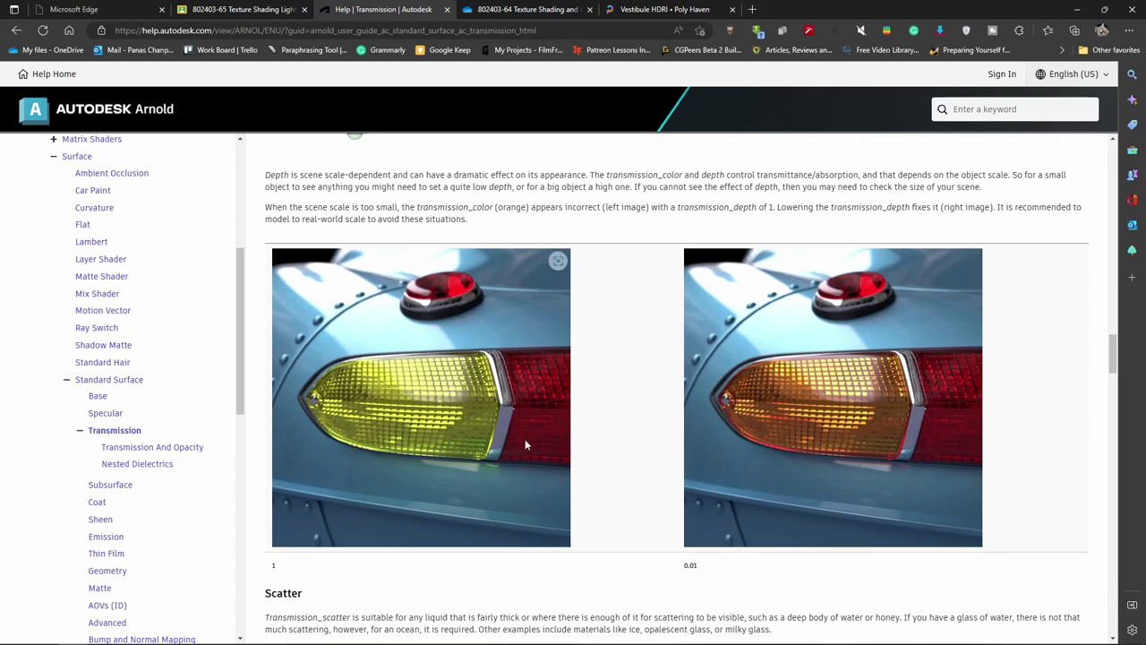
pyautogui.scroll(2, 525, 442)
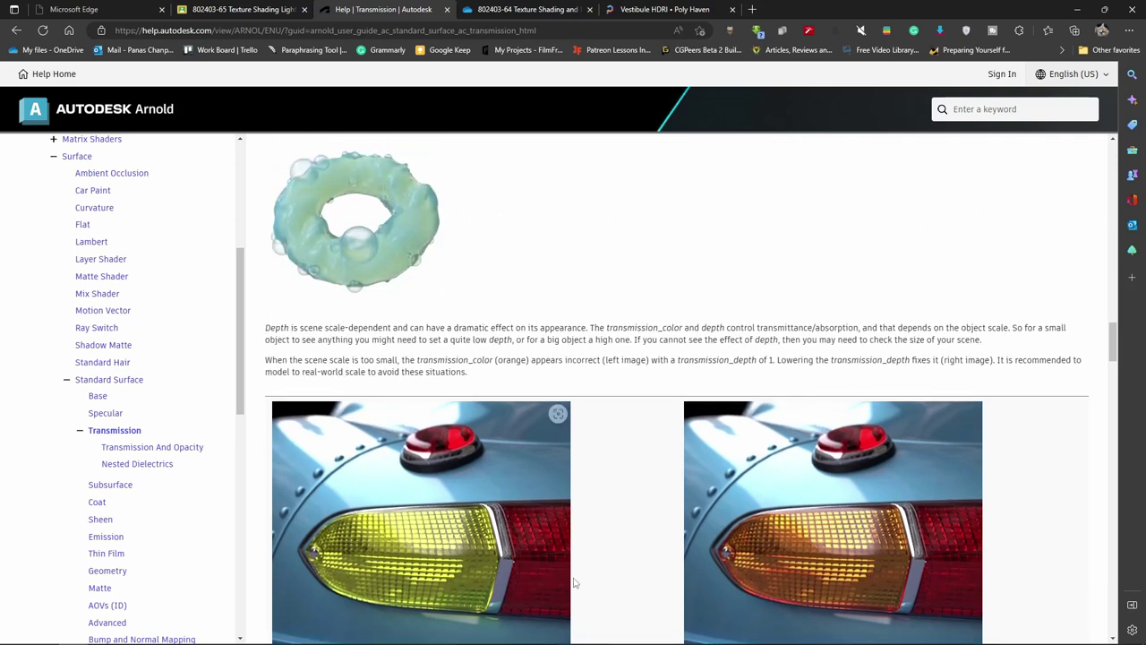
pyautogui.scroll(-3, 574, 583)
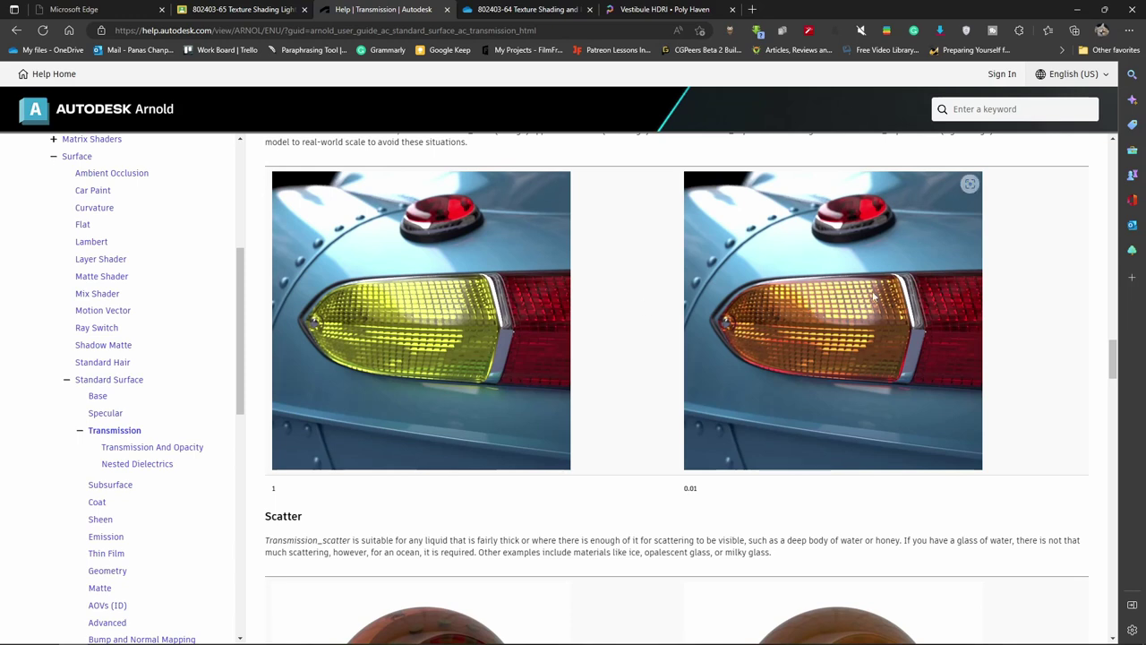
pyautogui.scroll(-4, 664, 360)
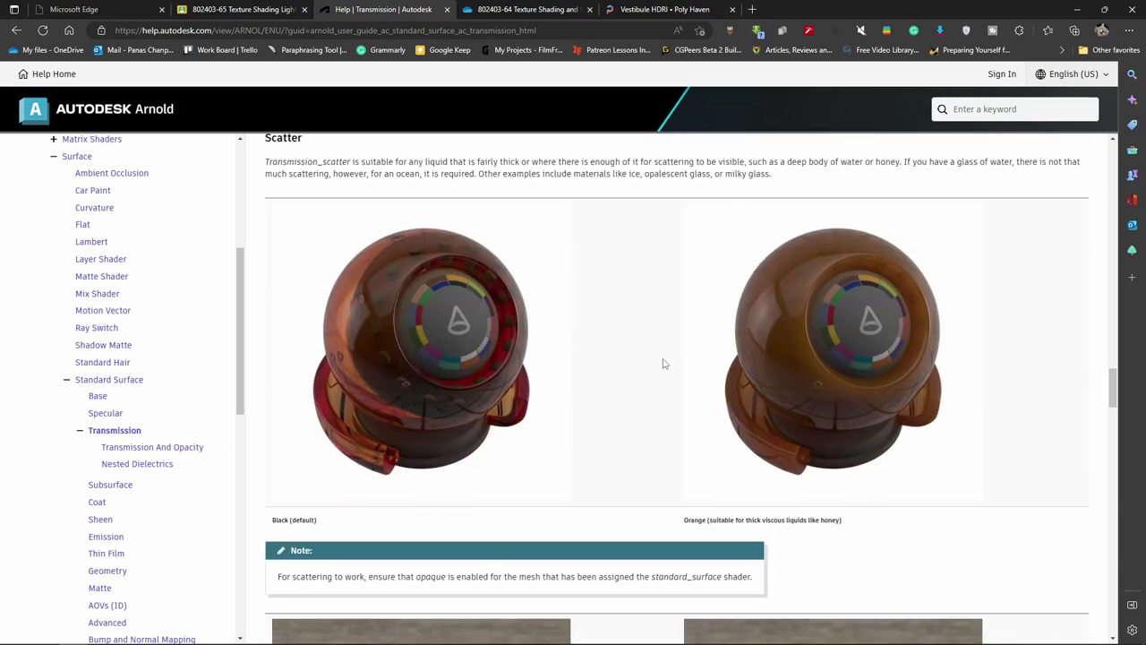
pyautogui.scroll(2, 664, 363)
pyautogui.scroll(-1, 665, 362)
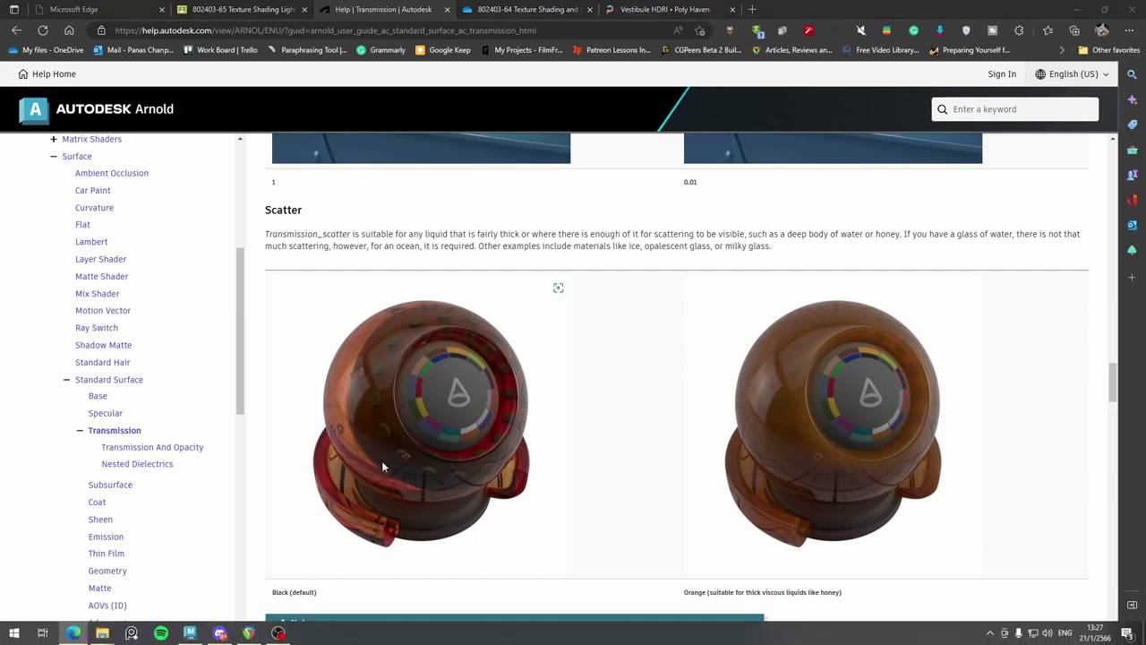
pyautogui.hotkey('alt', 'Tab')
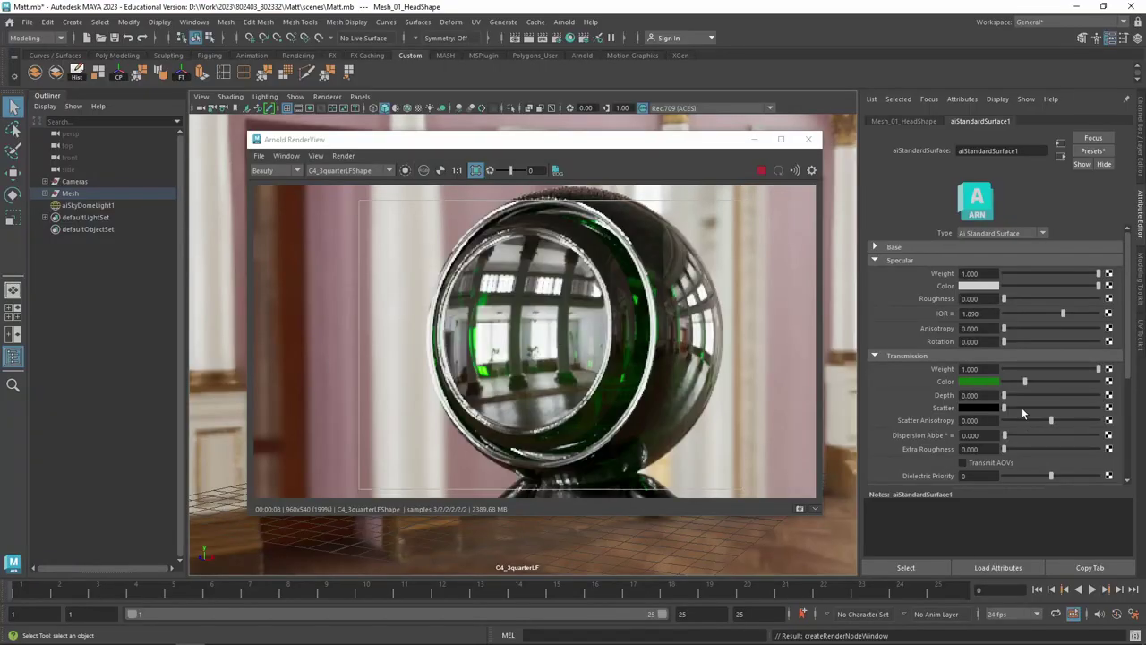
# Set the transmission Scatter colour to near-white and check it against the Transmission help page
pyautogui.moveTo(1024, 409); pyautogui.dragTo(1126, 412)
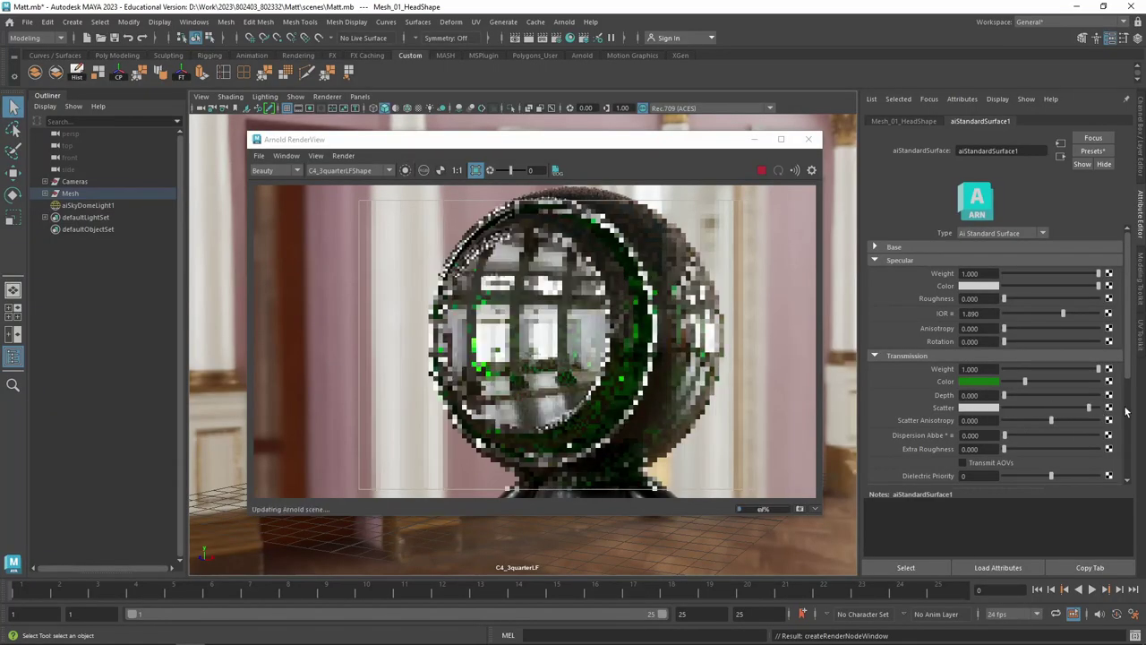
pyautogui.hotkey('alt', 'Tab')
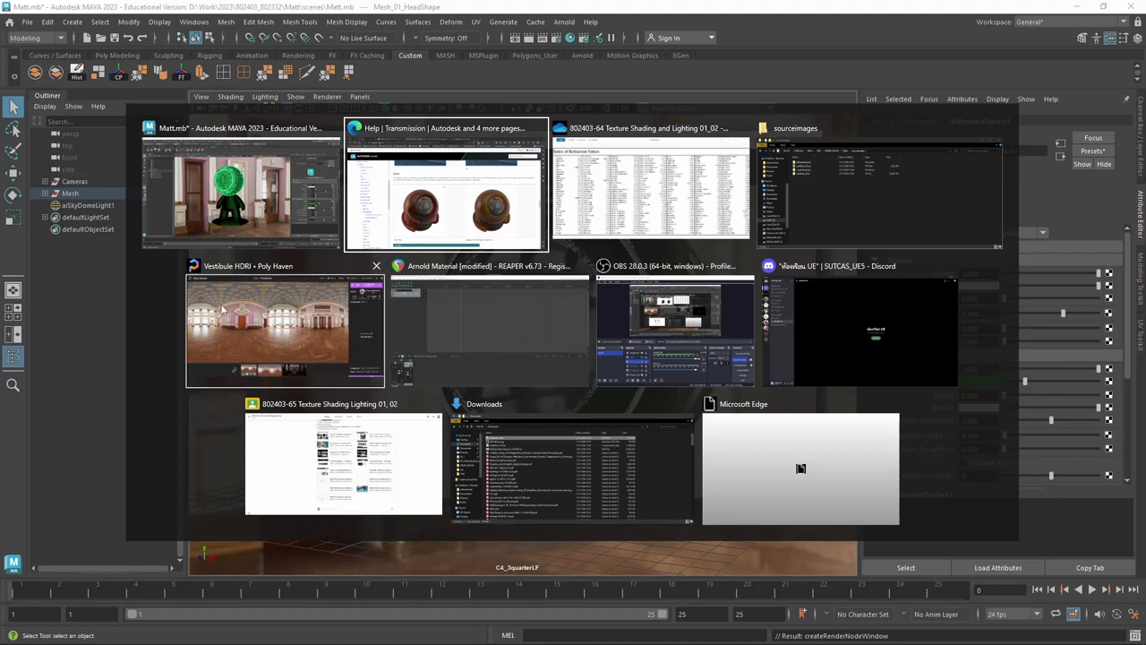
pyautogui.click(445, 193)
pyautogui.scroll(-1, 765, 555)
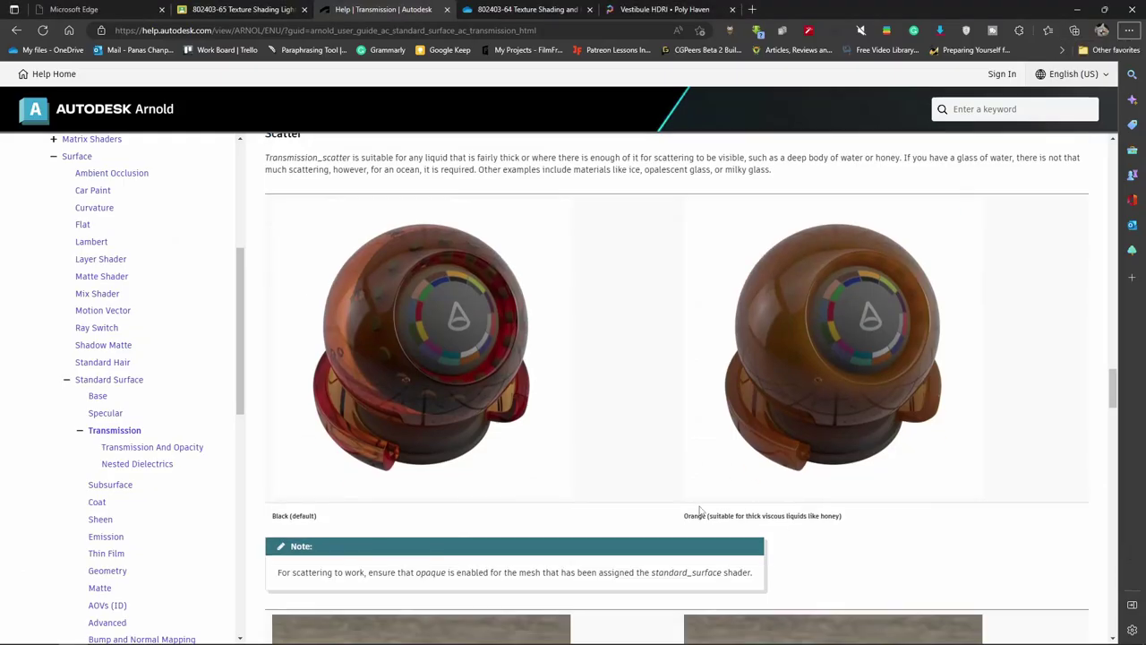
pyautogui.scroll(1, 706, 520)
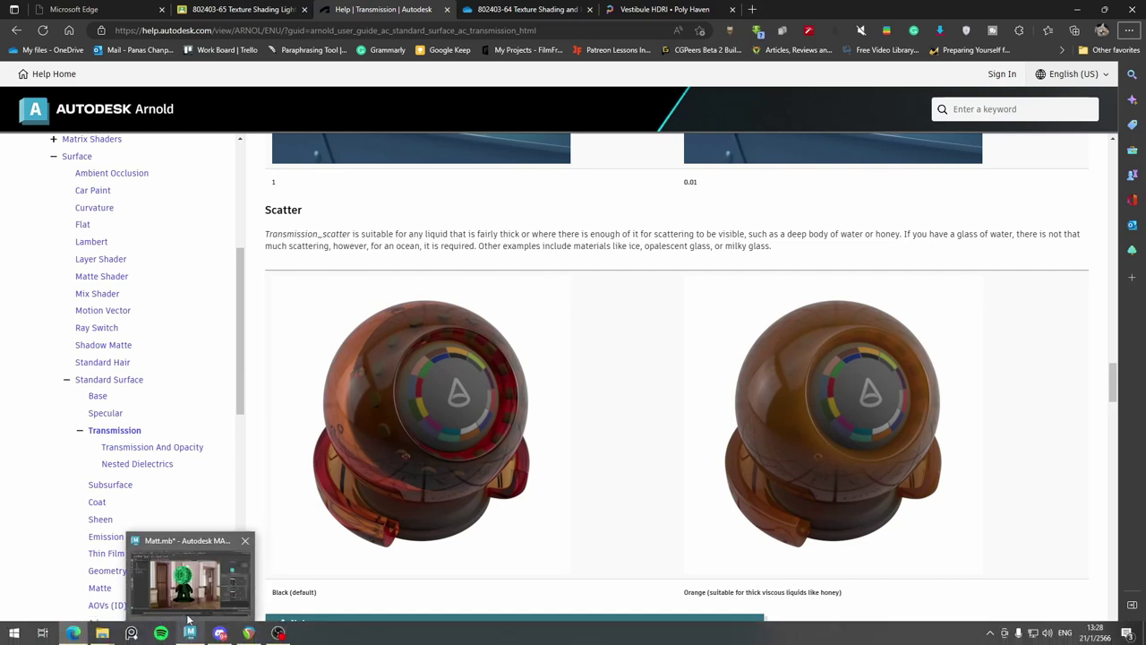
pyautogui.click(189, 633)
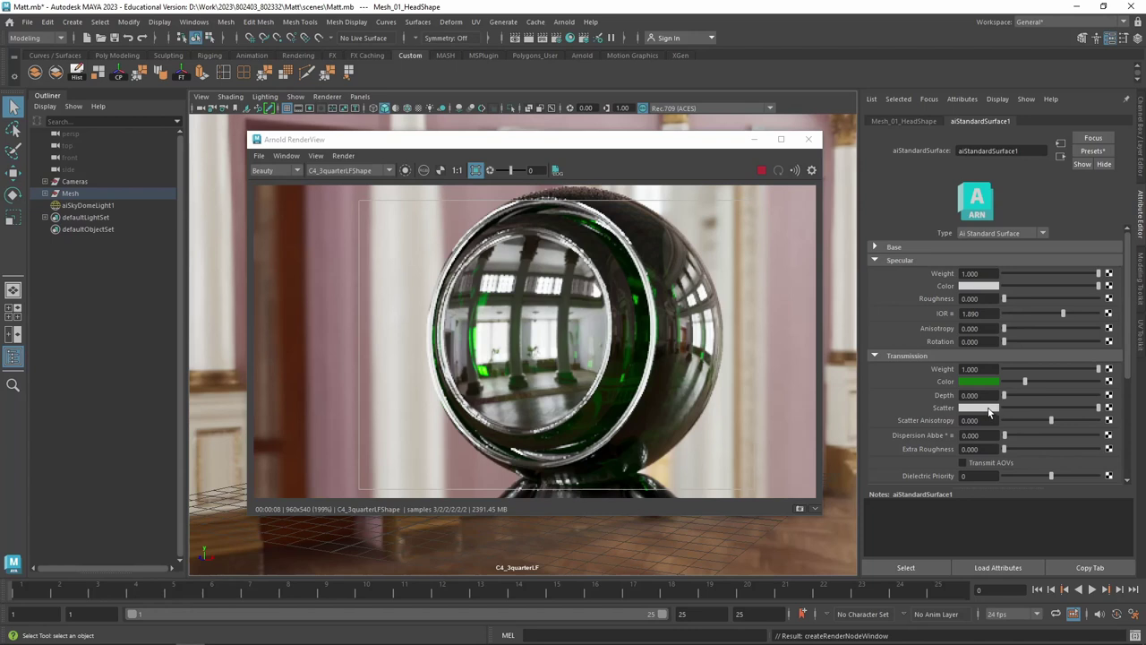
# Try red and green Scatter colours, keep light grey, and set Specular Weight to 0
pyautogui.click(985, 407)
pyautogui.click(950, 379)
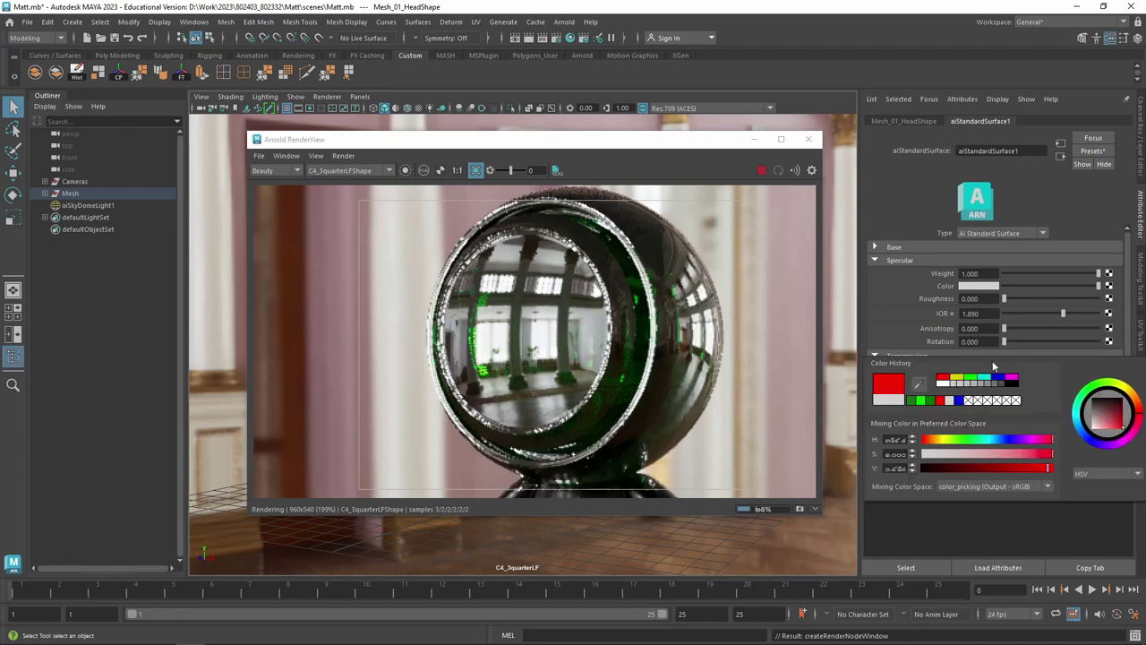
pyautogui.click(971, 378)
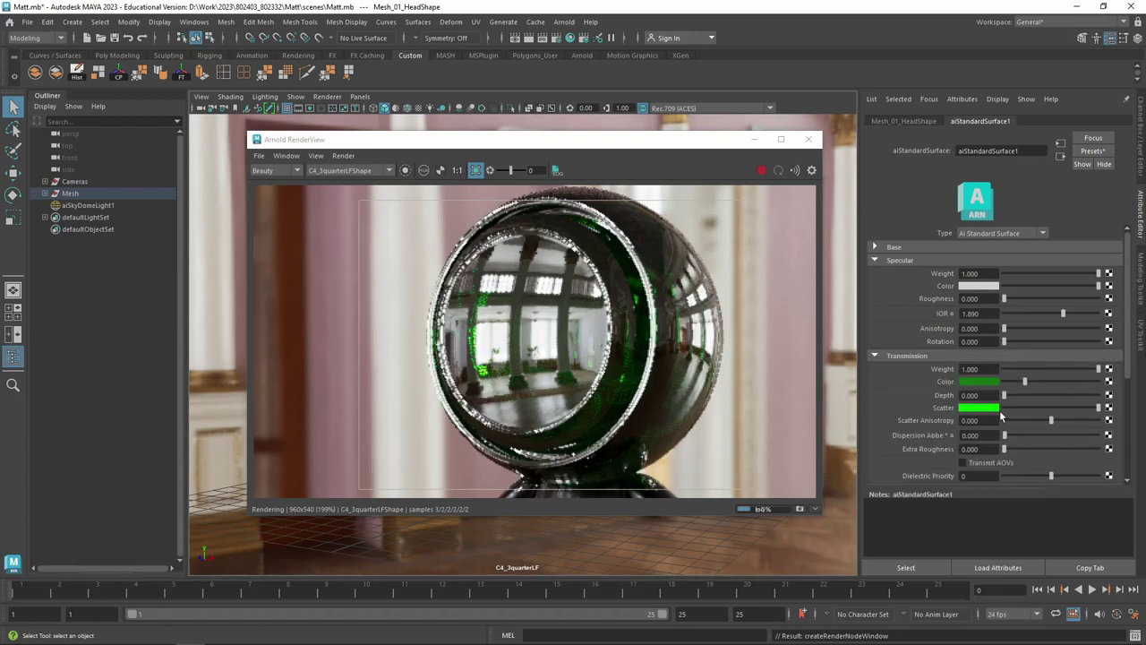
pyautogui.moveTo(1094, 408); pyautogui.dragTo(889, 429)
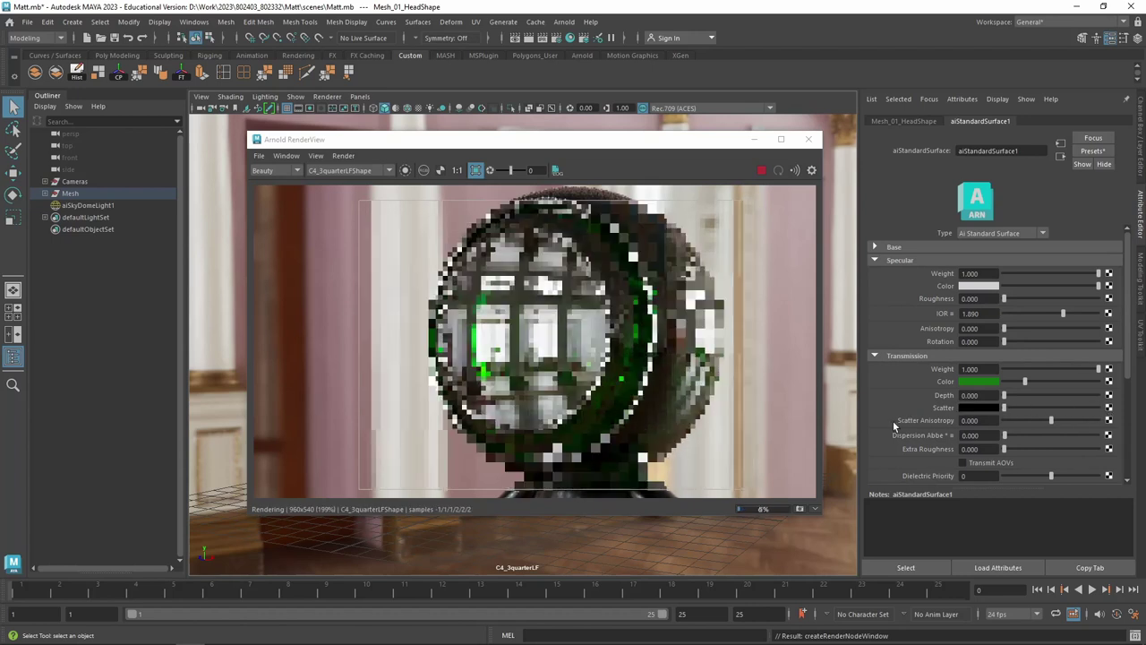
pyautogui.hotkey('ctrl', 'z')
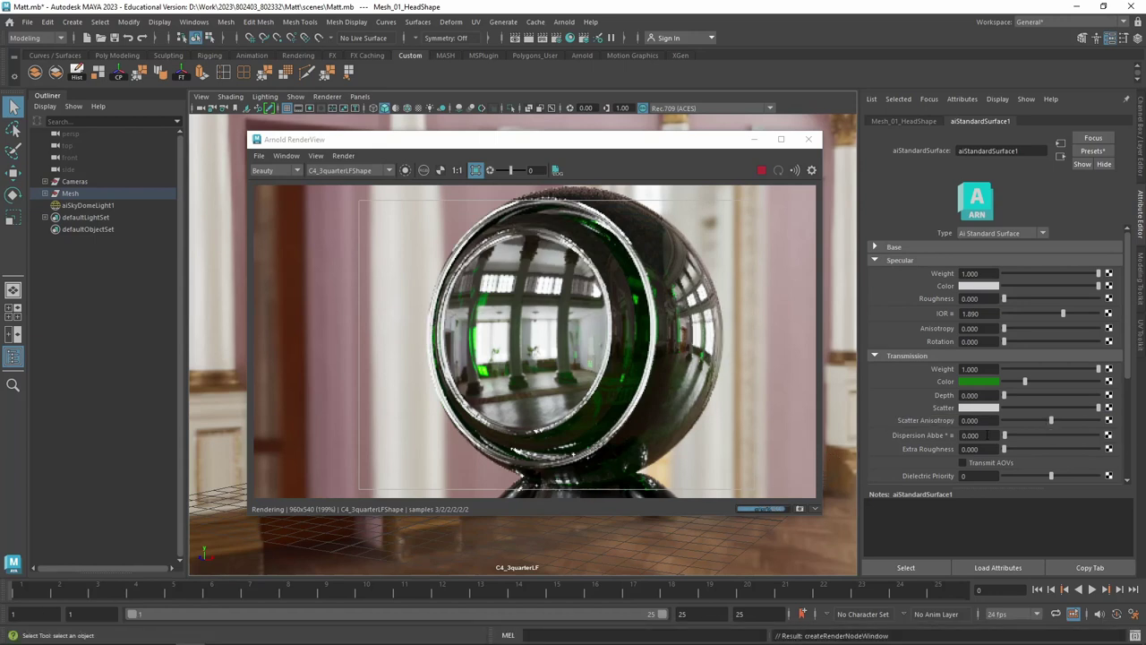
pyautogui.moveTo(1015, 271); pyautogui.dragTo(991, 266)
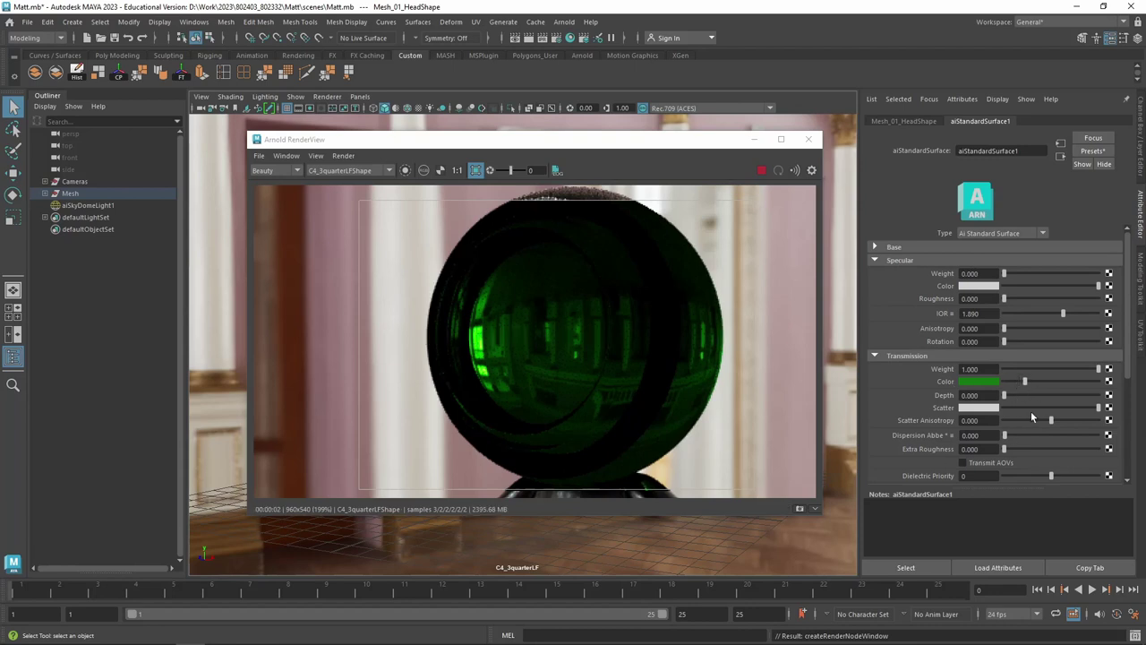
# Test the Scatter colour at black and white, consulting the help page
pyautogui.moveTo(1035, 409); pyautogui.dragTo(990, 410)
pyautogui.moveTo(1002, 404); pyautogui.dragTo(1098, 407)
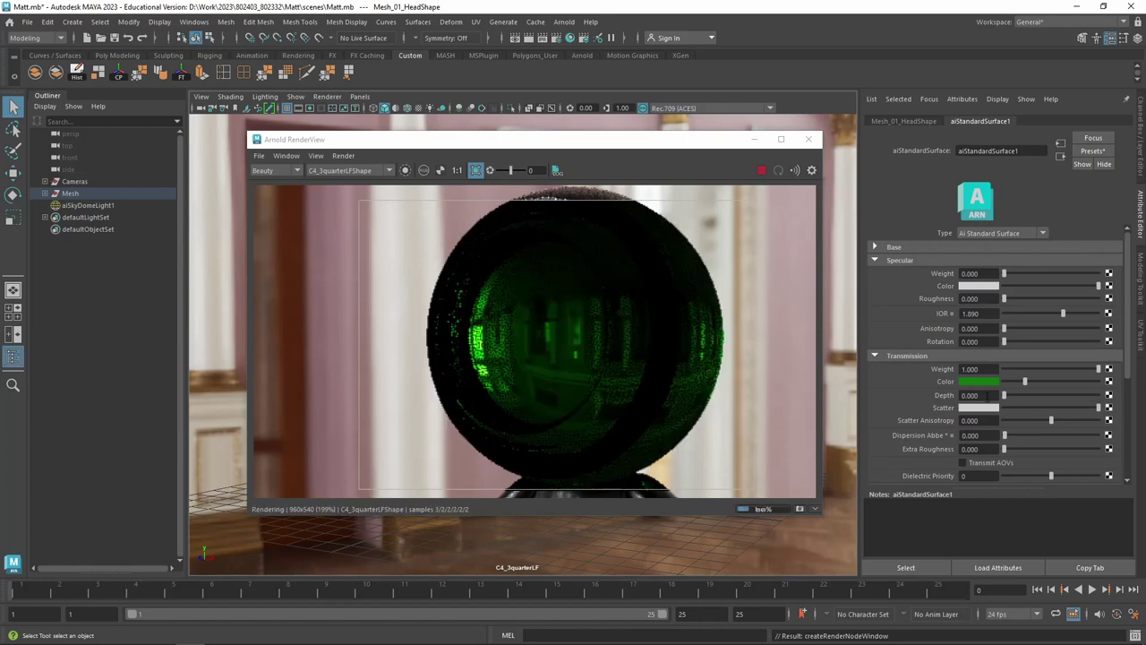
pyautogui.click(73, 632)
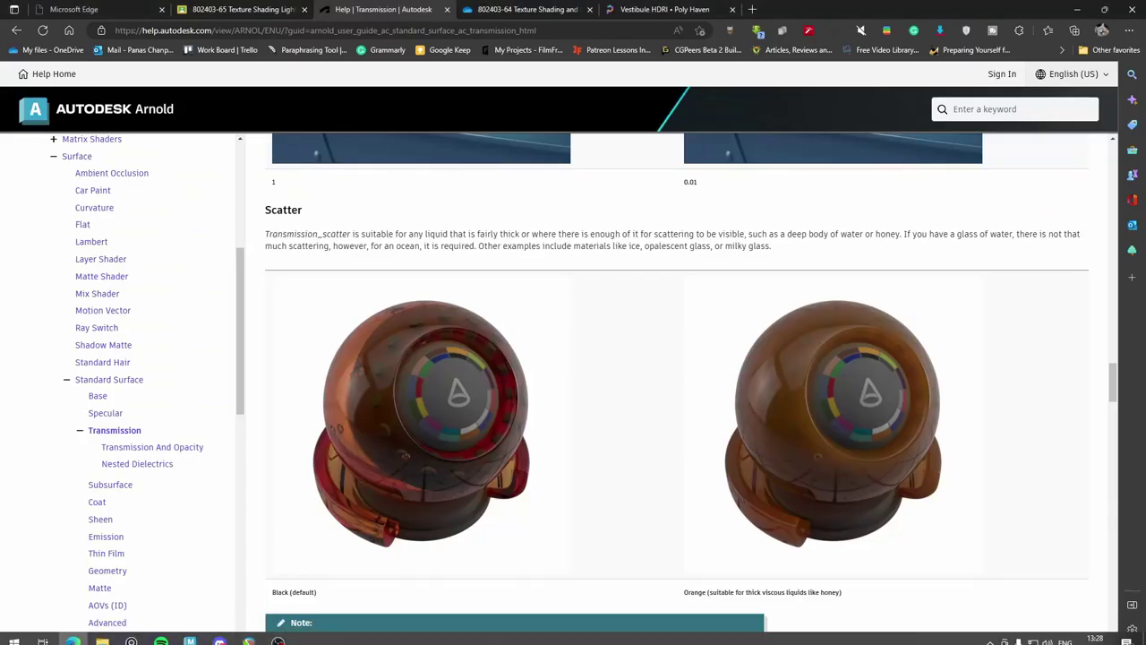
pyautogui.click(189, 632)
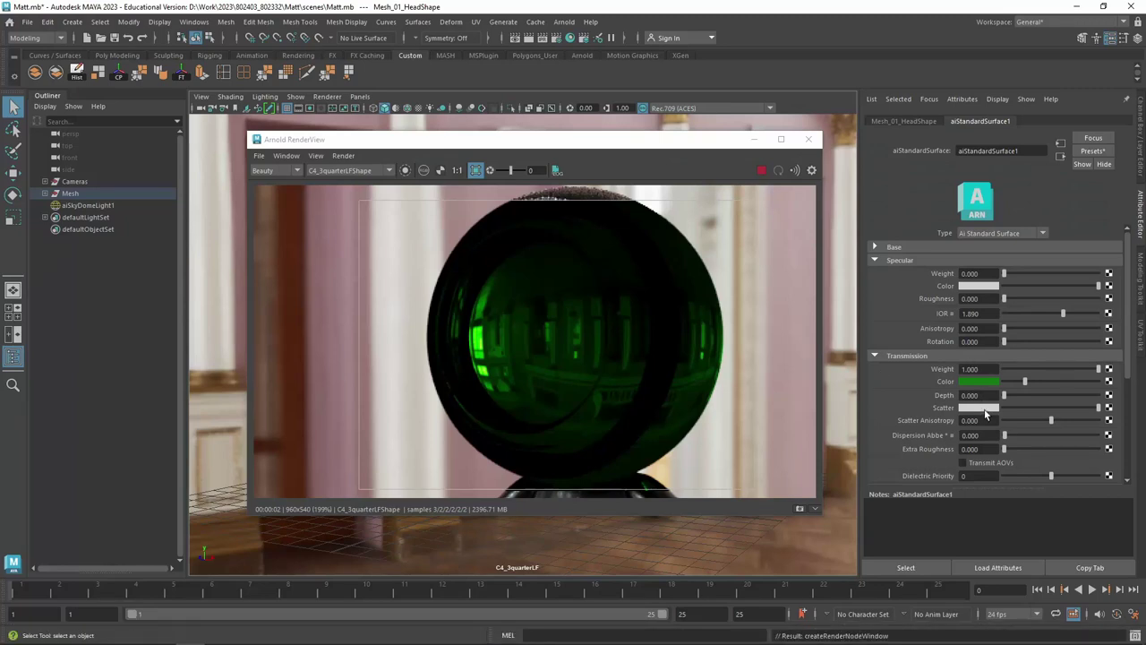
# Set the Scatter colour to bright green from the picker and darken it to very dark green
pyautogui.click(984, 409)
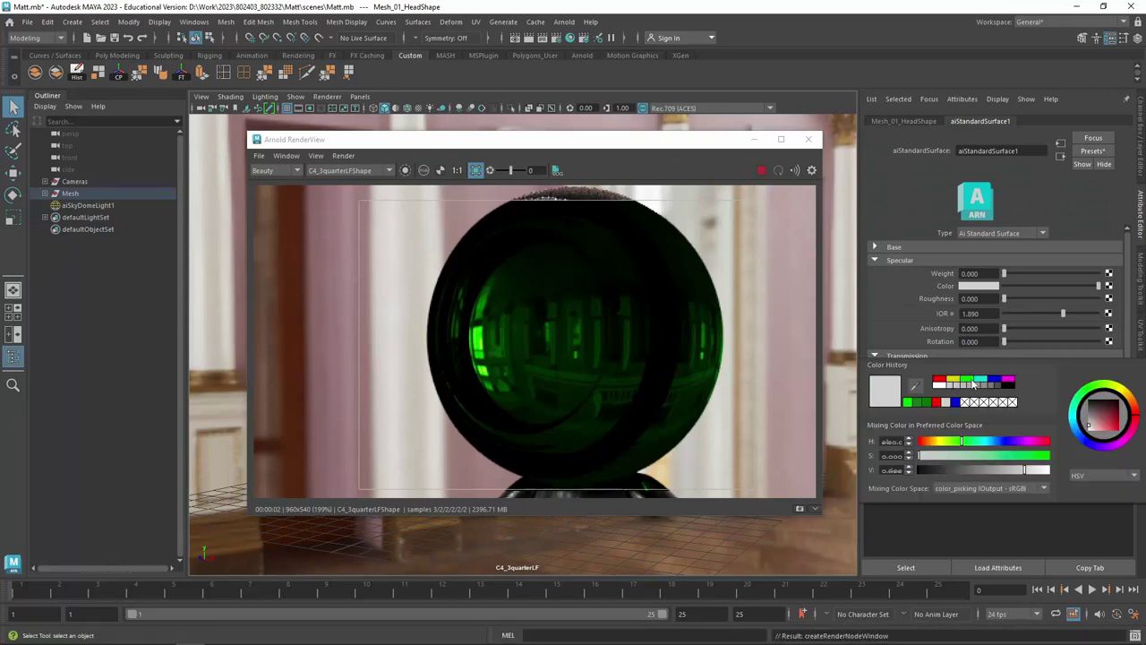
pyautogui.click(972, 380)
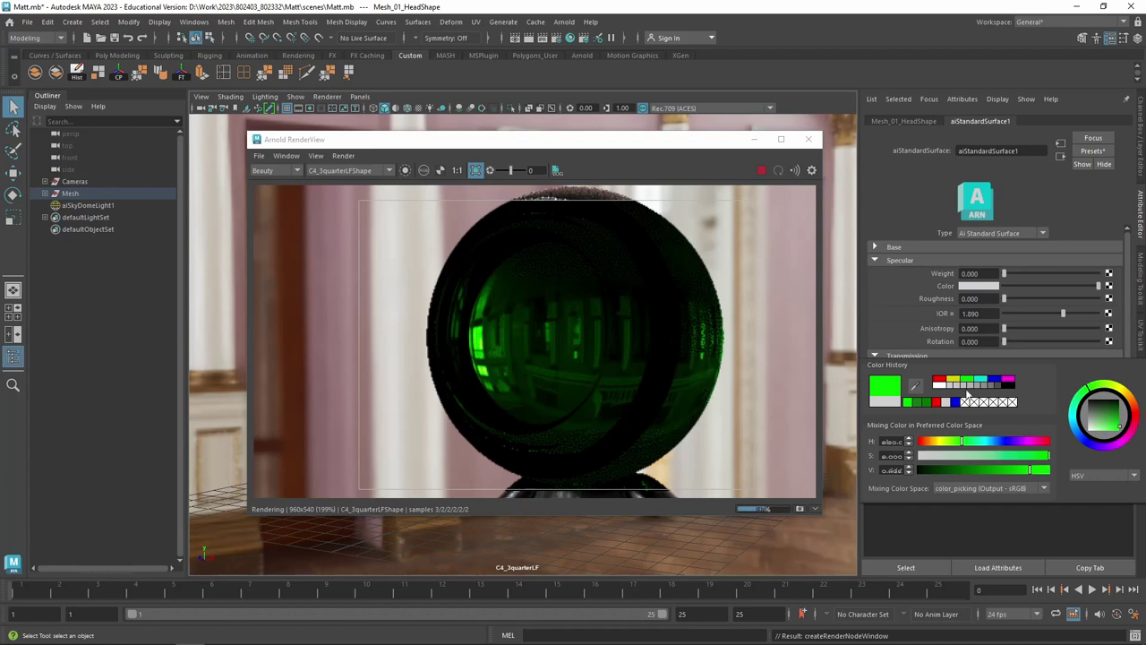
pyautogui.click(956, 457)
pyautogui.click(940, 469)
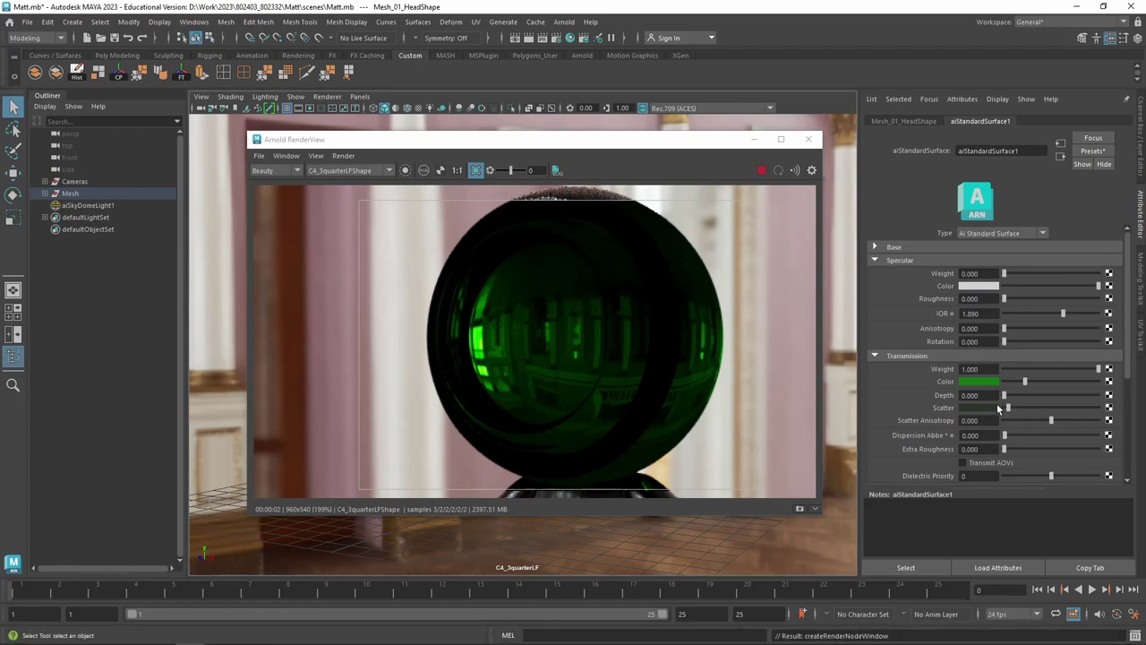
# Test a black Scatter colour and a higher Transmission Depth, then return Scatter to black
pyautogui.moveTo(998, 408)
pyautogui.mouseDown()
pyautogui.moveTo(957, 398)
pyautogui.moveTo(1062, 405)
pyautogui.mouseUp()
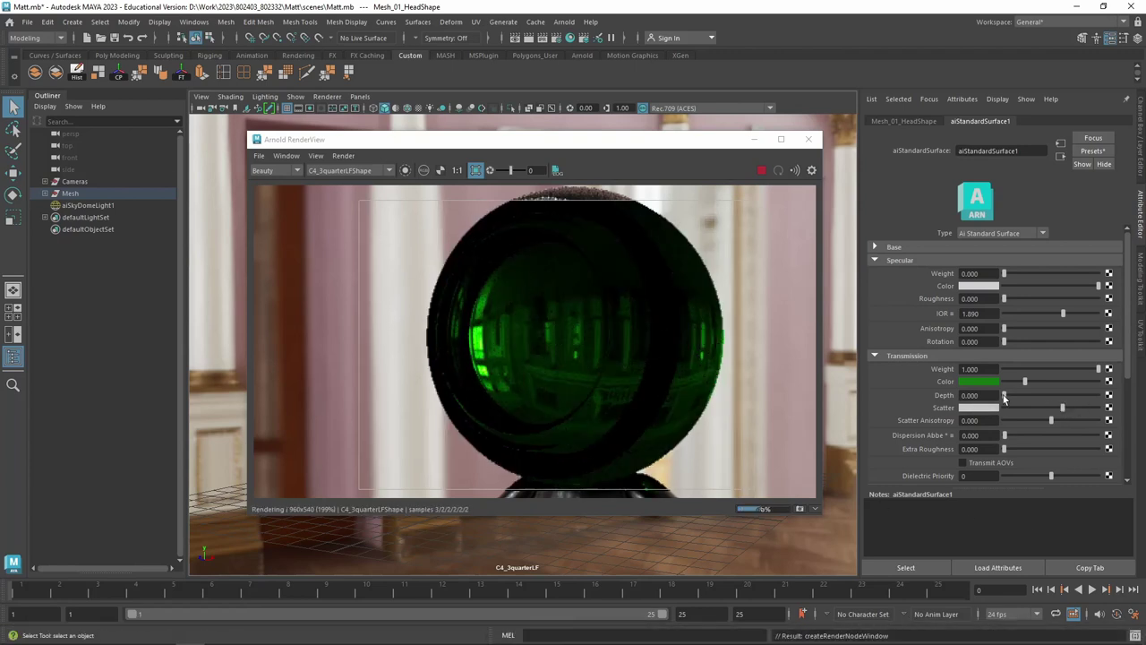
pyautogui.moveTo(1004, 397); pyautogui.dragTo(1004, 398)
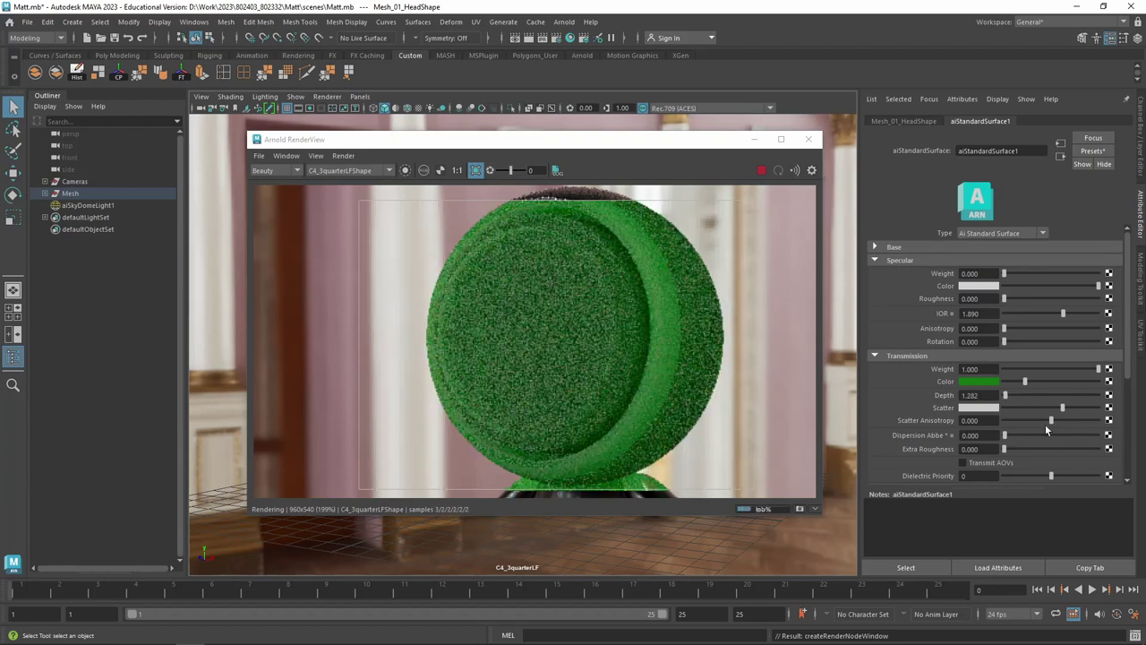
pyautogui.moveTo(1063, 408)
pyautogui.mouseDown()
pyautogui.moveTo(964, 401)
pyautogui.moveTo(1042, 403)
pyautogui.mouseUp()
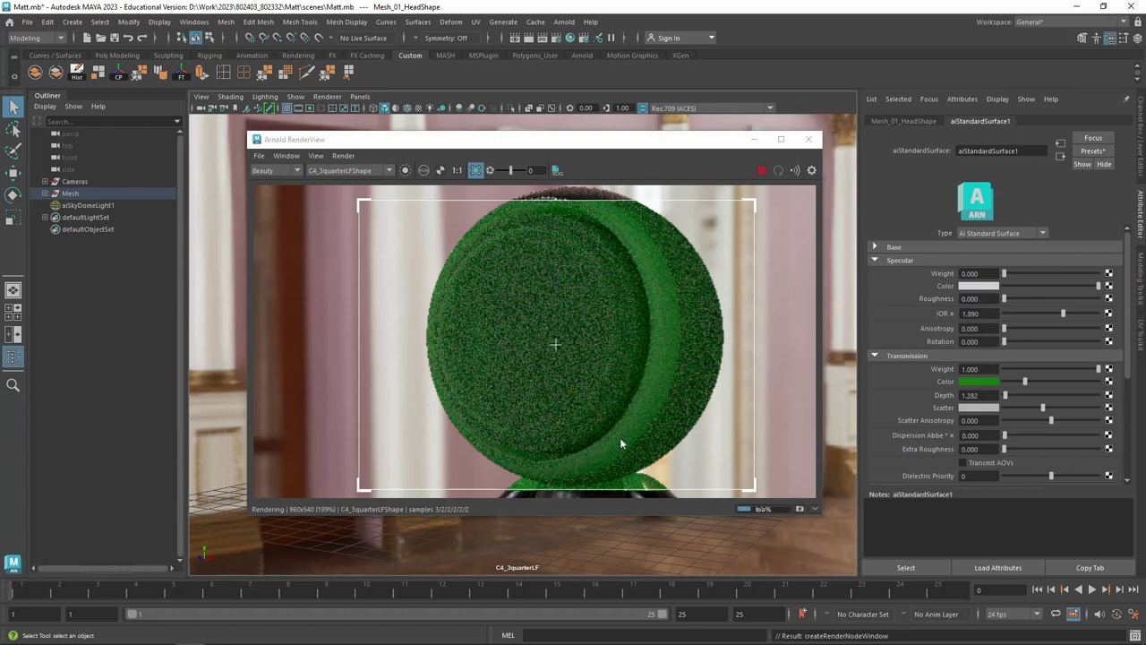
# Set Scatter Anisotropy to -1.000 and restore Specular Weight to 1.000
pyautogui.moveTo(1052, 420); pyautogui.dragTo(1048, 420)
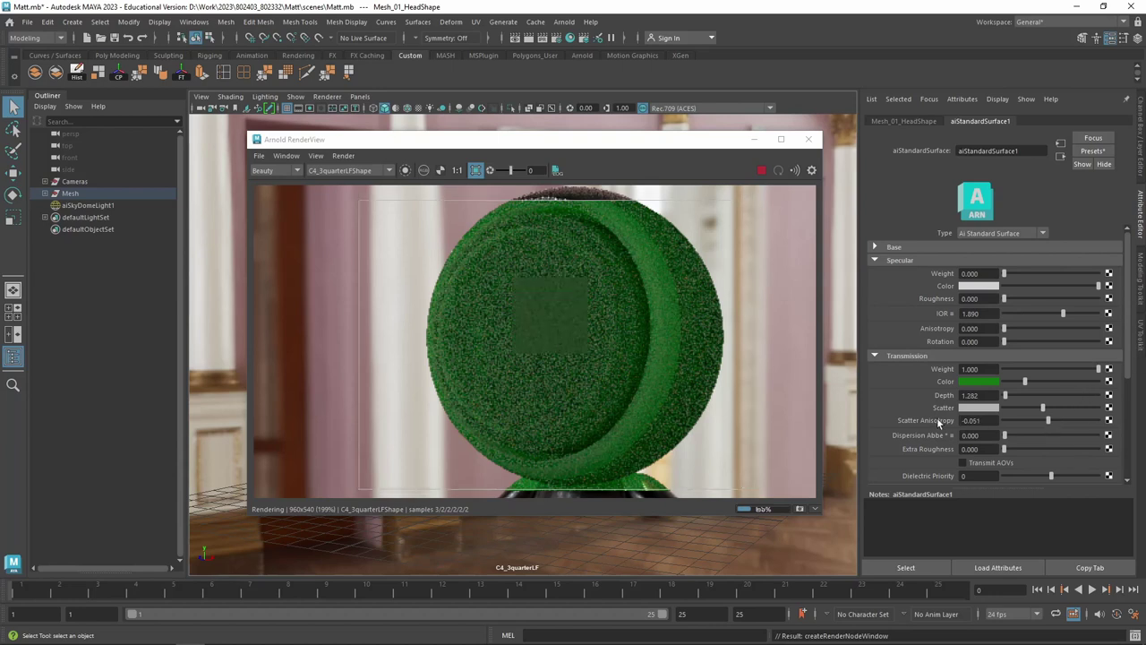
pyautogui.moveTo(938, 423); pyautogui.dragTo(936, 422)
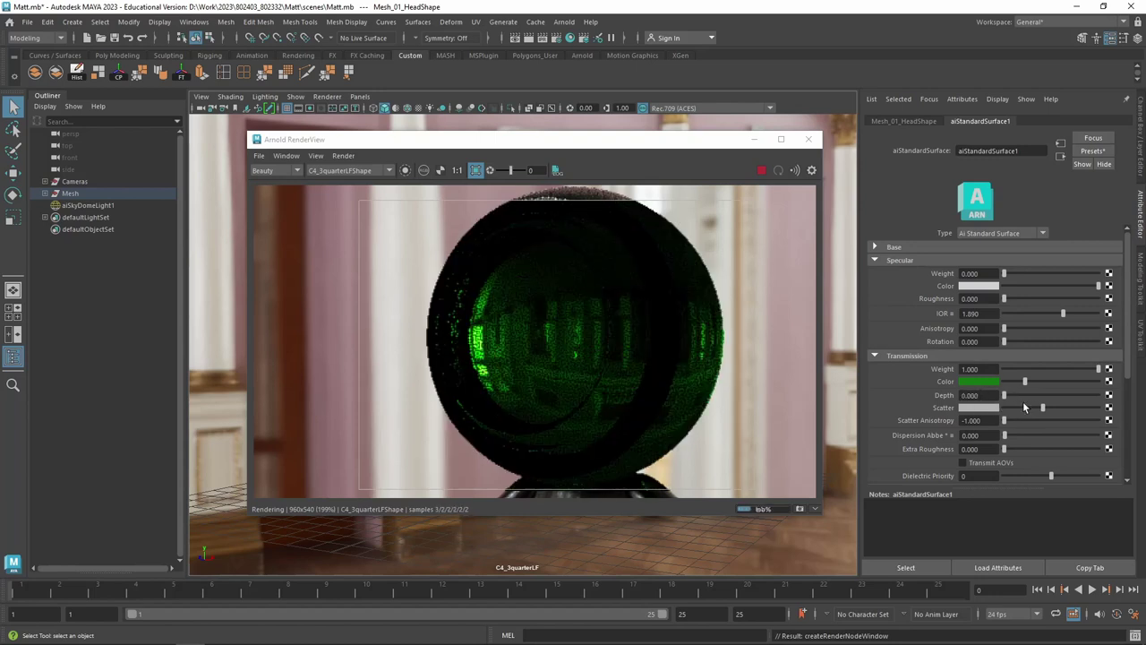
pyautogui.moveTo(1022, 274); pyautogui.dragTo(1102, 274)
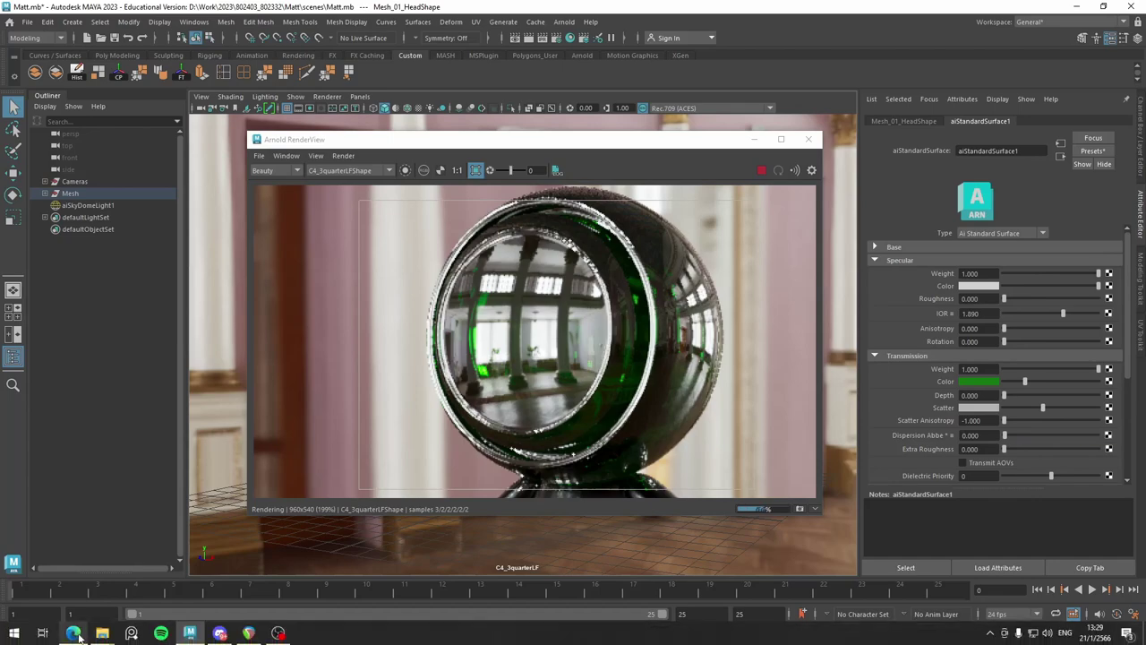
# Scroll the Transmission help page to the Dispersion Abbe section and its examples at 1, 3 and 6
pyautogui.click(73, 634)
pyautogui.scroll(-5, 606, 480)
pyautogui.scroll(2, 605, 480)
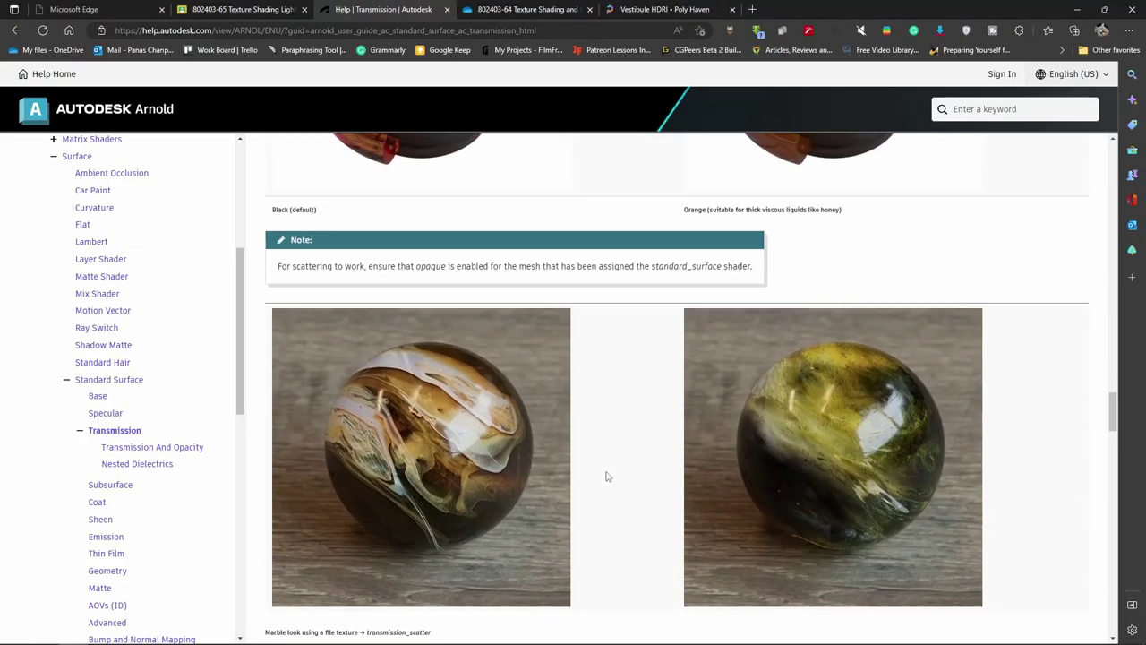
pyautogui.scroll(-4, 605, 478)
pyautogui.scroll(-1, 608, 473)
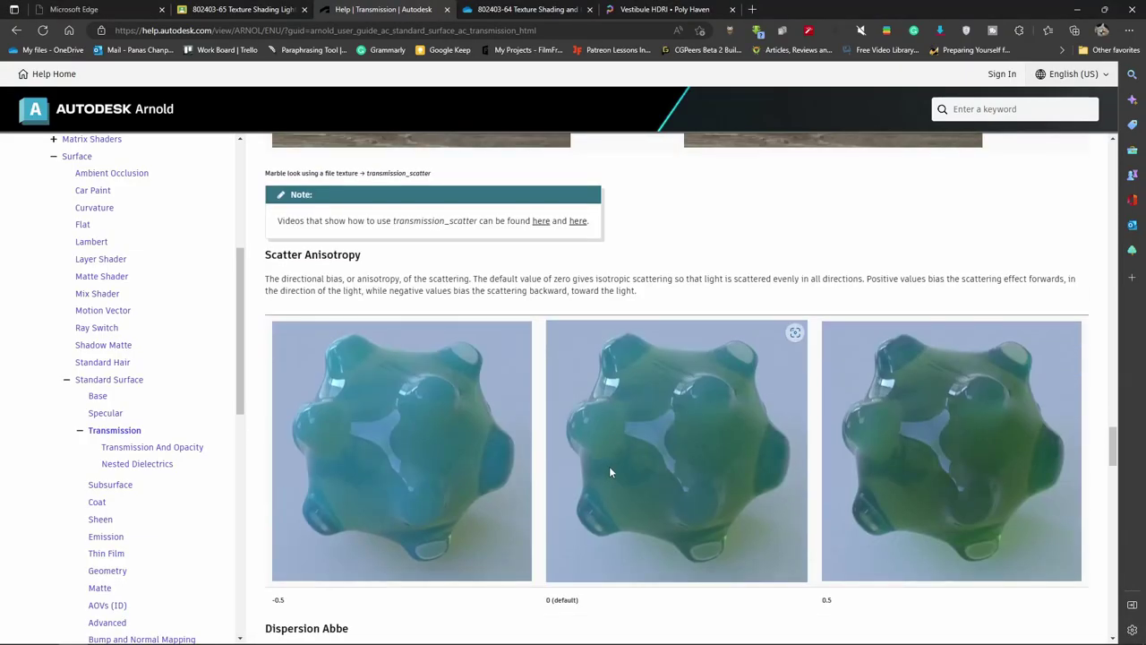
pyautogui.moveTo(676, 450)
pyautogui.scroll(-3, 398, 573)
pyautogui.scroll(-3, 406, 564)
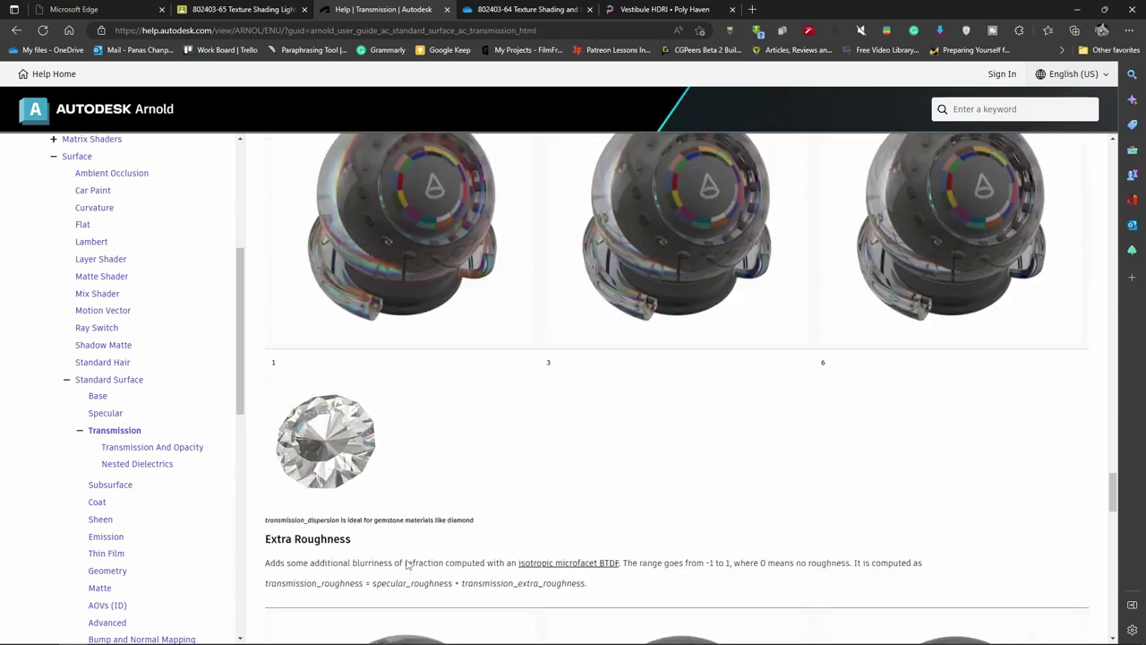
pyautogui.scroll(1, 404, 564)
pyautogui.scroll(2, 404, 562)
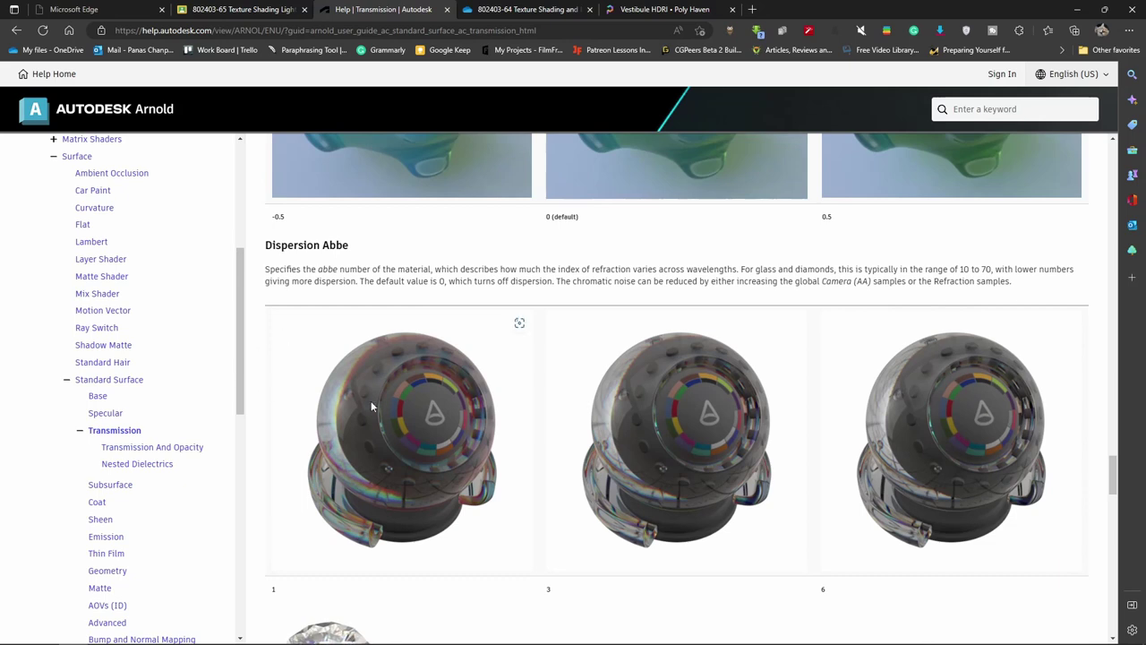
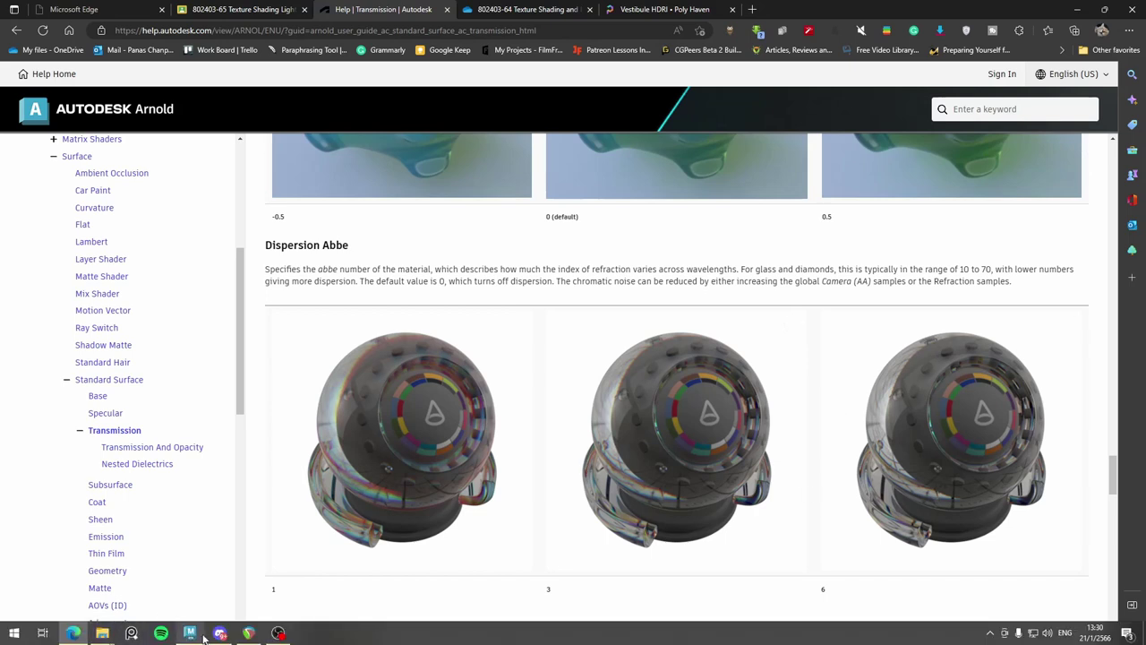
# Switch from Edge back to Maya's Arnold RenderView showing the glass sphere render
pyautogui.click(191, 633)
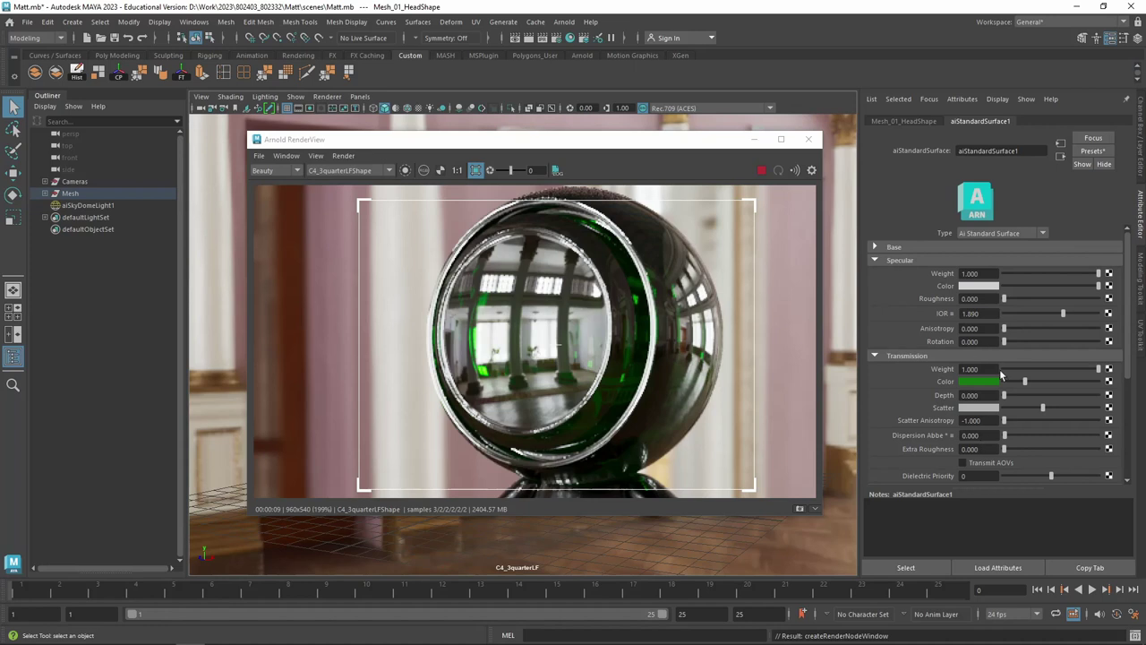
# Try and undo a green transmission colour, raise Dispersion Abbe, and draw a render region
pyautogui.moveTo(1024, 383); pyautogui.dragTo(1136, 388)
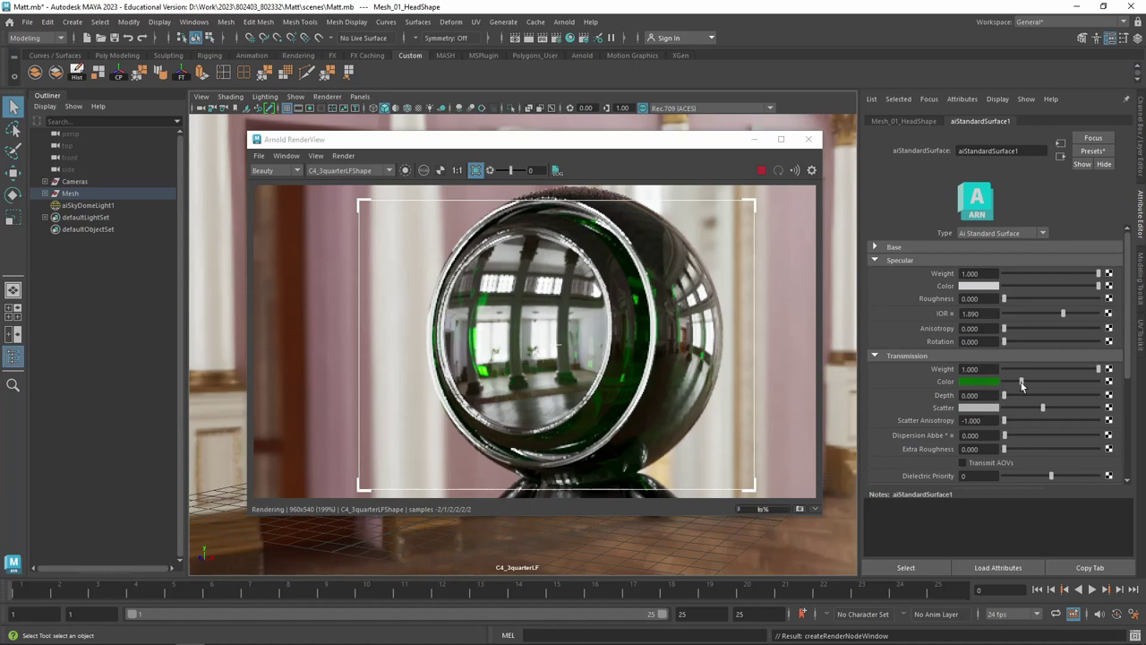
pyautogui.hotkey('ctrl', 'z')
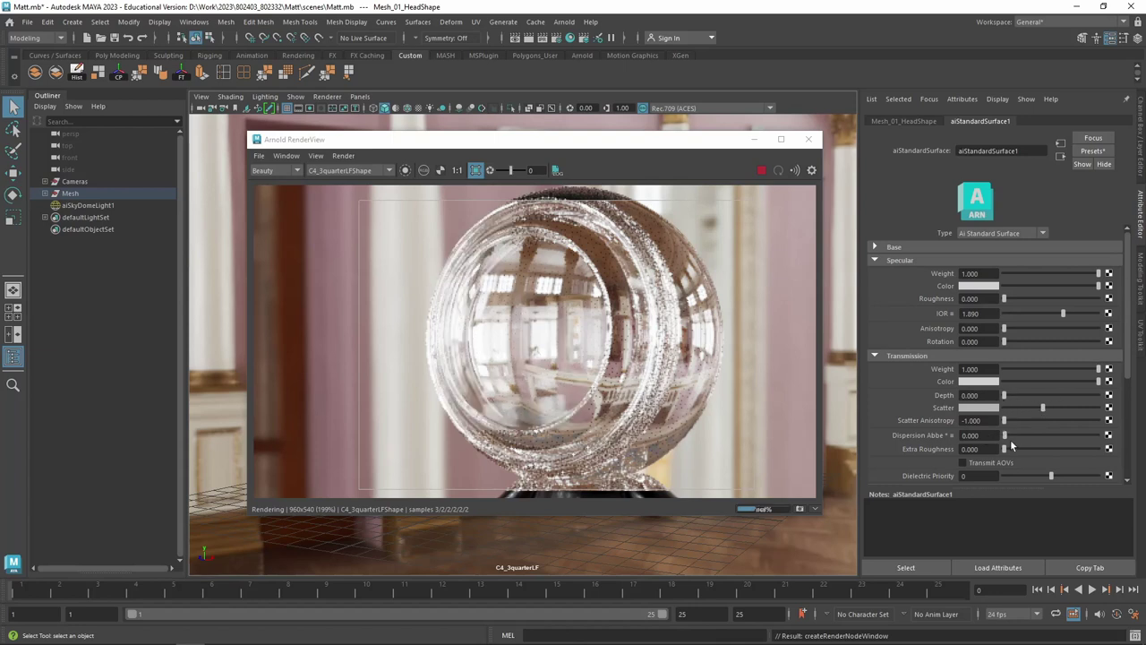
pyautogui.moveTo(1007, 433); pyautogui.dragTo(1039, 433)
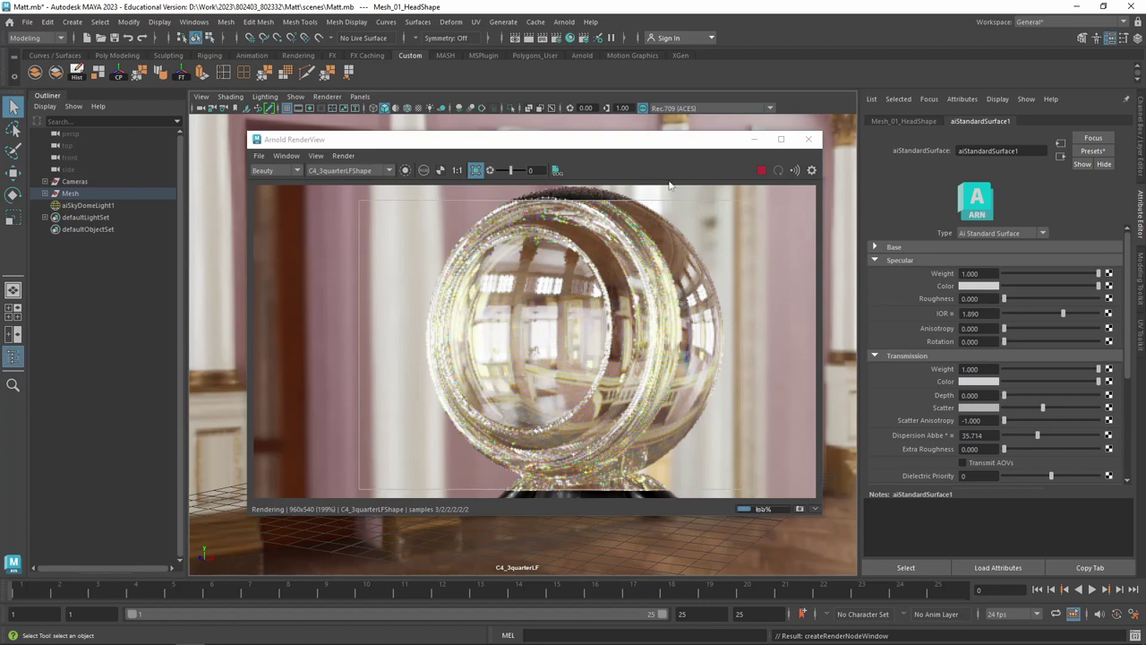
pyautogui.moveTo(704, 354); pyautogui.dragTo(589, 249)
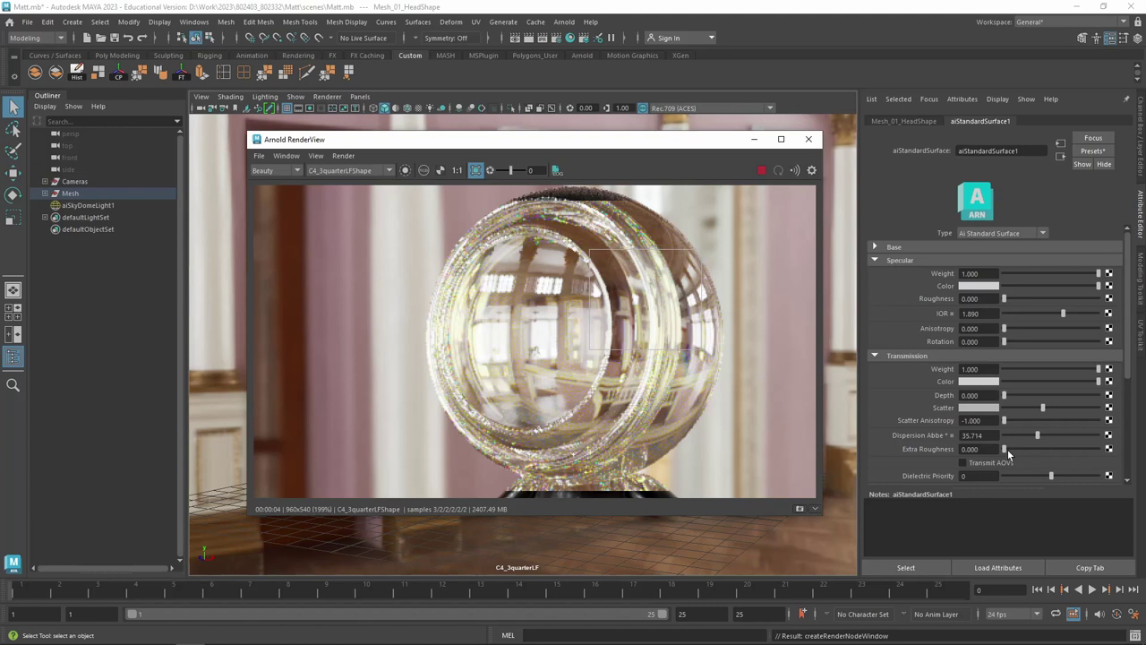
# Set transmission Extra Roughness to 0.731, shift the render region, and reset Dispersion Abbe to 0
pyautogui.moveTo(1020, 447); pyautogui.dragTo(1071, 448)
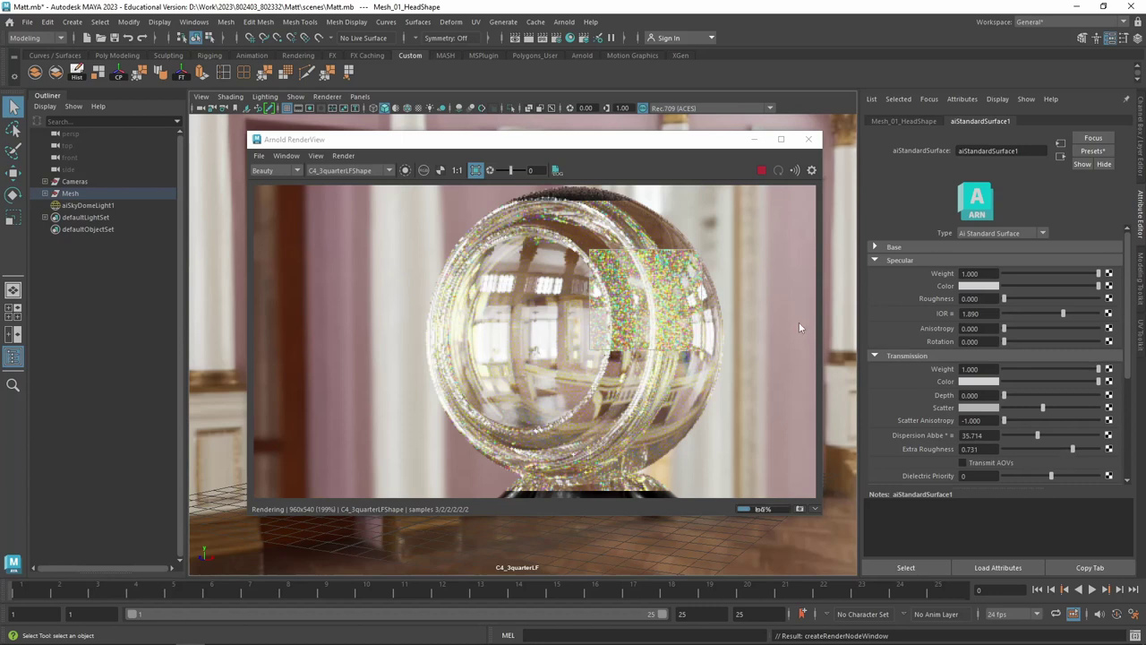
pyautogui.moveTo(654, 298); pyautogui.dragTo(573, 309)
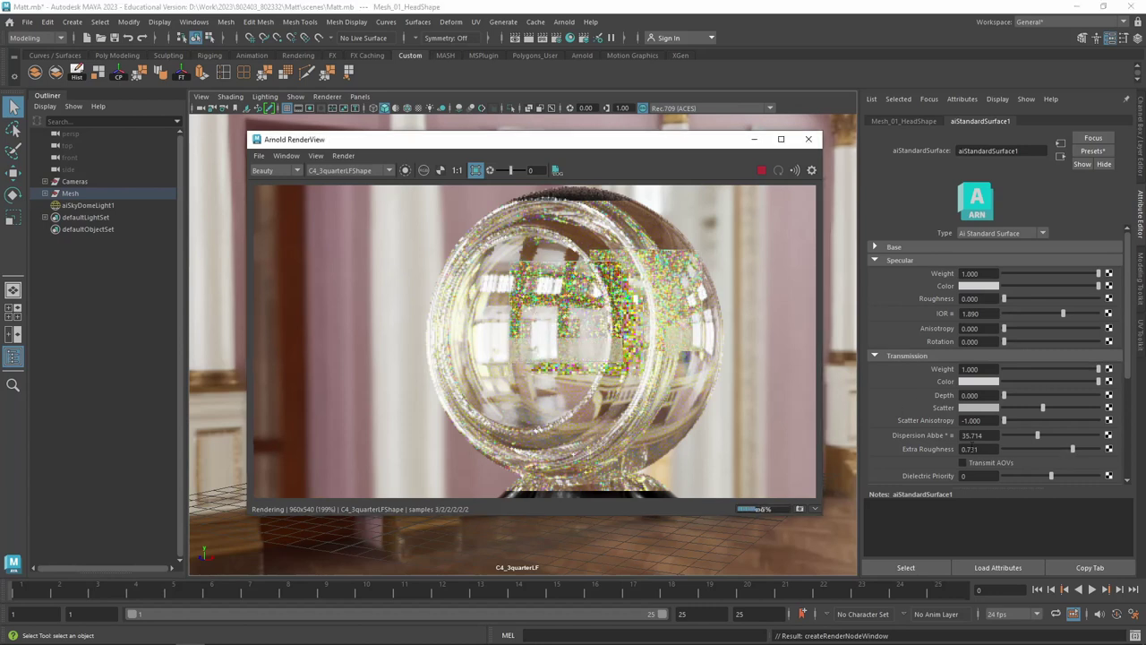
pyautogui.click(994, 435)
pyautogui.write('0')
pyautogui.press('Return')
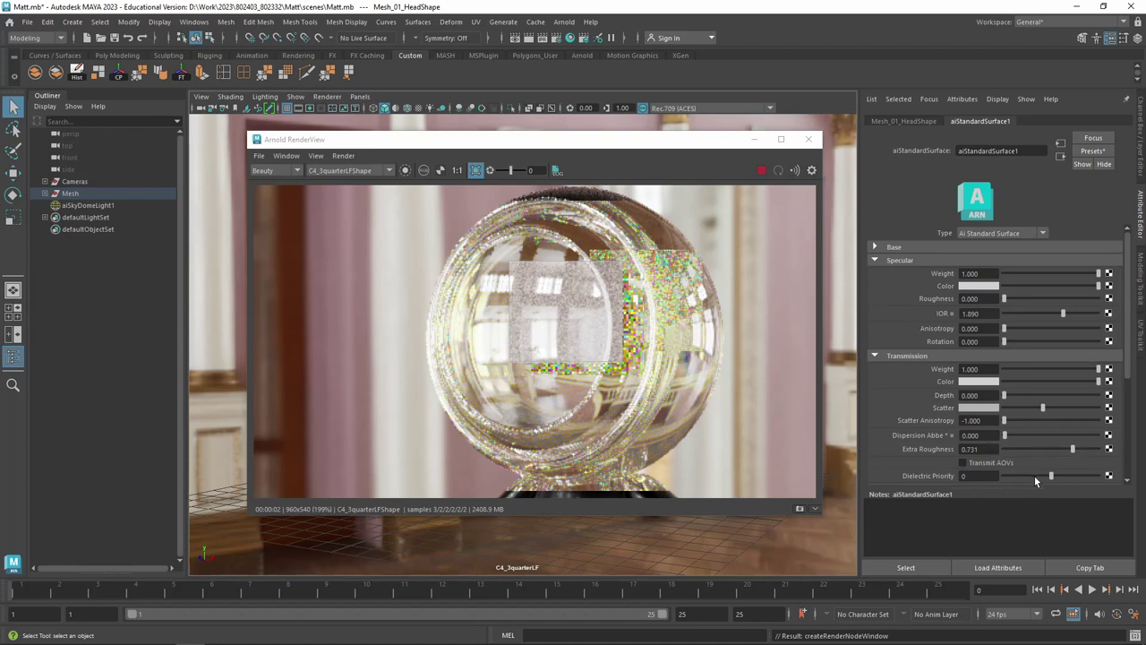
# Collapse the Transmission section and expand Subsurface in aiStandardSurface1's Attribute Editor
pyautogui.scroll(-2, 1029, 471)
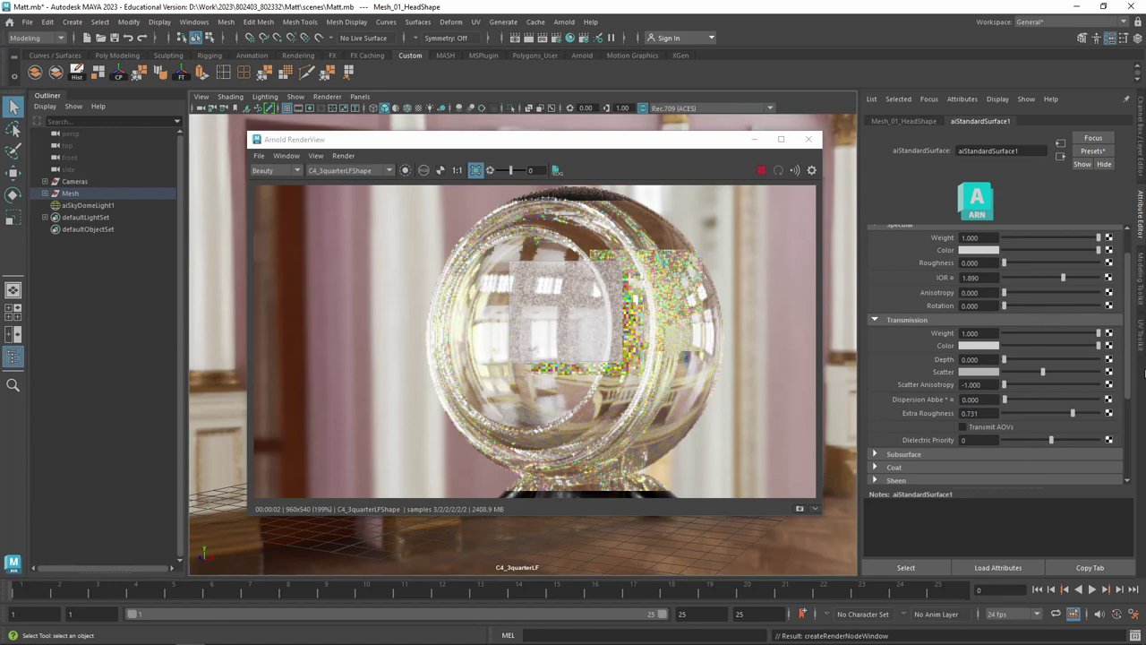
pyautogui.click(874, 319)
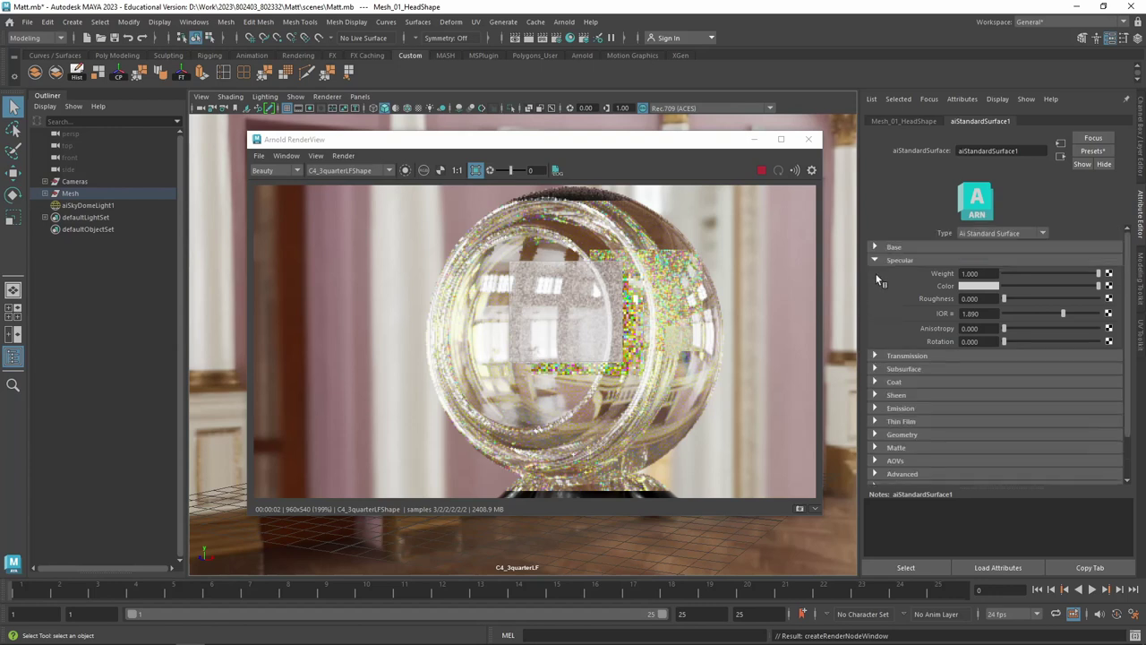
pyautogui.click(875, 287)
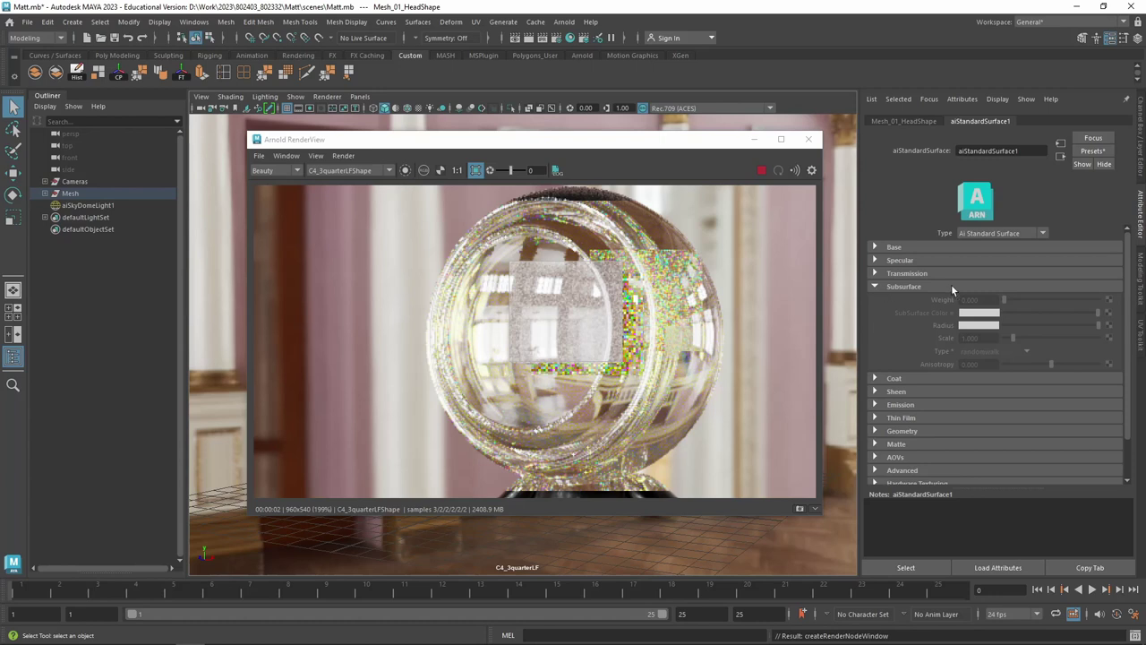
# Switch to Edge and open the Arnold User Guide's Standard Surface Subsurface page
pyautogui.click(74, 633)
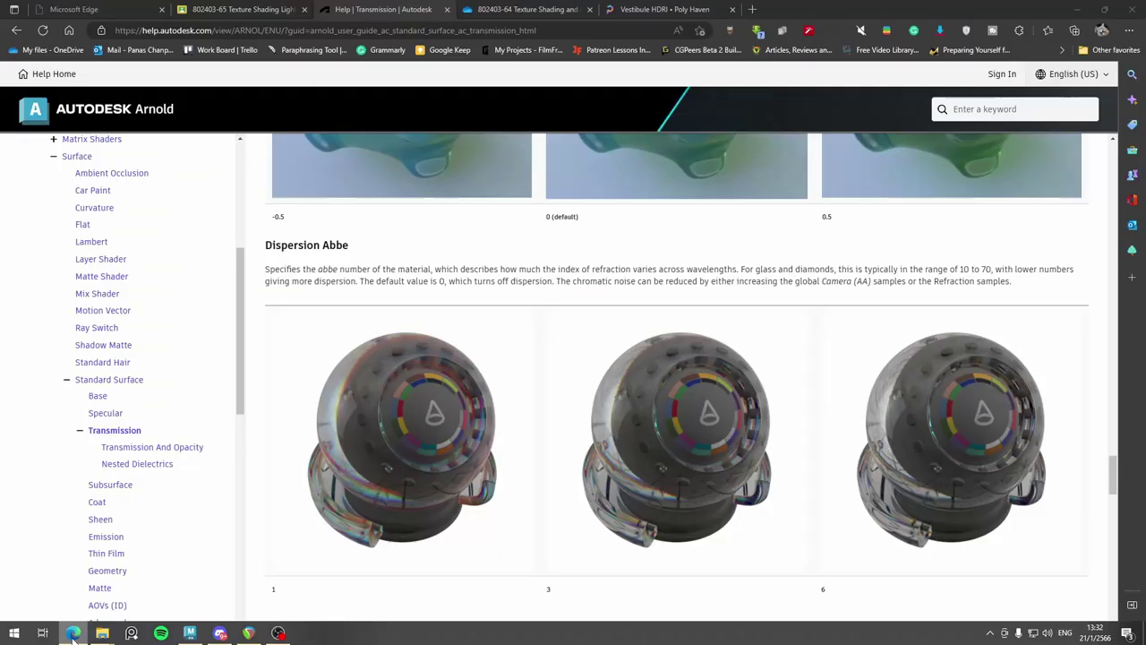
pyautogui.click(99, 489)
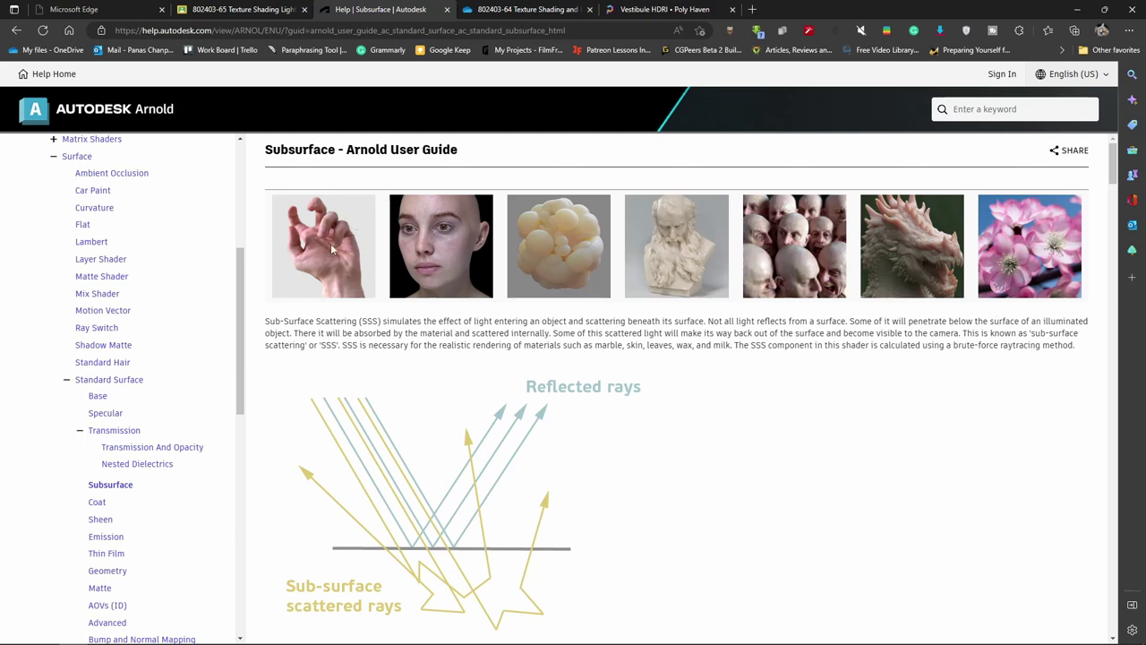
# Read through the Subsurface help page down to its Radius section
pyautogui.scroll(-2, 479, 373)
pyautogui.scroll(-1, 479, 372)
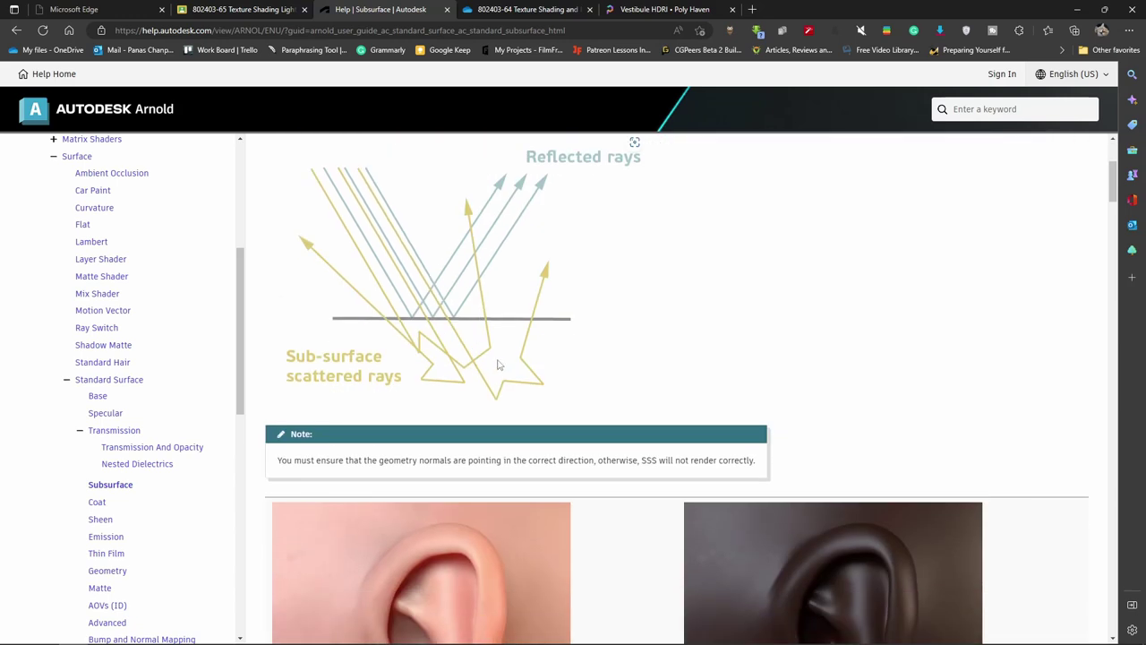
pyautogui.scroll(3, 481, 336)
pyautogui.scroll(-2, 477, 332)
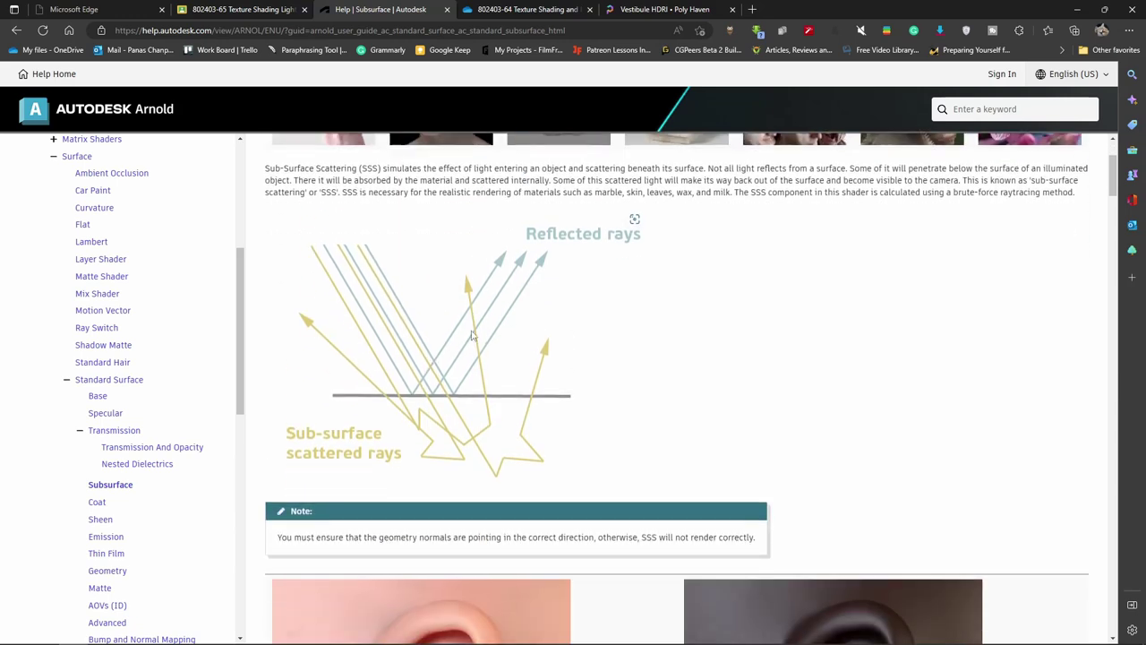
pyautogui.scroll(-2, 472, 335)
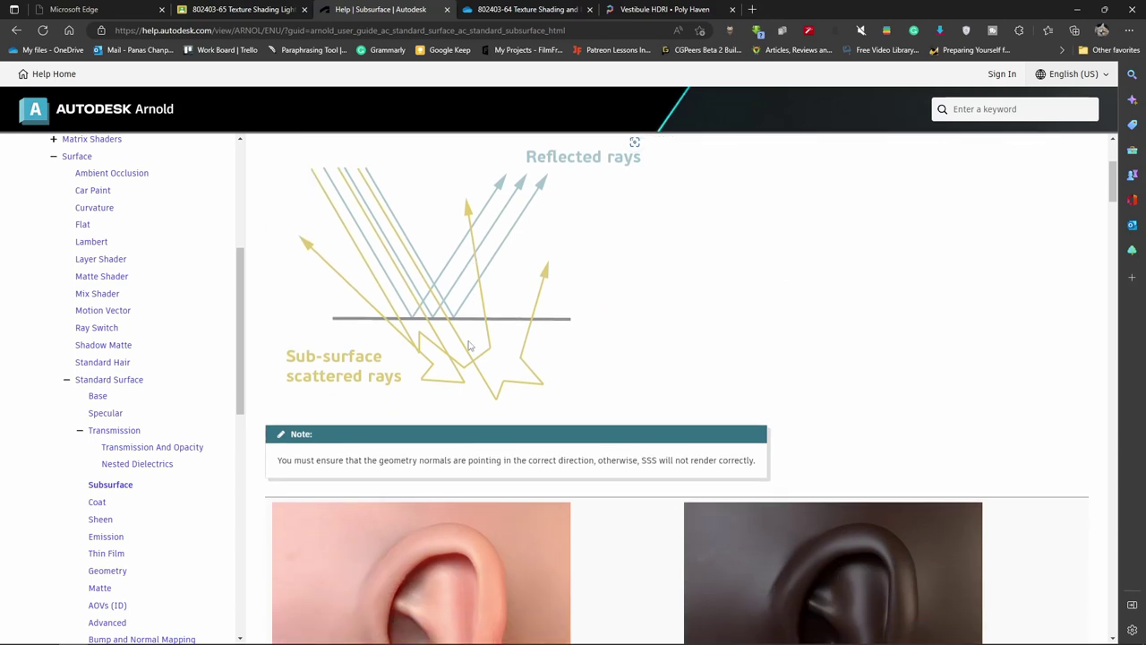
pyautogui.scroll(-2, 470, 340)
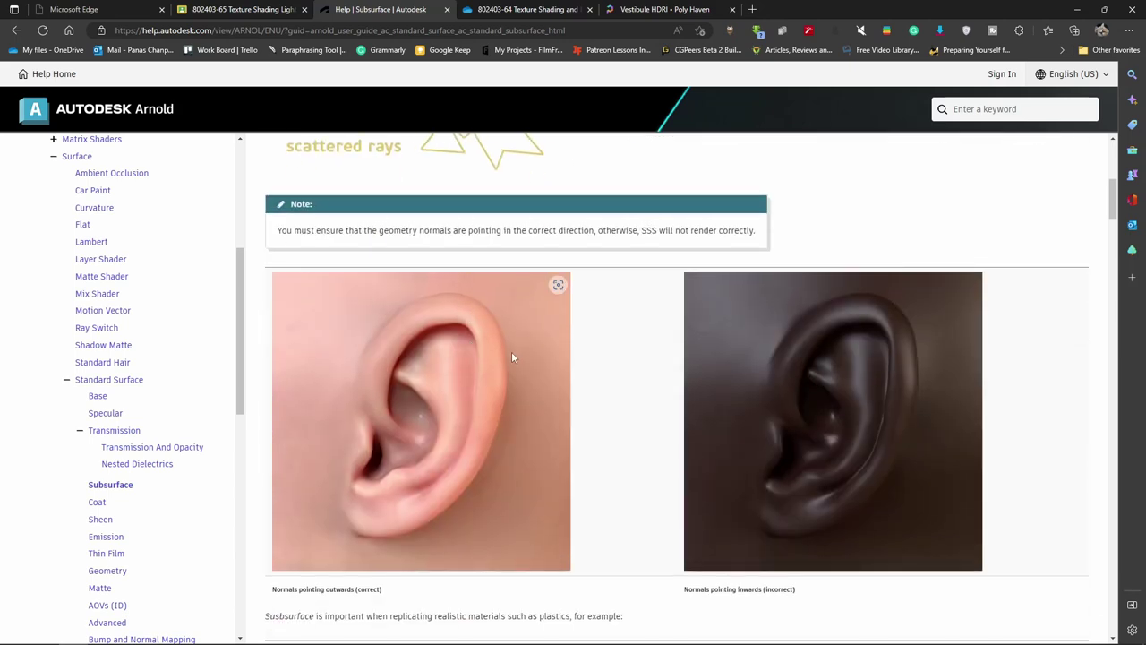
pyautogui.scroll(-3, 515, 352)
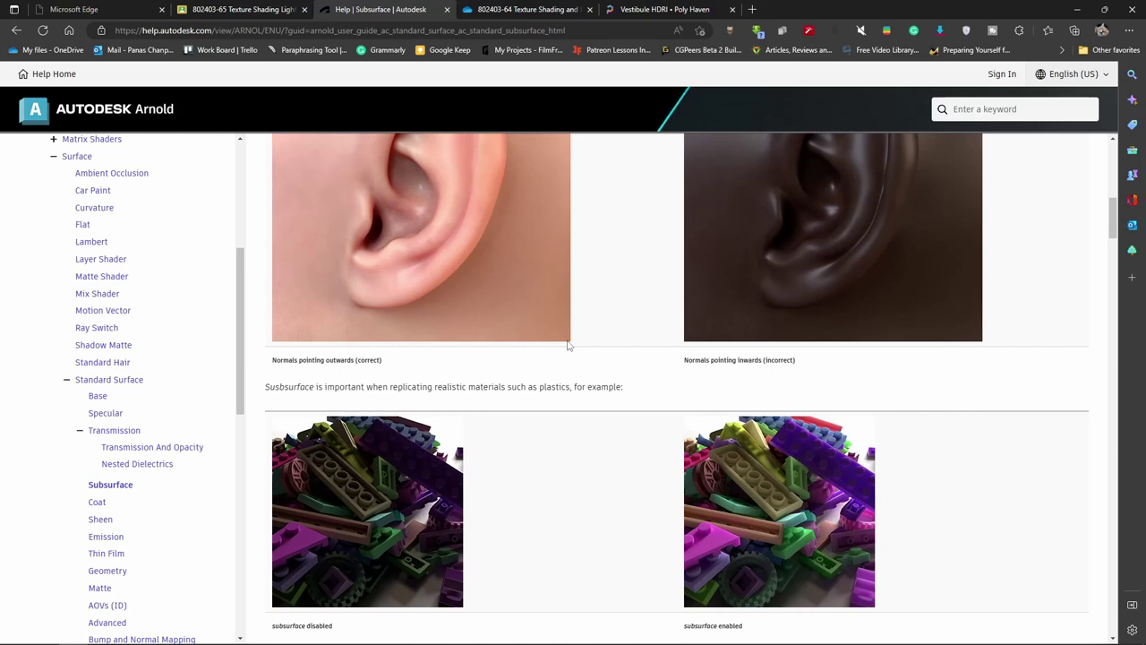
pyautogui.scroll(2, 570, 344)
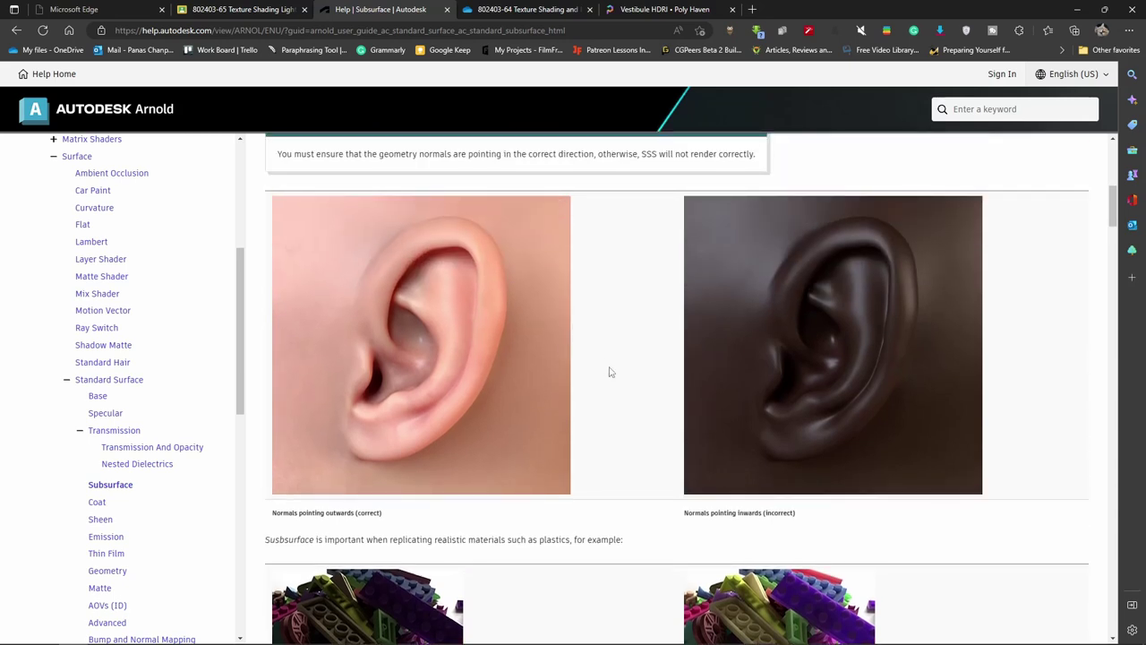
pyautogui.scroll(-4, 606, 382)
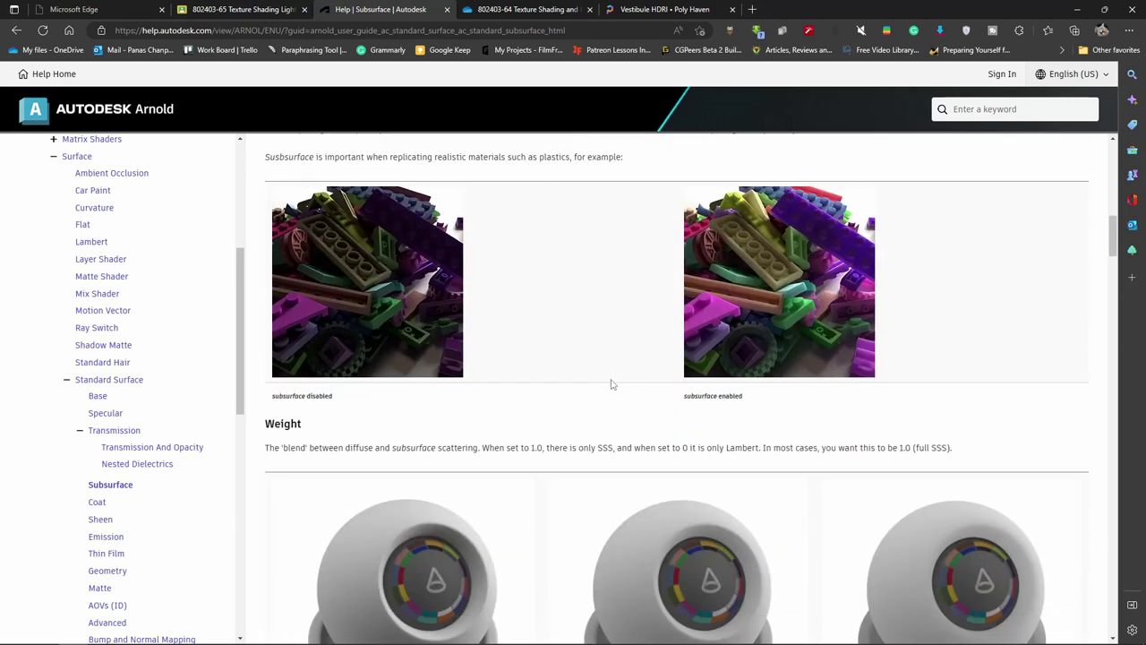
pyautogui.scroll(-1, 602, 392)
pyautogui.scroll(-2, 584, 398)
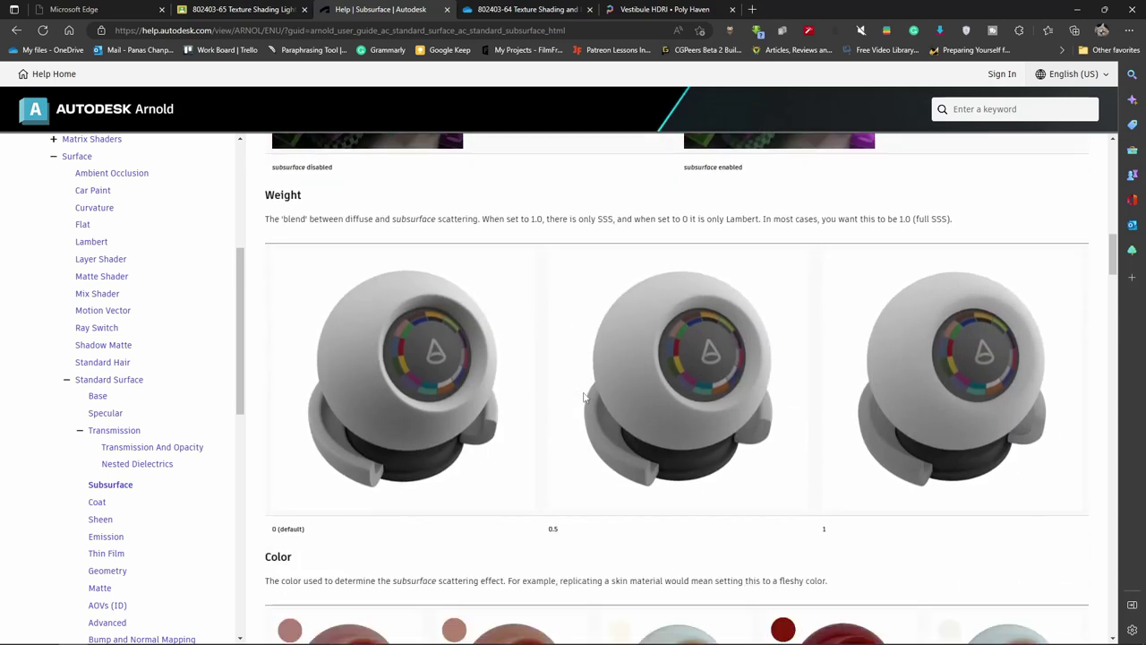
pyautogui.scroll(-1, 584, 397)
pyautogui.scroll(-4, 516, 482)
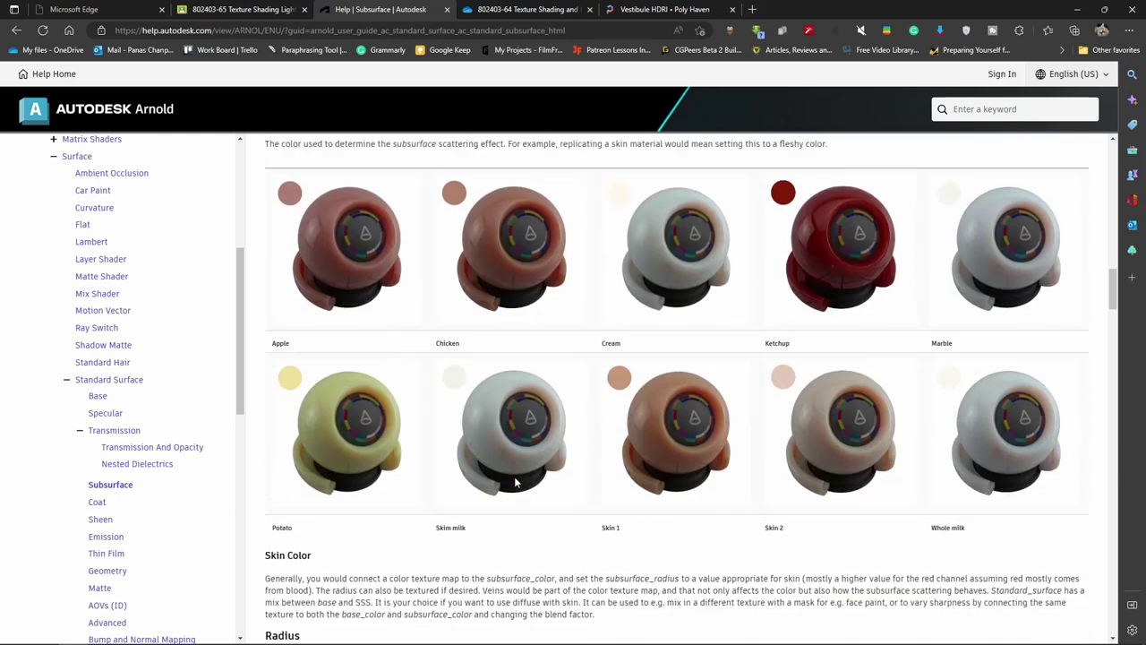
pyautogui.scroll(-3, 501, 448)
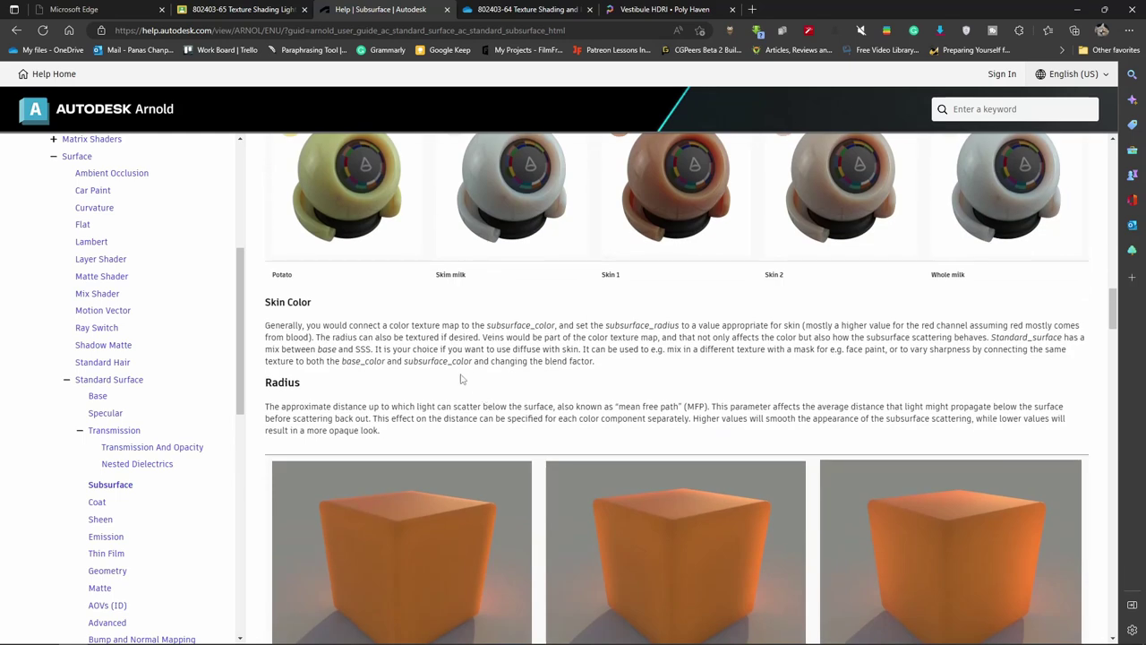
pyautogui.scroll(-4, 452, 410)
pyautogui.scroll(-4, 451, 412)
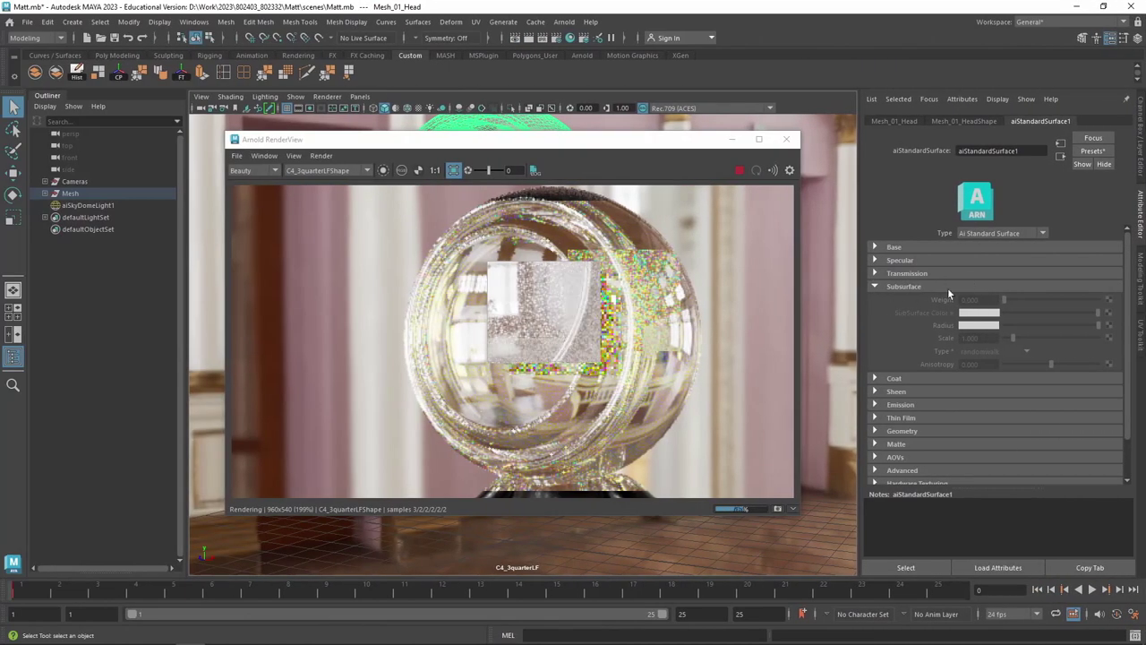
# Set Transmission Weight to 0, render the full frame, and collapse Transmission
pyautogui.click(889, 273)
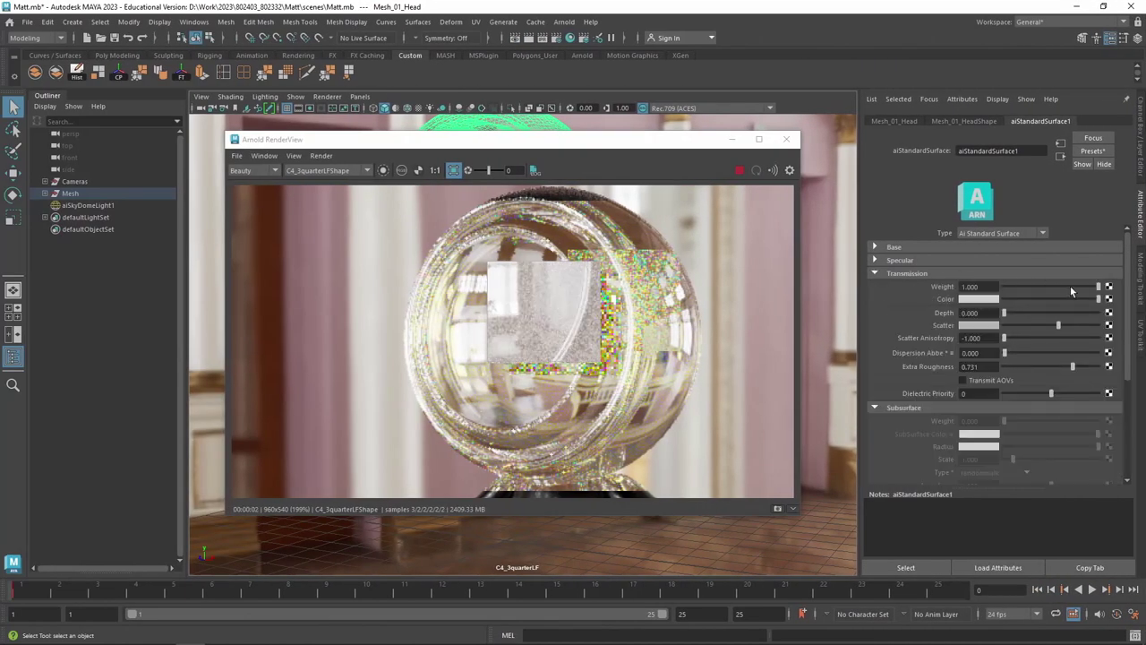
pyautogui.moveTo(1070, 286); pyautogui.dragTo(517, 287)
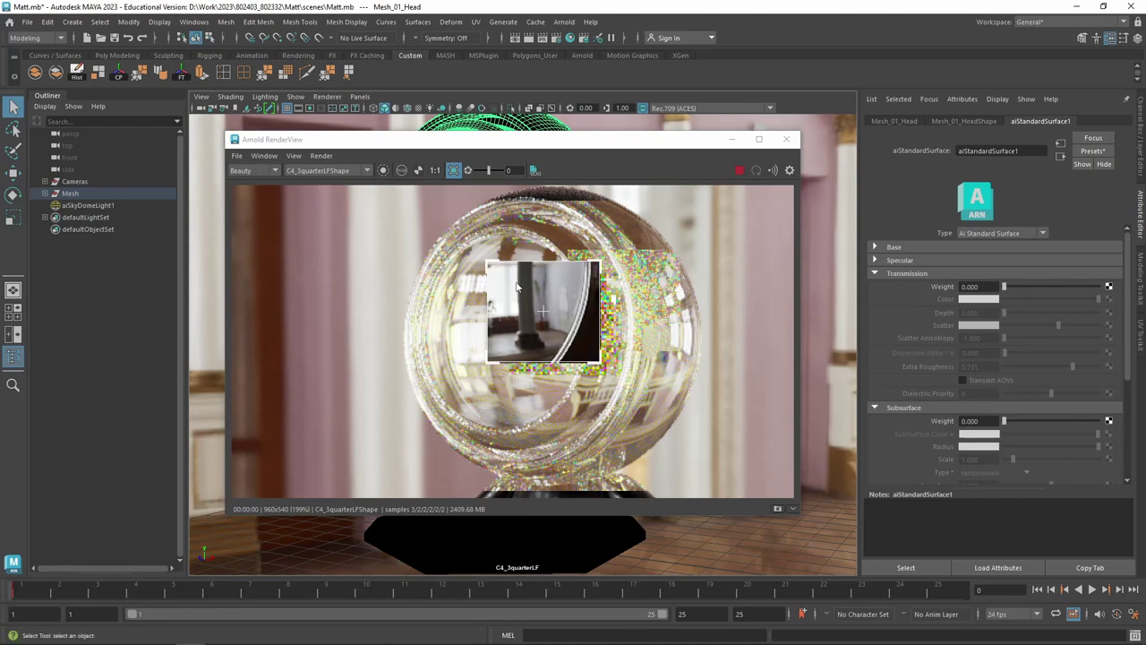
pyautogui.scroll(-3, 516, 287)
pyautogui.click(453, 170)
pyautogui.scroll(1, 491, 309)
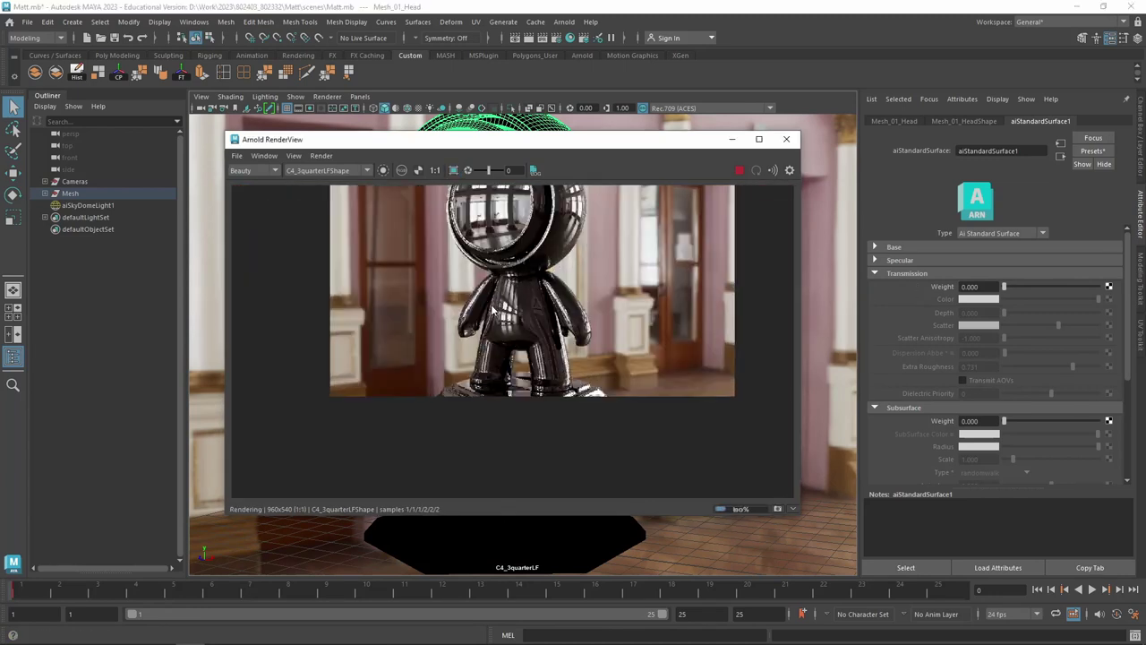
pyautogui.scroll(2, 492, 308)
pyautogui.scroll(-3, 492, 308)
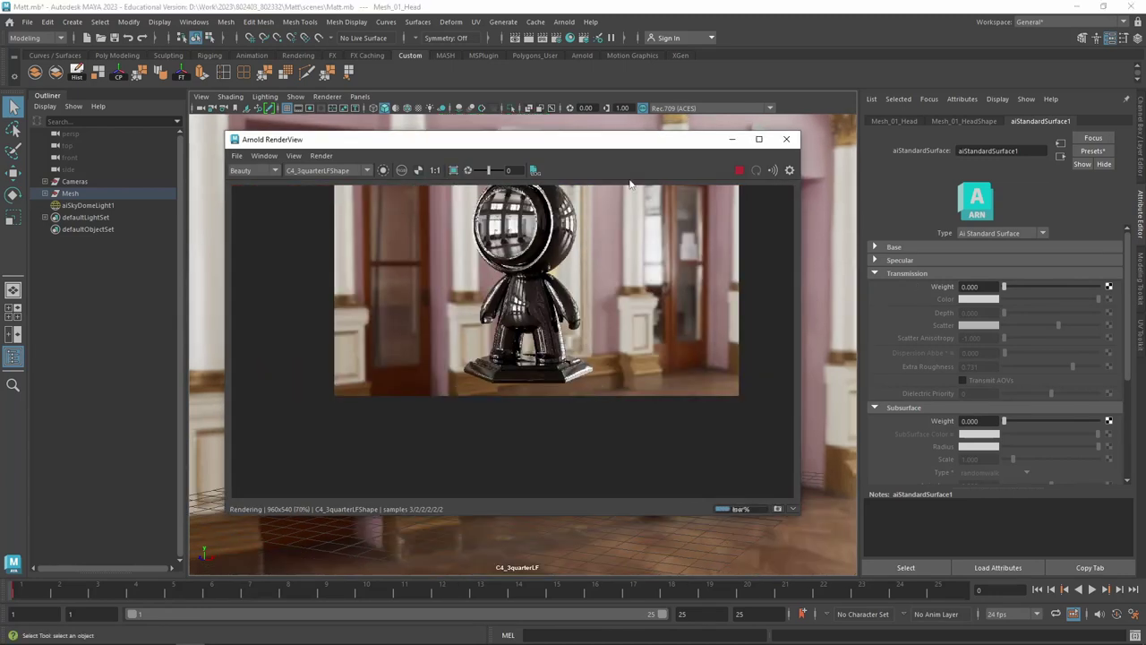
pyautogui.scroll(2, 786, 215)
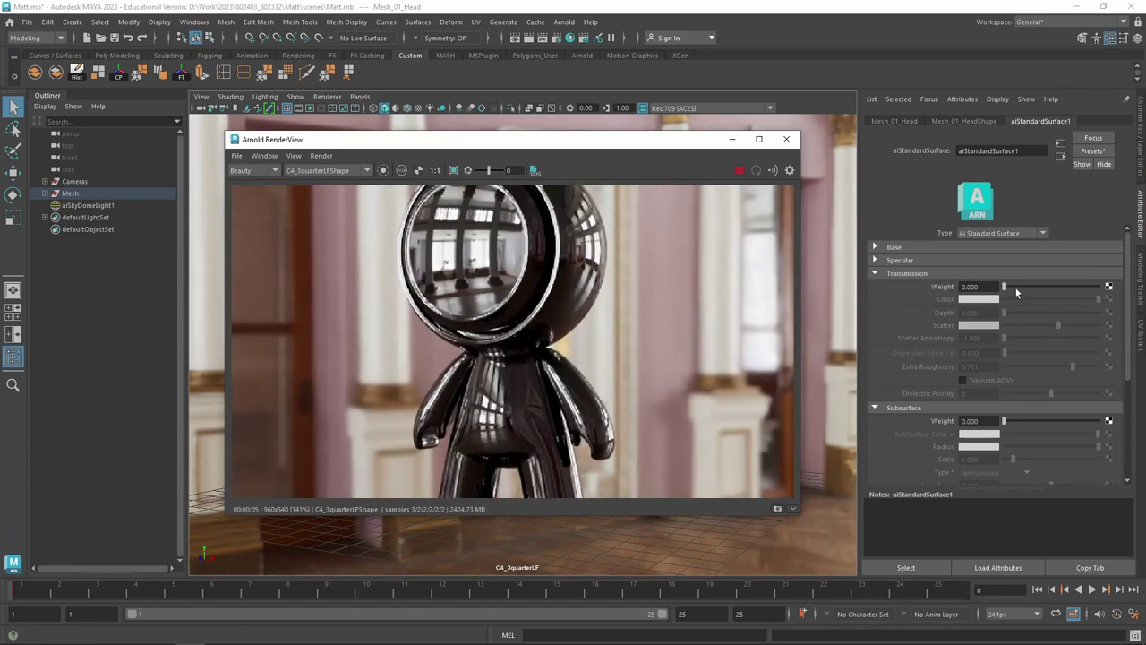
pyautogui.click(874, 273)
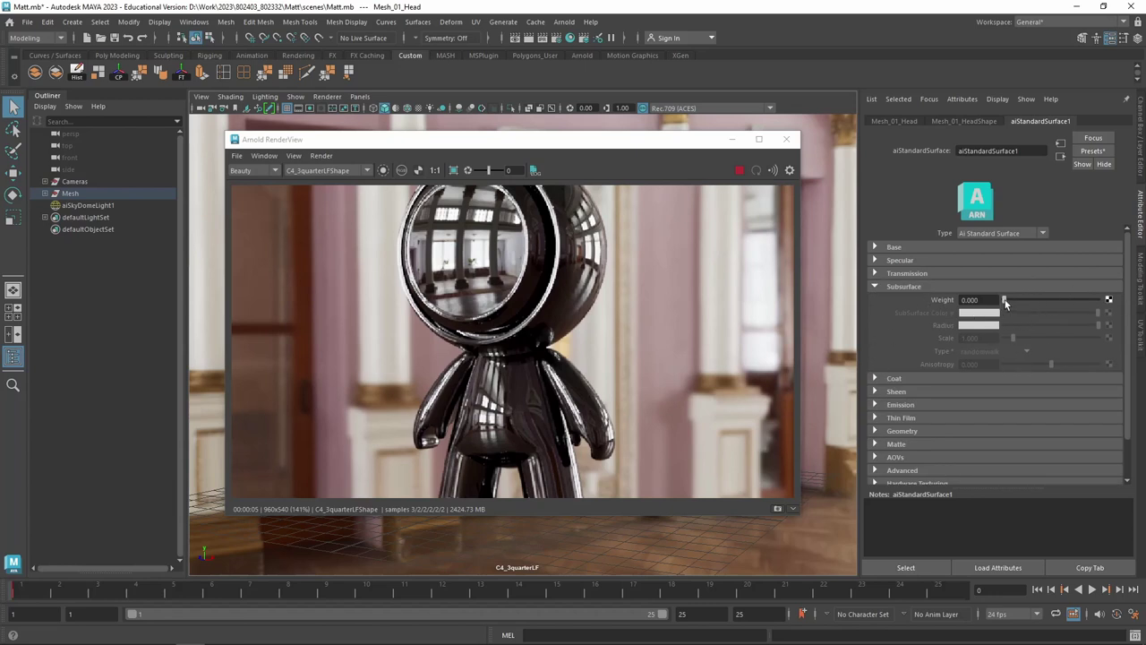
# Set Base Weight to 1.000, break the ramp connection on base colour, and choose a peach colour
pyautogui.click(876, 246)
pyautogui.moveTo(1005, 261); pyautogui.dragTo(1098, 261)
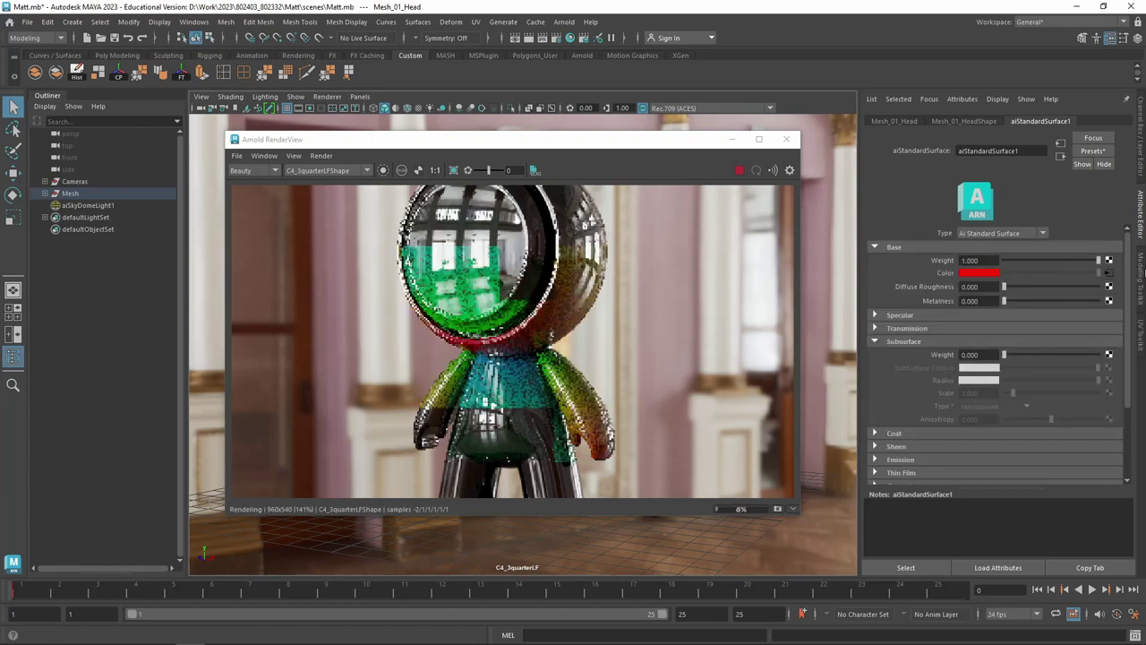
pyautogui.rightClick(947, 271)
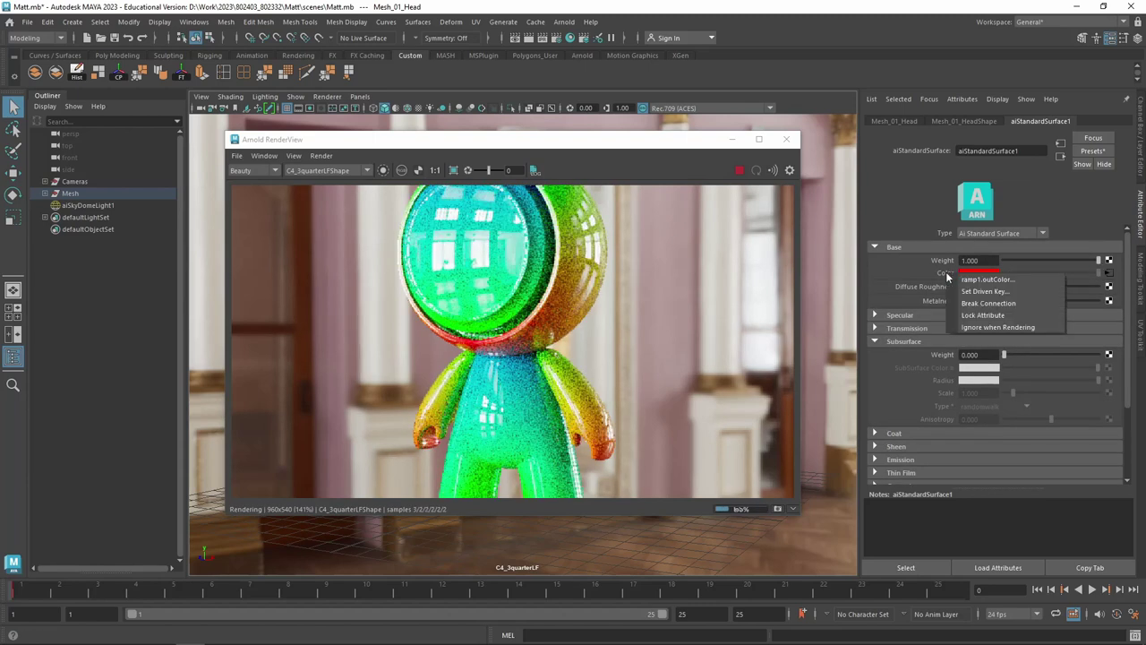
pyautogui.click(1014, 306)
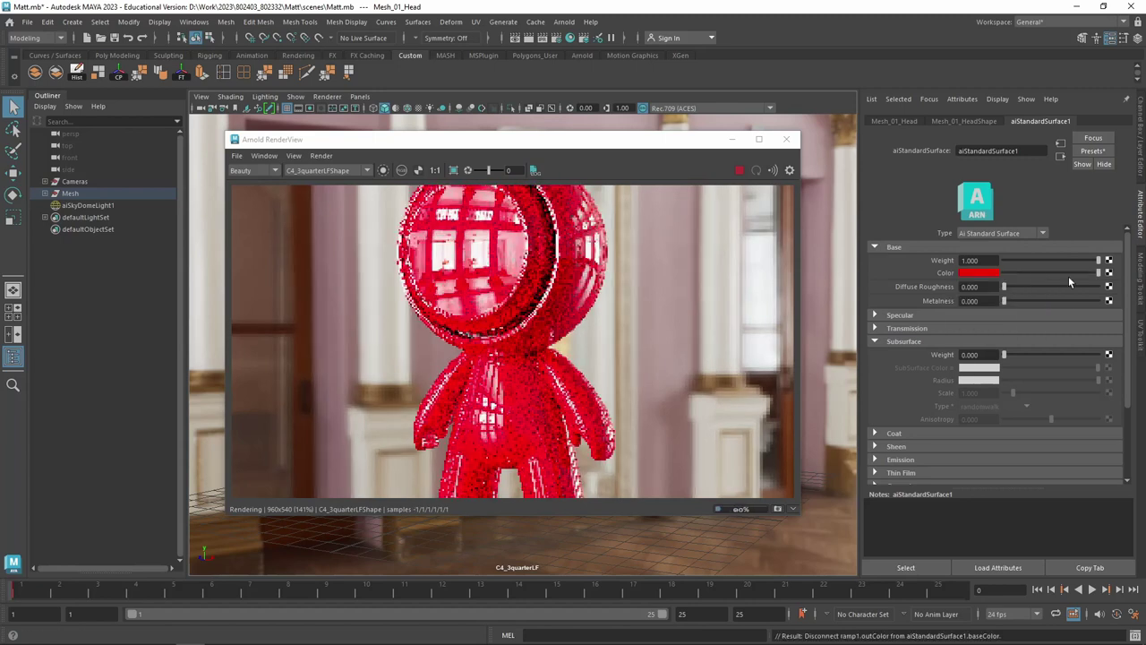
pyautogui.click(973, 275)
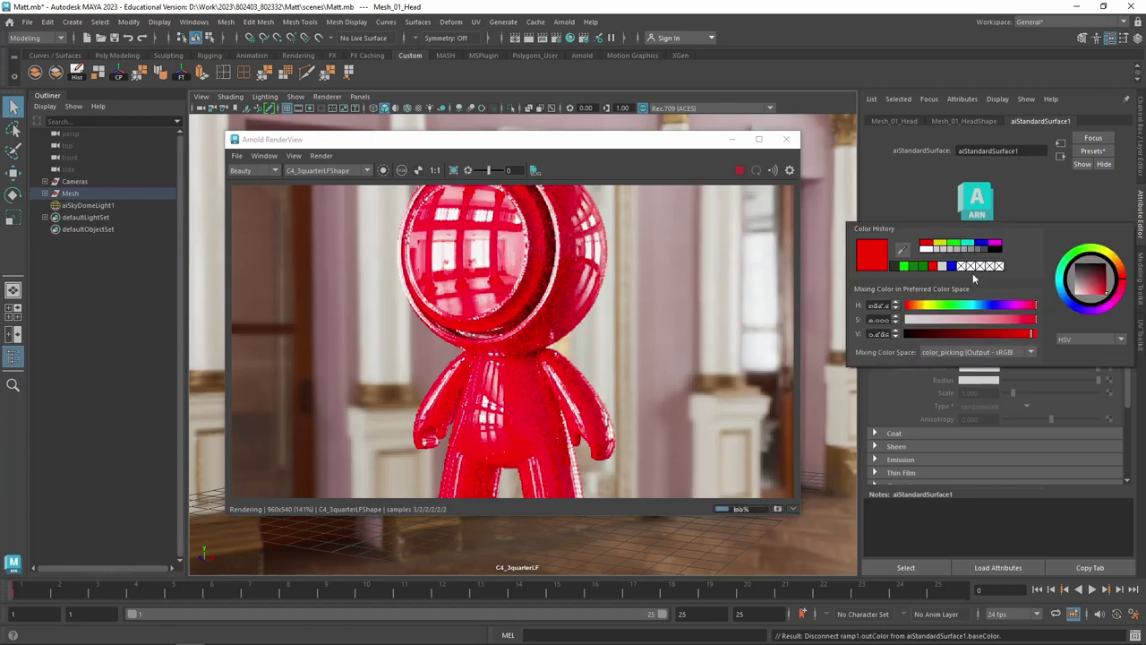
pyautogui.click(938, 243)
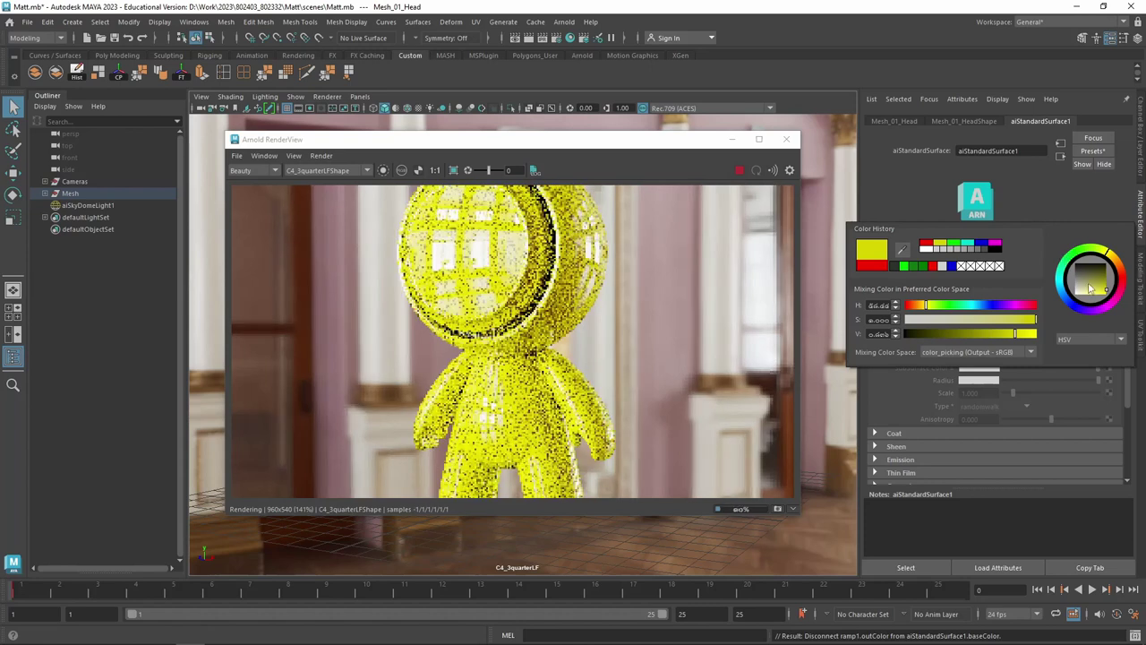
pyautogui.click(1084, 289)
pyautogui.moveTo(1126, 281)
pyautogui.mouseDown()
pyautogui.moveTo(1092, 302)
pyautogui.moveTo(1086, 291)
pyautogui.mouseUp()
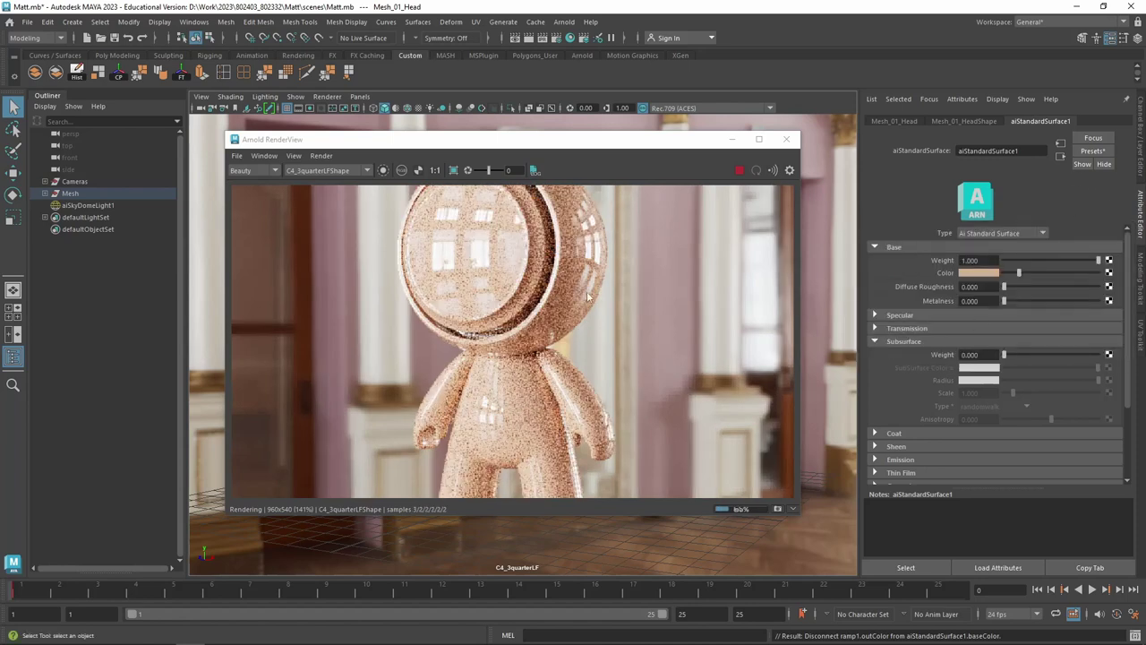
# Raise Specular Roughness to 0.385 and collapse the Base section
pyautogui.scroll(-2, 593, 310)
pyautogui.scroll(2, 593, 311)
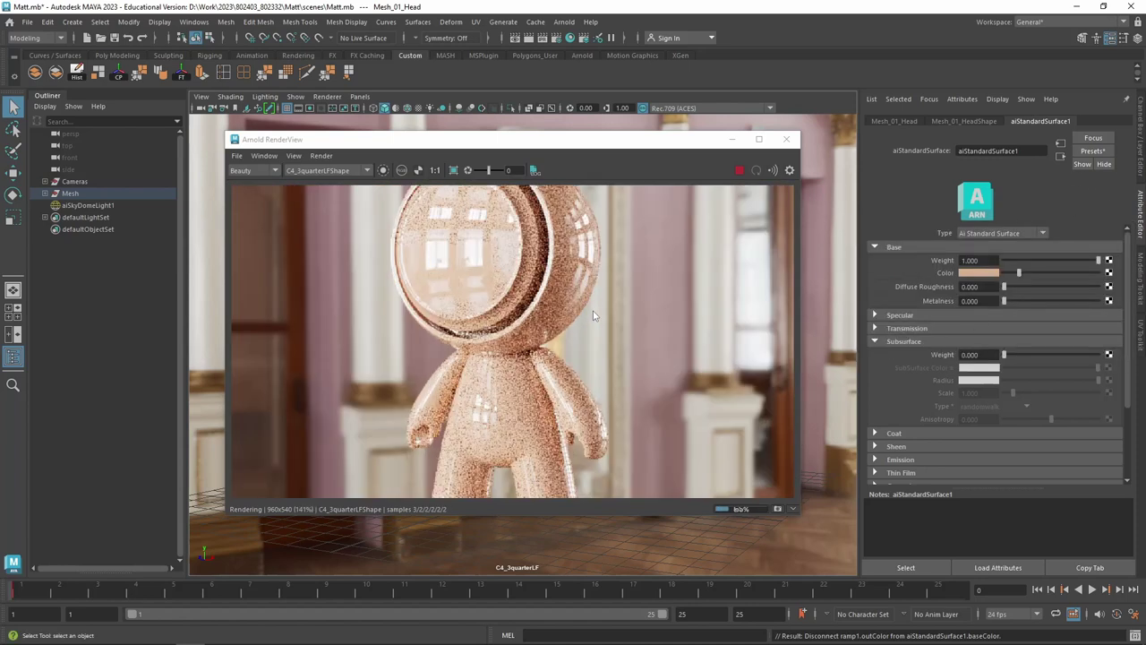
pyautogui.click(875, 316)
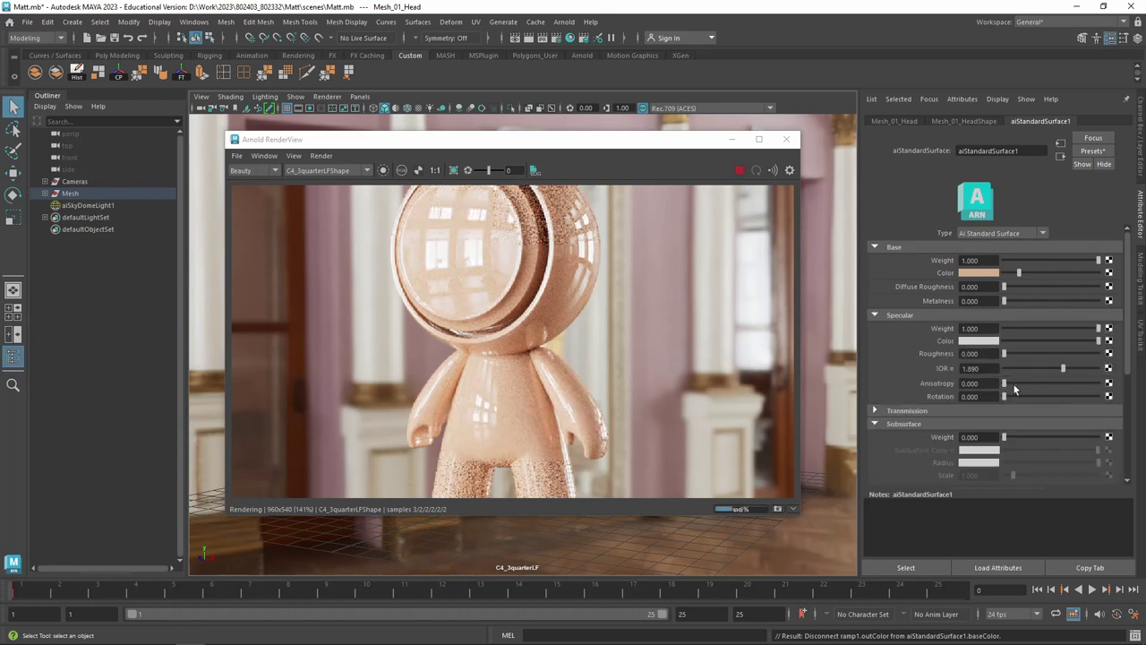
pyautogui.moveTo(1024, 354); pyautogui.dragTo(1040, 356)
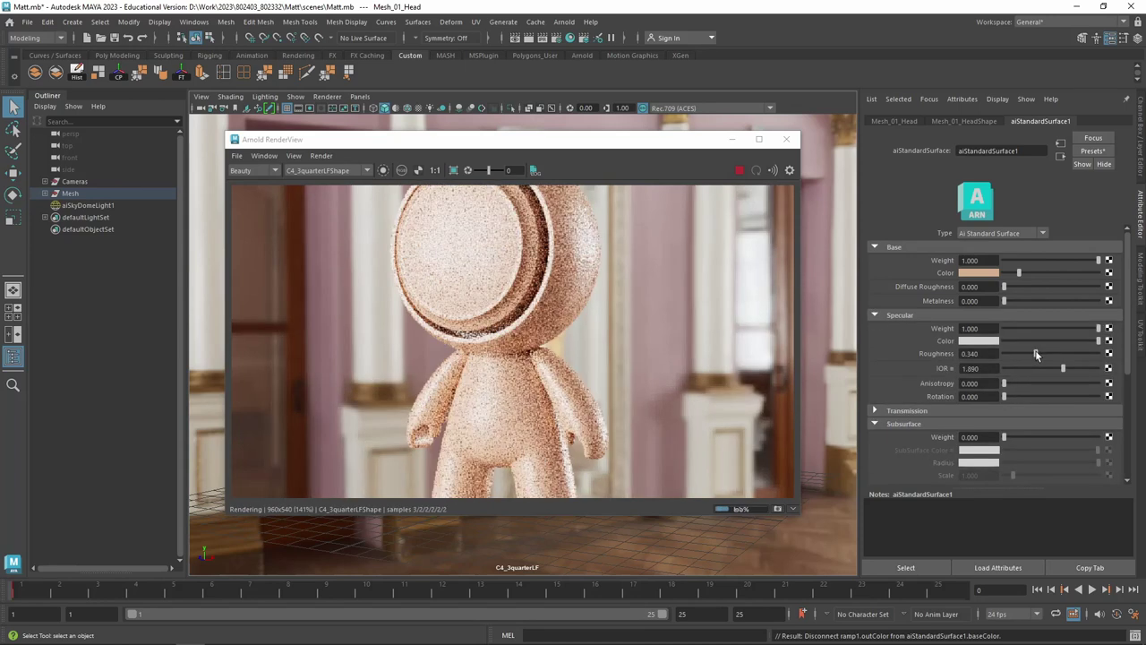
pyautogui.click(874, 246)
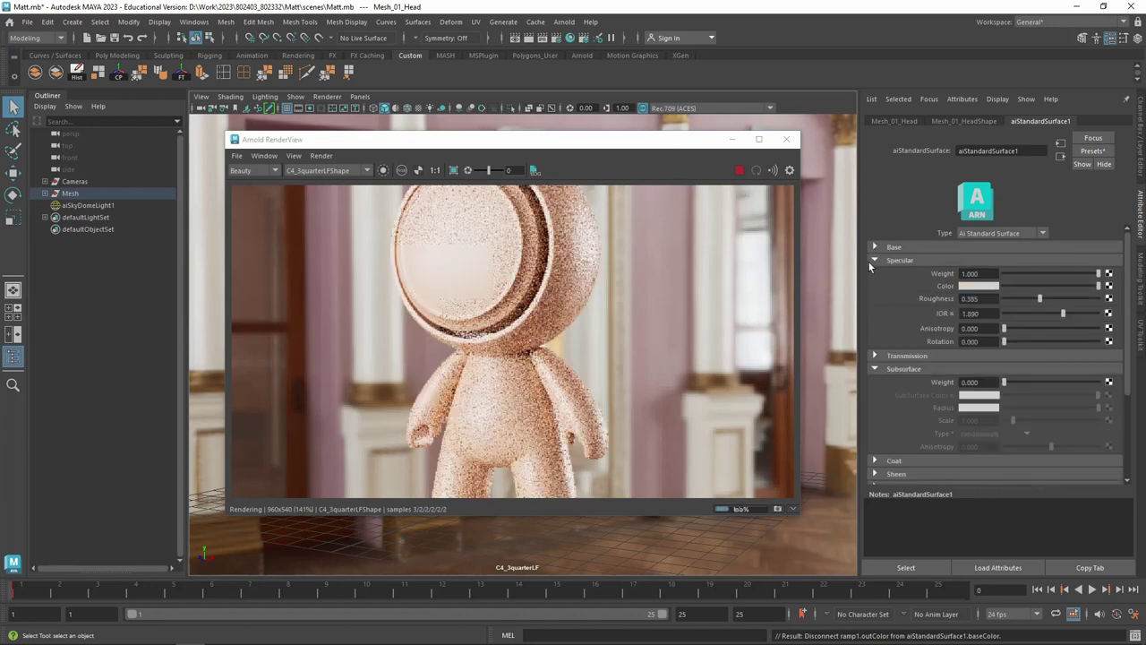
# Collapse Specular and test Subsurface Weight at 1 and 0 before settling on 0.551
pyautogui.click(875, 260)
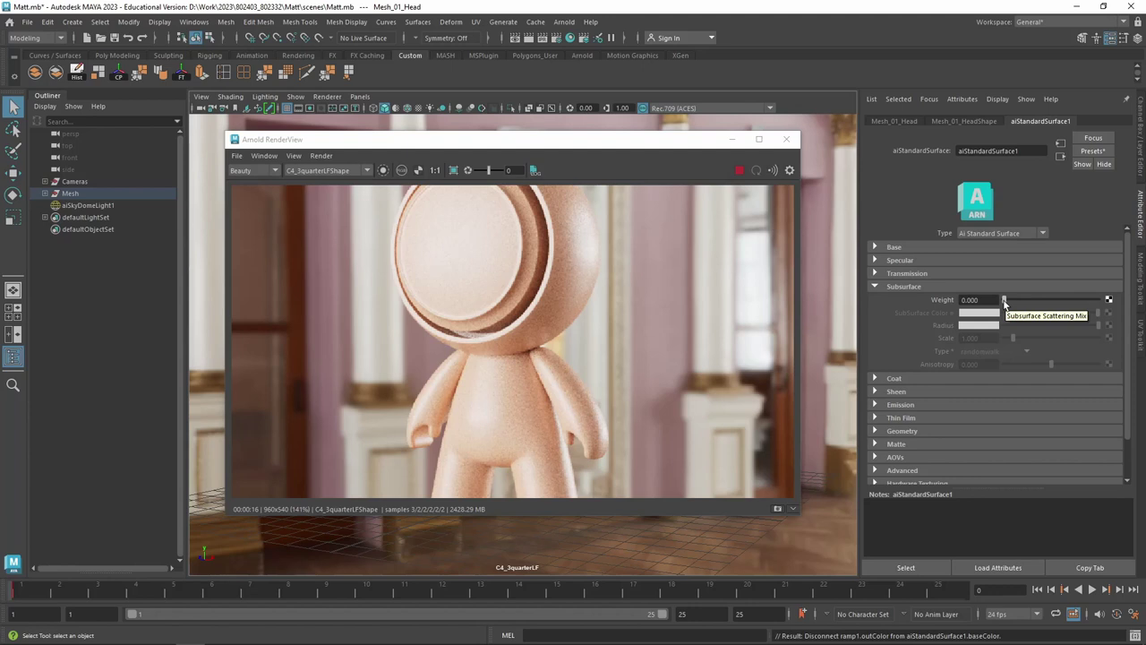
pyautogui.moveTo(1005, 302); pyautogui.dragTo(1099, 302)
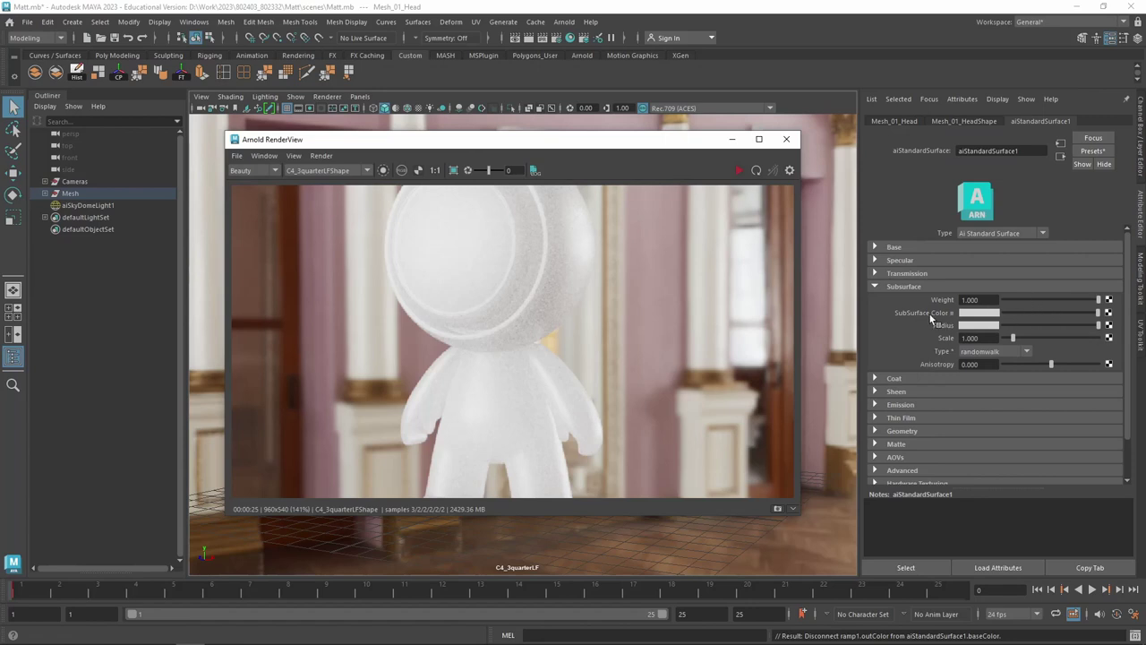
pyautogui.moveTo(911, 313); pyautogui.dragTo(968, 312, button='middle')
pyautogui.click(1004, 299)
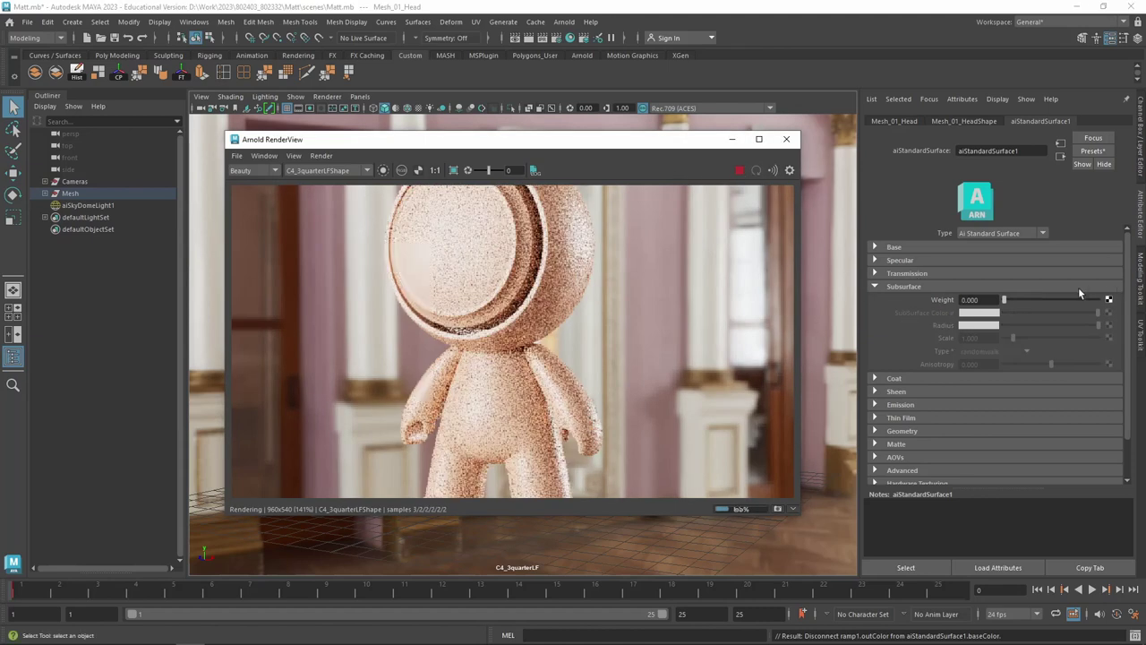
pyautogui.click(1022, 300)
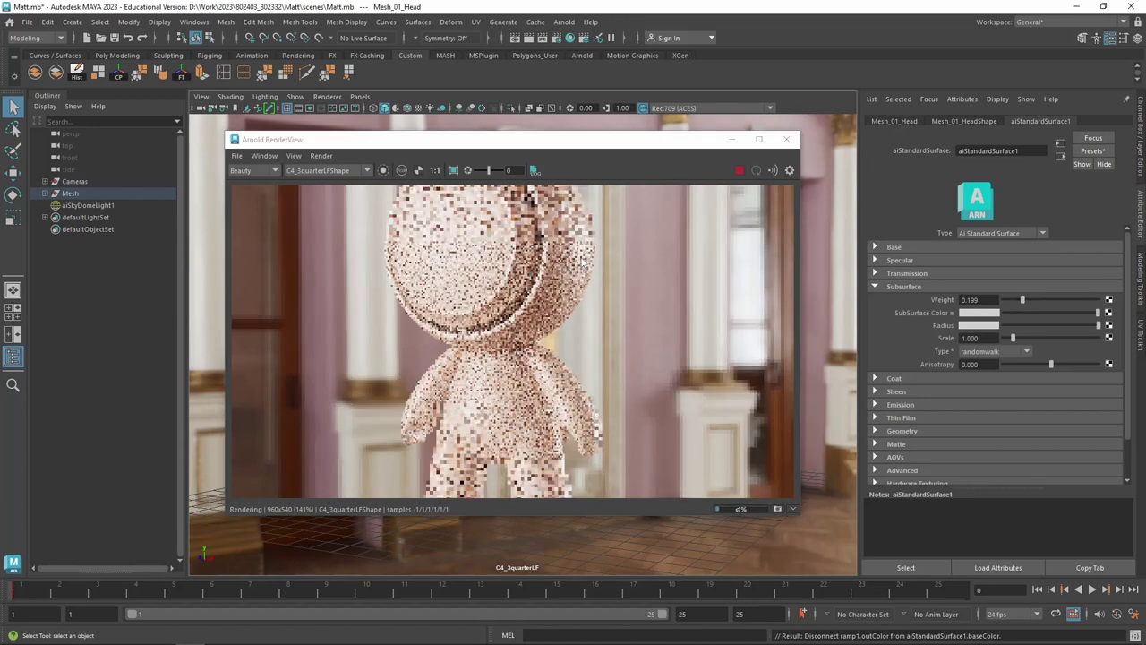
pyautogui.click(1055, 299)
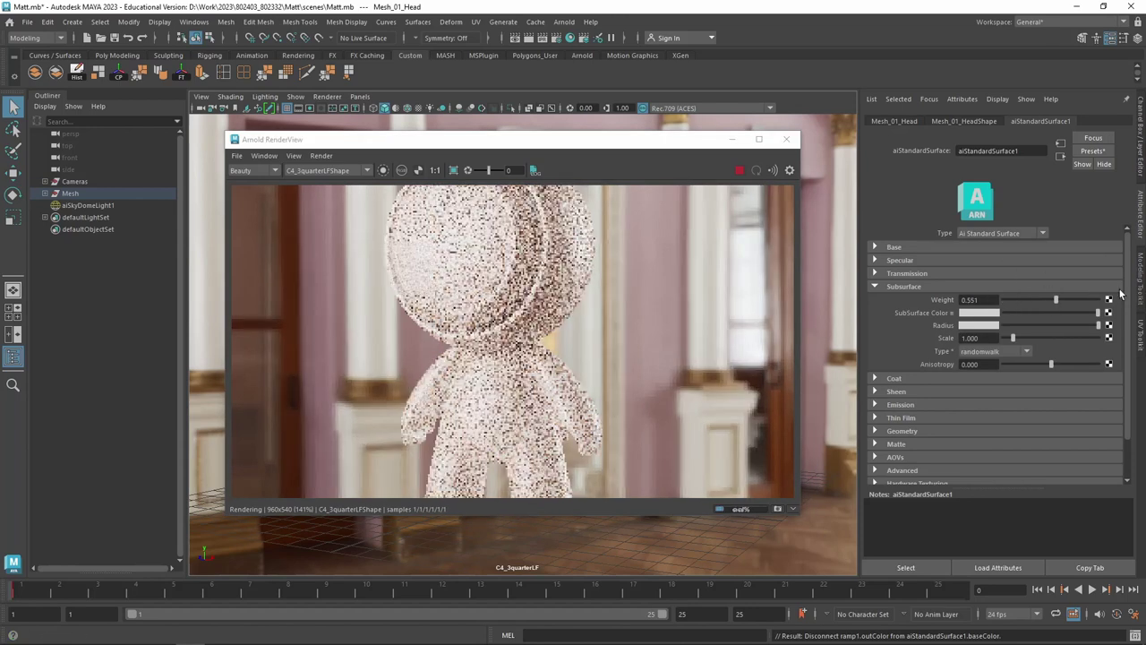
# Make the subsurface colour red and set Subsurface Weight to full 1.000
pyautogui.click(980, 312)
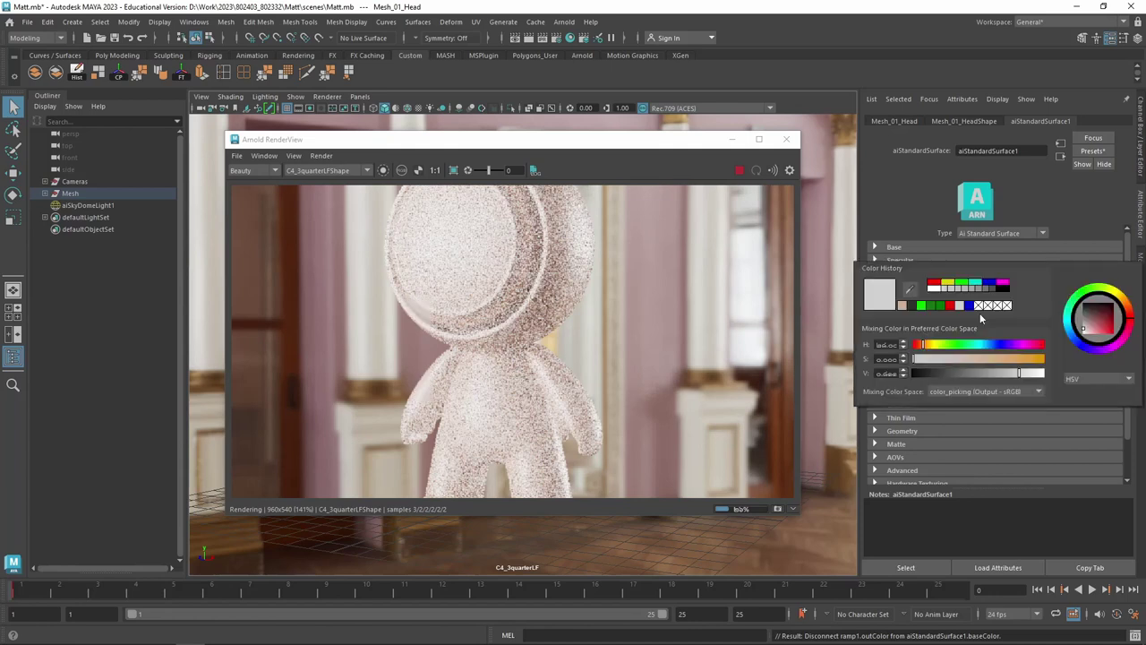
pyautogui.click(933, 285)
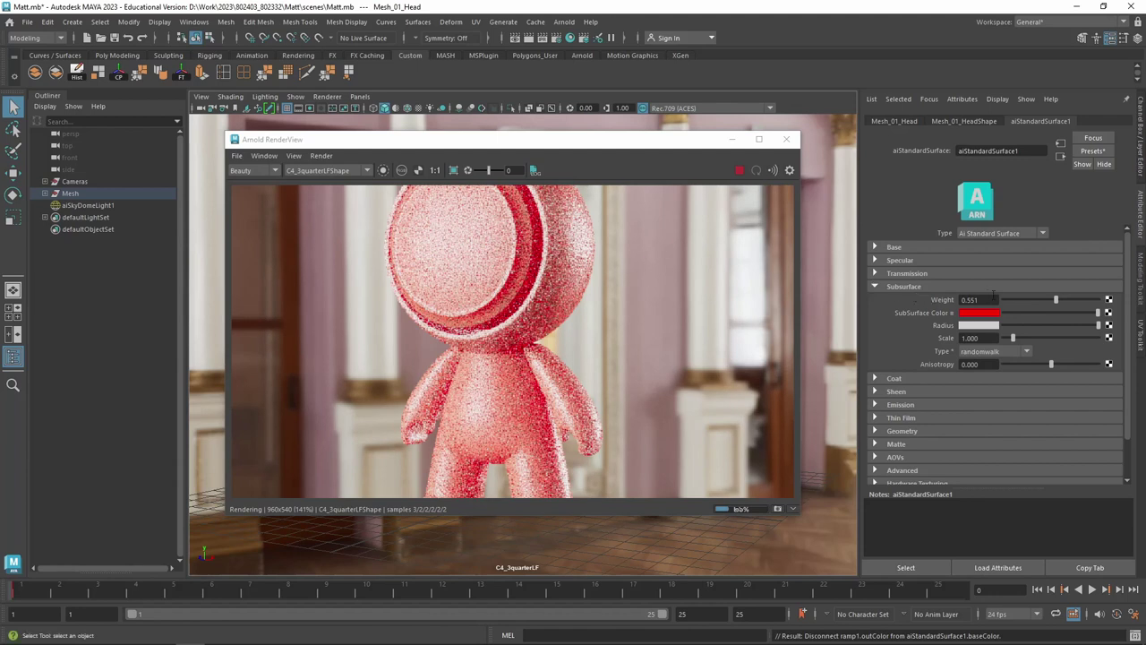
pyautogui.click(1008, 300)
pyautogui.moveTo(1008, 300); pyautogui.dragTo(1016, 300)
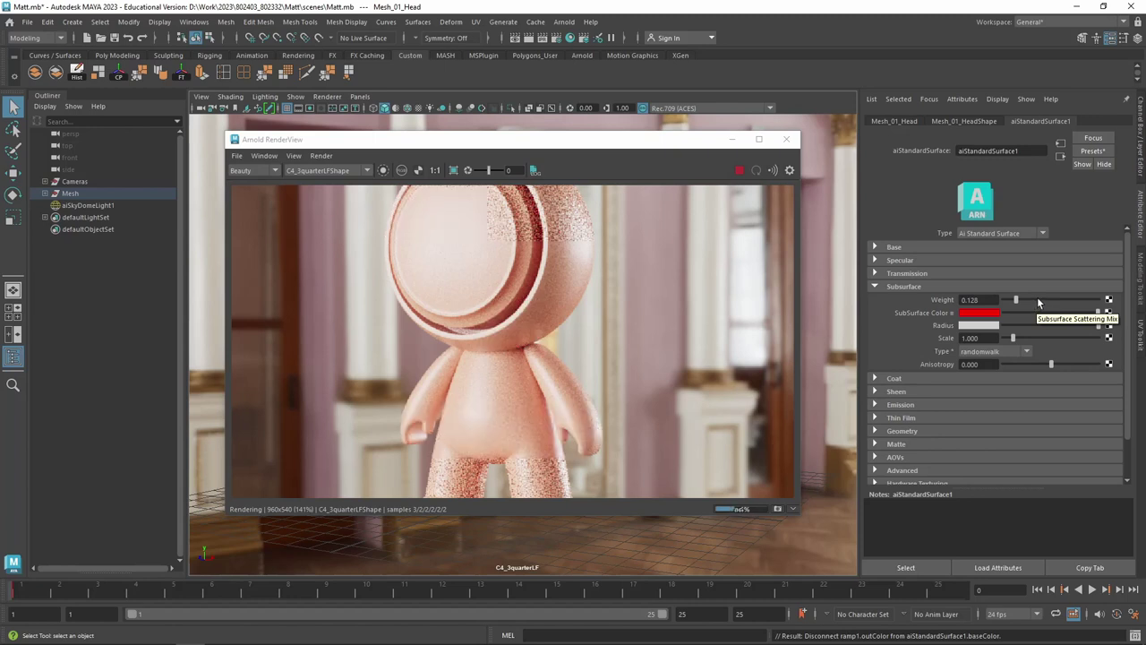
pyautogui.click(1064, 303)
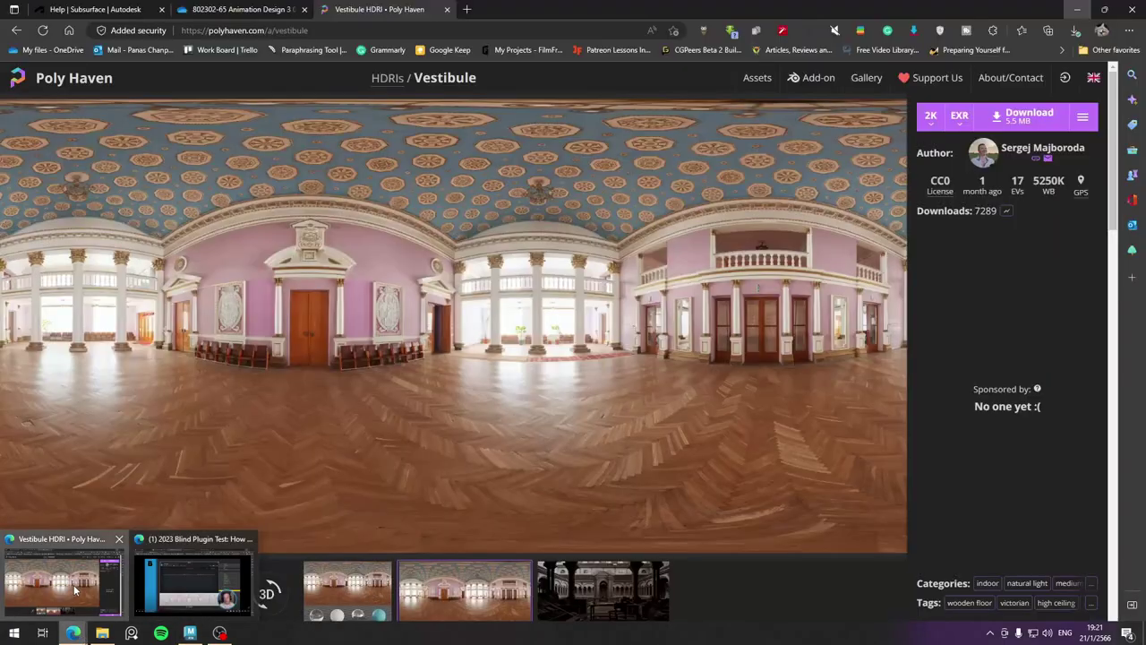
pyautogui.click(63, 582)
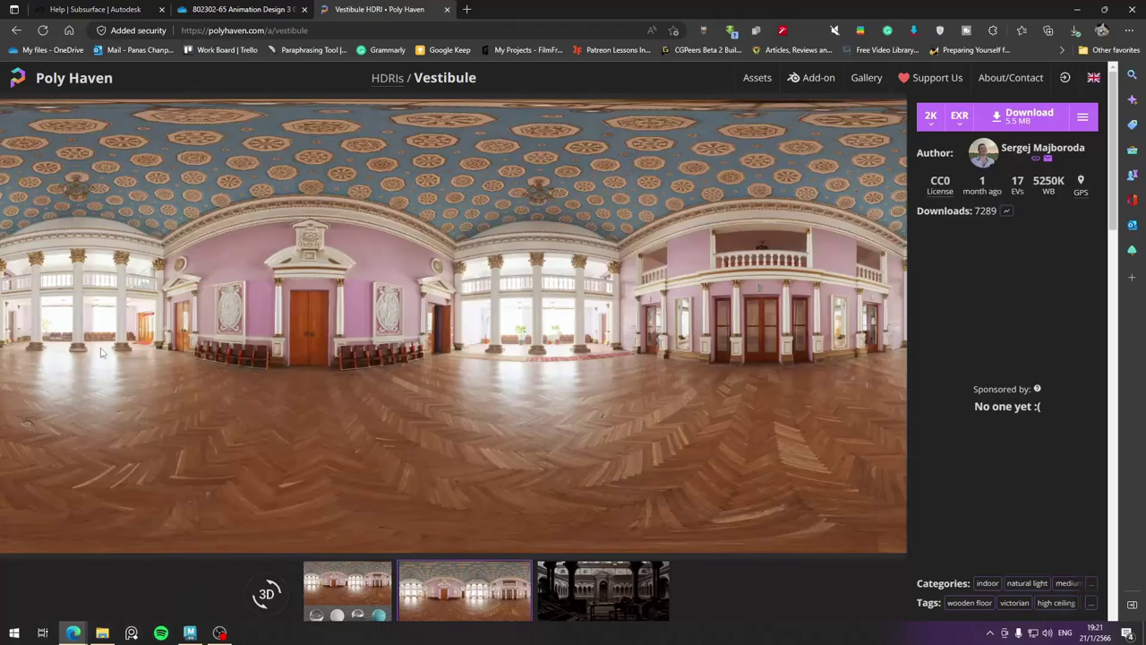
pyautogui.click(89, 9)
pyautogui.scroll(-4, 517, 459)
pyautogui.scroll(-1, 514, 450)
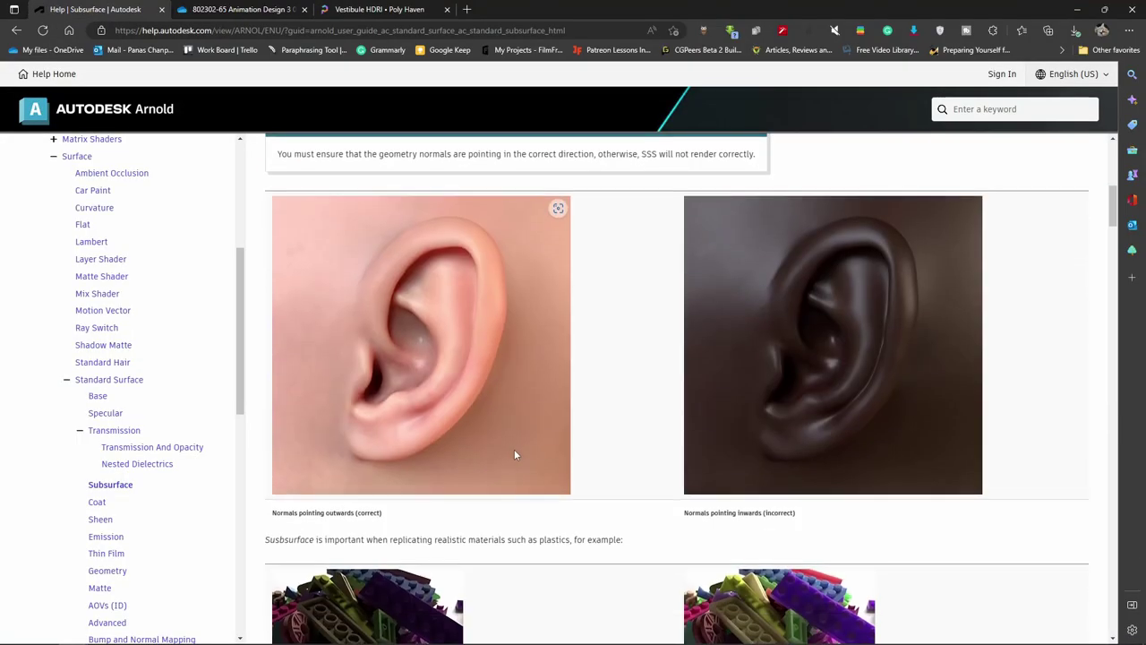
pyautogui.scroll(2, 514, 451)
pyautogui.scroll(-10, 510, 453)
pyautogui.scroll(3, 500, 458)
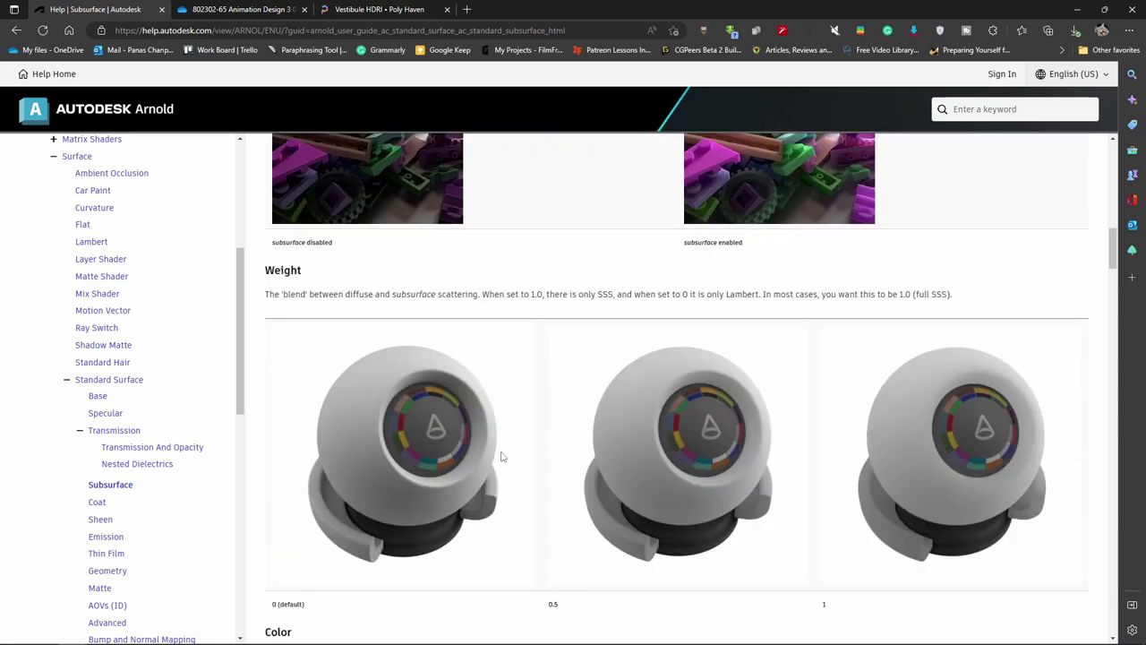
pyautogui.scroll(-1, 502, 456)
pyautogui.scroll(1, 502, 455)
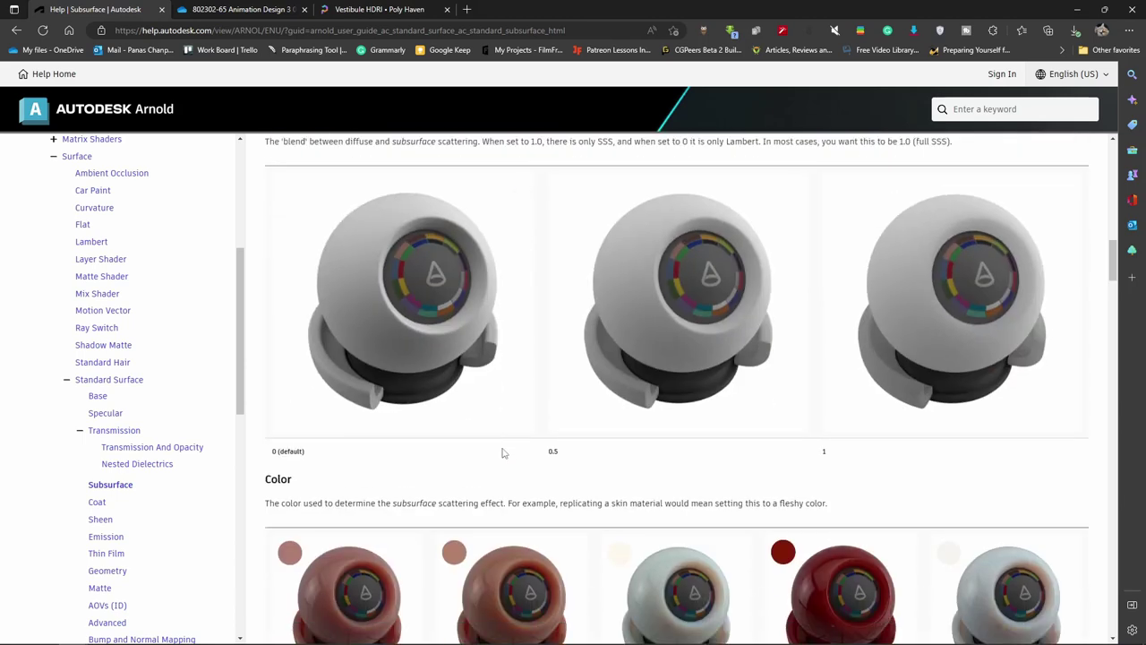
pyautogui.scroll(-4, 502, 453)
pyautogui.scroll(-1, 502, 452)
pyautogui.scroll(1, 501, 452)
pyautogui.scroll(1, 403, 386)
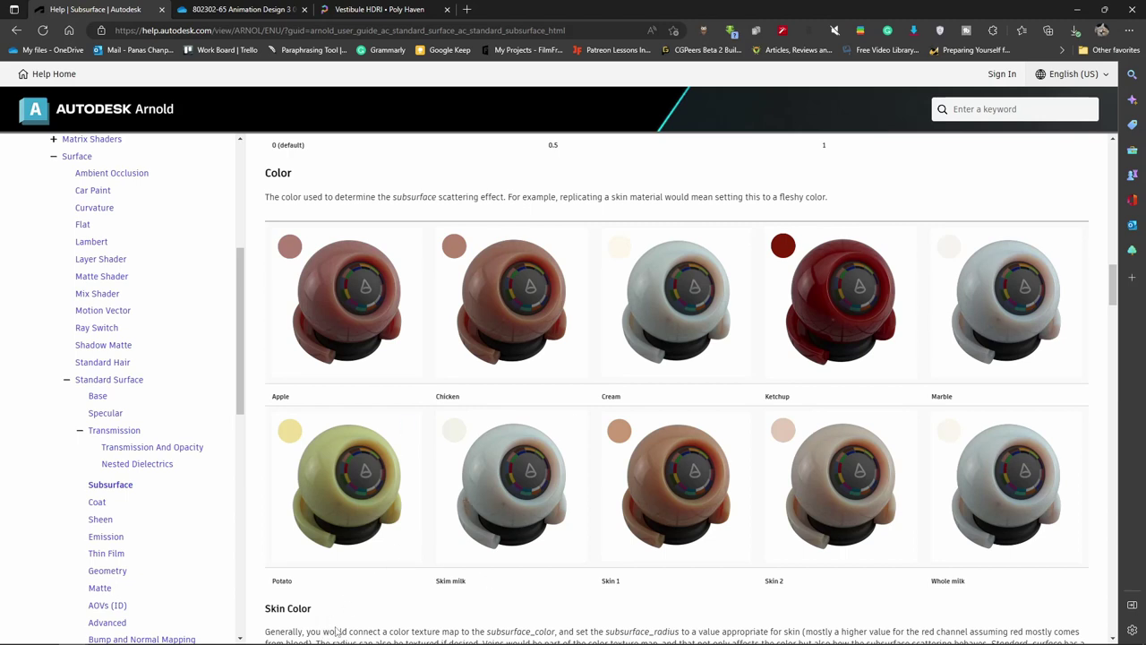
# Back in Maya, desaturate the subsurface colour to a light salmon tone
pyautogui.click(189, 633)
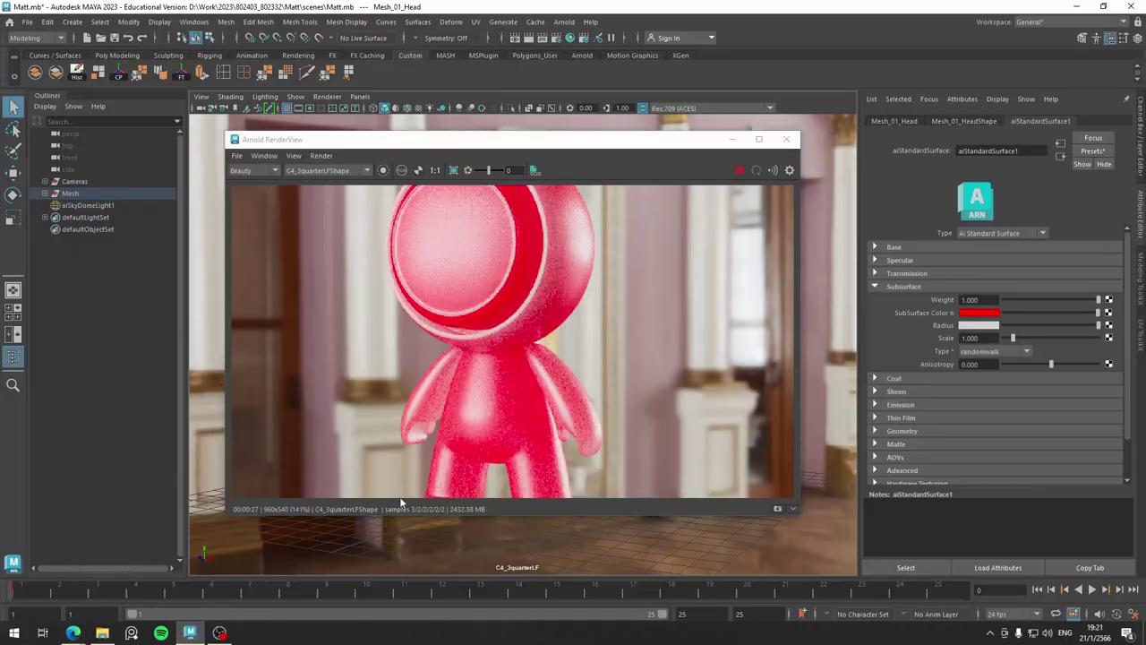
pyautogui.click(991, 313)
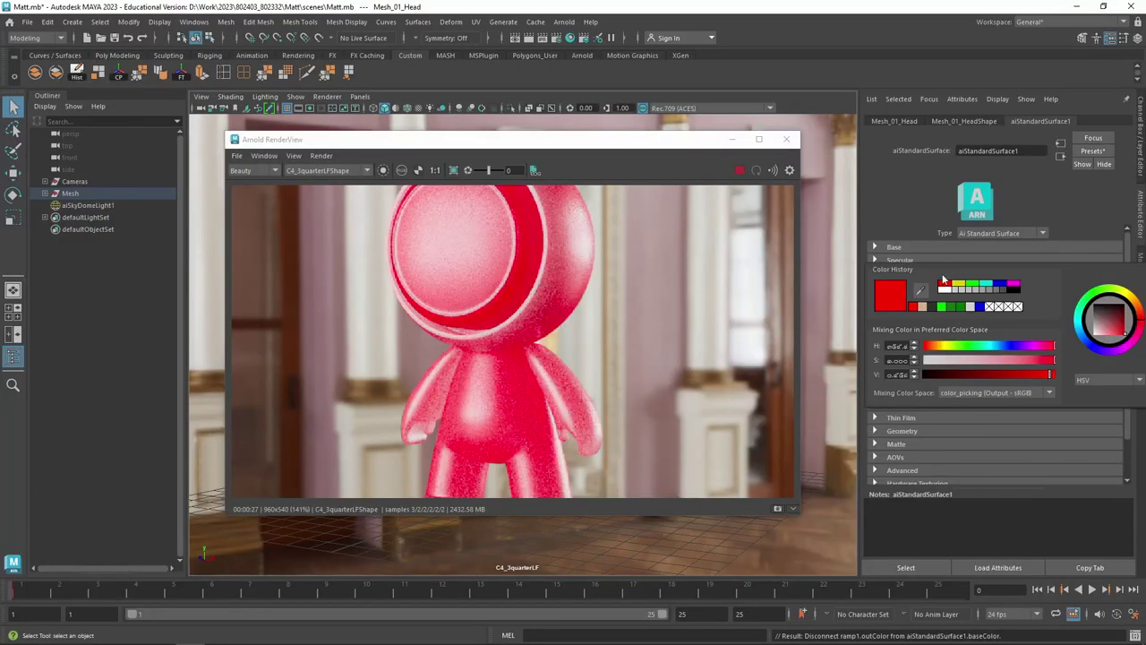
pyautogui.click(993, 315)
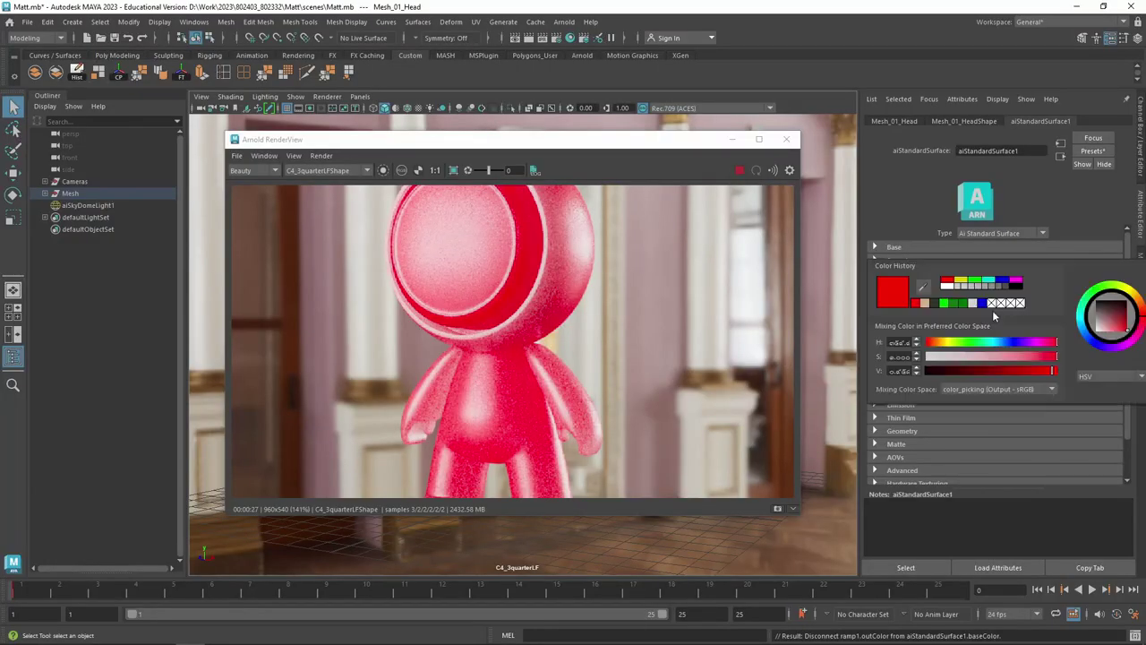
pyautogui.moveTo(1139, 309); pyautogui.dragTo(1134, 297)
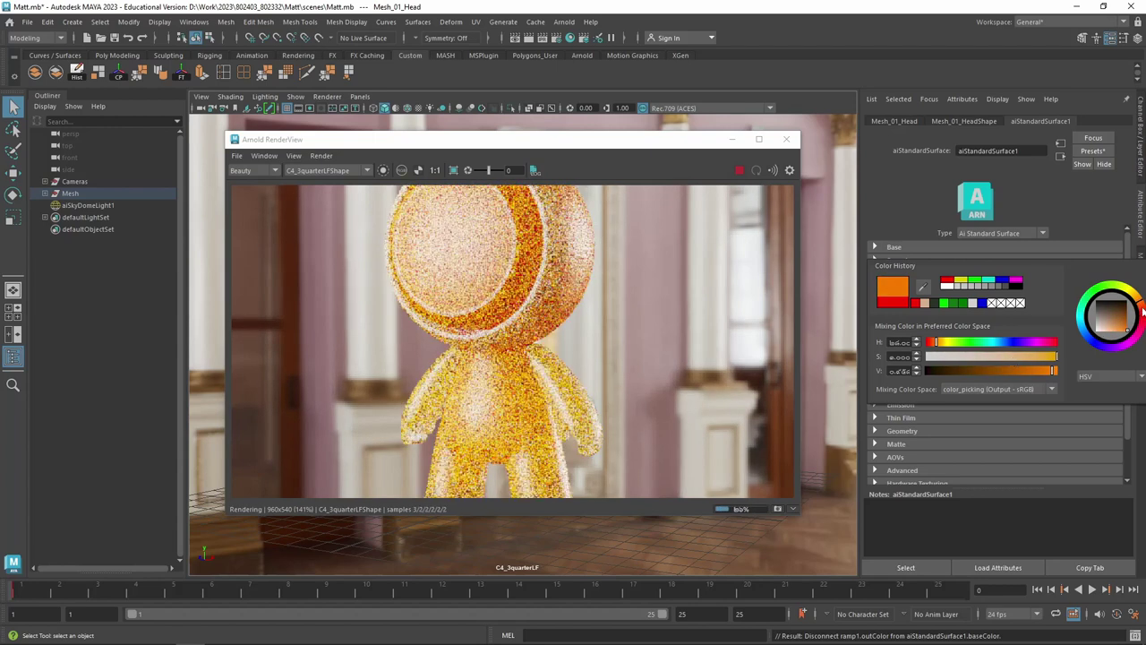
pyautogui.click(1023, 358)
pyautogui.moveTo(1023, 358)
pyautogui.mouseDown()
pyautogui.moveTo(1005, 354)
pyautogui.moveTo(1033, 357)
pyautogui.moveTo(1001, 358)
pyautogui.moveTo(1010, 363)
pyautogui.mouseUp()
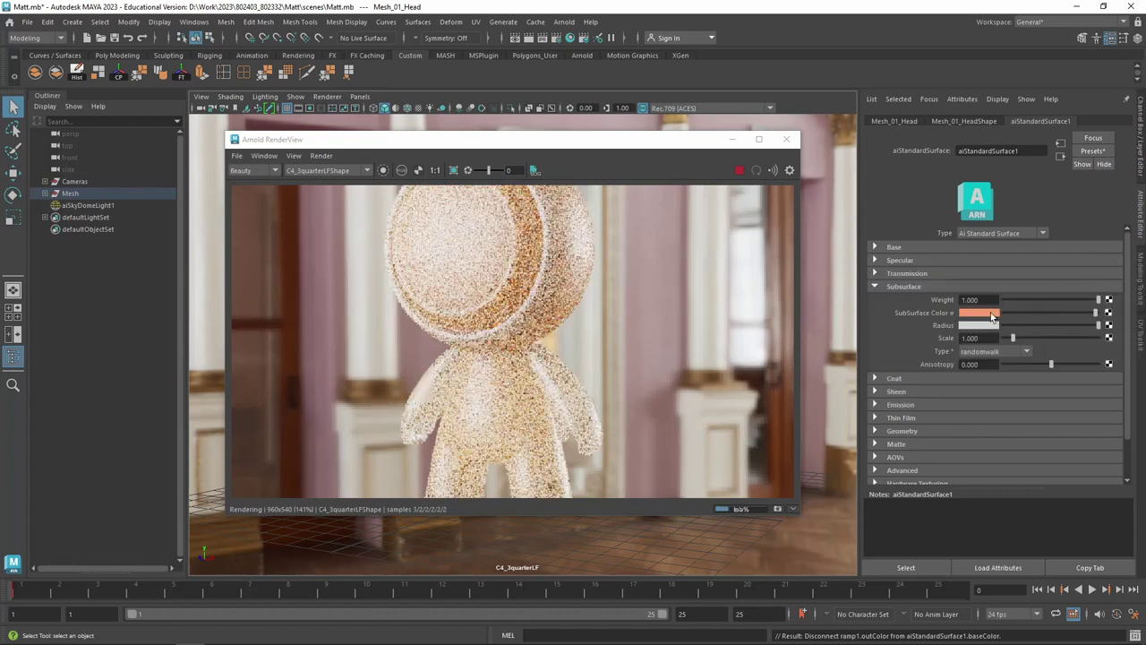
pyautogui.click(994, 315)
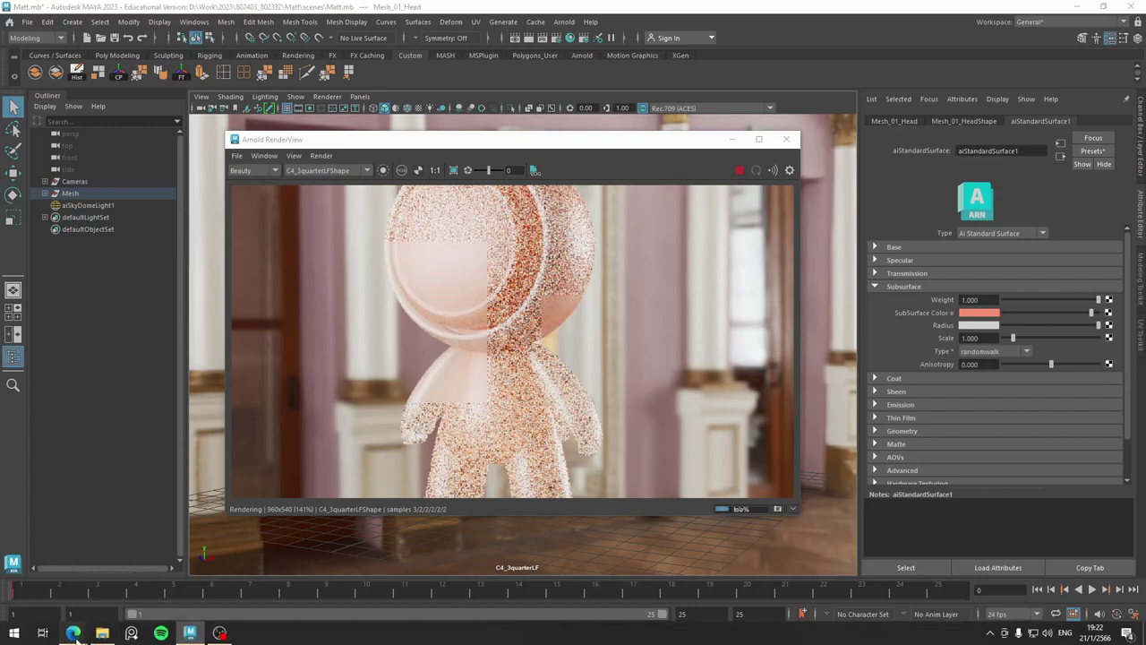
# Scroll the Arnold Subsurface help page to Radius and highlight the phrase about light scattering
pyautogui.moveTo(73, 633)
pyautogui.click(143, 592)
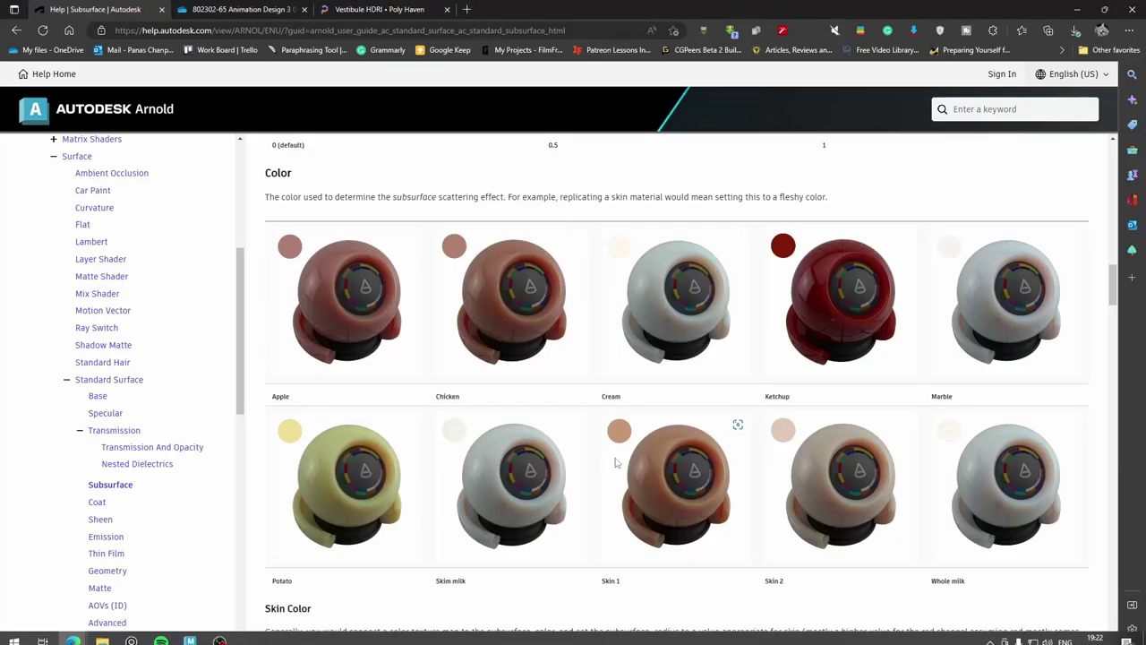
pyautogui.scroll(-6, 539, 478)
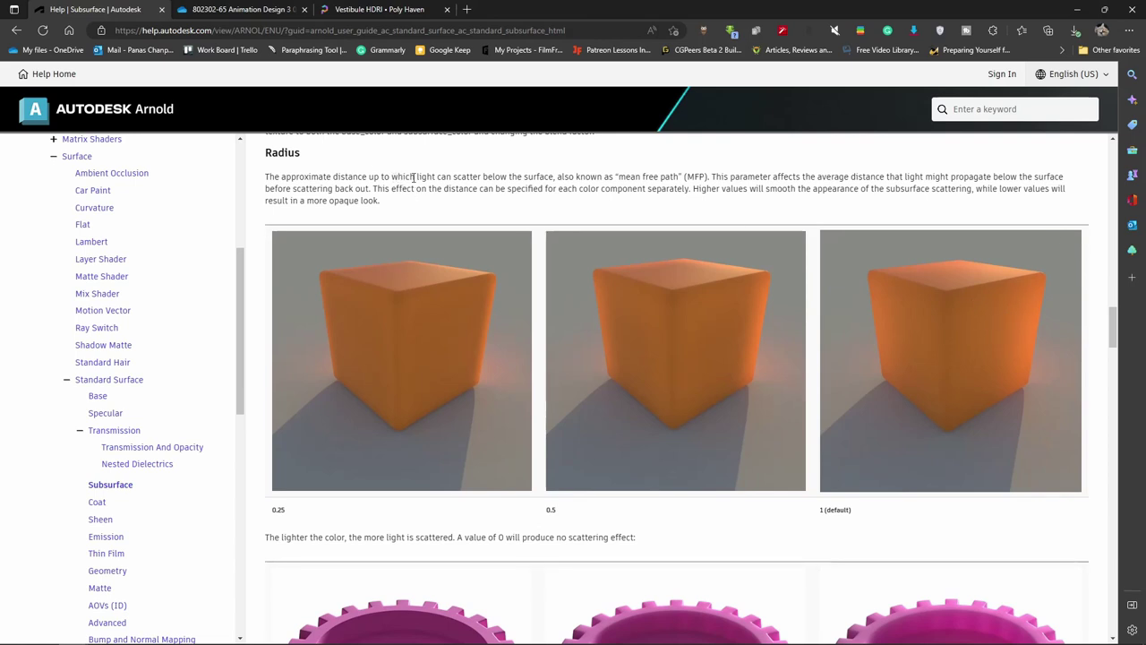
pyautogui.moveTo(414, 177)
pyautogui.mouseDown()
pyautogui.moveTo(503, 177)
pyautogui.moveTo(428, 177)
pyautogui.mouseUp()
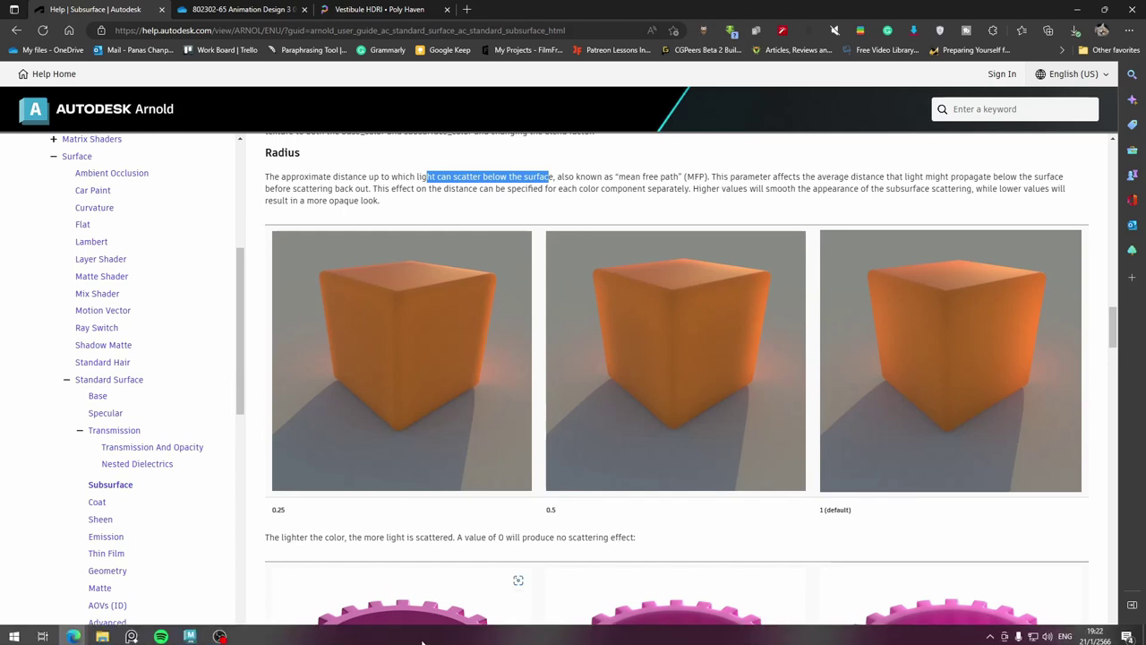
# Deepen the subsurface colour to red and test Radius from near black back to light grey
pyautogui.click(190, 631)
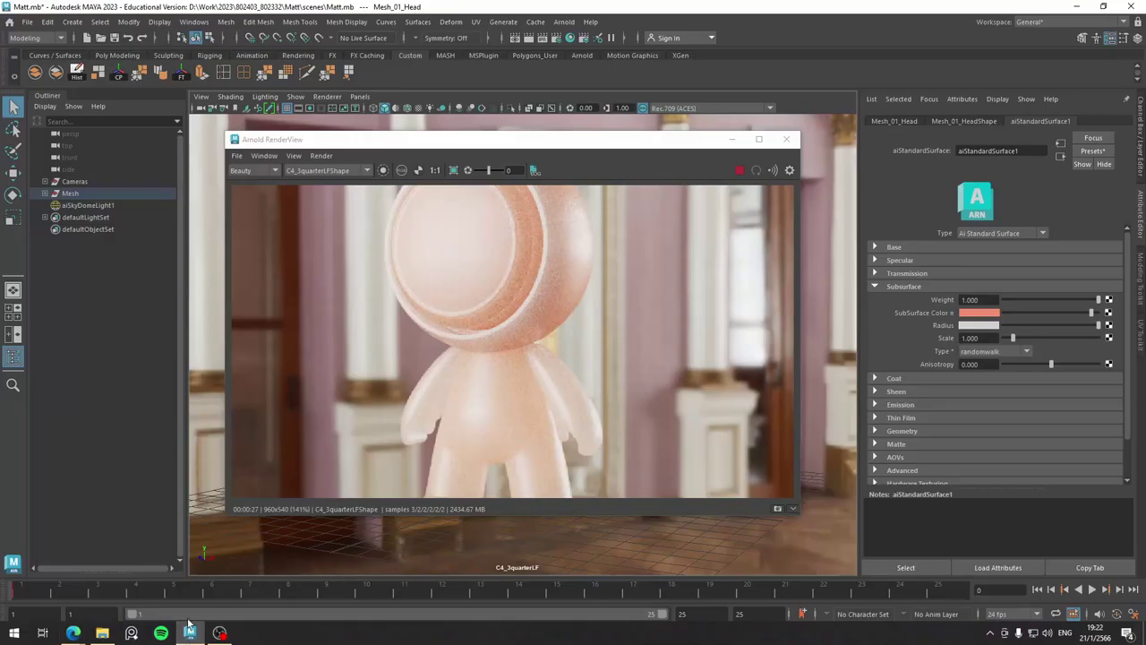
pyautogui.click(985, 317)
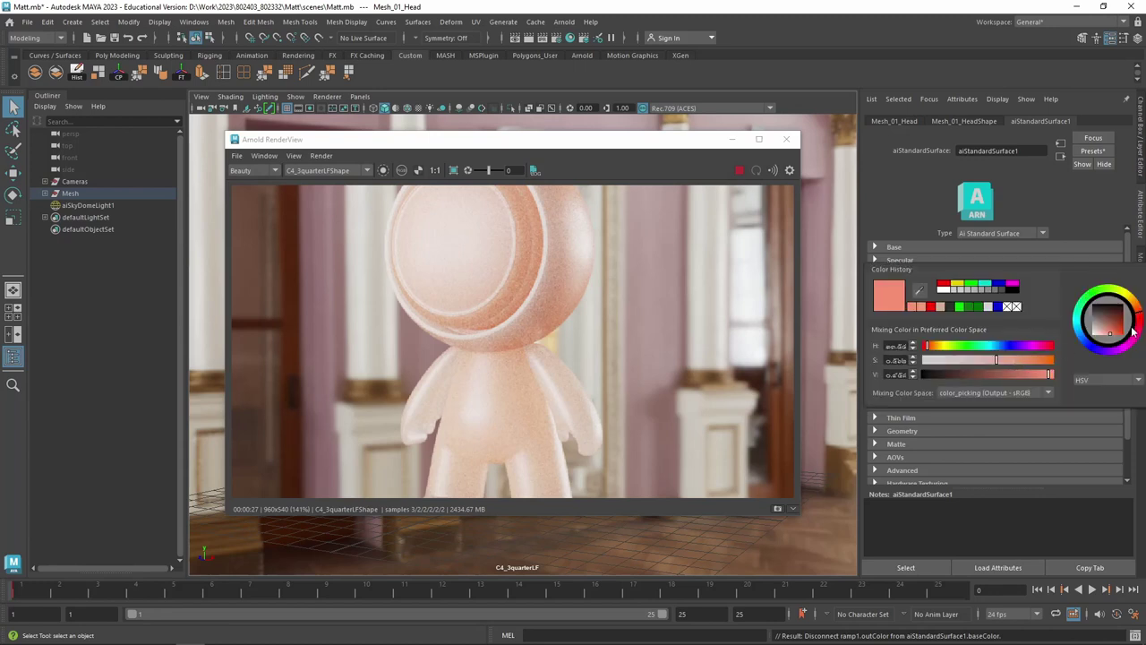
pyautogui.click(1007, 362)
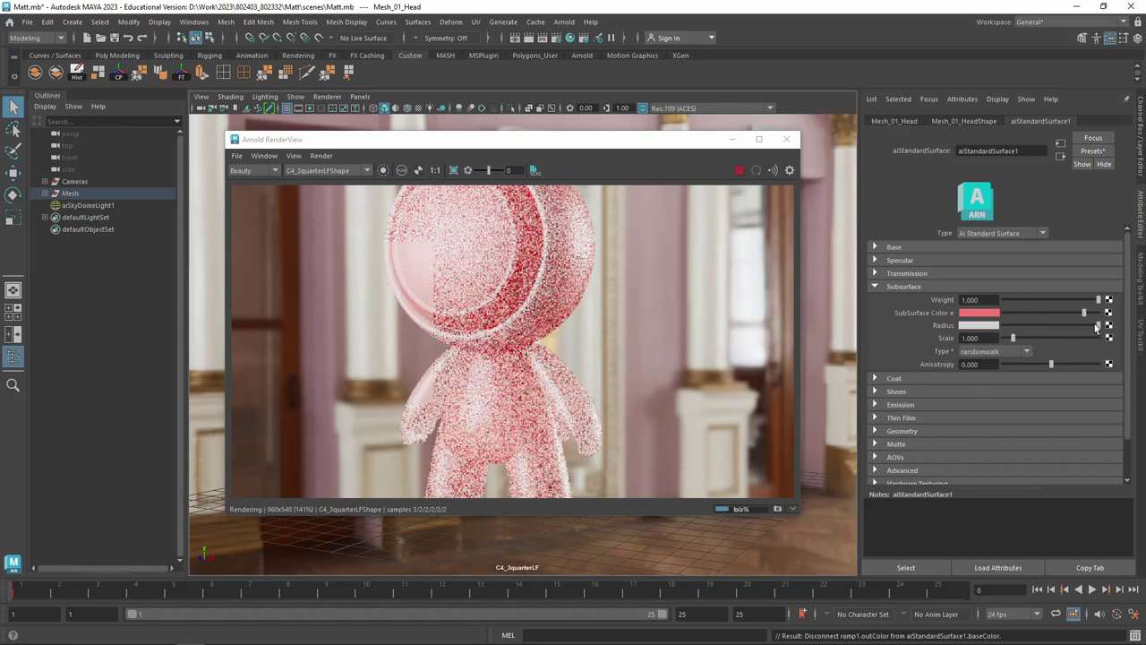
pyautogui.click(1009, 325)
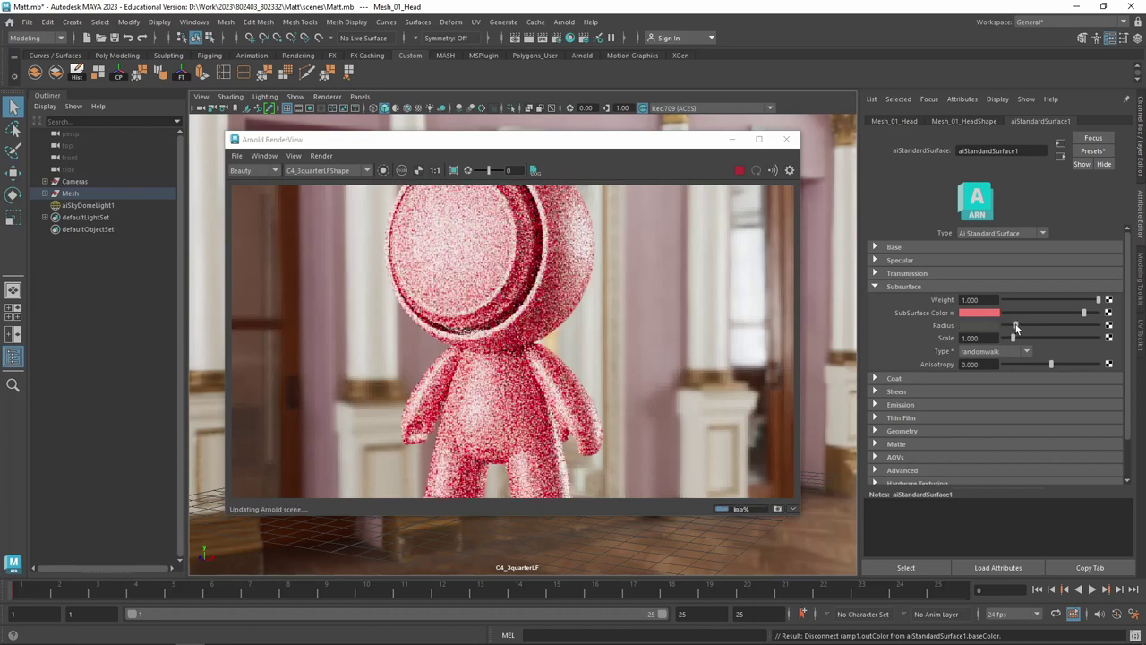
pyautogui.moveTo(1009, 326); pyautogui.dragTo(1097, 326)
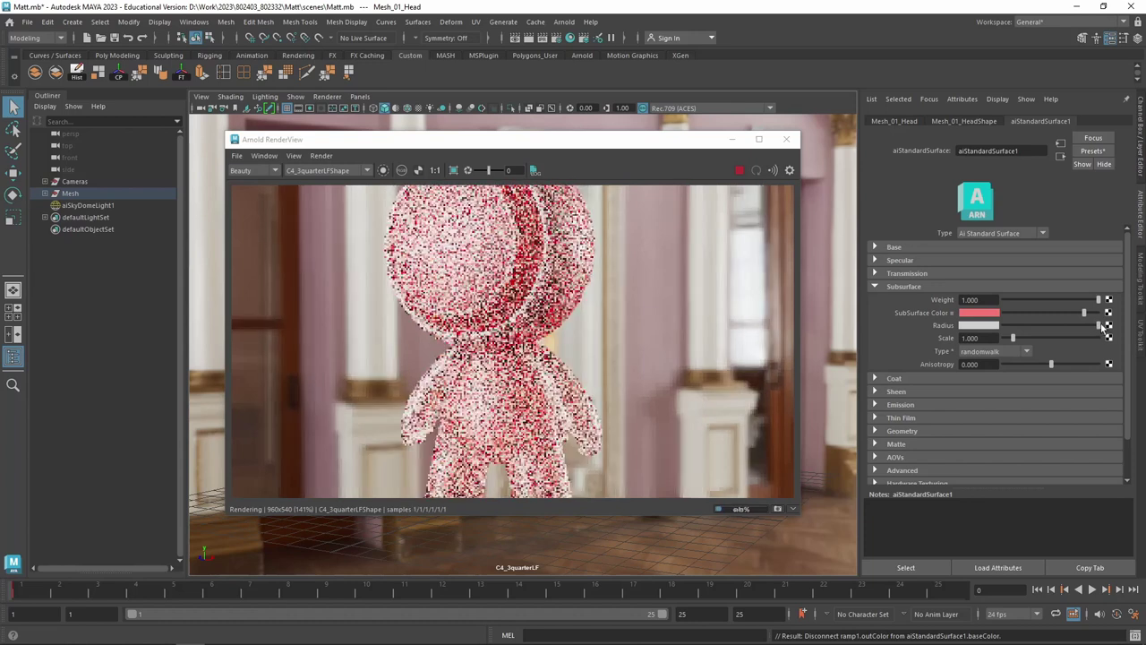
# Draw a render region over the head and tone the subsurface colour back to salmon
pyautogui.moveTo(606, 215); pyautogui.dragTo(453, 293)
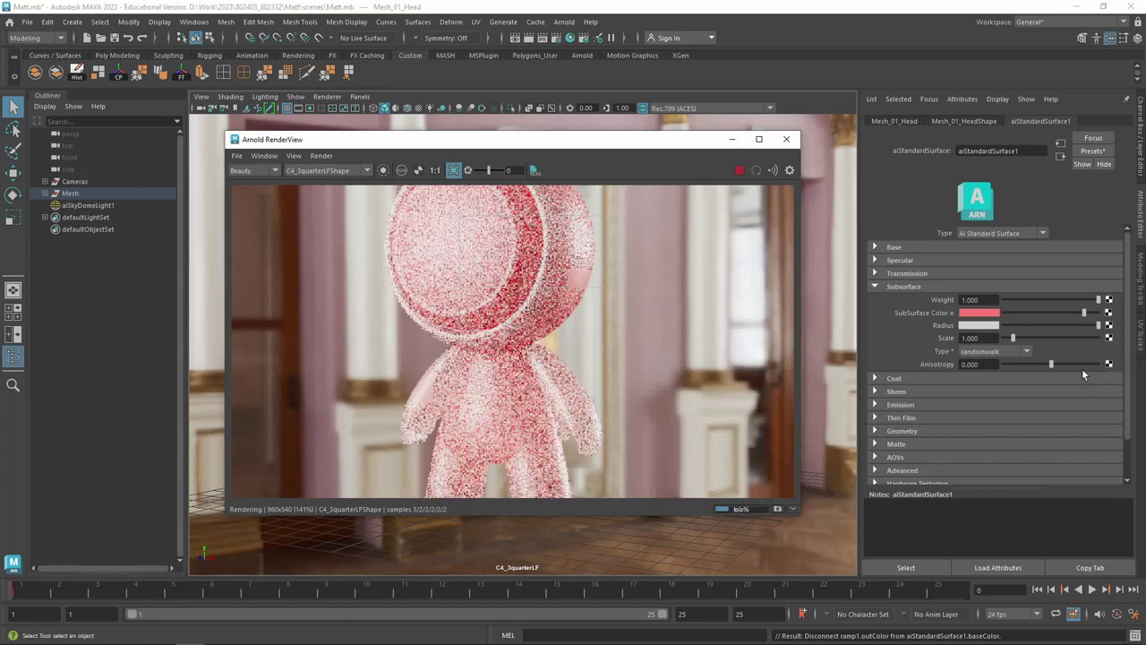
pyautogui.moveTo(457, 213); pyautogui.dragTo(611, 290)
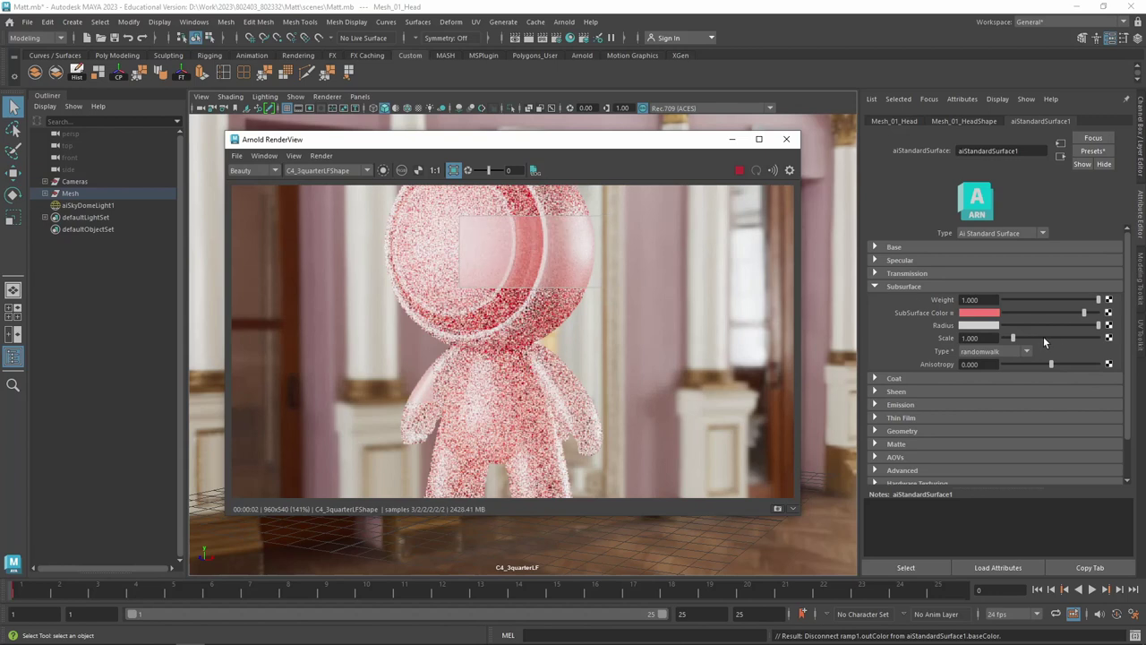
pyautogui.click(979, 313)
pyautogui.click(1012, 309)
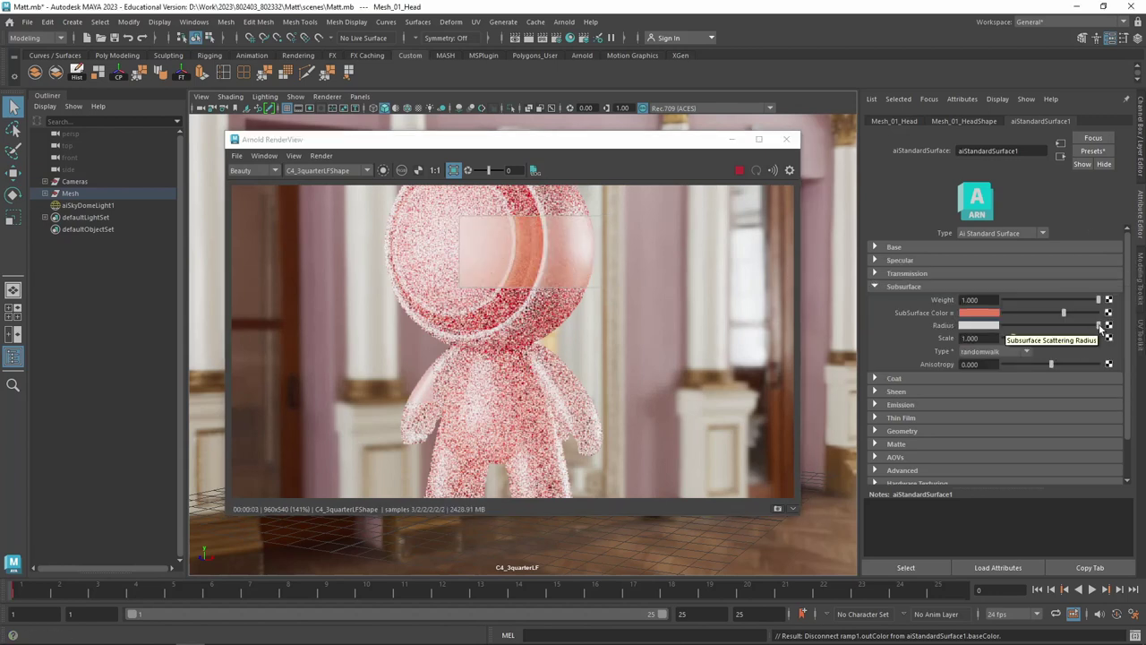
# Try a white subsurface Radius with value 1, then undo it back to light grey
pyautogui.click(978, 326)
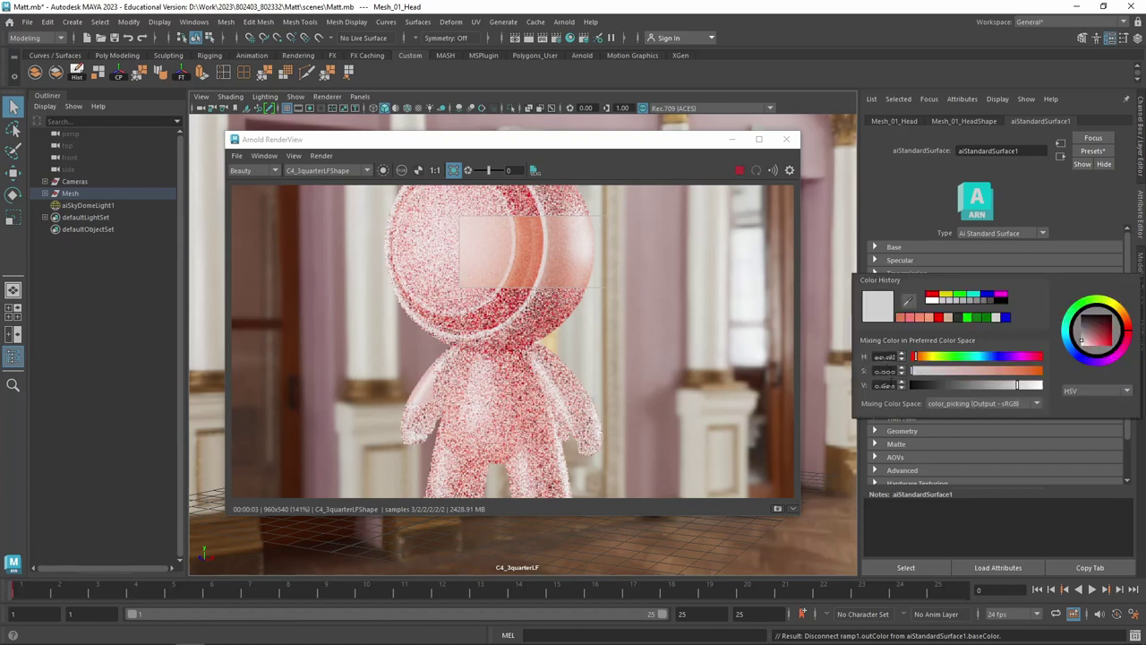
pyautogui.click(917, 358)
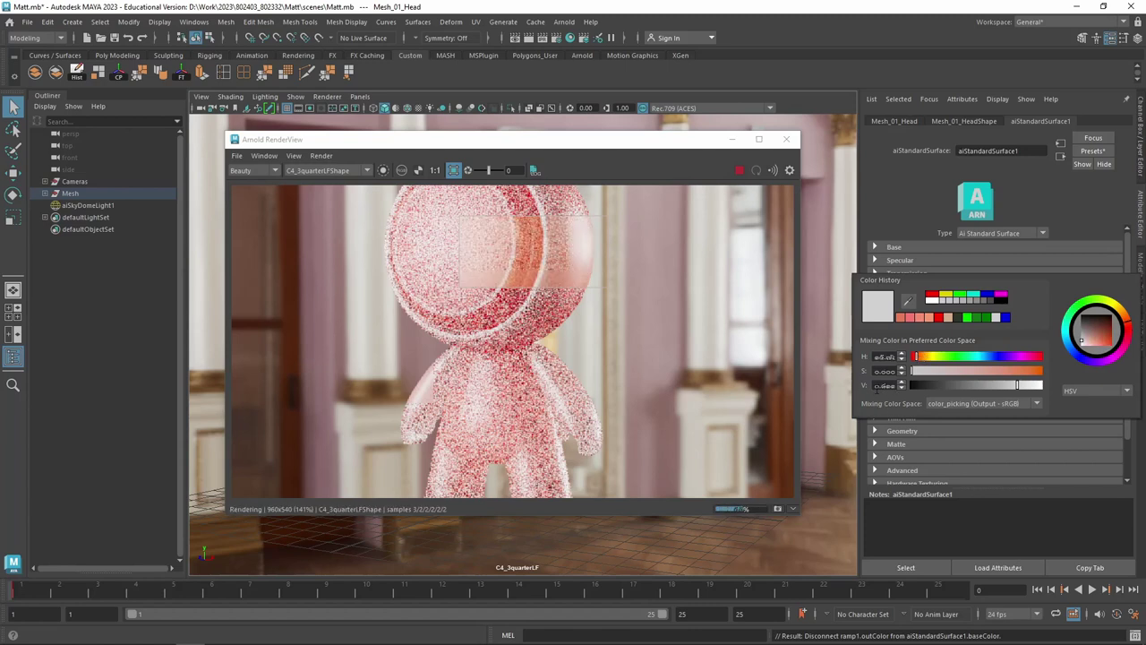
pyautogui.moveTo(885, 387); pyautogui.dragTo(944, 386)
pyautogui.write('1')
pyautogui.press('Return')
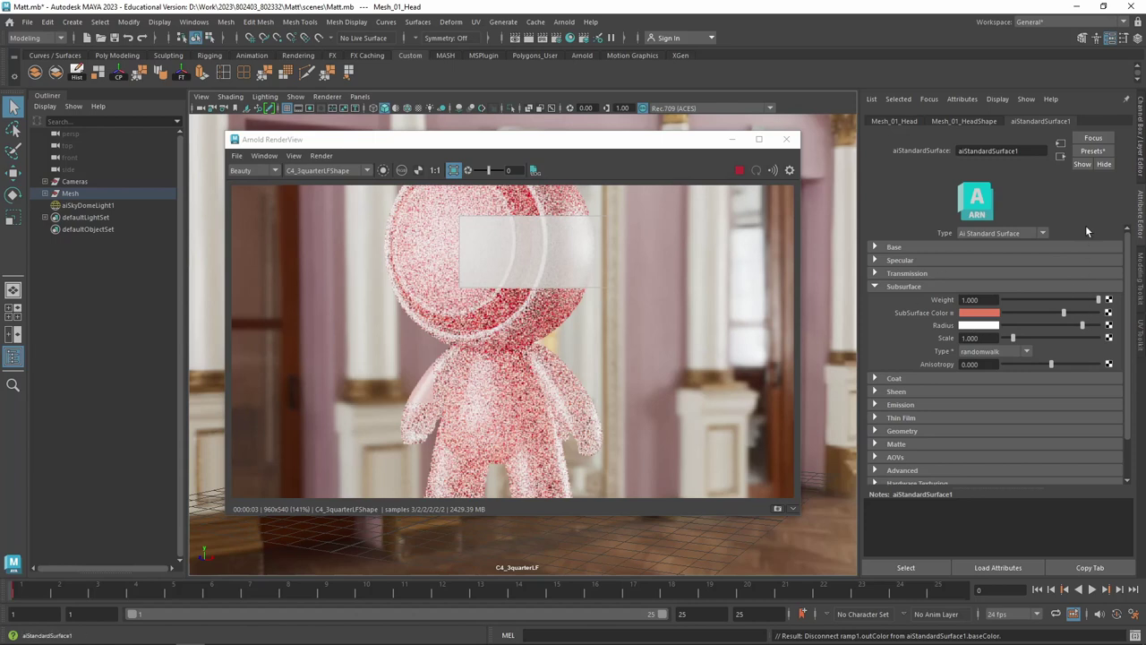
pyautogui.hotkey('ctrl', 'z')
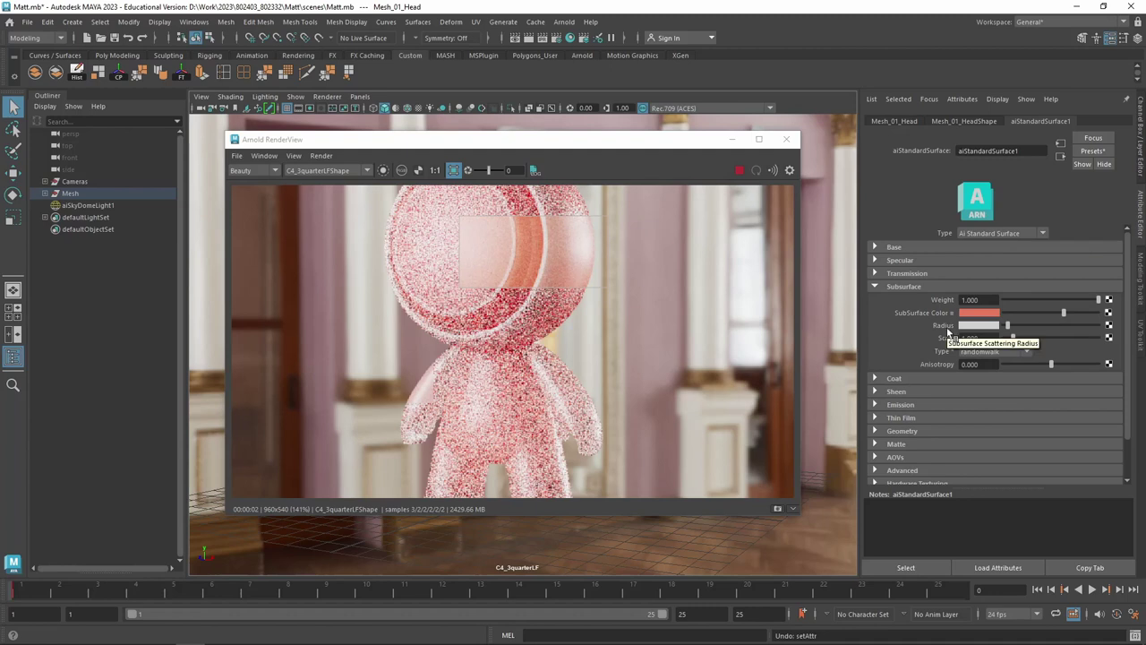
# Push the subsurface Radius to white, then lower its brightness and slider to a light grey
pyautogui.click(974, 326)
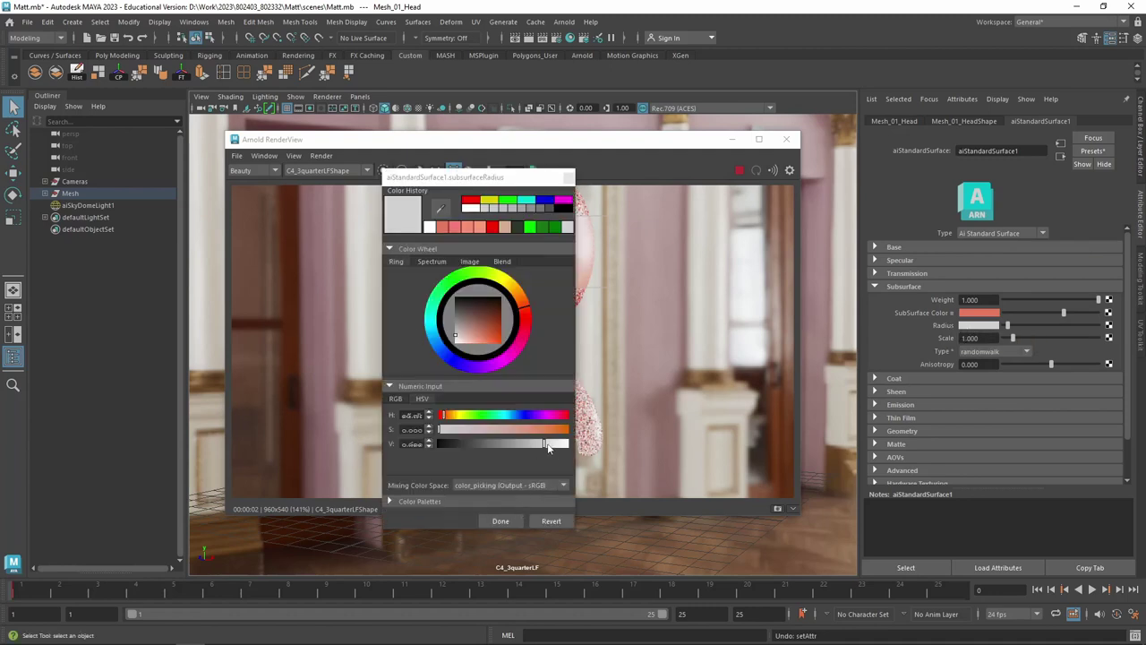
pyautogui.moveTo(549, 447); pyautogui.dragTo(575, 448)
pyautogui.moveTo(439, 177); pyautogui.dragTo(666, 184)
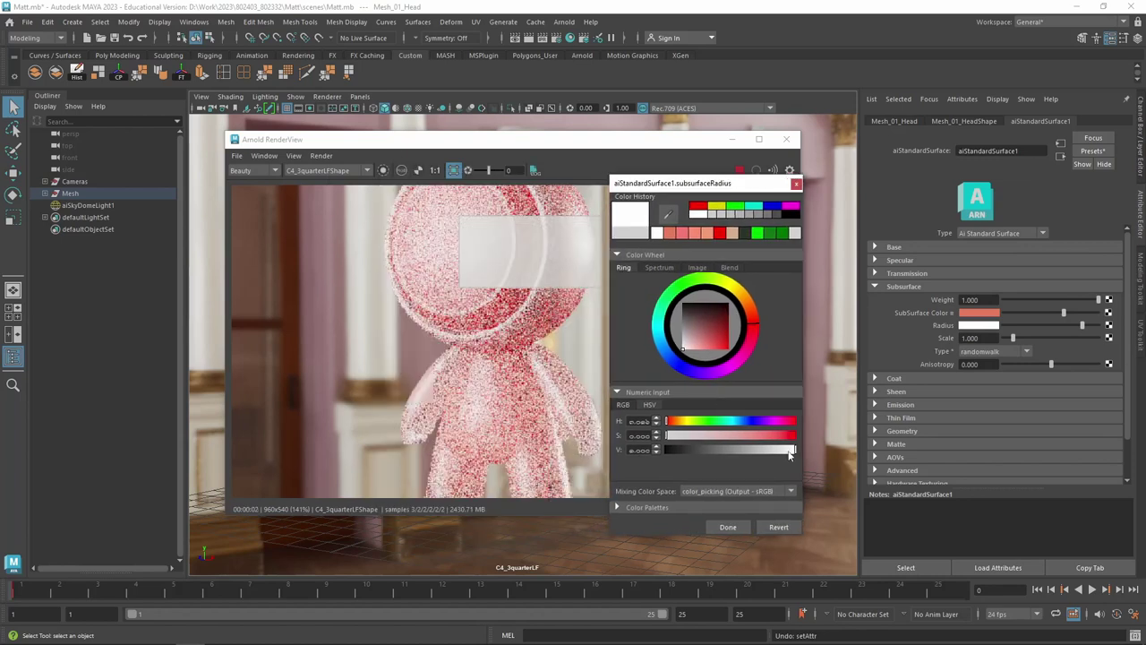
pyautogui.moveTo(787, 455)
pyautogui.mouseDown()
pyautogui.moveTo(749, 455)
pyautogui.moveTo(797, 453)
pyautogui.mouseUp()
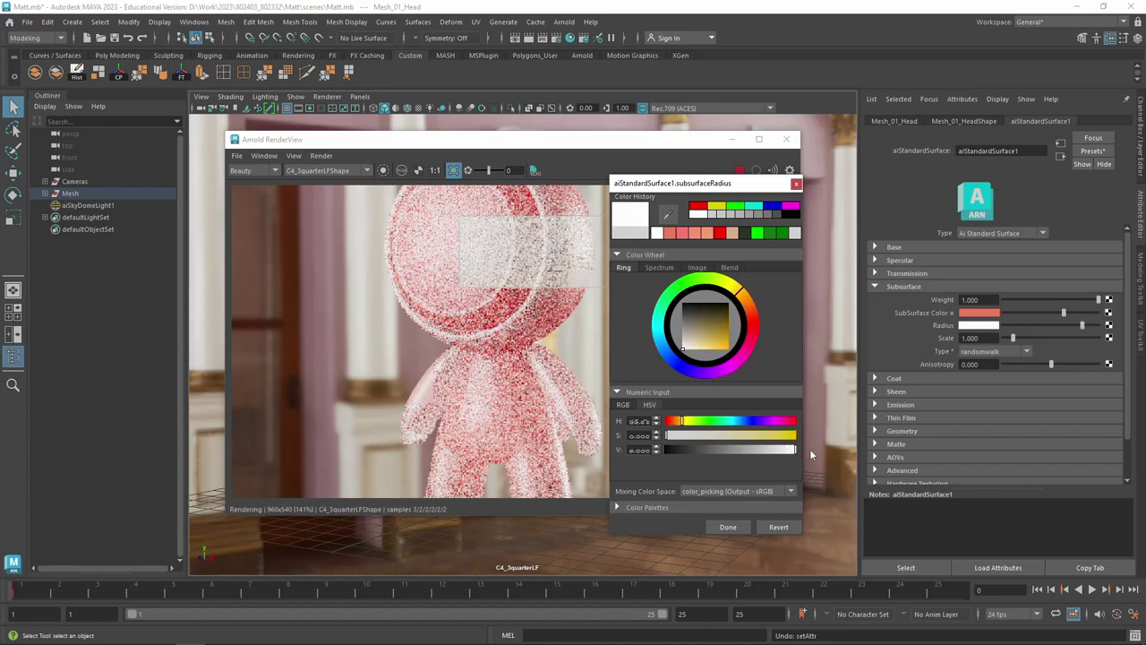
pyautogui.moveTo(790, 453); pyautogui.dragTo(804, 448)
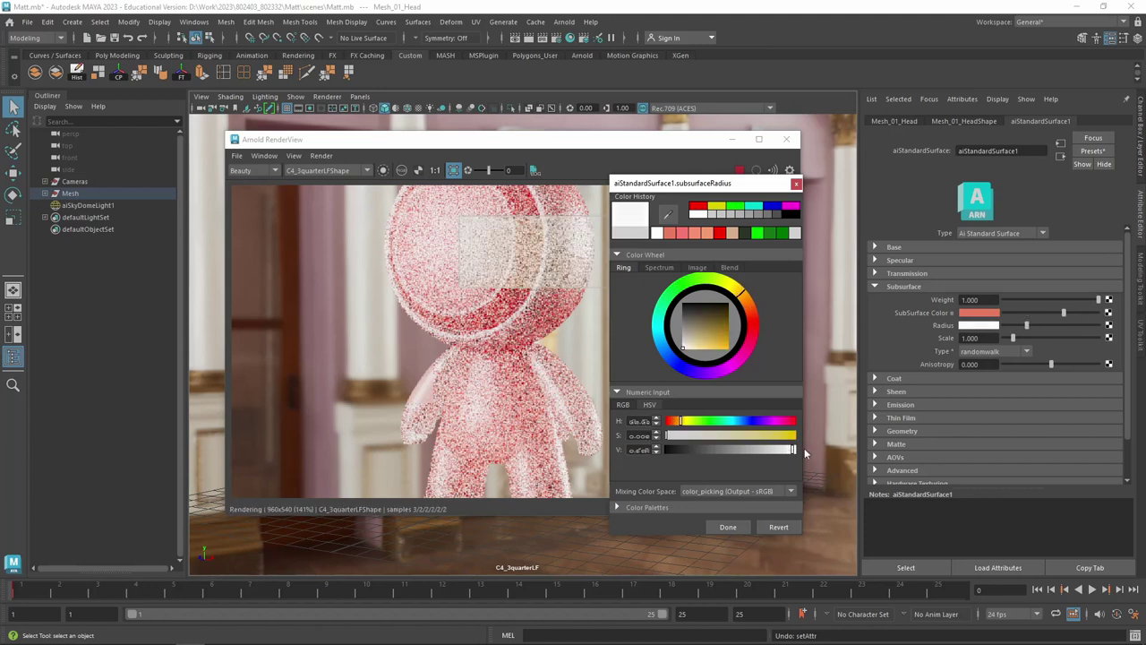
pyautogui.click(1100, 326)
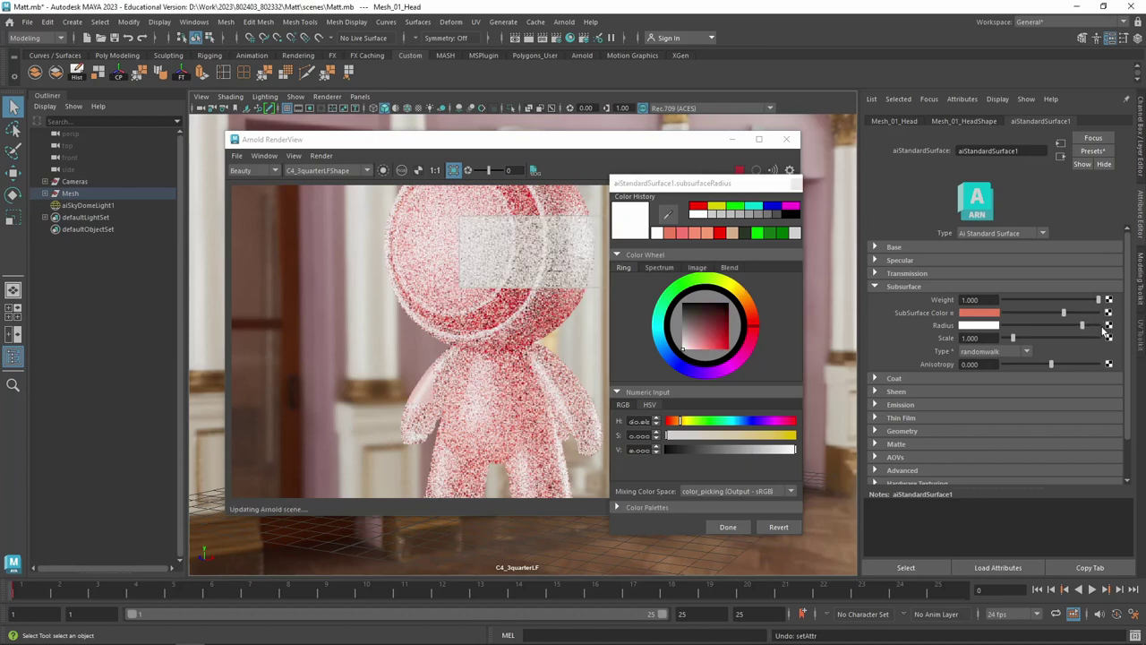
pyautogui.moveTo(1100, 325); pyautogui.dragTo(1016, 323)
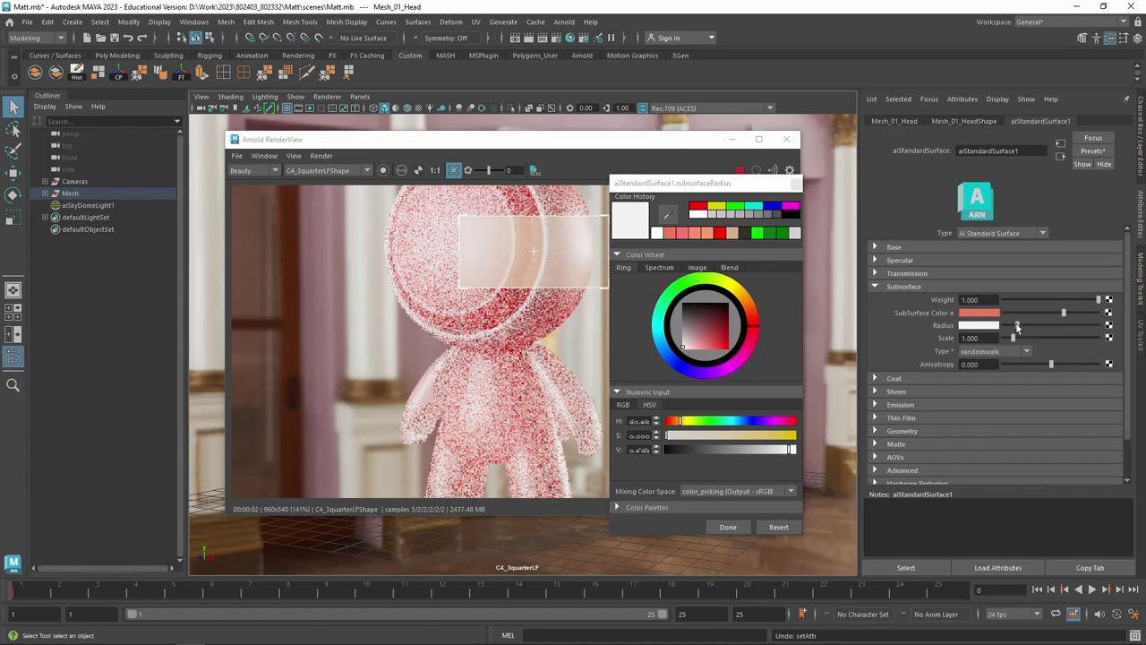
pyautogui.moveTo(1017, 325); pyautogui.dragTo(1007, 327)
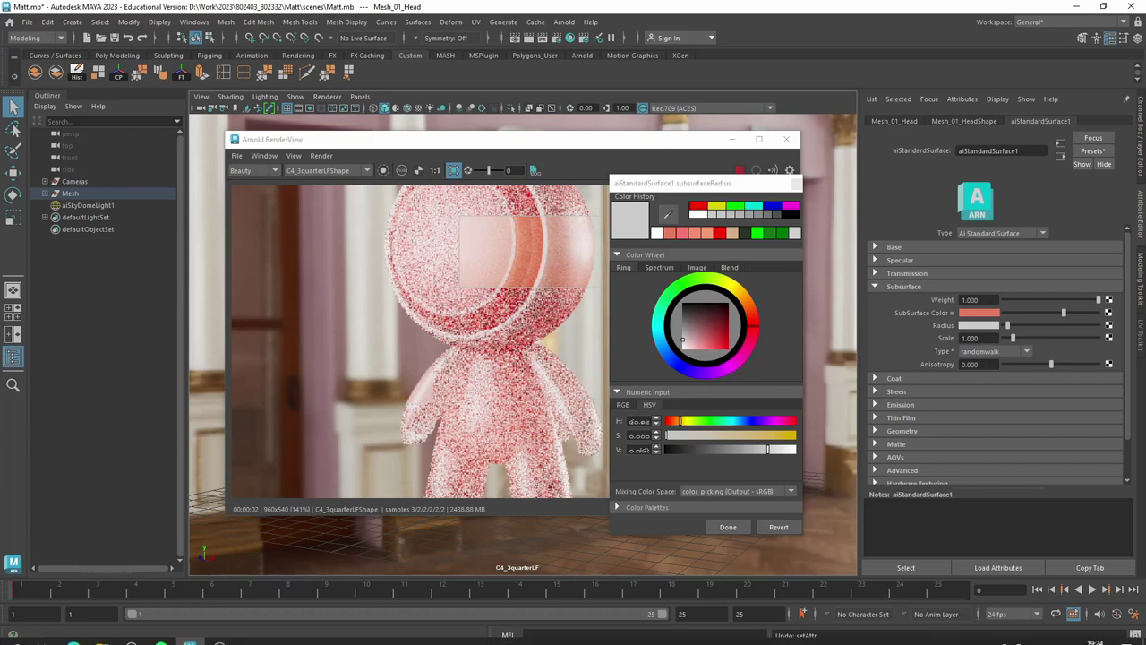
# Read the Arnold Subsurface help's radius tyre examples, then return to Maya's Radius colour editor
pyautogui.click(82, 634)
pyautogui.click(70, 599)
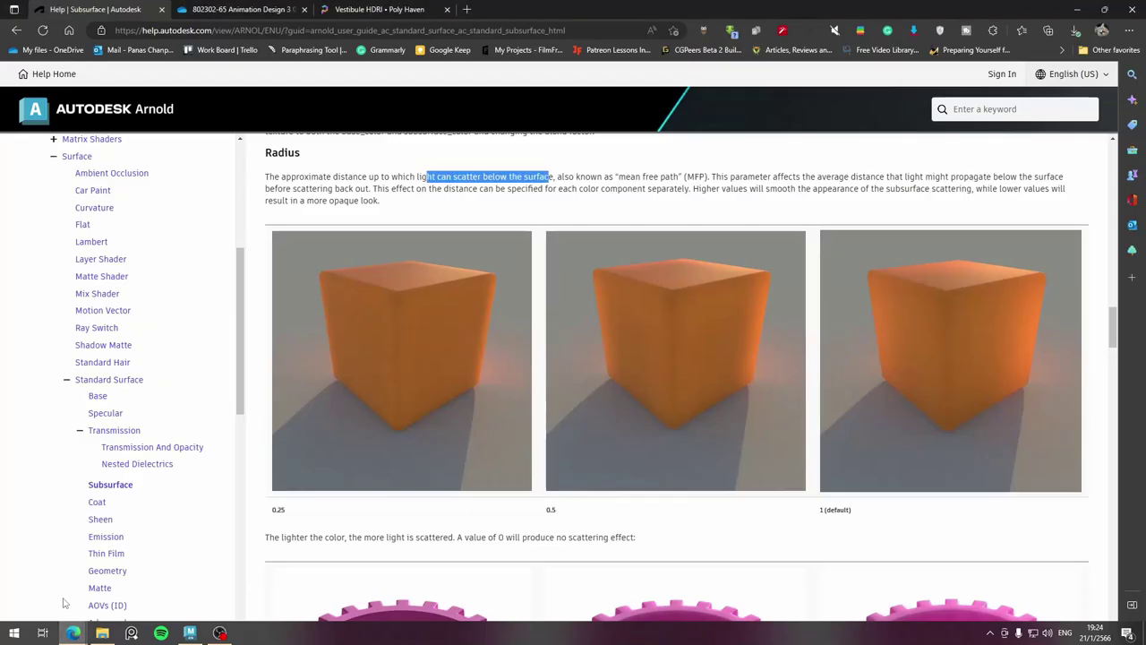
pyautogui.scroll(-1, 617, 396)
pyautogui.scroll(-2, 617, 402)
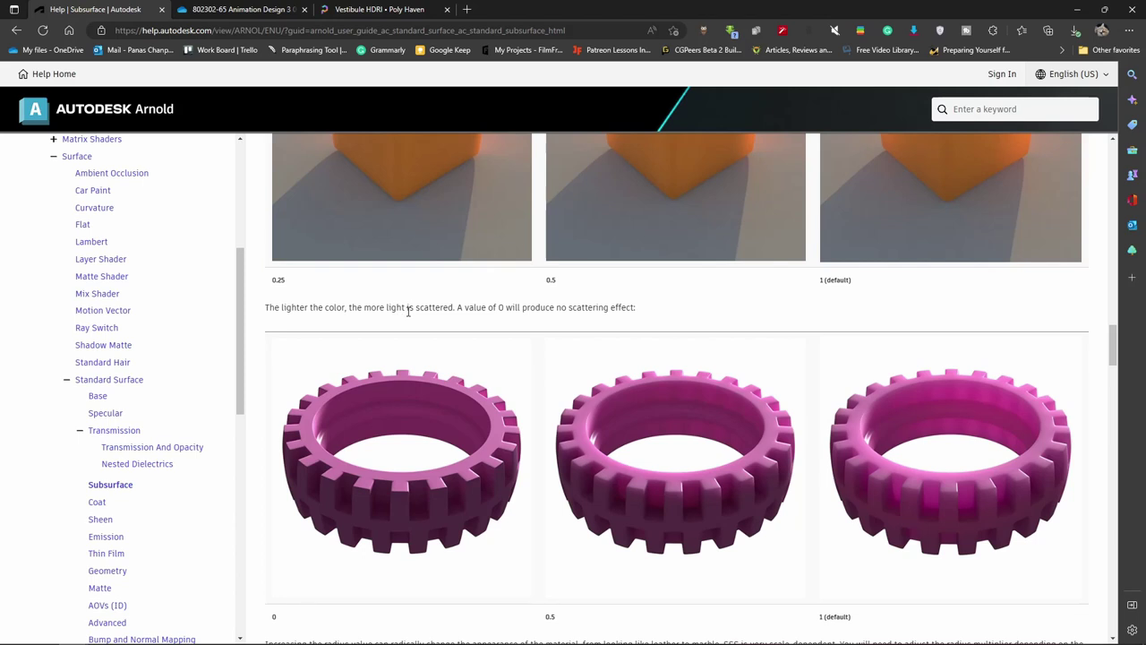
pyautogui.moveTo(403, 461)
pyautogui.scroll(2, 981, 292)
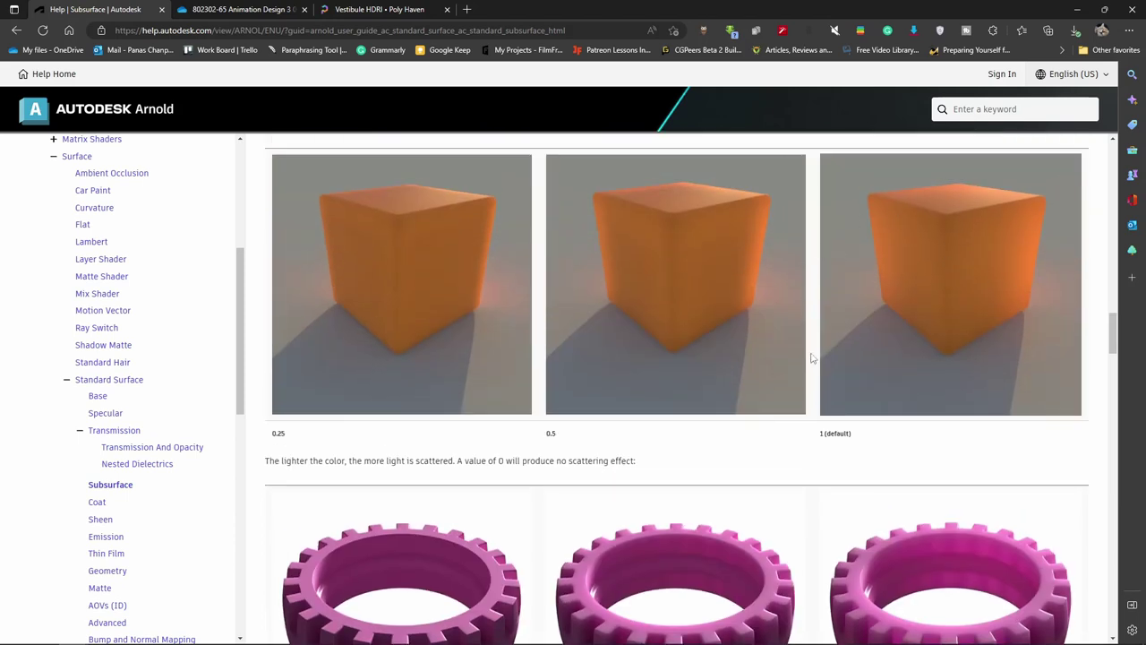
pyautogui.scroll(-2, 761, 380)
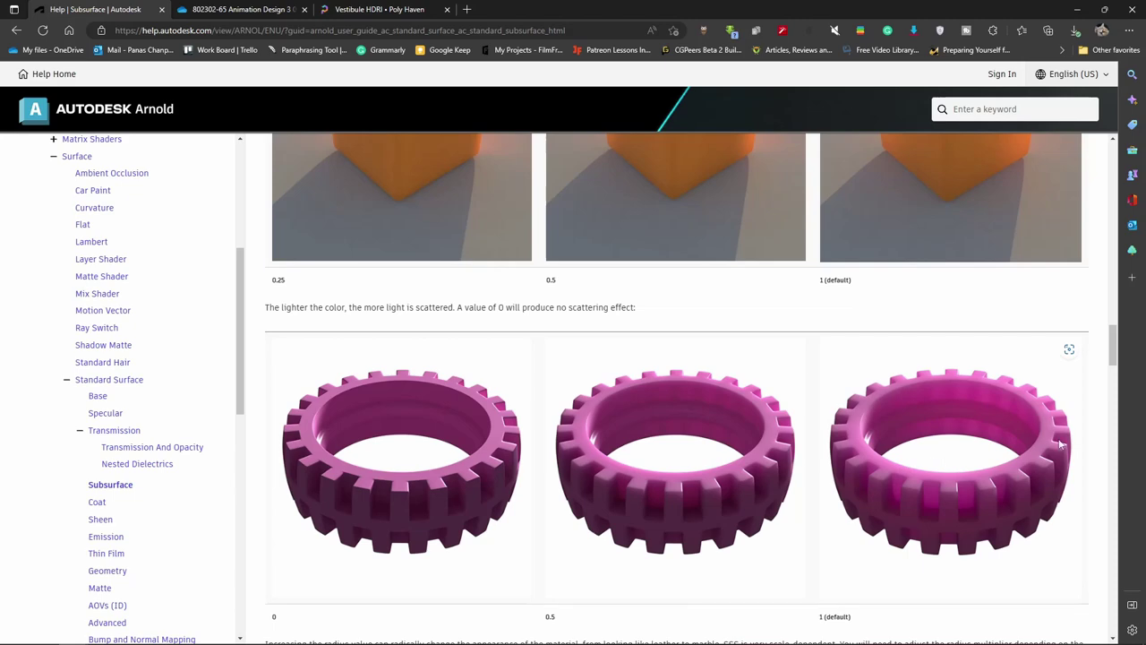
pyautogui.scroll(2, 946, 464)
pyautogui.scroll(-10, 949, 470)
pyautogui.scroll(1, 952, 475)
pyautogui.scroll(-2, 952, 475)
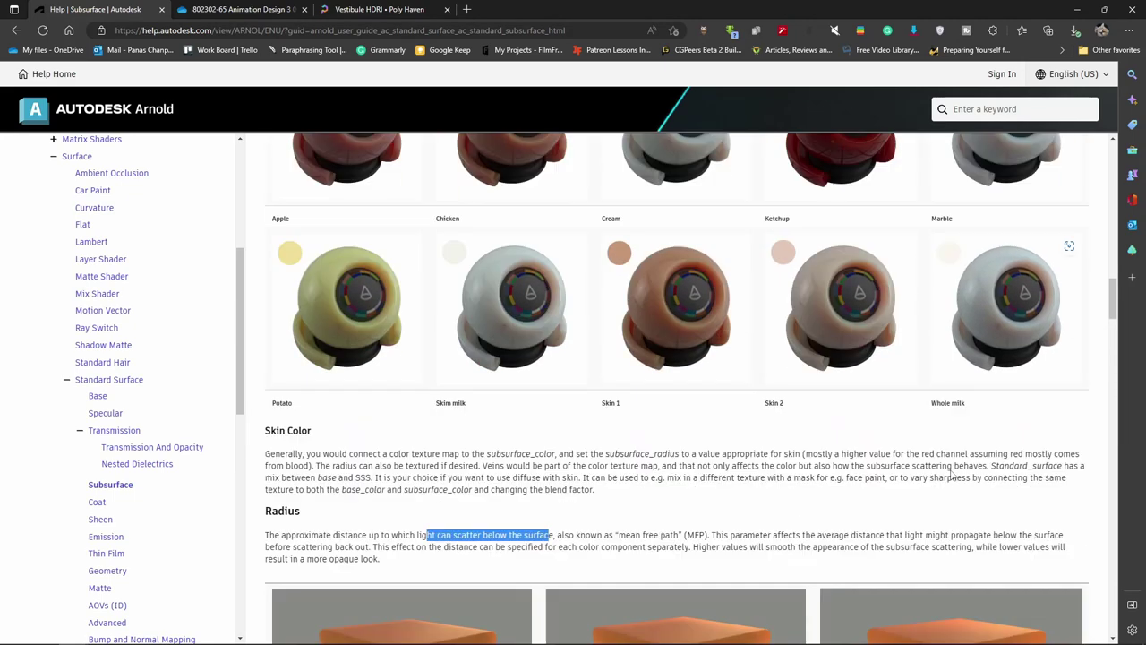
pyautogui.scroll(-3, 951, 469)
pyautogui.scroll(2, 950, 469)
pyautogui.scroll(-5, 951, 469)
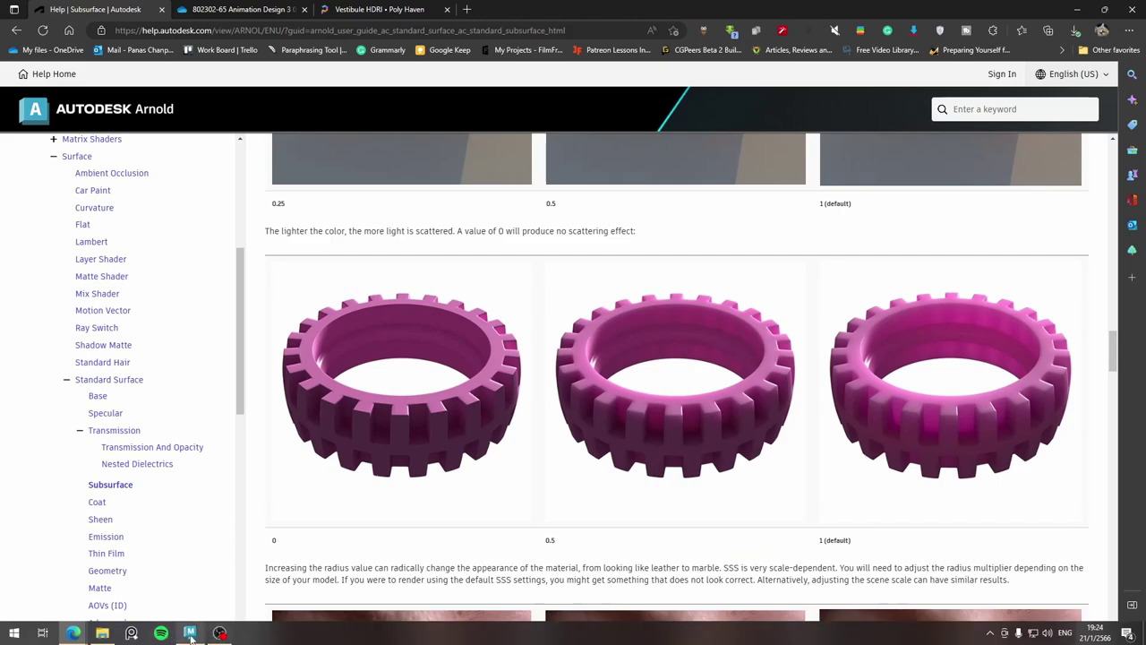
pyautogui.click(191, 633)
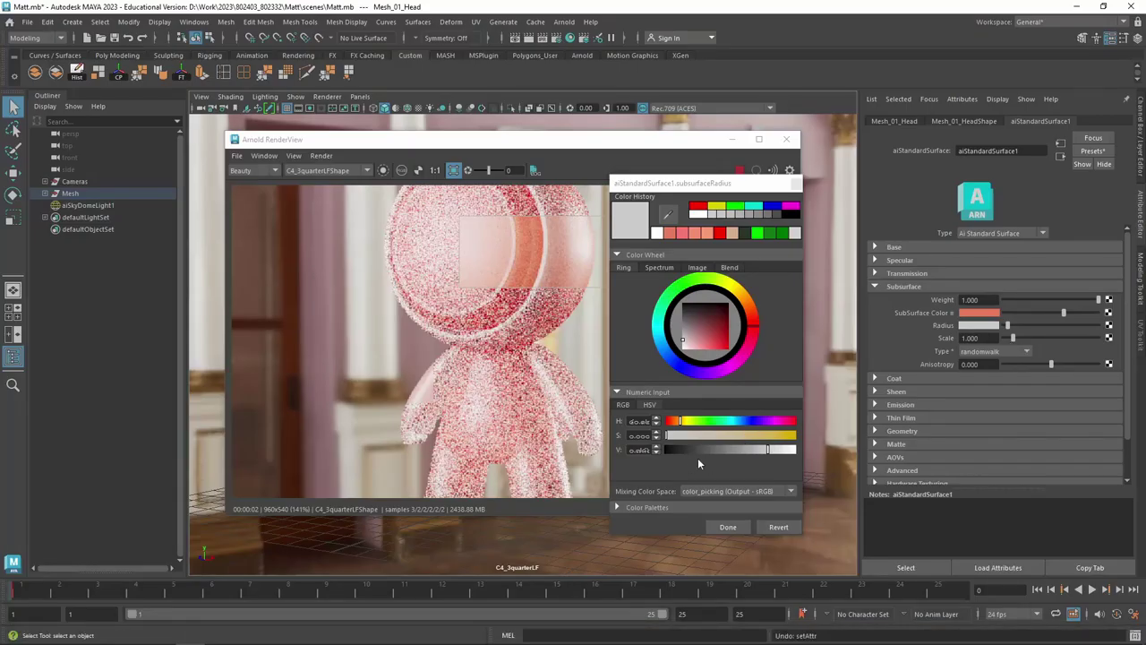
# Drop the Radius colour brightness to 0, raise it back to light grey, and accept
pyautogui.moveTo(699, 449); pyautogui.dragTo(629, 450)
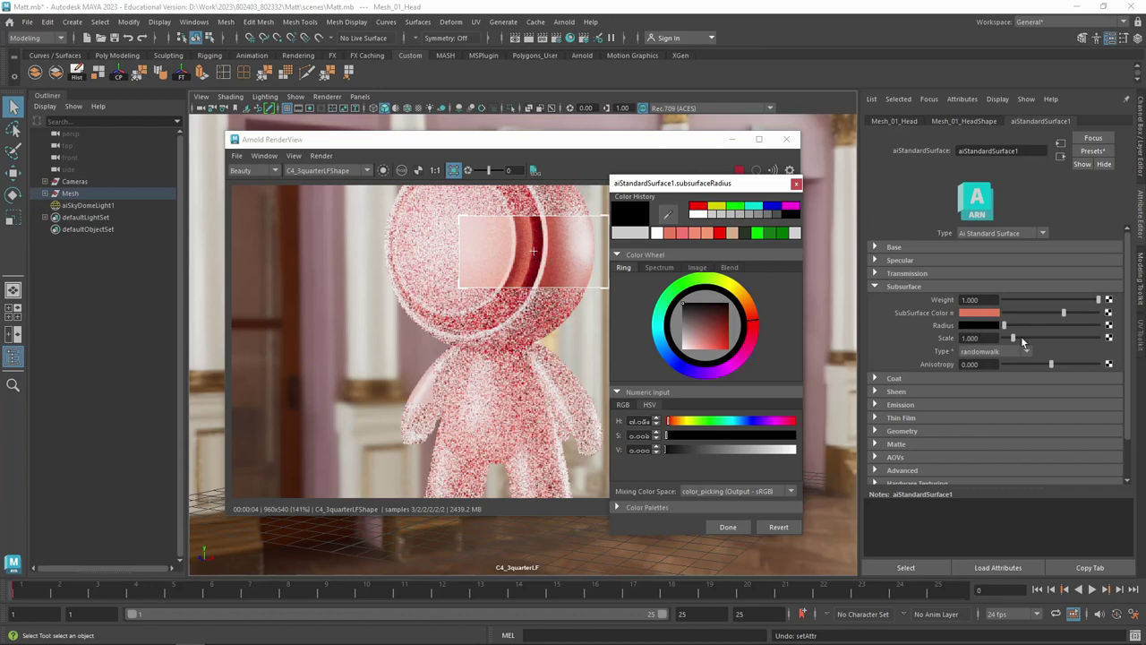
pyautogui.moveTo(696, 452); pyautogui.dragTo(747, 449)
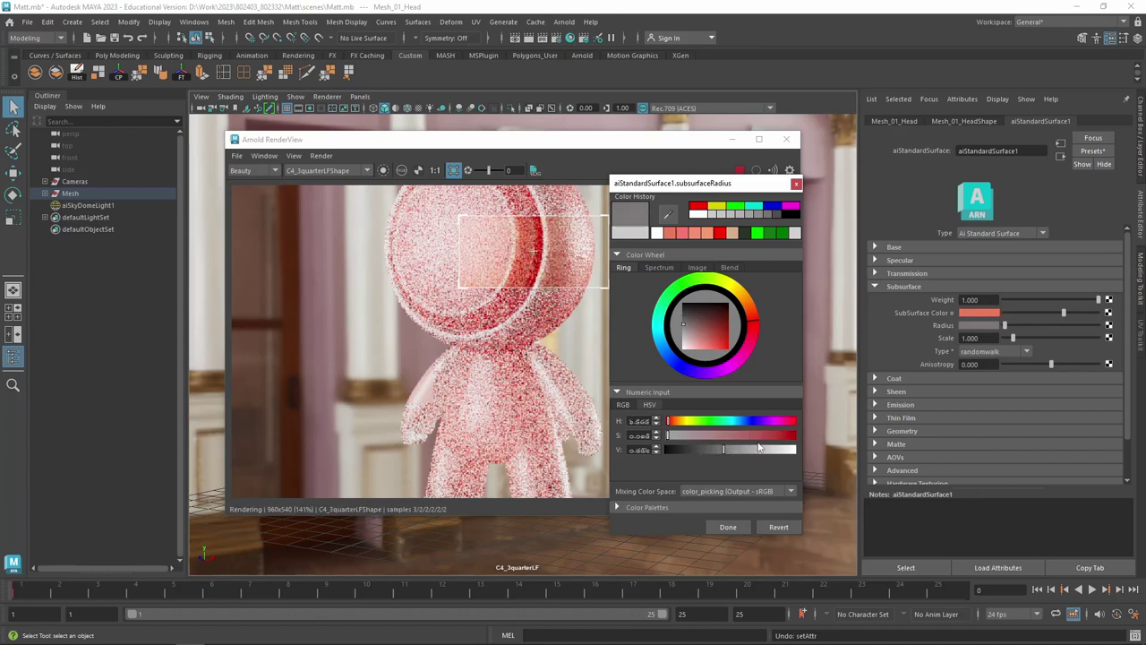
pyautogui.moveTo(746, 450)
pyautogui.mouseDown()
pyautogui.moveTo(779, 454)
pyautogui.moveTo(767, 454)
pyautogui.mouseUp()
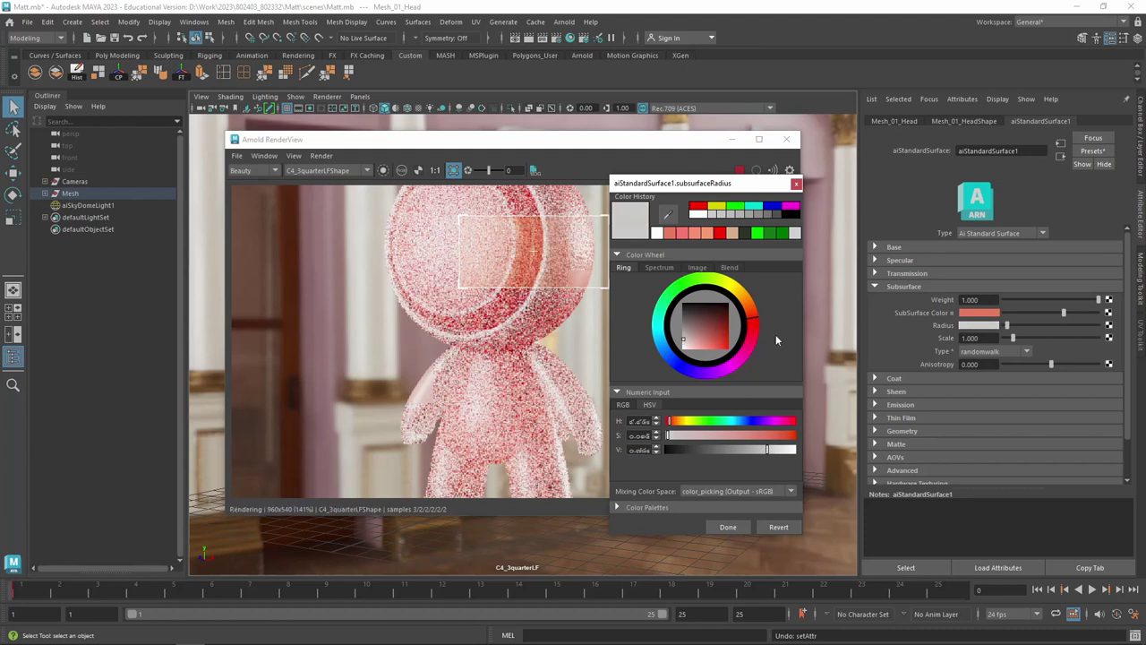
pyautogui.click(728, 527)
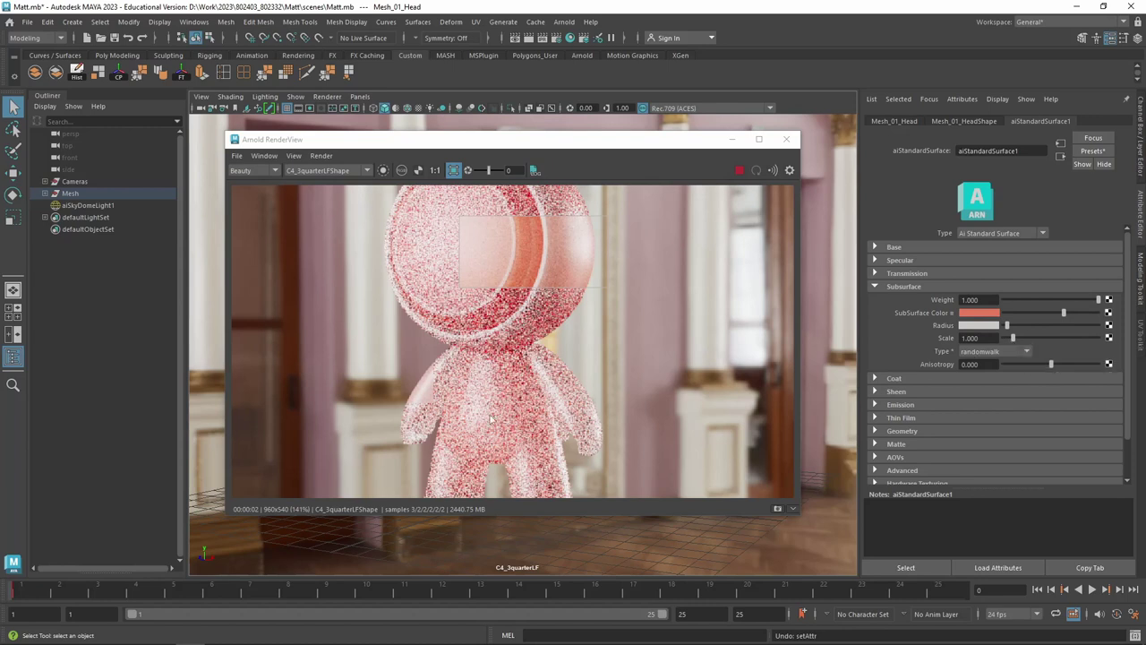
pyautogui.moveTo(102, 638)
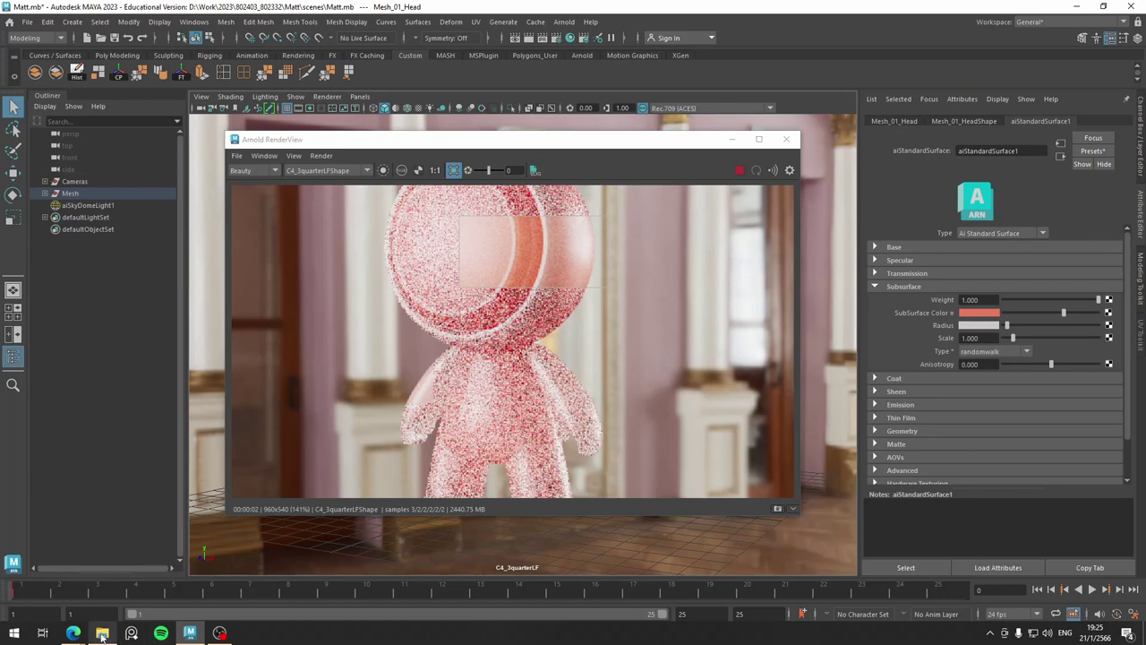
# Read the Arnold Subsurface help past the face and pattern images to Scale, then return to Maya
pyautogui.click(74, 633)
pyautogui.click(94, 586)
pyautogui.scroll(-2, 677, 417)
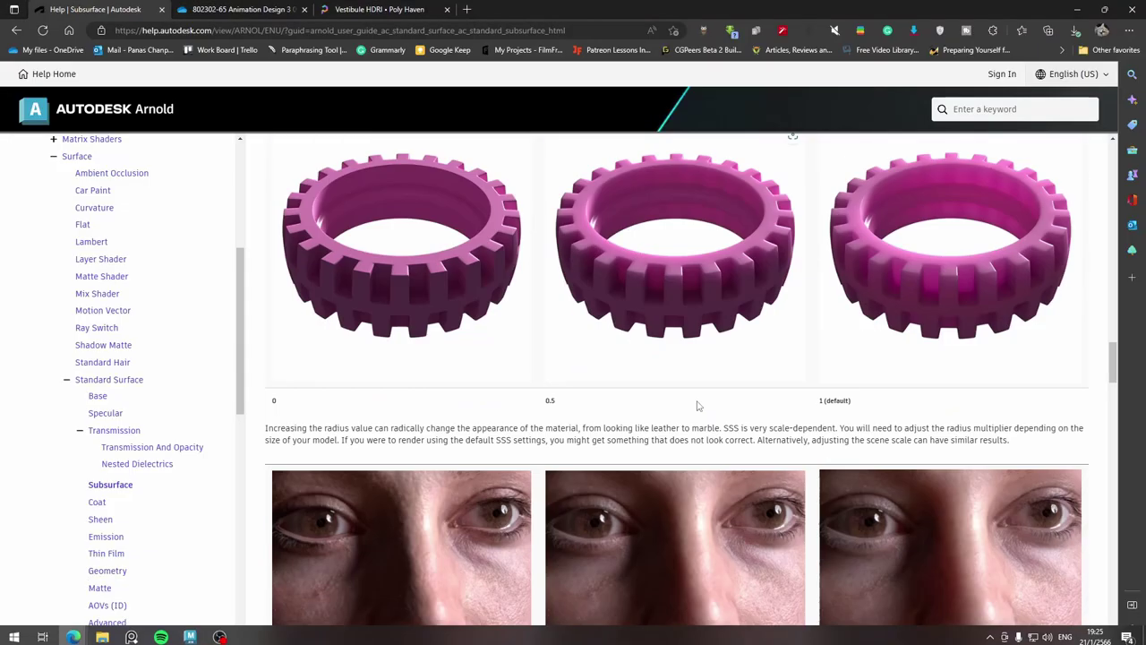
pyautogui.scroll(-2, 678, 417)
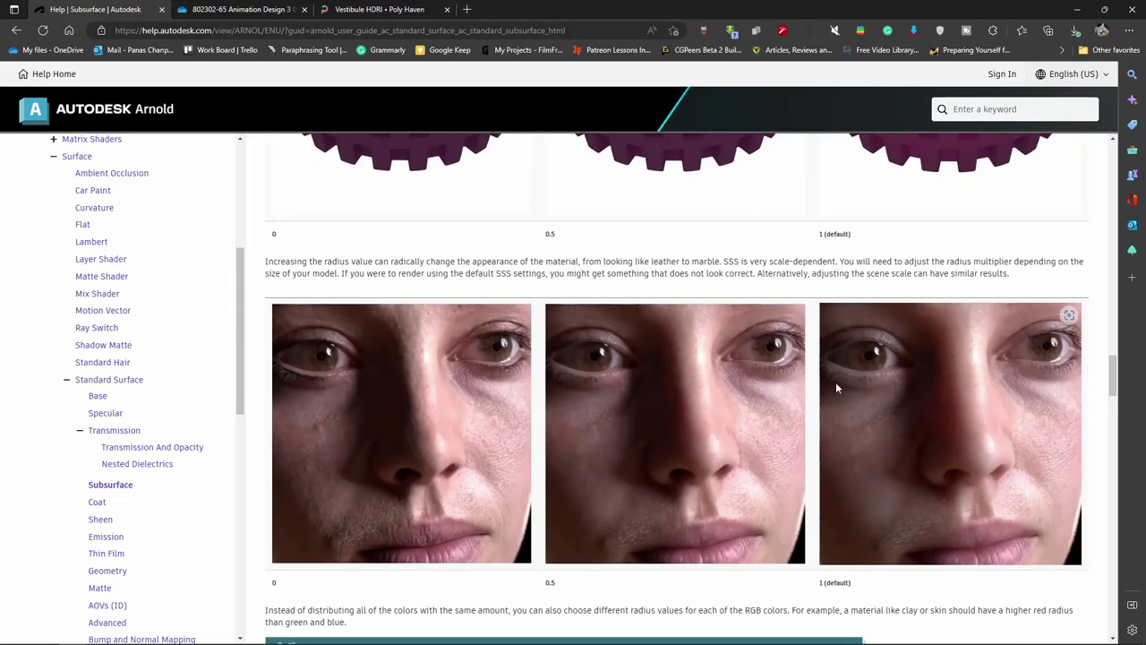
pyautogui.scroll(-5, 772, 421)
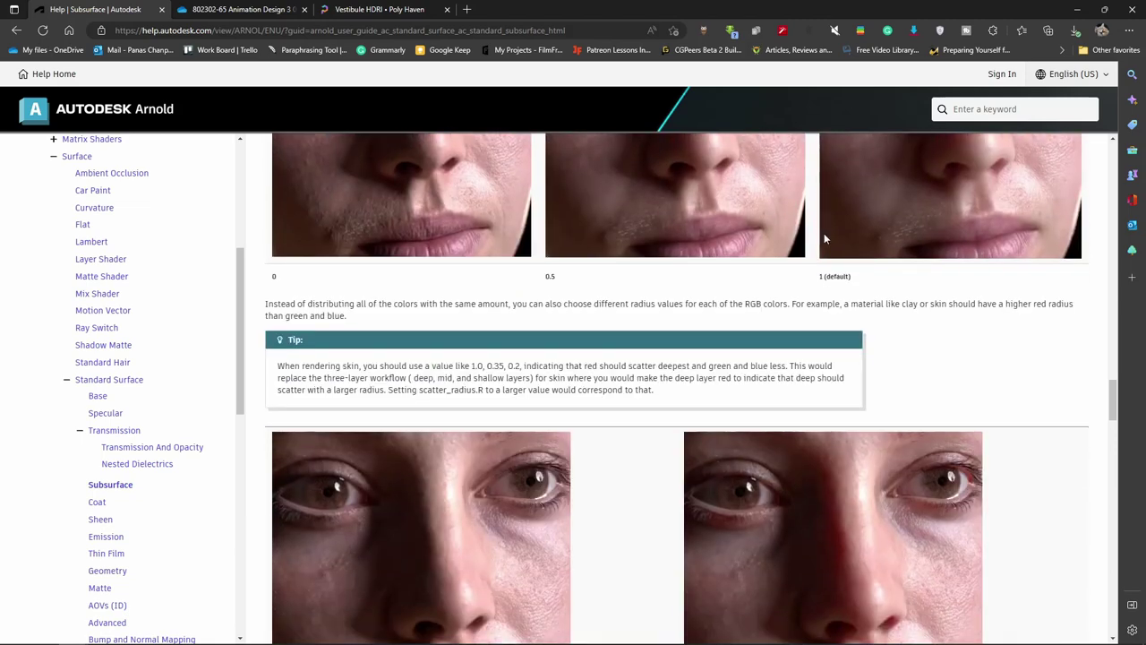
pyautogui.scroll(5, 772, 421)
pyautogui.scroll(-5, 873, 461)
pyautogui.scroll(-1, 872, 435)
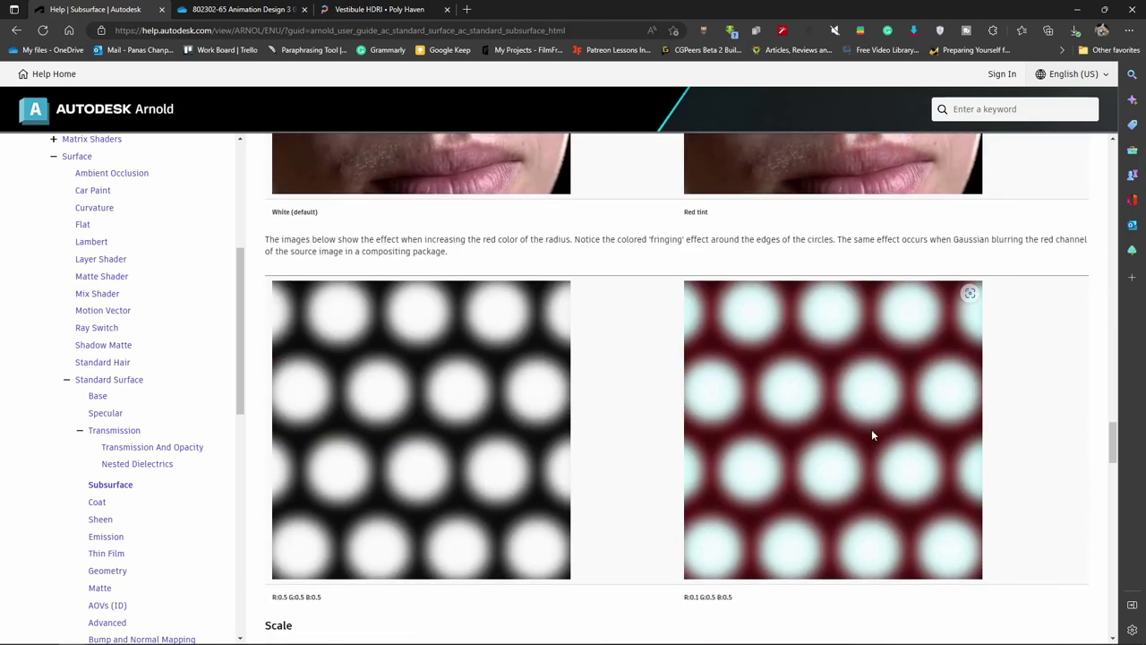
pyautogui.scroll(-2, 872, 434)
pyautogui.scroll(-3, 872, 436)
pyautogui.scroll(-1, 871, 434)
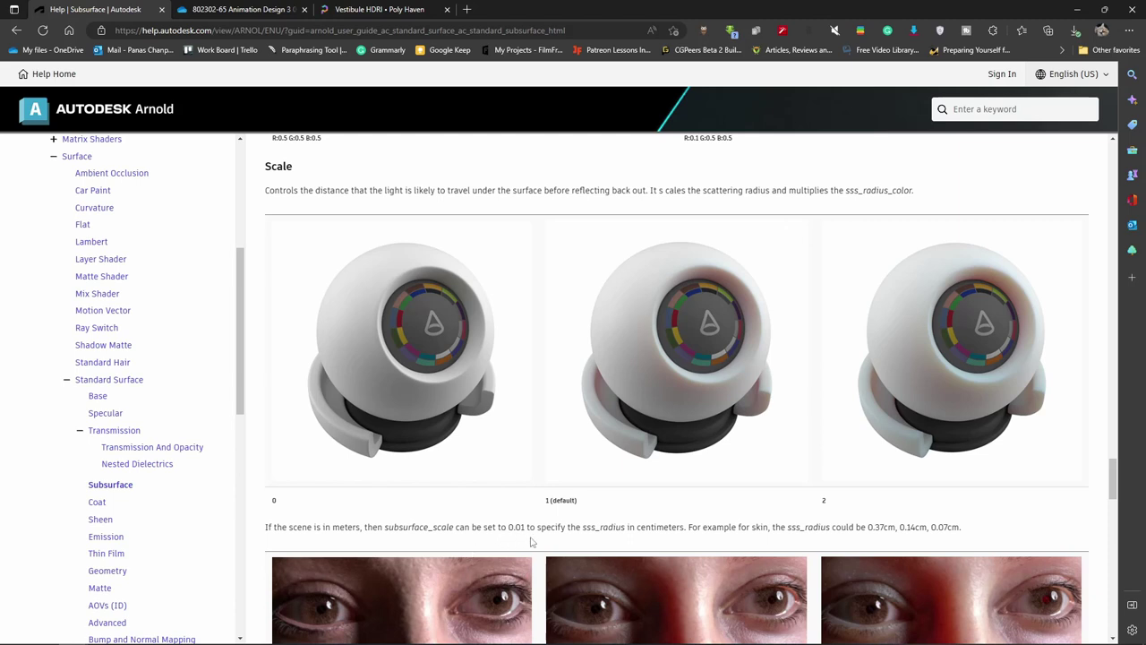
pyautogui.click(199, 634)
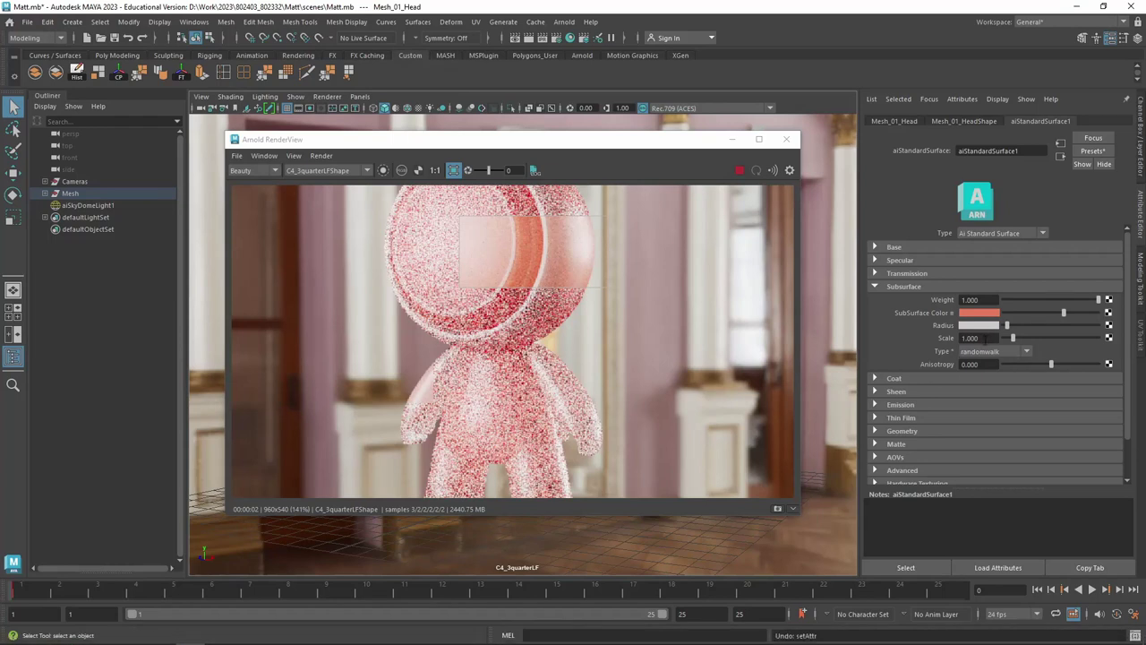
# Check Maya Preferences Settings for centimeter working units, close them, and reopen Settings
pyautogui.click(1137, 615)
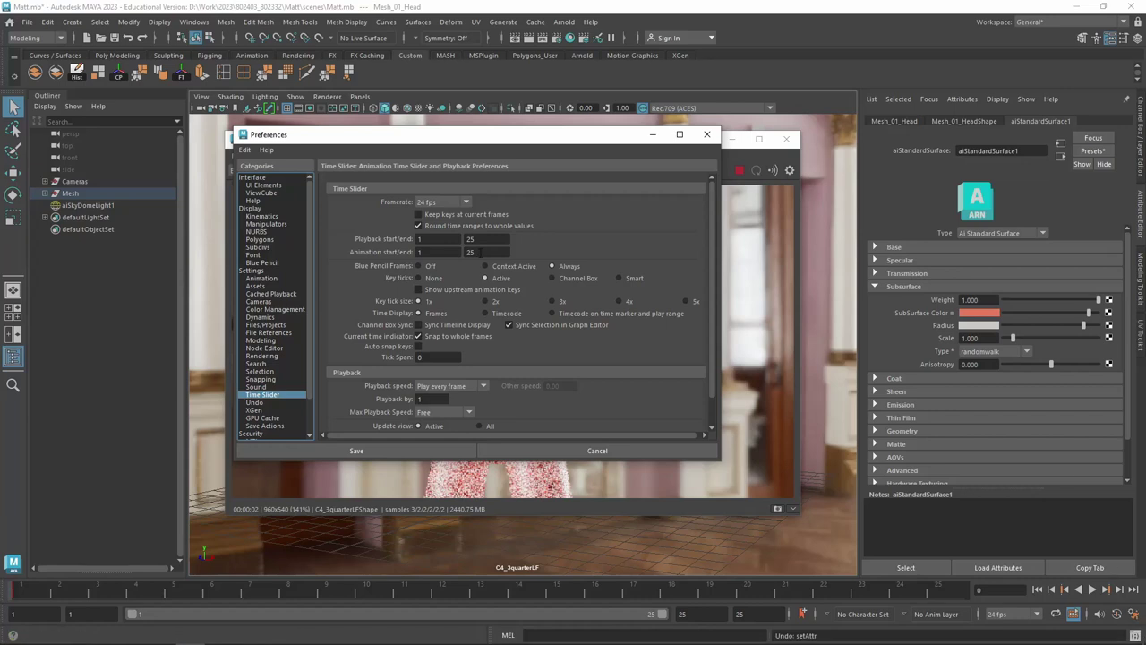
pyautogui.click(251, 270)
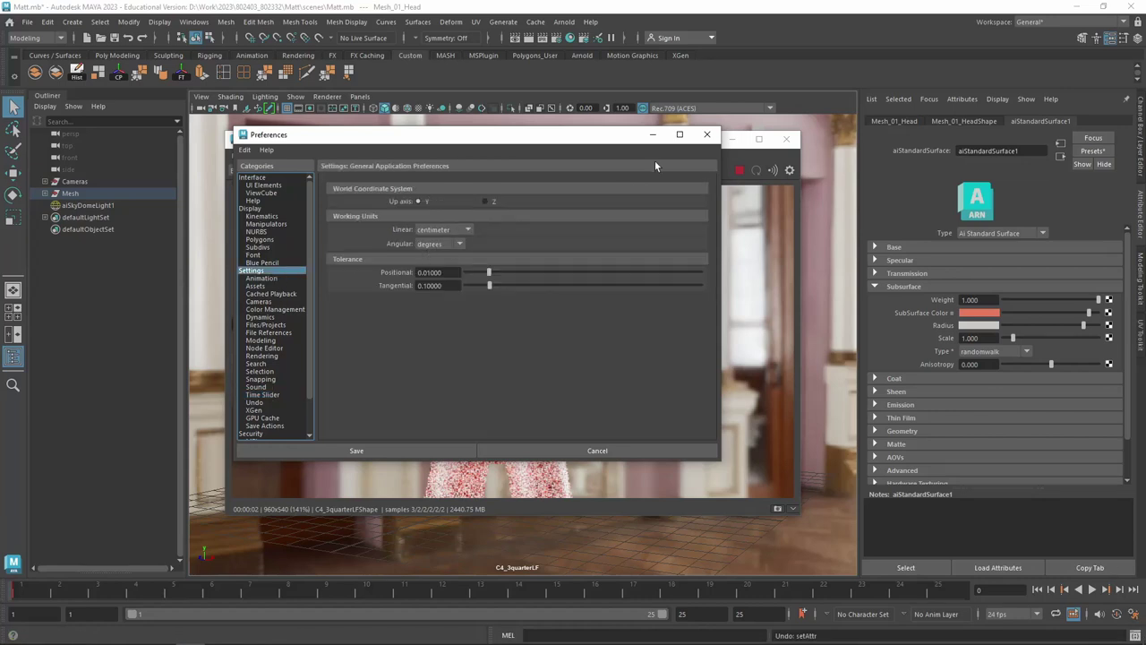
pyautogui.click(706, 134)
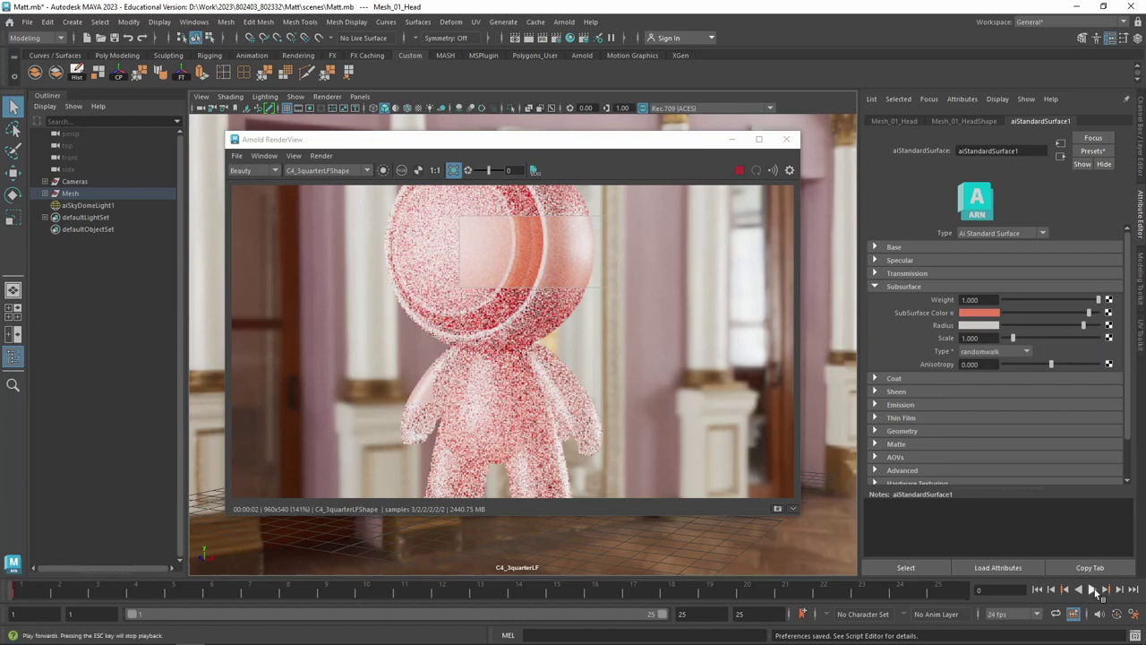
pyautogui.click(1134, 615)
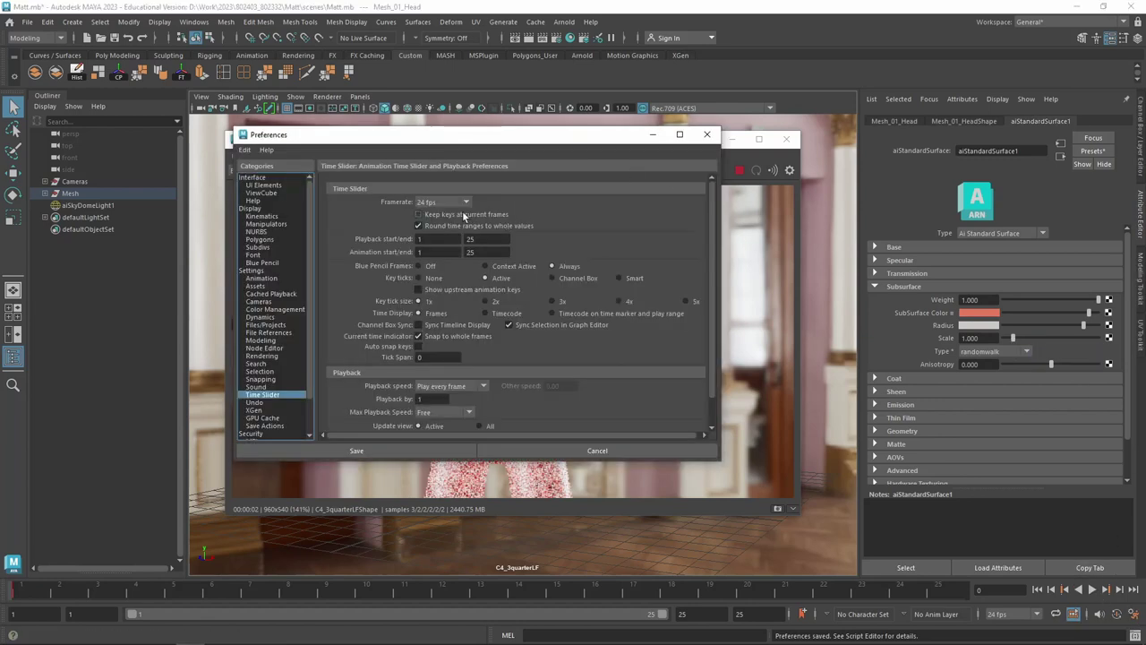
pyautogui.click(252, 269)
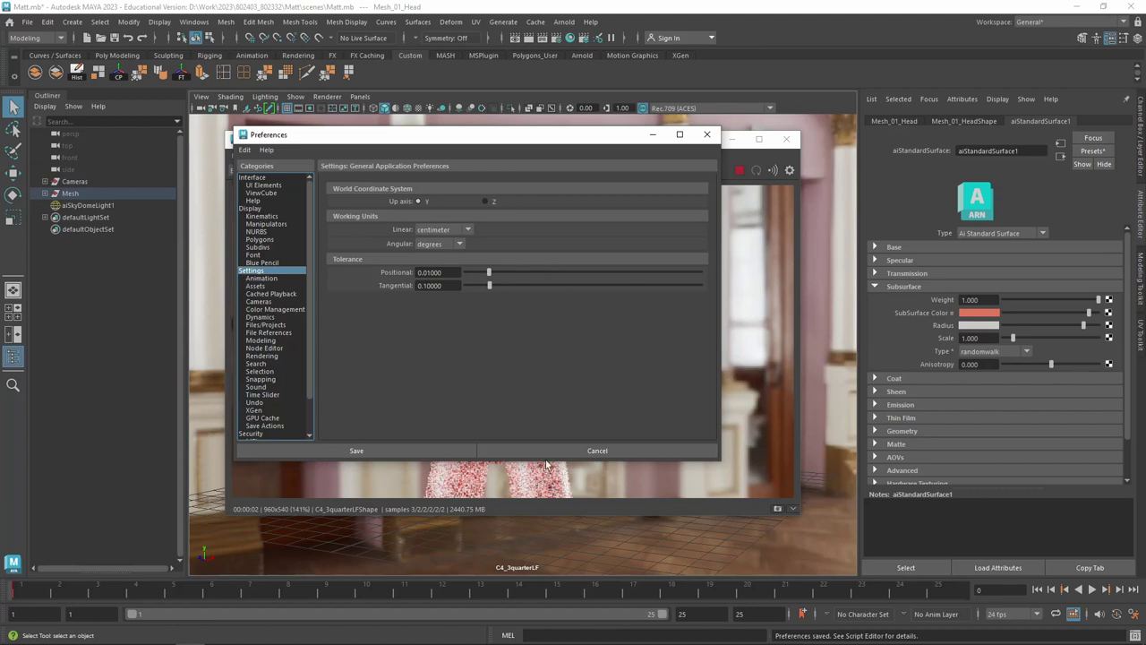
# Scroll the Subsurface help through Type back to Scale and highlight its light-travel description
pyautogui.click(72, 635)
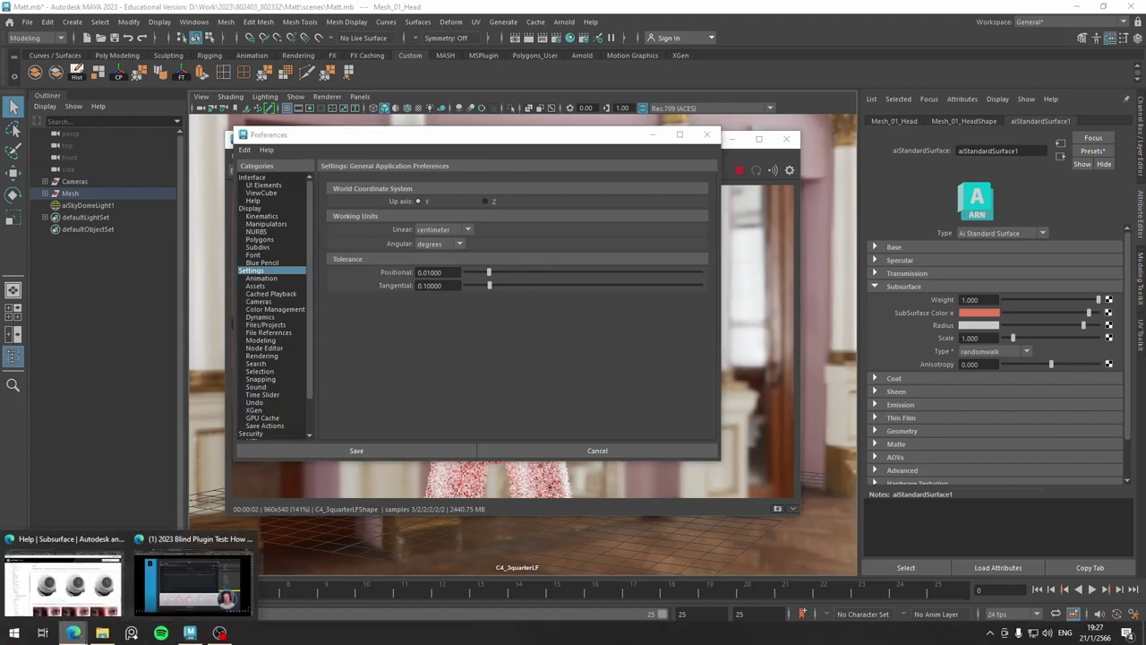
pyautogui.click(101, 598)
pyautogui.scroll(-3, 394, 502)
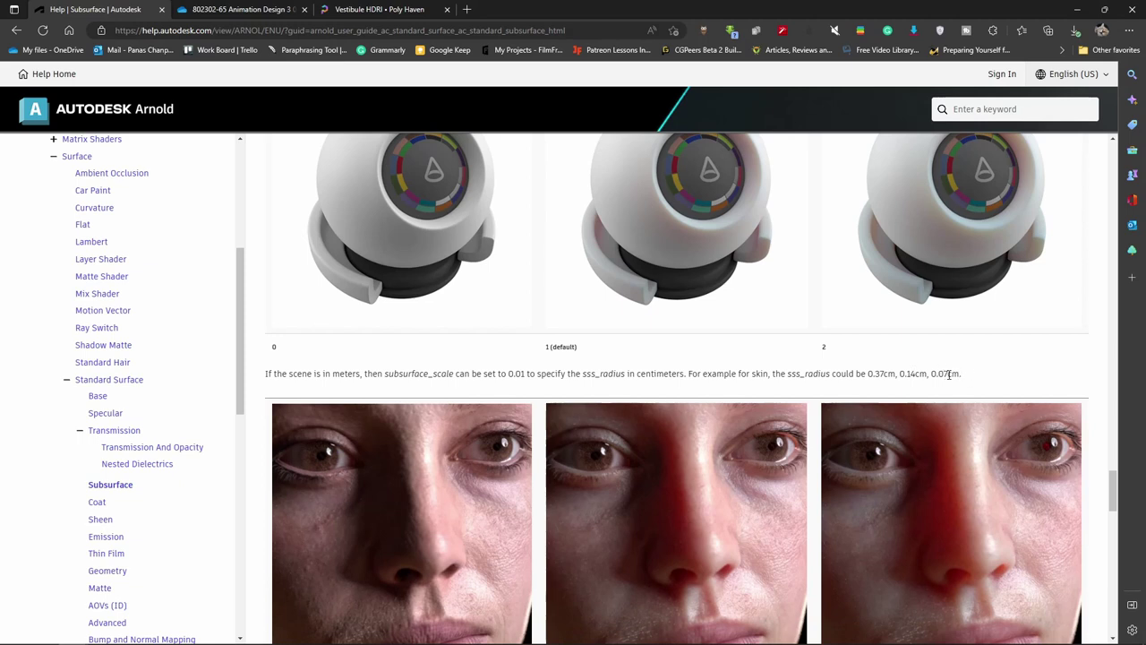
pyautogui.scroll(-1, 951, 381)
pyautogui.scroll(-1, 954, 390)
pyautogui.scroll(-1, 881, 255)
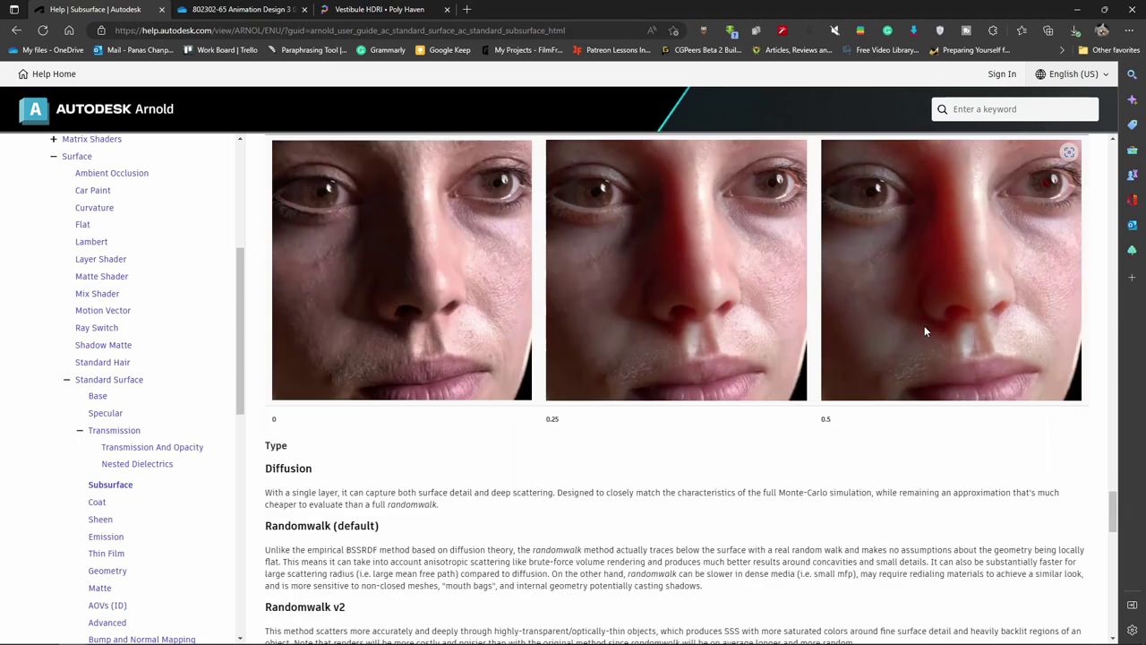
pyautogui.scroll(-1, 925, 330)
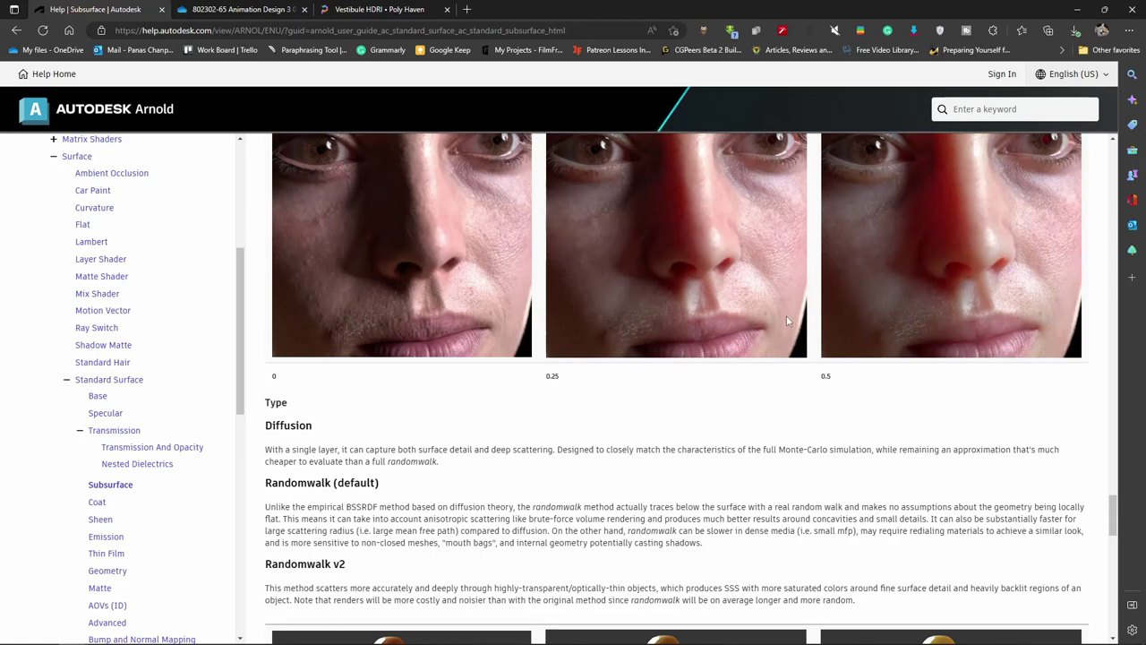
pyautogui.scroll(3, 788, 321)
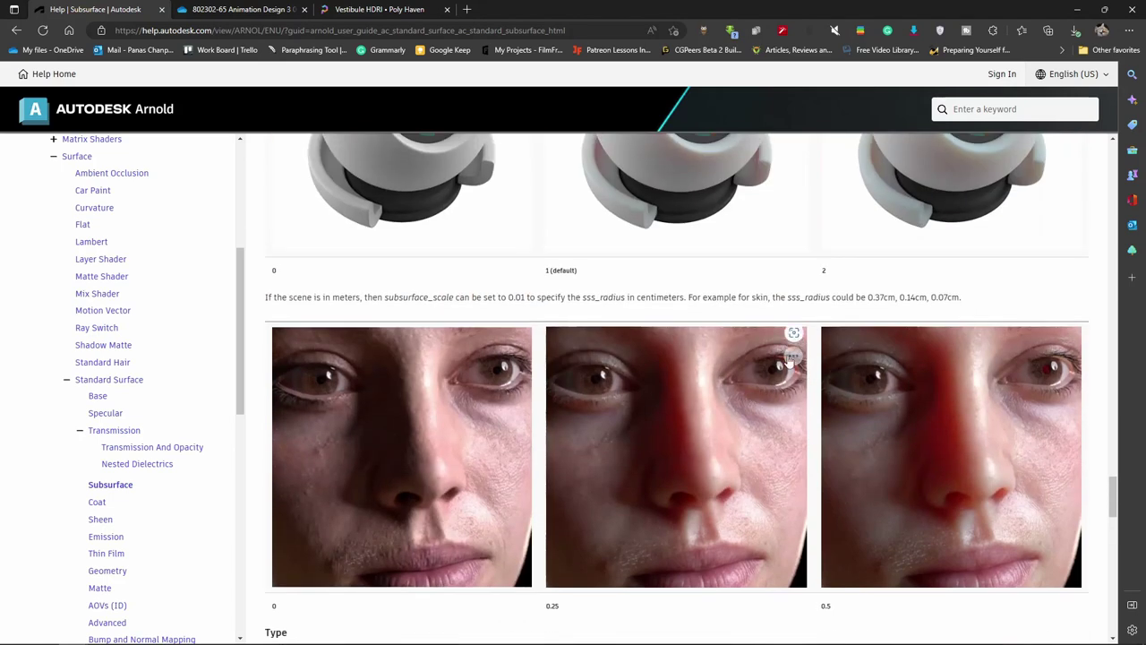
pyautogui.scroll(3, 600, 370)
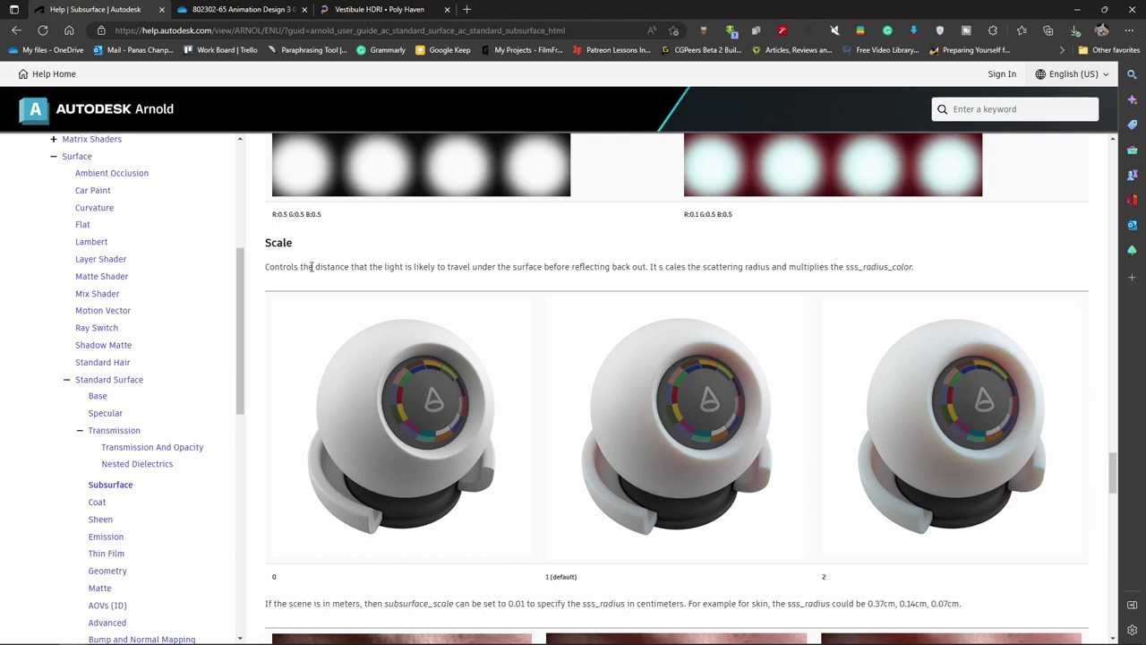
pyautogui.moveTo(310, 267); pyautogui.dragTo(421, 267)
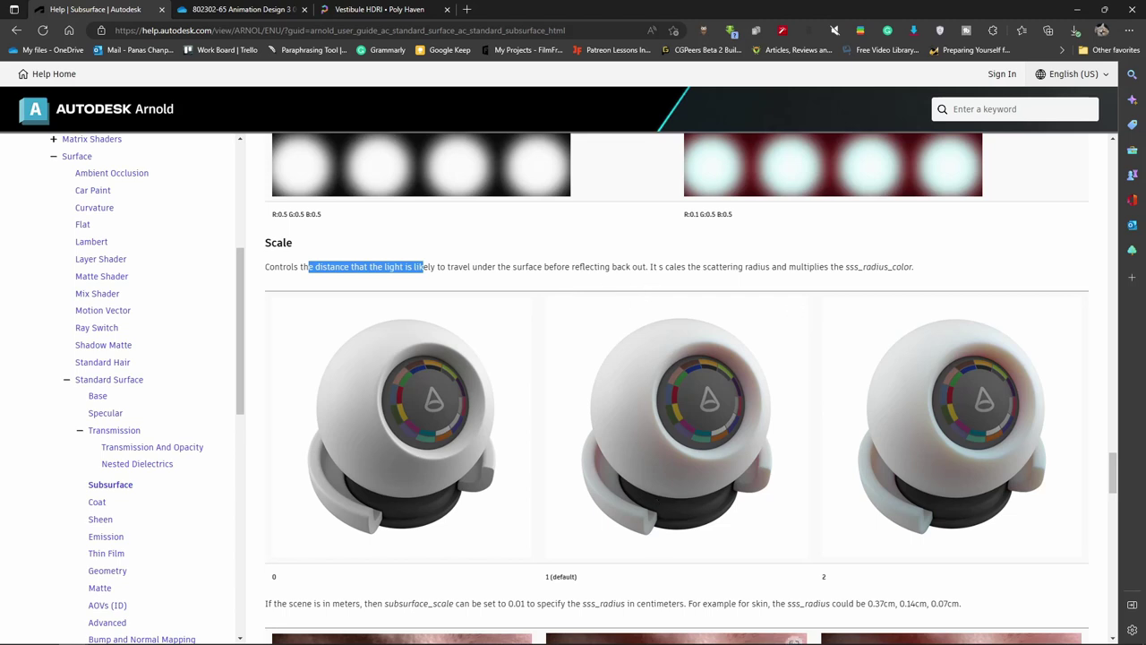
# Close Preferences, try subsurface Scale 0 then about 0.45, and review the Type options
pyautogui.click(190, 633)
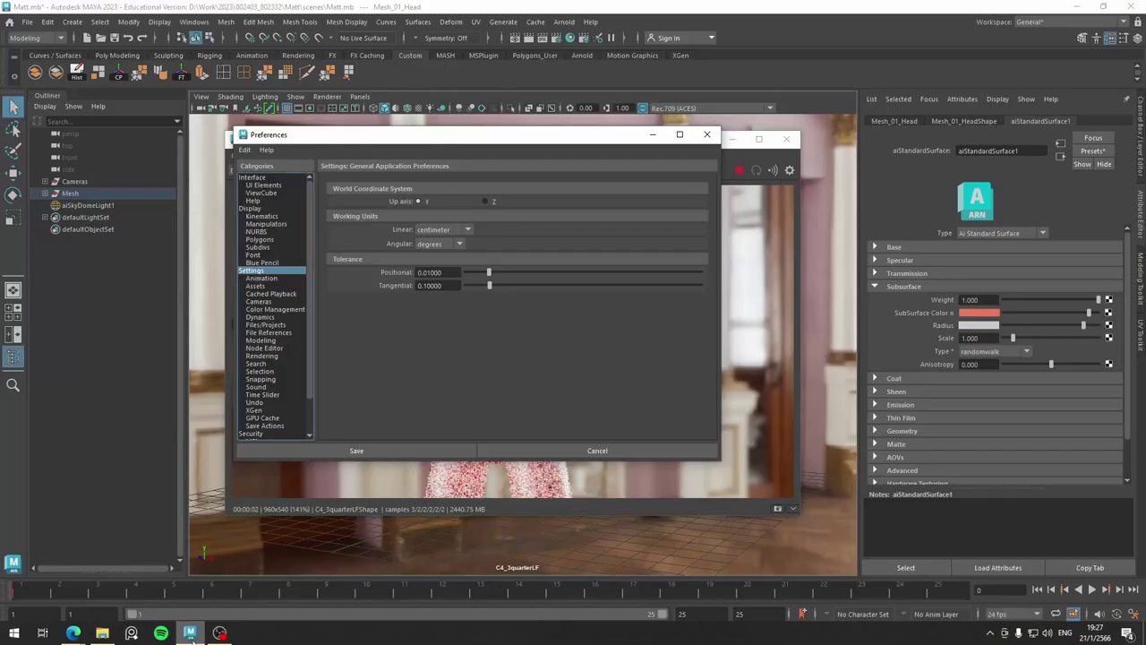
pyautogui.click(706, 134)
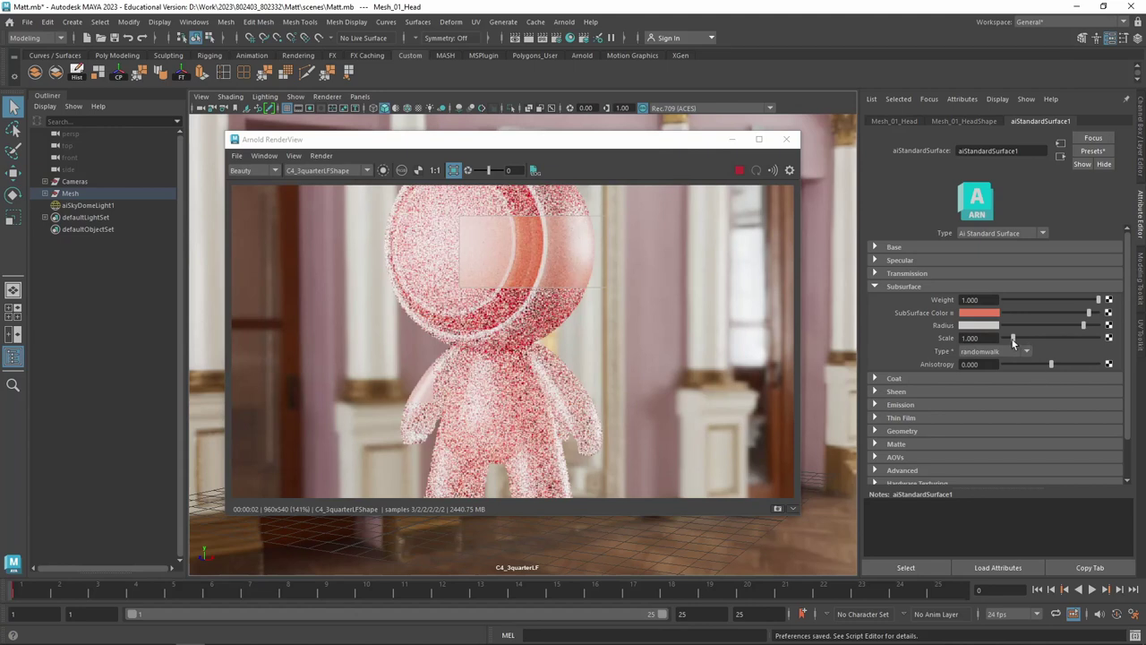
pyautogui.click(976, 338)
pyautogui.write('0')
pyautogui.press('Return')
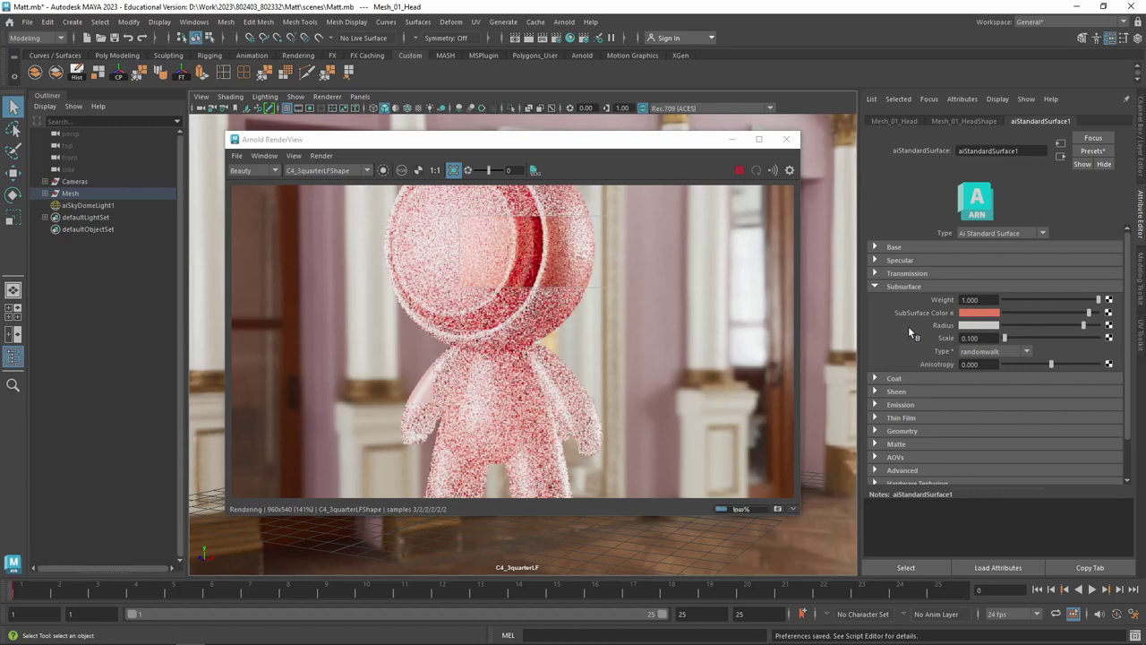
pyautogui.moveTo(1005, 339); pyautogui.dragTo(1013, 337)
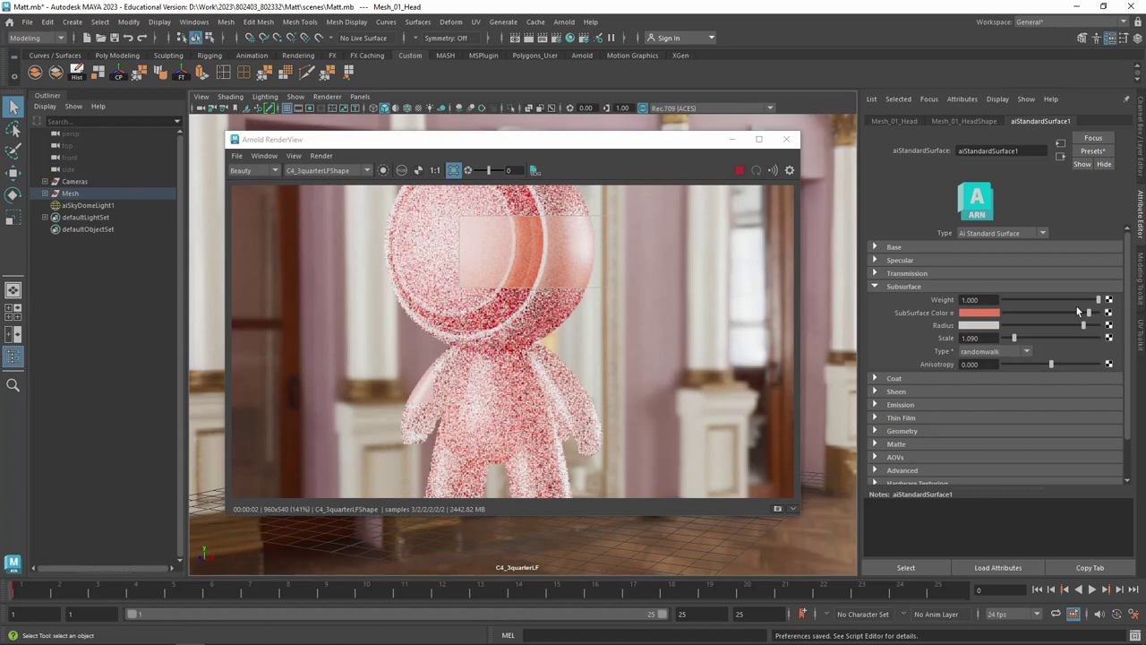
pyautogui.click(1002, 354)
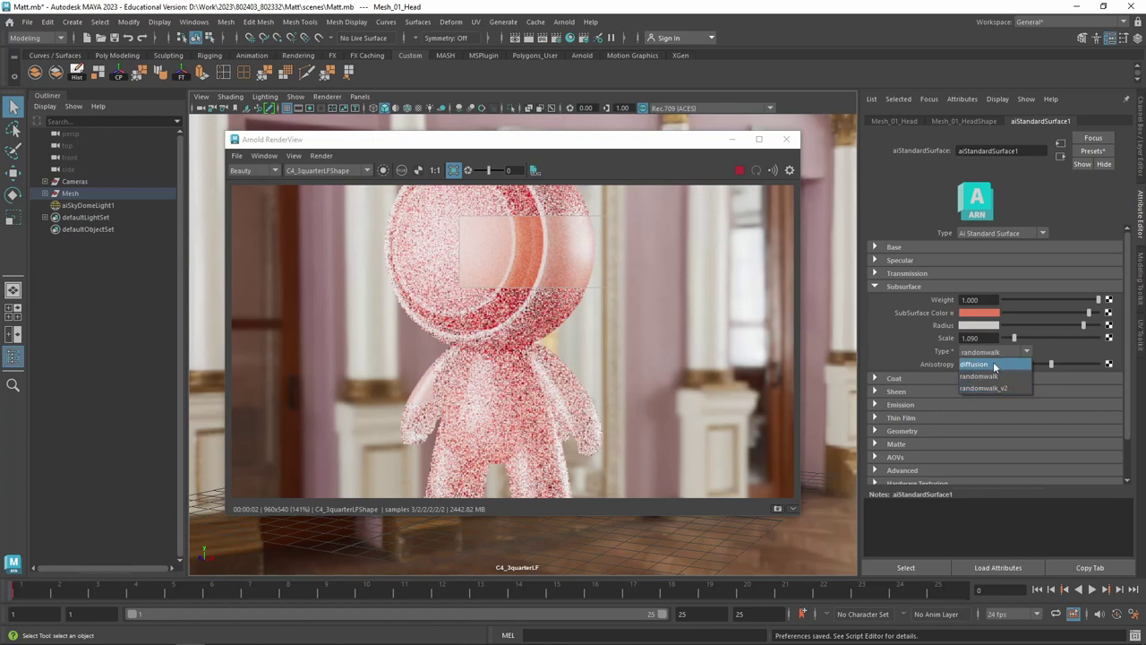
pyautogui.moveTo(573, 641)
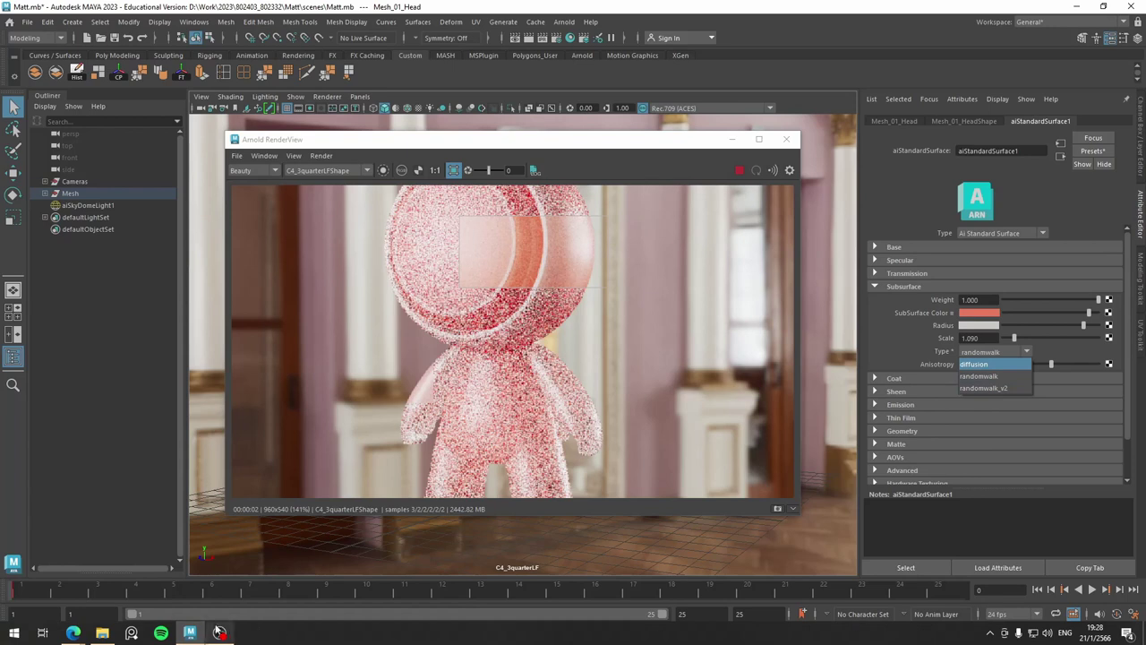
# Scroll the Subsurface help to the Type section and highlight passages of the Diffusion description
pyautogui.click(63, 582)
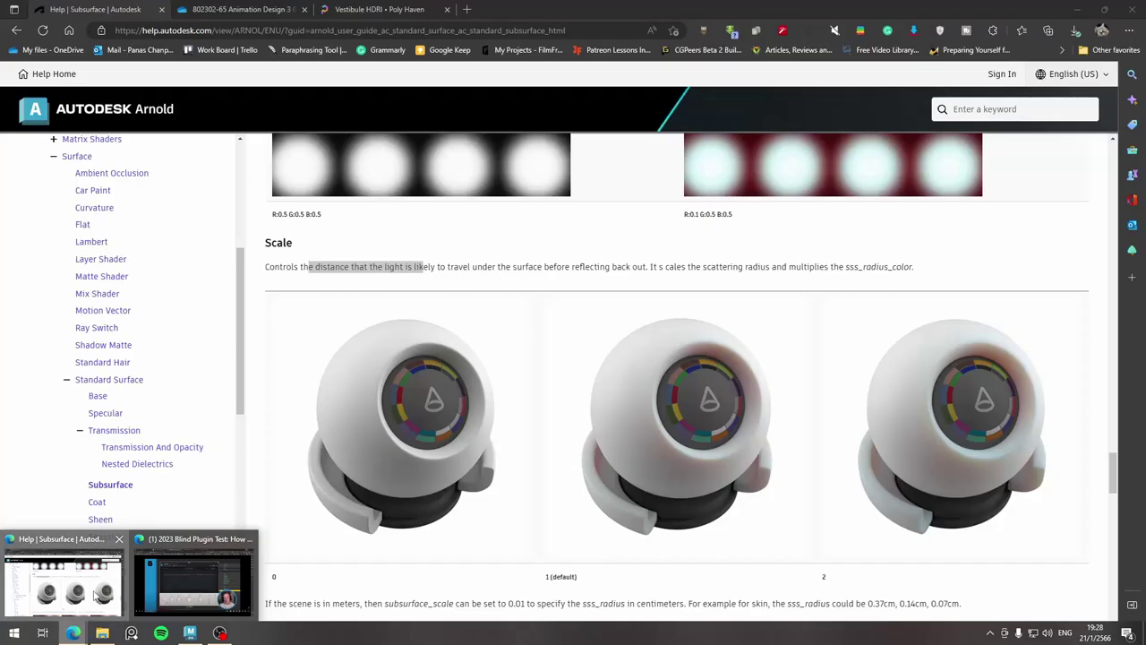
pyautogui.scroll(-3, 491, 536)
pyautogui.scroll(-1, 488, 538)
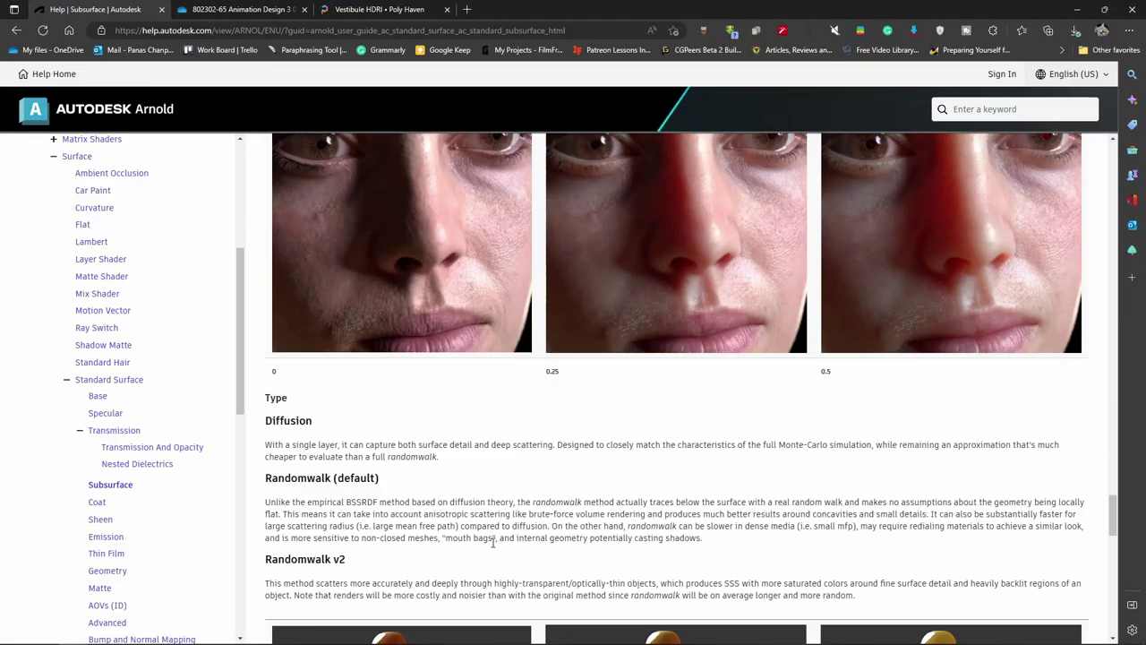
pyautogui.scroll(-2, 465, 502)
pyautogui.scroll(1, 411, 442)
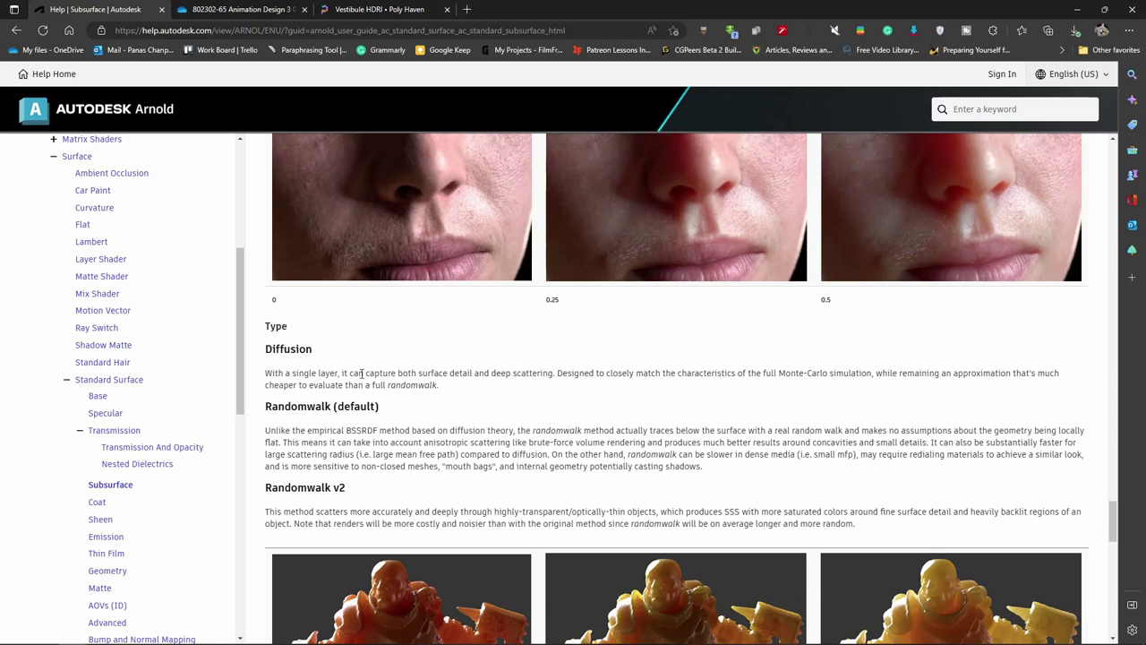
pyautogui.moveTo(298, 377); pyautogui.dragTo(639, 377)
pyautogui.click(582, 377)
pyautogui.moveTo(590, 373); pyautogui.dragTo(656, 375)
pyautogui.click(648, 375)
# Highlight the Diffusion ending and Randomwalk (default) heading, then scroll to the Randomwalk v2 renders
pyautogui.doubleClick(1038, 376)
pyautogui.moveTo(273, 387); pyautogui.dragTo(298, 387)
pyautogui.moveTo(1039, 374)
pyautogui.mouseDown()
pyautogui.moveTo(541, 391)
pyautogui.moveTo(295, 385)
pyautogui.moveTo(439, 389)
pyautogui.mouseUp()
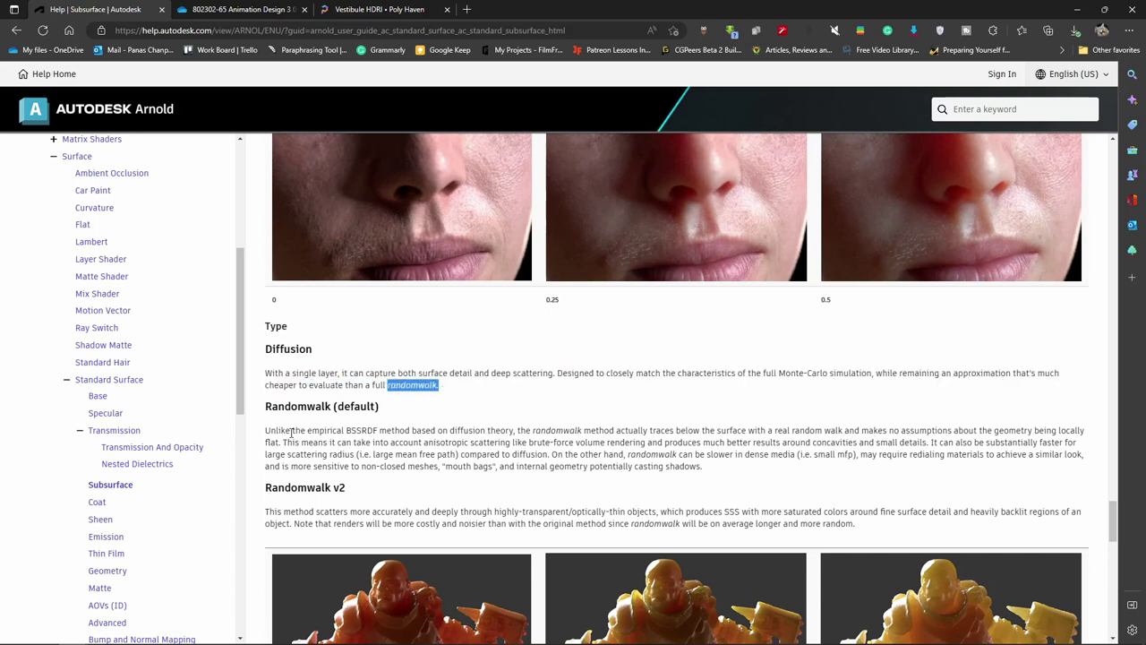
pyautogui.moveTo(285, 408); pyautogui.dragTo(380, 410)
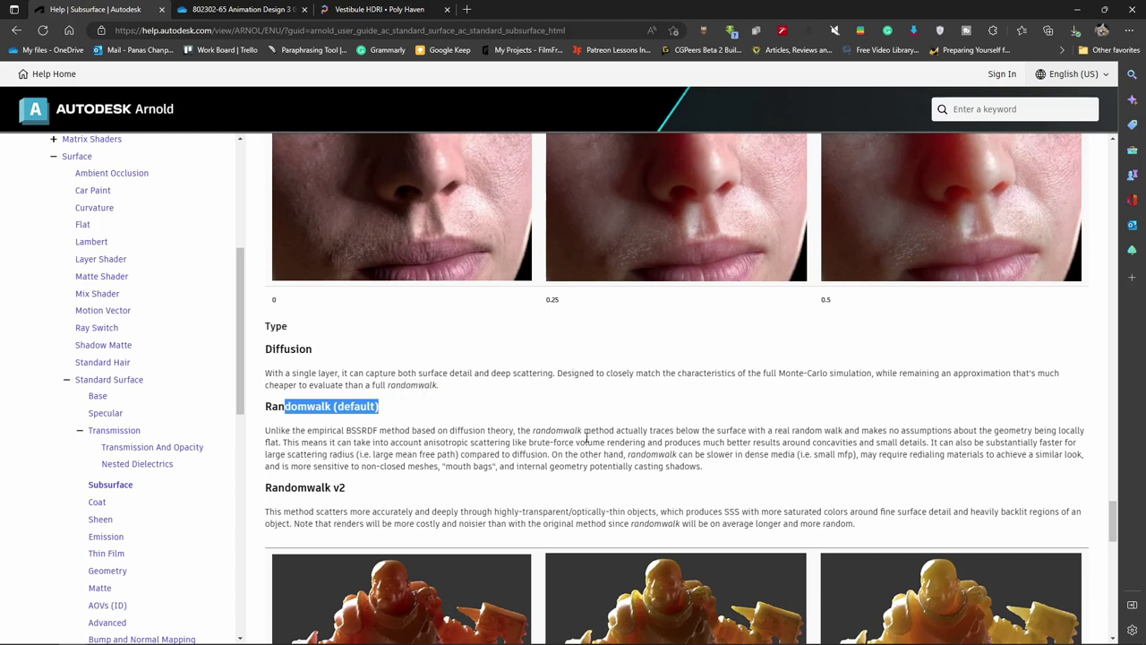
pyautogui.scroll(-2, 697, 443)
pyautogui.scroll(-2, 555, 425)
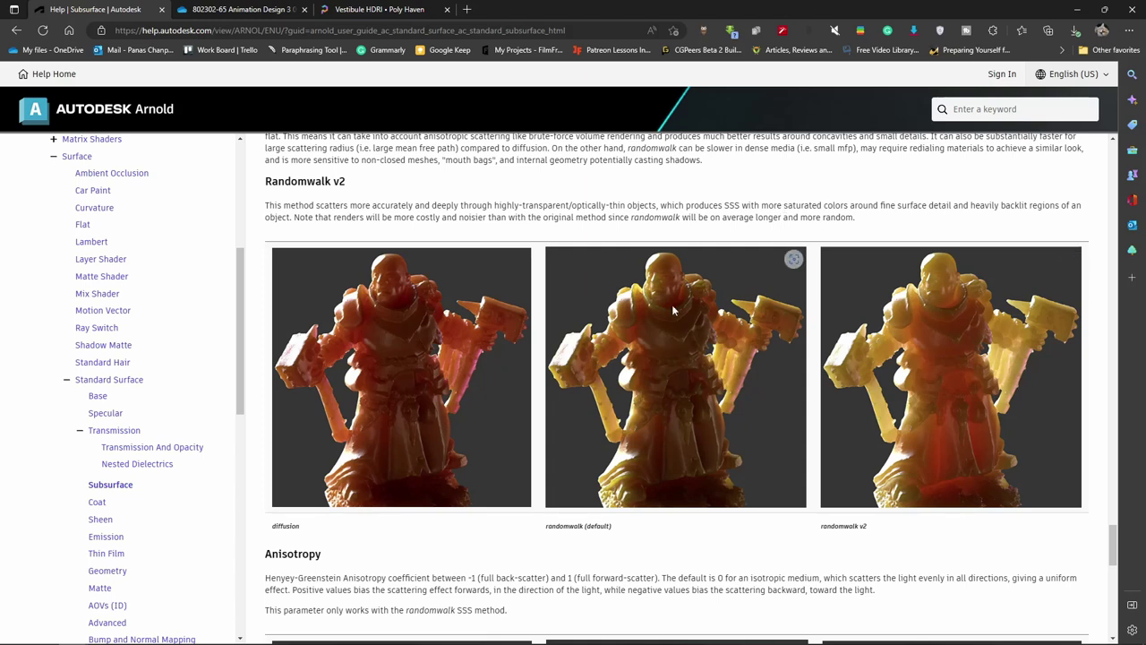
pyautogui.moveTo(675, 376)
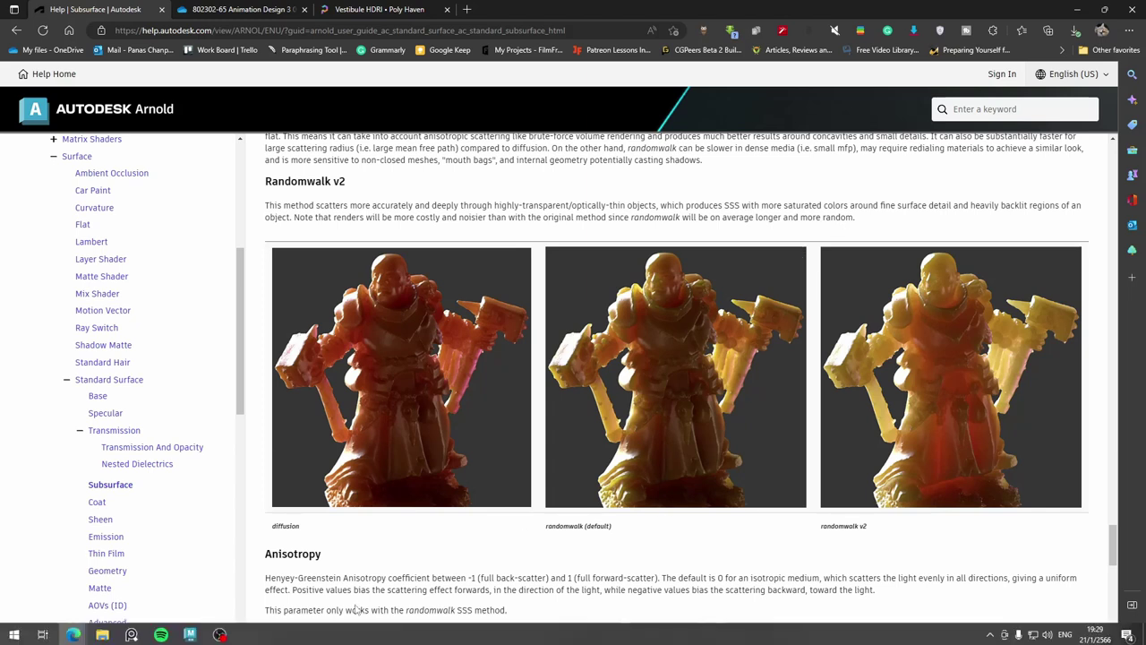
# Scroll the Subsurface help page past the Anisotropy images to the SSS Between Objects comparison
pyautogui.scroll(-3, 571, 468)
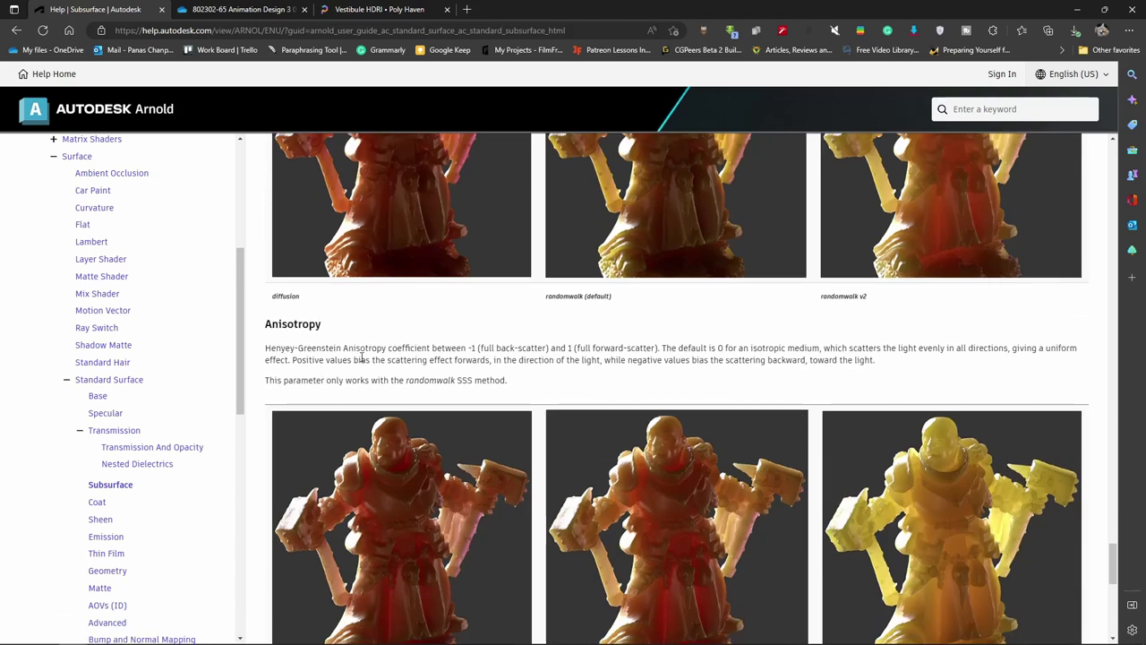
pyautogui.scroll(-1, 364, 359)
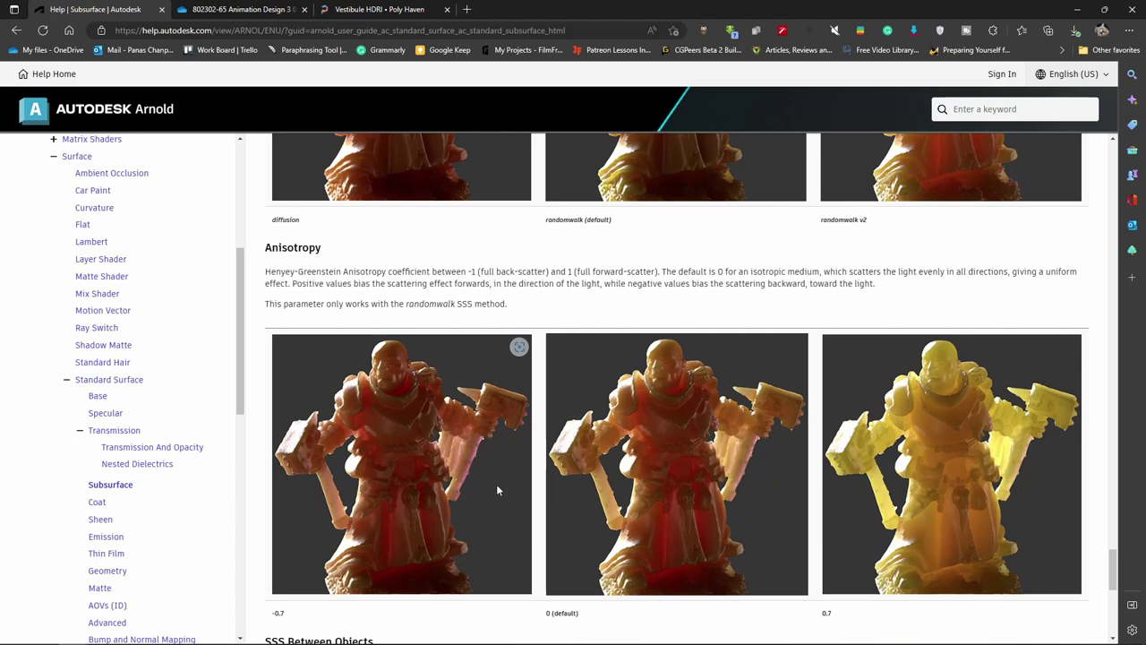
pyautogui.moveTo(266, 249); pyautogui.dragTo(332, 251)
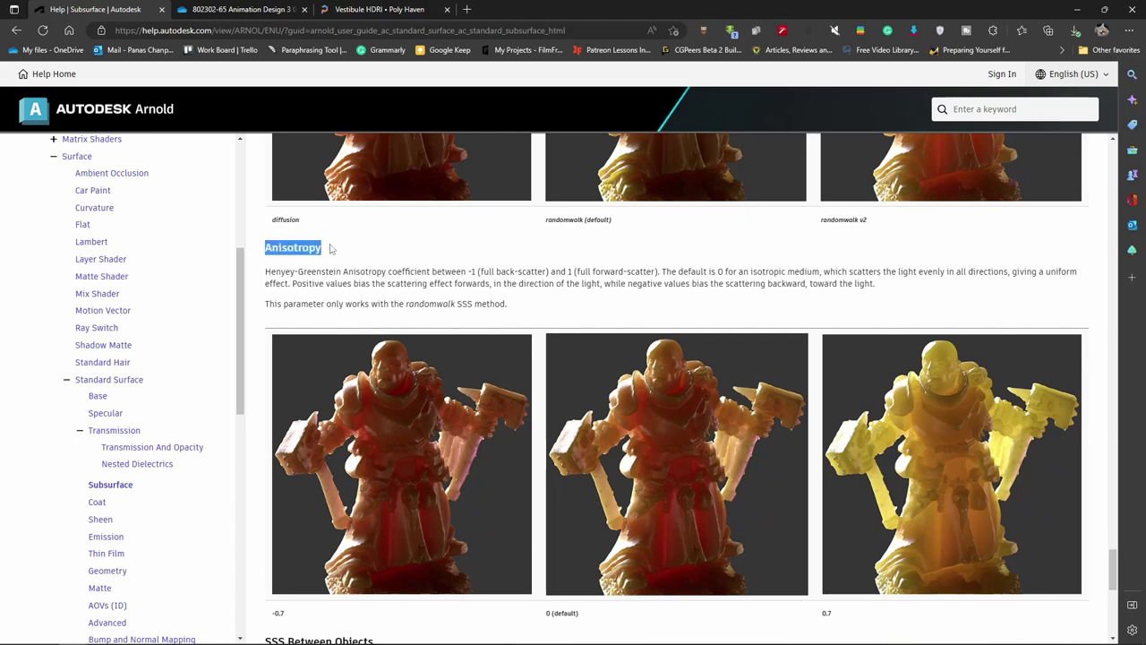
pyautogui.scroll(-4, 458, 481)
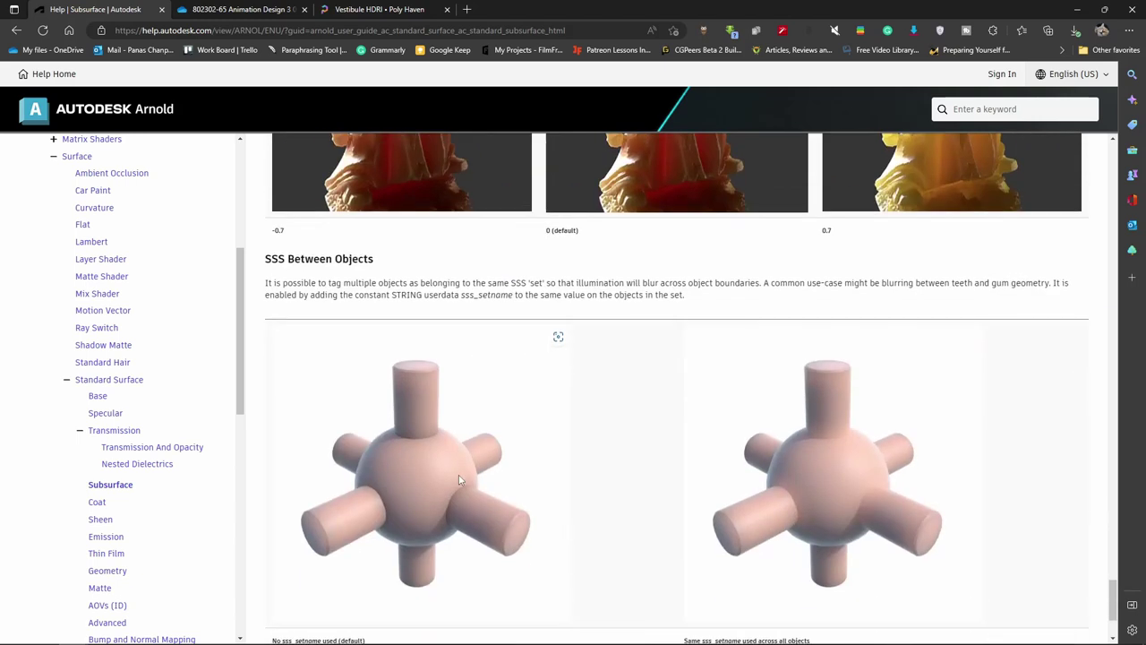
pyautogui.scroll(-2, 459, 481)
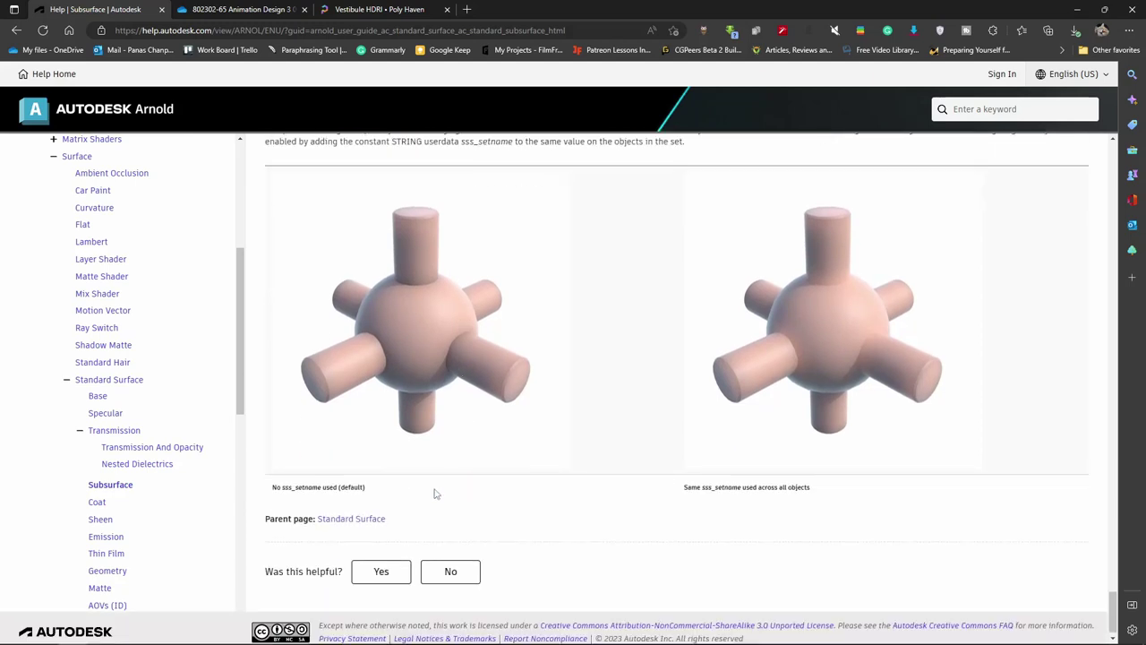
pyautogui.scroll(1, 433, 490)
pyautogui.scroll(1, 433, 490)
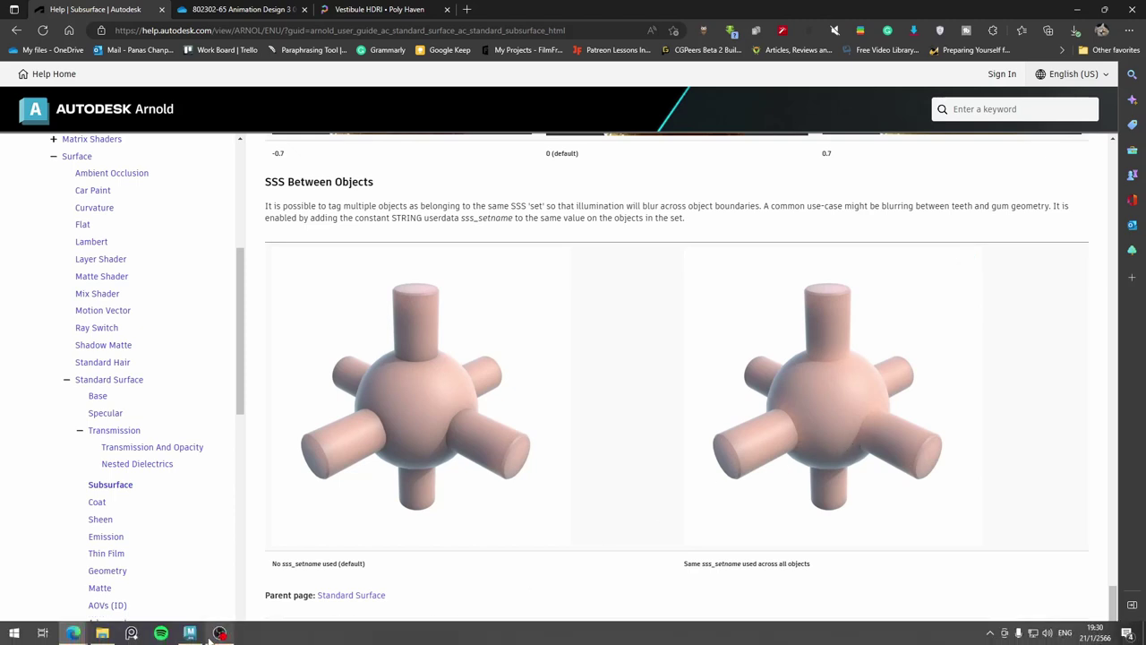
# Back in Maya, set Subsurface Weight to 0 and render the full frame without the crop region
pyautogui.moveTo(189, 633)
pyautogui.click(205, 588)
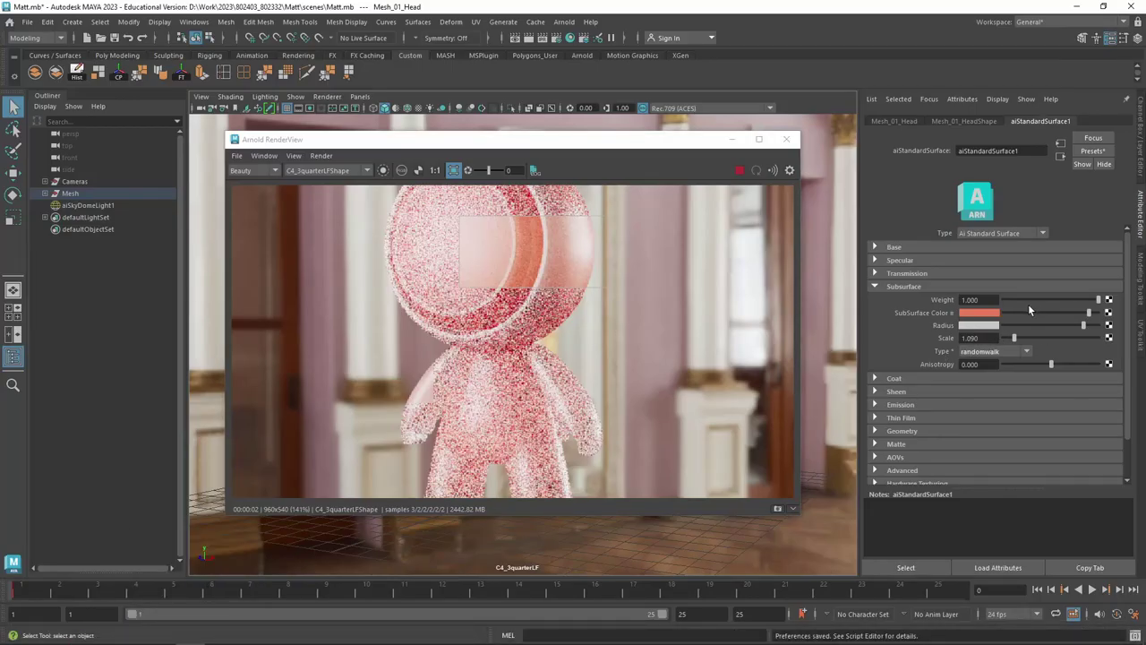
pyautogui.moveTo(1029, 305); pyautogui.dragTo(987, 299)
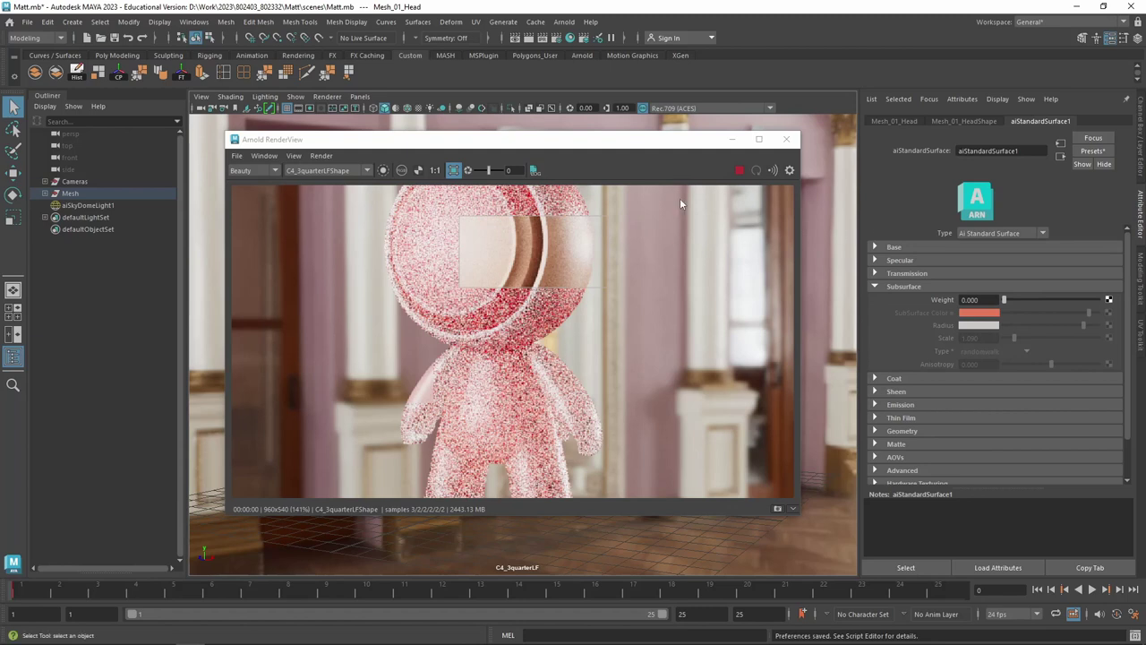
pyautogui.click(453, 171)
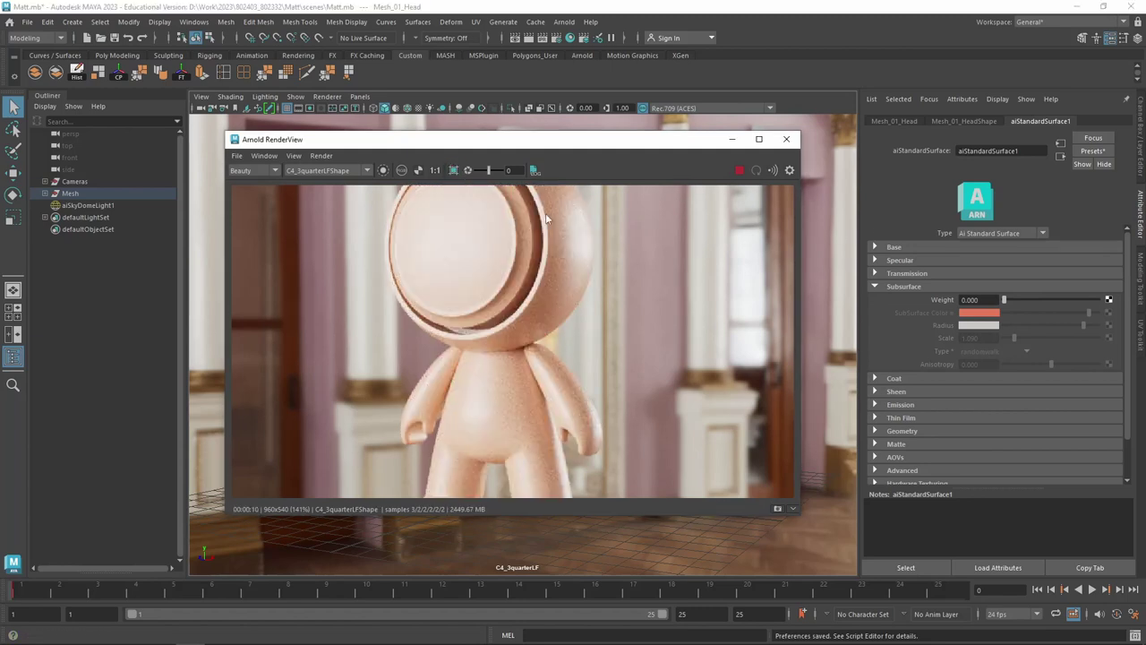
# Darken the Base Color to black
pyautogui.click(894, 247)
pyautogui.moveTo(1082, 272); pyautogui.dragTo(986, 276)
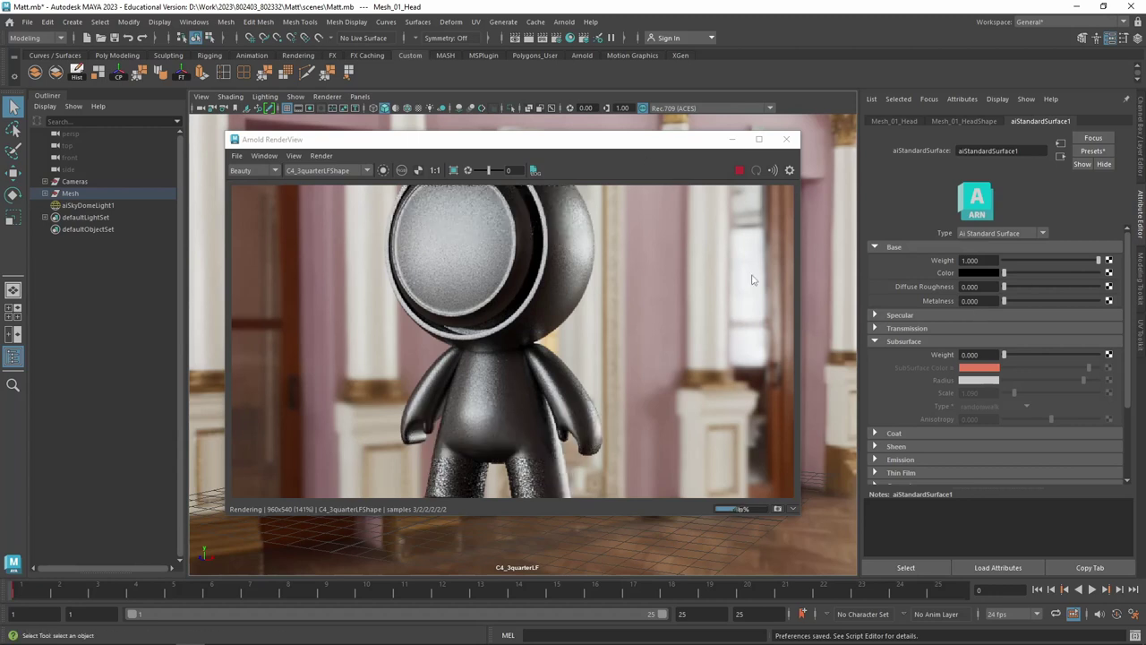
pyautogui.scroll(-2, 642, 304)
pyautogui.scroll(1, 560, 237)
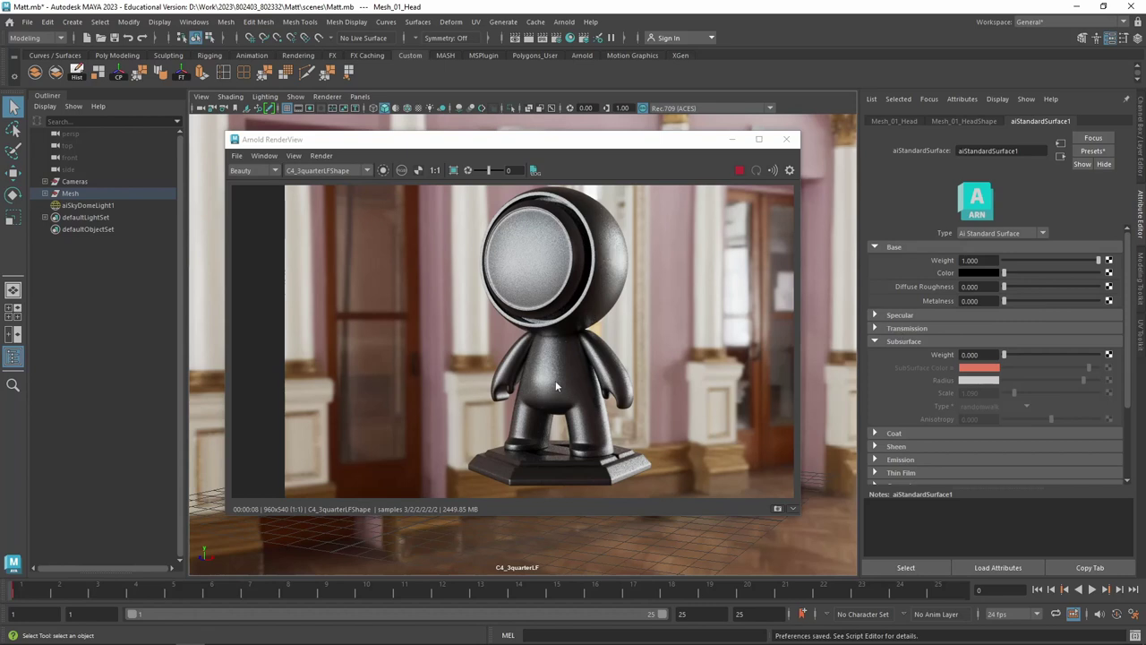
# Add a glossy coat with Coat Weight 1.000 and Coat Roughness 0.038
pyautogui.click(875, 344)
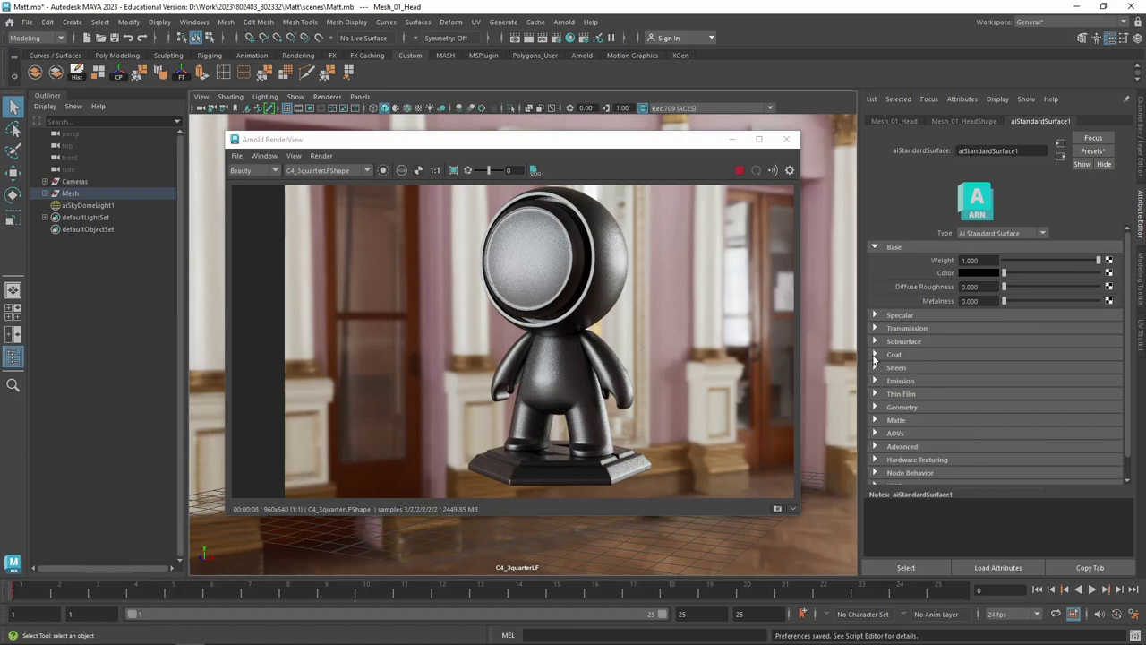
pyautogui.click(874, 356)
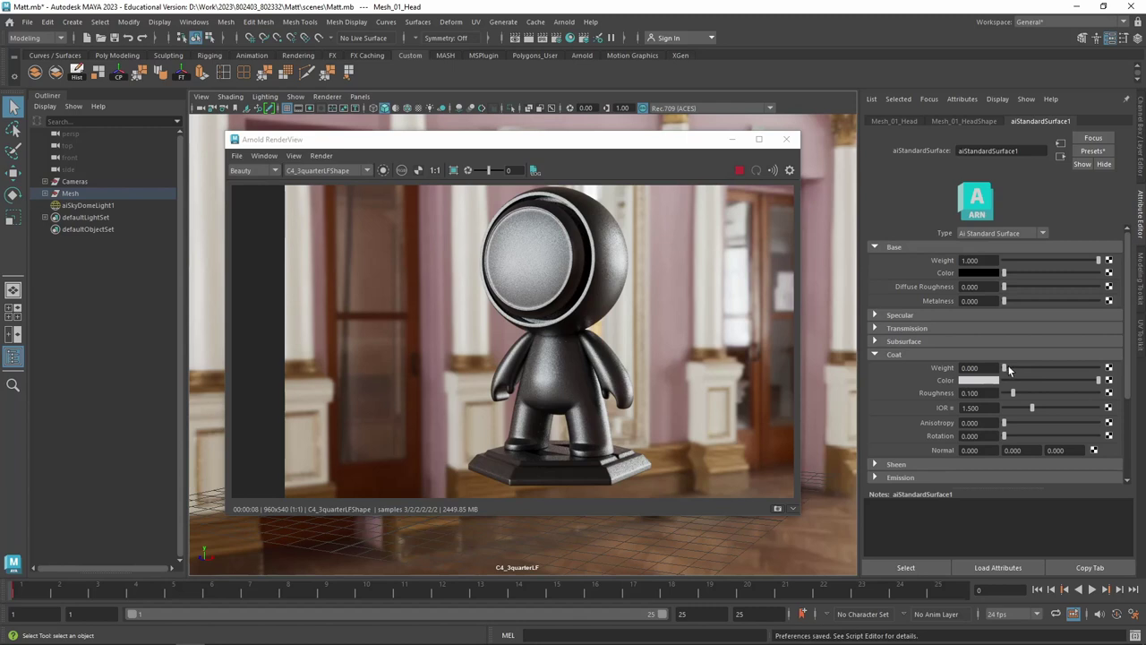
pyautogui.moveTo(1007, 367); pyautogui.dragTo(1104, 368)
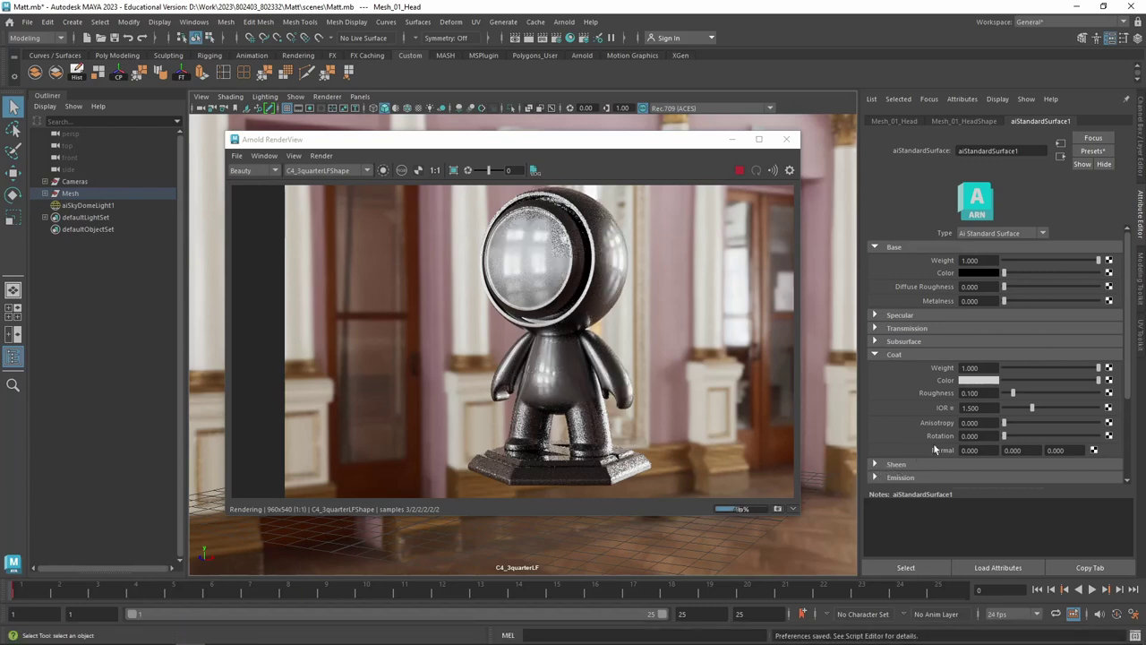
pyautogui.scroll(2, 586, 382)
pyautogui.scroll(-1, 586, 382)
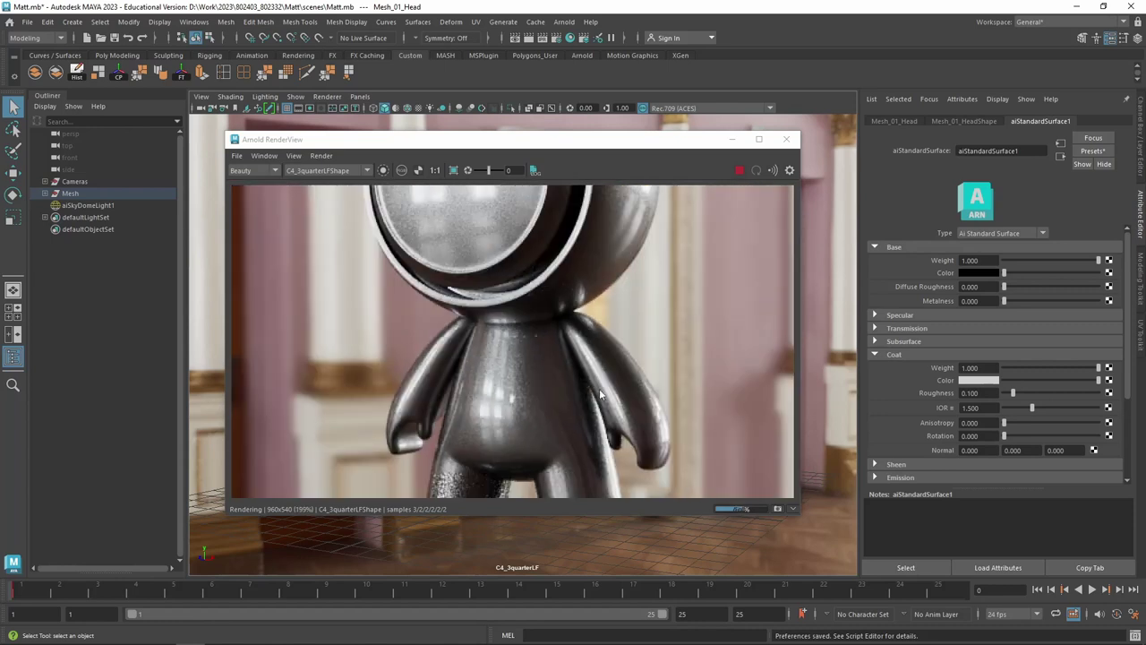
pyautogui.scroll(-1, 600, 395)
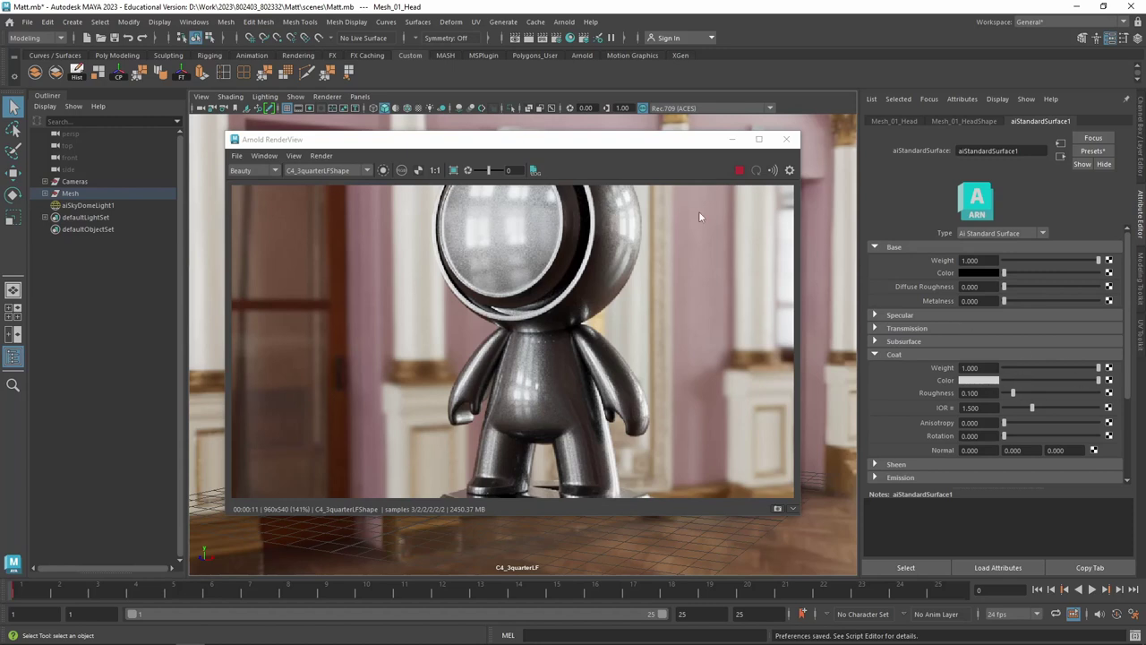
pyautogui.moveTo(1014, 394); pyautogui.dragTo(1007, 394)
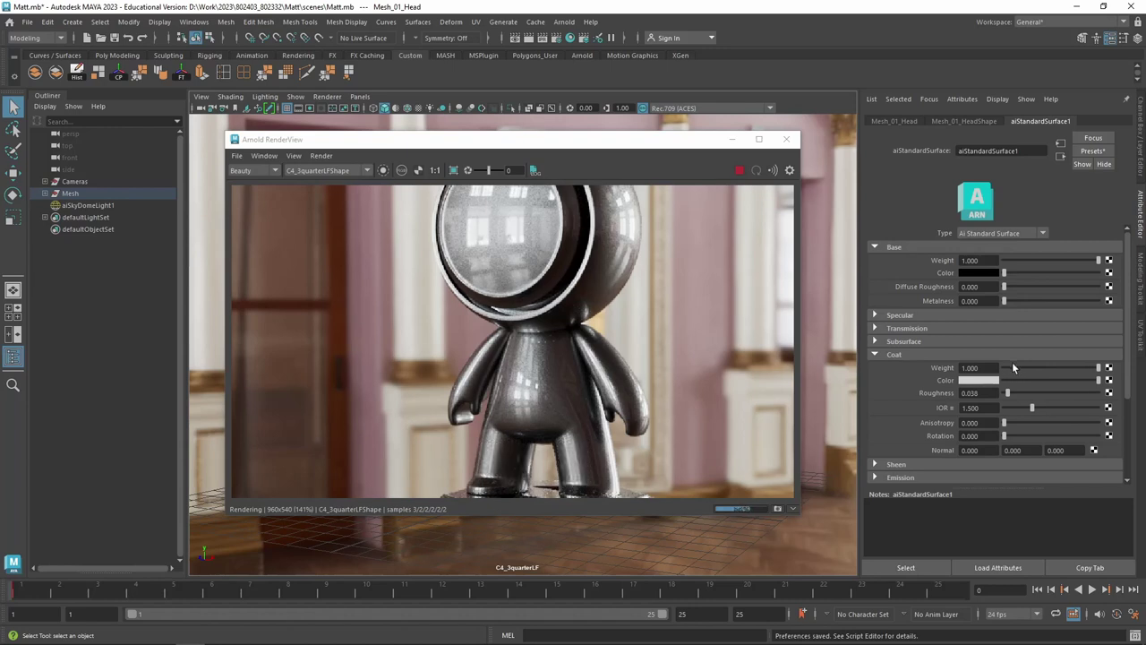
pyautogui.click(875, 355)
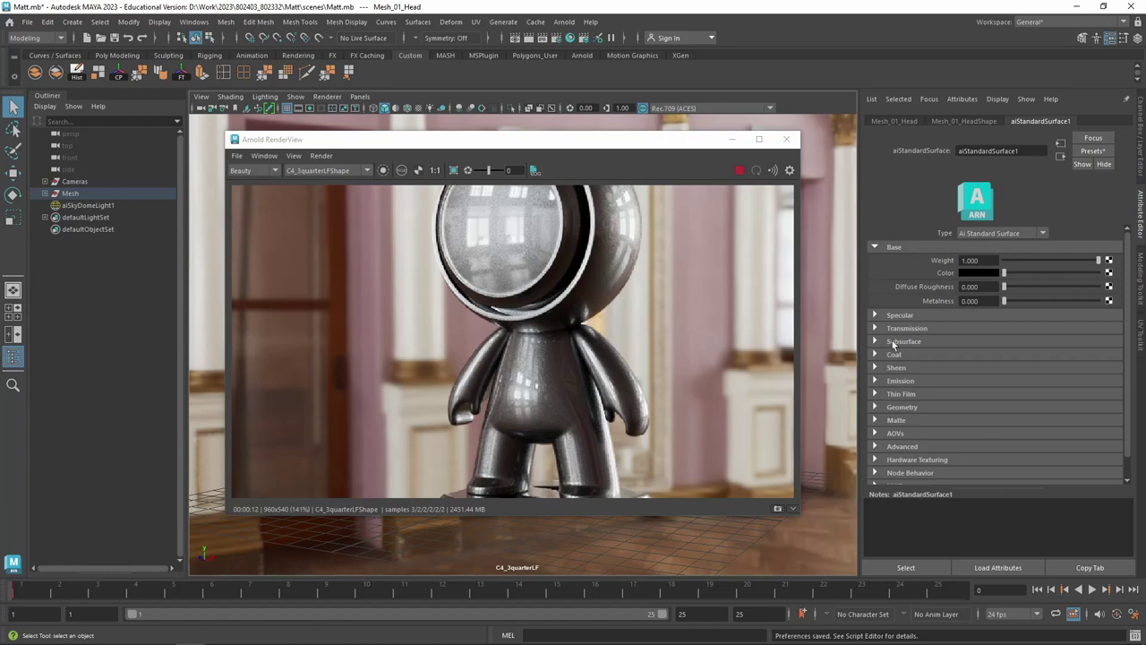
# Turn the Coat Weight back down to 0
pyautogui.click(876, 355)
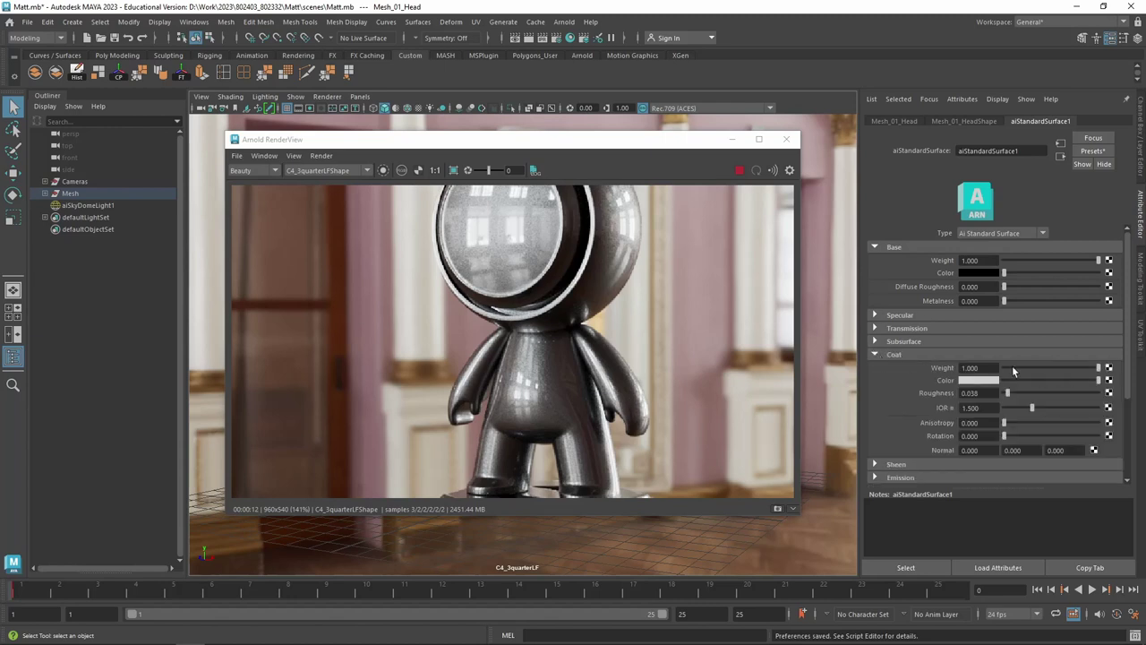
pyautogui.click(1005, 368)
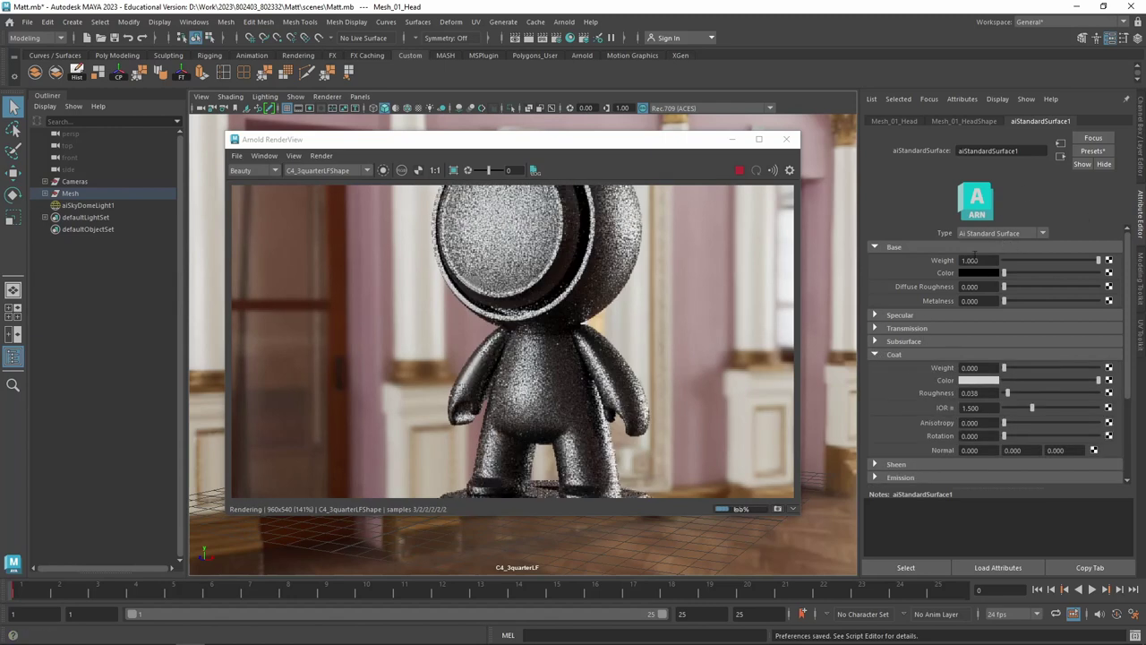
pyautogui.click(938, 315)
pyautogui.click(936, 318)
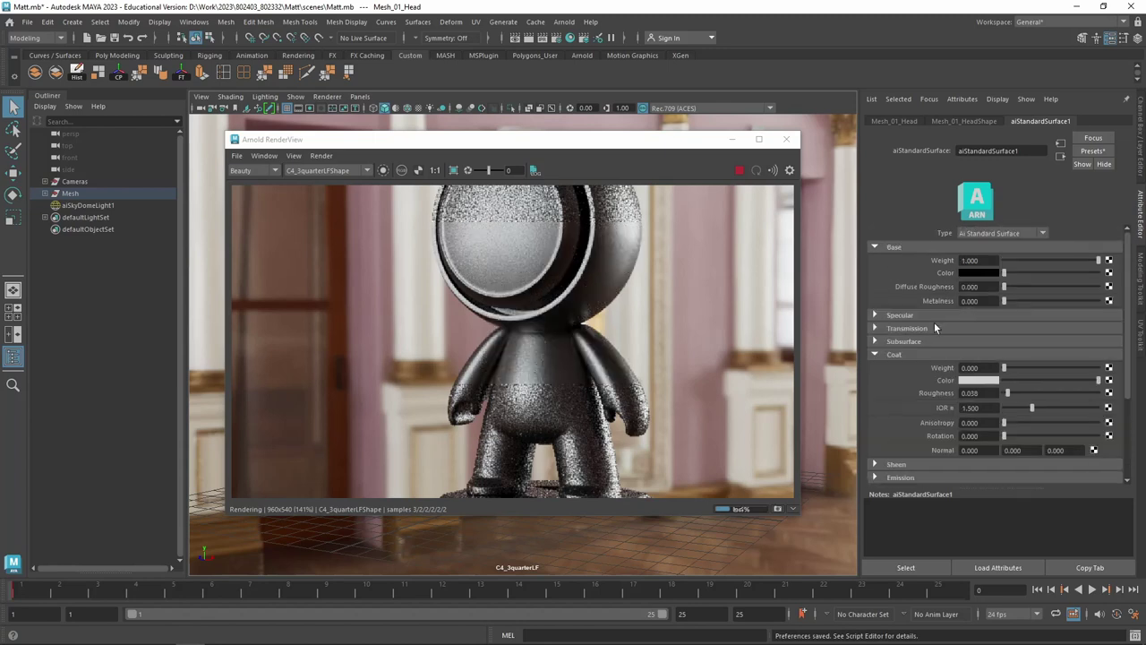
# Change the Base Color to a vivid green picked from Color History
pyautogui.click(982, 271)
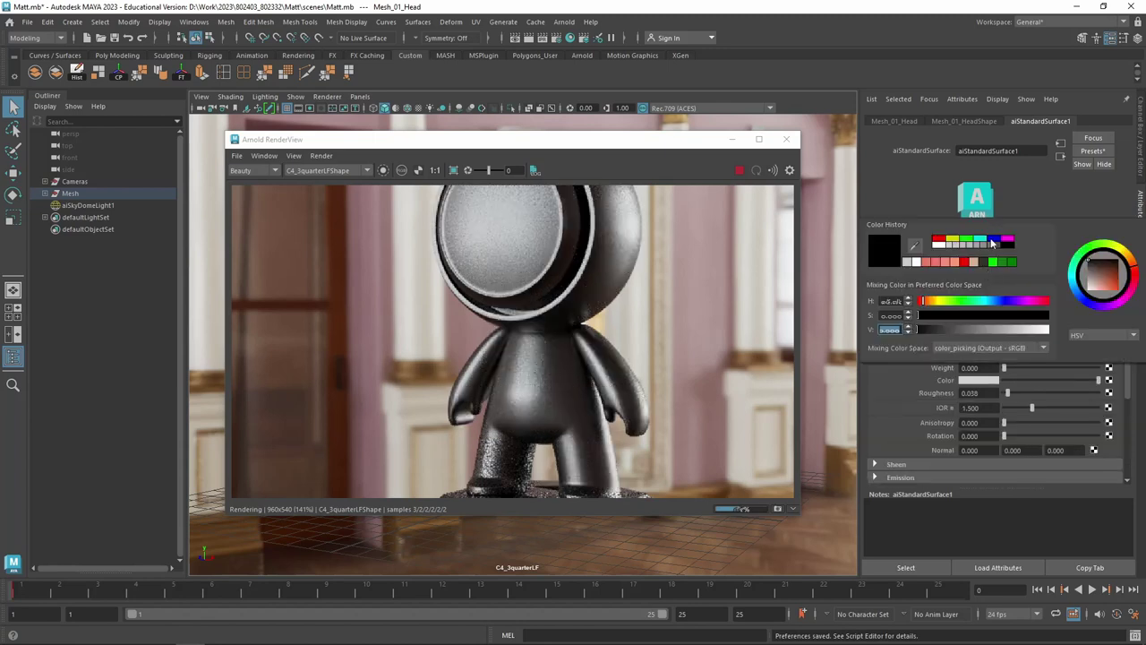
pyautogui.click(1002, 265)
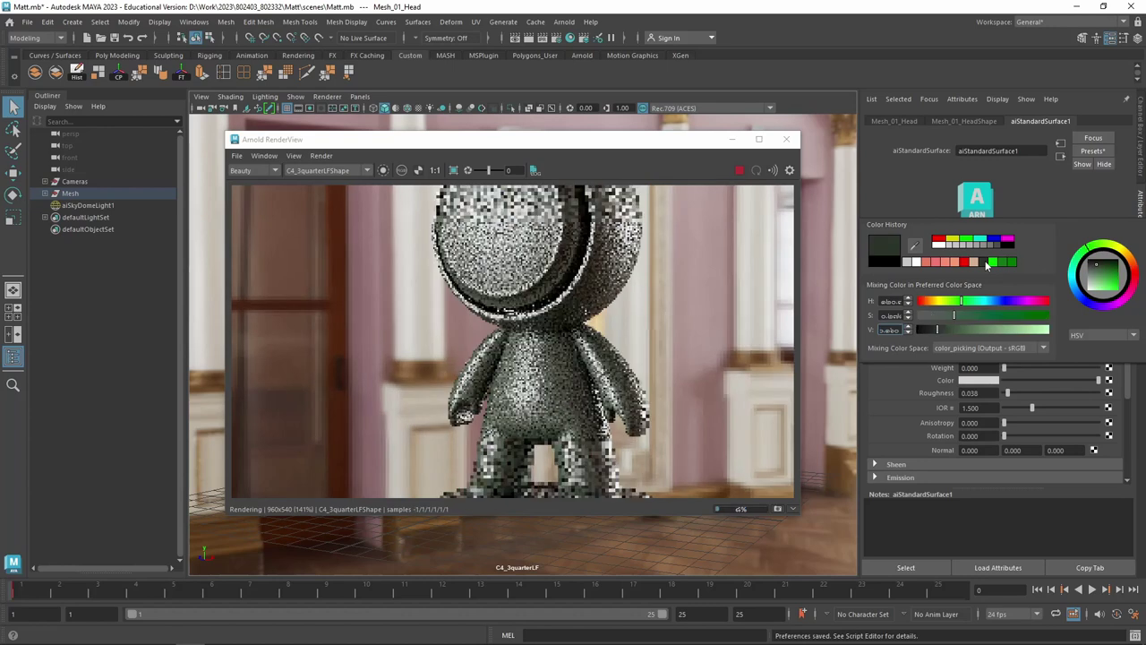
pyautogui.click(1006, 263)
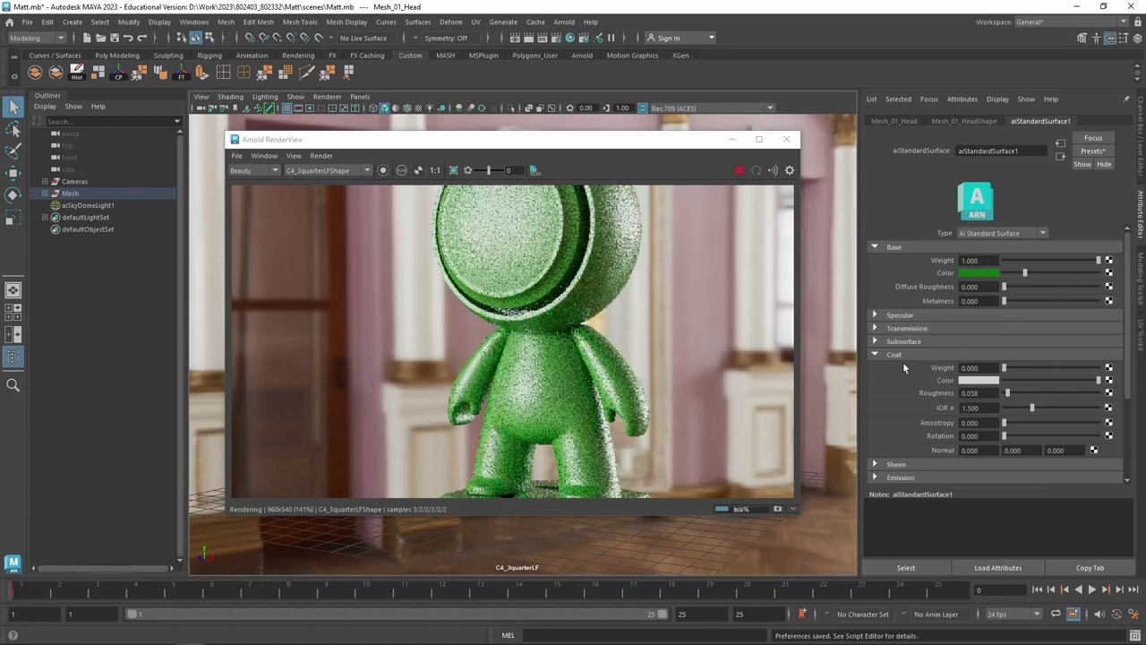
pyautogui.scroll(-2, 909, 367)
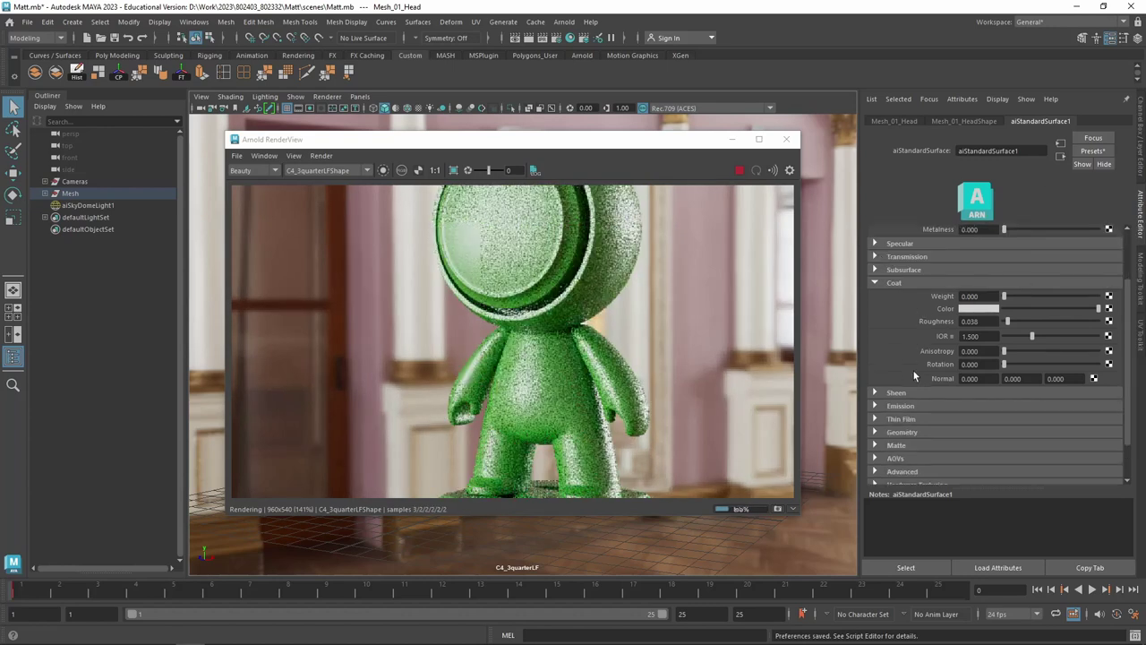
pyautogui.click(875, 282)
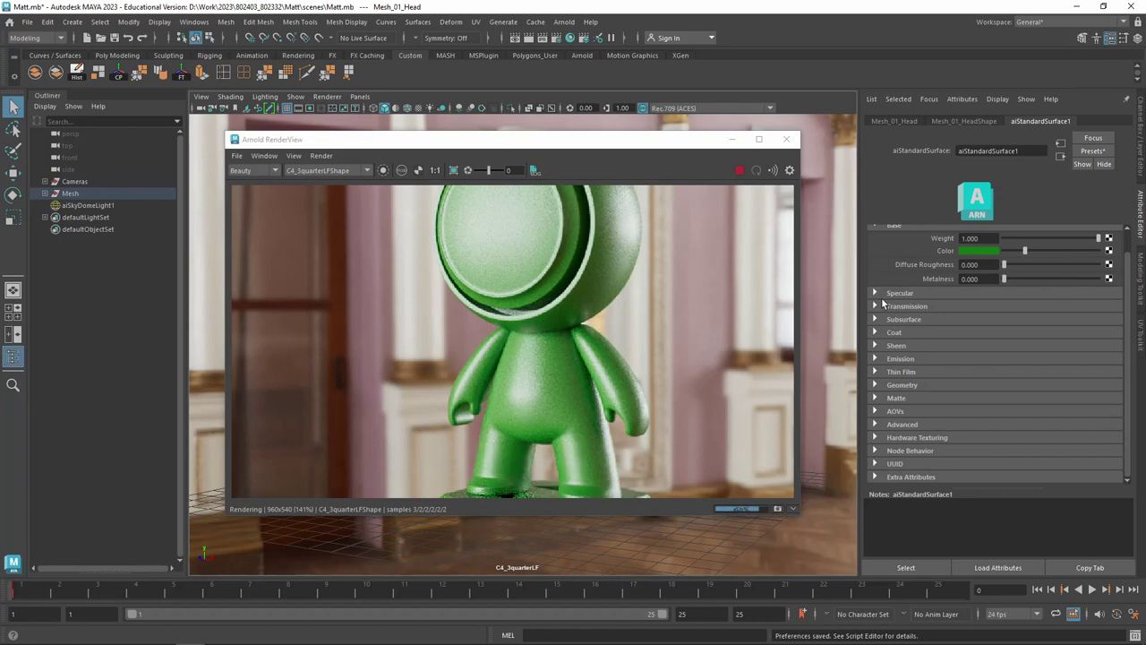
# Set Sheen Weight to 1.000 and Specular Weight to 0 for a soft velvety look
pyautogui.click(875, 346)
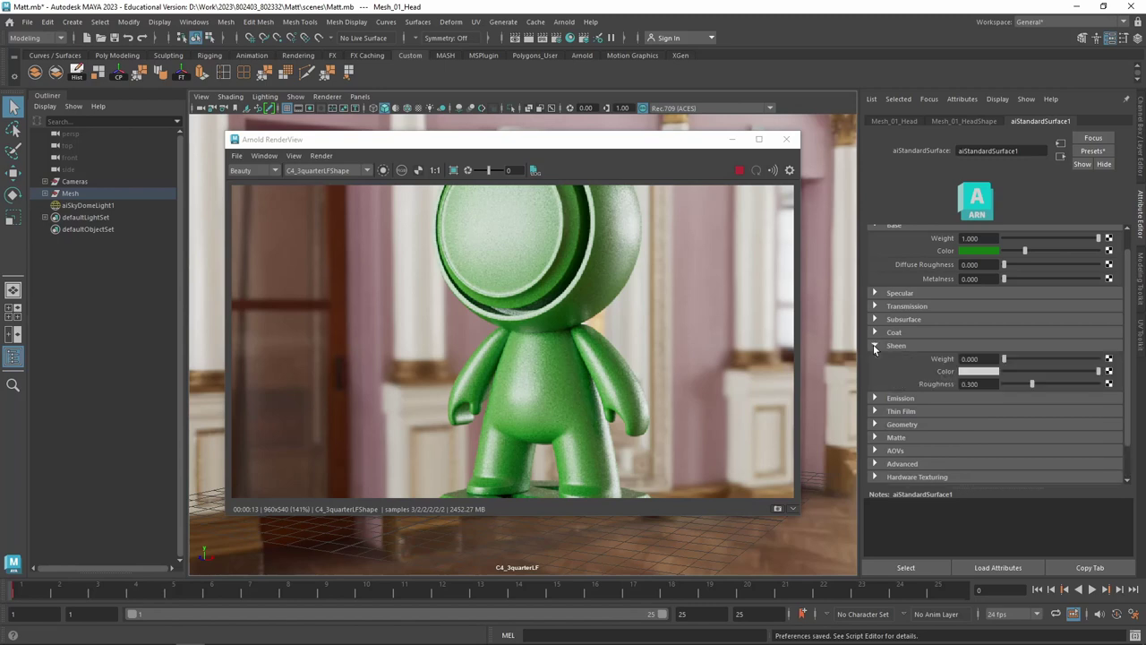
pyautogui.moveTo(1004, 359); pyautogui.dragTo(1100, 360)
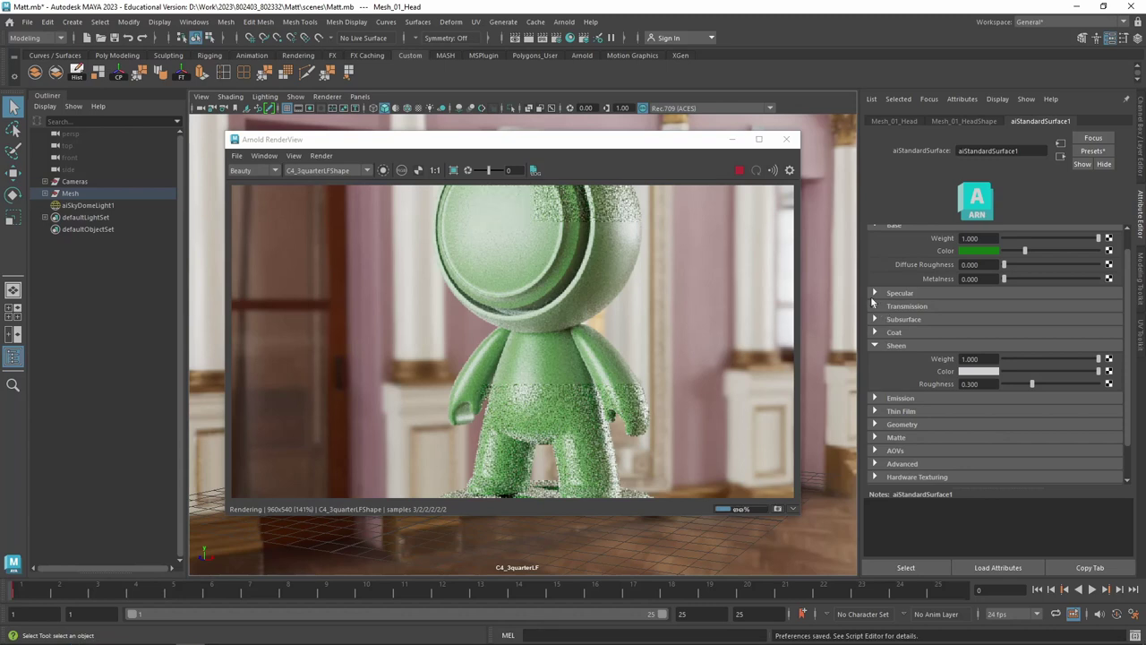
pyautogui.click(899, 292)
pyautogui.write('0')
pyautogui.press('Return')
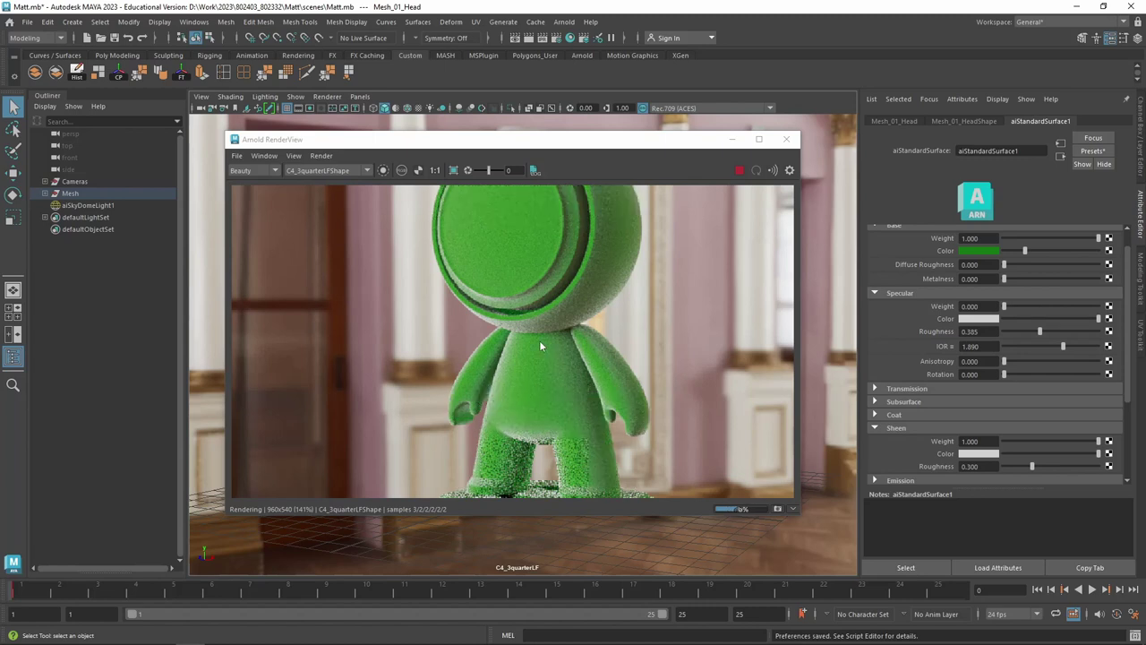
pyautogui.scroll(-1, 734, 346)
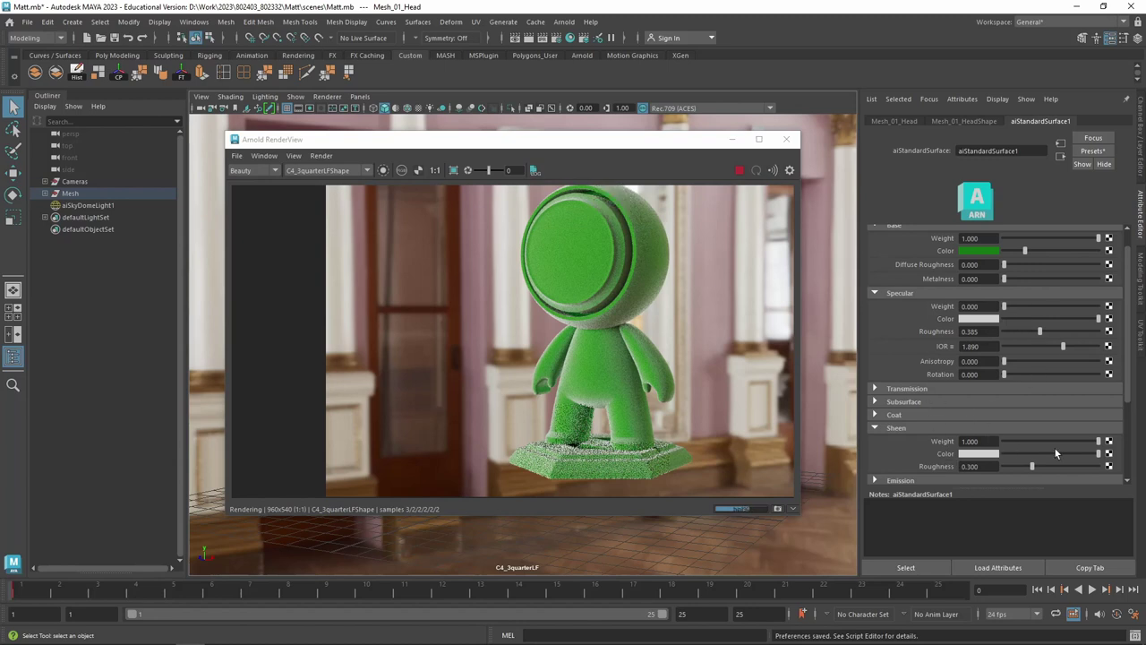
# Return Sheen Weight to 0 and raise Emission Weight to 1.000 for a glowing white render
pyautogui.moveTo(1040, 440); pyautogui.dragTo(898, 433)
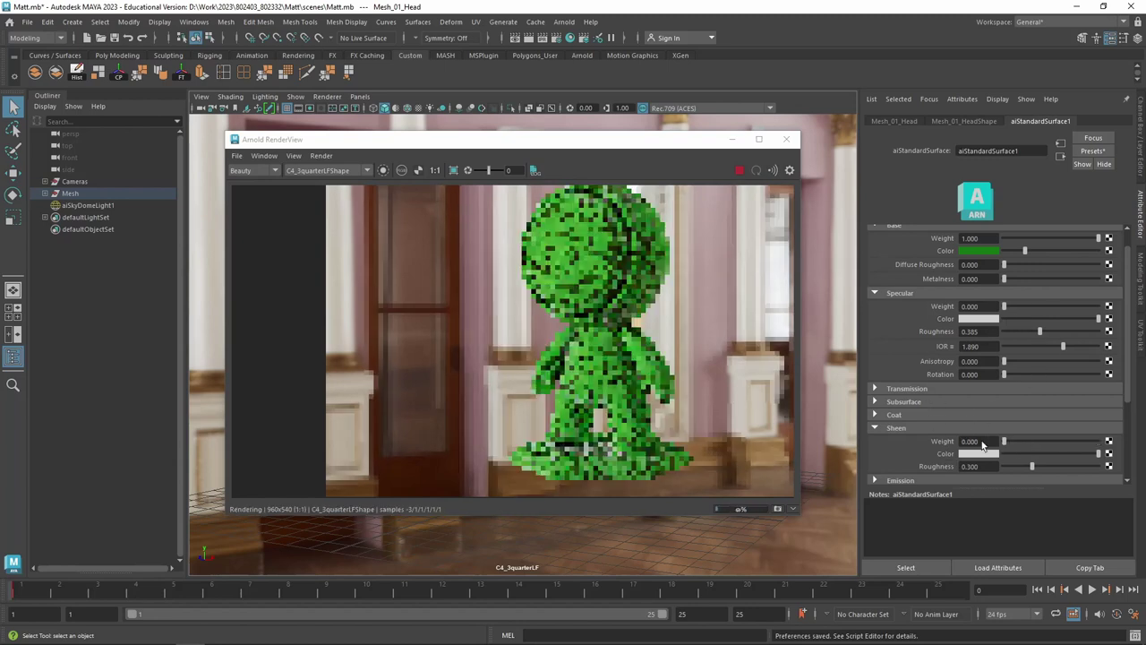
pyautogui.click(895, 428)
pyautogui.scroll(-2, 1025, 387)
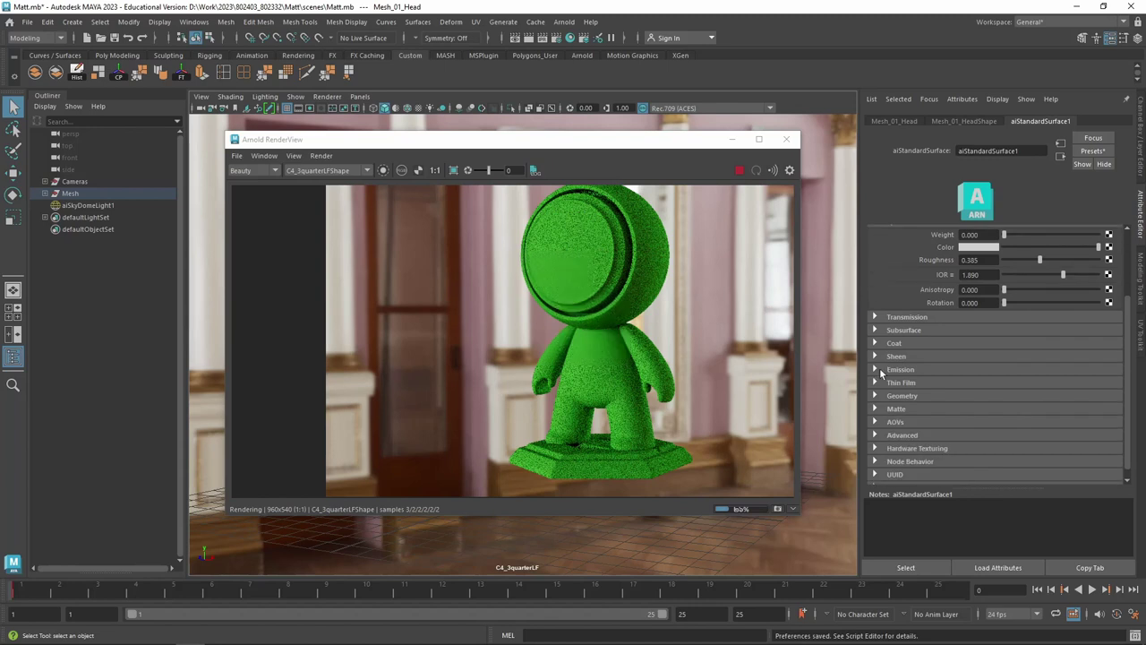
pyautogui.click(877, 370)
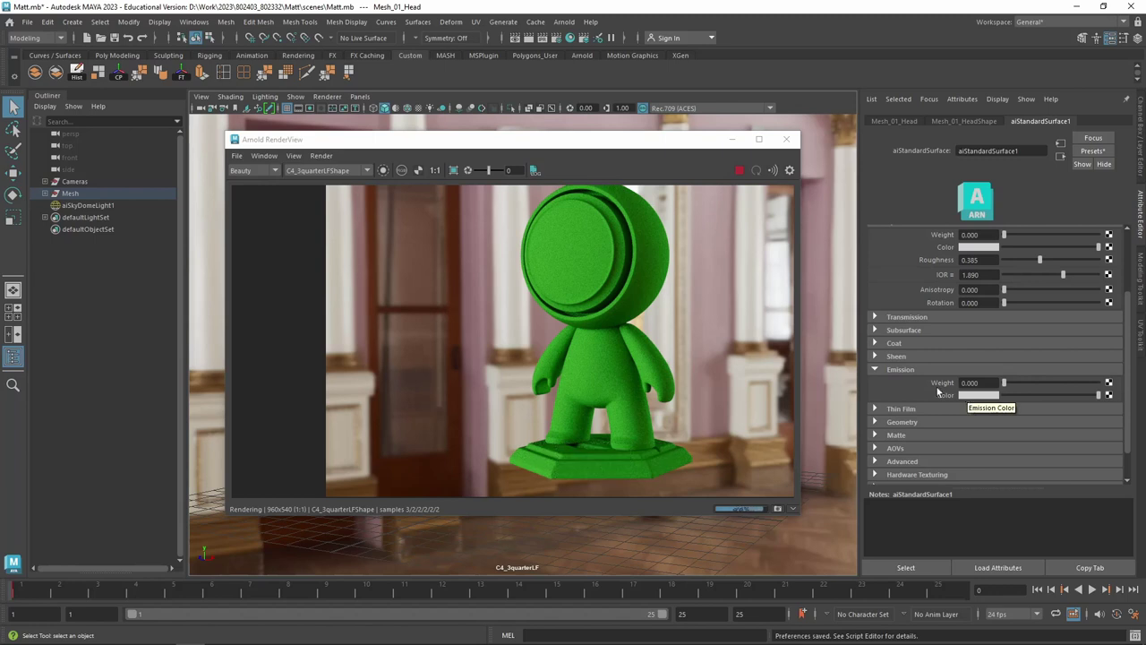
pyautogui.keyDown('alt'); pyautogui.moveTo(721, 343); pyautogui.dragTo(631, 360, button='middle'); pyautogui.keyUp('alt')
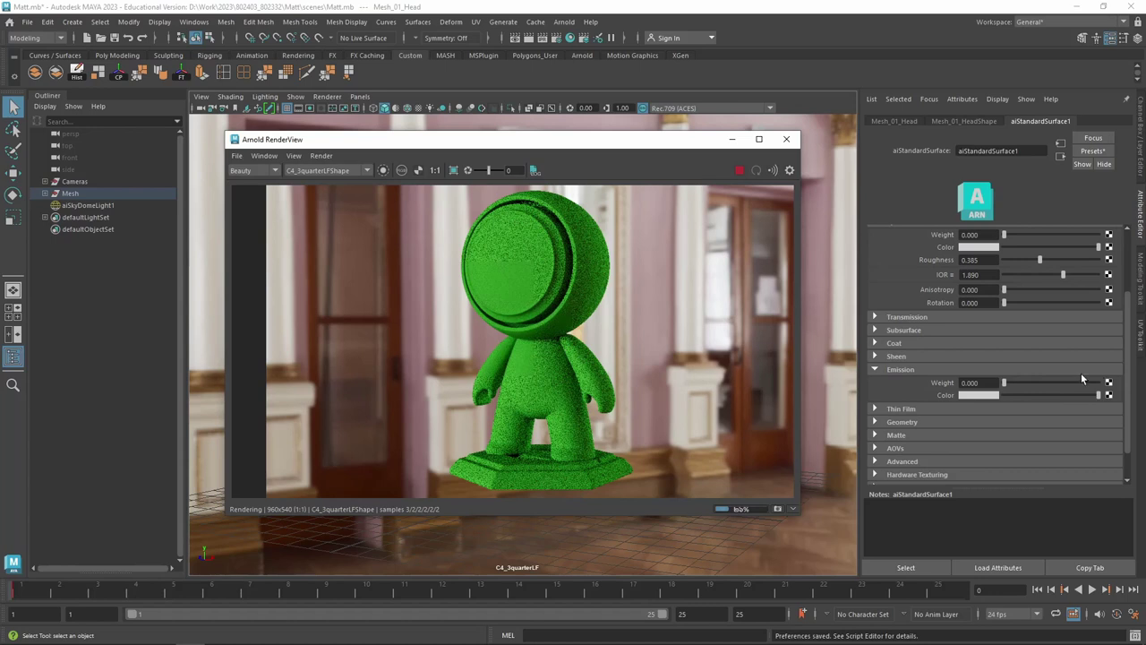
pyautogui.moveTo(1003, 383); pyautogui.dragTo(1100, 383)
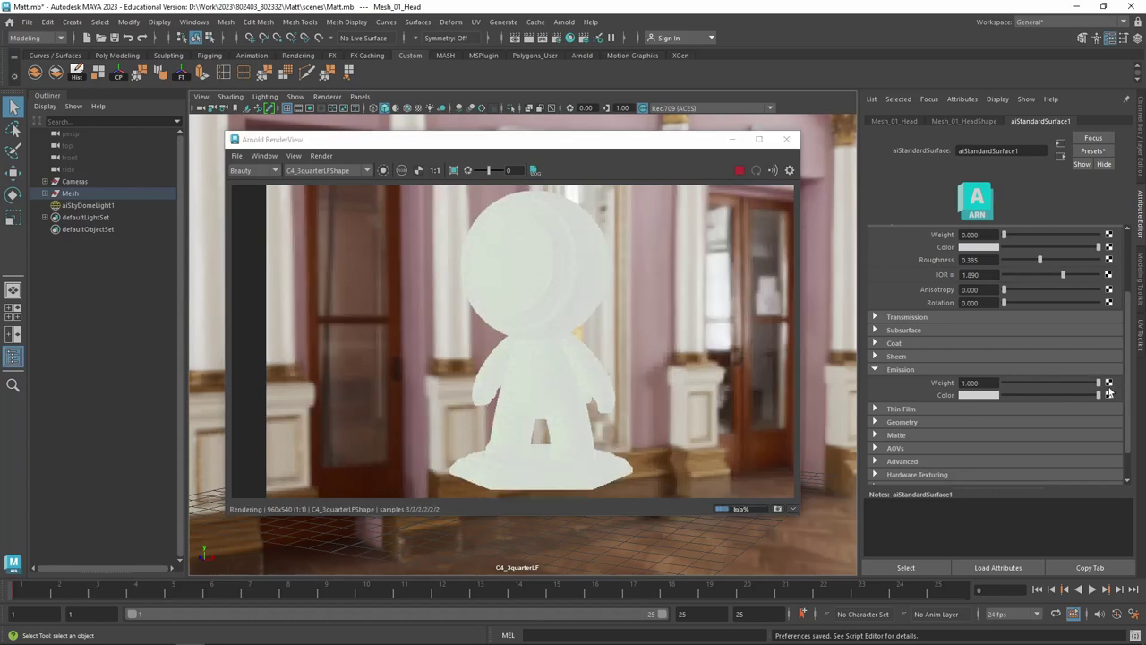
# Drive Emission Weight with a Checker texture and set the Emission Color to red
pyautogui.click(1109, 383)
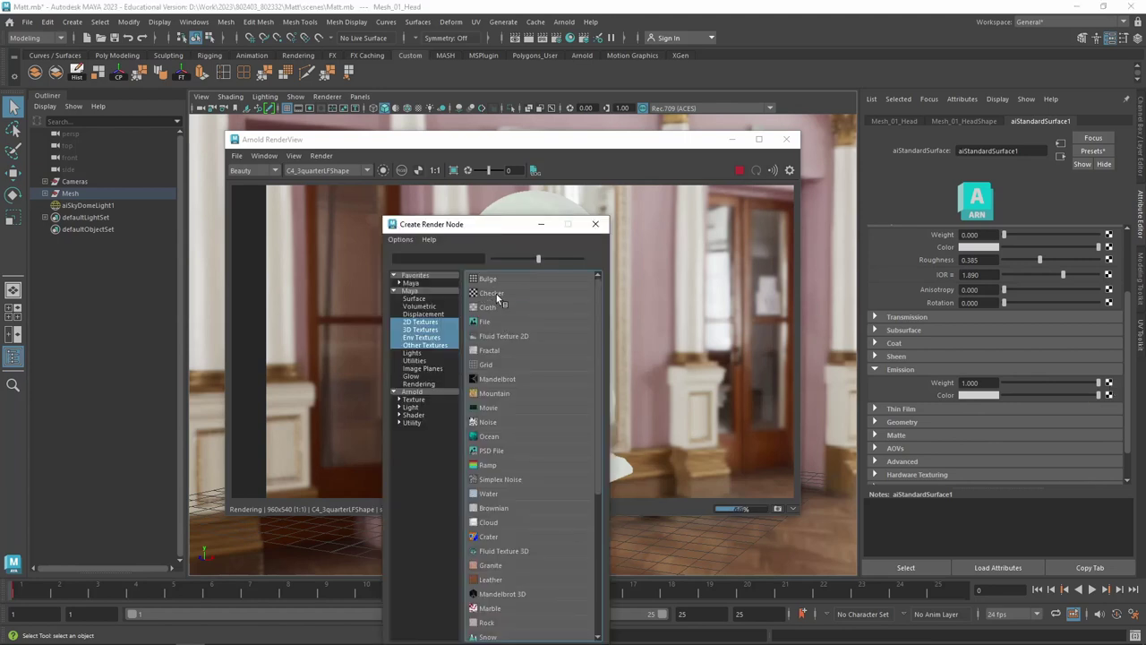
pyautogui.click(496, 293)
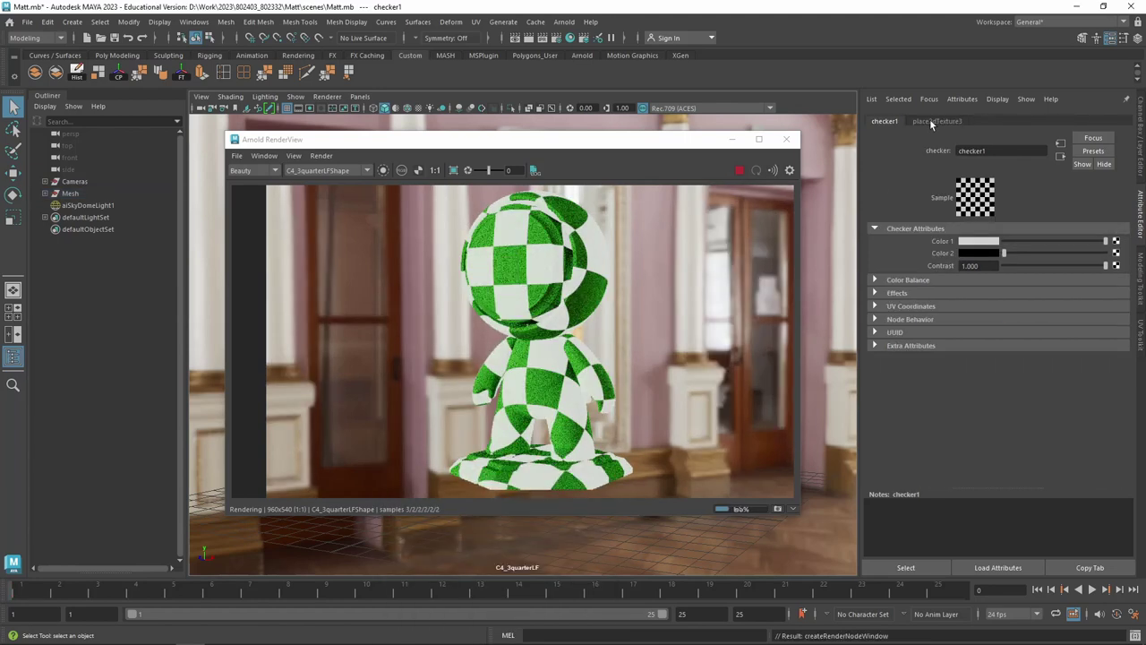
pyautogui.click(1061, 155)
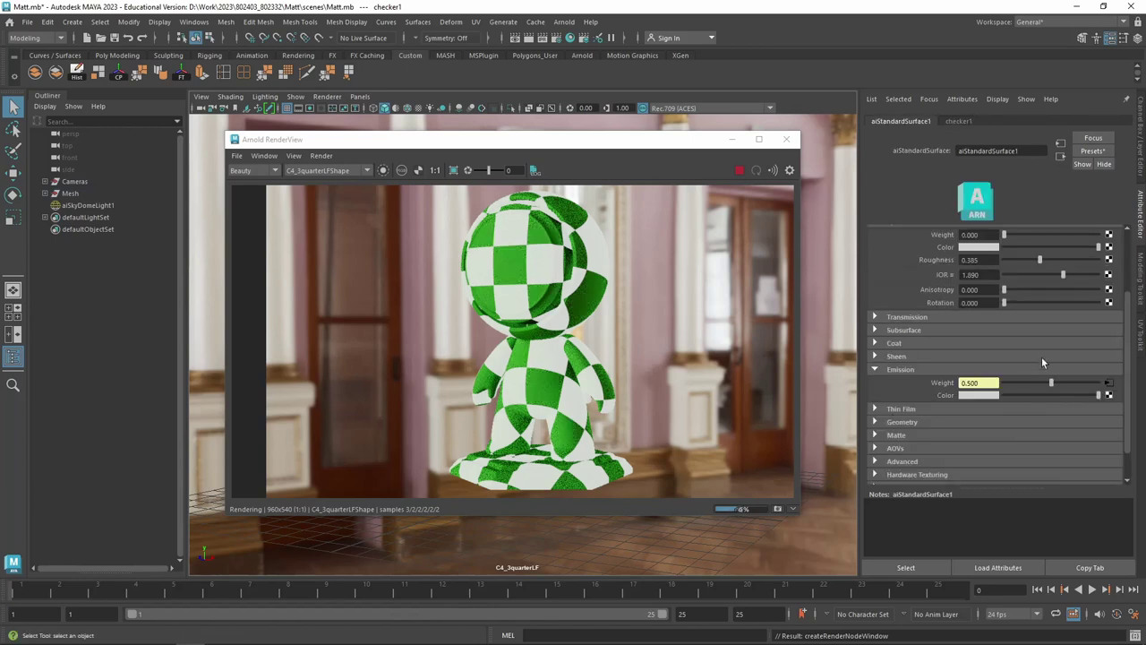
pyautogui.click(985, 395)
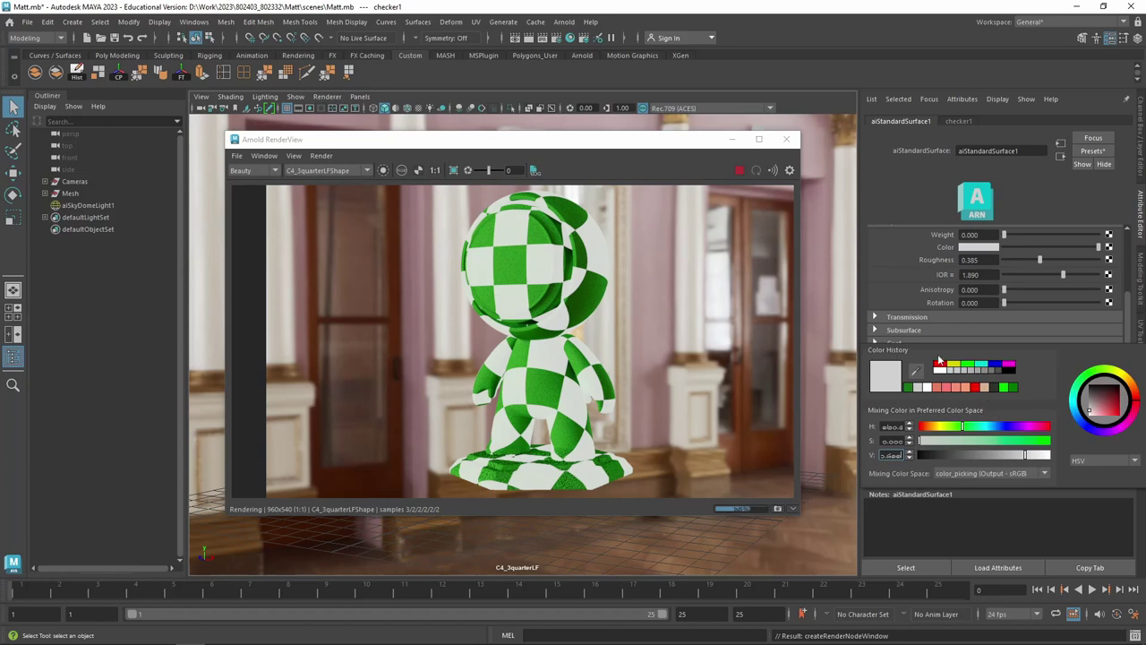
pyautogui.click(939, 366)
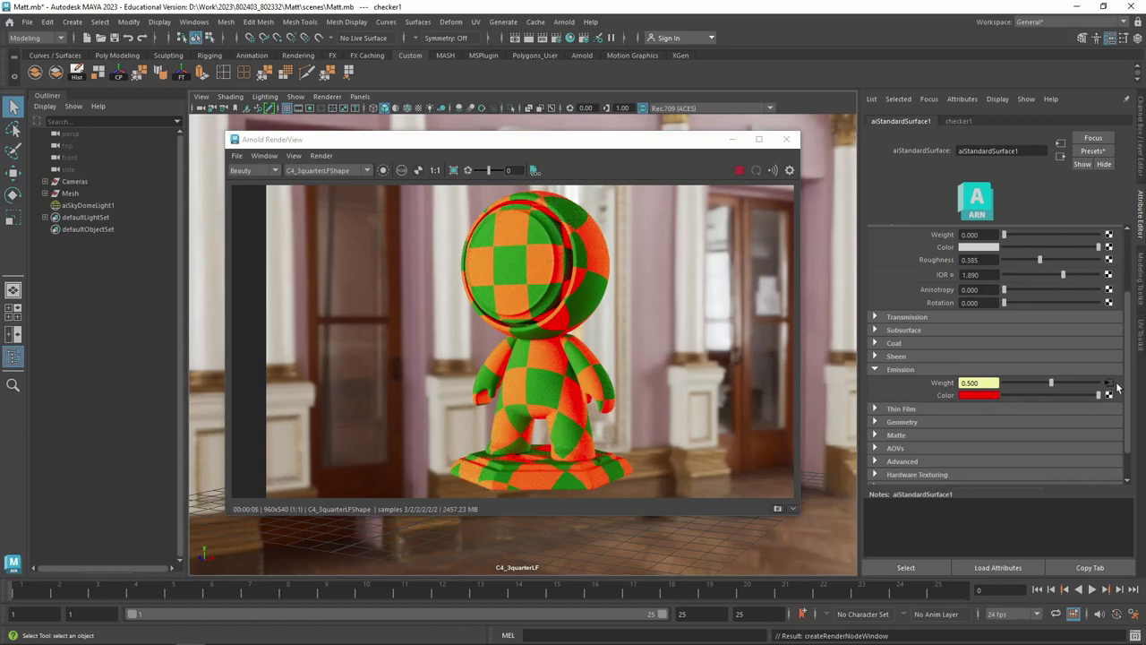
pyautogui.click(958, 121)
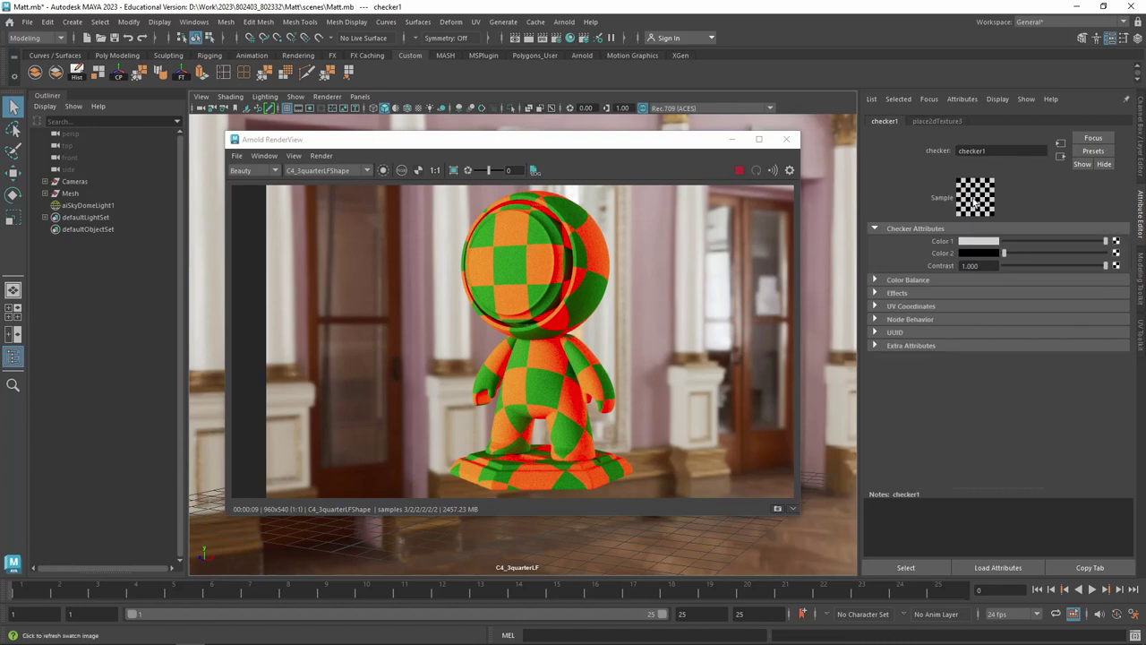
# Adjust checker1's Color 1 brightness with the V slider, settling back on white
pyautogui.click(994, 242)
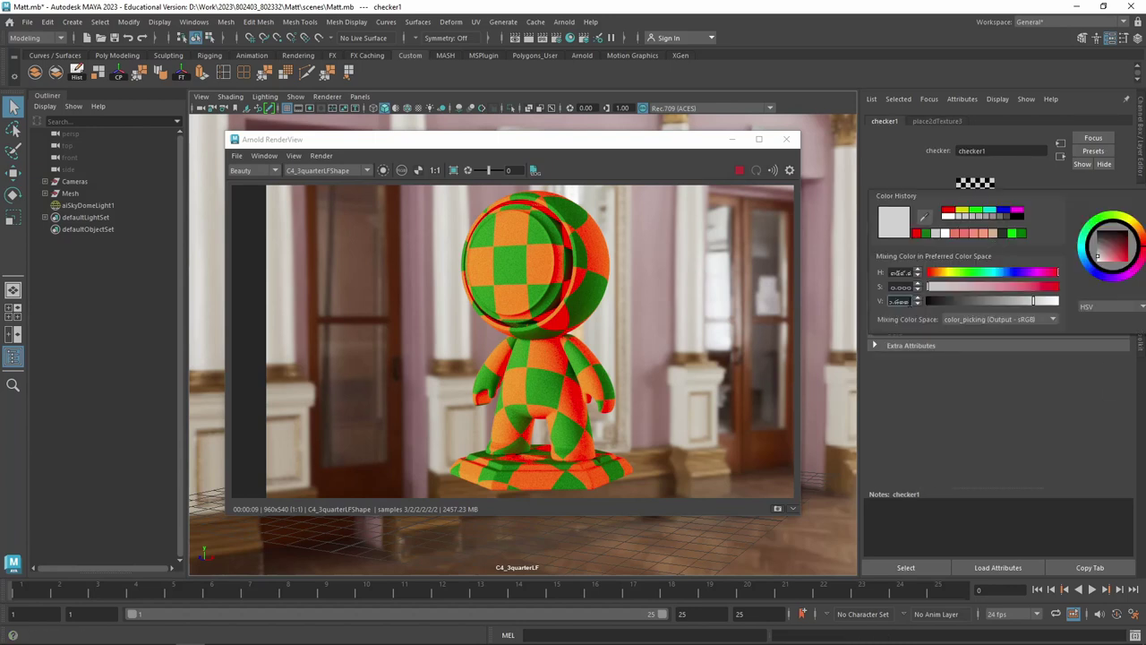
pyautogui.moveTo(1020, 306); pyautogui.dragTo(1070, 301)
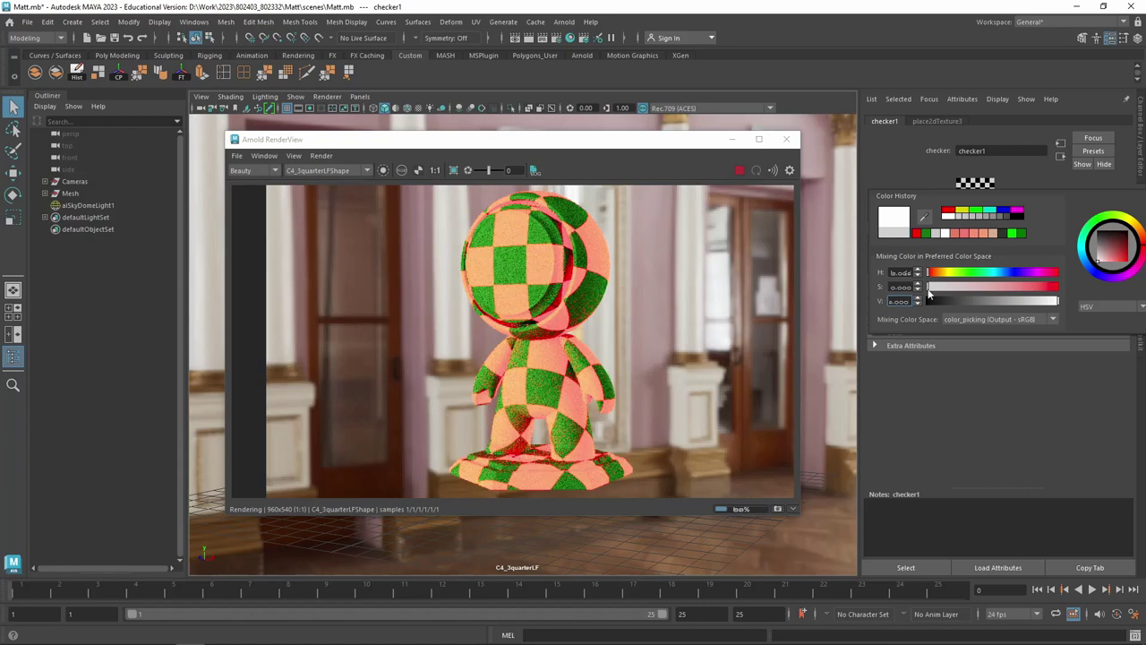
pyautogui.moveTo(985, 302)
pyautogui.mouseDown()
pyautogui.moveTo(1066, 306)
pyautogui.moveTo(1049, 302)
pyautogui.mouseUp()
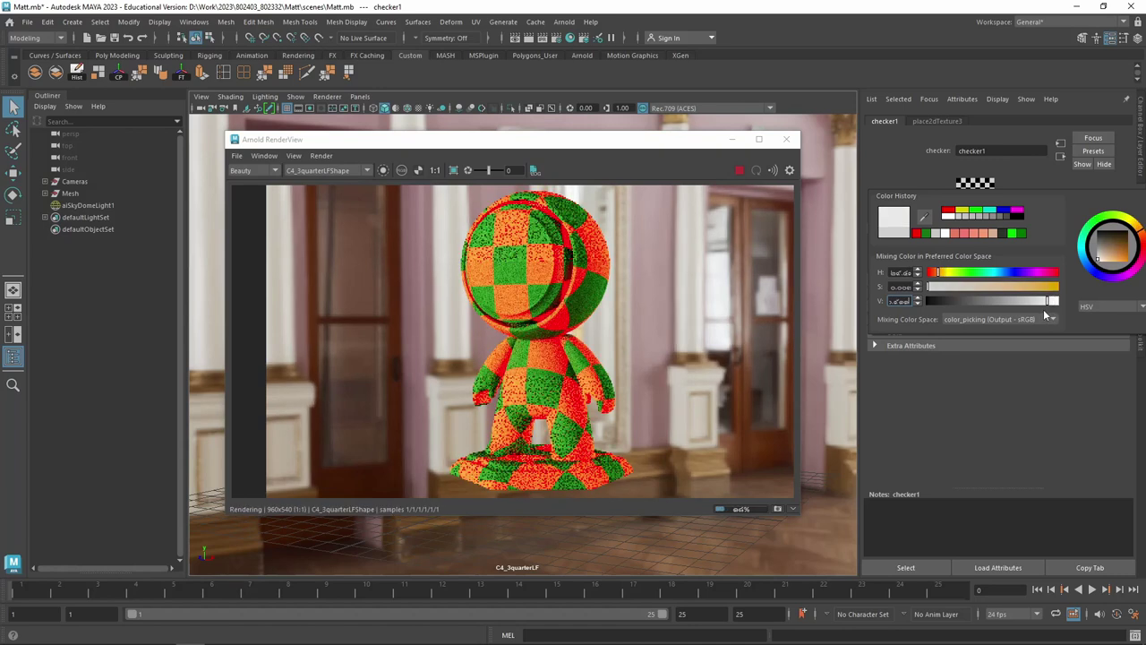
pyautogui.click(1043, 172)
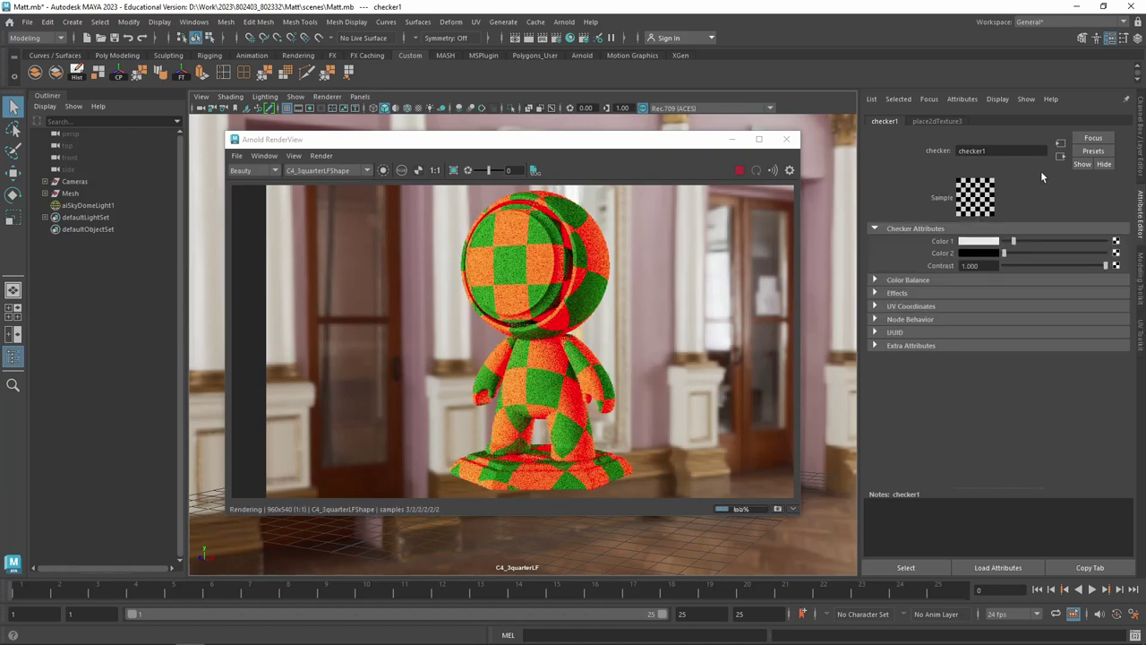
pyautogui.click(1059, 157)
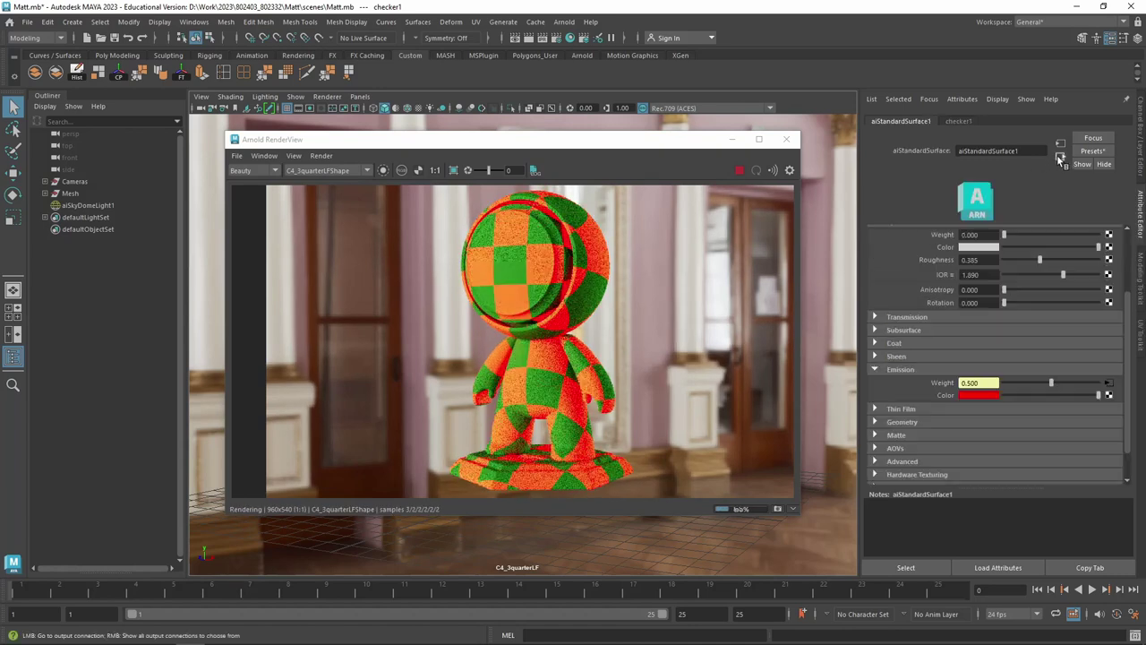
# Break the checker connection on Emission Weight and set the weight to 0.000
pyautogui.rightClick(945, 385)
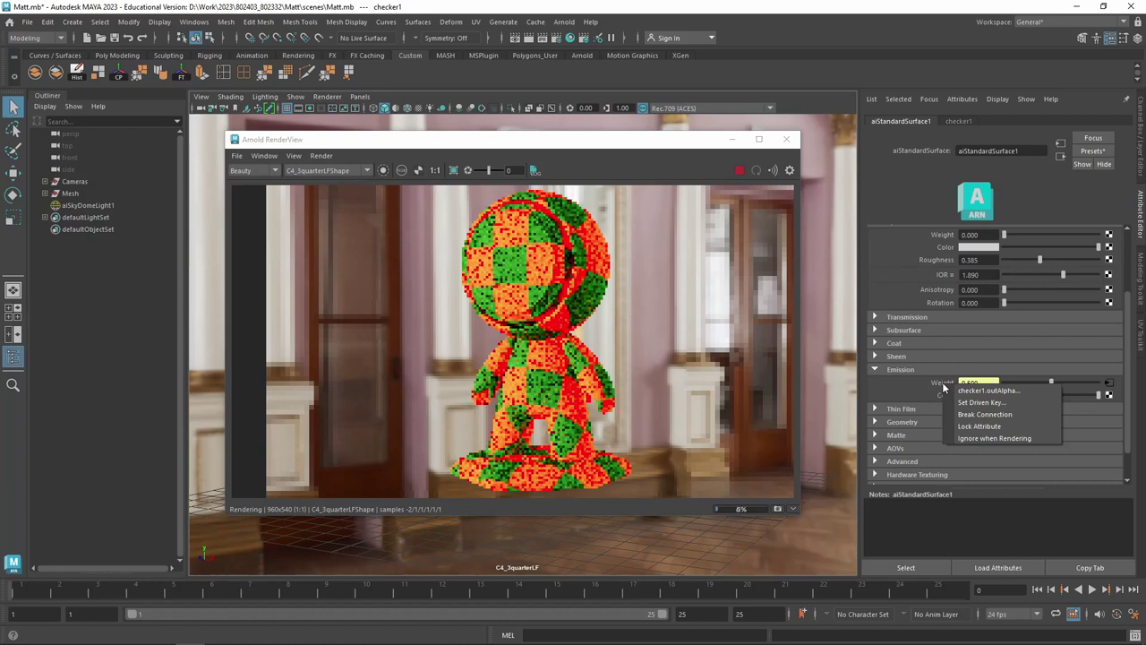
pyautogui.click(996, 423)
pyautogui.moveTo(1050, 384); pyautogui.dragTo(1004, 384)
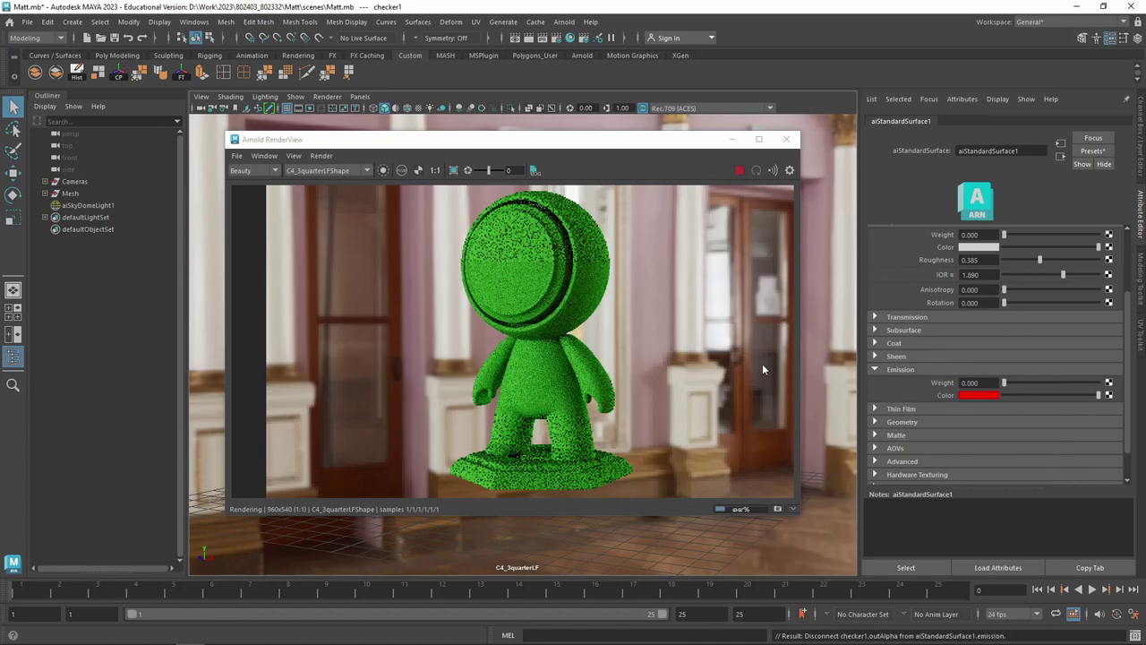
pyautogui.click(876, 370)
pyautogui.click(875, 382)
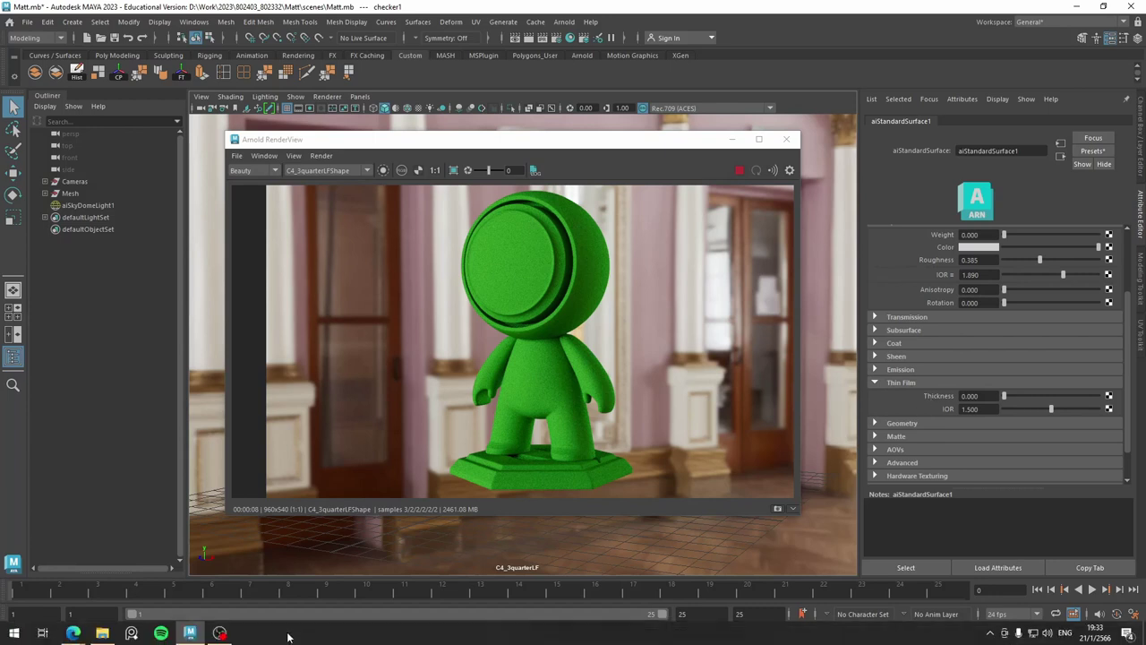
# Read the Thin Film help page's Thickness and IOR examples, then return to Maya
pyautogui.click(67, 587)
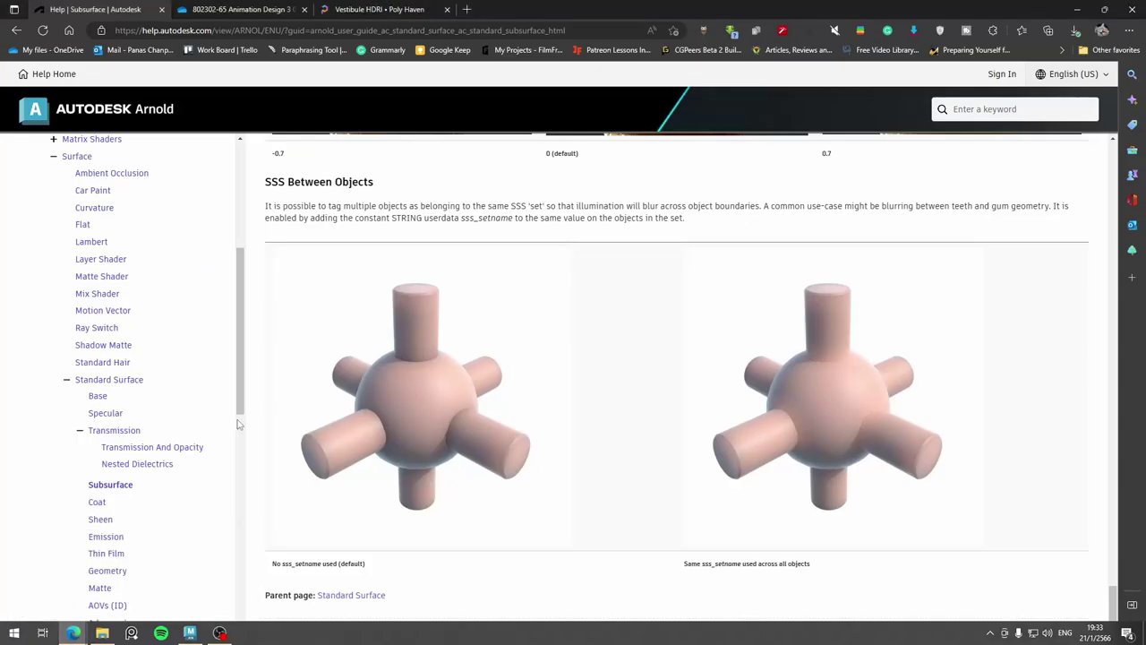
pyautogui.scroll(-3, 136, 429)
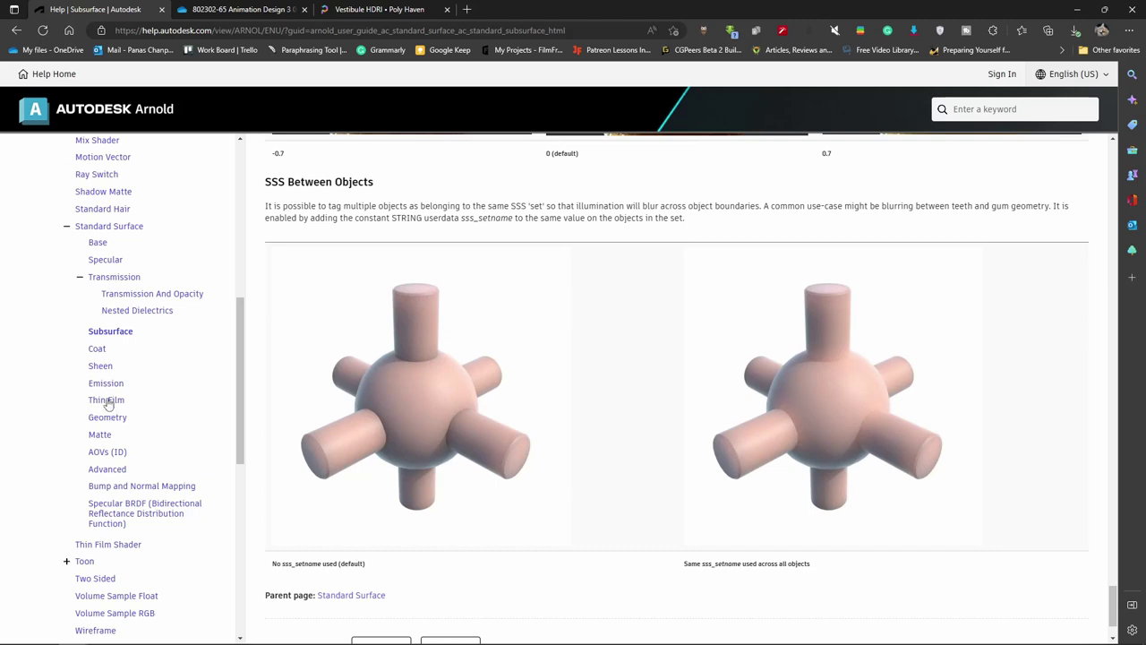
pyautogui.click(108, 399)
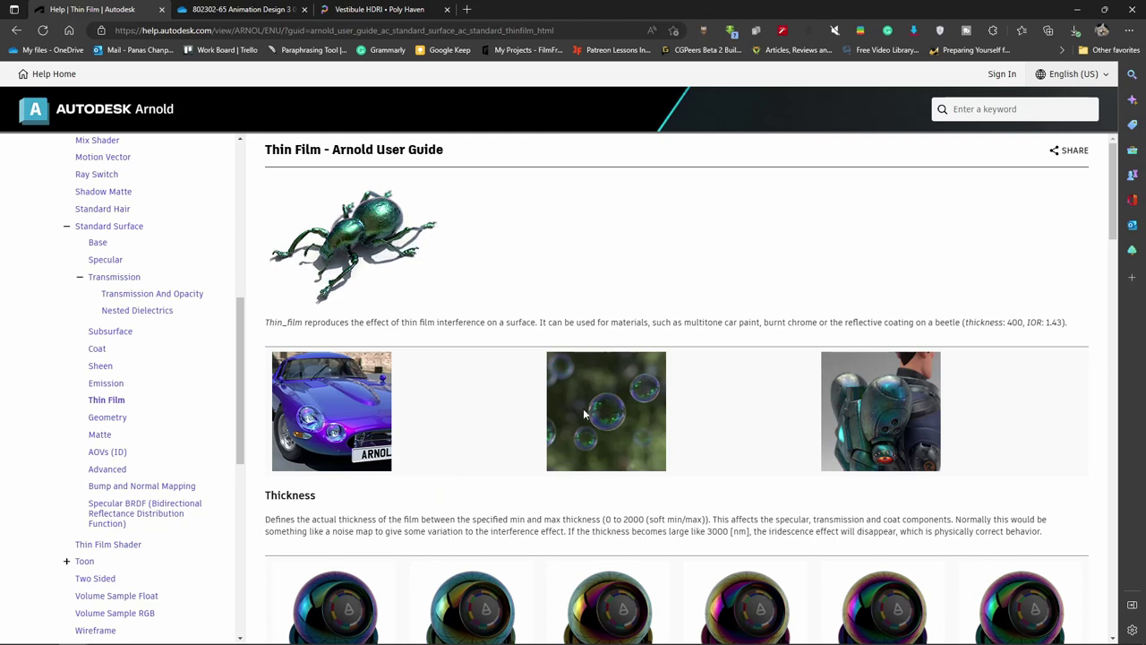
pyautogui.scroll(-2, 708, 385)
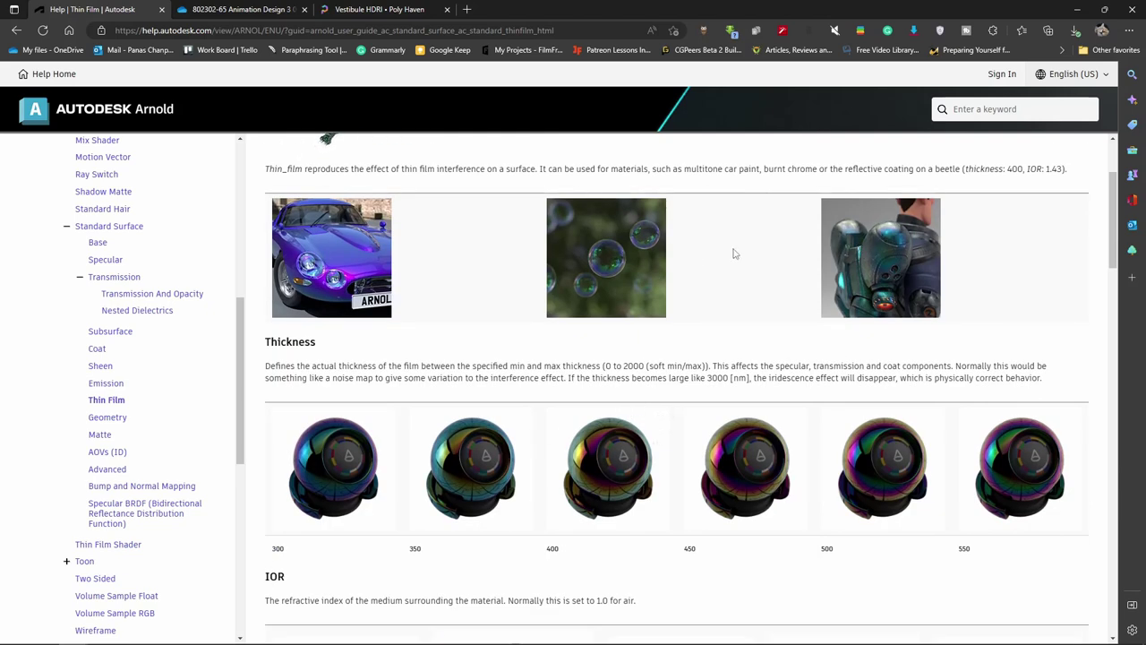
pyautogui.scroll(1, 652, 283)
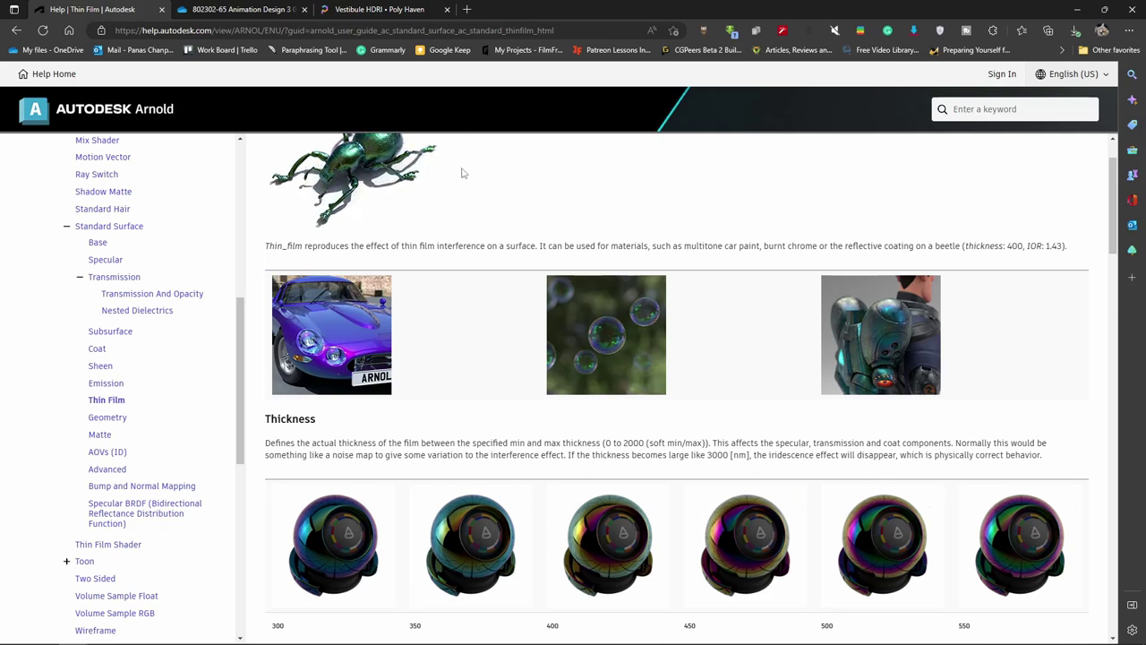
pyautogui.scroll(1, 417, 209)
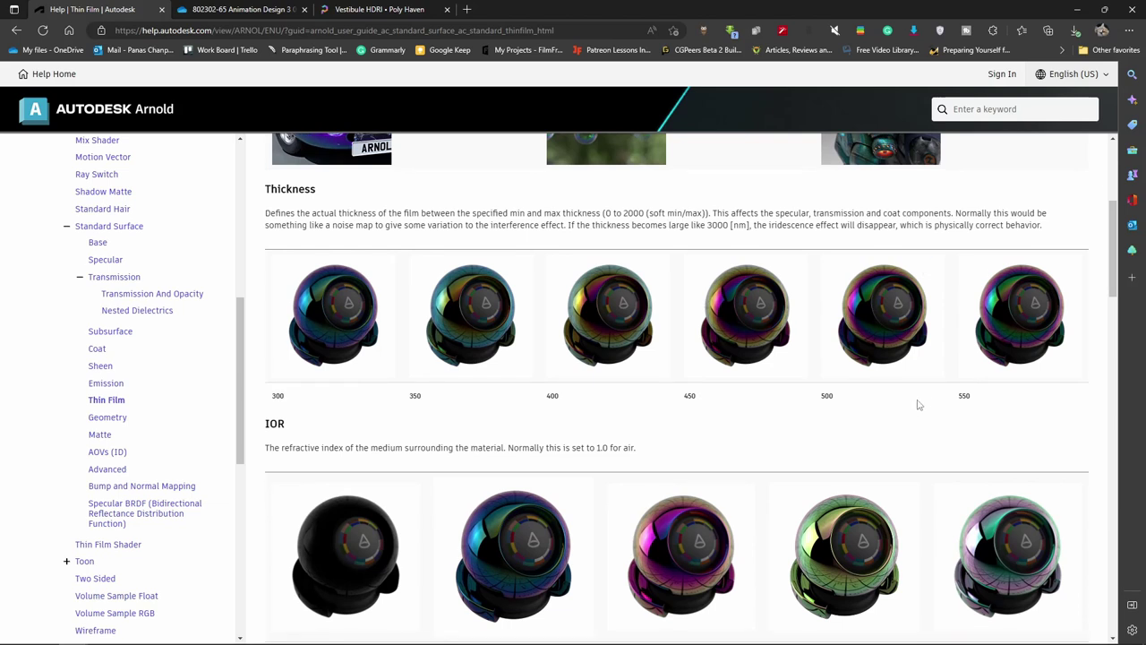
pyautogui.scroll(-2, 926, 406)
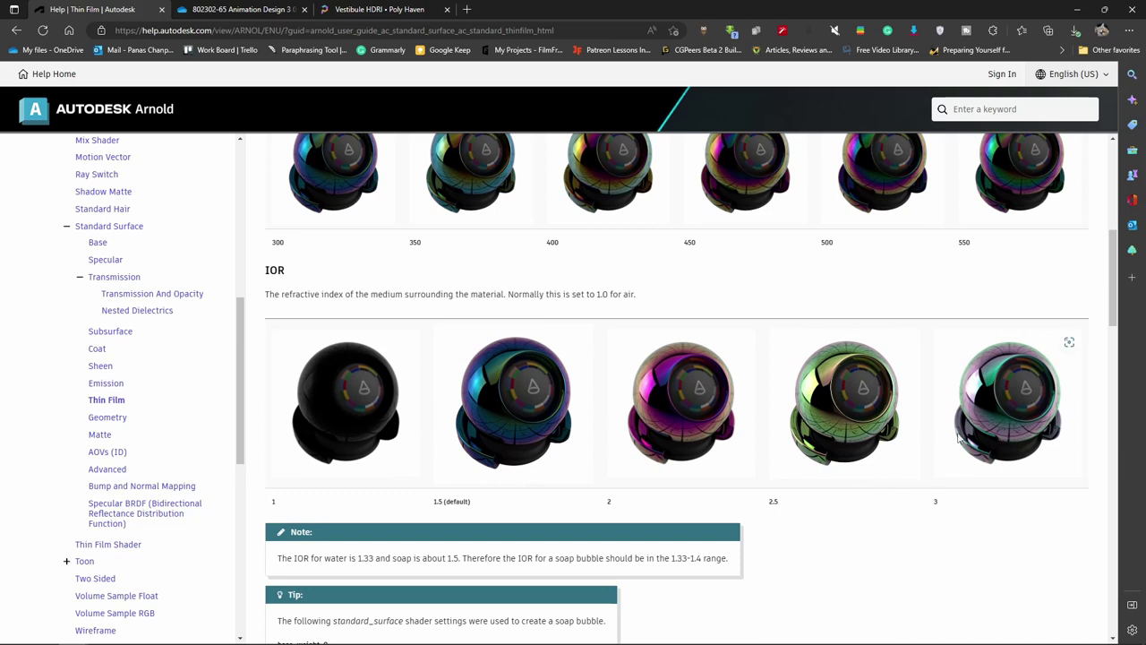
pyautogui.scroll(2, 795, 315)
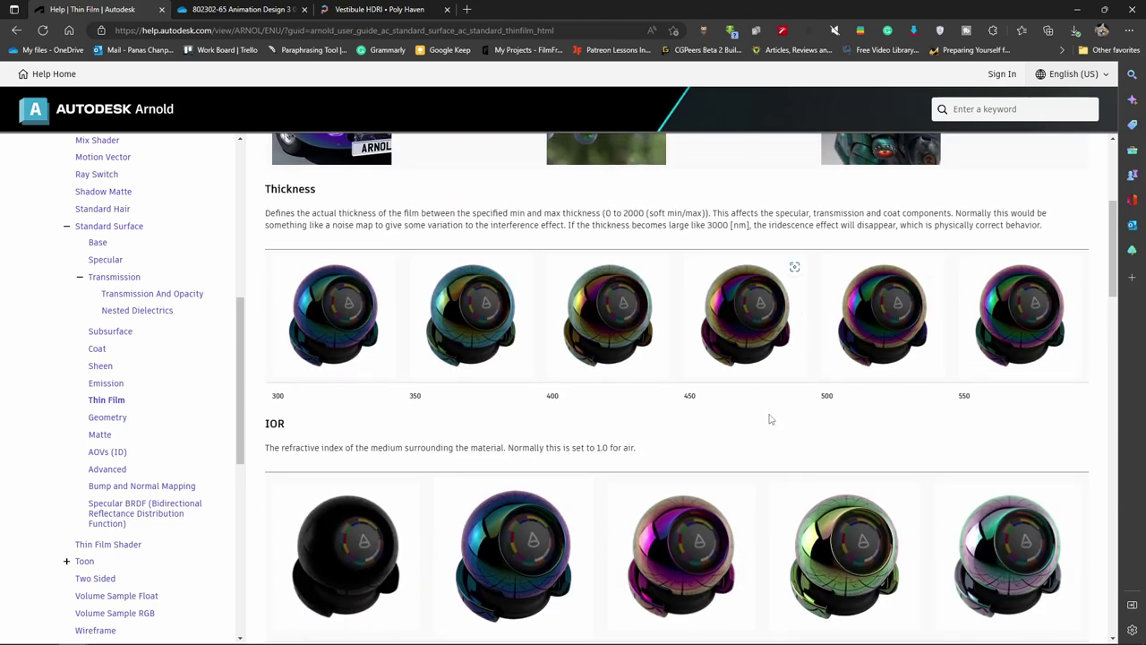
pyautogui.click(191, 634)
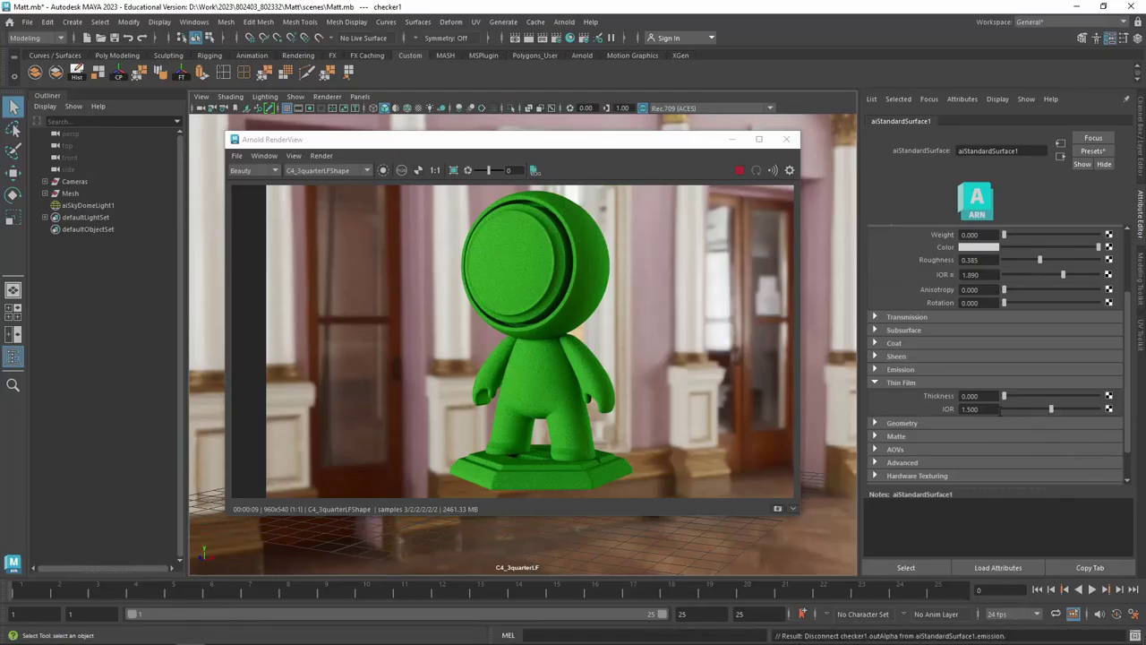
# Set the Thin Film IOR to 3 and Thickness to 300 for a speckled green render
pyautogui.click(994, 410)
pyautogui.write('1')
pyautogui.press('Return')
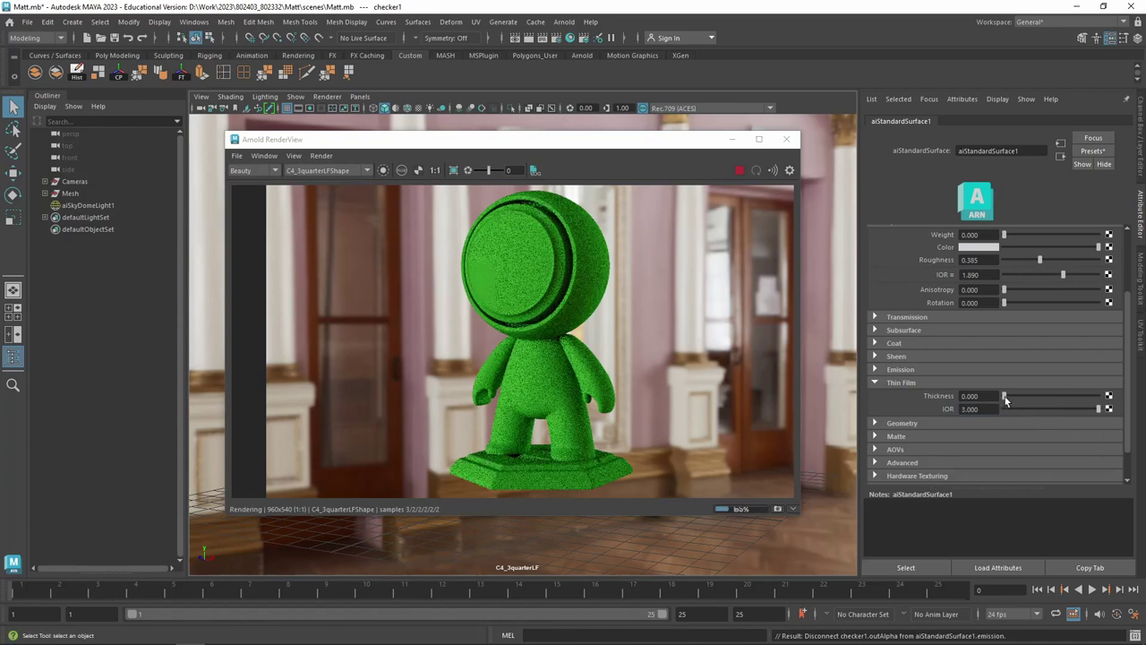
pyautogui.click(976, 396)
pyautogui.write('300')
pyautogui.press('Return')
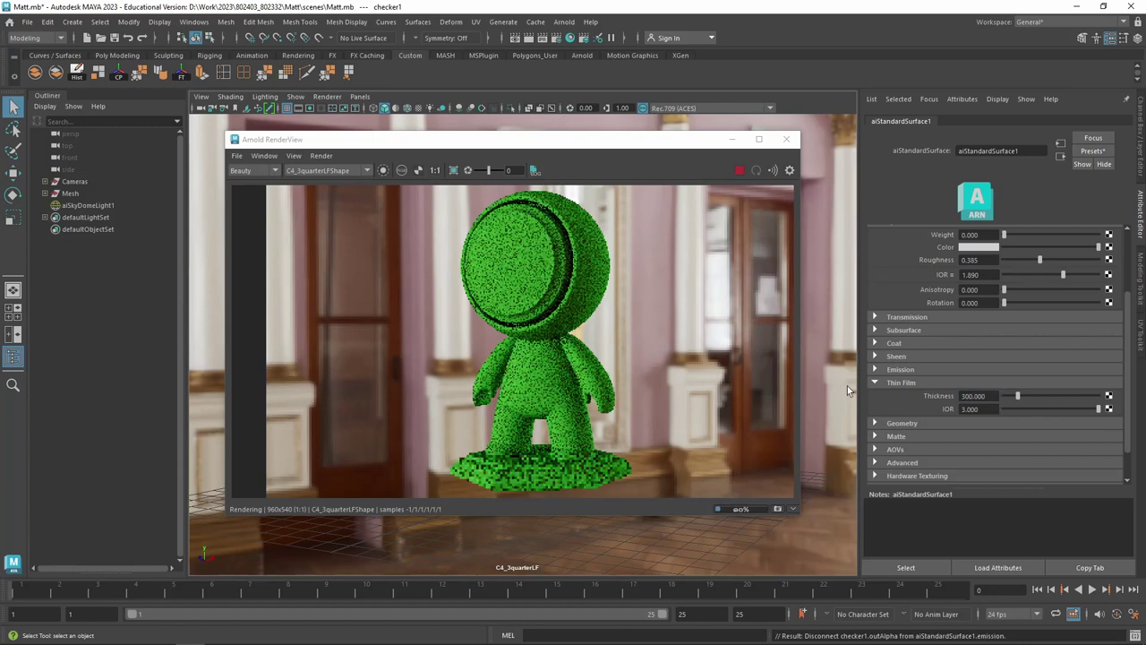
pyautogui.scroll(3, 988, 316)
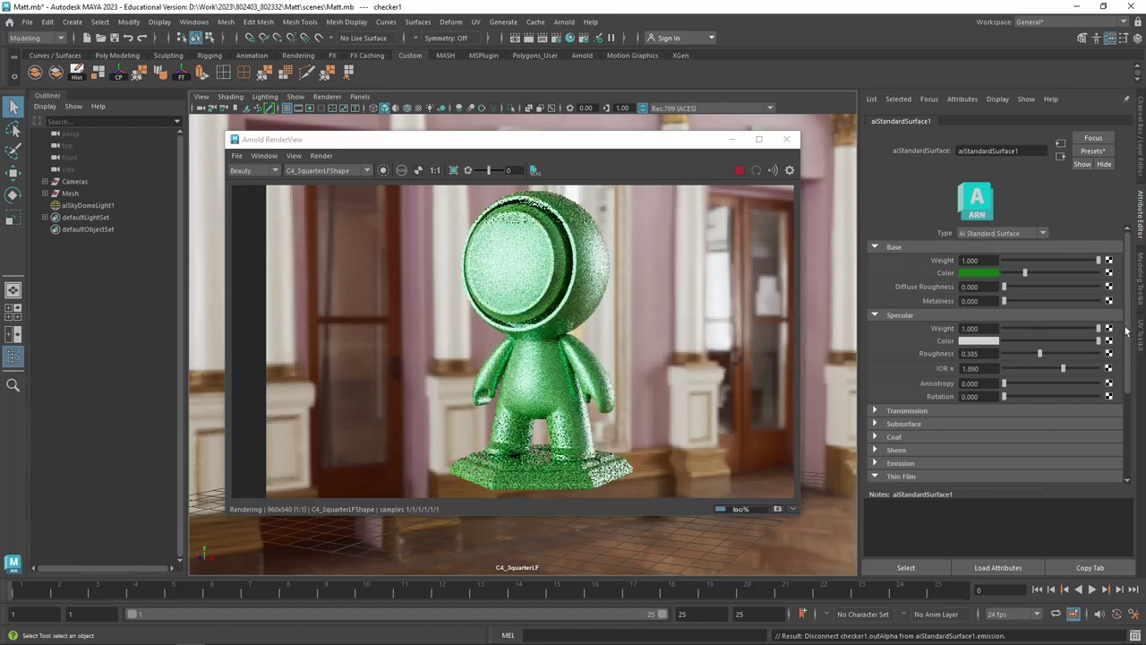
pyautogui.scroll(-2, 911, 448)
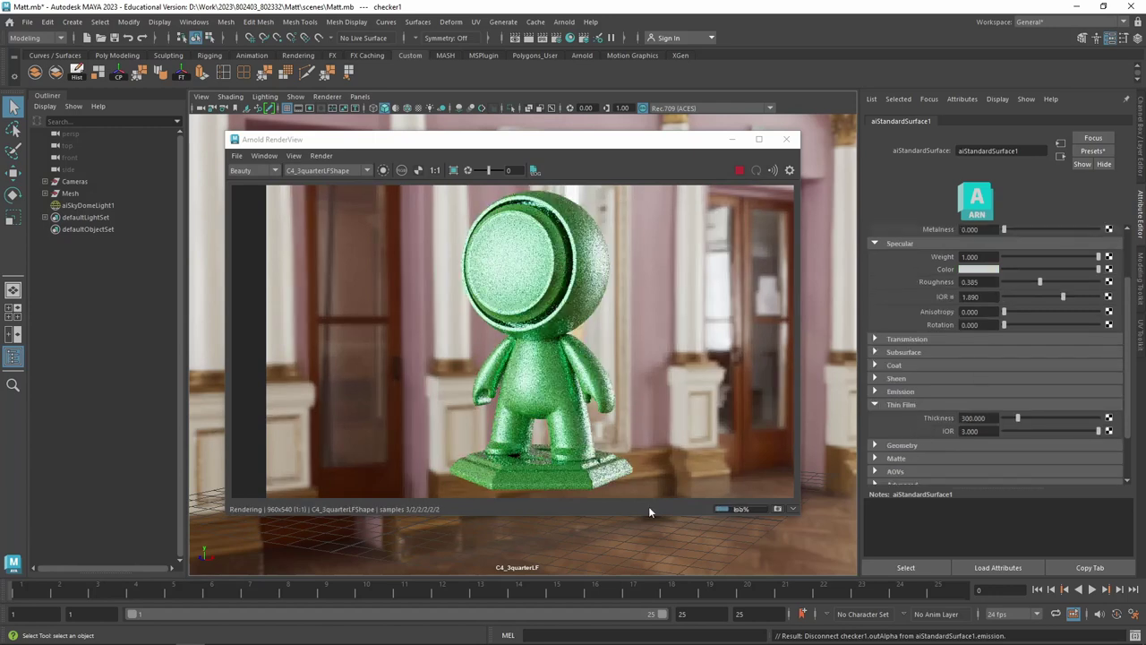
pyautogui.moveTo(74, 633)
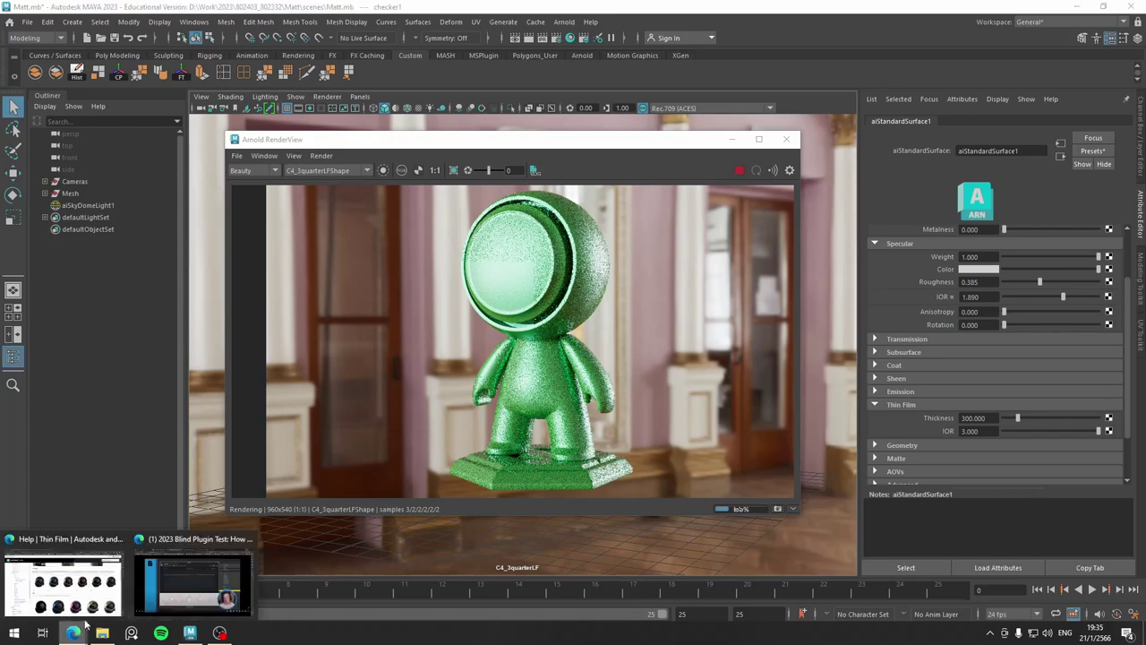
# Review the help page's Thin Film thickness spheres (300 to 550), then return to Maya
pyautogui.click(90, 600)
pyautogui.scroll(1, 512, 450)
pyautogui.scroll(1, 513, 450)
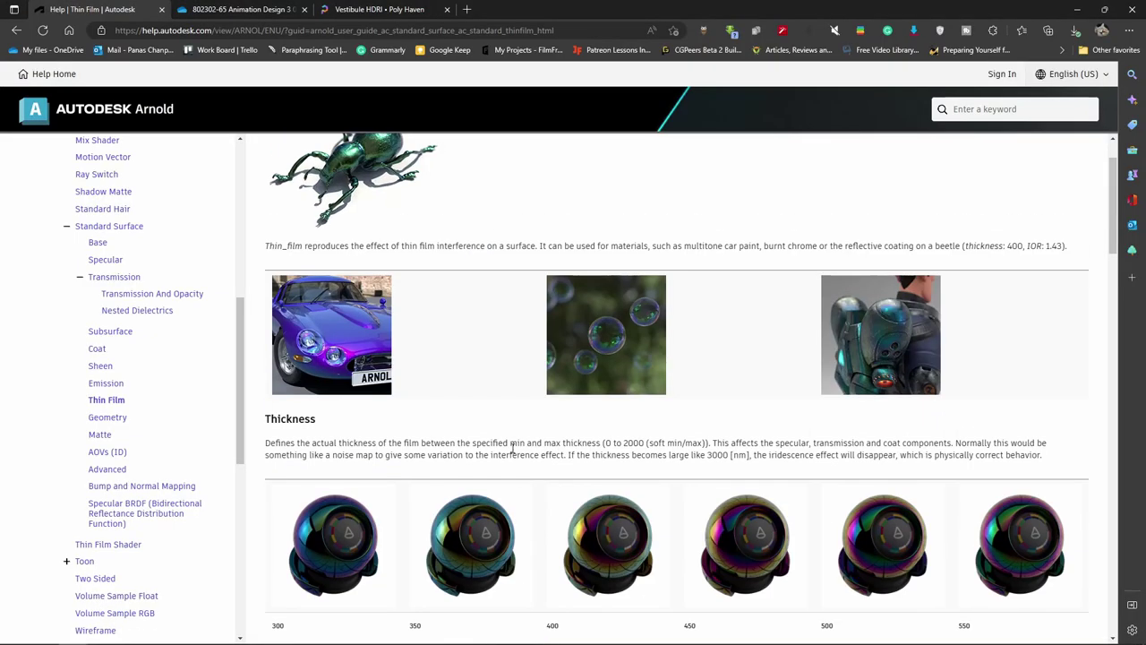
pyautogui.scroll(-3, 512, 450)
pyautogui.scroll(1, 512, 452)
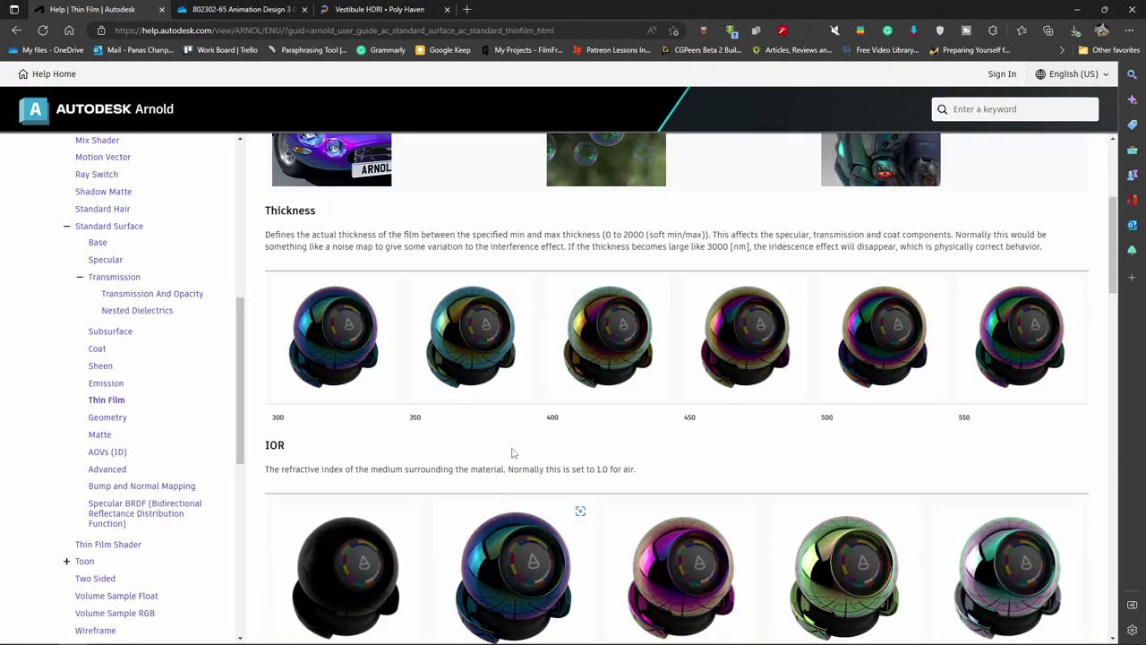
pyautogui.scroll(3, 512, 452)
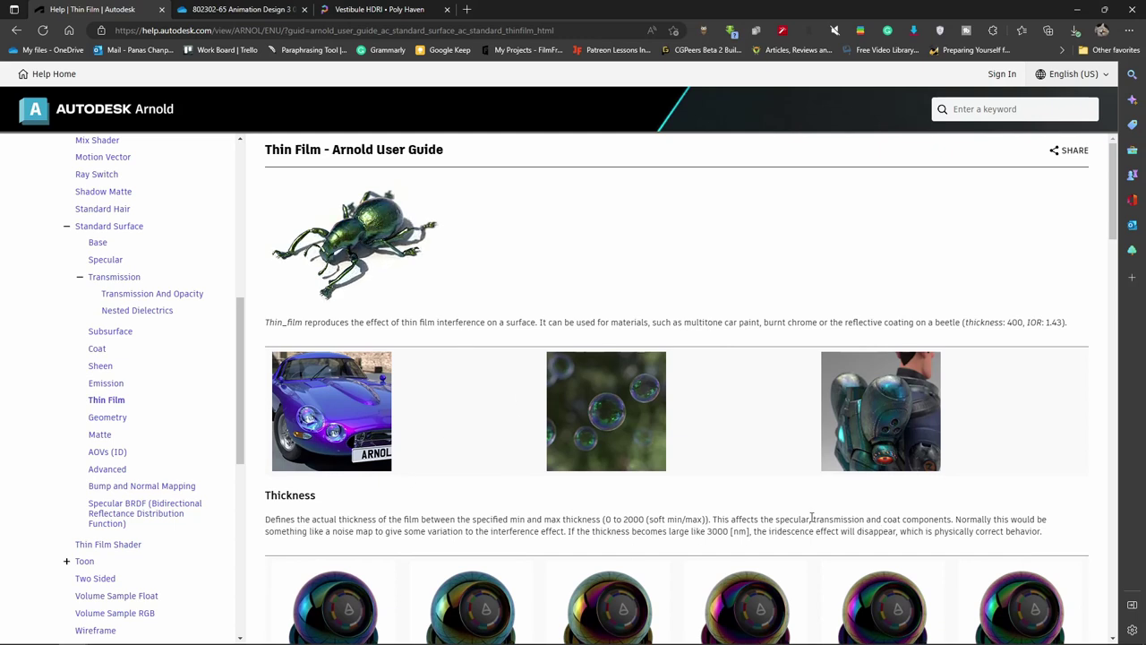
pyautogui.scroll(-2, 658, 530)
pyautogui.scroll(1, 850, 548)
pyautogui.scroll(-1, 851, 548)
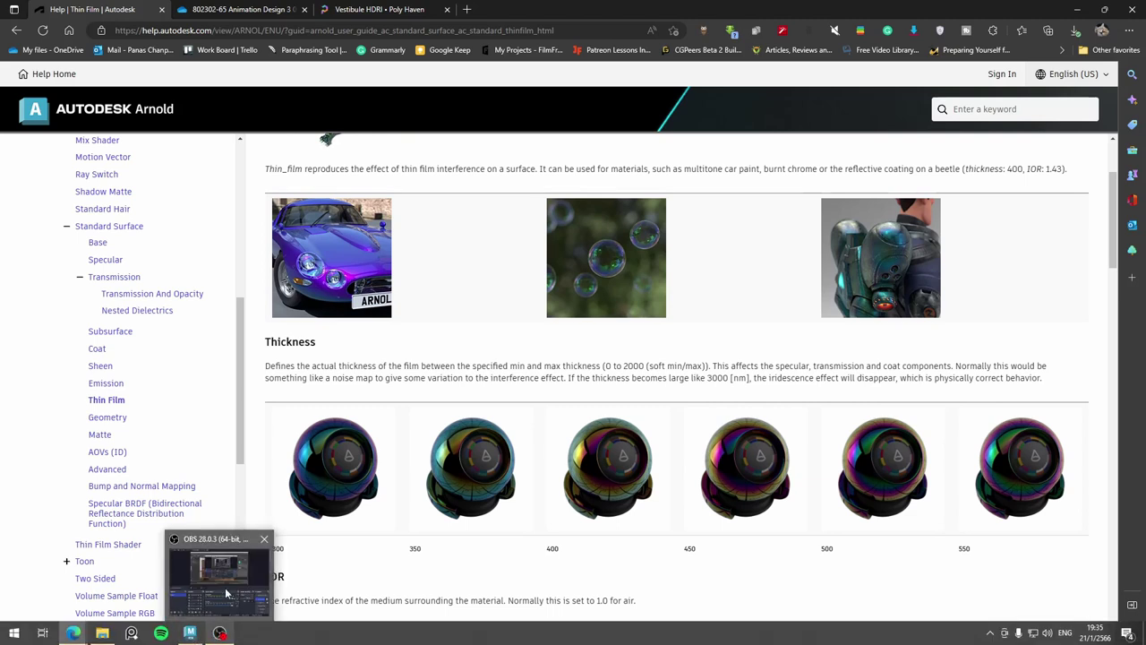
pyautogui.click(190, 633)
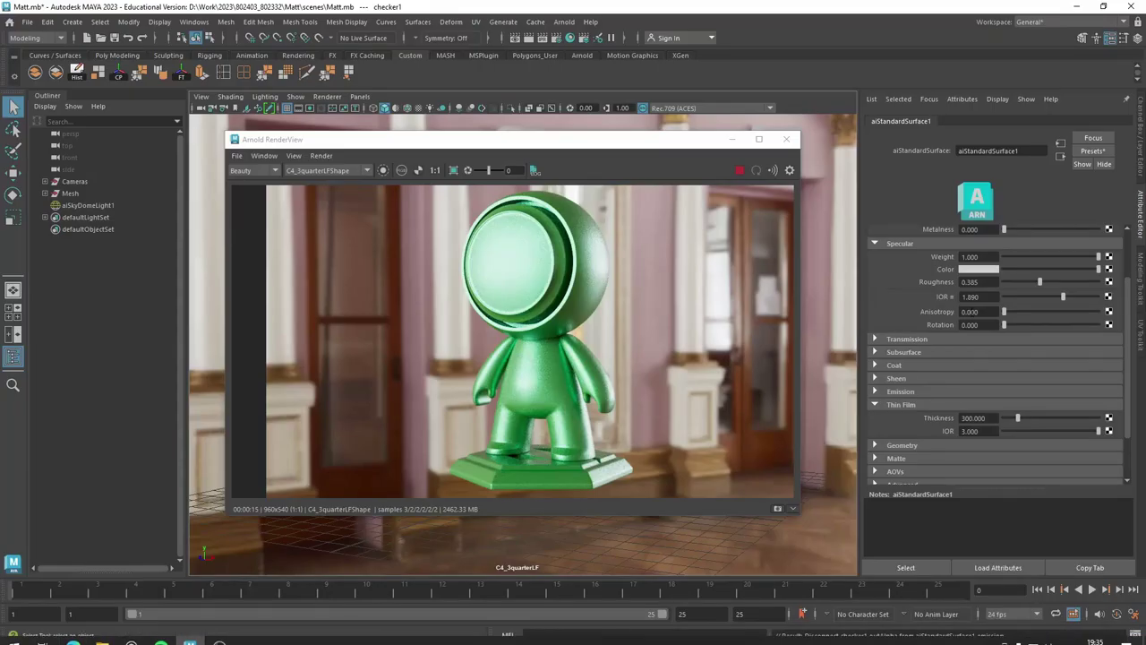
# Set Specular Roughness to 0, Thin Film Thickness to 679.487 and Base Color to black
pyautogui.moveTo(1033, 280); pyautogui.dragTo(984, 281)
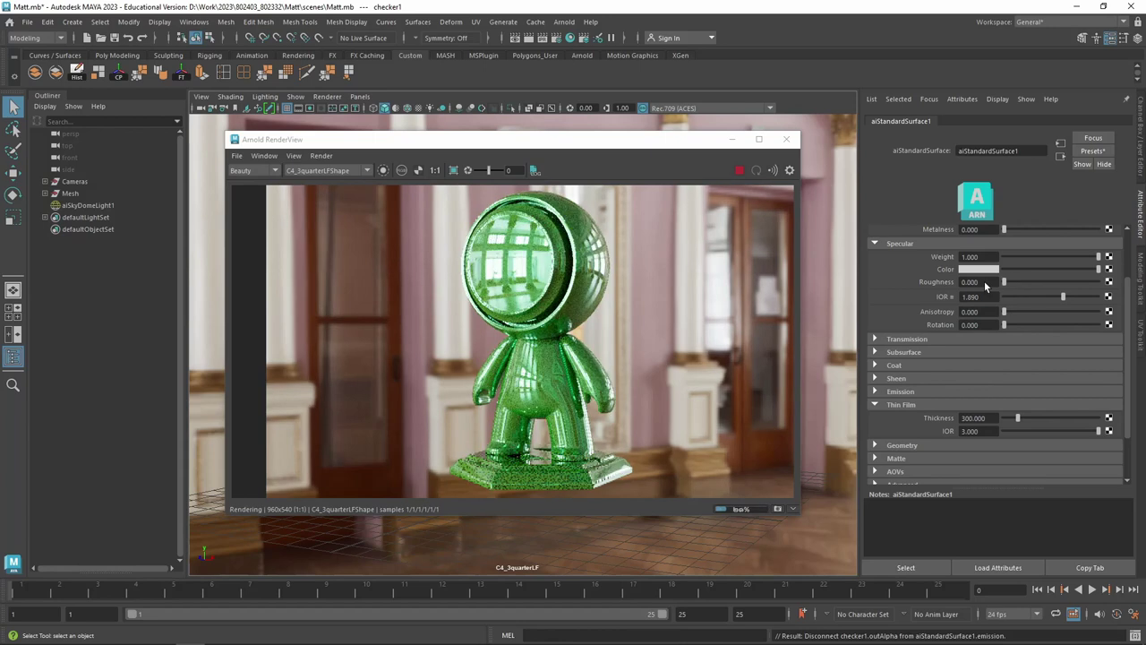
pyautogui.scroll(3, 568, 380)
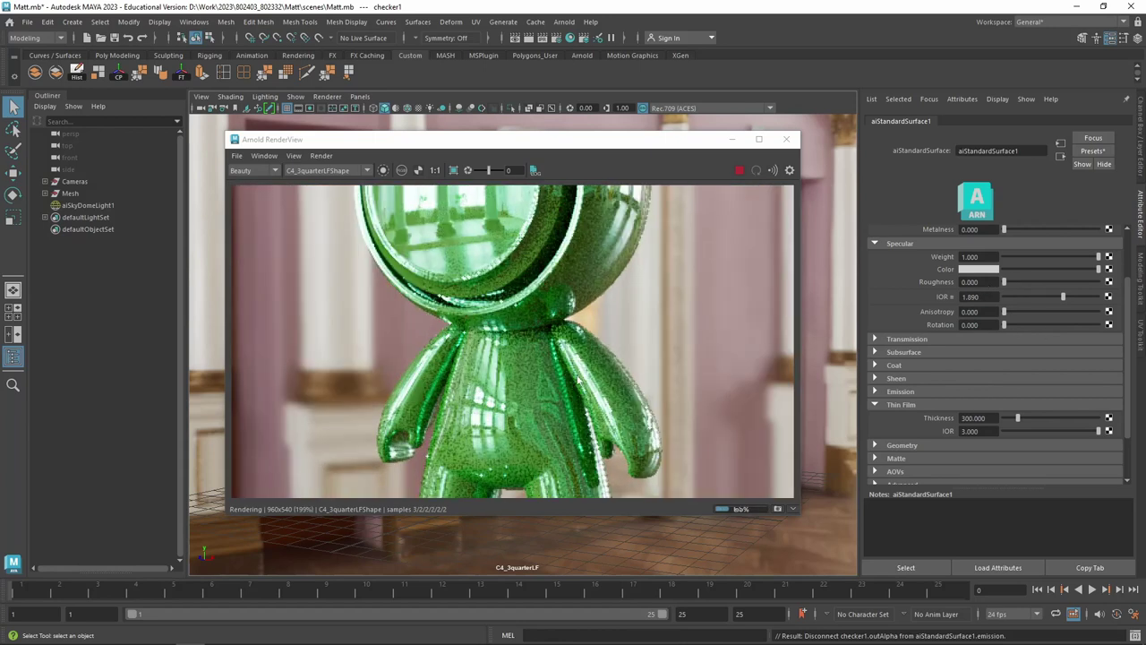
pyautogui.scroll(-2, 586, 358)
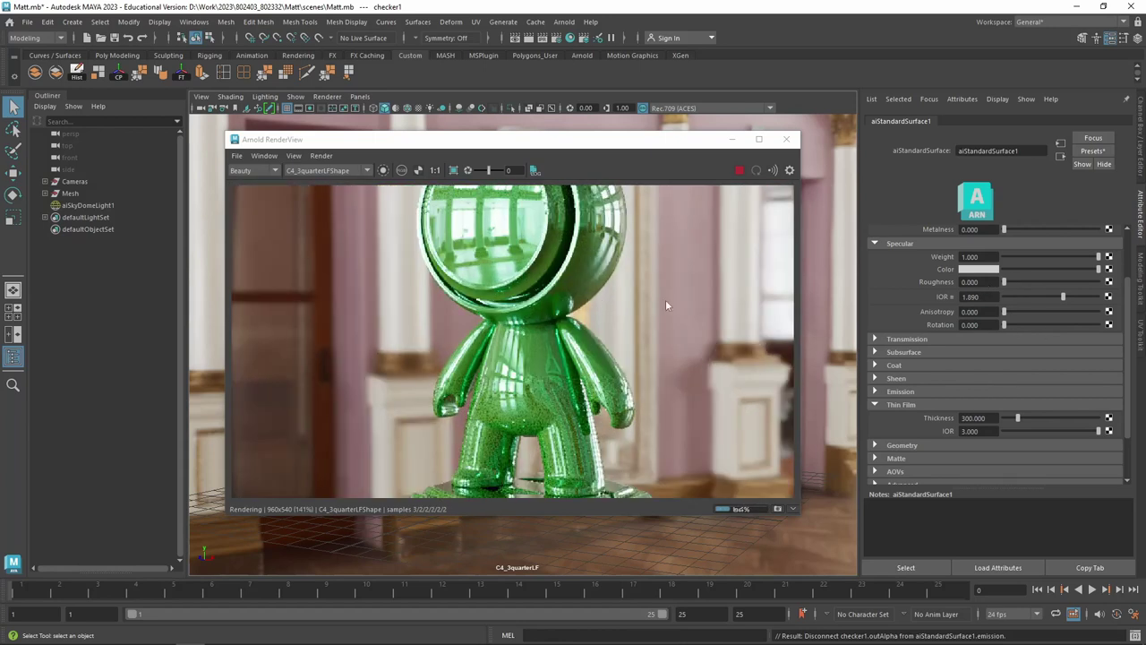
pyautogui.moveTo(1017, 419); pyautogui.dragTo(1049, 417)
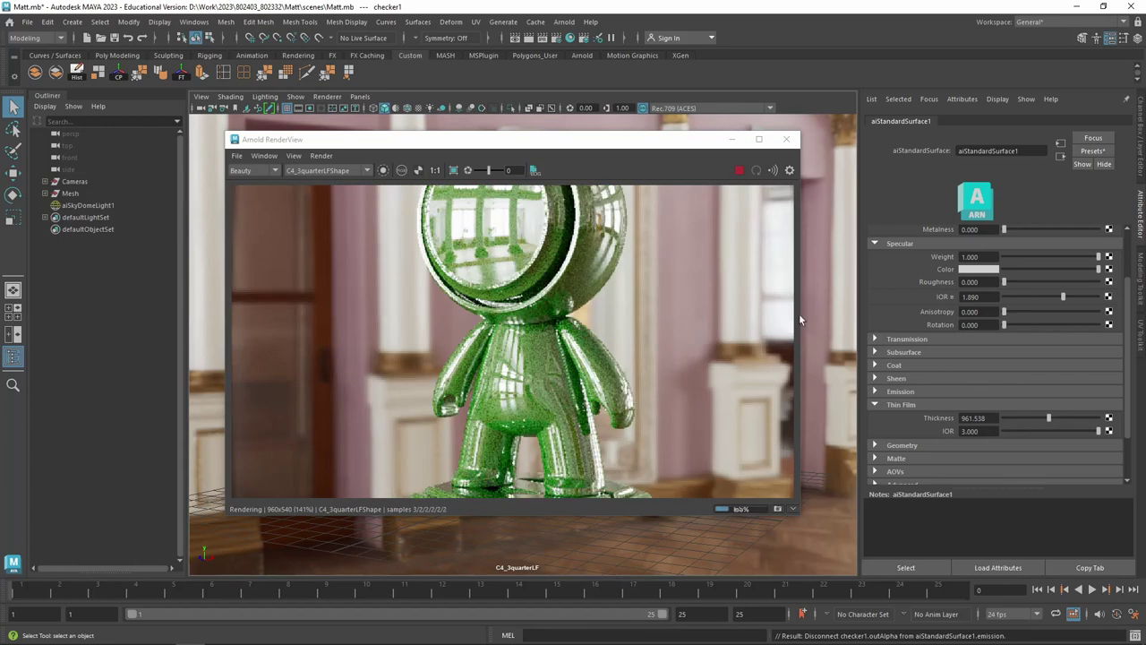
pyautogui.click(1035, 417)
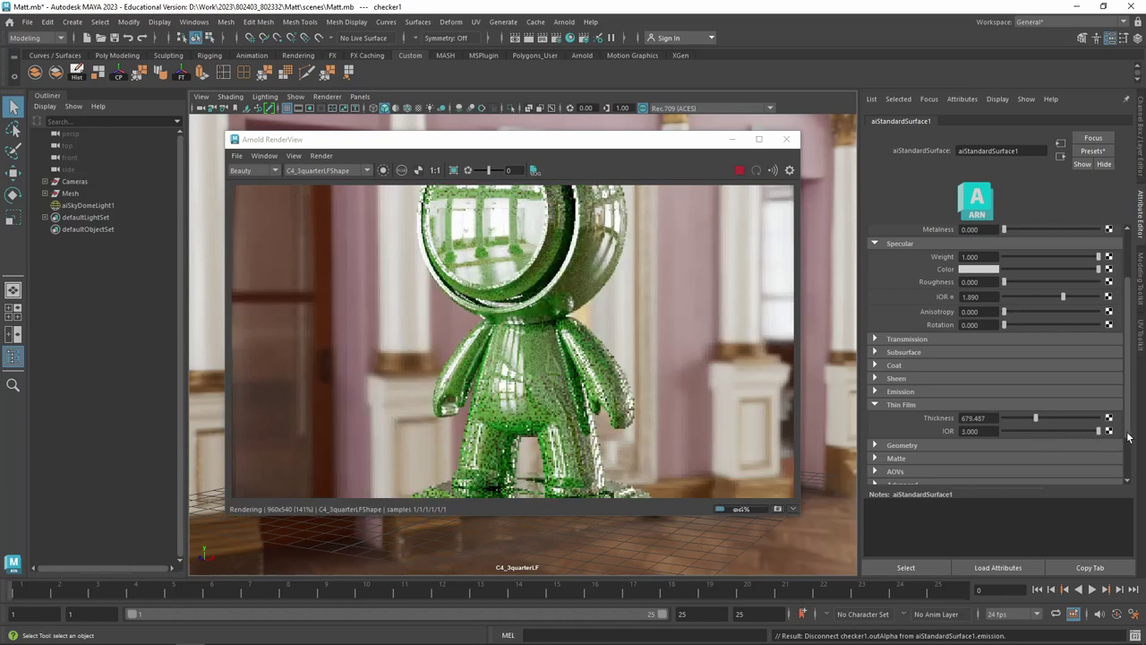
pyautogui.scroll(3, 957, 333)
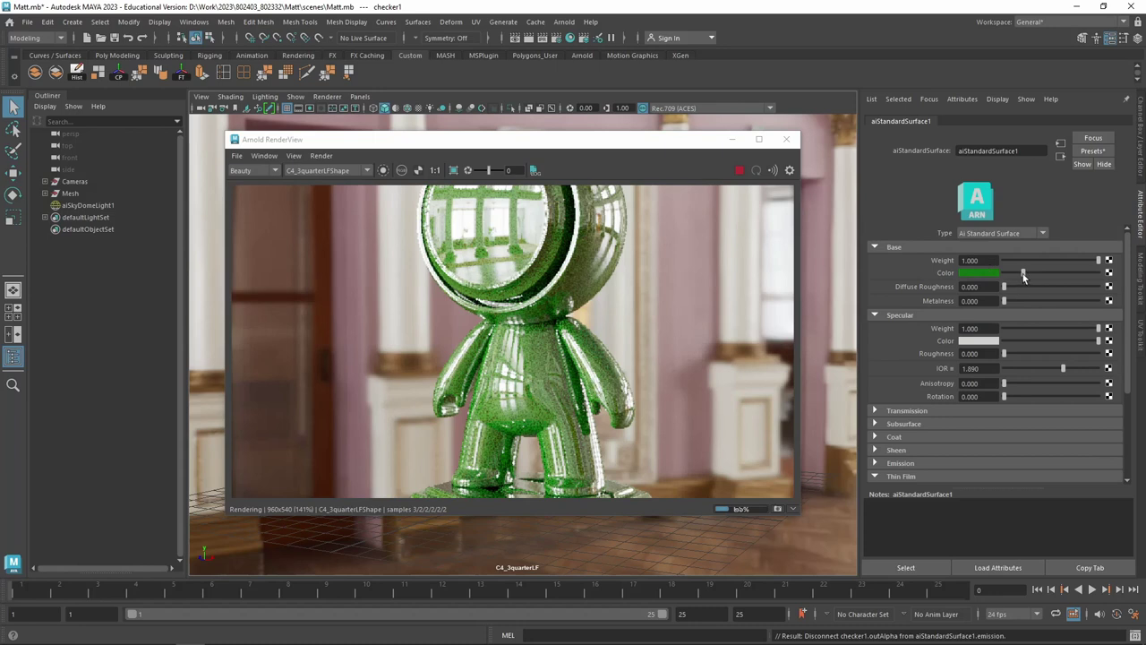
pyautogui.moveTo(1024, 273)
pyautogui.mouseDown()
pyautogui.moveTo(1143, 281)
pyautogui.moveTo(1004, 274)
pyautogui.mouseUp()
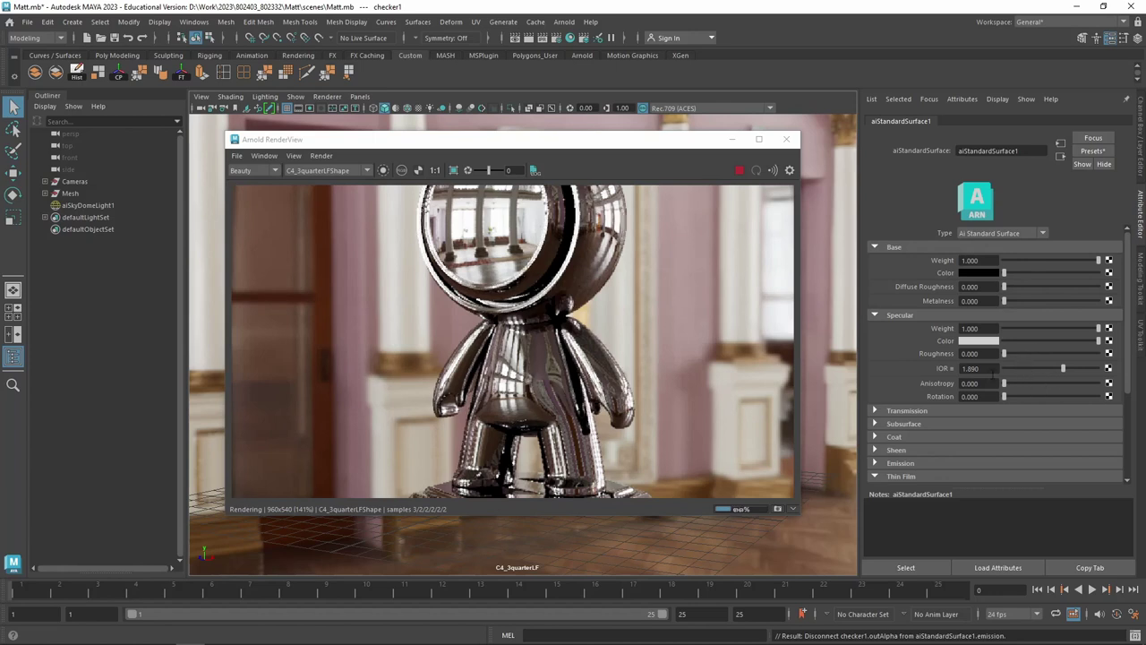
# Confirm the specular IOR at 3
pyautogui.click(992, 369)
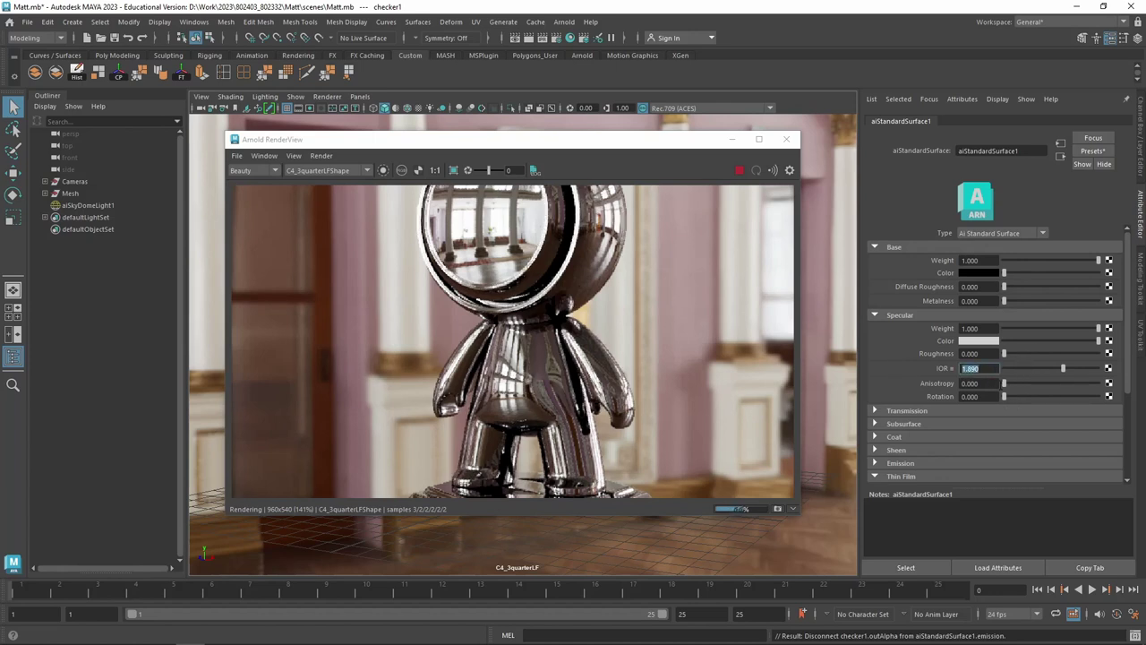
pyautogui.write('3')
pyautogui.press('Return')
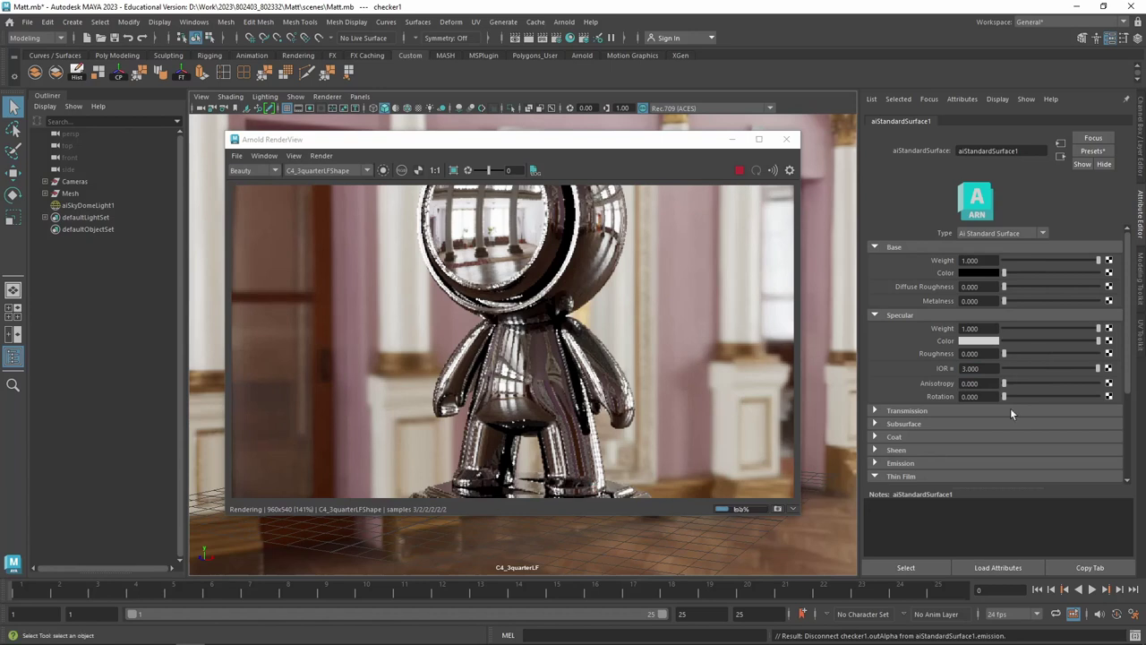
pyautogui.scroll(-3, 1021, 412)
pyautogui.scroll(3, 1021, 415)
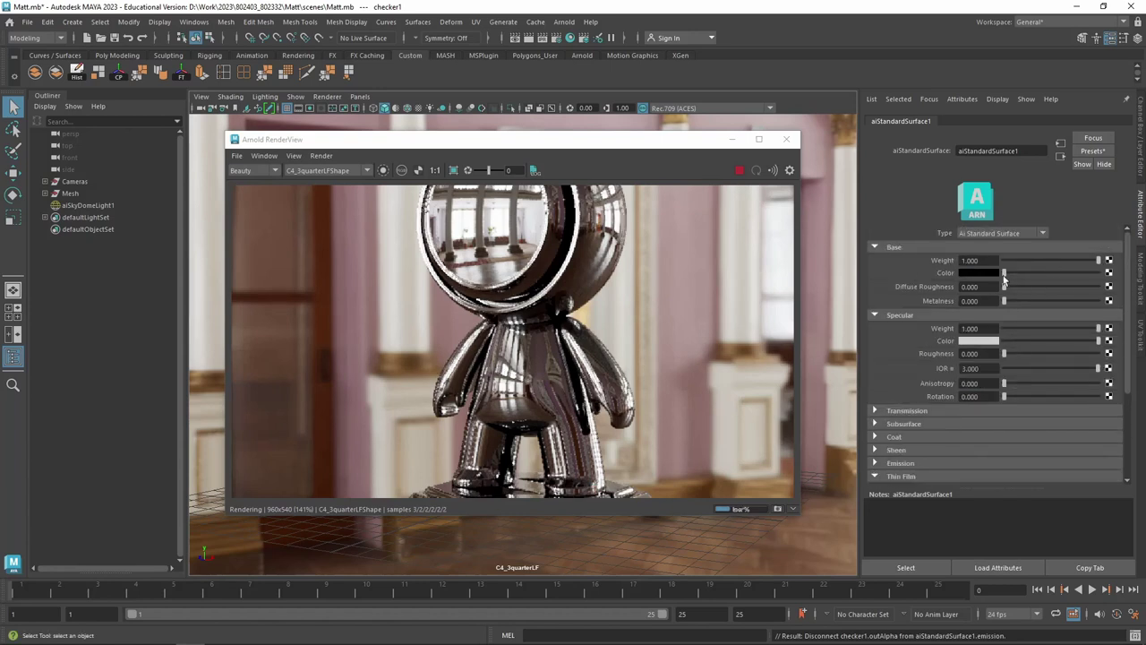
pyautogui.scroll(-3, 1021, 358)
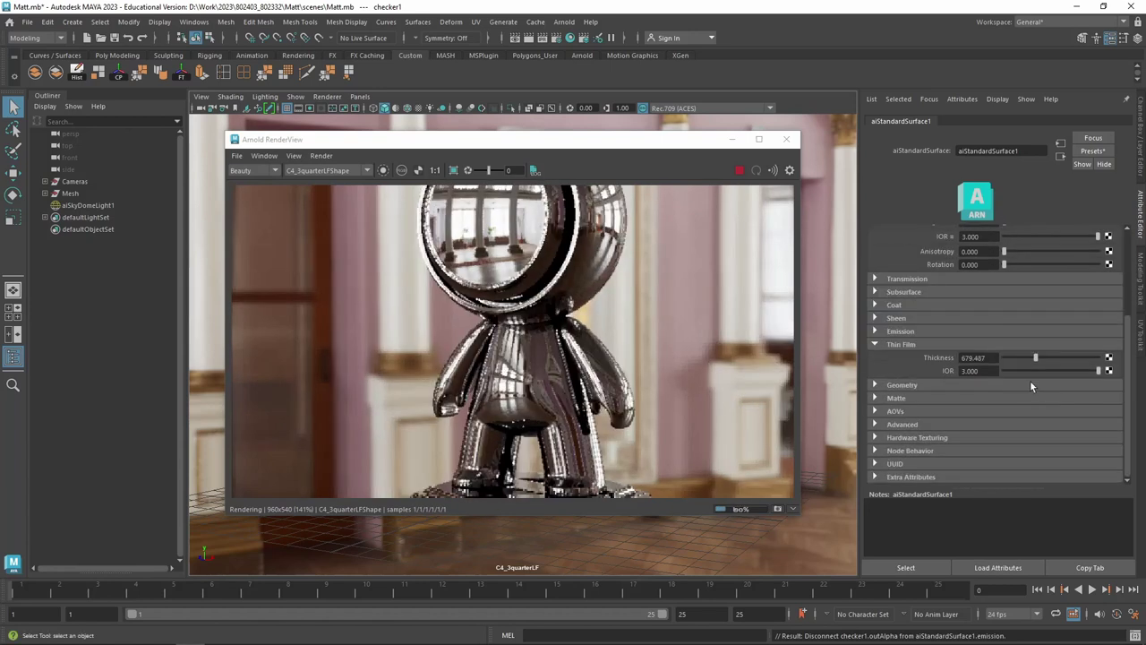
# Lower the Thin Film Thickness gradually to 0, leaving plain chrome with no iridescence
pyautogui.moveTo(1036, 356)
pyautogui.mouseDown()
pyautogui.moveTo(1024, 358)
pyautogui.moveTo(1060, 371)
pyautogui.mouseUp()
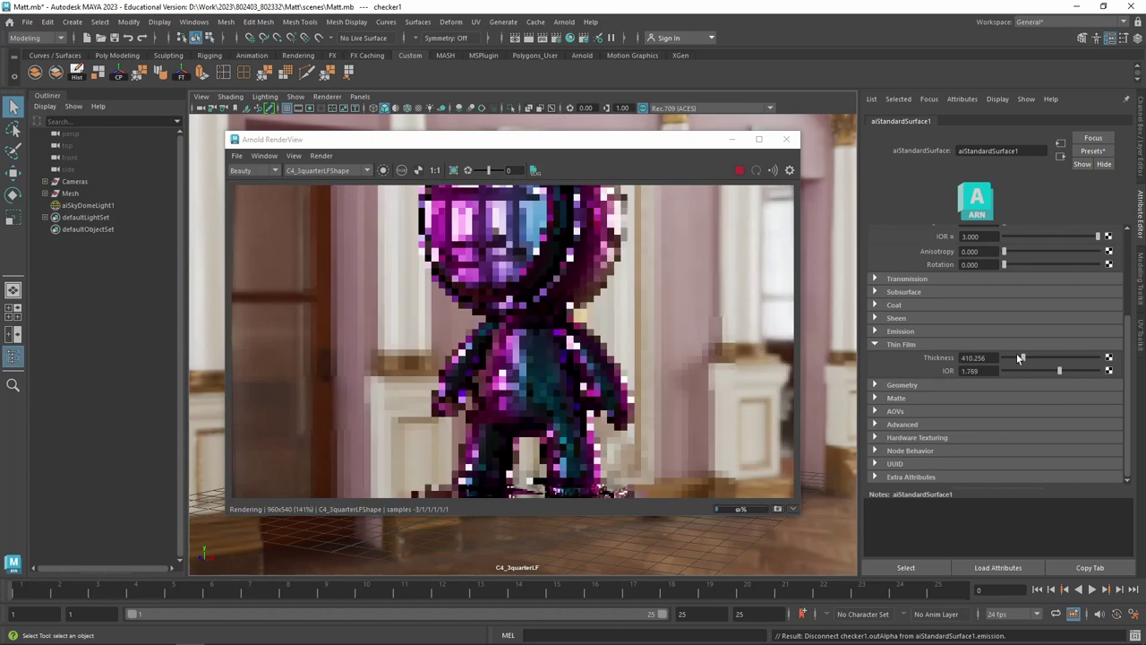
pyautogui.scroll(1, 707, 369)
pyautogui.scroll(-1, 694, 359)
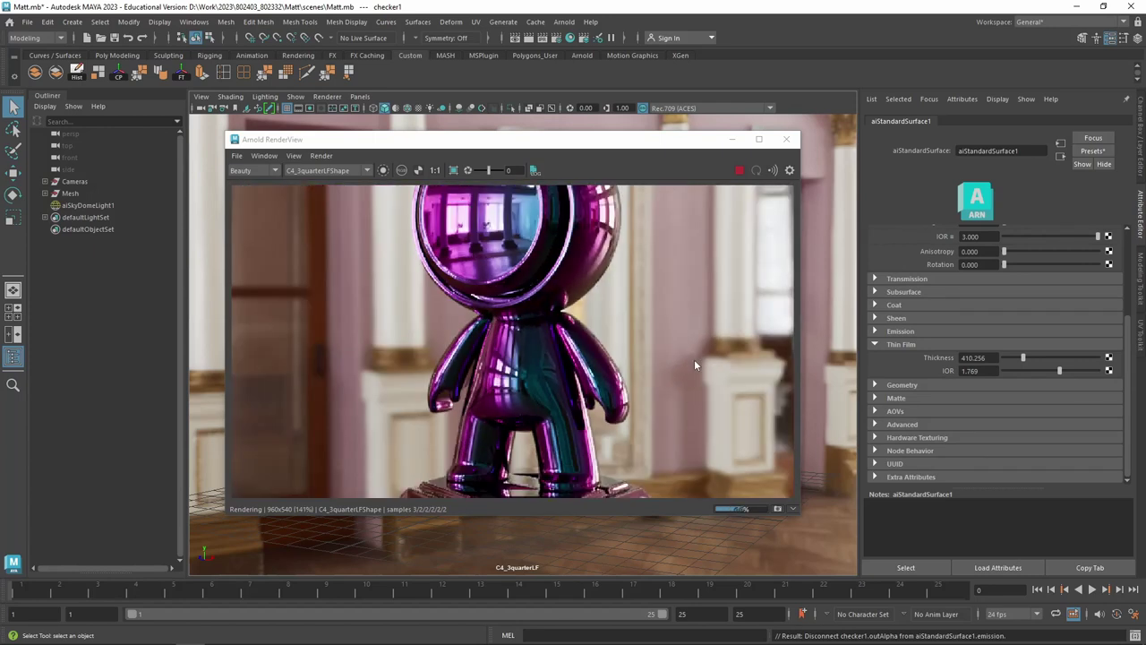
pyautogui.scroll(-1, 694, 359)
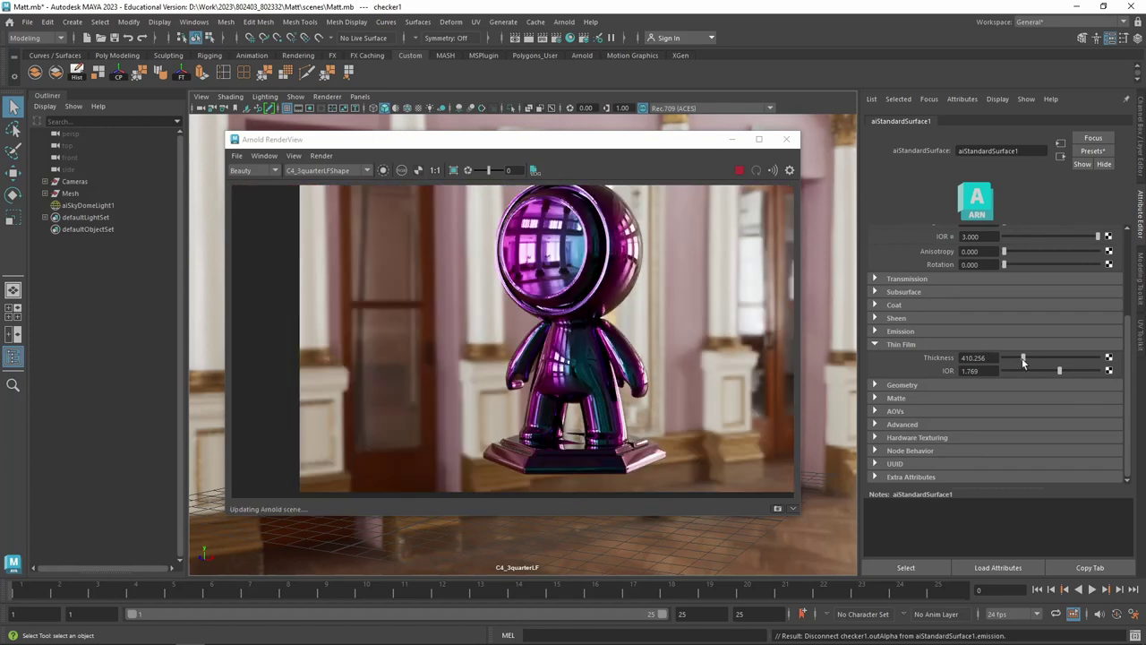
pyautogui.moveTo(1018, 365); pyautogui.dragTo(1027, 363)
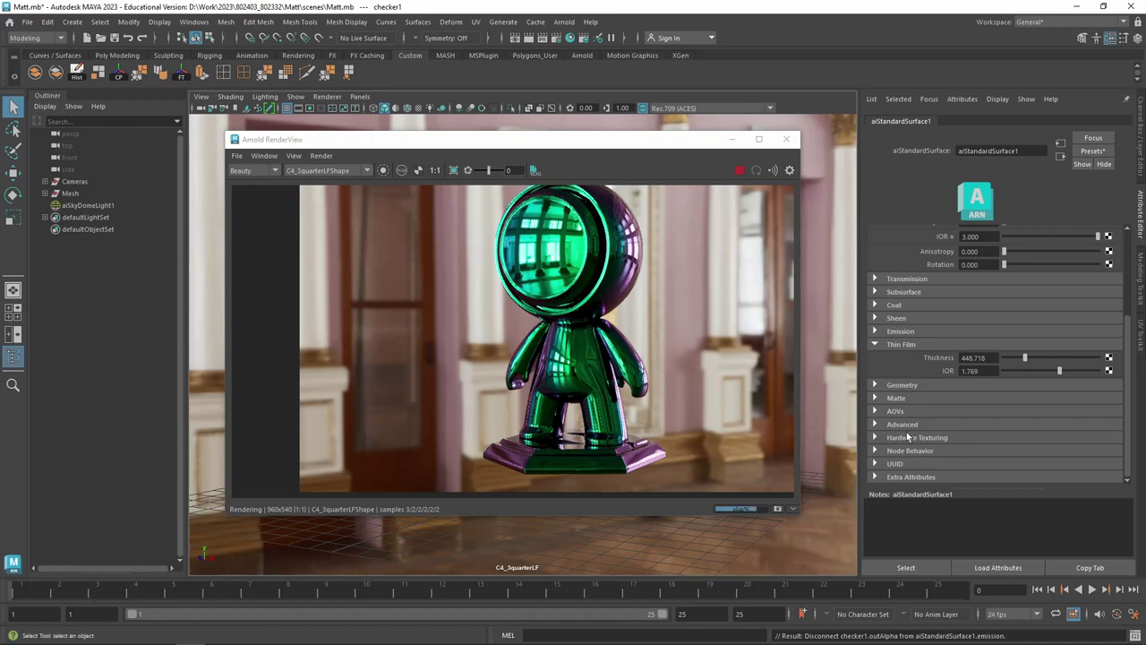
pyautogui.moveTo(1026, 358); pyautogui.dragTo(1001, 358)
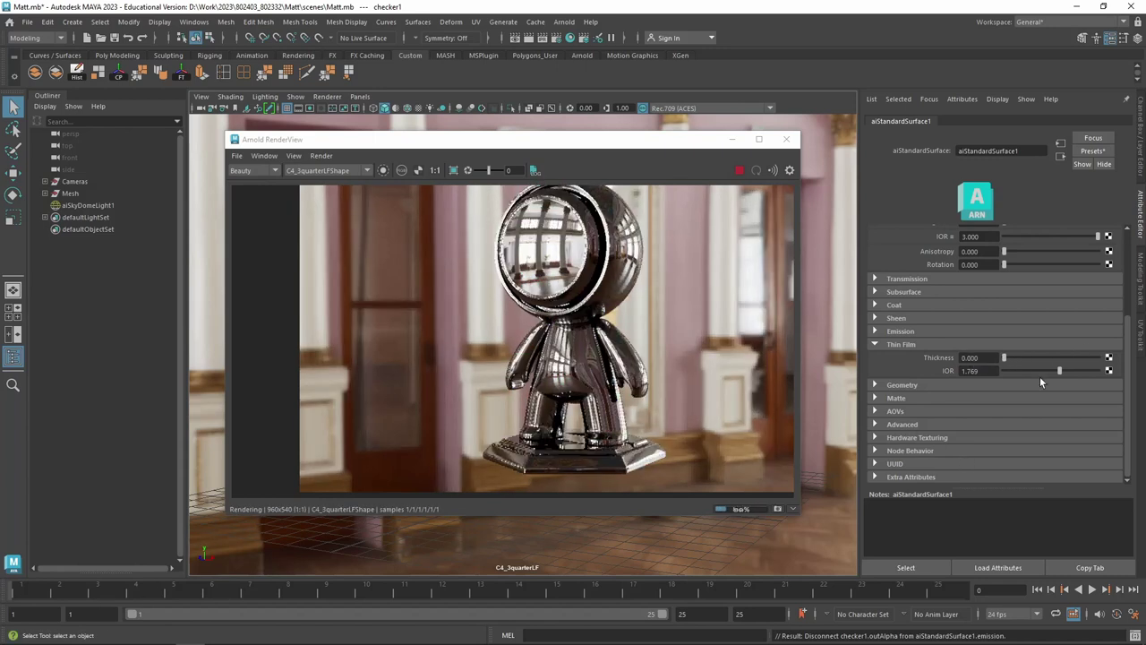
# Set Transmission Weight to 1 and Extra Roughness to 0
pyautogui.click(874, 346)
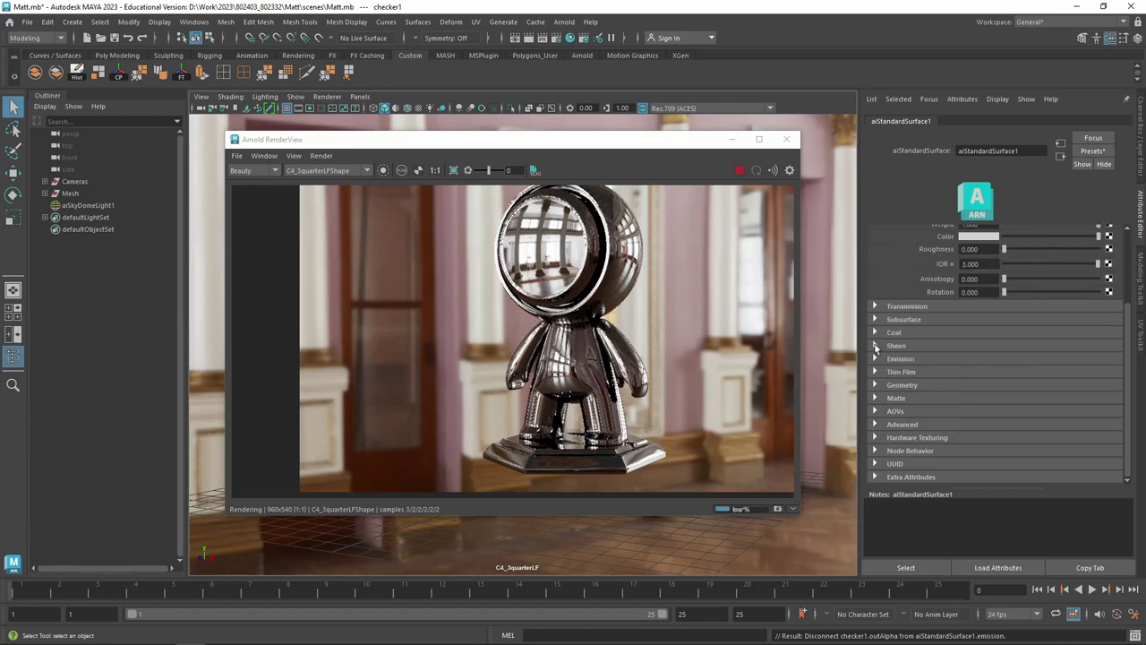
pyautogui.click(875, 385)
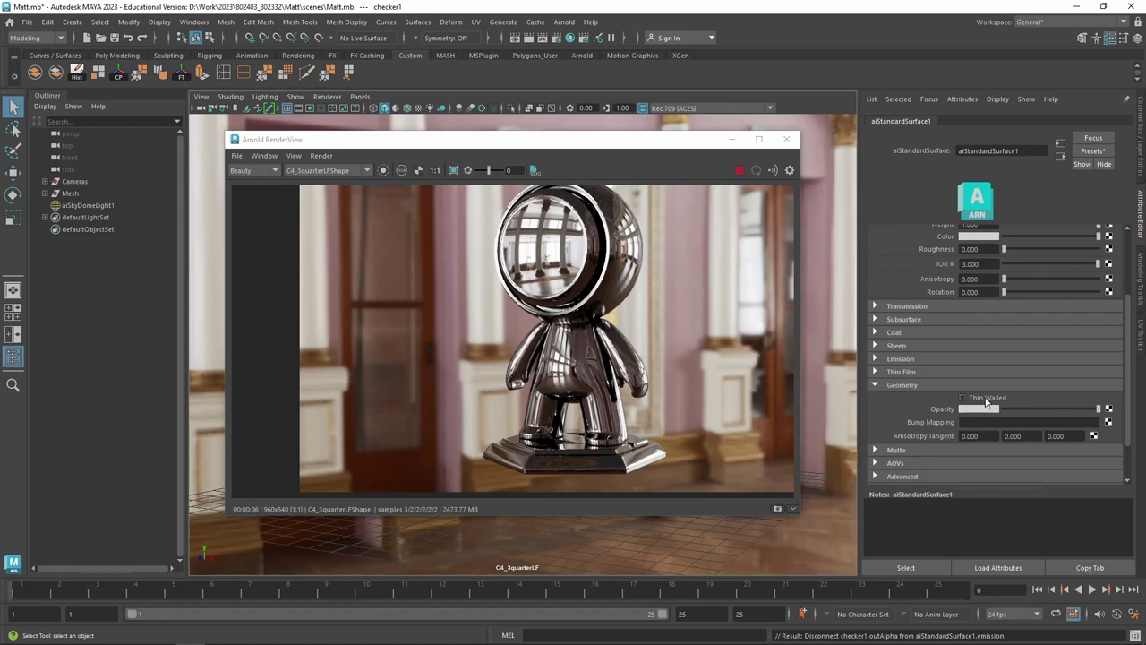
pyautogui.scroll(3, 913, 321)
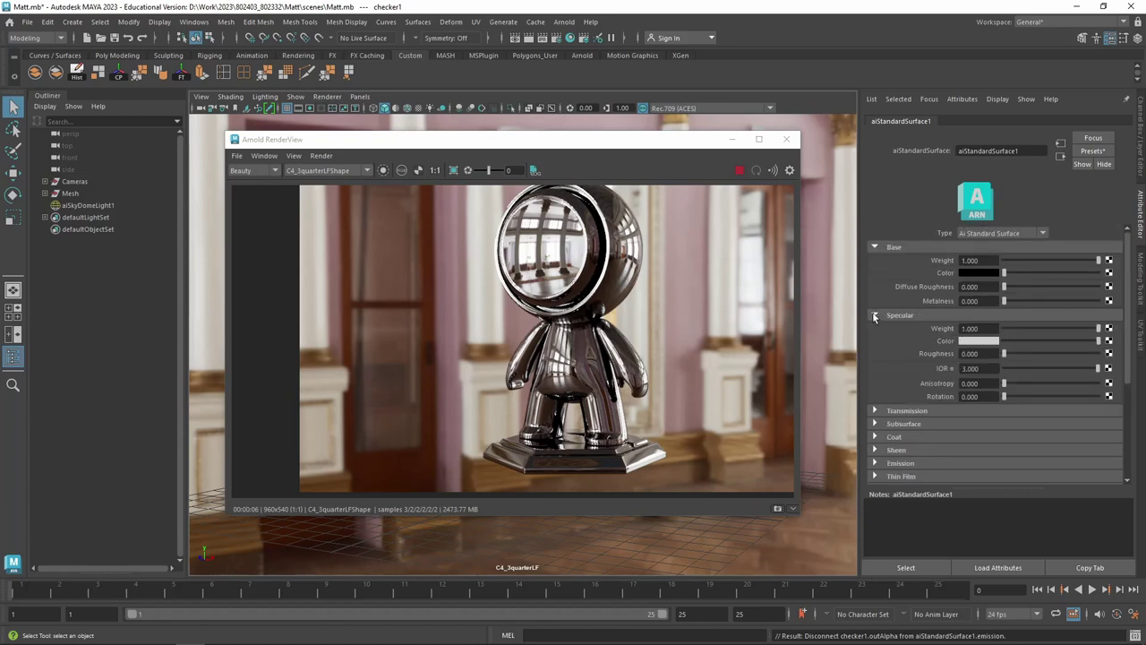
pyautogui.click(876, 410)
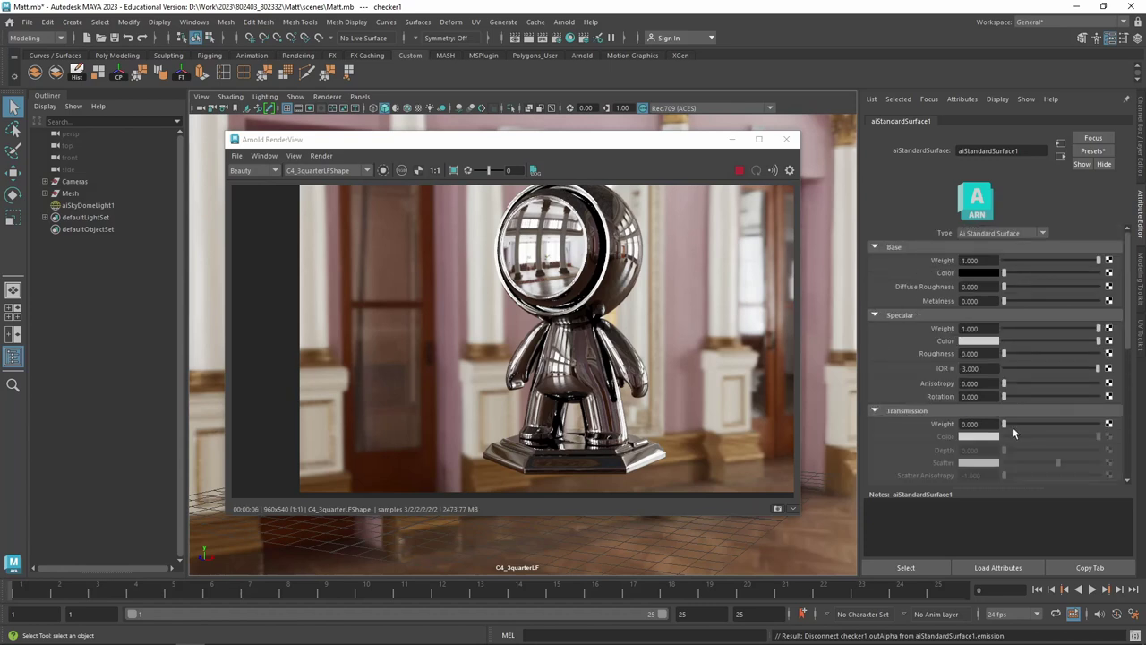
pyautogui.moveTo(1013, 424); pyautogui.dragTo(1098, 424)
pyautogui.scroll(-2, 952, 467)
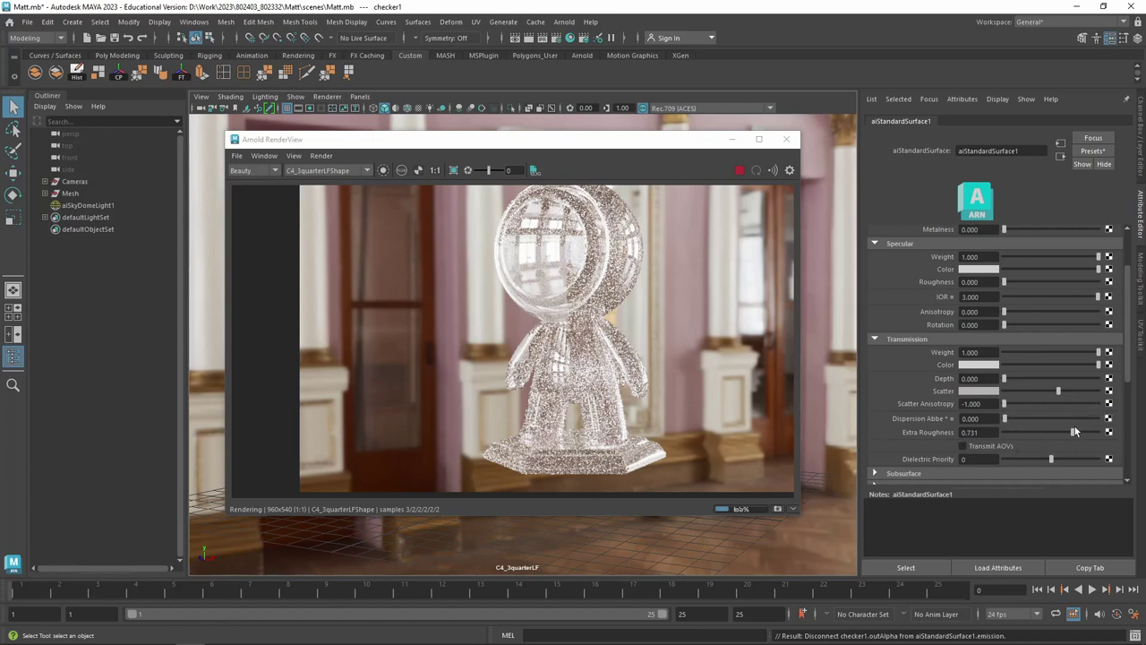
pyautogui.click(1004, 433)
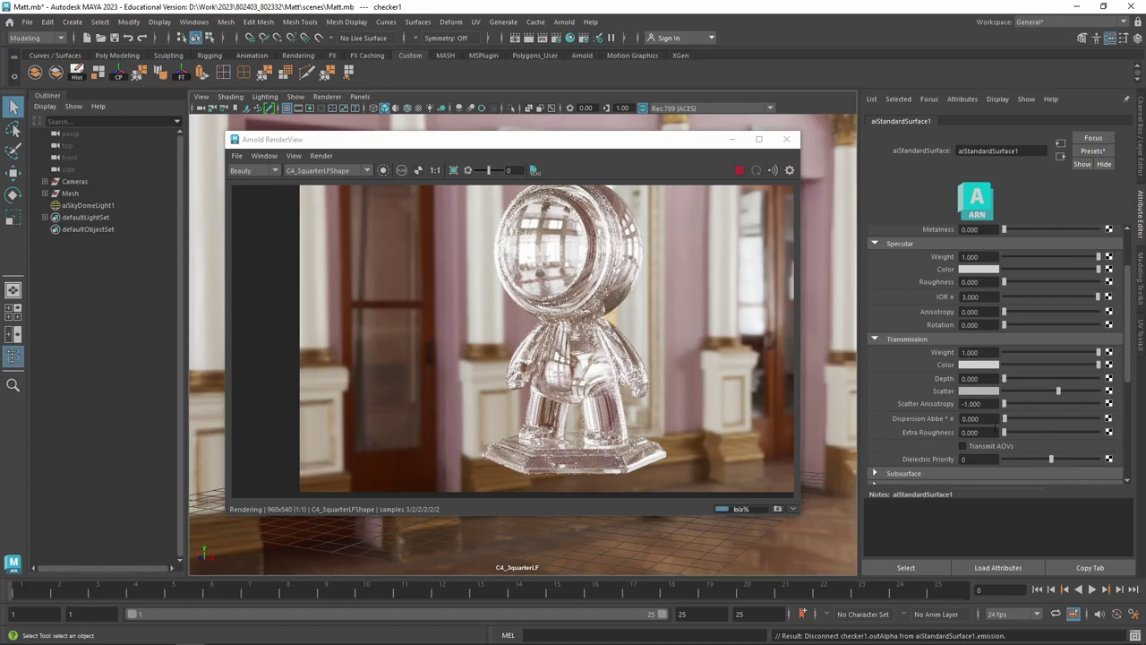
# Enable Thin Walled in the Geometry section
pyautogui.scroll(-5, 1008, 458)
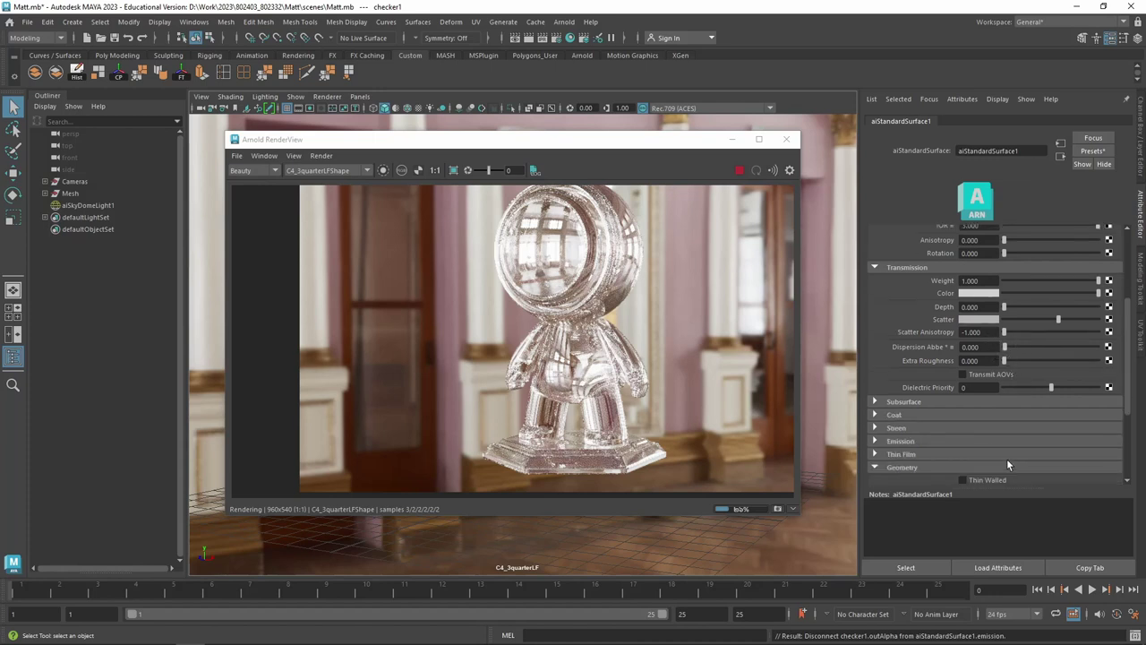
pyautogui.click(998, 395)
pyautogui.click(963, 409)
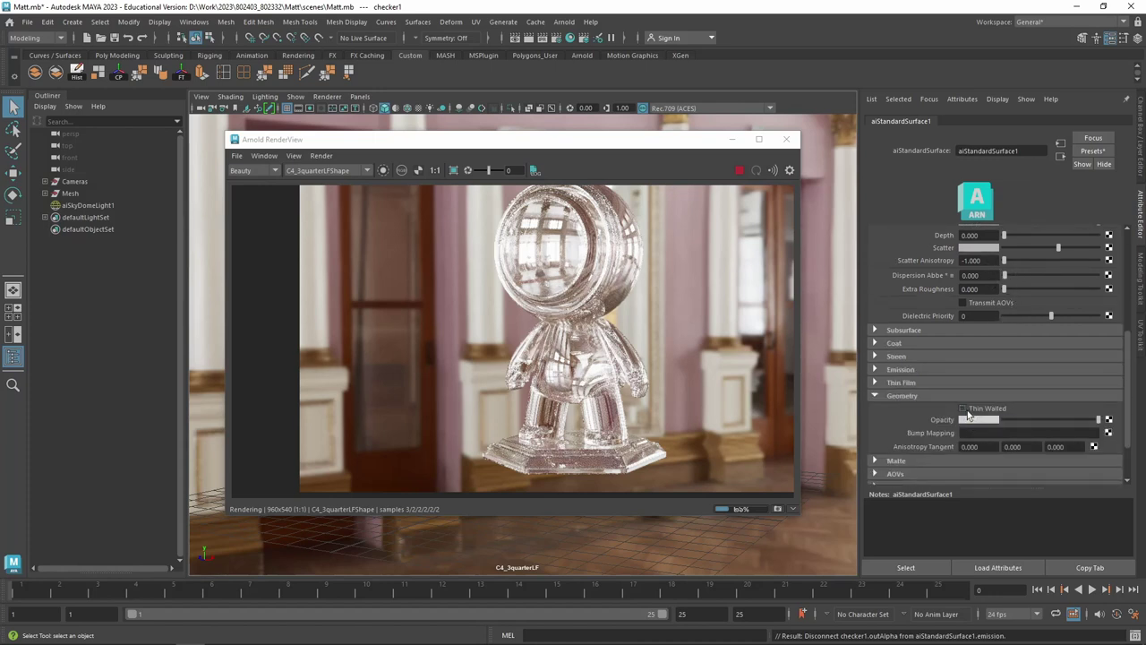
pyautogui.scroll(4, 599, 265)
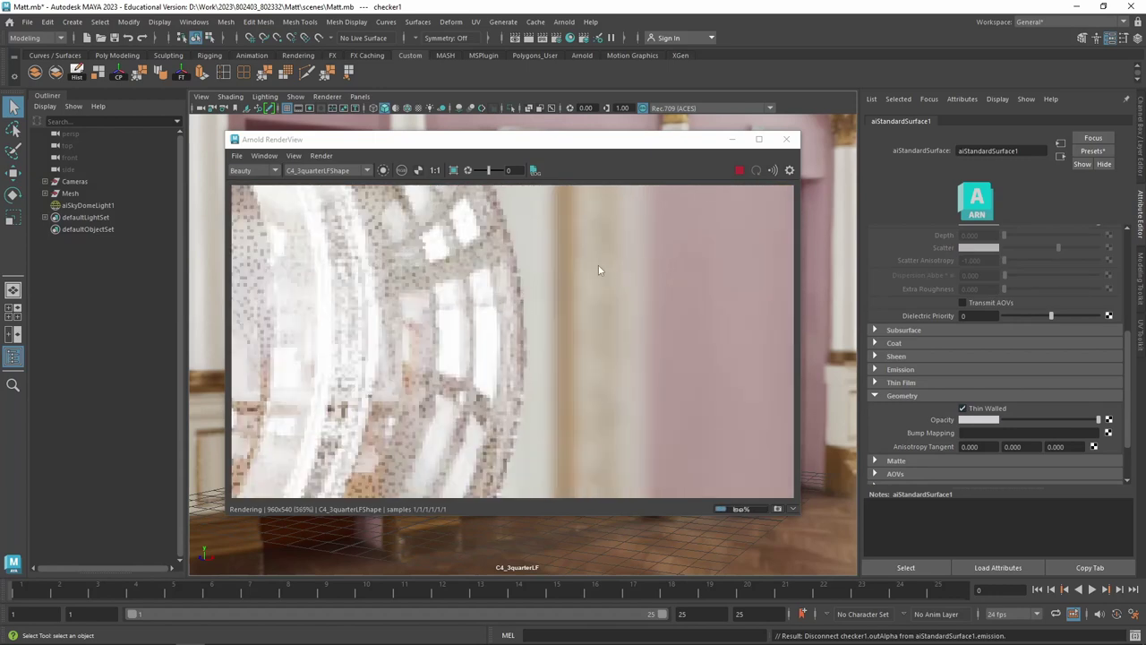
pyautogui.scroll(-2, 542, 341)
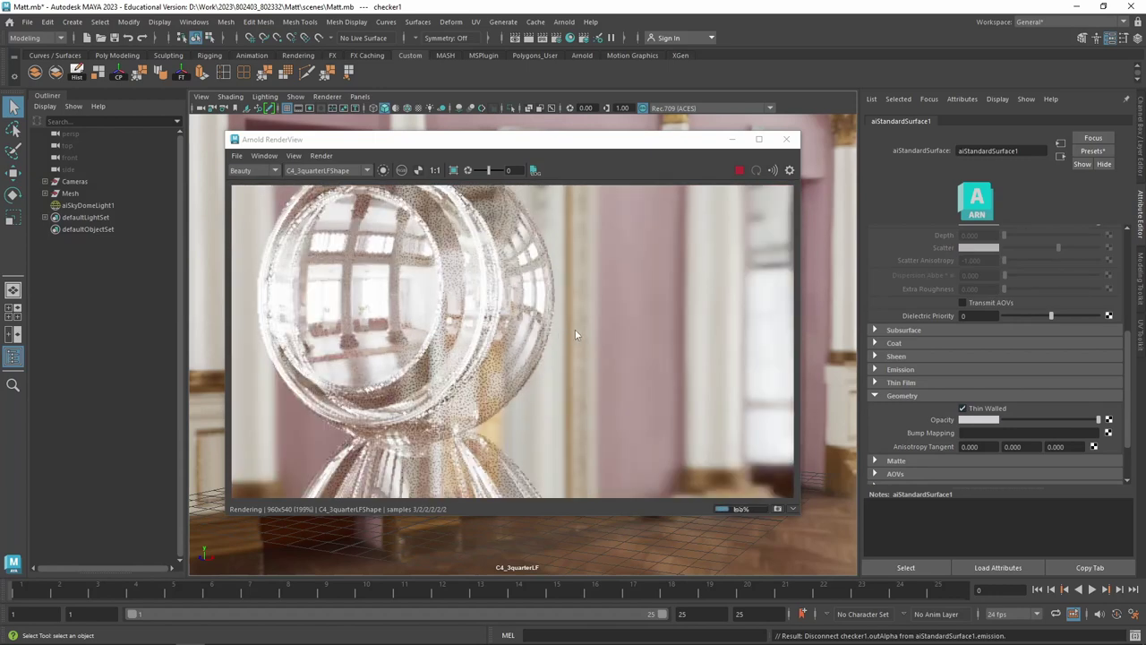
# Push the Thin Film Thickness to its maximum and raise its IOR to 3
pyautogui.doubleClick(963, 408)
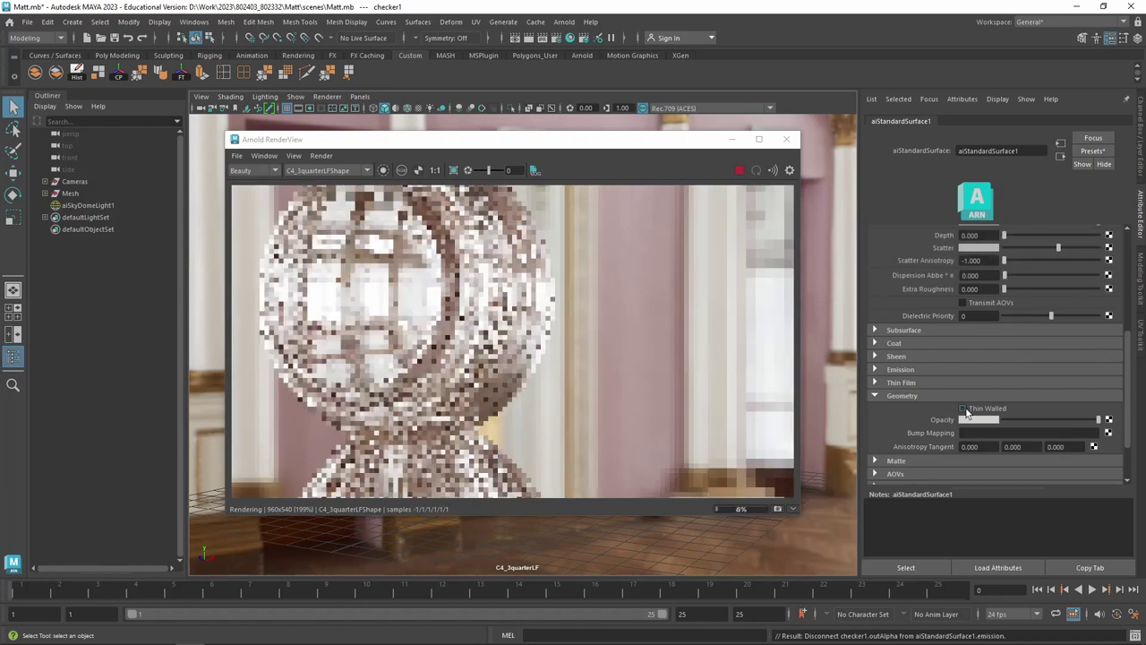
pyautogui.click(874, 382)
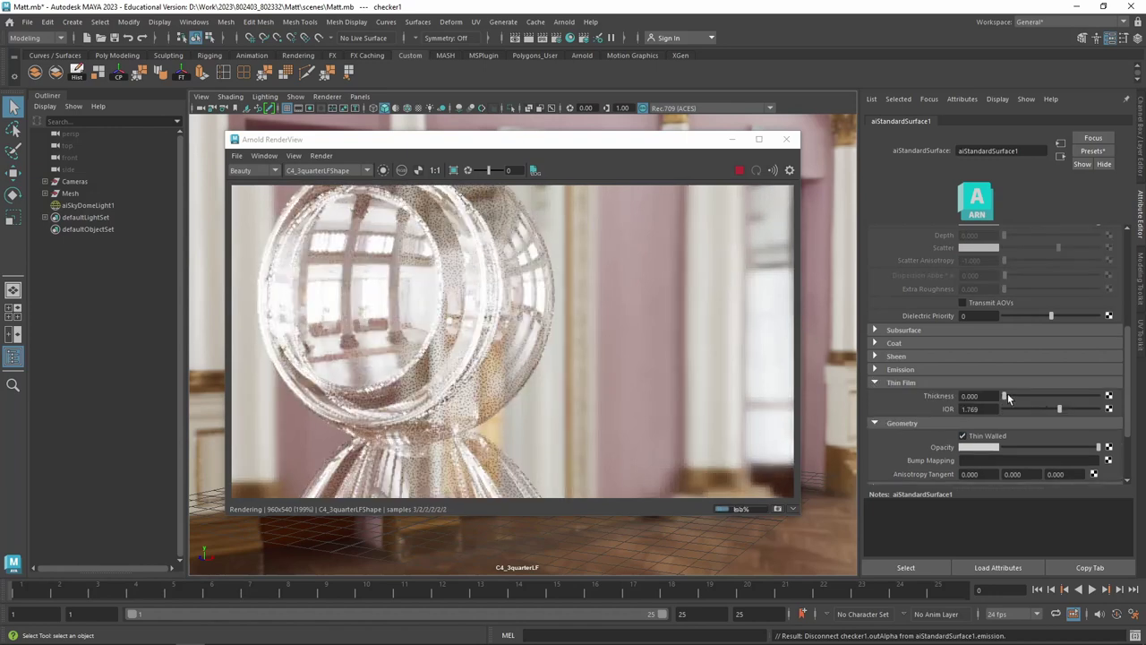
pyautogui.moveTo(1007, 396)
pyautogui.mouseDown()
pyautogui.moveTo(1106, 402)
pyautogui.moveTo(1074, 395)
pyautogui.moveTo(1080, 408)
pyautogui.mouseUp()
pyautogui.scroll(3, 974, 344)
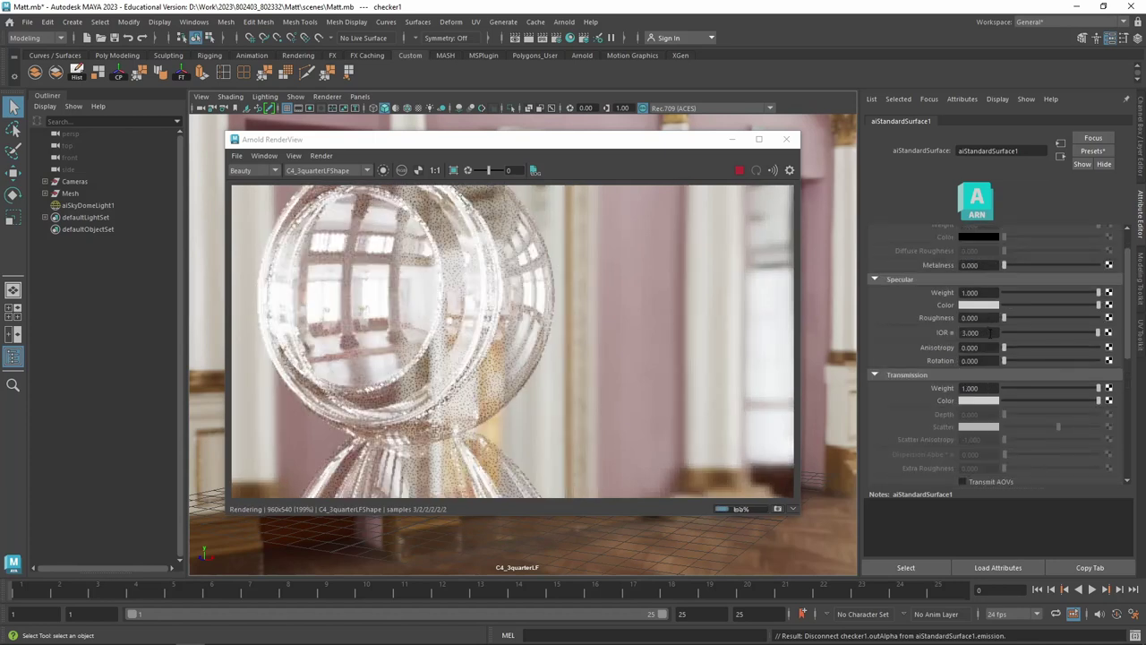
pyautogui.scroll(-2, 1078, 454)
pyautogui.scroll(-1, 1068, 438)
pyautogui.scroll(-2, 1070, 446)
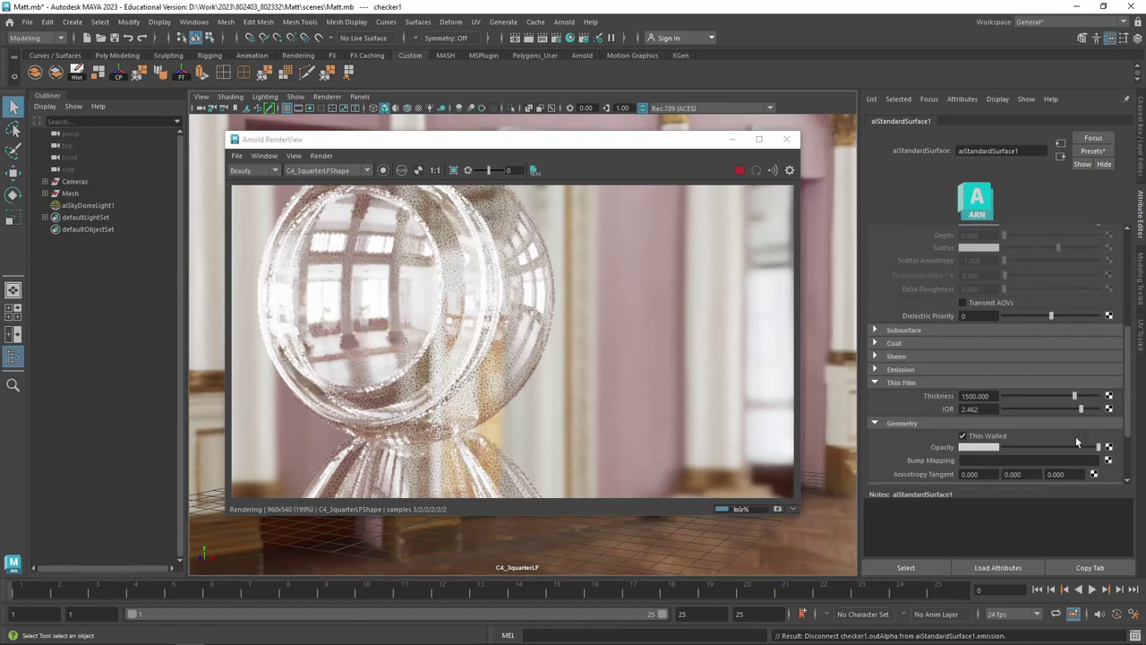
pyautogui.moveTo(1083, 409); pyautogui.dragTo(1099, 409)
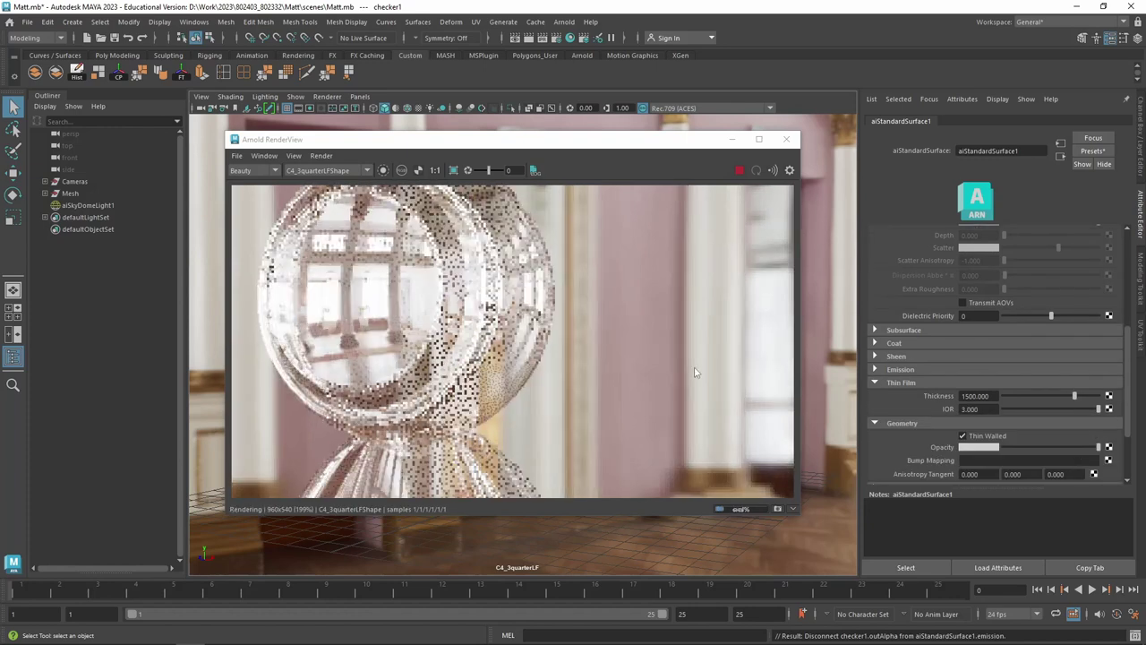
pyautogui.scroll(-4, 691, 372)
pyautogui.scroll(3, 691, 372)
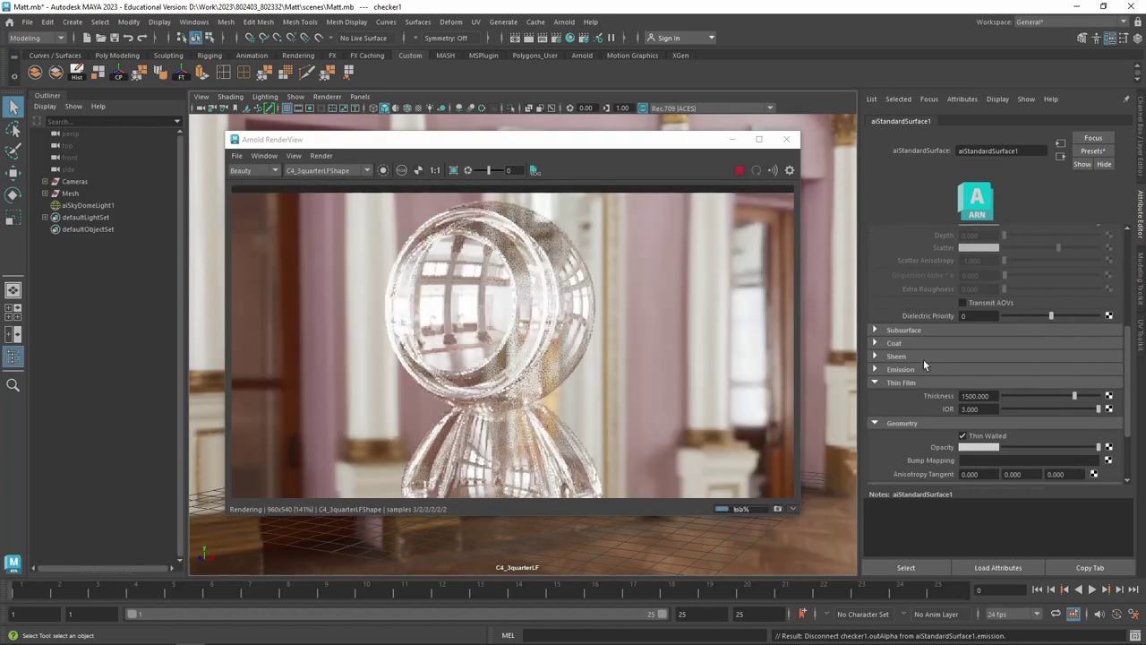
# Bring the Thin Film Thickness down to 551.282 for a pink-green soap-bubble look
pyautogui.moveTo(1072, 395); pyautogui.dragTo(1049, 409)
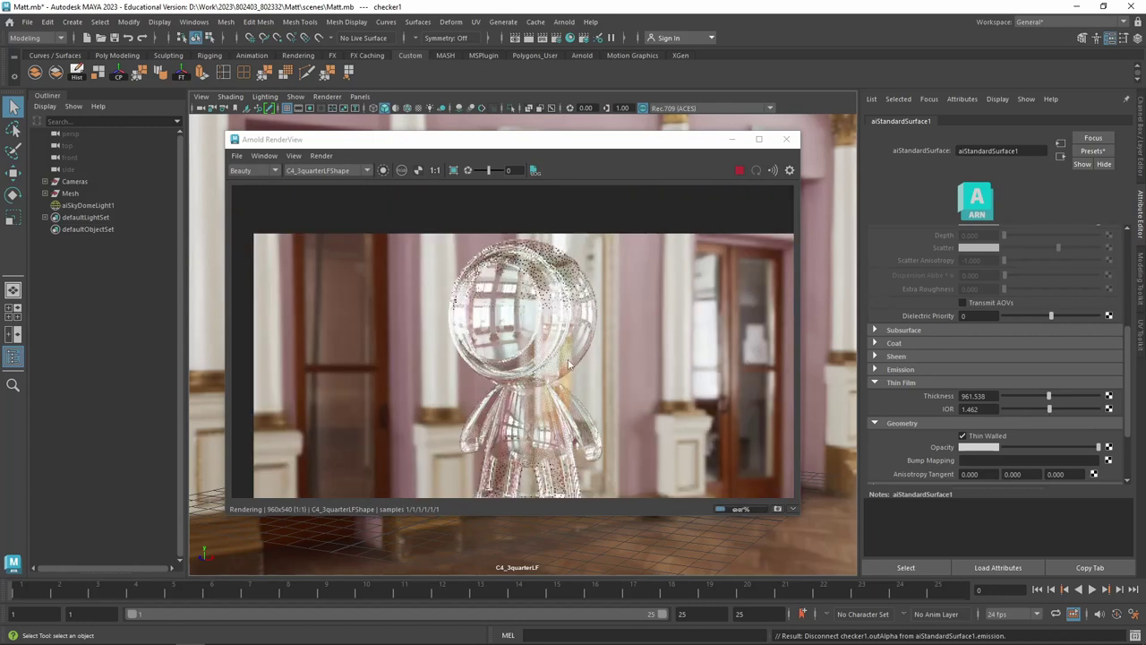
pyautogui.moveTo(1052, 403); pyautogui.dragTo(1029, 403)
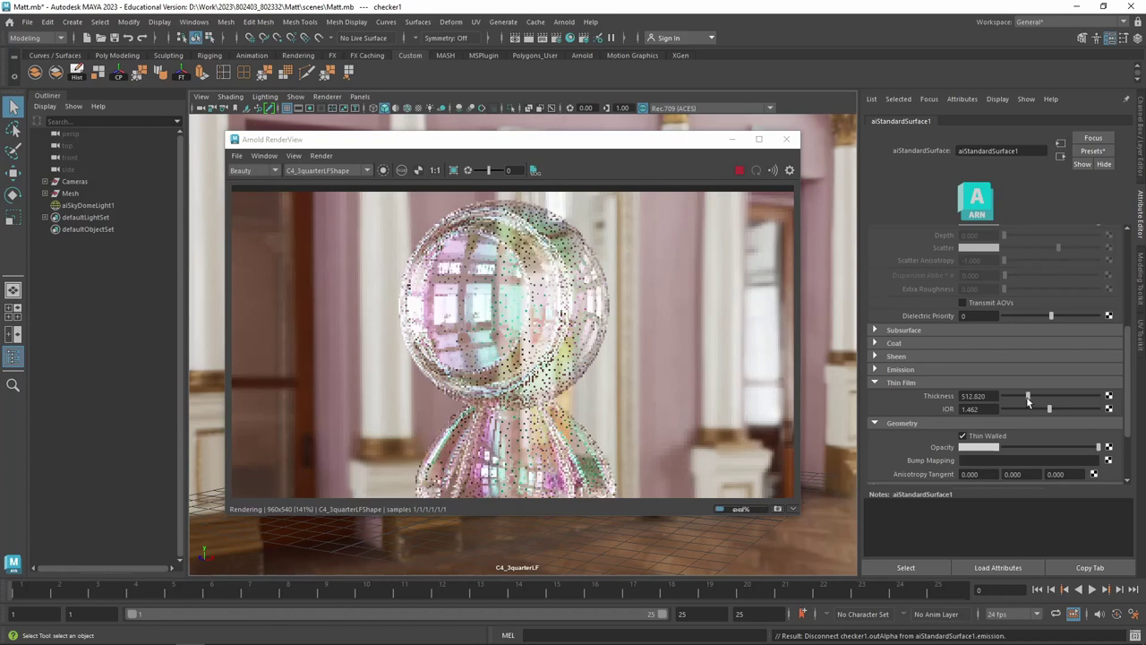
pyautogui.moveTo(1028, 402); pyautogui.dragTo(1030, 402)
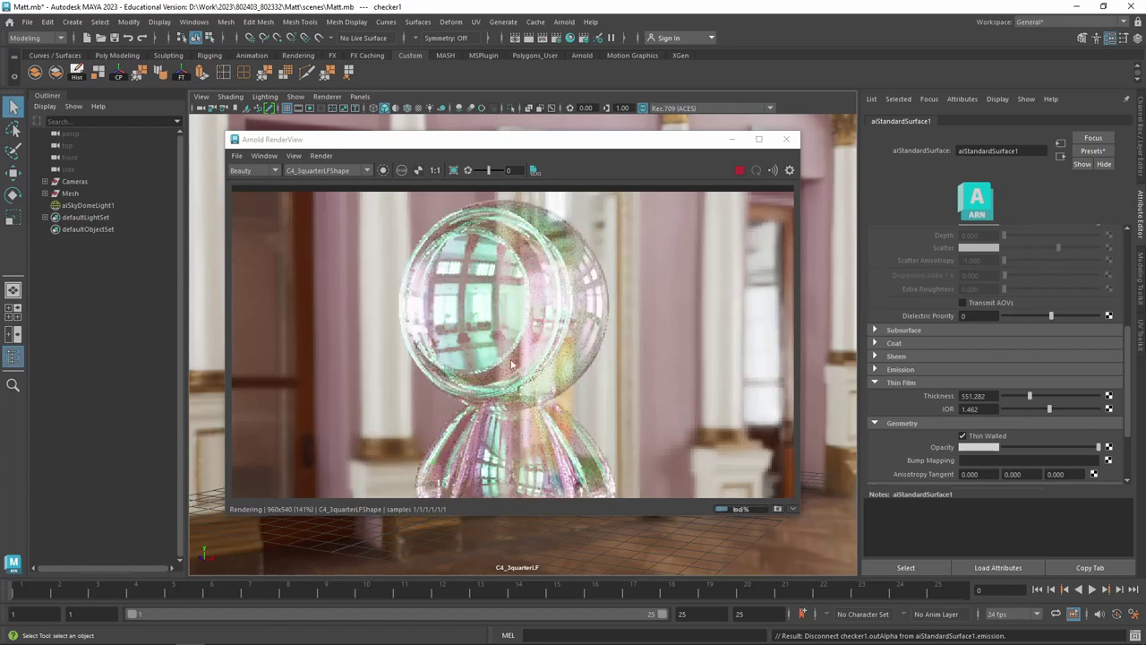
pyautogui.scroll(-1, 582, 388)
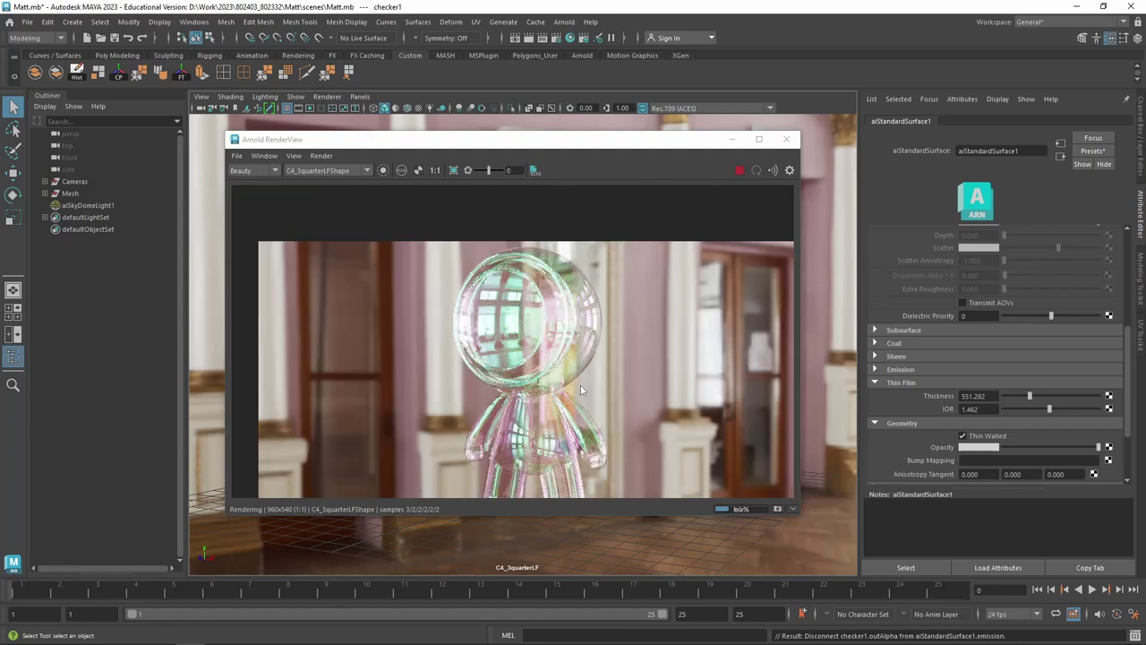
pyautogui.scroll(1, 580, 385)
pyautogui.scroll(-1, 573, 390)
pyautogui.moveTo(634, 378); pyautogui.dragTo(648, 318)
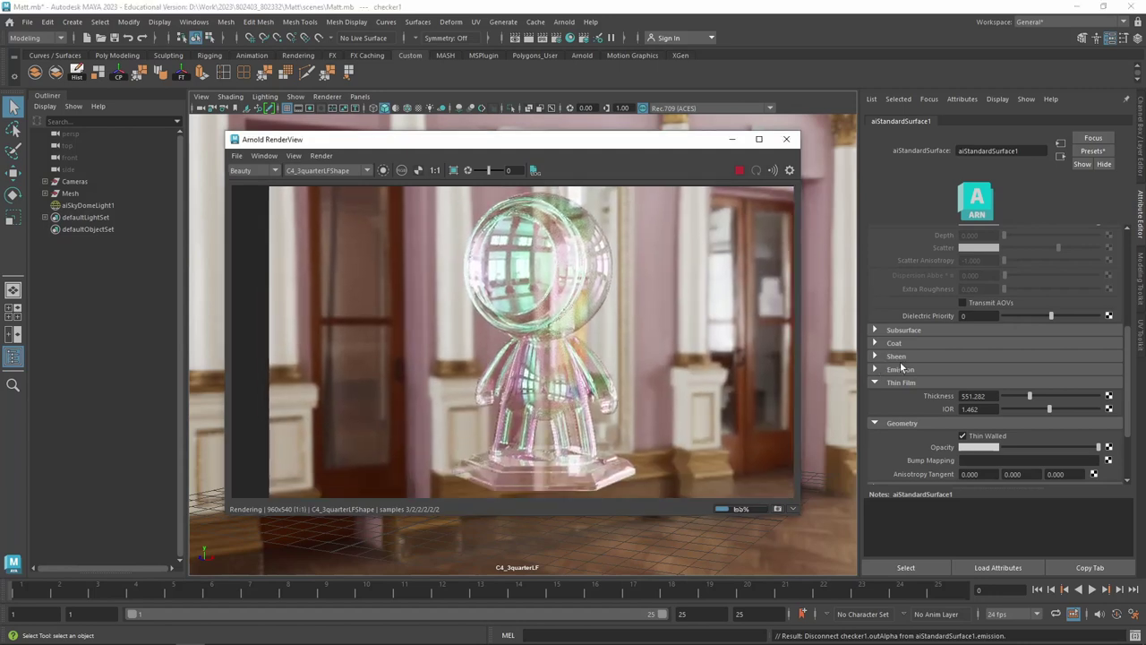
pyautogui.scroll(2, 901, 353)
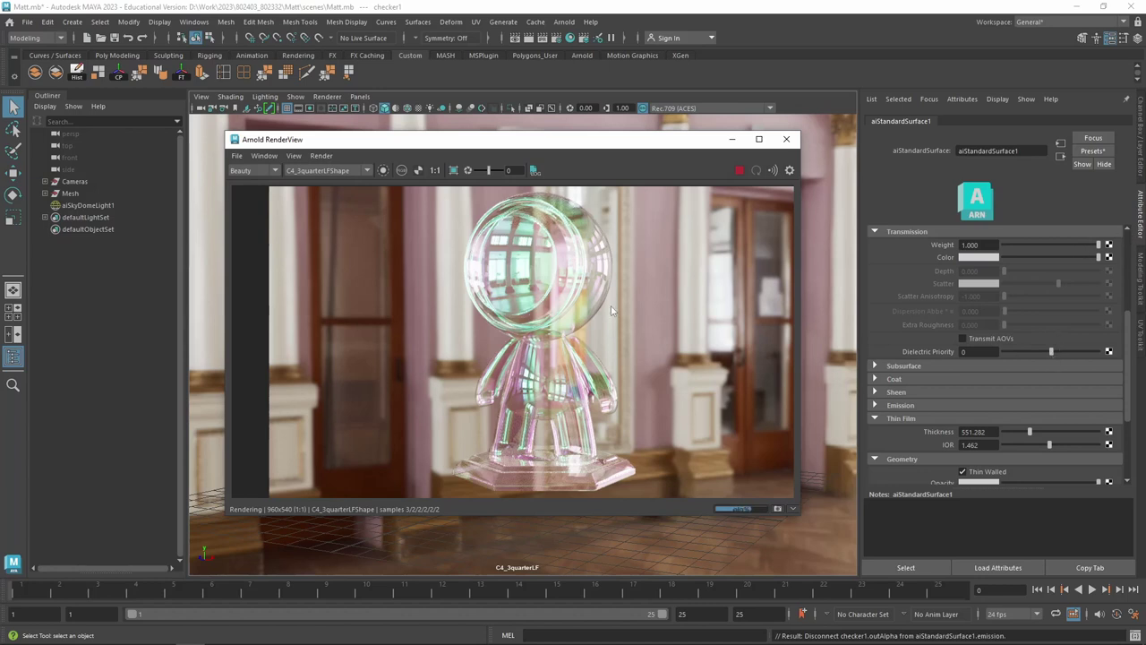
# Turn Thin Walled off and lower Opacity to about half for a semi-transparent Matt
pyautogui.click(963, 471)
pyautogui.scroll(2, 1014, 442)
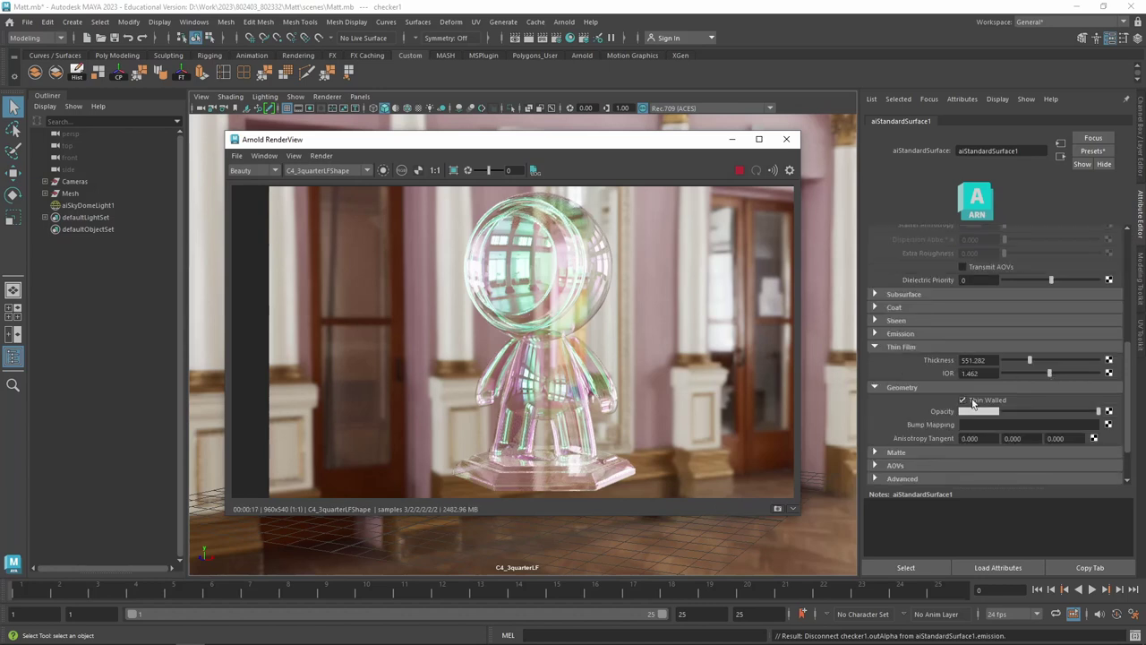
pyautogui.scroll(1, 985, 417)
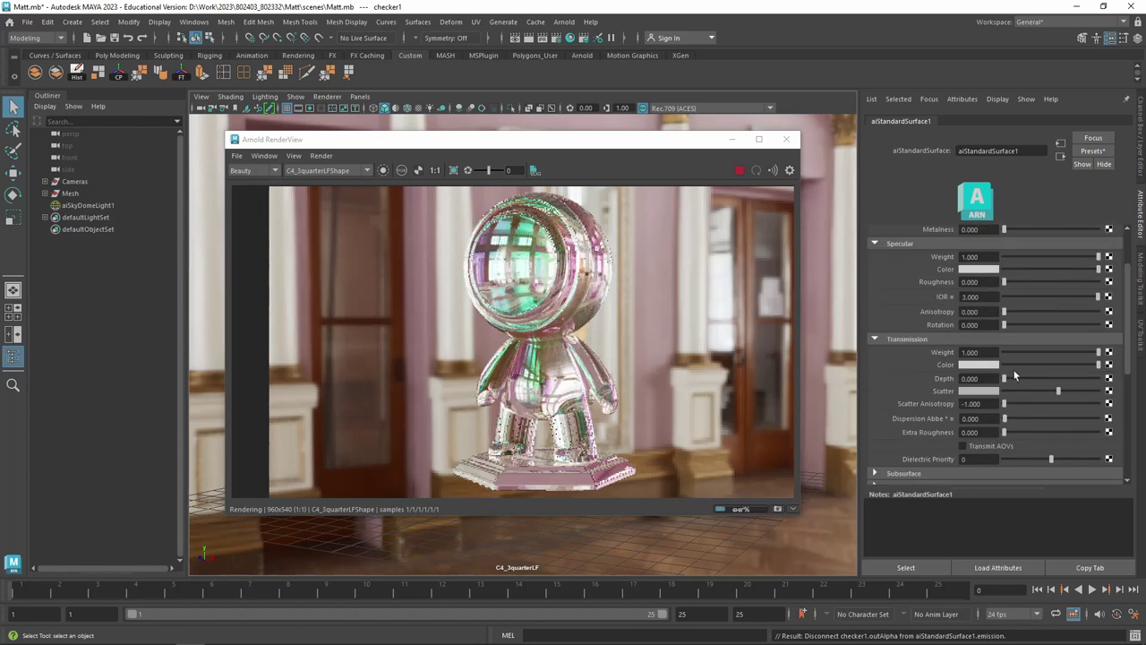
pyautogui.scroll(-3, 1031, 398)
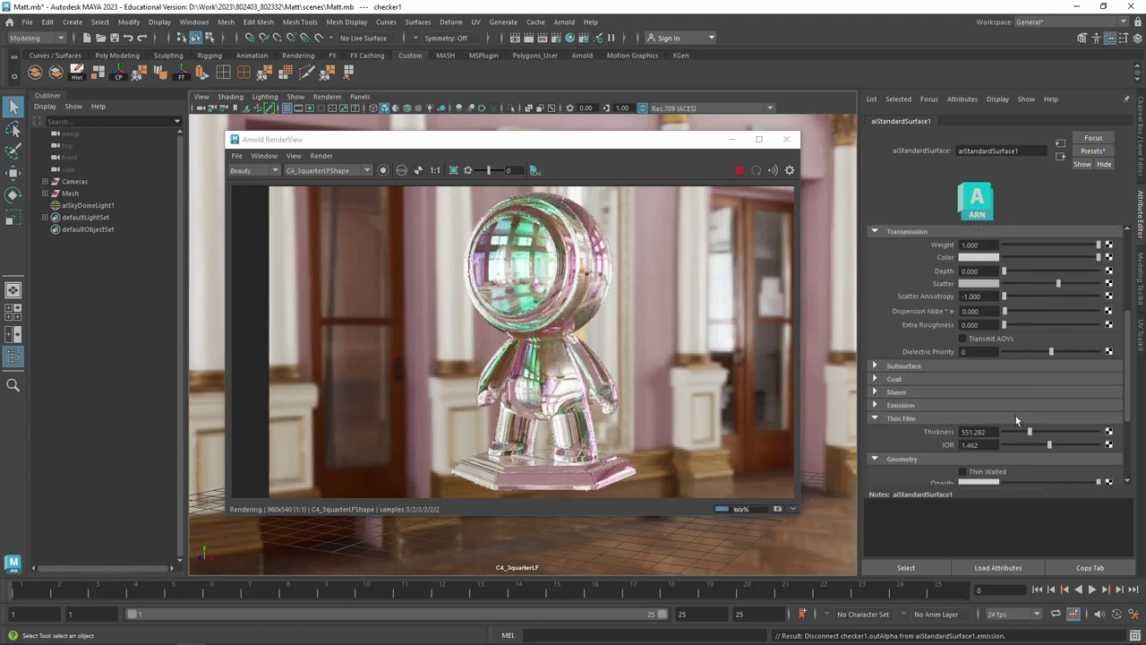
pyautogui.click(984, 475)
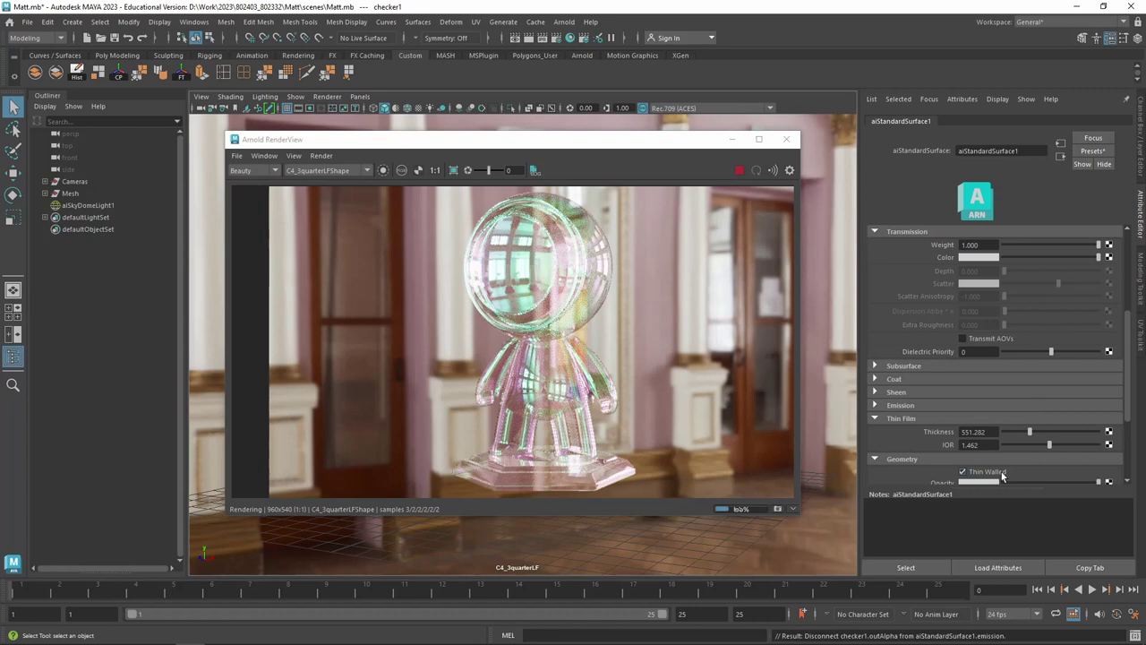
pyautogui.scroll(-2, 1002, 474)
pyautogui.click(993, 437)
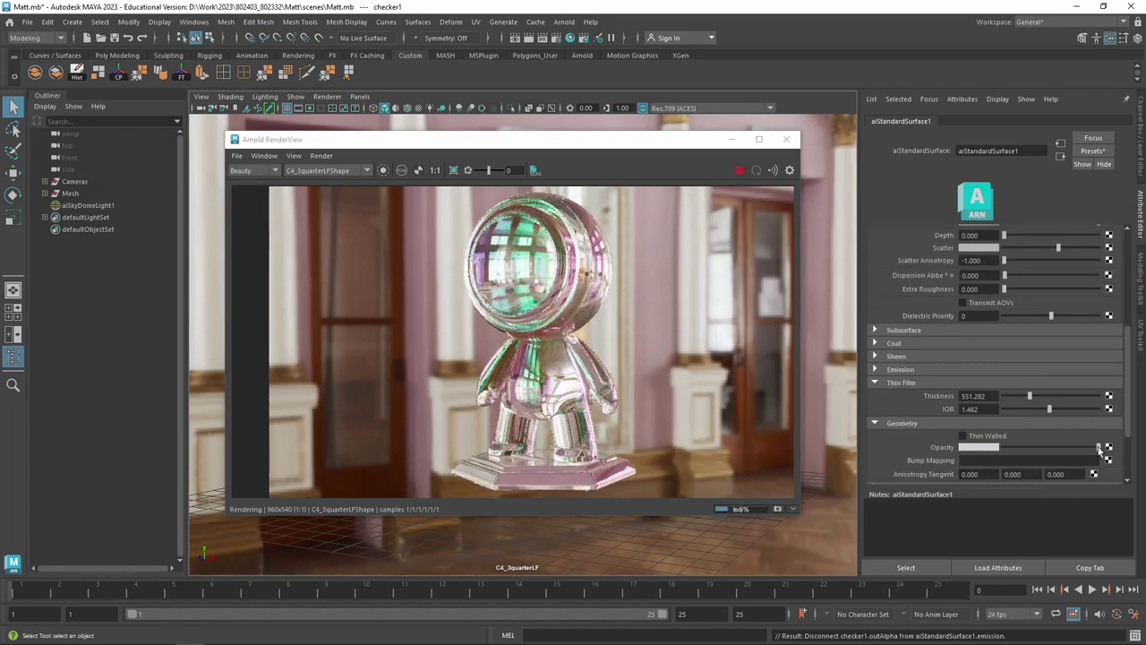
pyautogui.moveTo(1100, 447); pyautogui.dragTo(1041, 452)
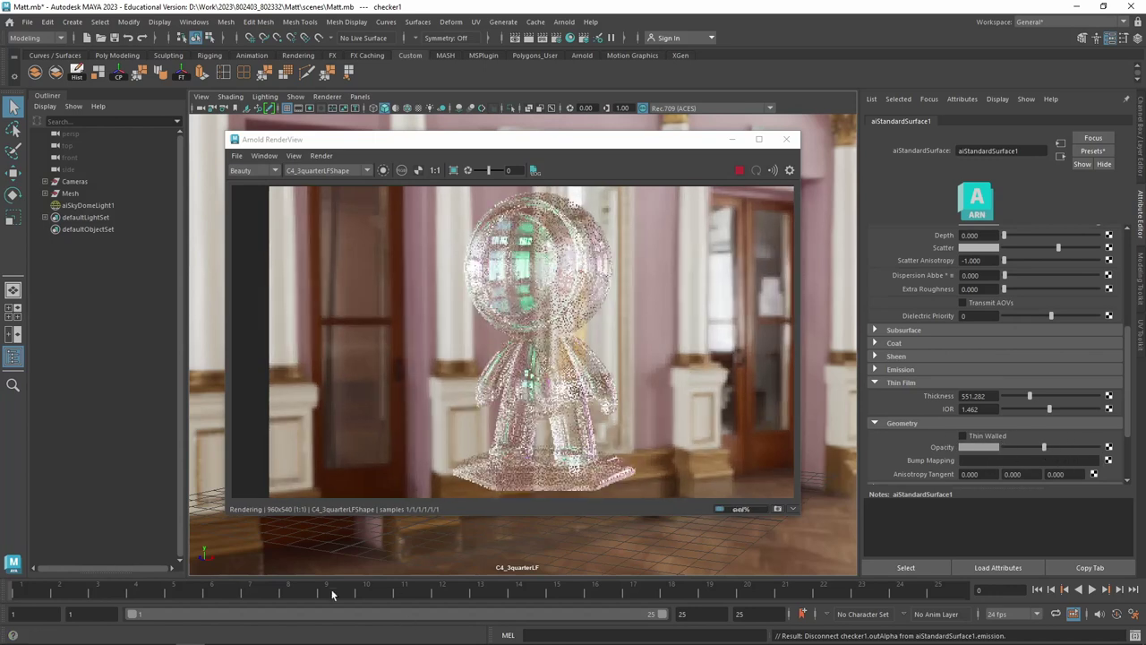
# Open the Standard Surface Geometry help page and read down to its Opacity examples (1, 0.5, 0)
pyautogui.moveTo(131, 641)
pyautogui.click(104, 543)
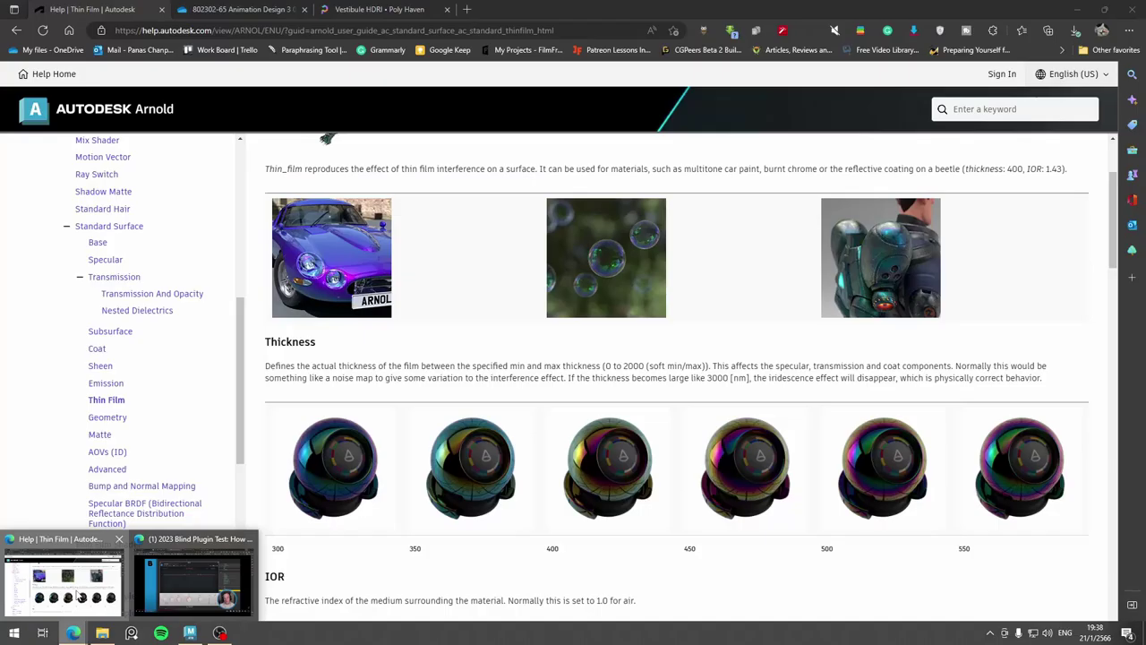
pyautogui.click(115, 420)
pyautogui.scroll(-1, 542, 424)
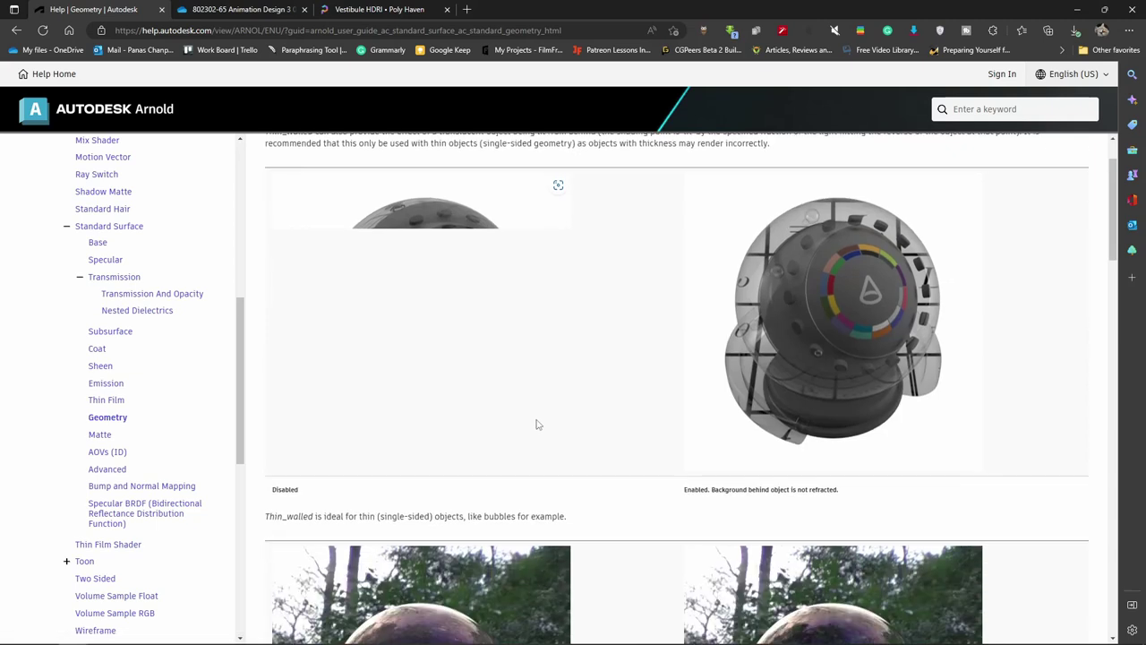
pyautogui.scroll(-2, 537, 425)
pyautogui.scroll(-2, 509, 423)
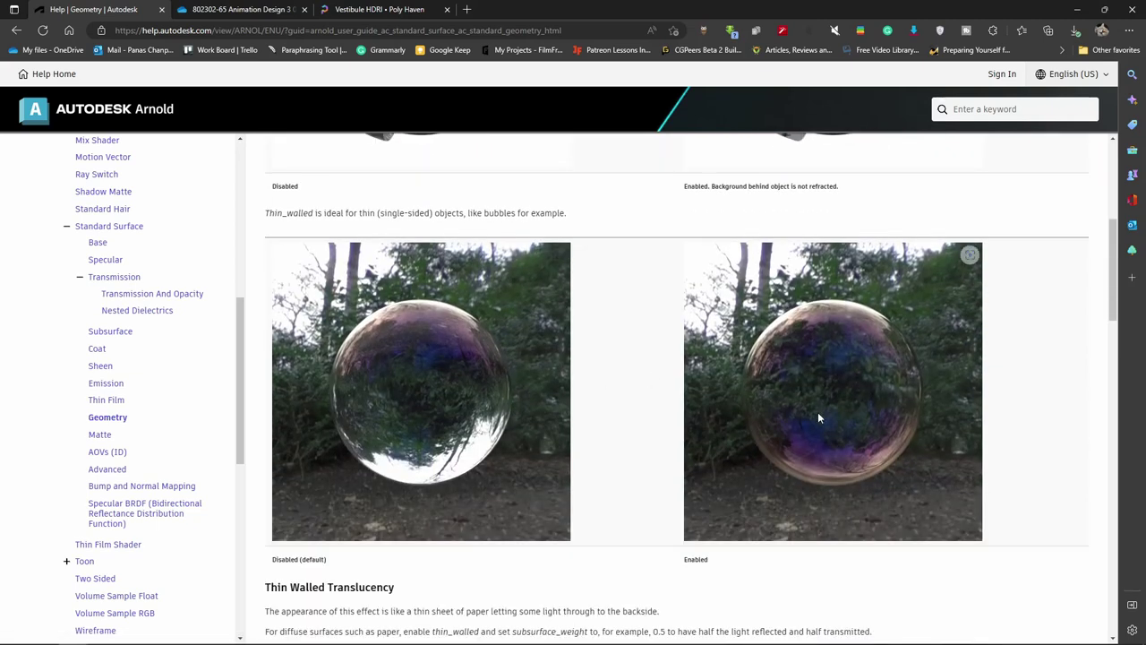
pyautogui.scroll(-5, 697, 454)
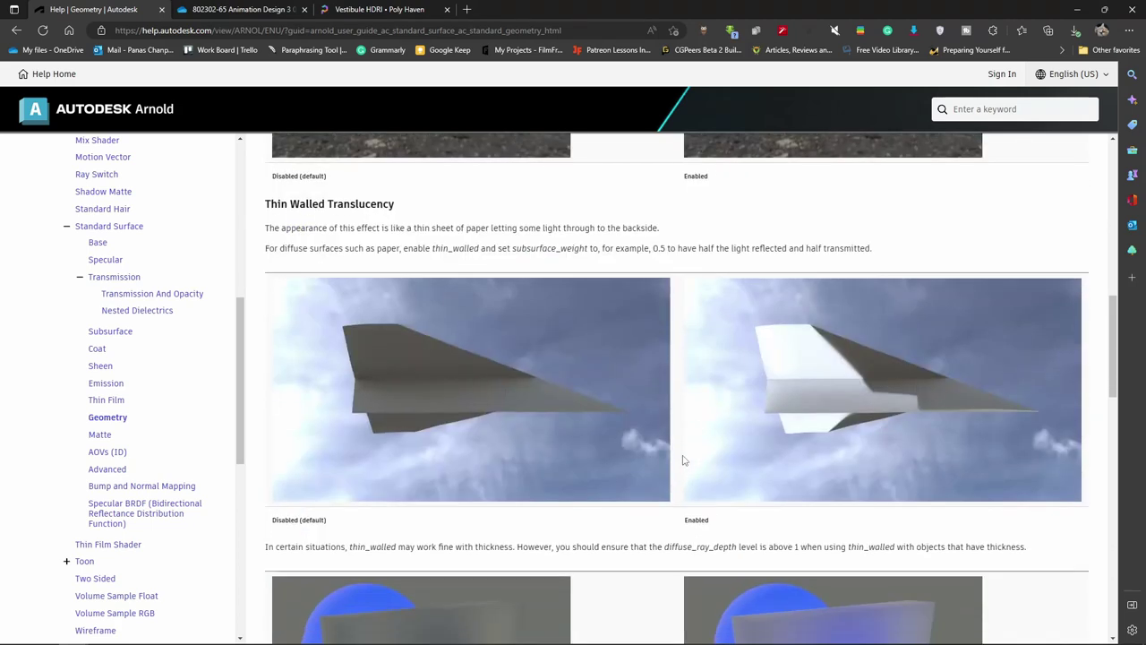
pyautogui.scroll(-3, 677, 444)
pyautogui.scroll(-5, 677, 444)
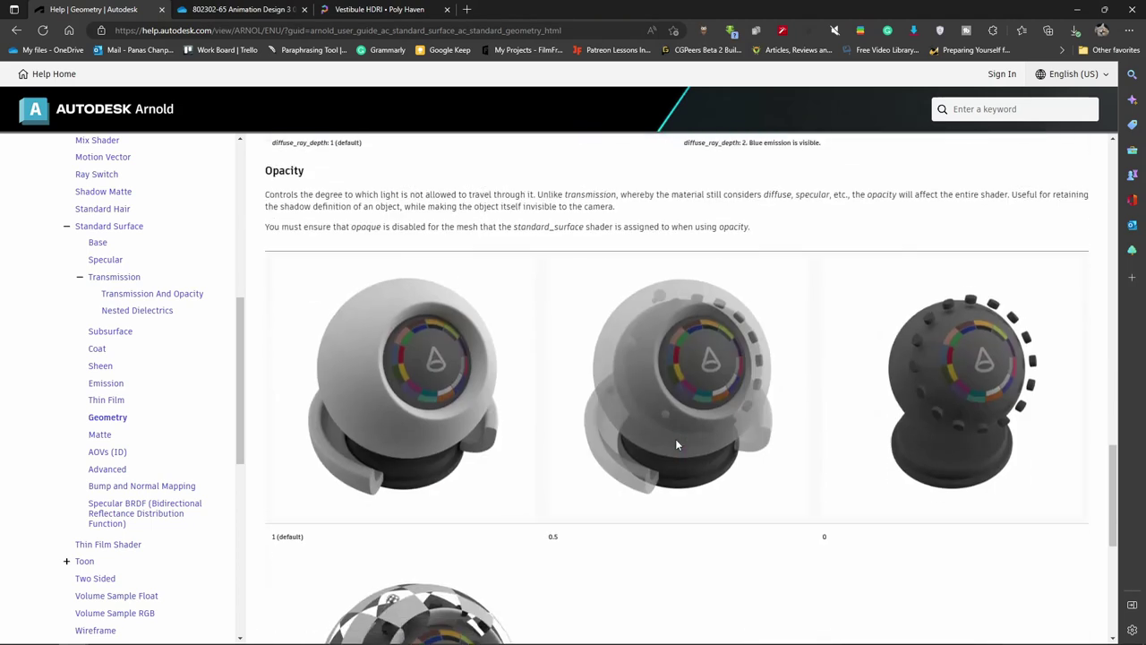
pyautogui.scroll(-5, 663, 403)
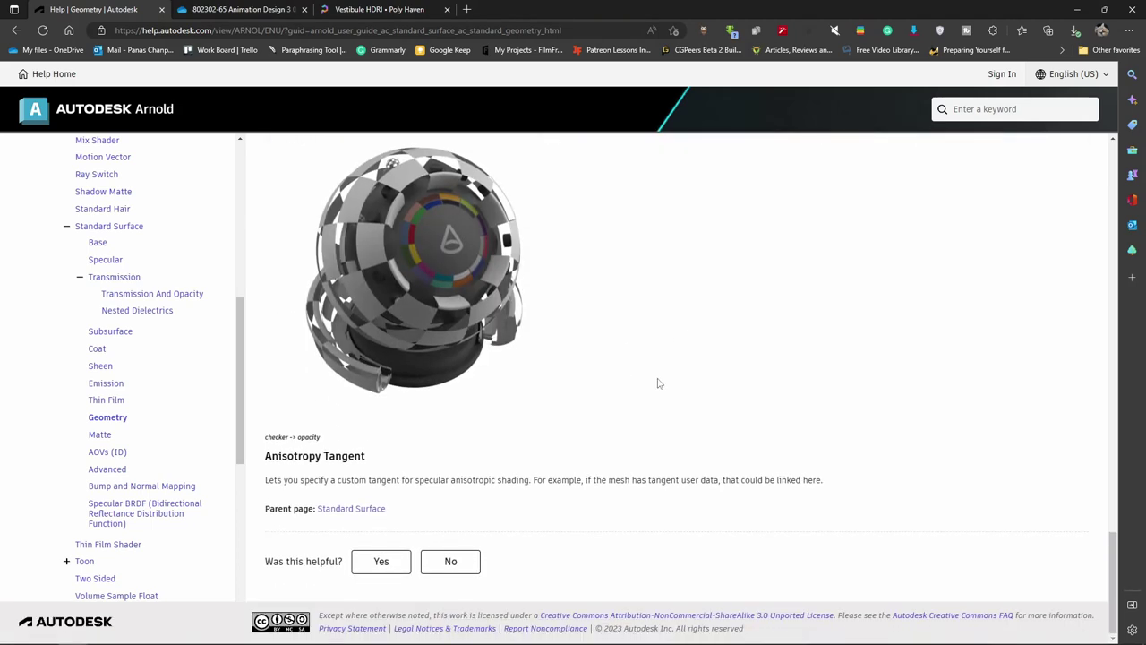
pyautogui.scroll(2, 646, 382)
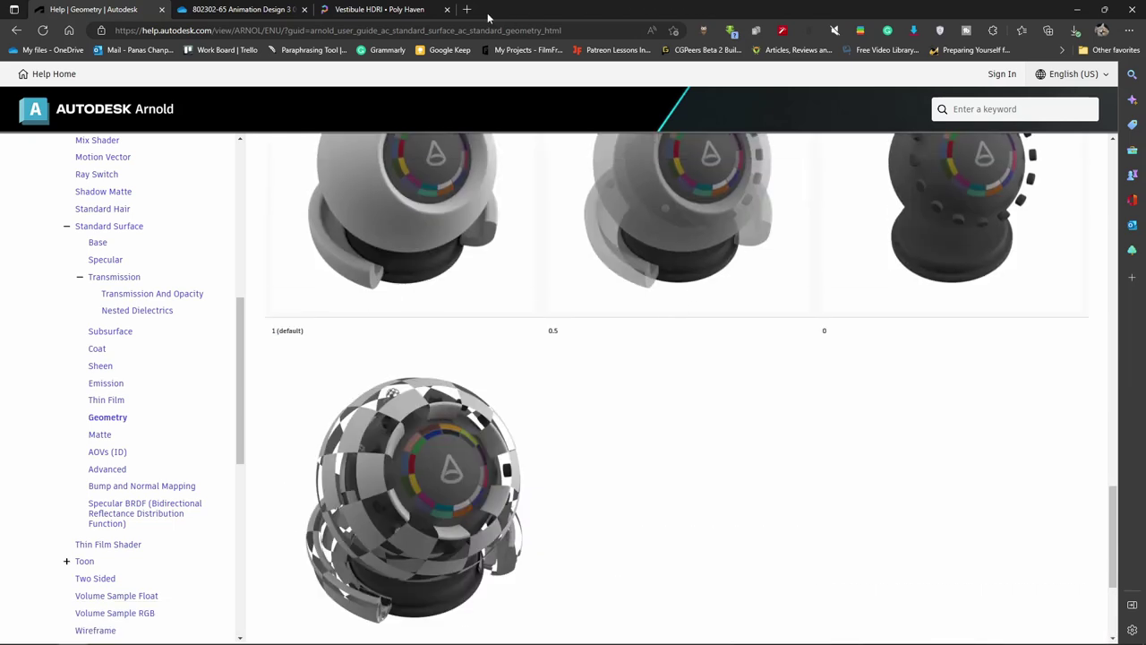
# Search Google in a new tab for 'leaf alpha texture'
pyautogui.click(467, 10)
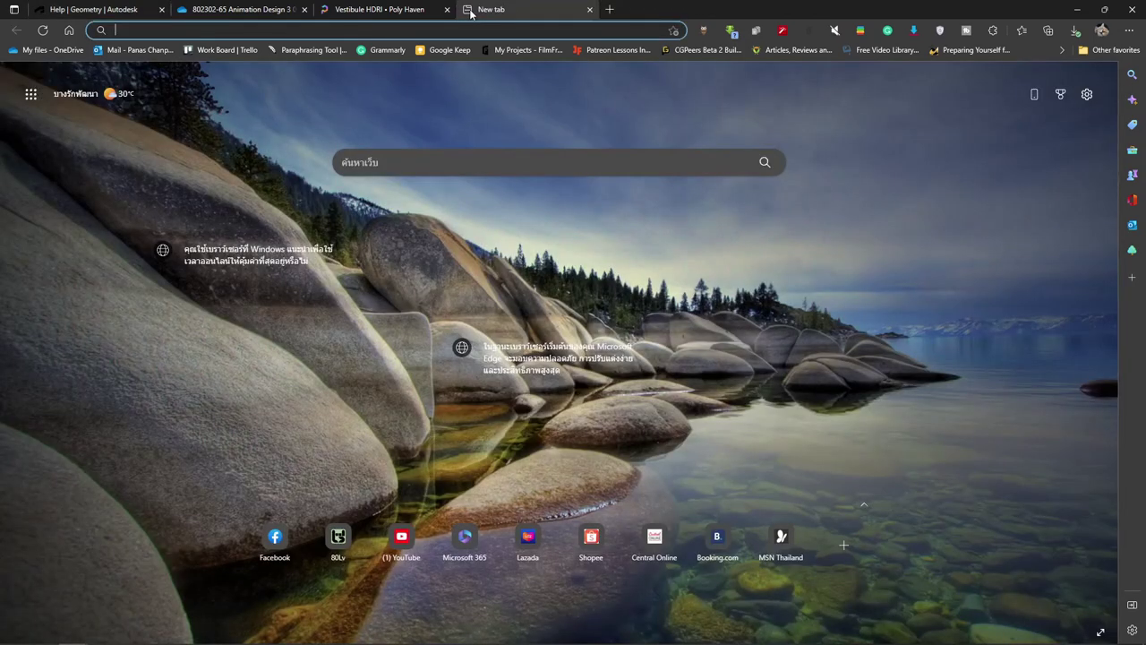
pyautogui.write('leafe')
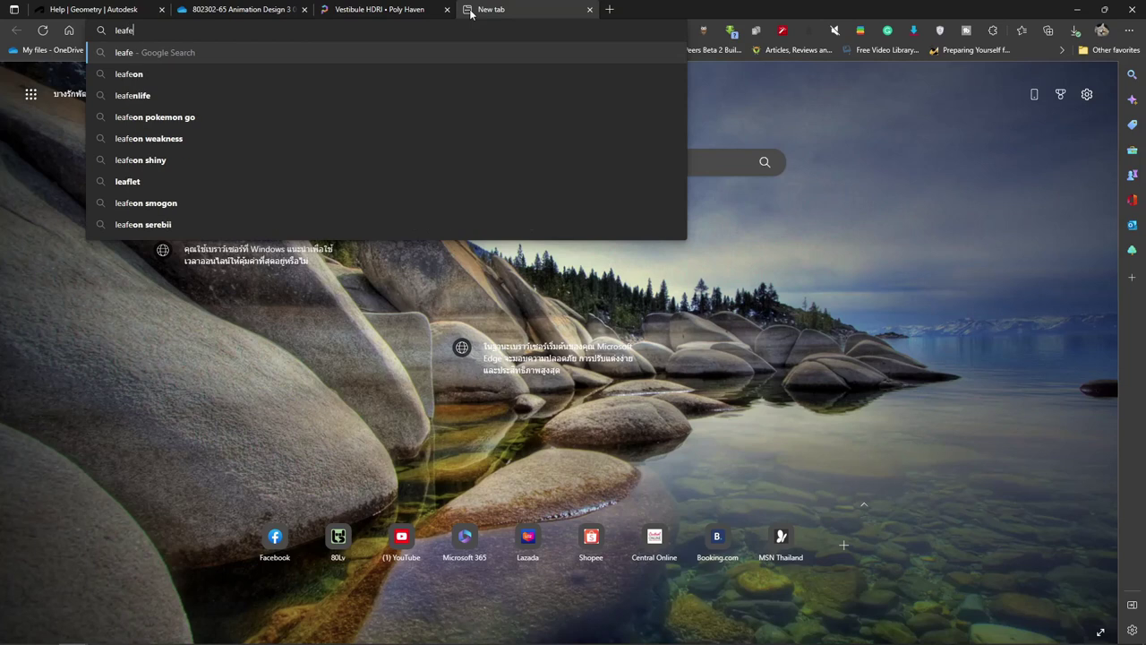
pyautogui.press('BackSpace')
pyautogui.write('alpha')
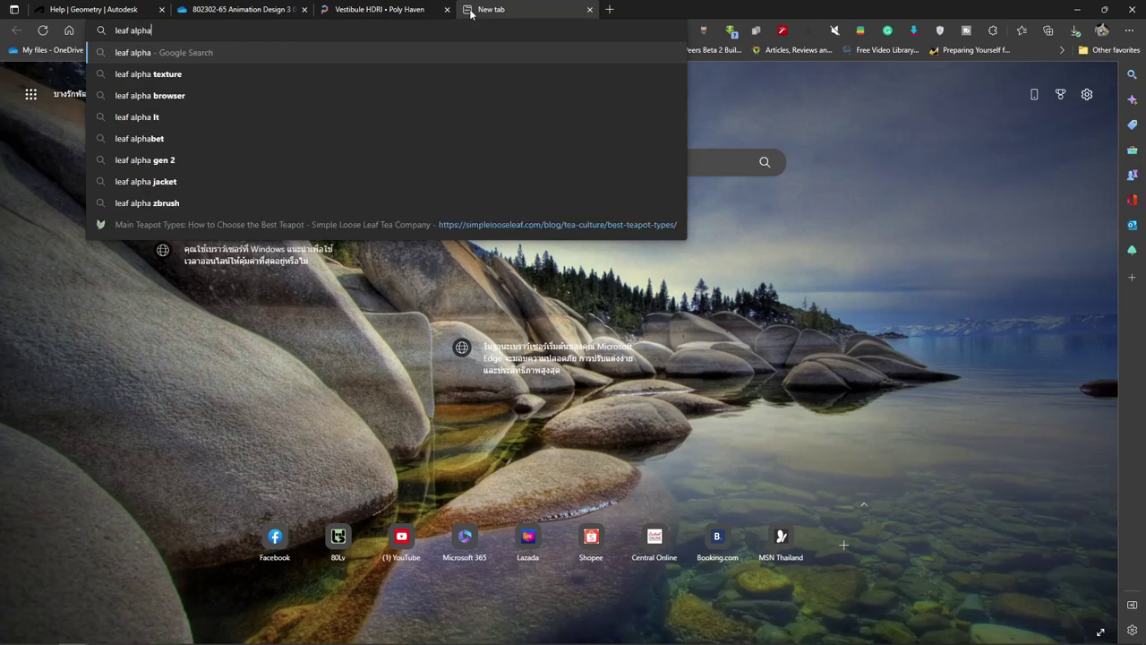
pyautogui.press('Return')
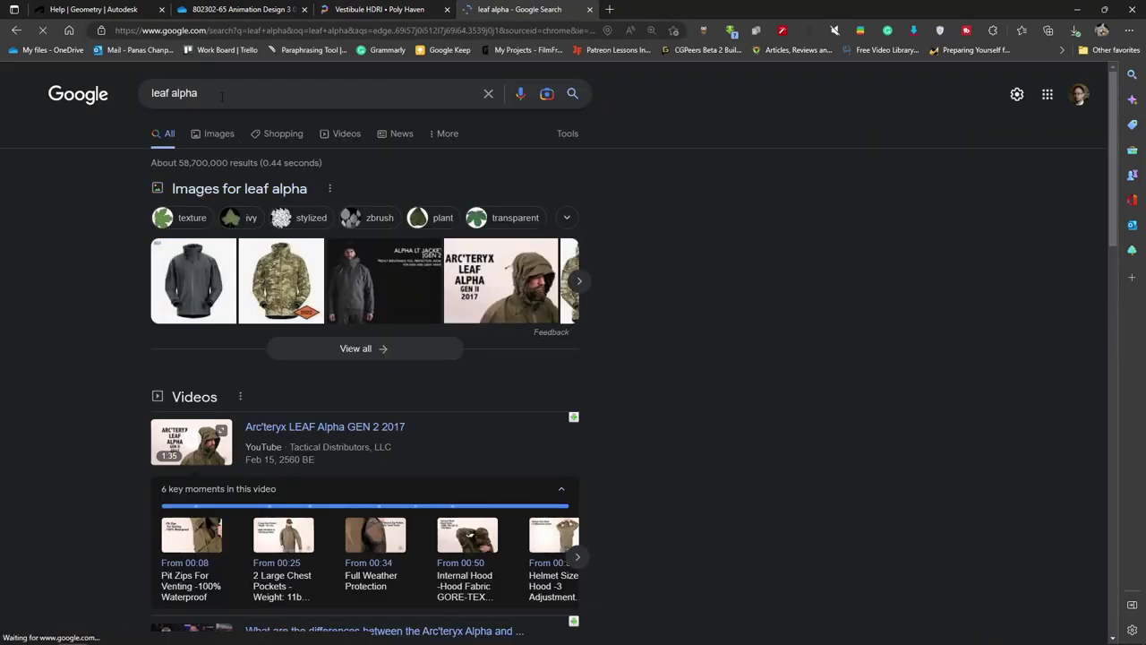
pyautogui.click(223, 94)
pyautogui.write('t')
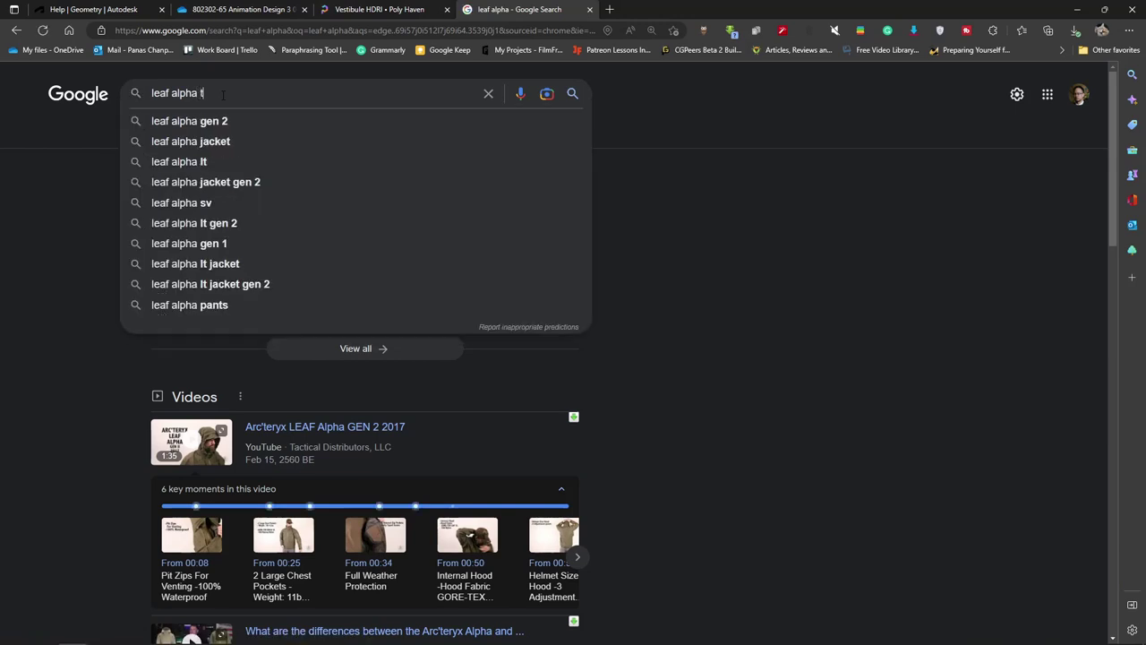
pyautogui.write('exture')
pyautogui.press('Return')
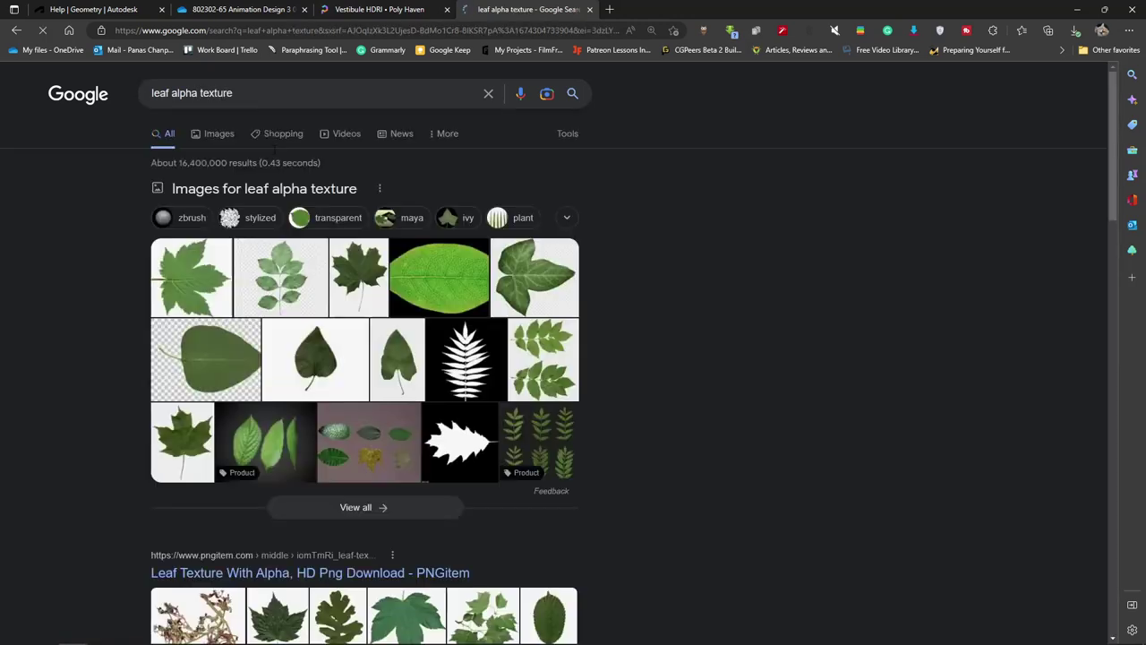
# Preview a leaf image and a white fern alpha mask, then return to Maya
pyautogui.click(292, 279)
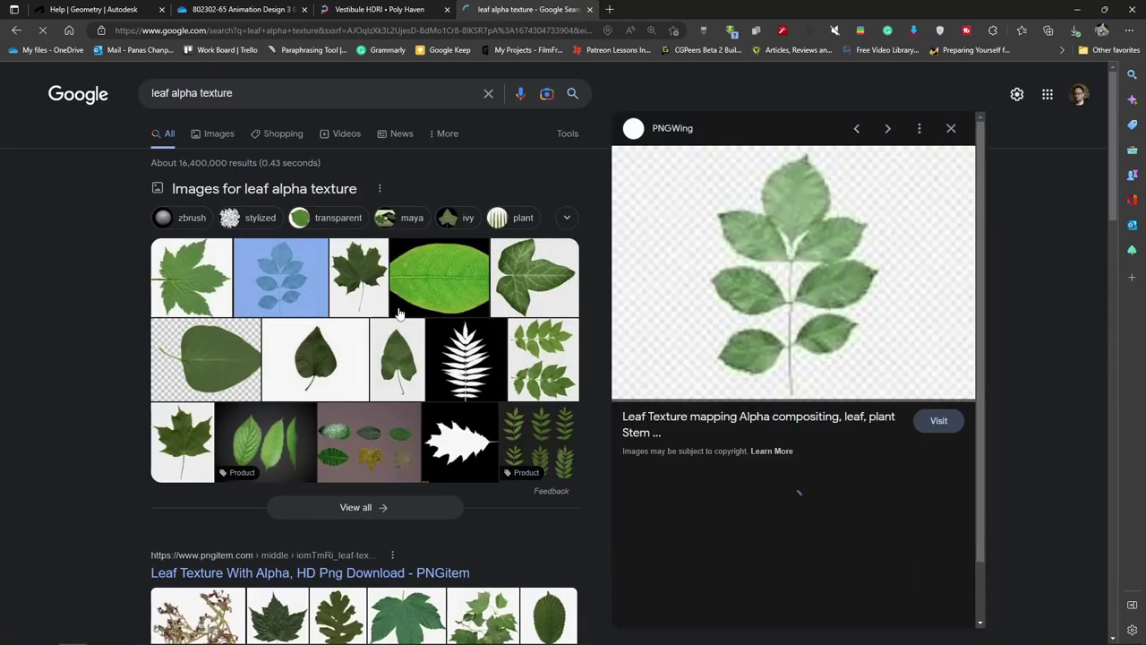
pyautogui.click(479, 368)
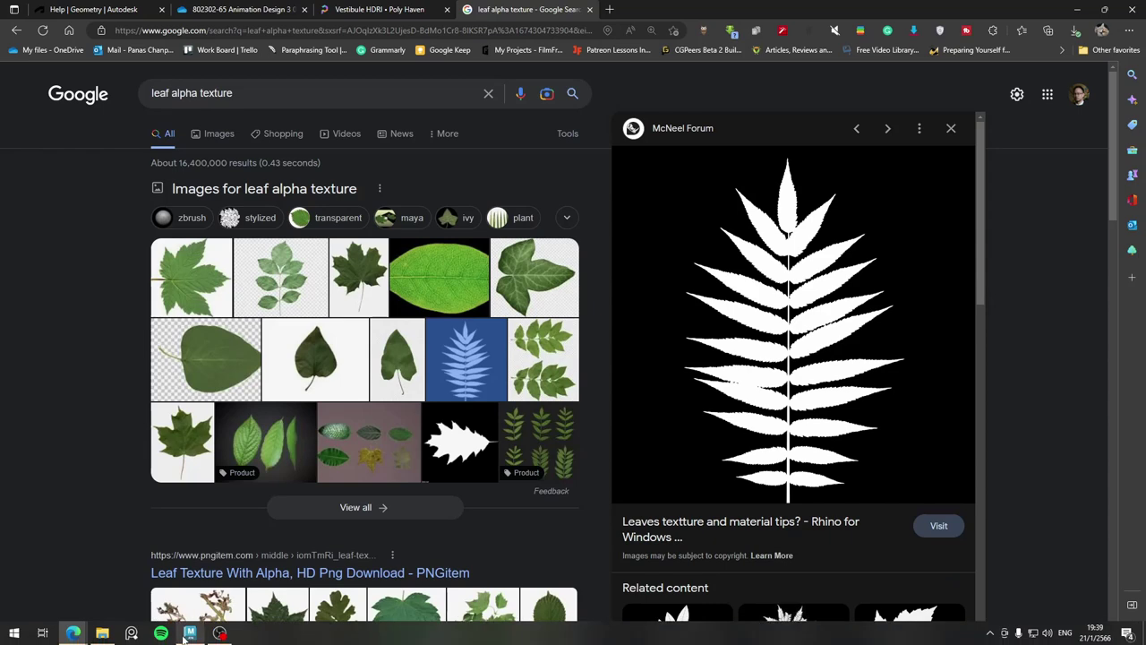
pyautogui.click(188, 633)
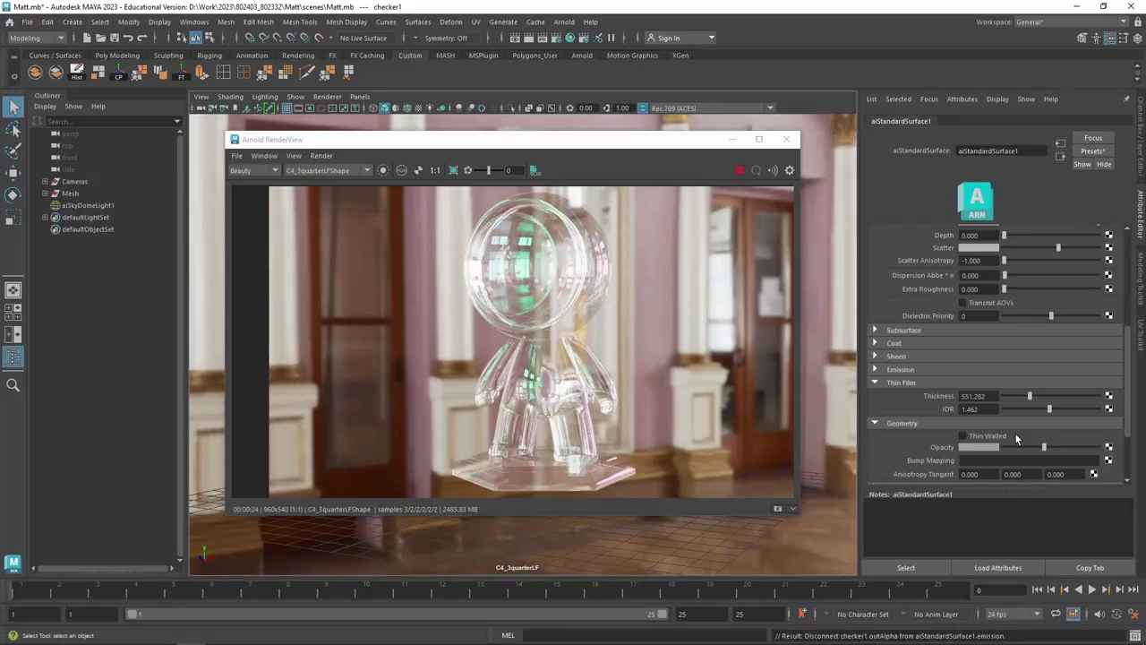
# Connect a new Checker texture (checker2) to Opacity and return to aiStandardSurface1
pyautogui.click(1110, 452)
pyautogui.click(500, 298)
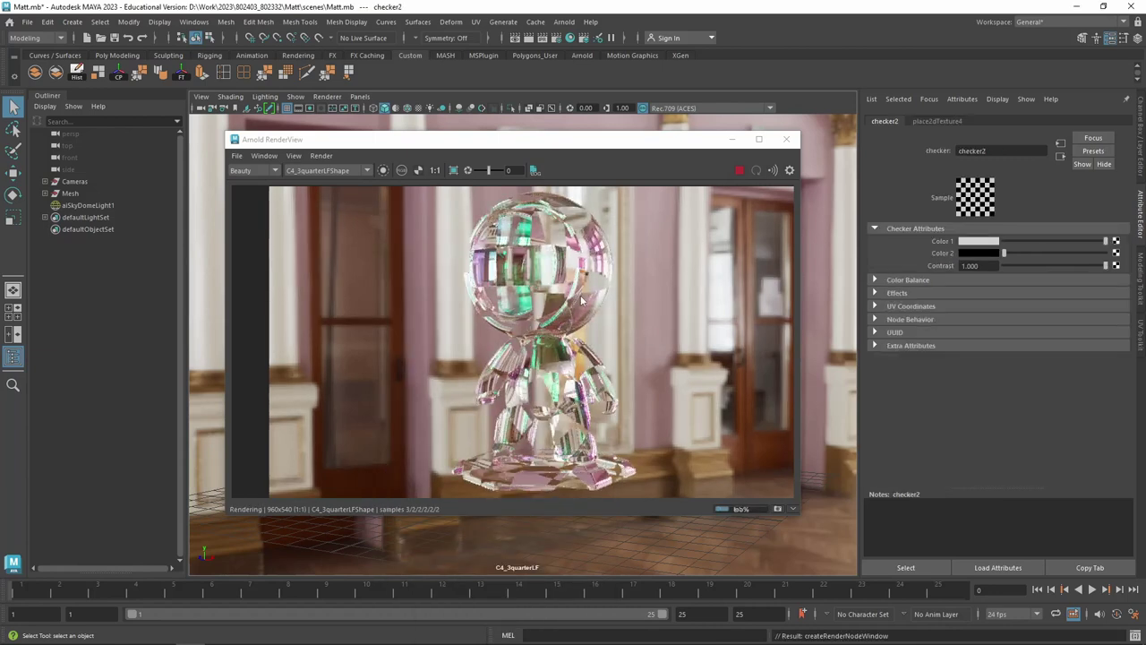
pyautogui.scroll(3, 580, 294)
pyautogui.scroll(-3, 580, 294)
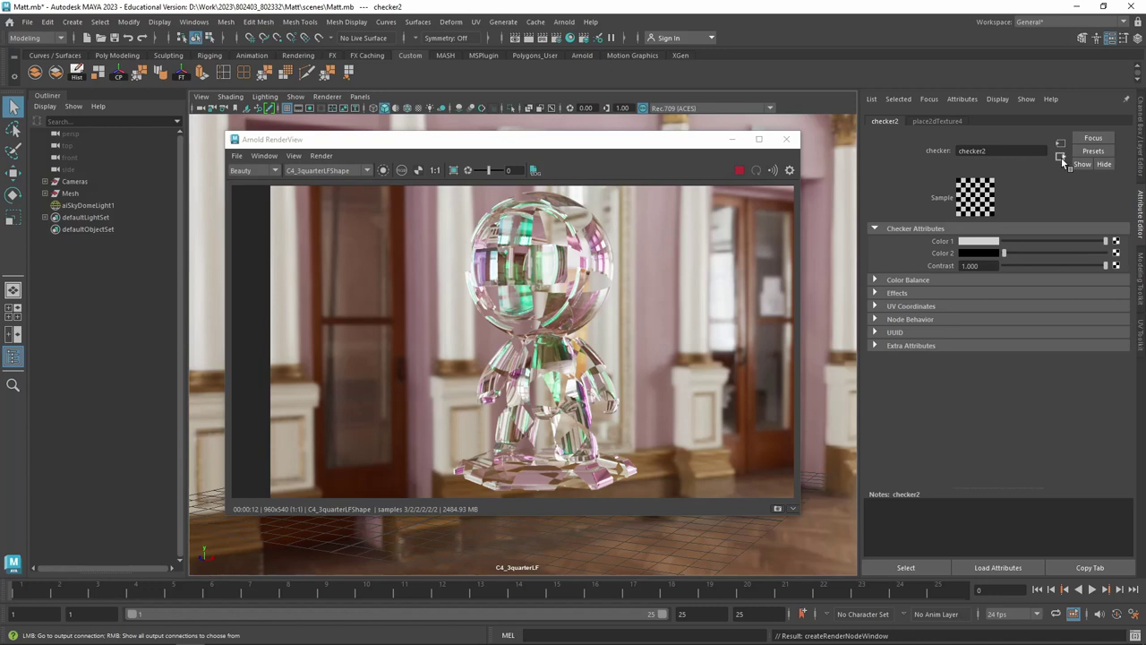
pyautogui.click(1061, 157)
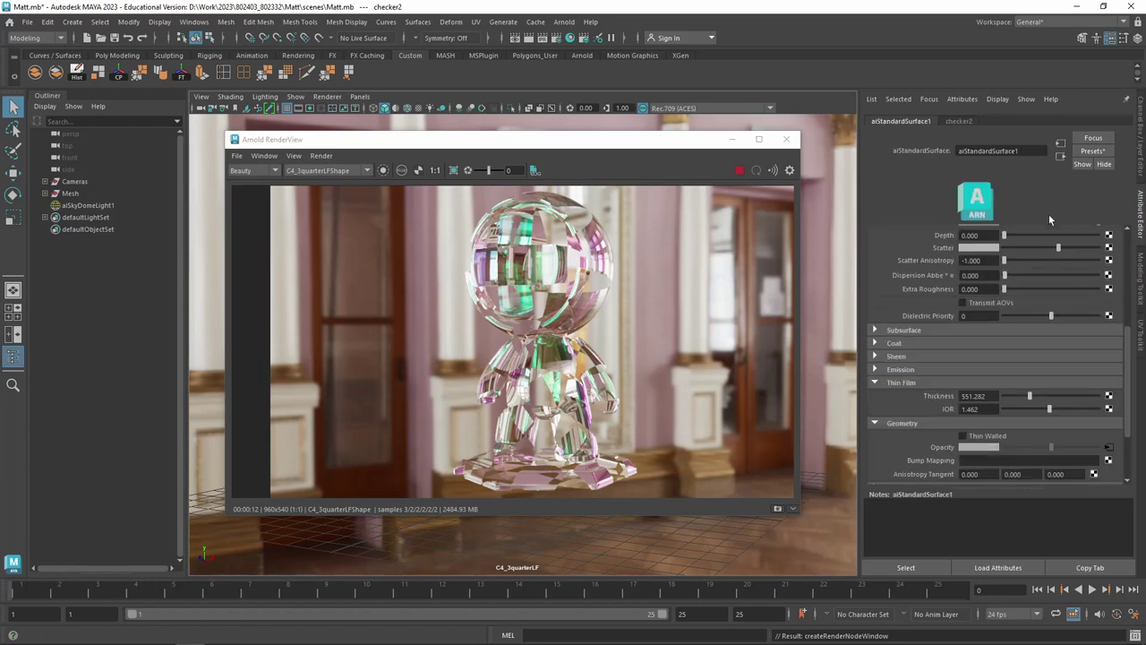
# Break the checker2 connection on aiStandardSurface1's Opacity attribute, restoring clear glass
pyautogui.rightClick(944, 449)
pyautogui.click(973, 475)
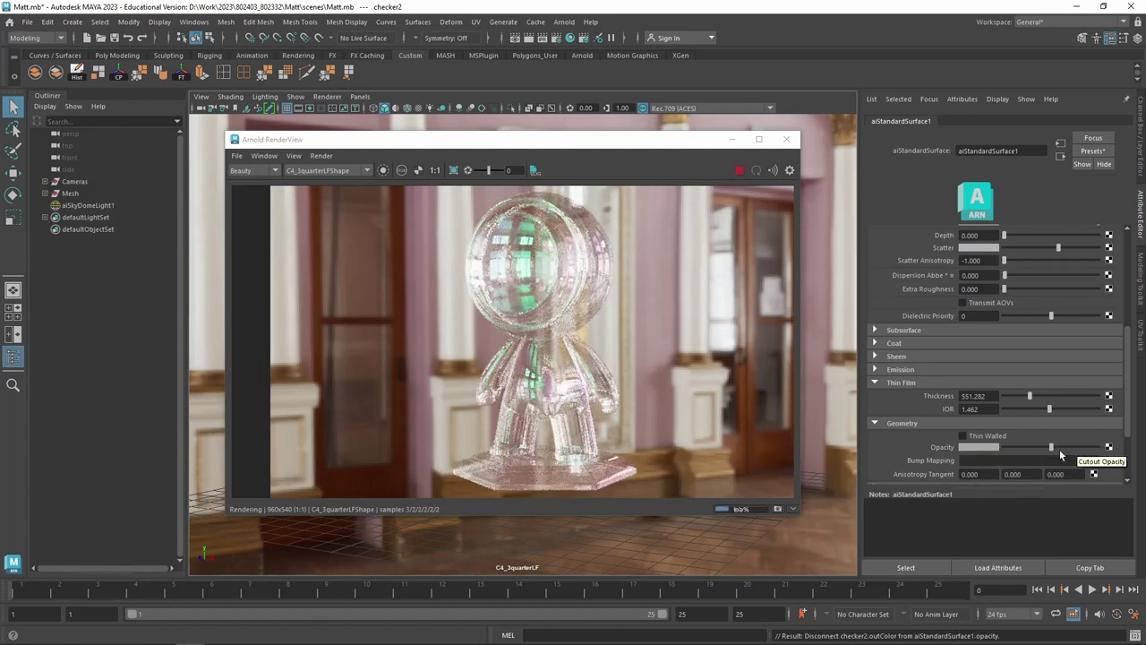
pyautogui.scroll(-1, 942, 459)
pyautogui.scroll(-1, 942, 456)
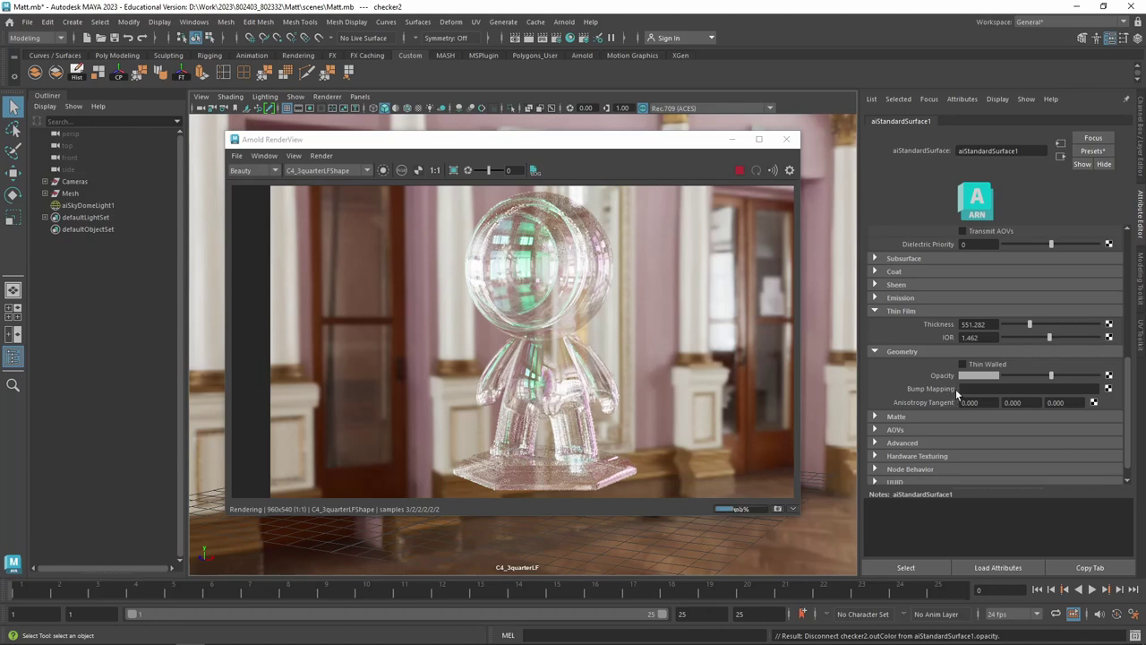
pyautogui.scroll(-1, 949, 431)
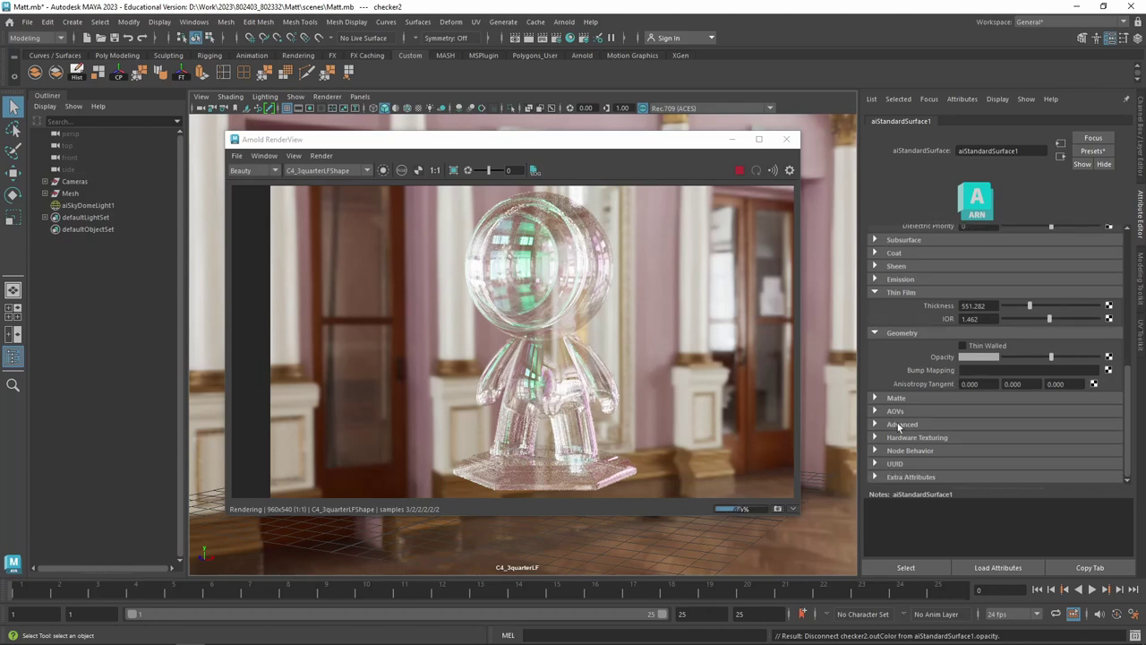
pyautogui.scroll(5, 937, 427)
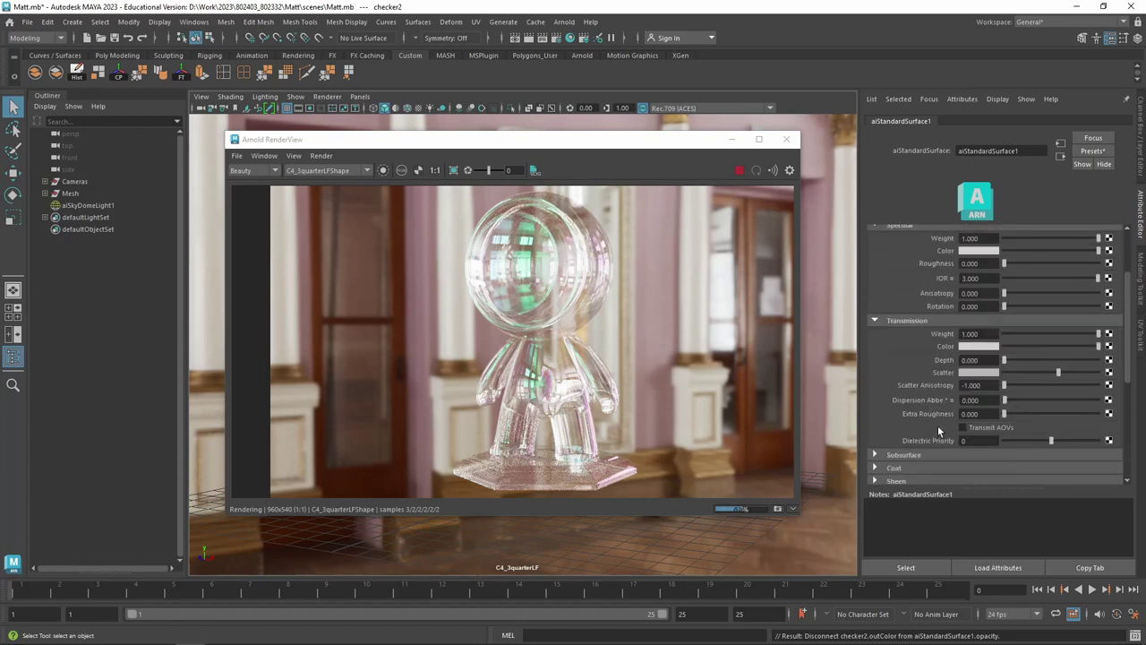
pyautogui.scroll(5, 938, 426)
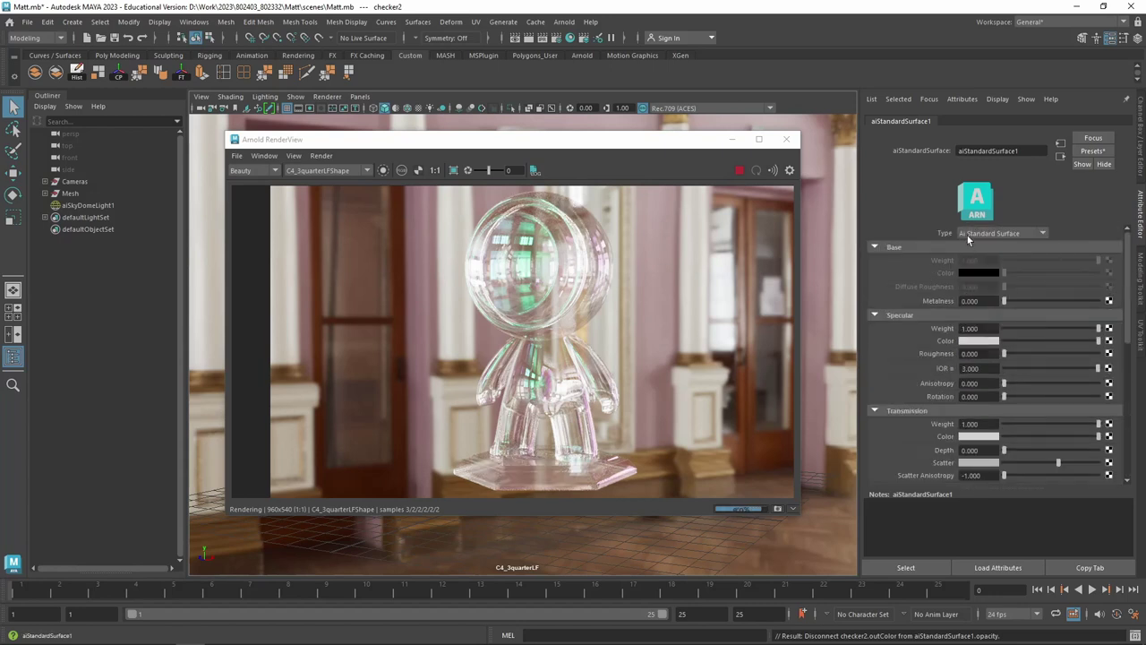